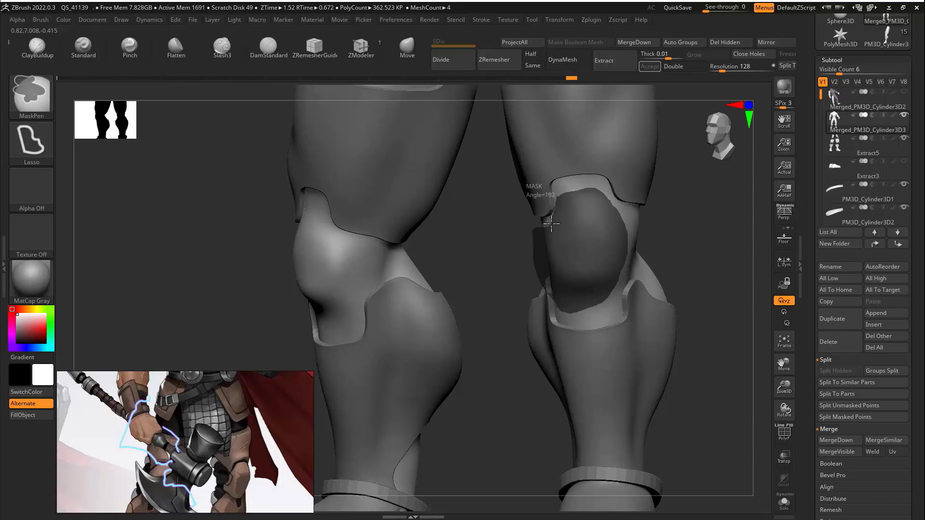
# Step: Mask the kneecap areas of the body mesh with the lasso, working around the side of the knee
pyautogui.moveTo(552, 224)
pyautogui.mouseDown()
pyautogui.moveTo(533, 238)
pyautogui.moveTo(504, 235)
pyautogui.moveTo(536, 225)
pyautogui.mouseUp()
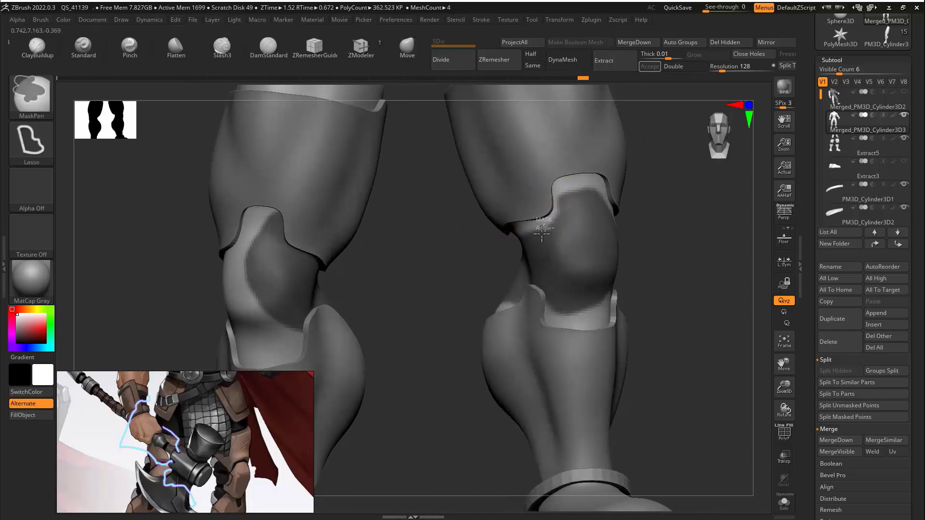
pyautogui.moveTo(574, 301)
pyautogui.mouseDown()
pyautogui.moveTo(657, 223)
pyautogui.moveTo(667, 230)
pyautogui.moveTo(612, 239)
pyautogui.moveTo(504, 220)
pyautogui.mouseUp()
pyautogui.keyDown('ctrl'); pyautogui.moveTo(504, 221); pyautogui.dragTo(553, 221); pyautogui.keyUp('ctrl')
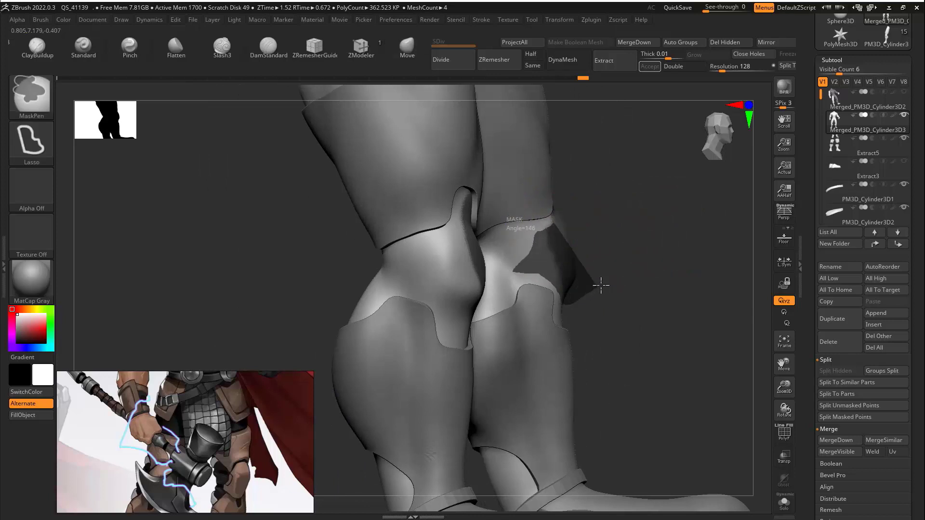
pyautogui.keyDown('ctrl'); pyautogui.moveTo(601, 285); pyautogui.dragTo(598, 294); pyautogui.keyUp('ctrl')
pyautogui.moveTo(608, 285)
pyautogui.mouseDown()
pyautogui.moveTo(615, 233)
pyautogui.moveTo(634, 217)
pyautogui.moveTo(637, 237)
pyautogui.moveTo(507, 237)
pyautogui.mouseUp()
pyautogui.keyDown('ctrl'); pyautogui.moveTo(507, 237); pyautogui.dragTo(569, 231); pyautogui.keyUp('ctrl')
# Step: Hide the opposite knee, extend the kneecap mask along its side, and unhide the whole body mesh
pyautogui.keyDown('ctrl'); pyautogui.keyDown('alt'); pyautogui.keyDown('shift'); pyautogui.moveTo(494, 346); pyautogui.dragTo(487, 346); pyautogui.keyUp('shift'); pyautogui.keyUp('alt'); pyautogui.keyUp('ctrl')
pyautogui.moveTo(636, 260)
pyautogui.mouseDown()
pyautogui.moveTo(514, 256)
pyautogui.moveTo(477, 295)
pyautogui.mouseUp()
pyautogui.keyDown('ctrl'); pyautogui.moveTo(504, 218); pyautogui.dragTo(510, 223); pyautogui.keyUp('ctrl')
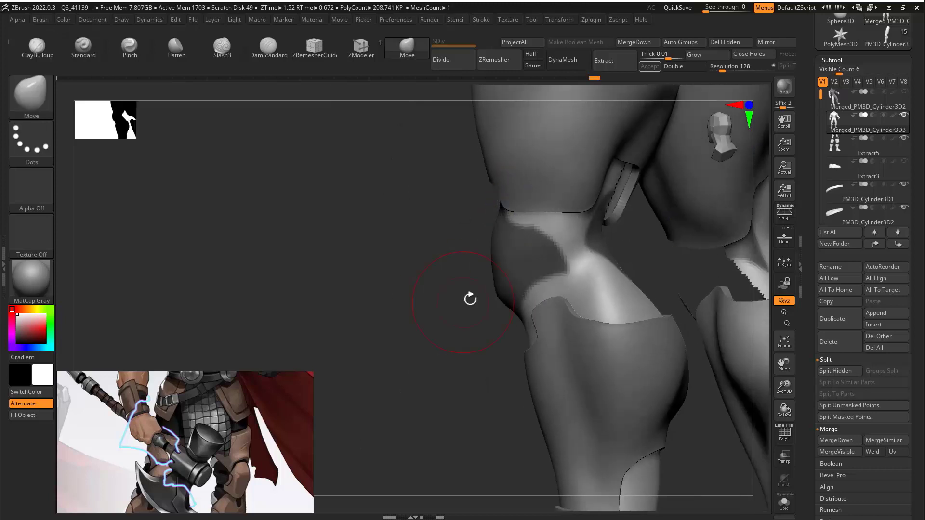
pyautogui.moveTo(470, 299)
pyautogui.keyDown('alt'); pyautogui.mouseDown()
pyautogui.moveTo(407, 289)
pyautogui.moveTo(421, 285)
pyautogui.mouseUp(); pyautogui.keyUp('alt')
pyautogui.keyDown('ctrl'); pyautogui.keyDown('alt'); pyautogui.keyDown('shift'); pyautogui.moveTo(584, 188); pyautogui.dragTo(533, 250); pyautogui.keyUp('shift'); pyautogui.keyUp('alt'); pyautogui.keyUp('ctrl')
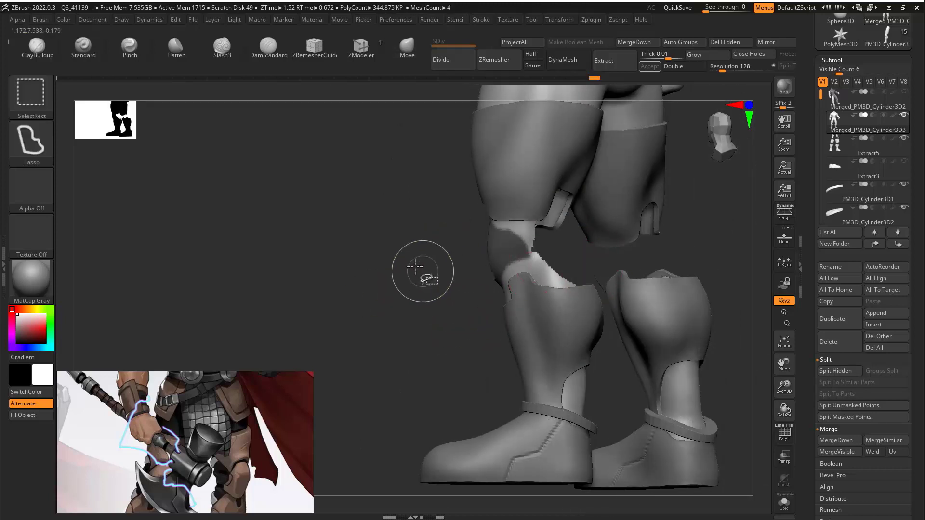
pyautogui.keyDown('ctrl'); pyautogui.keyDown('alt'); pyautogui.keyDown('shift'); pyautogui.moveTo(416, 267); pyautogui.dragTo(564, 213); pyautogui.keyUp('shift'); pyautogui.keyUp('alt'); pyautogui.keyUp('ctrl')
pyautogui.moveTo(584, 275); pyautogui.dragTo(496, 275)
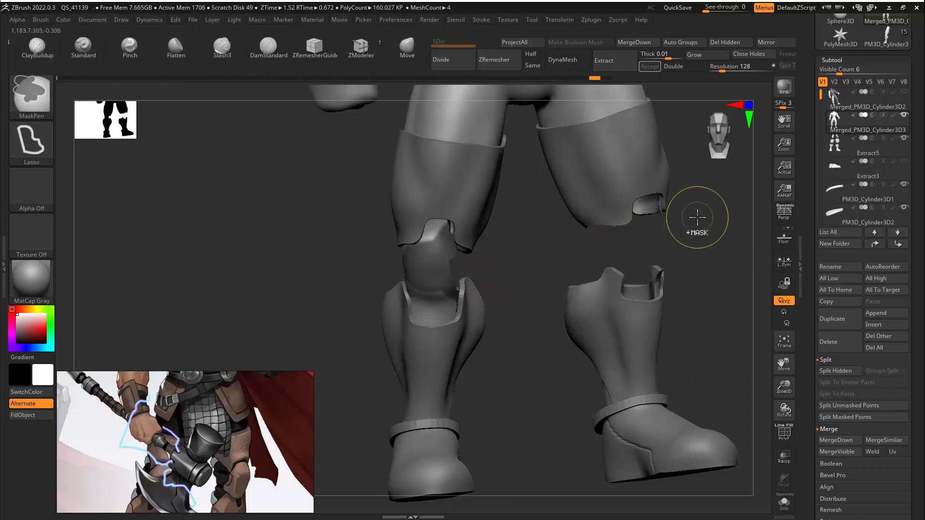
pyautogui.keyDown('ctrl'); pyautogui.keyDown('shift'); pyautogui.click(712, 258); pyautogui.keyUp('shift'); pyautogui.keyUp('ctrl')
# Step: Isolate the body mesh, hide the opposite knee, show the armour again and clear the kneecap mask
pyautogui.moveTo(711, 258); pyautogui.dragTo(678, 207)
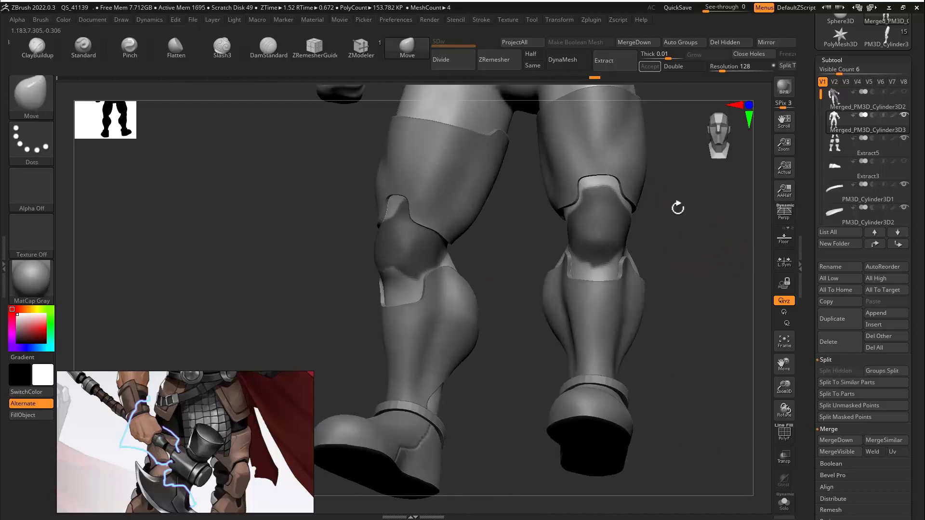
pyautogui.moveTo(659, 260); pyautogui.dragTo(578, 257)
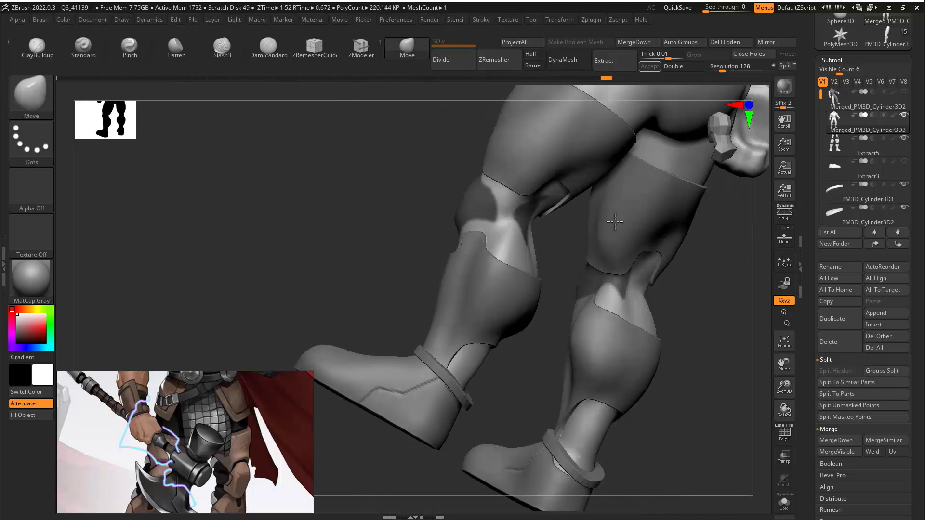
pyautogui.hotkey('alt', 's')
pyautogui.moveTo(675, 258); pyautogui.dragTo(704, 261)
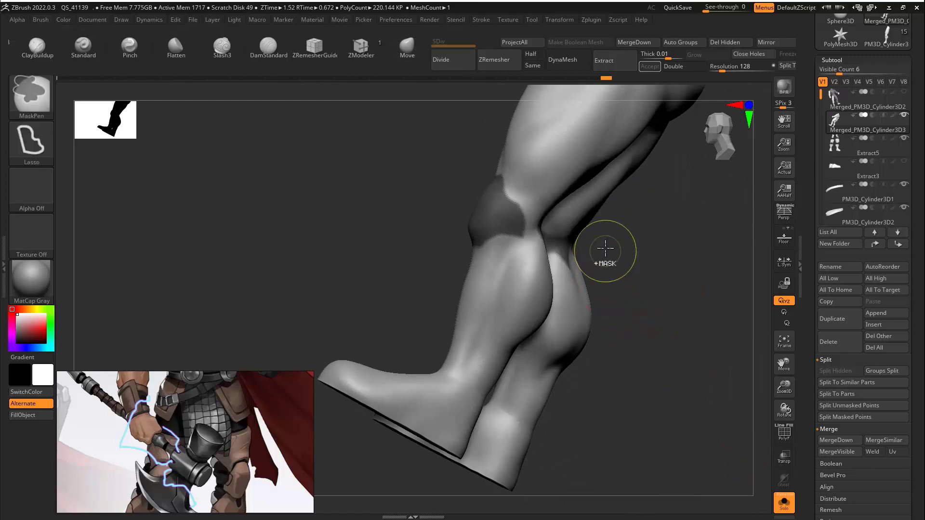
pyautogui.moveTo(608, 254)
pyautogui.mouseDown()
pyautogui.moveTo(646, 268)
pyautogui.moveTo(626, 285)
pyautogui.mouseUp()
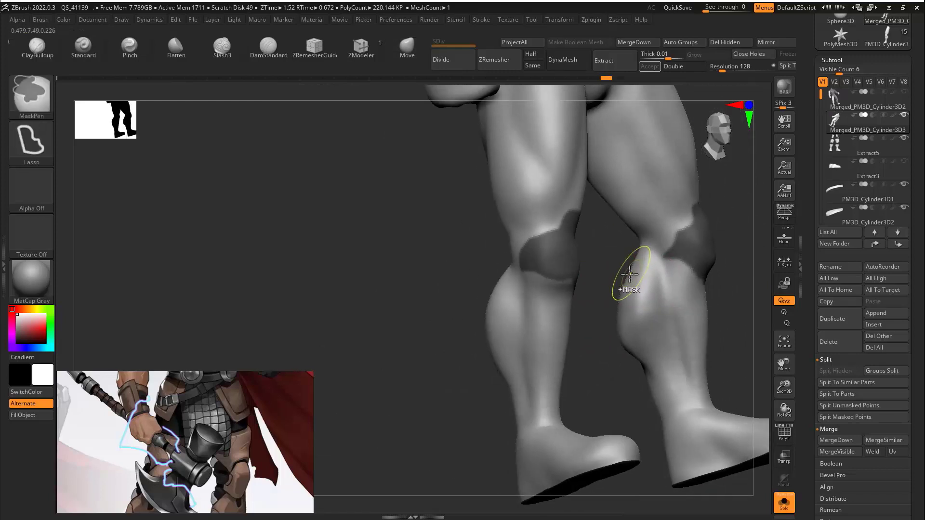
pyautogui.moveTo(733, 265); pyautogui.dragTo(651, 263)
pyautogui.moveTo(622, 198)
pyautogui.keyDown('ctrl'); pyautogui.keyDown('alt'); pyautogui.keyDown('shift'); pyautogui.mouseDown()
pyautogui.moveTo(643, 344)
pyautogui.moveTo(648, 273)
pyautogui.mouseUp(); pyautogui.keyUp('shift'); pyautogui.keyUp('alt'); pyautogui.keyUp('ctrl')
pyautogui.moveTo(701, 333); pyautogui.dragTo(689, 277)
pyautogui.click(784, 503)
pyautogui.keyDown('ctrl'); pyautogui.moveTo(699, 218); pyautogui.dragTo(577, 77); pyautogui.keyUp('ctrl')
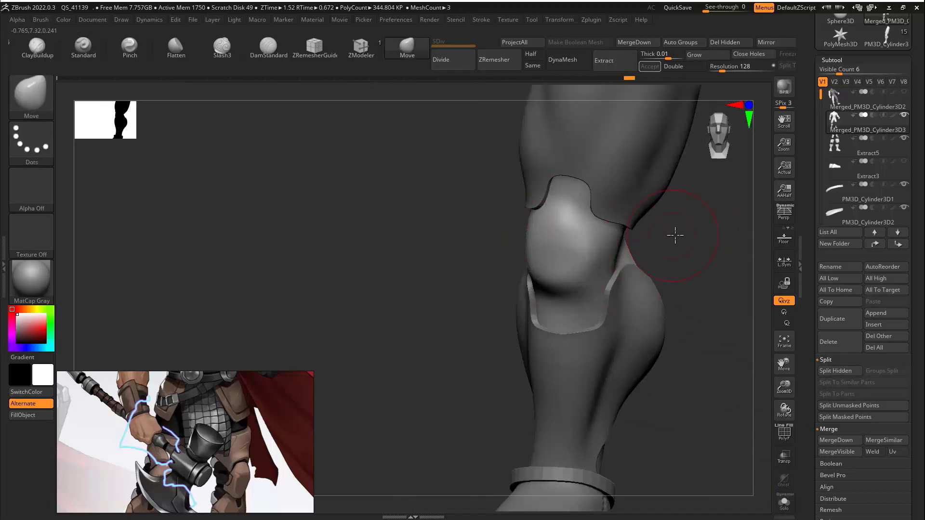
# Step: Mask a new kneecap shape between the thigh and shin armour and soften the mask
pyautogui.moveTo(673, 234); pyautogui.dragTo(561, 193)
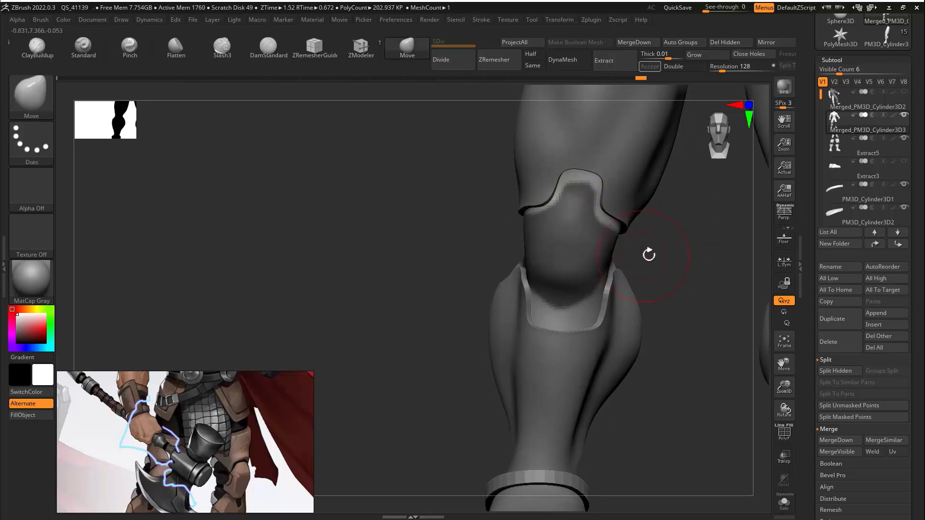
pyautogui.keyDown('ctrl'); pyautogui.click(578, 246); pyautogui.keyUp('ctrl')
pyautogui.moveTo(665, 260)
pyautogui.mouseDown()
pyautogui.moveTo(520, 275)
pyautogui.moveTo(409, 304)
pyautogui.moveTo(446, 321)
pyautogui.moveTo(442, 315)
pyautogui.mouseUp()
pyautogui.keyDown('ctrl'); pyautogui.click(540, 246); pyautogui.keyUp('ctrl')
pyautogui.keyDown('ctrl'); pyautogui.moveTo(551, 266); pyautogui.dragTo(533, 289); pyautogui.keyUp('ctrl')
pyautogui.moveTo(458, 309); pyautogui.dragTo(531, 309)
# Step: Trim the kneecap mask so it follows the armour cutouts with a narrow margin around the knee
pyautogui.keyDown('ctrl'); pyautogui.keyDown('alt'); pyautogui.moveTo(495, 234); pyautogui.dragTo(461, 275); pyautogui.keyUp('alt'); pyautogui.keyUp('ctrl')
pyautogui.moveTo(371, 299)
pyautogui.mouseDown()
pyautogui.moveTo(413, 309)
pyautogui.moveTo(395, 309)
pyautogui.mouseUp()
pyautogui.moveTo(550, 226)
pyautogui.keyDown('ctrl'); pyautogui.keyDown('alt'); pyautogui.mouseDown()
pyautogui.moveTo(501, 248)
pyautogui.moveTo(407, 182)
pyautogui.mouseUp(); pyautogui.keyUp('alt'); pyautogui.keyUp('ctrl')
pyautogui.moveTo(588, 203)
pyautogui.mouseDown()
pyautogui.moveTo(636, 213)
pyautogui.moveTo(463, 231)
pyautogui.mouseUp()
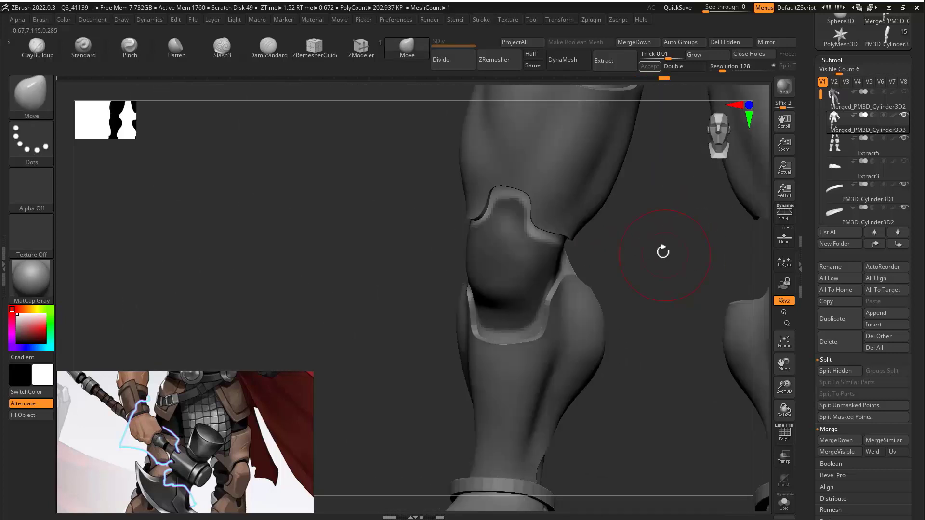
pyautogui.moveTo(661, 232)
pyautogui.keyDown('alt'); pyautogui.mouseDown()
pyautogui.moveTo(728, 294)
pyautogui.moveTo(597, 271)
pyautogui.moveTo(582, 241)
pyautogui.moveTo(598, 236)
pyautogui.mouseUp(); pyautogui.keyUp('alt')
pyautogui.moveTo(564, 210)
pyautogui.keyDown('ctrl'); pyautogui.keyDown('alt'); pyautogui.keyDown('shift'); pyautogui.mouseDown()
pyautogui.moveTo(363, 223)
pyautogui.moveTo(482, 289)
pyautogui.mouseUp(); pyautogui.keyUp('shift'); pyautogui.keyUp('alt'); pyautogui.keyUp('ctrl')
pyautogui.moveTo(554, 241)
pyautogui.mouseDown()
pyautogui.moveTo(656, 241)
pyautogui.moveTo(559, 253)
pyautogui.moveTo(609, 234)
pyautogui.mouseUp()
pyautogui.moveTo(685, 236)
pyautogui.mouseDown()
pyautogui.moveTo(623, 223)
pyautogui.moveTo(675, 212)
pyautogui.mouseUp()
# Step: Unhide the full body and extract the masked kneecaps as a new subtool at 0.01 thickness
pyautogui.keyDown('ctrl'); pyautogui.keyDown('shift'); pyautogui.click(632, 189); pyautogui.keyUp('shift'); pyautogui.keyUp('ctrl')
pyautogui.moveTo(668, 58); pyautogui.dragTo(669, 58)
pyautogui.click(605, 60)
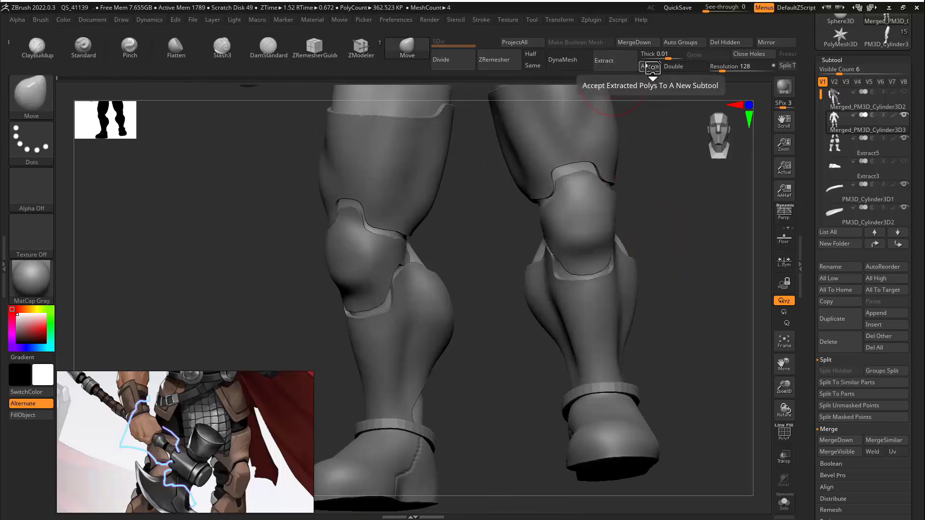
pyautogui.click(650, 67)
# Step: Isolate the extracted knee plates, smooth their edges and return to the full model
pyautogui.moveTo(703, 212); pyautogui.dragTo(639, 228)
pyautogui.hotkey('alt', 's')
pyautogui.keyDown('alt'); pyautogui.moveTo(675, 260); pyautogui.dragTo(709, 380); pyautogui.keyUp('alt')
pyautogui.moveTo(808, 405); pyautogui.dragTo(811, 213)
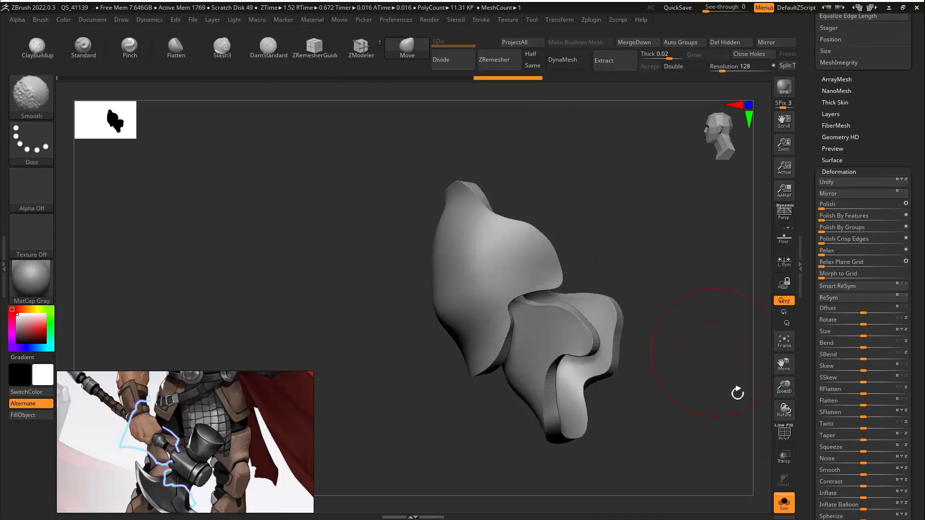
pyautogui.hotkey('alt', 's')
pyautogui.moveTo(668, 262)
pyautogui.mouseDown()
pyautogui.moveTo(685, 250)
pyautogui.moveTo(675, 202)
pyautogui.mouseUp()
pyautogui.moveTo(646, 289); pyautogui.dragTo(723, 299)
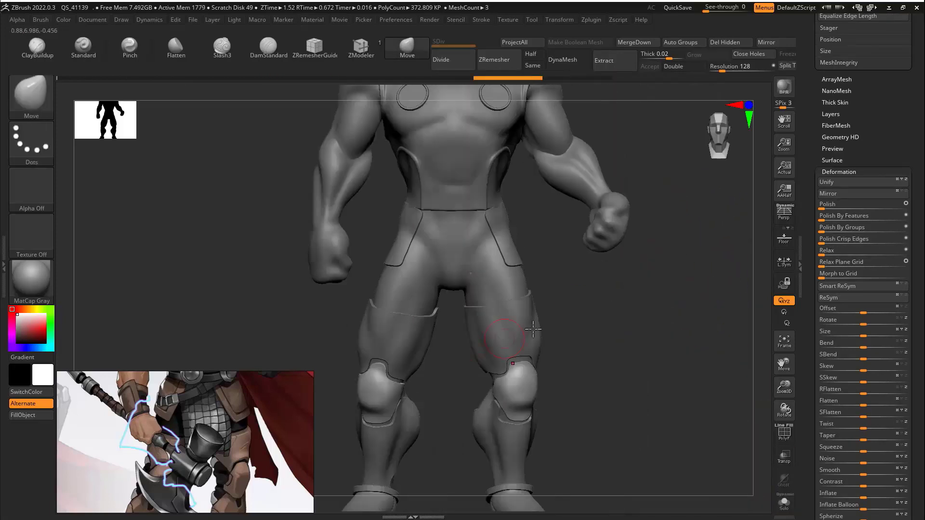
# Step: Mask a strap band on the body across the back of the knee, just below the thigh armour cutout
pyautogui.keyDown('alt'); pyautogui.moveTo(674, 347); pyautogui.dragTo(670, 299); pyautogui.keyUp('alt')
pyautogui.moveTo(723, 357)
pyautogui.mouseDown()
pyautogui.moveTo(638, 375)
pyautogui.moveTo(641, 306)
pyautogui.moveTo(563, 362)
pyautogui.moveTo(529, 336)
pyautogui.moveTo(533, 326)
pyautogui.moveTo(457, 281)
pyautogui.mouseUp()
pyautogui.keyDown('ctrl'); pyautogui.moveTo(389, 302); pyautogui.dragTo(384, 295); pyautogui.keyUp('ctrl')
pyautogui.moveTo(510, 315); pyautogui.dragTo(541, 317)
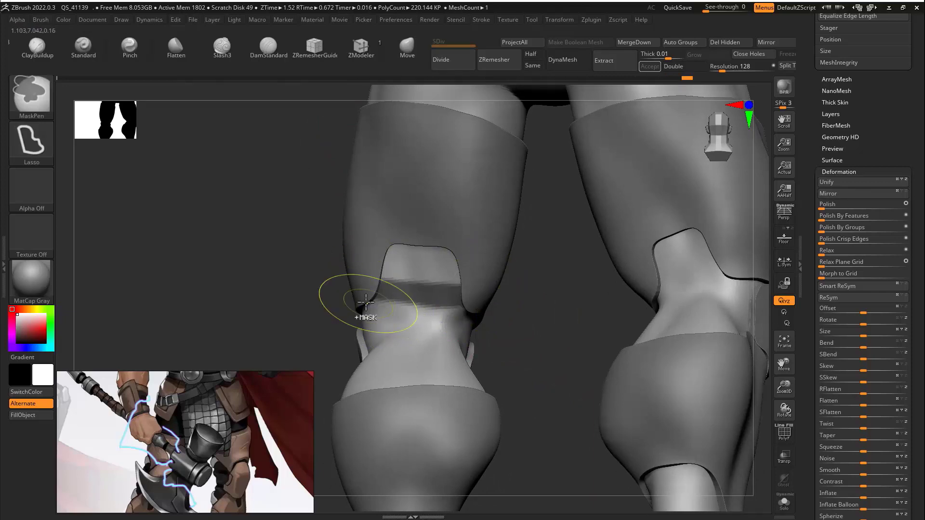
pyautogui.moveTo(490, 357); pyautogui.dragTo(351, 322)
# Step: Mask a second strap band behind the knee just above the calf armour, checking it on the isolated body
pyautogui.moveTo(333, 360)
pyautogui.mouseDown()
pyautogui.moveTo(455, 279)
pyautogui.moveTo(537, 285)
pyautogui.moveTo(487, 293)
pyautogui.moveTo(533, 320)
pyautogui.moveTo(339, 331)
pyautogui.moveTo(543, 326)
pyautogui.mouseUp()
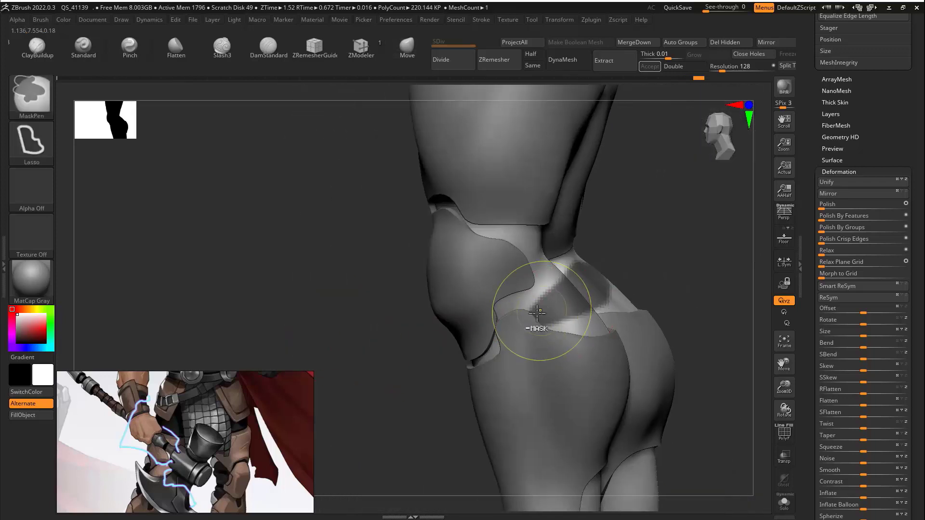
pyautogui.keyDown('ctrl'); pyautogui.moveTo(624, 246); pyautogui.dragTo(625, 249); pyautogui.keyUp('ctrl')
pyautogui.moveTo(627, 251)
pyautogui.mouseDown()
pyautogui.moveTo(579, 238)
pyautogui.moveTo(580, 289)
pyautogui.moveTo(593, 285)
pyautogui.mouseUp()
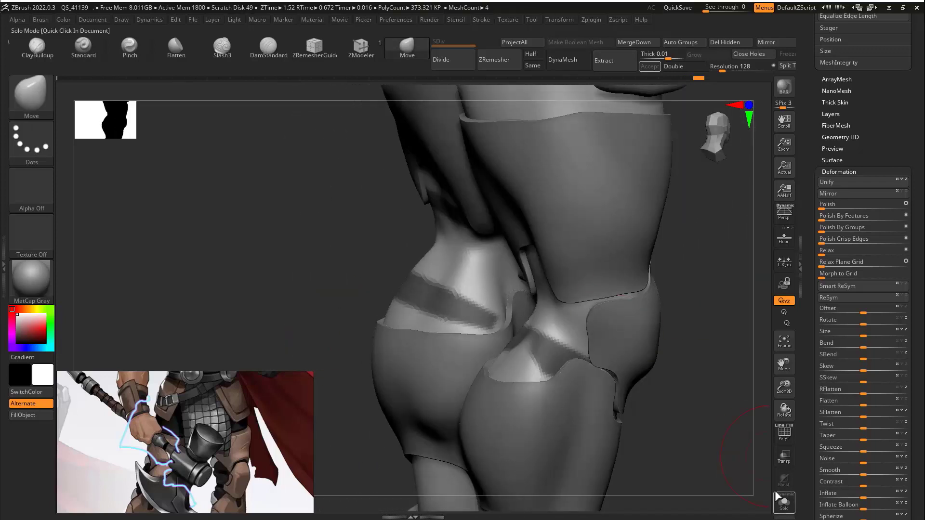
pyautogui.click(783, 502)
pyautogui.moveTo(708, 356)
pyautogui.mouseDown()
pyautogui.moveTo(572, 302)
pyautogui.moveTo(582, 298)
pyautogui.moveTo(602, 352)
pyautogui.mouseUp()
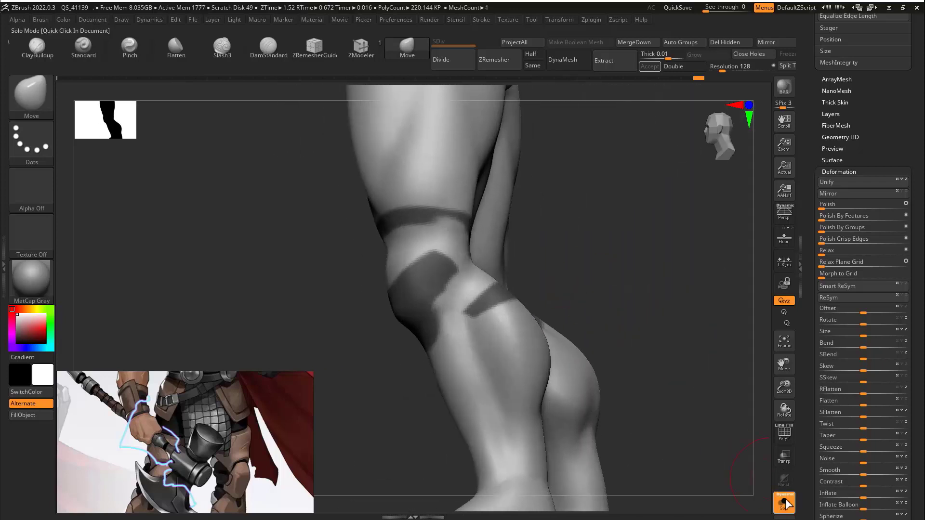
pyautogui.click(785, 502)
pyautogui.moveTo(668, 308); pyautogui.dragTo(605, 285)
# Step: Trim the excess mask from the ends of the strap bands, isolating the body to reach covered areas
pyautogui.moveTo(674, 270)
pyautogui.mouseDown()
pyautogui.moveTo(663, 258)
pyautogui.moveTo(676, 294)
pyautogui.moveTo(657, 295)
pyautogui.moveTo(479, 275)
pyautogui.moveTo(523, 254)
pyautogui.mouseUp()
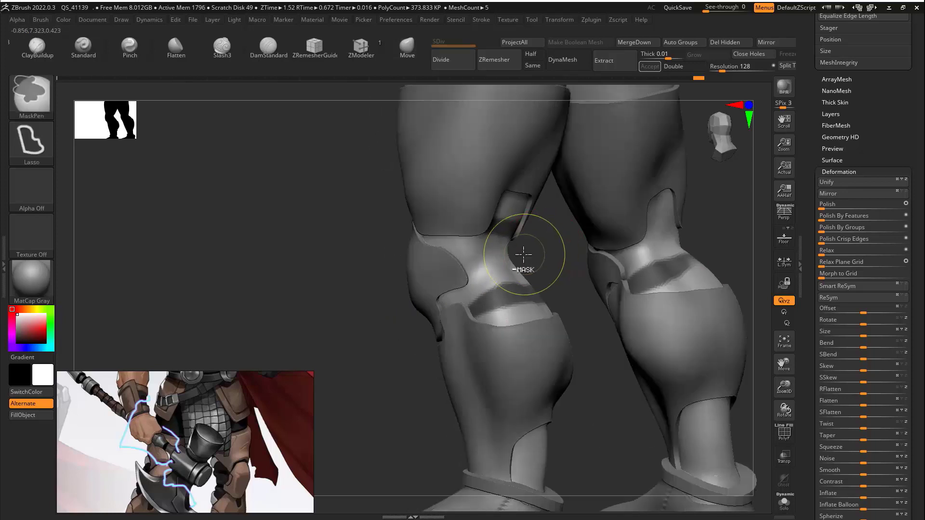
pyautogui.keyDown('ctrl'); pyautogui.moveTo(356, 353); pyautogui.dragTo(355, 332); pyautogui.keyUp('ctrl')
pyautogui.moveTo(354, 320)
pyautogui.mouseDown()
pyautogui.moveTo(486, 304)
pyautogui.moveTo(526, 309)
pyautogui.mouseUp()
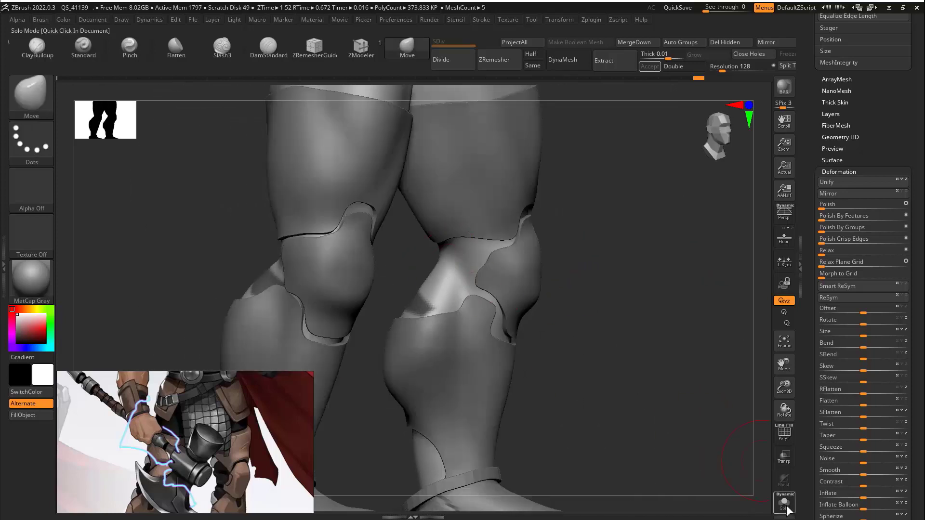
pyautogui.click(784, 502)
pyautogui.moveTo(540, 275); pyautogui.dragTo(600, 260)
pyautogui.moveTo(653, 321); pyautogui.dragTo(511, 300)
pyautogui.keyDown('ctrl'); pyautogui.moveTo(447, 251); pyautogui.dragTo(464, 153); pyautogui.keyUp('ctrl')
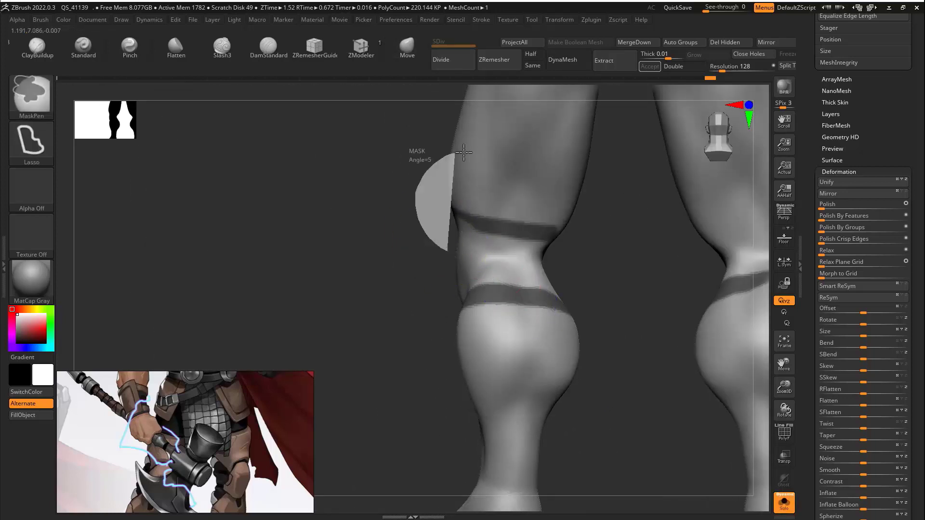
pyautogui.click(784, 502)
# Step: Reshape the lower strap mask so it wraps around the back of the knee above the calf armour
pyautogui.moveTo(624, 278)
pyautogui.mouseDown()
pyautogui.moveTo(436, 300)
pyautogui.moveTo(459, 333)
pyautogui.mouseUp()
pyautogui.moveTo(622, 287); pyautogui.dragTo(448, 311)
pyautogui.moveTo(646, 301); pyautogui.dragTo(528, 333)
pyautogui.keyDown('ctrl'); pyautogui.moveTo(401, 359); pyautogui.dragTo(374, 361); pyautogui.keyUp('ctrl')
pyautogui.keyDown('alt'); pyautogui.moveTo(518, 354); pyautogui.dragTo(433, 375); pyautogui.keyUp('alt')
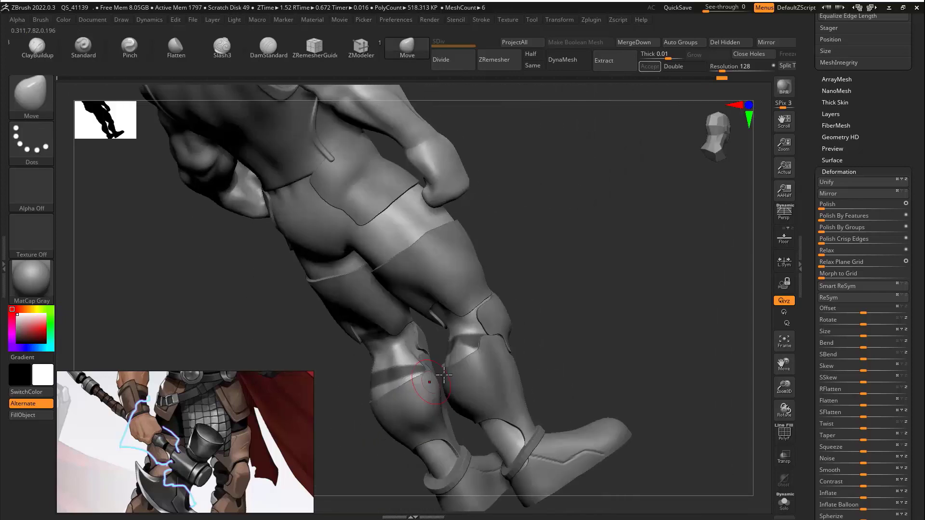
pyautogui.moveTo(603, 289)
pyautogui.keyDown('alt'); pyautogui.mouseDown()
pyautogui.moveTo(506, 311)
pyautogui.moveTo(466, 338)
pyautogui.mouseUp(); pyautogui.keyUp('alt')
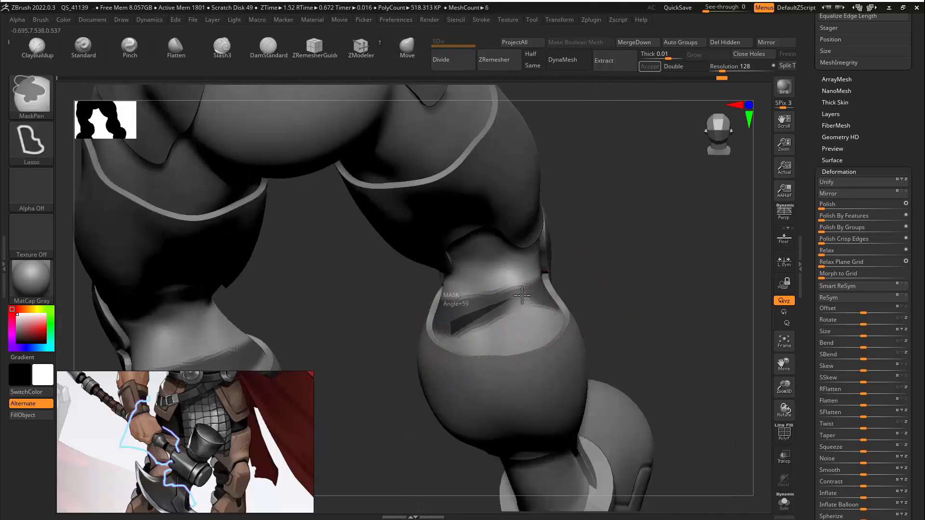
pyautogui.keyDown('ctrl'); pyautogui.moveTo(591, 307); pyautogui.dragTo(592, 313); pyautogui.keyUp('ctrl')
pyautogui.moveTo(663, 284); pyautogui.dragTo(580, 272)
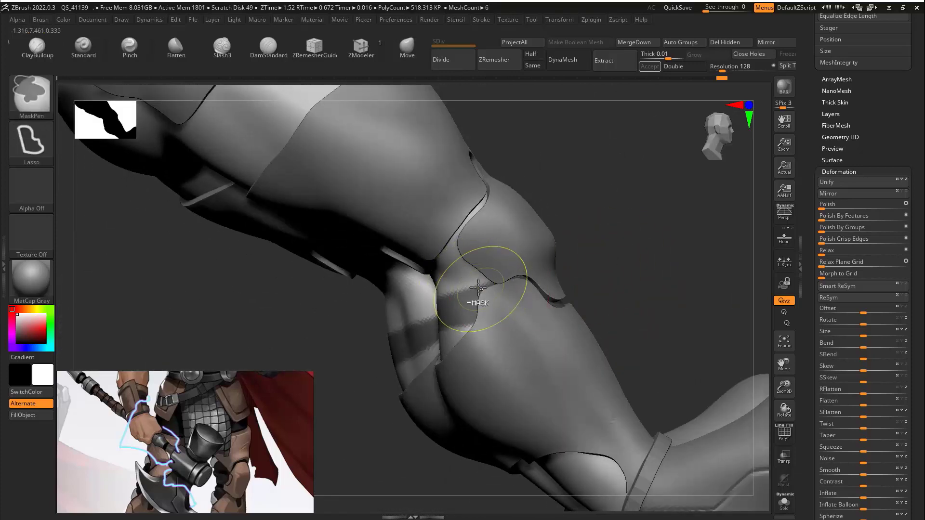
# Step: Redraw the upper strap mask as an even band across the notch at the back of the thigh armour
pyautogui.moveTo(574, 194)
pyautogui.mouseDown()
pyautogui.moveTo(537, 216)
pyautogui.moveTo(588, 202)
pyautogui.moveTo(566, 204)
pyautogui.mouseUp()
pyautogui.moveTo(356, 255)
pyautogui.keyDown('ctrl'); pyautogui.mouseDown()
pyautogui.moveTo(351, 232)
pyautogui.moveTo(356, 308)
pyautogui.mouseUp(); pyautogui.keyUp('ctrl')
pyautogui.moveTo(340, 267)
pyautogui.mouseDown()
pyautogui.moveTo(424, 260)
pyautogui.moveTo(436, 202)
pyautogui.mouseUp()
pyautogui.moveTo(525, 194)
pyautogui.keyDown('ctrl'); pyautogui.mouseDown()
pyautogui.moveTo(627, 188)
pyautogui.moveTo(612, 203)
pyautogui.mouseUp(); pyautogui.keyUp('ctrl')
pyautogui.moveTo(597, 215)
pyautogui.mouseDown()
pyautogui.moveTo(647, 221)
pyautogui.moveTo(480, 256)
pyautogui.mouseUp()
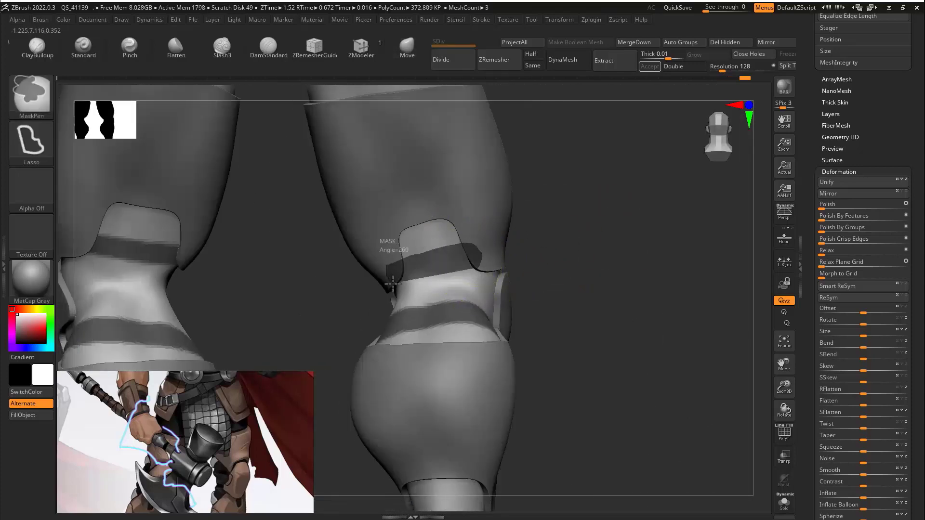
pyautogui.keyDown('ctrl'); pyautogui.moveTo(393, 285); pyautogui.dragTo(393, 286); pyautogui.keyUp('ctrl')
# Step: Clean up the ends of the upper strap mask and inspect both bands on the isolated body
pyautogui.moveTo(721, 430)
pyautogui.mouseDown()
pyautogui.moveTo(630, 263)
pyautogui.moveTo(505, 292)
pyautogui.mouseUp()
pyautogui.moveTo(685, 280)
pyautogui.mouseDown()
pyautogui.moveTo(564, 259)
pyautogui.moveTo(551, 221)
pyautogui.moveTo(519, 227)
pyautogui.mouseUp()
pyautogui.keyDown('ctrl'); pyautogui.moveTo(483, 241); pyautogui.dragTo(499, 189); pyautogui.keyUp('ctrl')
pyautogui.moveTo(684, 207); pyautogui.dragTo(630, 258)
pyautogui.click(785, 503)
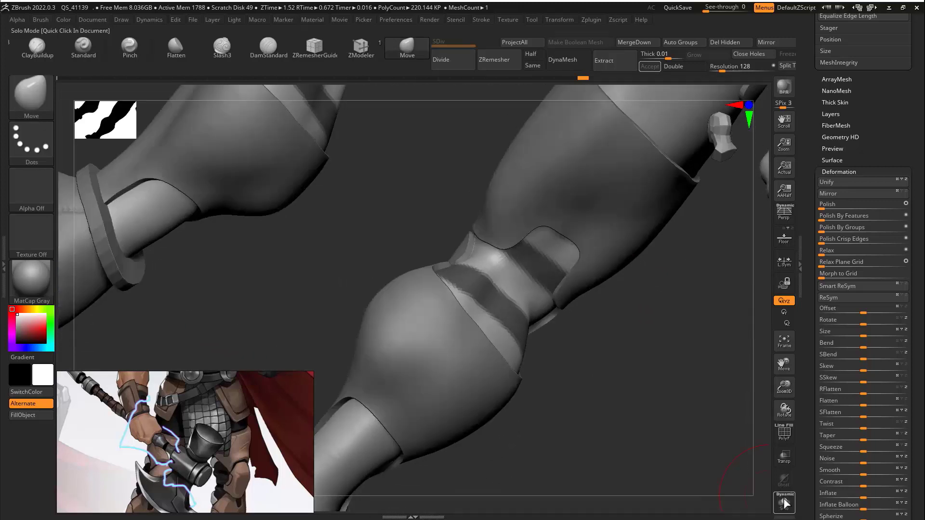
pyautogui.click(785, 503)
pyautogui.keyDown('alt'); pyautogui.moveTo(627, 366); pyautogui.dragTo(578, 308); pyautogui.keyUp('alt')
# Step: Extract the masked knee straps as a new subtool, clear the mask and apply Polish Crisp Edges at 47
pyautogui.click(615, 61)
pyautogui.click(651, 67)
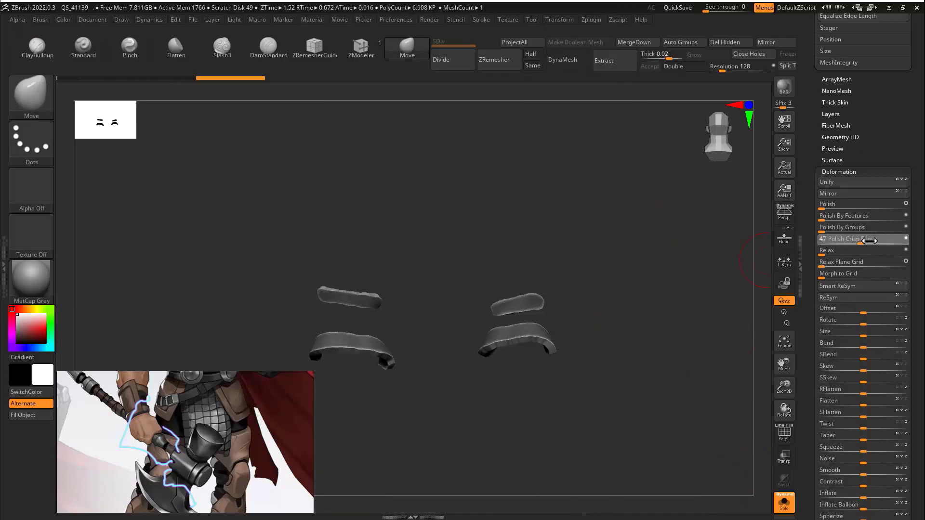
pyautogui.moveTo(681, 351)
pyautogui.keyDown('ctrl'); pyautogui.mouseDown()
pyautogui.moveTo(686, 367)
pyautogui.moveTo(690, 318)
pyautogui.moveTo(641, 338)
pyautogui.mouseUp(); pyautogui.keyUp('ctrl')
pyautogui.moveTo(814, 419); pyautogui.dragTo(814, 291)
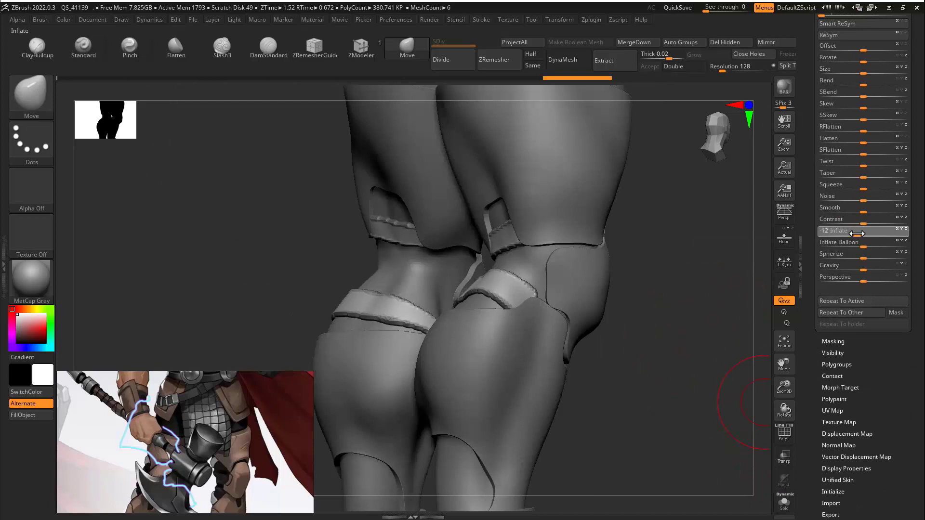
# Step: Shrink the knee straps toward the leg with an Inflate value of -17
pyautogui.moveTo(857, 234); pyautogui.dragTo(855, 233)
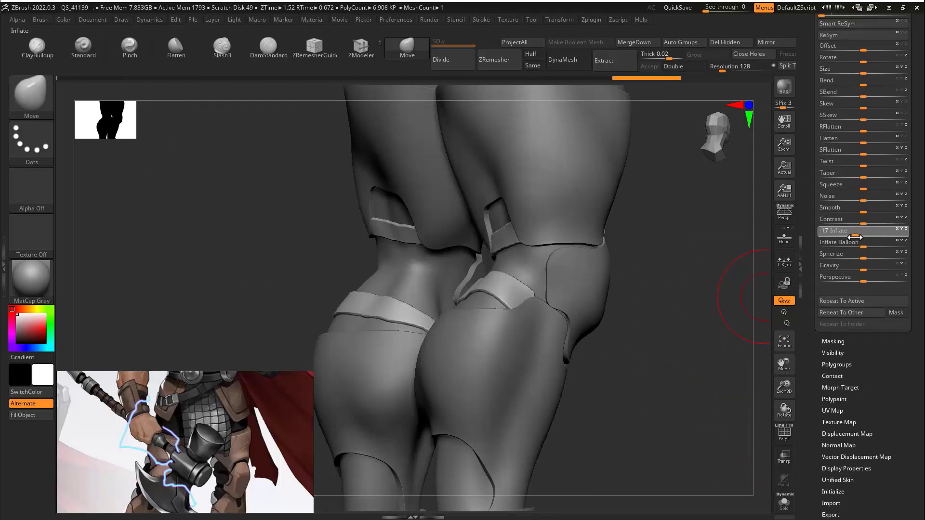
pyautogui.moveTo(675, 292); pyautogui.dragTo(708, 256)
pyautogui.keyDown('alt'); pyautogui.moveTo(564, 315); pyautogui.dragTo(697, 299); pyautogui.keyUp('alt')
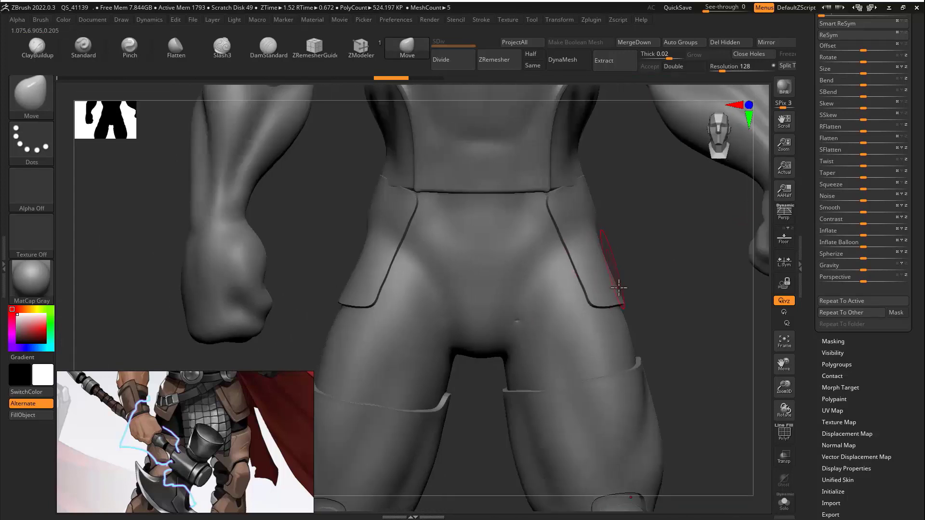
# Step: Isolate the leg armour subtool with polyframe shown and hide its two hip plates
pyautogui.keyDown('alt'); pyautogui.click(616, 285); pyautogui.keyUp('alt')
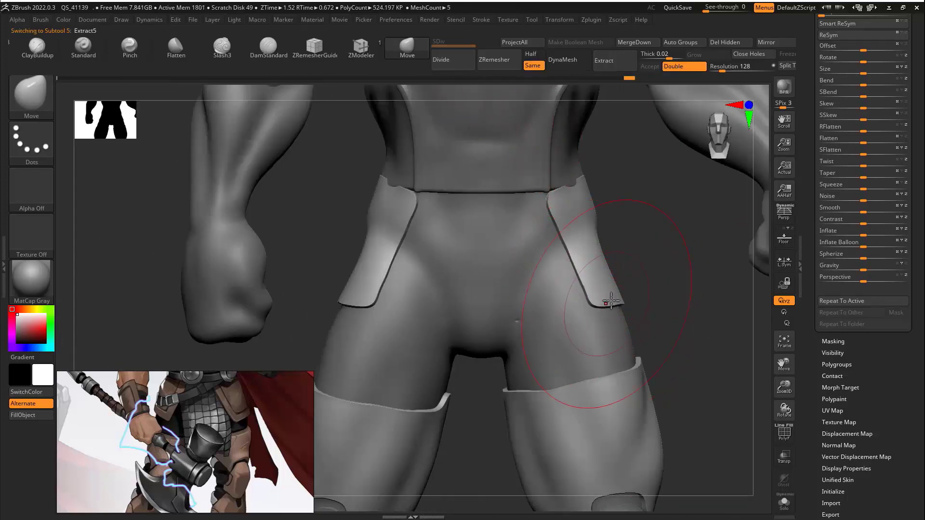
pyautogui.click(785, 504)
pyautogui.hotkey('shift', 'f')
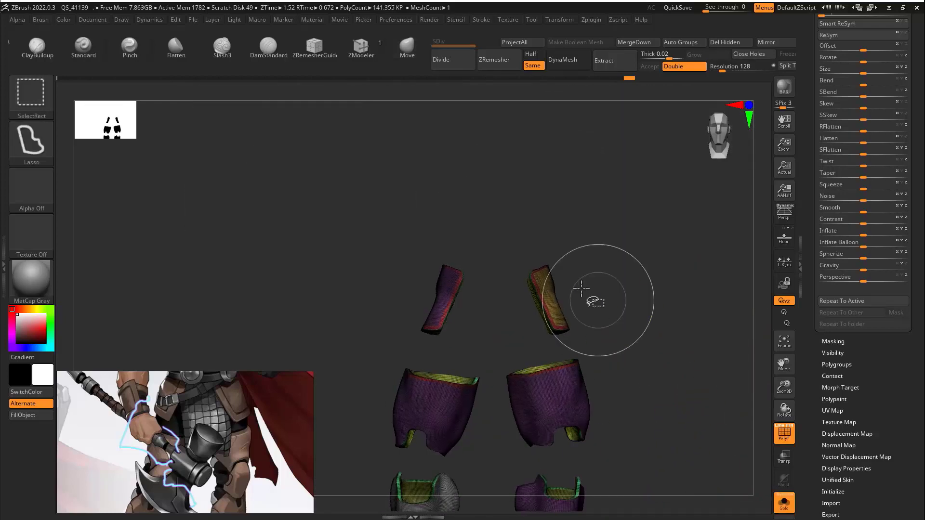
pyautogui.moveTo(354, 274)
pyautogui.keyDown('ctrl'); pyautogui.keyDown('alt'); pyautogui.keyDown('shift'); pyautogui.mouseDown()
pyautogui.moveTo(578, 346)
pyautogui.moveTo(391, 335)
pyautogui.mouseUp(); pyautogui.keyUp('shift'); pyautogui.keyUp('alt'); pyautogui.keyUp('ctrl')
# Step: Split the hidden hip plates into a separate subtool, select it and show the full model again
pyautogui.moveTo(825, 168); pyautogui.dragTo(826, 346)
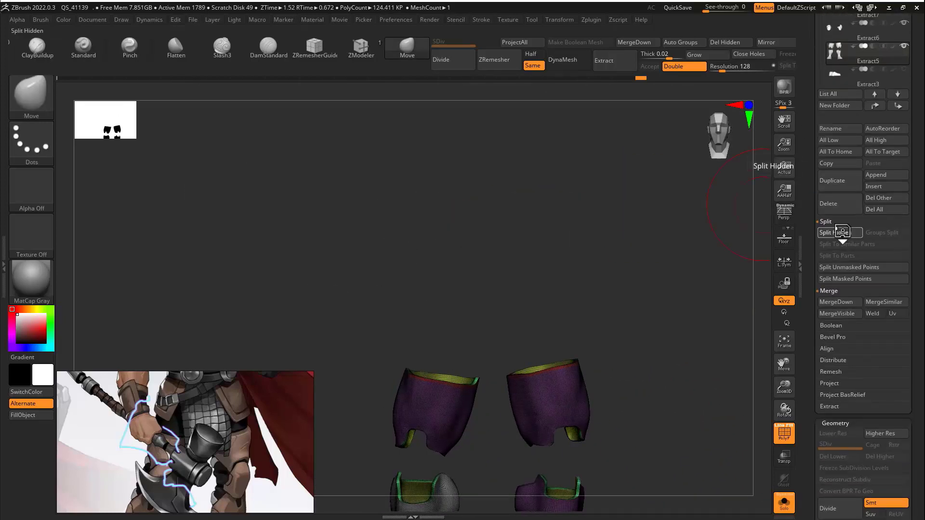
pyautogui.click(841, 234)
pyautogui.click(865, 77)
pyautogui.hotkey('alt', 's')
pyautogui.moveTo(646, 331); pyautogui.dragTo(579, 330)
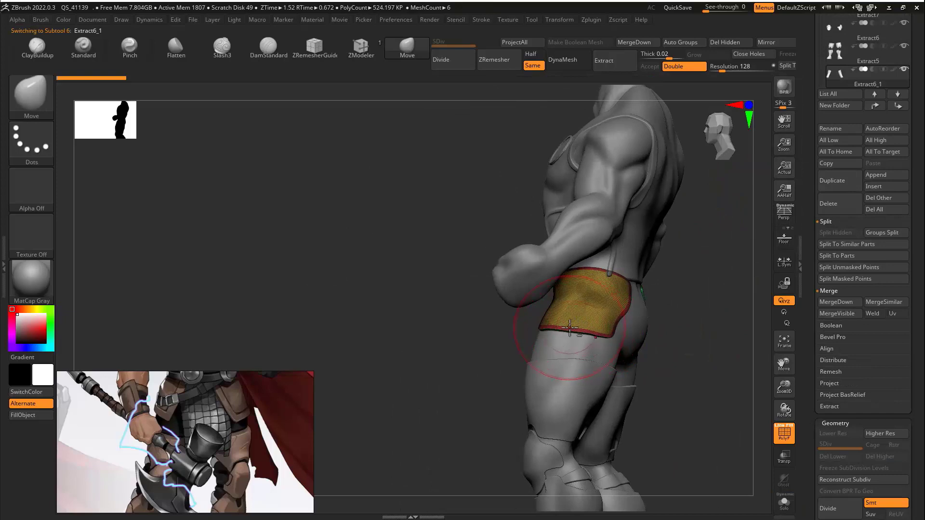
# Step: Select the body subtool and isolate it with its torso and hips in front view
pyautogui.moveTo(640, 305); pyautogui.dragTo(623, 359)
pyautogui.keyDown('alt'); pyautogui.moveTo(747, 426); pyautogui.dragTo(533, 333); pyautogui.keyUp('alt')
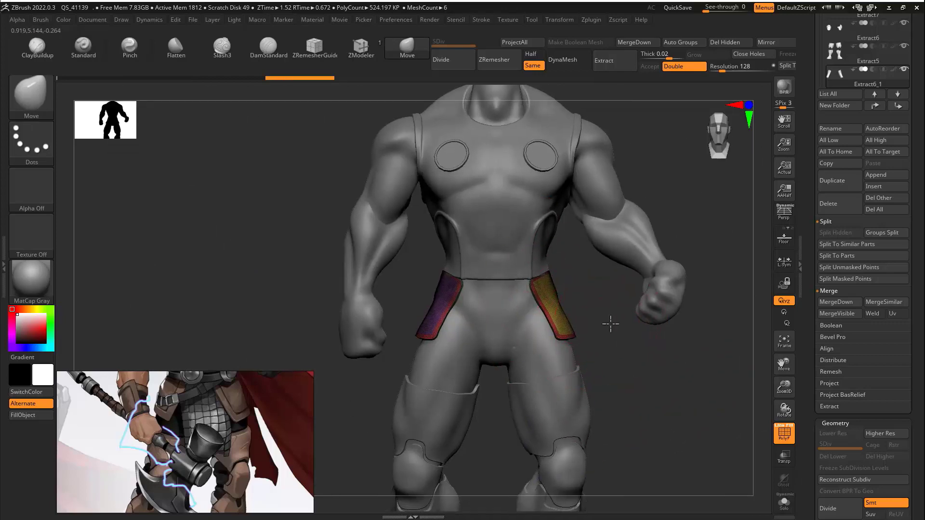
pyautogui.keyDown('alt'); pyautogui.moveTo(609, 323); pyautogui.dragTo(595, 313); pyautogui.keyUp('alt')
pyautogui.keyDown('alt'); pyautogui.click(550, 327); pyautogui.keyUp('alt')
pyautogui.click(667, 308)
pyautogui.moveTo(667, 309)
pyautogui.keyDown('alt'); pyautogui.mouseDown()
pyautogui.moveTo(659, 289)
pyautogui.moveTo(621, 317)
pyautogui.moveTo(584, 293)
pyautogui.mouseUp(); pyautogui.keyUp('alt')
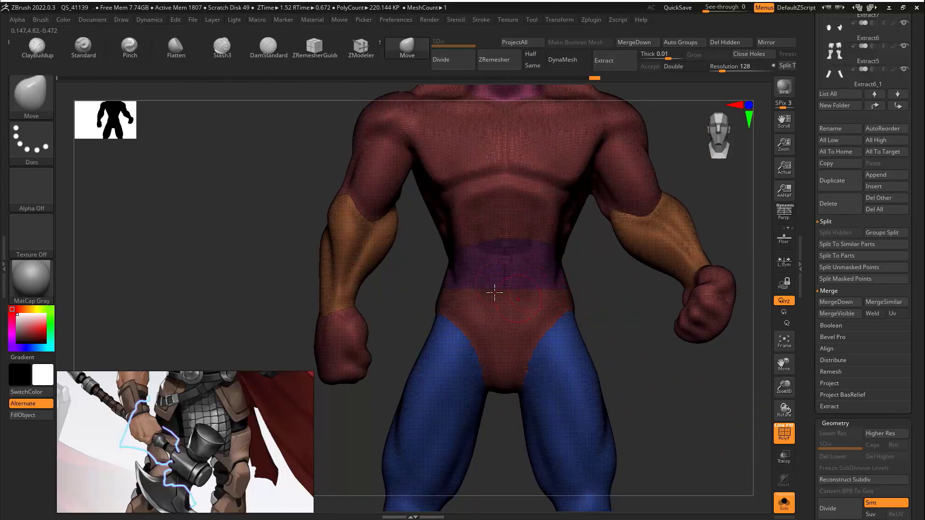
# Step: Choose the CurveFlatSnap brush and try a flat strap around the waist, undoing the attempt
pyautogui.press('b')
pyautogui.press('c')
pyautogui.click(753, 223)
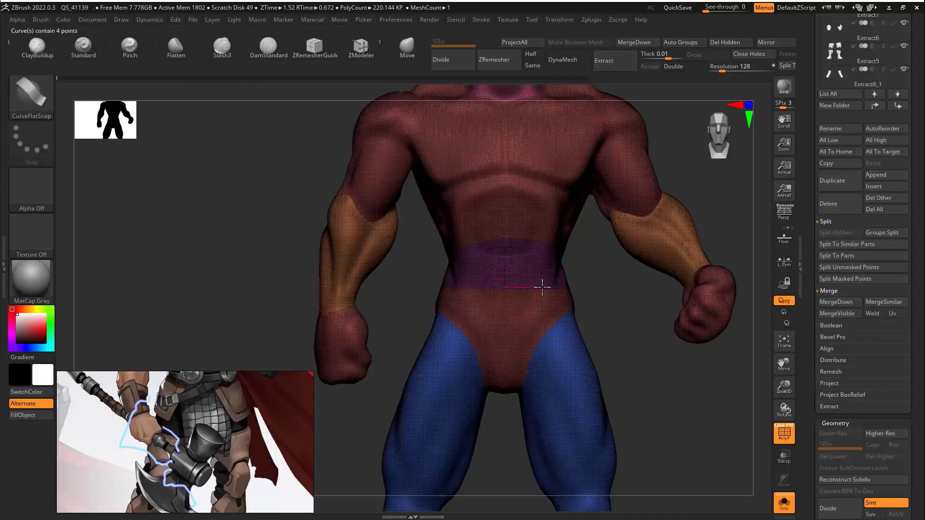
pyautogui.keyDown('shift'); pyautogui.moveTo(541, 287); pyautogui.dragTo(499, 289); pyautogui.keyUp('shift')
pyautogui.keyDown('alt'); pyautogui.moveTo(619, 288); pyautogui.dragTo(704, 317); pyautogui.keyUp('alt')
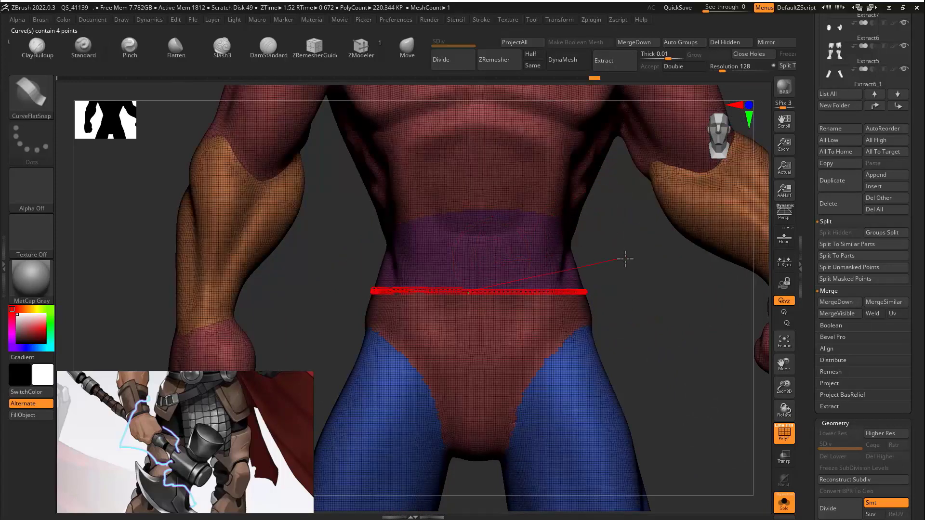
pyautogui.hotkey('ctrl', 'z')
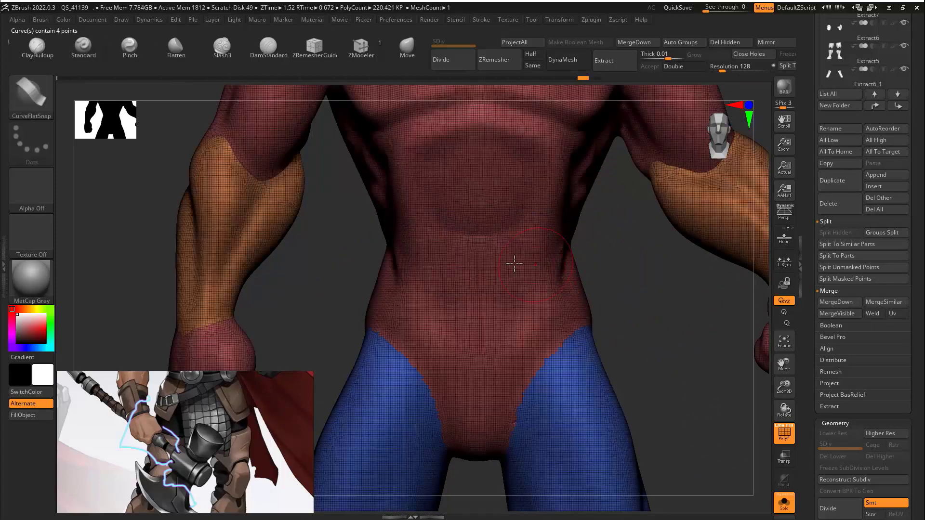
pyautogui.hotkey('ctrl', 'z')
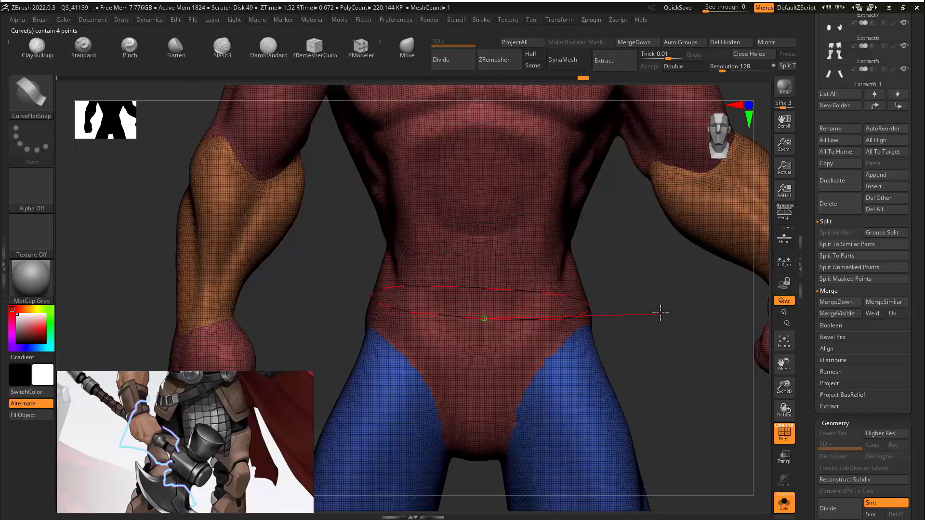
# Step: Wrap a flat strap around the waist and inflate it outward until it clears the body surface
pyautogui.keyDown('shift'); pyautogui.moveTo(658, 305); pyautogui.dragTo(657, 313); pyautogui.keyUp('shift')
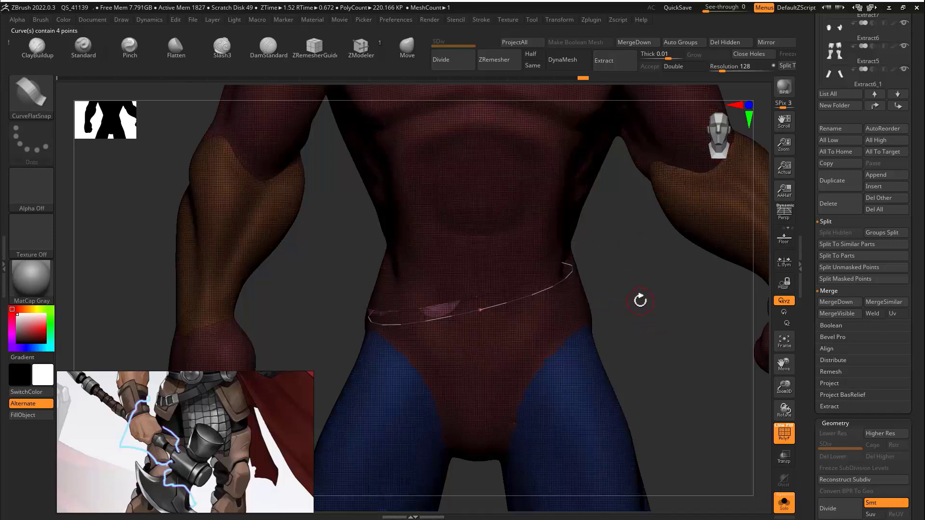
pyautogui.hotkey('ctrl', 'z')
pyautogui.moveTo(498, 289)
pyautogui.mouseDown()
pyautogui.moveTo(655, 281)
pyautogui.moveTo(639, 288)
pyautogui.moveTo(731, 329)
pyautogui.mouseUp()
pyautogui.click(550, 287)
pyautogui.moveTo(808, 367); pyautogui.dragTo(807, 218)
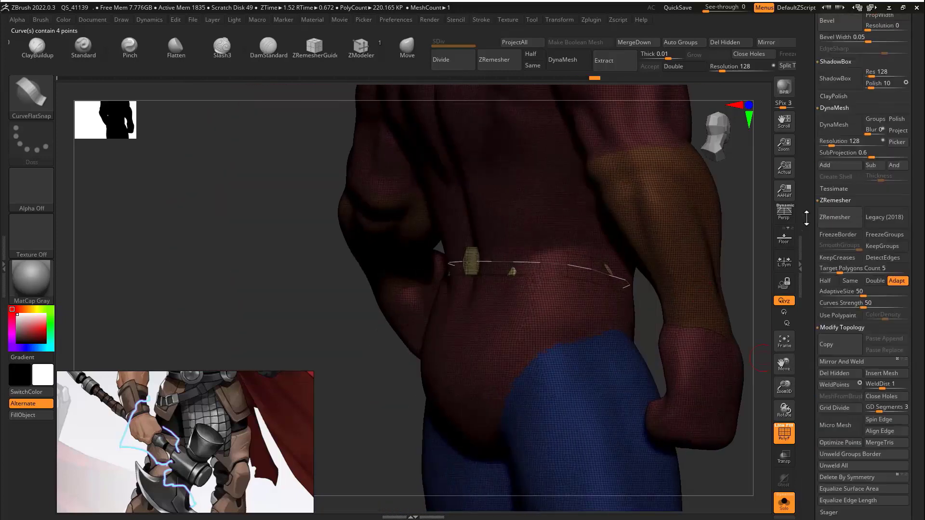
pyautogui.moveTo(819, 410); pyautogui.dragTo(822, 148)
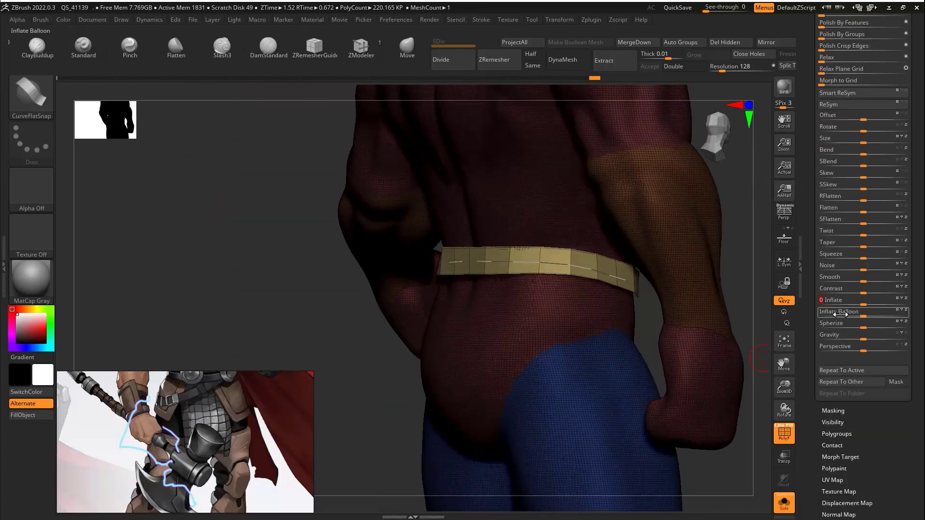
pyautogui.keyDown('shift'); pyautogui.moveTo(756, 303); pyautogui.dragTo(702, 289); pyautogui.keyUp('shift')
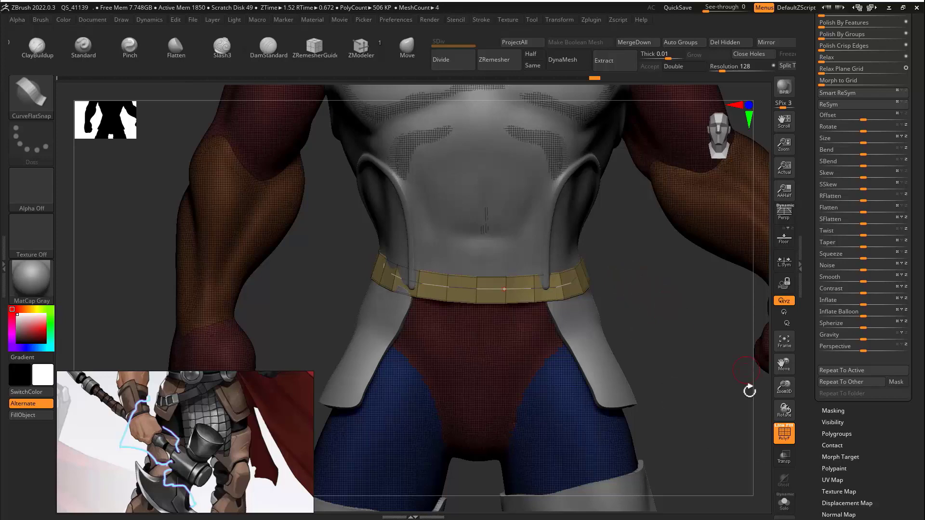
# Step: Compare the waist strap with the surrounding armour pieces, ending with the body isolated again
pyautogui.click(792, 510)
pyautogui.click(786, 504)
pyautogui.keyDown('ctrl'); pyautogui.moveTo(592, 392); pyautogui.dragTo(700, 349, button='right'); pyautogui.keyUp('ctrl')
pyautogui.click(785, 503)
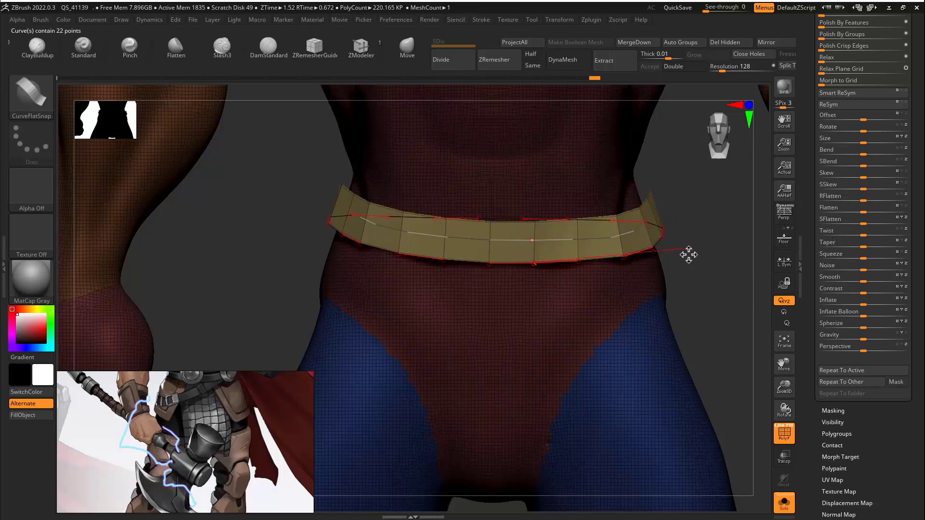
# Step: Wrap a second flat strap around the hips just below the waist strap and inflate it clear of the body
pyautogui.hotkey('ctrl', 'z')
pyautogui.moveTo(571, 240); pyautogui.dragTo(573, 281)
pyautogui.moveTo(698, 241); pyautogui.dragTo(689, 263, button='right')
pyautogui.press('s')
pyautogui.moveTo(452, 292); pyautogui.dragTo(448, 311)
pyautogui.moveTo(622, 308)
pyautogui.keyDown('ctrl'); pyautogui.mouseDown(button='right')
pyautogui.moveTo(570, 277)
pyautogui.moveTo(655, 256)
pyautogui.moveTo(595, 272)
pyautogui.moveTo(608, 298)
pyautogui.mouseUp(button='right'); pyautogui.keyUp('ctrl')
pyautogui.moveTo(487, 283); pyautogui.dragTo(487, 292)
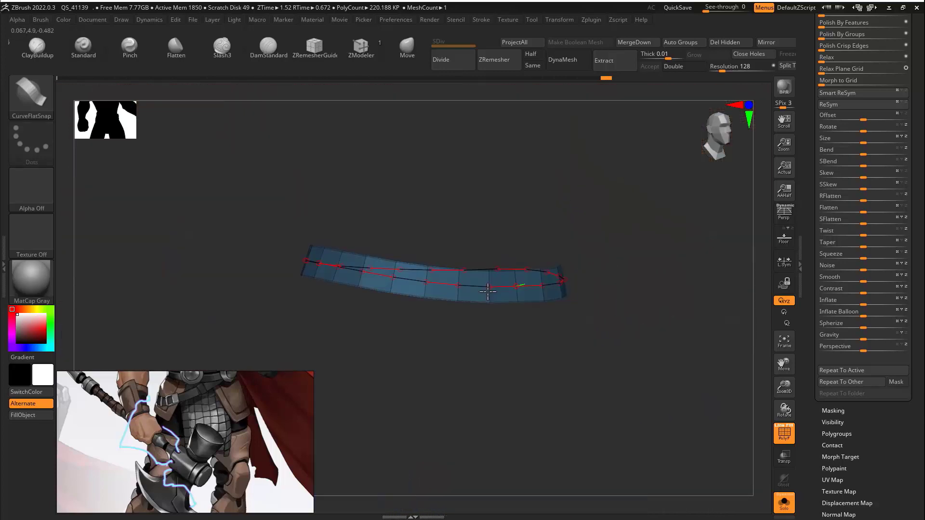
pyautogui.moveTo(701, 301); pyautogui.dragTo(668, 309, button='right')
pyautogui.moveTo(865, 305); pyautogui.dragTo(873, 305)
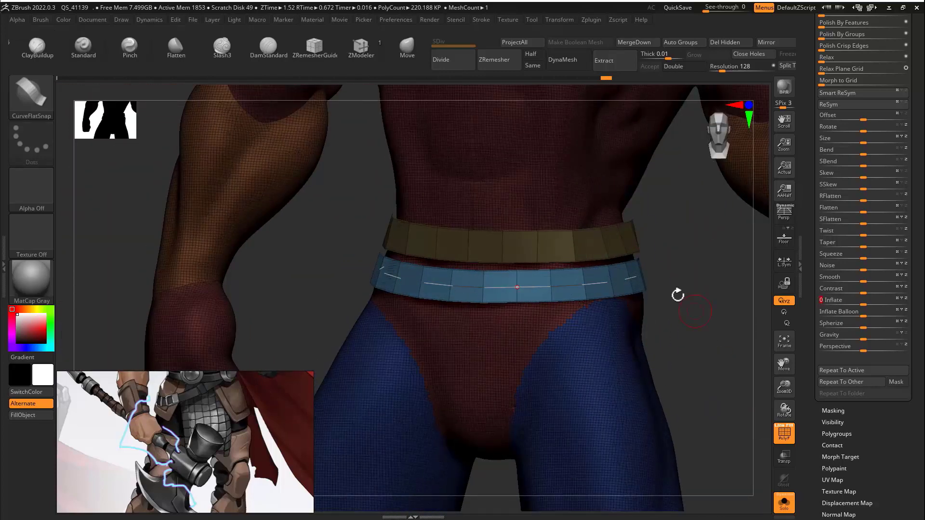
pyautogui.moveTo(678, 295); pyautogui.dragTo(685, 305, button='right')
pyautogui.keyDown('ctrl'); pyautogui.moveTo(672, 274); pyautogui.dragTo(655, 243, button='right'); pyautogui.keyUp('ctrl')
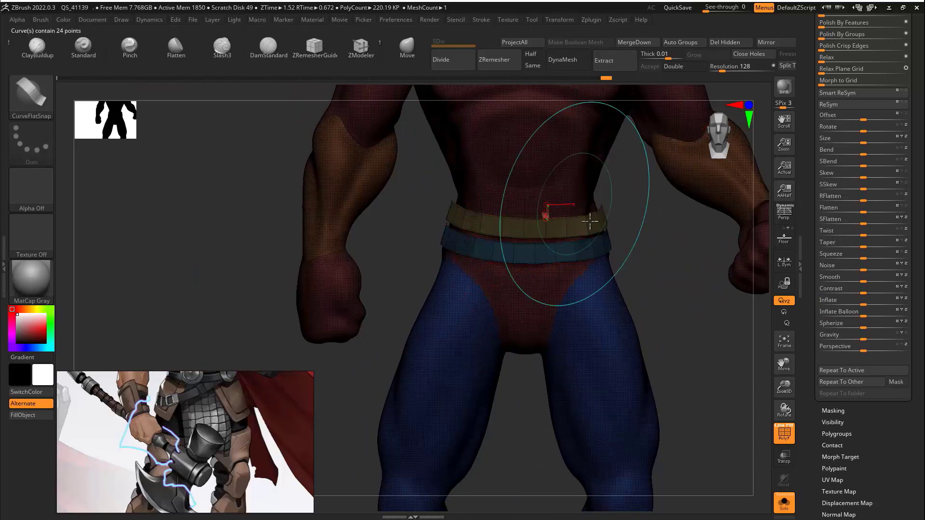
# Step: Clear the mask and draw a strap curve running diagonally around the hips and the outer right thigh
pyautogui.keyDown('ctrl'); pyautogui.moveTo(650, 210); pyautogui.dragTo(640, 227); pyautogui.keyUp('ctrl')
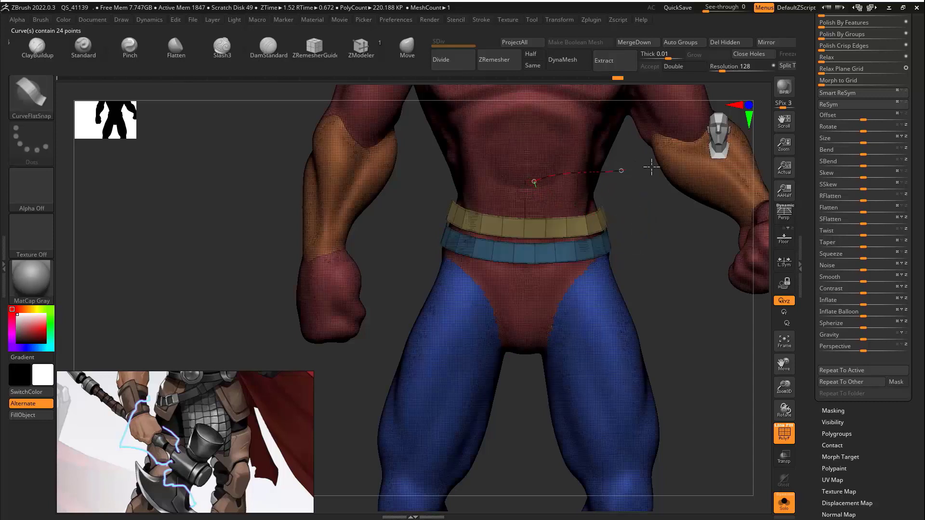
pyautogui.hotkey('ctrl', 'z')
pyautogui.moveTo(630, 247); pyautogui.dragTo(725, 259)
pyautogui.click(411, 343)
pyautogui.press('s')
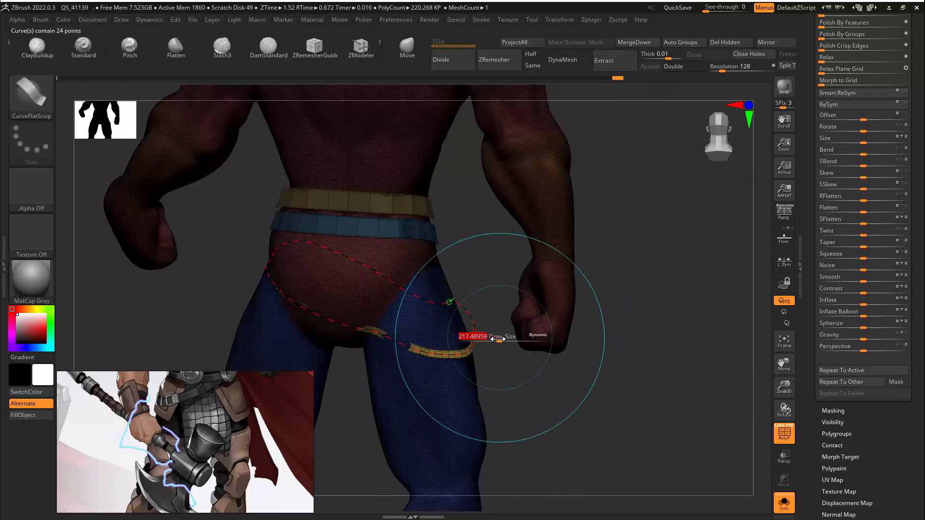
pyautogui.click(464, 354)
pyautogui.moveTo(592, 381); pyautogui.dragTo(550, 275)
pyautogui.keyDown('ctrl'); pyautogui.keyDown('shift'); pyautogui.click(558, 289); pyautogui.keyUp('shift'); pyautogui.keyUp('ctrl')
pyautogui.keyDown('ctrl'); pyautogui.keyDown('shift'); pyautogui.click(548, 287); pyautogui.keyUp('shift'); pyautogui.keyUp('ctrl')
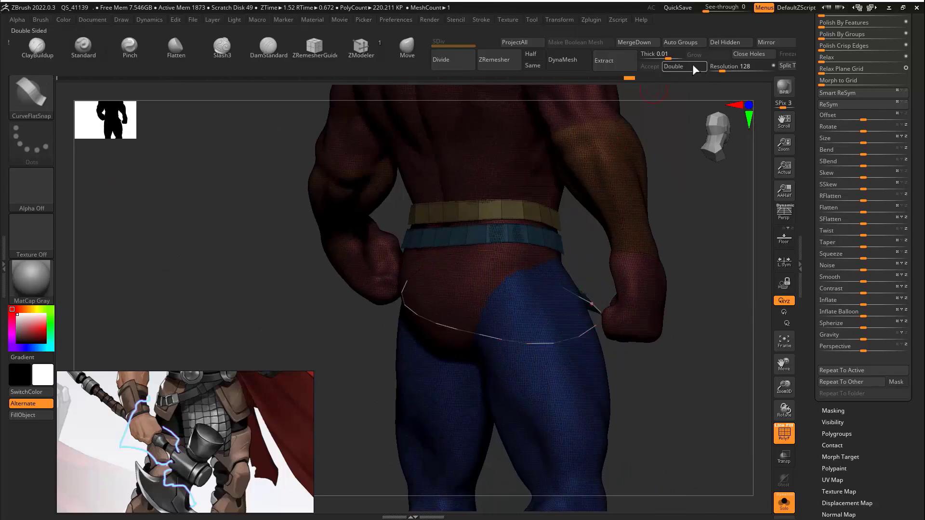
# Step: Turn on double-sided display and pull the diagonal strap's curve into position around the hips
pyautogui.click(692, 66)
pyautogui.keyDown('shift'); pyautogui.moveTo(714, 260); pyautogui.dragTo(646, 256); pyautogui.keyUp('shift')
pyautogui.moveTo(422, 334); pyautogui.dragTo(388, 353)
pyautogui.moveTo(646, 207); pyautogui.dragTo(424, 270)
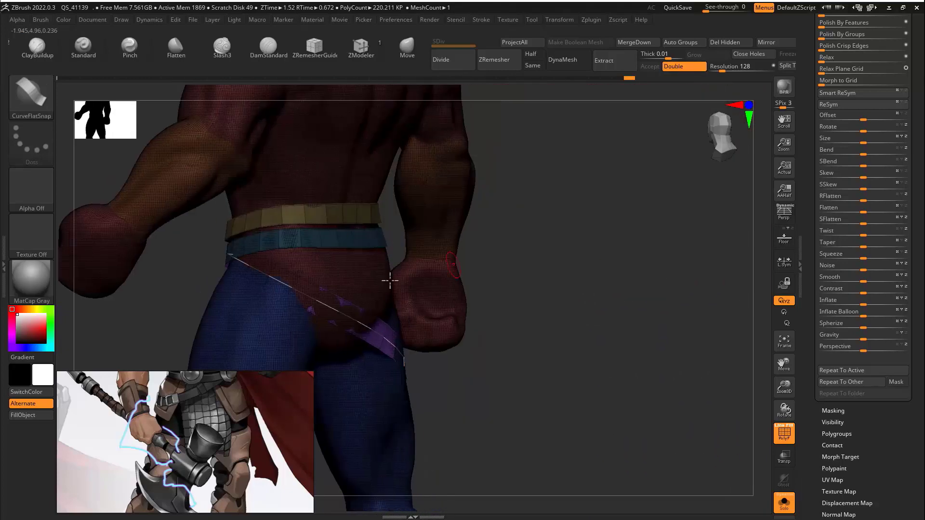
pyautogui.moveTo(357, 277); pyautogui.dragTo(377, 314)
pyautogui.moveTo(443, 342); pyautogui.dragTo(482, 332)
pyautogui.moveTo(511, 333); pyautogui.dragTo(488, 326)
pyautogui.moveTo(646, 323); pyautogui.dragTo(486, 318)
pyautogui.moveTo(475, 309); pyautogui.dragTo(485, 295)
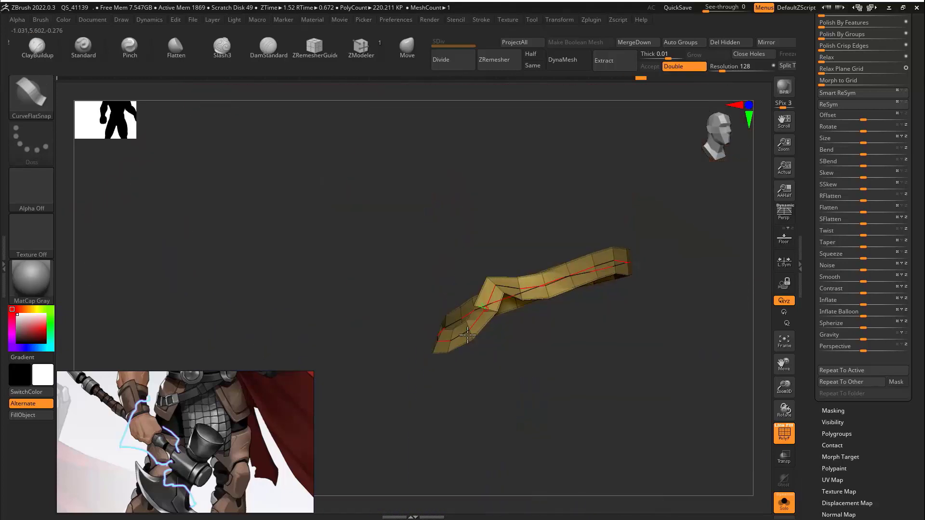
# Step: Straighten the kinked part of the diagonal strap near the right thigh and rebuild the strap along its curve
pyautogui.moveTo(663, 288); pyautogui.dragTo(632, 289)
pyautogui.moveTo(463, 337); pyautogui.dragTo(455, 352)
pyautogui.moveTo(337, 351); pyautogui.dragTo(530, 374)
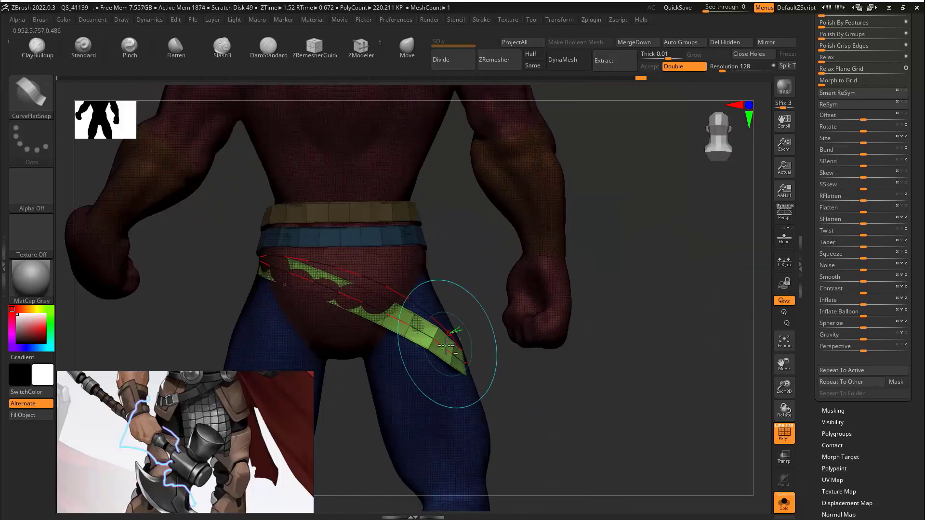
pyautogui.moveTo(448, 343); pyautogui.dragTo(537, 339)
pyautogui.moveTo(649, 368); pyautogui.dragTo(694, 299, button='right')
pyautogui.click(542, 275)
pyautogui.keyDown('alt'); pyautogui.moveTo(742, 335); pyautogui.dragTo(578, 319, button='right'); pyautogui.keyUp('alt')
pyautogui.click(575, 323)
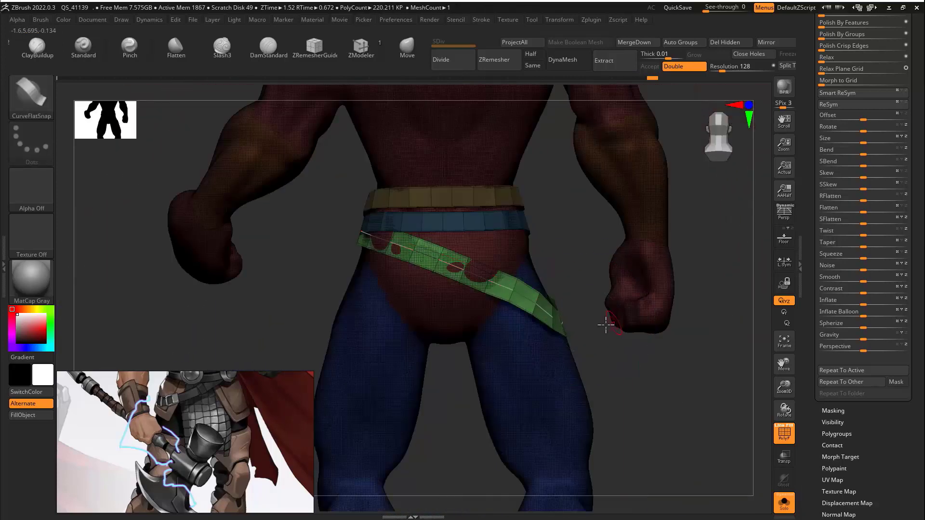
pyautogui.moveTo(609, 352); pyautogui.dragTo(541, 310, button='right')
pyautogui.click(565, 319)
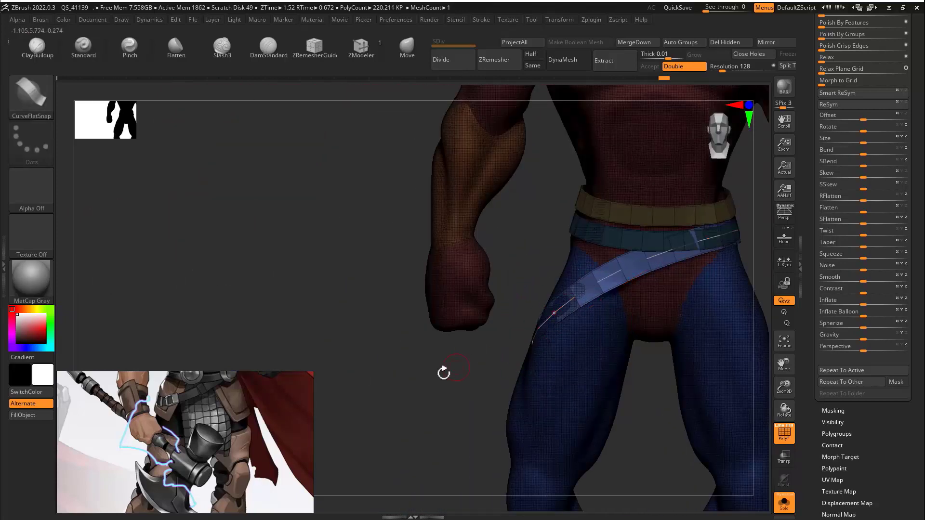
# Step: Try a negative Inflate on the diagonal strap and adjust its position with the Transpose gizmo
pyautogui.moveTo(443, 374); pyautogui.dragTo(533, 354, button='right')
pyautogui.keyDown('ctrl'); pyautogui.moveTo(543, 246); pyautogui.dragTo(545, 298, button='right'); pyautogui.keyUp('ctrl')
pyautogui.keyDown('shift'); pyautogui.moveTo(574, 347); pyautogui.dragTo(627, 309, button='right'); pyautogui.keyUp('shift')
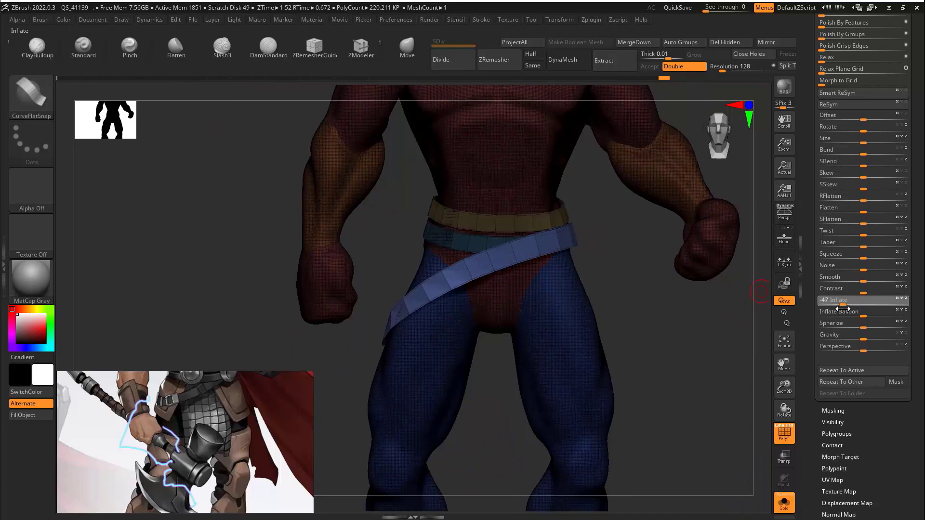
pyautogui.keyDown('ctrl'); pyautogui.moveTo(650, 275); pyautogui.dragTo(600, 212, button='right'); pyautogui.keyUp('ctrl')
pyautogui.press('w')
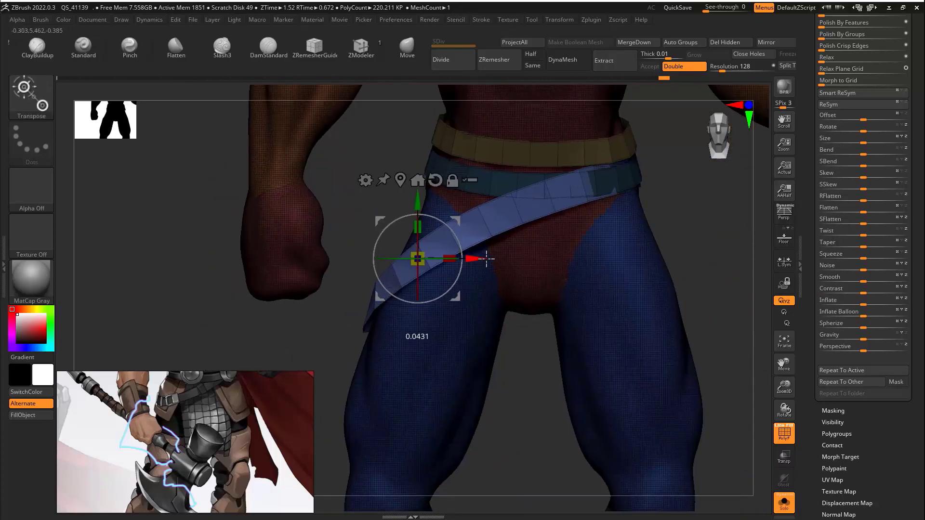
pyautogui.moveTo(485, 259); pyautogui.dragTo(467, 275, button='right')
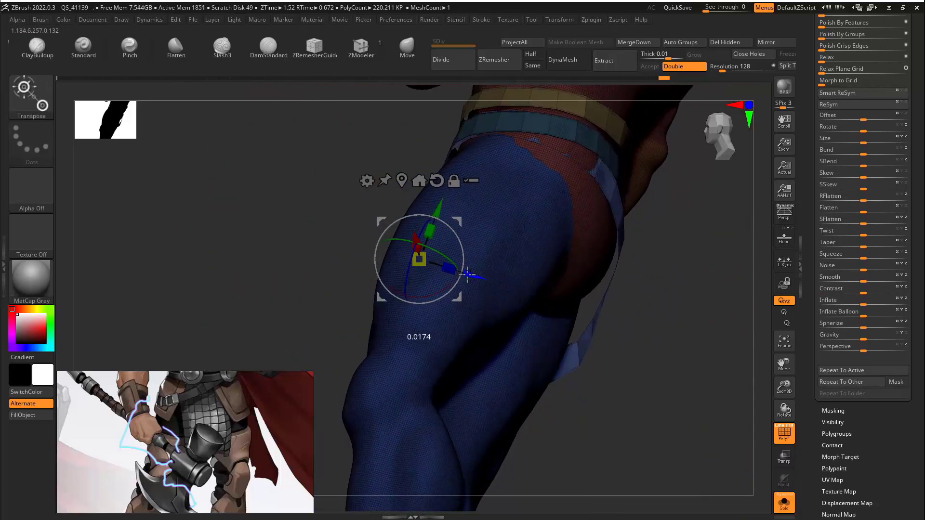
pyautogui.moveTo(578, 265); pyautogui.dragTo(614, 231, button='right')
pyautogui.keyDown('ctrl'); pyautogui.moveTo(614, 232); pyautogui.dragTo(669, 284, button='right'); pyautogui.keyUp('ctrl')
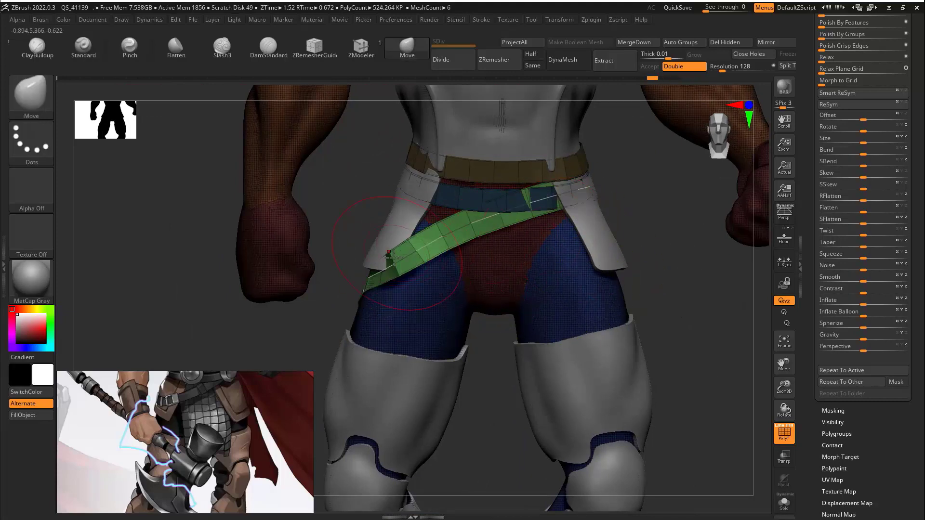
# Step: Rebuild the diagonal hip strap as a wider flat band with the CurveFlatSnap brush, correcting the draw size
pyautogui.press('b')
pyautogui.click(795, 218)
pyautogui.click(387, 267)
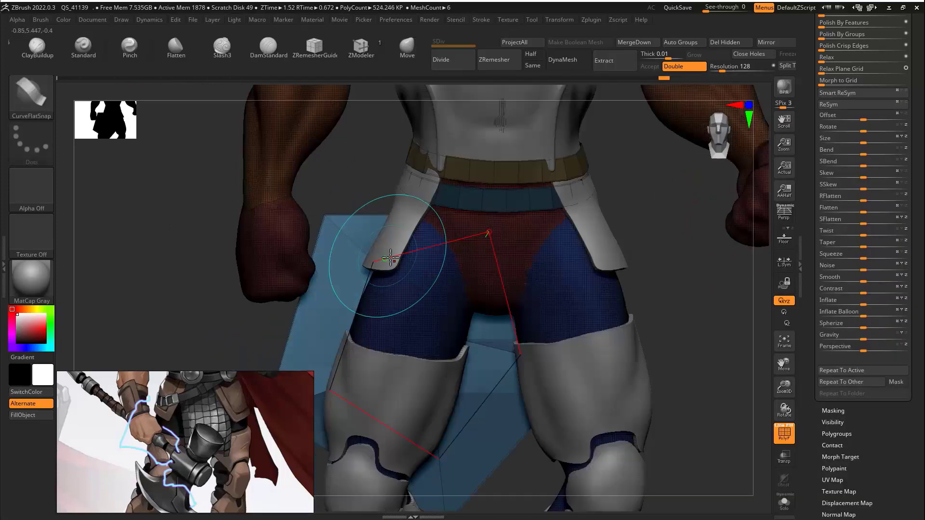
pyautogui.hotkey('ctrl', 'z')
pyautogui.press('s')
pyautogui.click(389, 265)
pyautogui.moveTo(676, 220)
pyautogui.mouseDown()
pyautogui.moveTo(663, 220)
pyautogui.moveTo(679, 220)
pyautogui.mouseUp()
pyautogui.press('s')
pyautogui.click(386, 266)
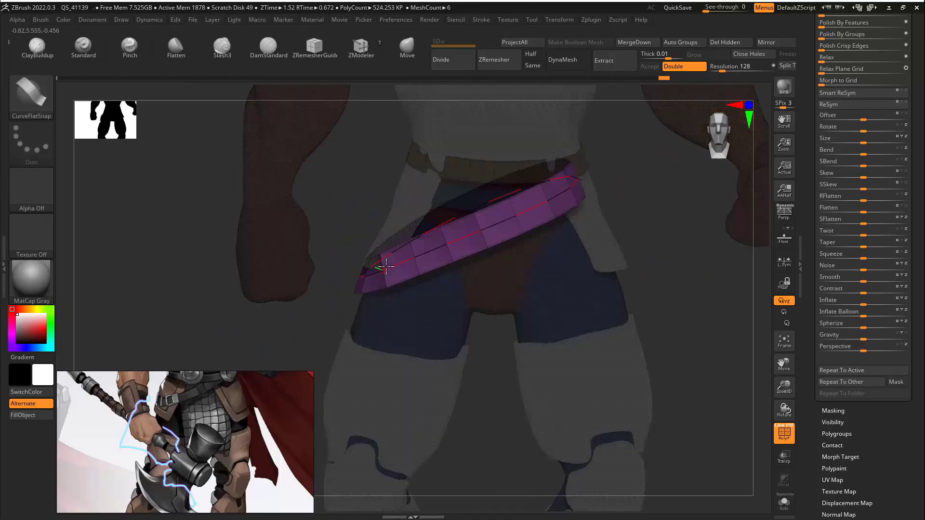
# Step: Reroute the diagonal strap's curve over the hip plates at the back, side and front
pyautogui.moveTo(358, 269); pyautogui.dragTo(513, 263, button='right')
pyautogui.keyDown('alt'); pyautogui.click(559, 217); pyautogui.keyUp('alt')
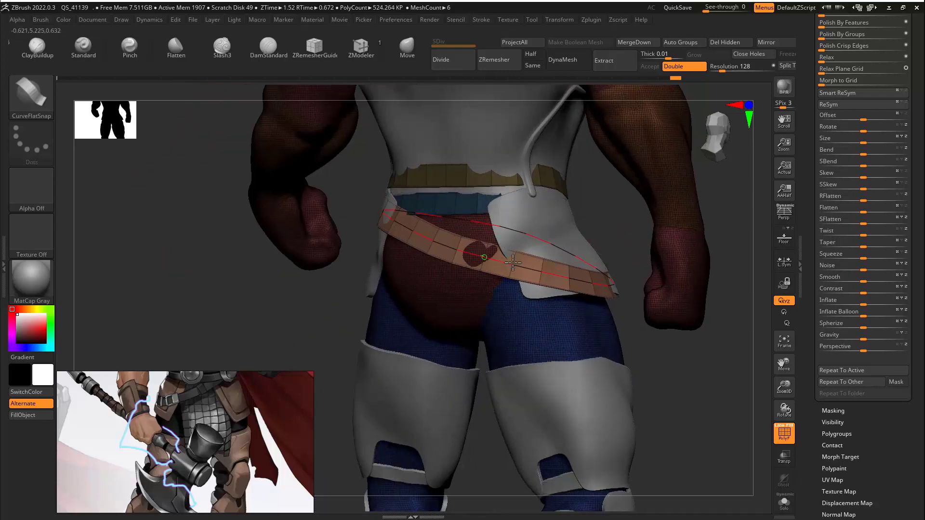
pyautogui.moveTo(594, 228); pyautogui.dragTo(530, 252, button='right')
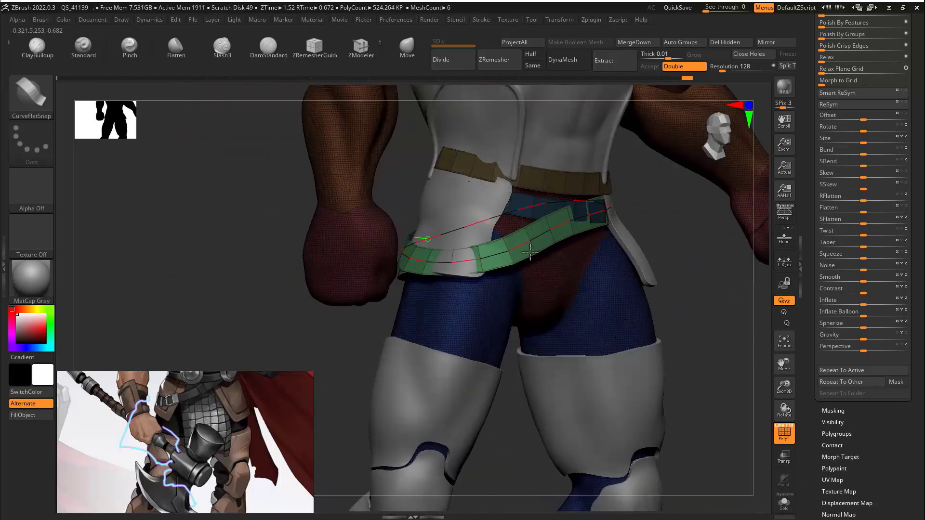
pyautogui.moveTo(644, 212); pyautogui.dragTo(599, 201, button='right')
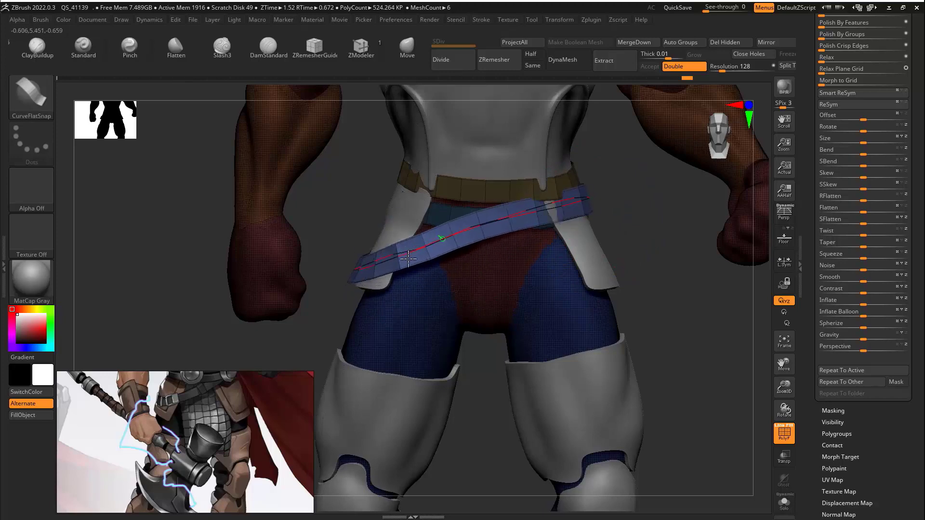
pyautogui.moveTo(411, 249); pyautogui.dragTo(371, 322, button='right')
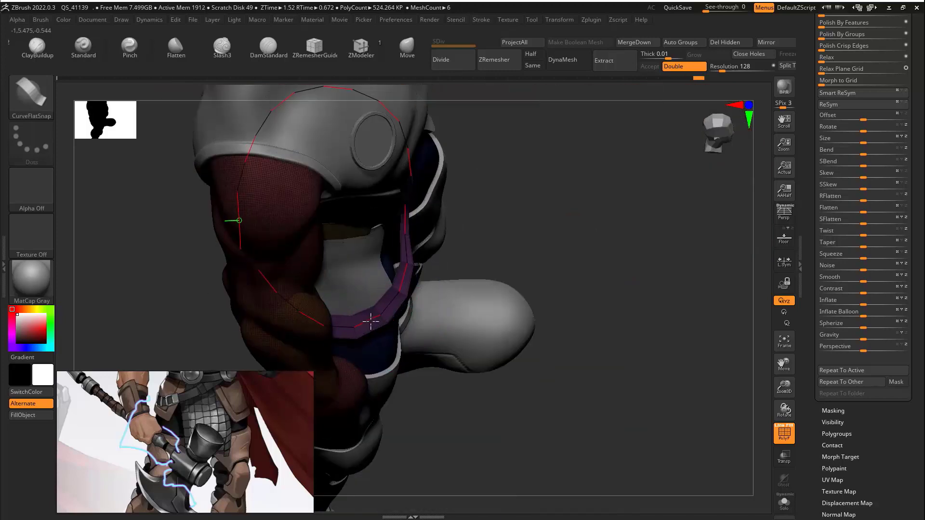
# Step: Refine the diagonal strap's curve around the side and back so it wraps outside the hip plates
pyautogui.moveTo(421, 291); pyautogui.dragTo(376, 302, button='right')
pyautogui.moveTo(375, 303); pyautogui.dragTo(376, 305)
pyautogui.moveTo(378, 307); pyautogui.dragTo(397, 296)
pyautogui.moveTo(413, 303); pyautogui.dragTo(337, 284, button='right')
pyautogui.moveTo(348, 293)
pyautogui.mouseDown()
pyautogui.moveTo(393, 295)
pyautogui.moveTo(358, 292)
pyautogui.mouseUp()
pyautogui.moveTo(358, 292); pyautogui.dragTo(386, 254, button='right')
pyautogui.moveTo(318, 280); pyautogui.dragTo(322, 269)
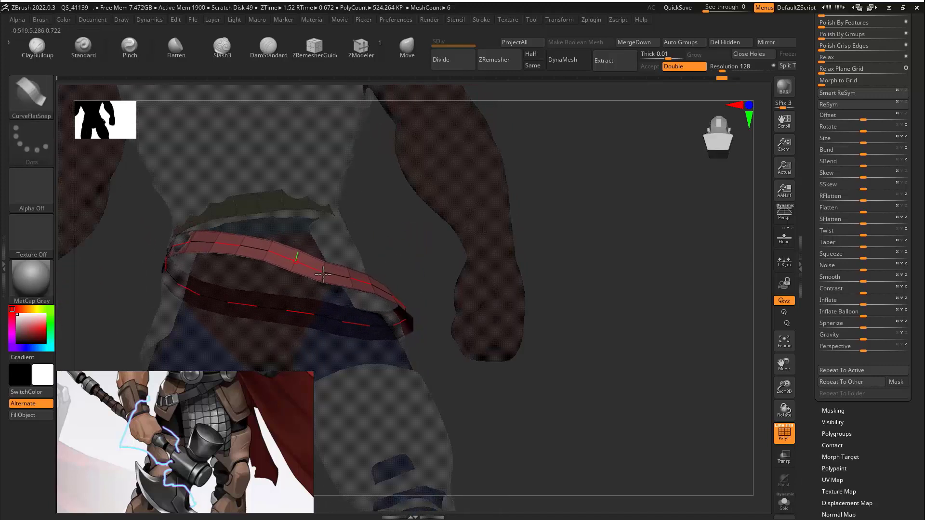
# Step: Clear the mask on the body subtool and isolate it with the three finished straps
pyautogui.moveTo(323, 273); pyautogui.dragTo(527, 242, button='right')
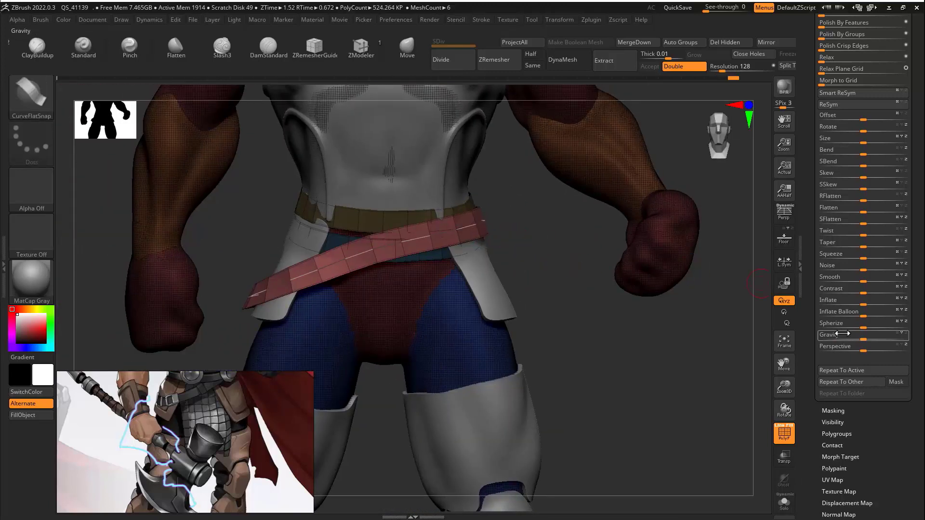
pyautogui.keyDown('ctrl'); pyautogui.moveTo(574, 241); pyautogui.dragTo(527, 256); pyautogui.keyUp('ctrl')
pyautogui.keyDown('alt'); pyautogui.moveTo(527, 256); pyautogui.dragTo(482, 220, button='right'); pyautogui.keyUp('alt')
pyautogui.click(784, 503)
pyautogui.moveTo(704, 461)
pyautogui.keyDown('ctrl'); pyautogui.mouseDown(button='right')
pyautogui.moveTo(482, 299)
pyautogui.moveTo(578, 323)
pyautogui.mouseUp(button='right'); pyautogui.keyUp('ctrl')
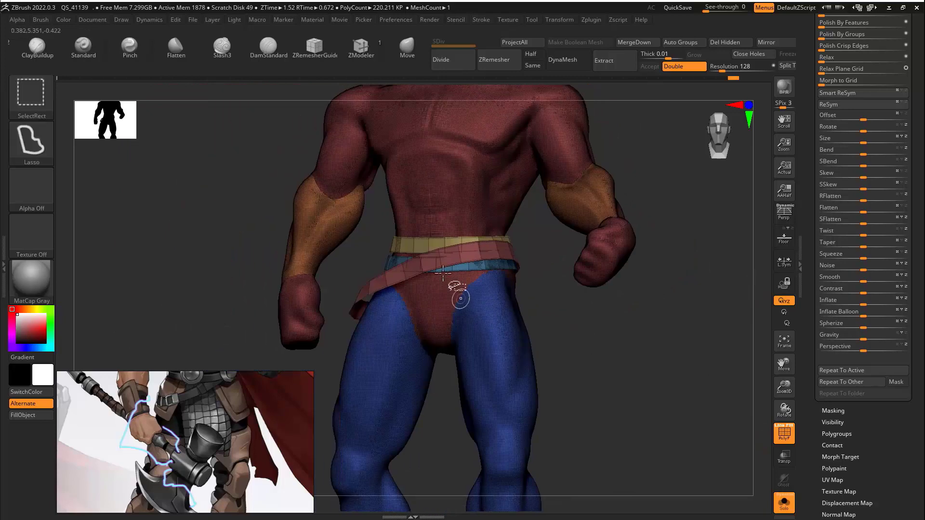
# Step: Hide the remaining body polygroups so only the three straps show, and split the straps into their own subtool
pyautogui.keyDown('ctrl'); pyautogui.keyDown('alt'); pyautogui.keyDown('shift'); pyautogui.click(461, 299); pyautogui.keyUp('shift'); pyautogui.keyUp('alt'); pyautogui.keyUp('ctrl')
pyautogui.keyDown('ctrl'); pyautogui.keyDown('alt'); pyautogui.keyDown('shift'); pyautogui.click(543, 310); pyautogui.keyUp('shift'); pyautogui.keyUp('alt'); pyautogui.keyUp('ctrl')
pyautogui.keyDown('ctrl'); pyautogui.keyDown('alt'); pyautogui.keyDown('shift'); pyautogui.click(593, 200); pyautogui.keyUp('shift'); pyautogui.keyUp('alt'); pyautogui.keyUp('ctrl')
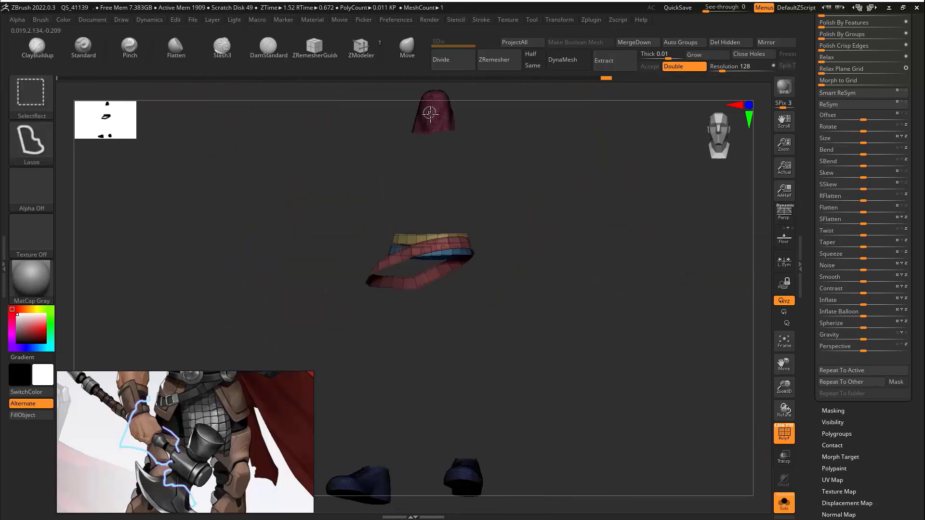
pyautogui.keyDown('ctrl'); pyautogui.keyDown('alt'); pyautogui.keyDown('shift'); pyautogui.click(464, 473); pyautogui.keyUp('shift'); pyautogui.keyUp('alt'); pyautogui.keyUp('ctrl')
pyautogui.moveTo(810, 41); pyautogui.dragTo(834, 256)
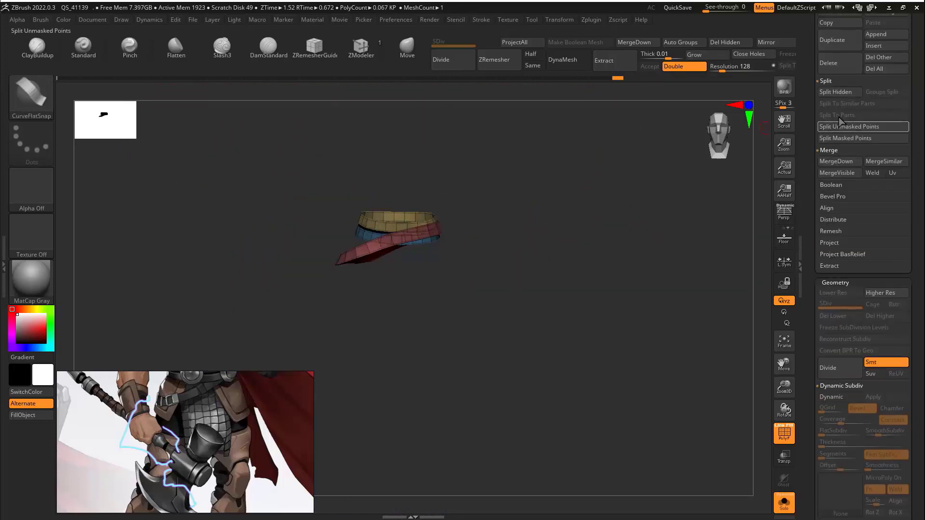
pyautogui.click(858, 126)
# Step: Mask the two waist belts, leaving only the diagonal strap unmasked
pyautogui.keyDown('ctrl'); pyautogui.moveTo(598, 231); pyautogui.dragTo(506, 349, button='right'); pyautogui.keyUp('ctrl')
pyautogui.keyDown('ctrl'); pyautogui.keyDown('shift'); pyautogui.click(356, 360); pyautogui.keyUp('shift'); pyautogui.keyUp('ctrl')
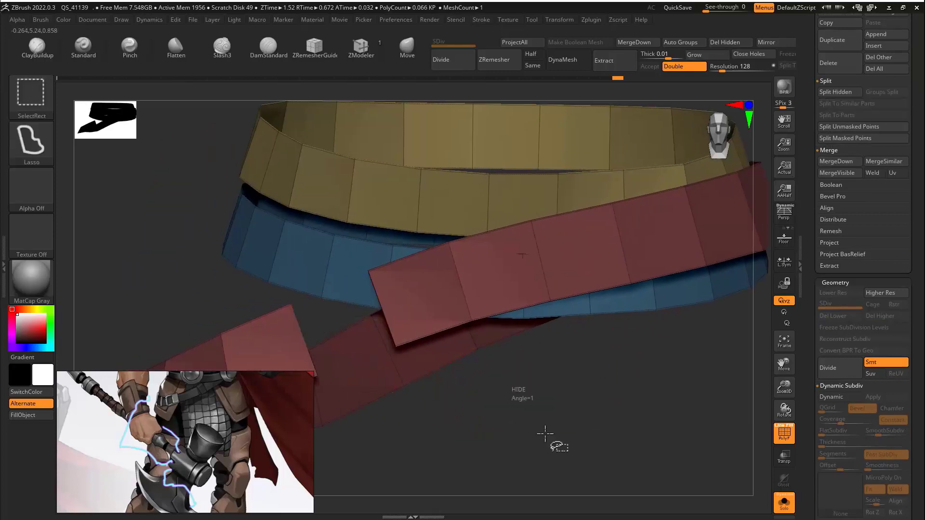
pyautogui.keyDown('ctrl'); pyautogui.keyDown('shift'); pyautogui.moveTo(545, 434); pyautogui.dragTo(557, 420); pyautogui.keyUp('shift'); pyautogui.keyUp('ctrl')
pyautogui.hotkey('ctrl', 'shift', 'a')
pyautogui.keyDown('ctrl'); pyautogui.click(556, 394); pyautogui.keyUp('ctrl')
pyautogui.keyDown('ctrl'); pyautogui.keyDown('shift'); pyautogui.click(550, 396); pyautogui.keyUp('shift'); pyautogui.keyUp('ctrl')
# Step: Show the other subtools again and inflate the diagonal strap by about 10
pyautogui.press('f')
pyautogui.keyDown('alt'); pyautogui.moveTo(530, 400); pyautogui.dragTo(591, 383, button='right'); pyautogui.keyUp('alt')
pyautogui.moveTo(807, 465); pyautogui.dragTo(899, 288)
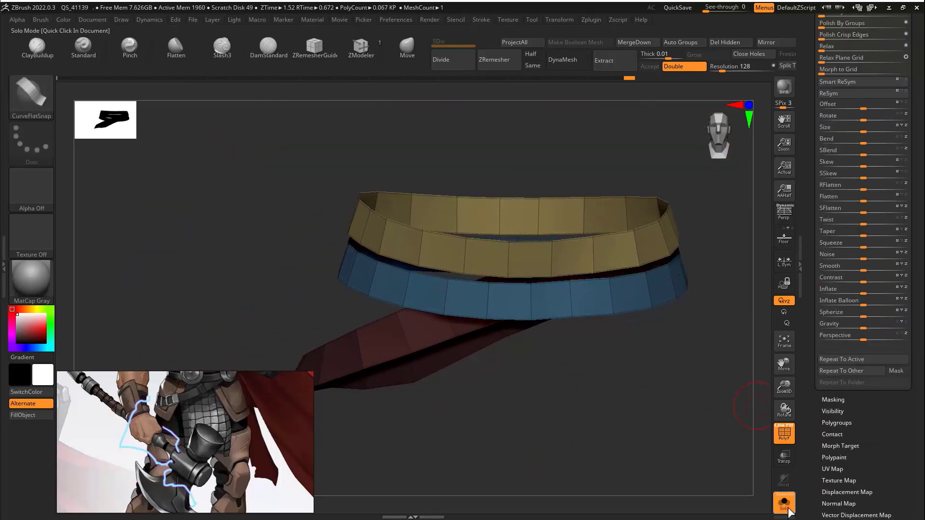
pyautogui.click(784, 505)
pyautogui.moveTo(727, 271); pyautogui.dragTo(687, 292, button='right')
pyautogui.moveTo(899, 289); pyautogui.dragTo(883, 293)
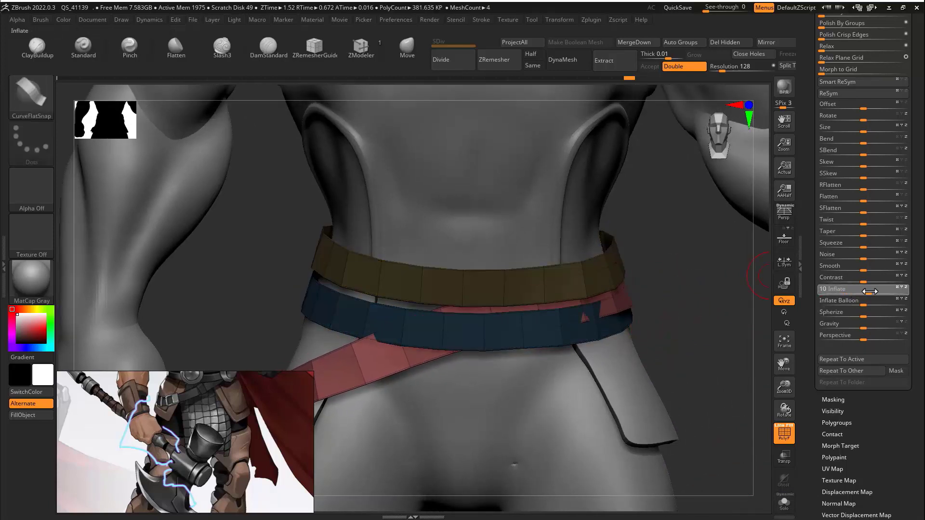
# Step: Pull the diagonal strap outward over the hip plate at the back with the Move brush
pyautogui.moveTo(697, 307); pyautogui.dragTo(673, 333, button='right')
pyautogui.moveTo(284, 271)
pyautogui.mouseDown(button='right')
pyautogui.moveTo(634, 252)
pyautogui.moveTo(615, 265)
pyautogui.mouseUp(button='right')
pyautogui.press('b')
pyautogui.press('m')
pyautogui.press('v')
pyautogui.press('s')
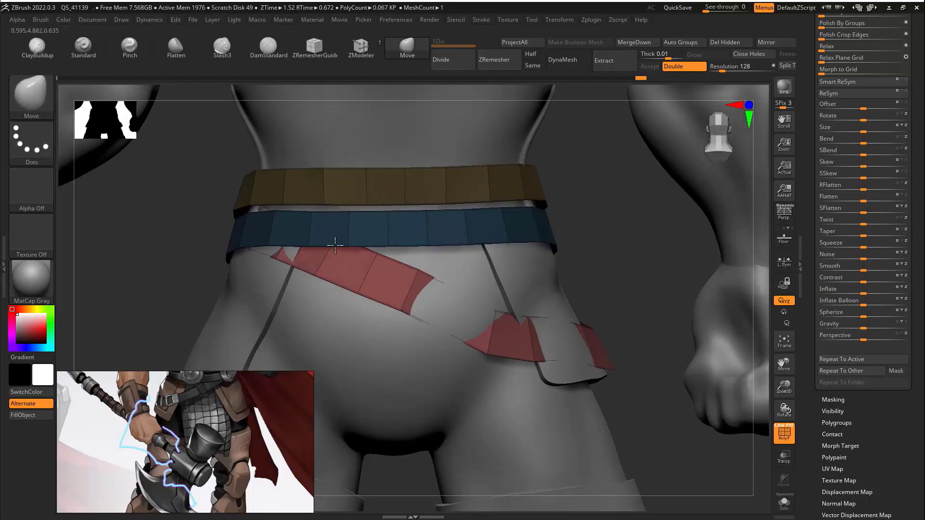
pyautogui.moveTo(458, 312); pyautogui.dragTo(573, 335)
pyautogui.moveTo(595, 308)
pyautogui.mouseDown(button='right')
pyautogui.moveTo(570, 344)
pyautogui.moveTo(630, 272)
pyautogui.mouseUp(button='right')
pyautogui.moveTo(572, 329); pyautogui.dragTo(640, 292, button='right')
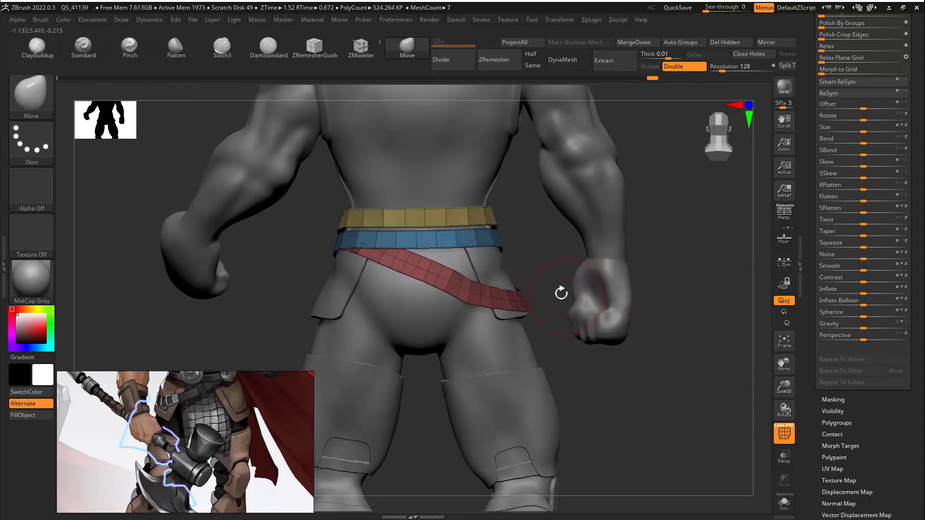
pyautogui.moveTo(560, 267)
pyautogui.mouseDown(button='right')
pyautogui.moveTo(624, 256)
pyautogui.moveTo(644, 276)
pyautogui.mouseUp(button='right')
pyautogui.keyDown('shift'); pyautogui.moveTo(643, 276); pyautogui.dragTo(648, 280, button='right'); pyautogui.keyUp('shift')
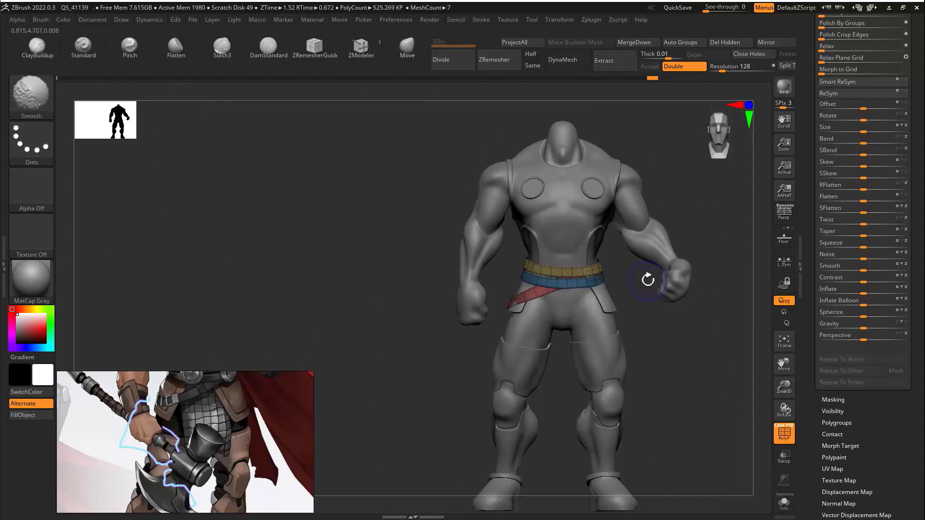
# Step: Hide the polyframe display and give the three straps thickness with Dynamic Subdiv
pyautogui.hotkey('shift', 'f')
pyautogui.keyDown('alt'); pyautogui.moveTo(607, 246); pyautogui.dragTo(347, 289, button='right'); pyautogui.keyUp('alt')
pyautogui.moveTo(817, 97); pyautogui.dragTo(820, 267)
pyautogui.click(839, 318)
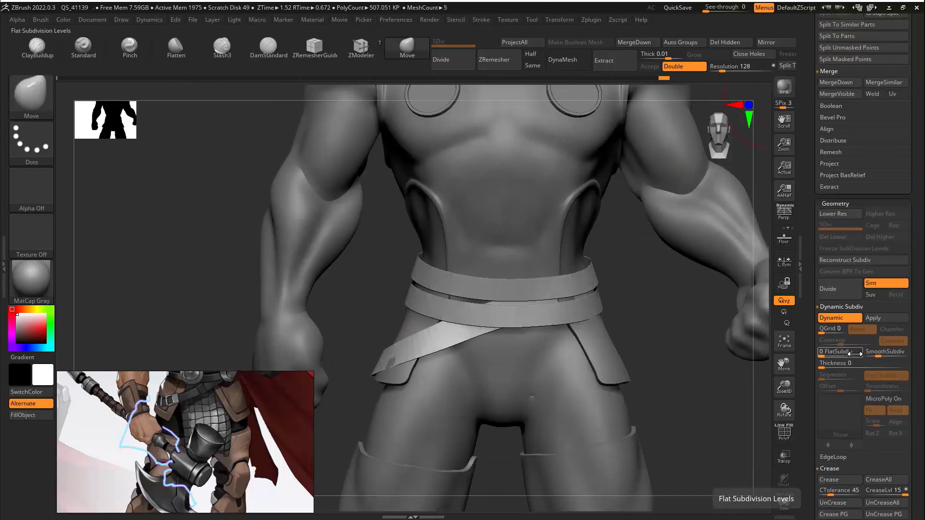
pyautogui.moveTo(825, 366); pyautogui.dragTo(853, 368)
# Step: Try inflating the thickened straps with the Inflate deformation
pyautogui.keyDown('ctrl'); pyautogui.moveTo(665, 319); pyautogui.dragTo(698, 309, button='right'); pyautogui.keyUp('ctrl')
pyautogui.moveTo(807, 294); pyautogui.dragTo(807, 157)
pyautogui.moveTo(863, 195)
pyautogui.mouseDown()
pyautogui.moveTo(846, 194)
pyautogui.moveTo(870, 215)
pyautogui.mouseUp()
pyautogui.hotkey('ctrl', 'z')
pyautogui.hotkey('ctrl', 'z')
# Step: Isolate parts of the strap subtool, fine-tune their fit with the Inflate deformation, and show all straps again
pyautogui.moveTo(863, 197); pyautogui.dragTo(864, 197)
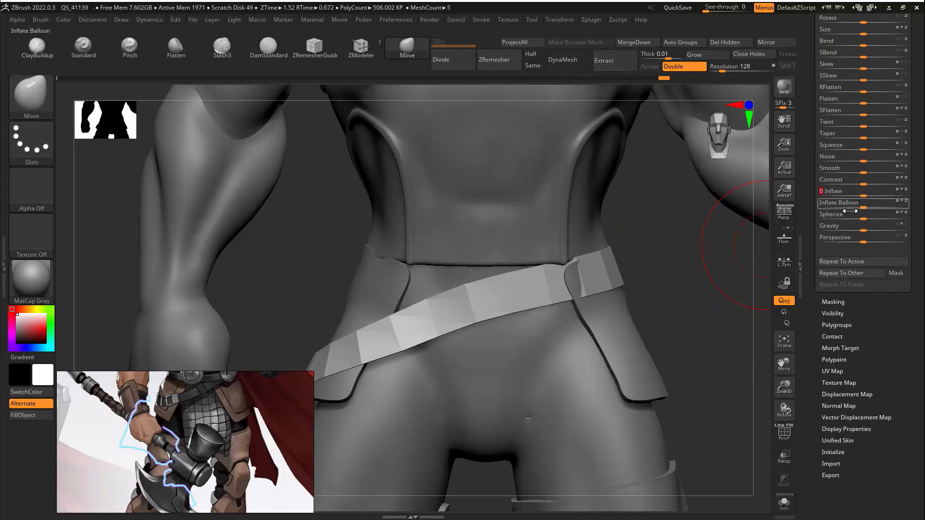
pyautogui.keyDown('ctrl'); pyautogui.keyDown('shift'); pyautogui.click(680, 283); pyautogui.keyUp('shift'); pyautogui.keyUp('ctrl')
pyautogui.hotkey('ctrl', 'z')
pyautogui.keyDown('ctrl'); pyautogui.keyDown('shift'); pyautogui.moveTo(713, 273); pyautogui.dragTo(725, 283); pyautogui.keyUp('shift'); pyautogui.keyUp('ctrl')
pyautogui.moveTo(863, 197); pyautogui.dragTo(854, 198)
pyautogui.keyDown('ctrl'); pyautogui.keyDown('shift'); pyautogui.click(671, 285); pyautogui.keyUp('shift'); pyautogui.keyUp('ctrl')
# Step: Append a Plane3D subtool, make it active and display its polyframe
pyautogui.keyDown('alt'); pyautogui.moveTo(671, 285); pyautogui.dragTo(661, 372); pyautogui.keyUp('alt')
pyautogui.keyDown('alt'); pyautogui.click(581, 314); pyautogui.keyUp('alt')
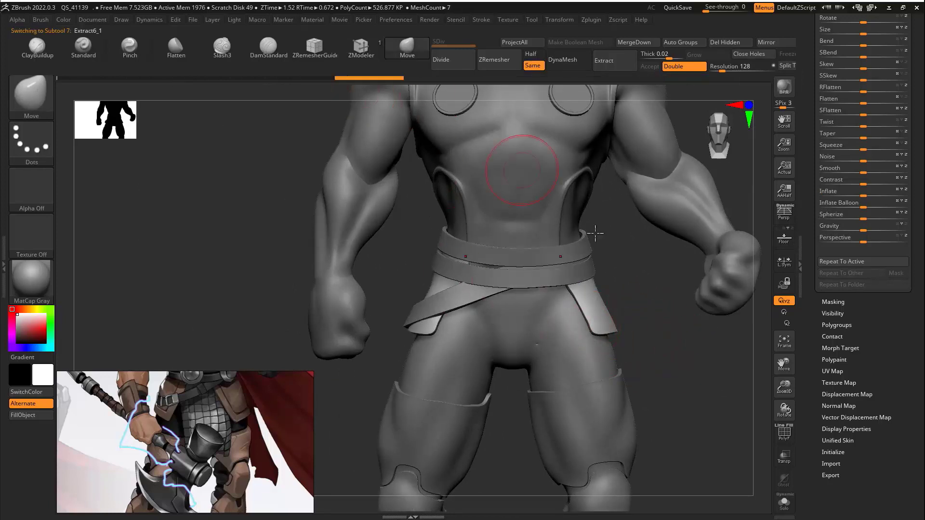
pyautogui.moveTo(675, 361); pyautogui.dragTo(662, 271)
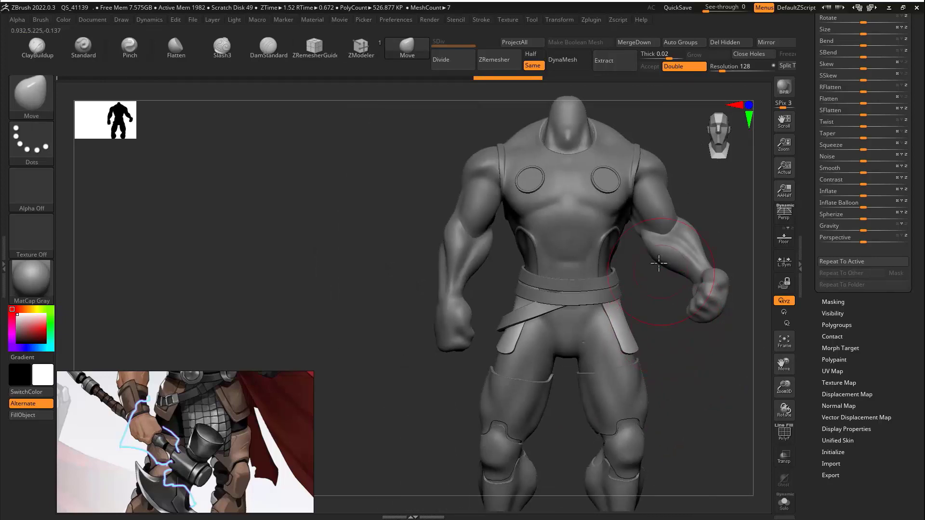
pyautogui.moveTo(822, 168); pyautogui.dragTo(842, 404)
pyautogui.click(877, 210)
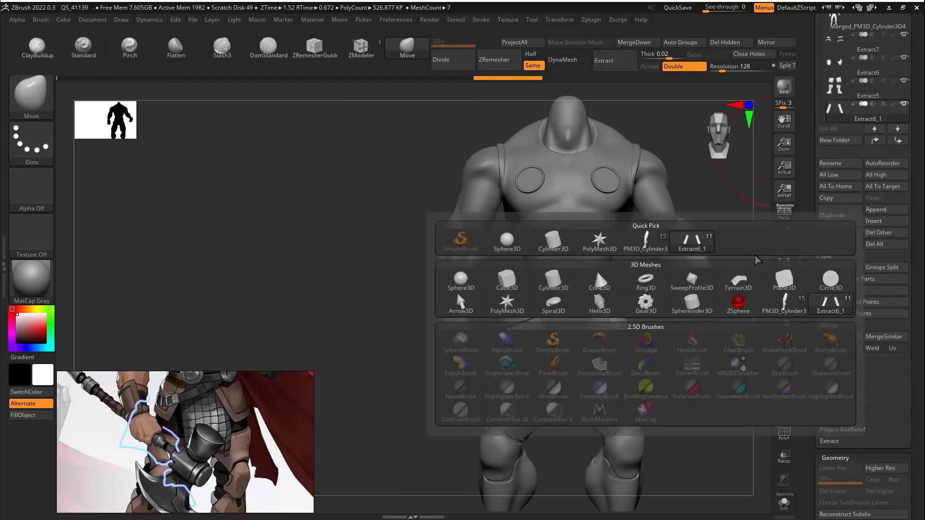
pyautogui.click(784, 282)
pyautogui.keyDown('alt'); pyautogui.click(596, 177); pyautogui.keyUp('alt')
pyautogui.keyDown('alt'); pyautogui.moveTo(714, 328); pyautogui.dragTo(633, 245); pyautogui.keyUp('alt')
pyautogui.hotkey('shift', 'f')
# Step: Reinitialize the plane as a low-resolution QGrid with X, Y and Z resolution of 2
pyautogui.moveTo(824, 354); pyautogui.dragTo(844, 159)
pyautogui.keyDown('alt'); pyautogui.moveTo(698, 145); pyautogui.dragTo(675, 390); pyautogui.keyUp('alt')
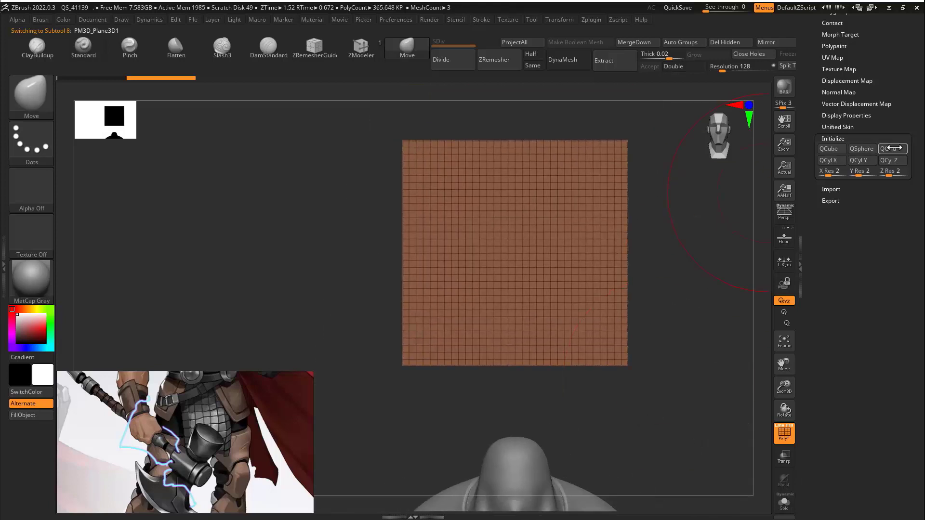
pyautogui.click(894, 149)
# Step: Move the grid plane down to the hips and forward so it hangs in front of the pelvis
pyautogui.keyDown('alt'); pyautogui.moveTo(680, 241); pyautogui.dragTo(645, 225); pyautogui.keyUp('alt')
pyautogui.press('w')
pyautogui.moveTo(524, 94); pyautogui.dragTo(545, 351)
pyautogui.keyDown('shift'); pyautogui.moveTo(615, 391); pyautogui.dragTo(641, 412); pyautogui.keyUp('shift')
pyautogui.moveTo(533, 326); pyautogui.dragTo(566, 330)
# Step: Enable Dynamic Subdiv on the grid plane and set its thickness to about 0.00738
pyautogui.moveTo(819, 91); pyautogui.dragTo(824, 232)
pyautogui.moveTo(675, 332); pyautogui.dragTo(612, 332)
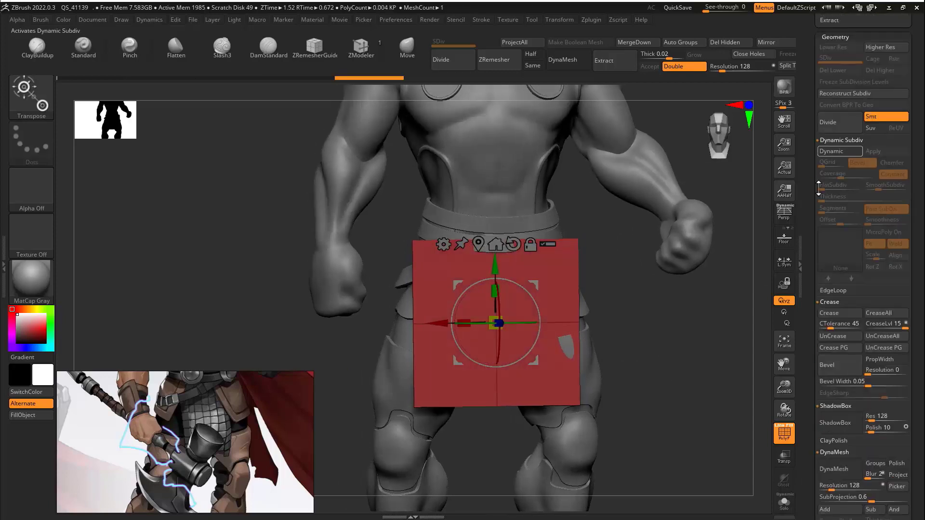
pyautogui.click(839, 153)
pyautogui.moveTo(846, 198); pyautogui.dragTo(856, 198)
pyautogui.moveTo(605, 292); pyautogui.dragTo(629, 291)
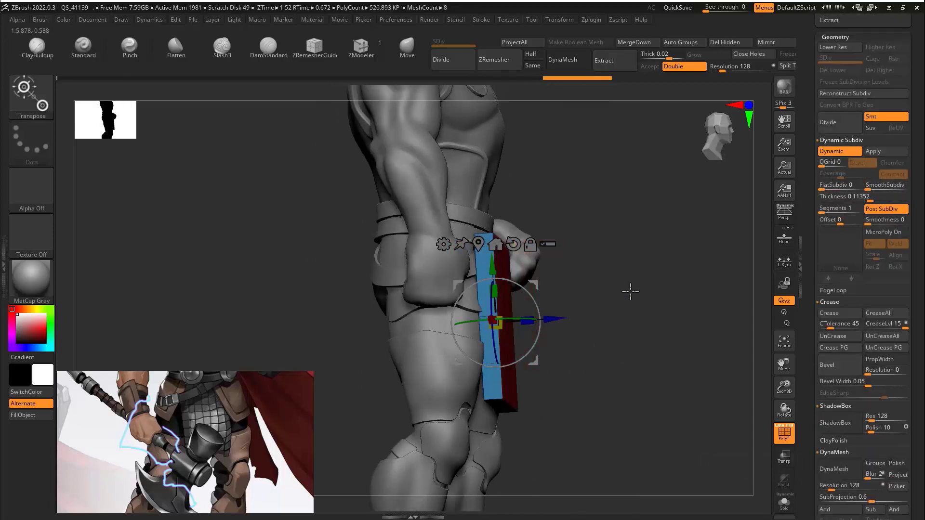
pyautogui.moveTo(855, 199); pyautogui.dragTo(844, 200)
pyautogui.moveTo(626, 306)
pyautogui.keyDown('shift'); pyautogui.mouseDown()
pyautogui.moveTo(639, 305)
pyautogui.moveTo(641, 332)
pyautogui.mouseUp(); pyautogui.keyUp('shift')
# Step: Narrow the plane into a loincloth panel by pulling its upper corners, middle edges and lower corners inward with the Move brush
pyautogui.click(410, 50)
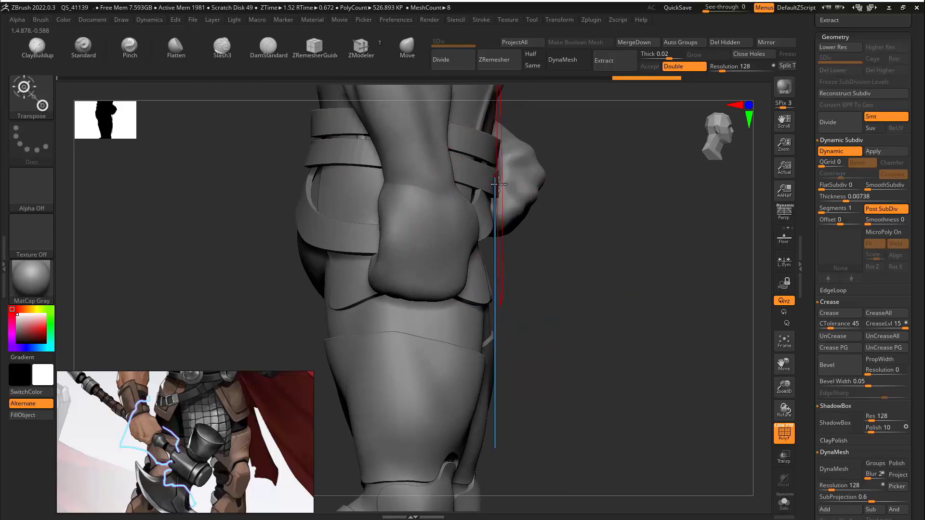
pyautogui.press('q')
pyautogui.moveTo(439, 191); pyautogui.dragTo(407, 186)
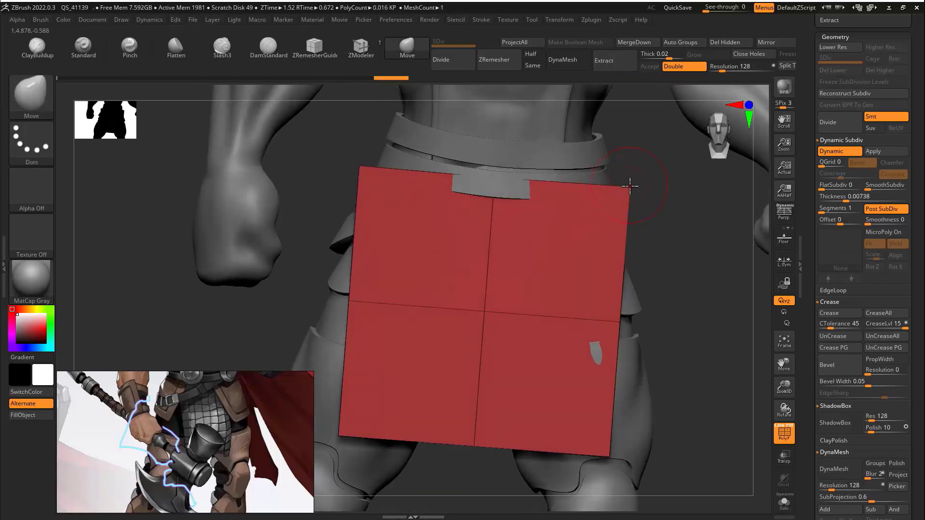
pyautogui.moveTo(632, 187); pyautogui.dragTo(612, 197)
pyautogui.keyDown('shift'); pyautogui.moveTo(331, 248); pyautogui.dragTo(388, 218); pyautogui.keyUp('shift')
pyautogui.hotkey('ctrl', 'z')
pyautogui.moveTo(631, 189); pyautogui.dragTo(591, 199)
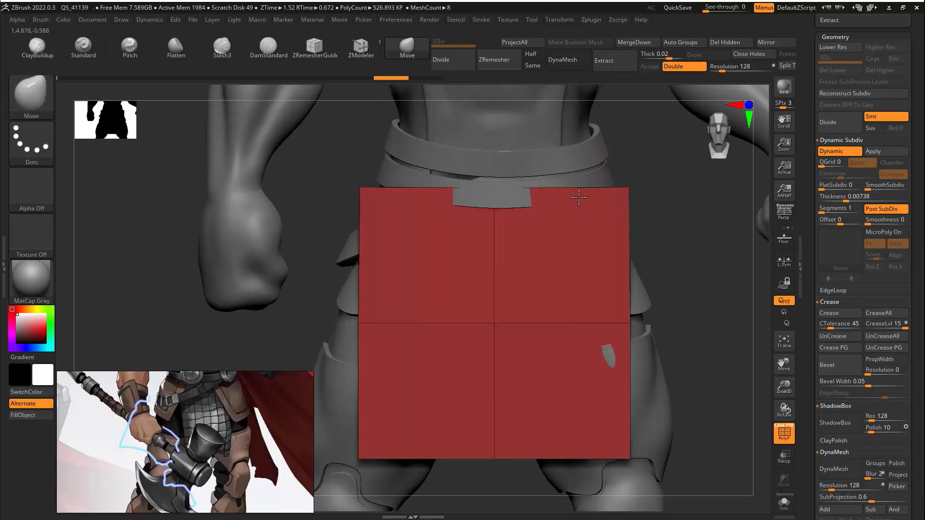
pyautogui.moveTo(359, 189); pyautogui.dragTo(422, 200)
pyautogui.moveTo(629, 322); pyautogui.dragTo(583, 330)
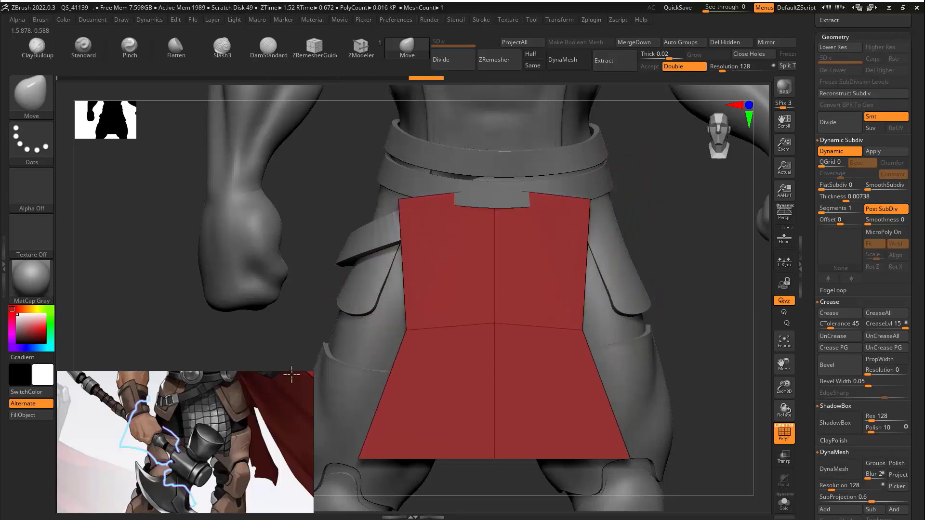
pyautogui.moveTo(640, 458); pyautogui.dragTo(595, 460)
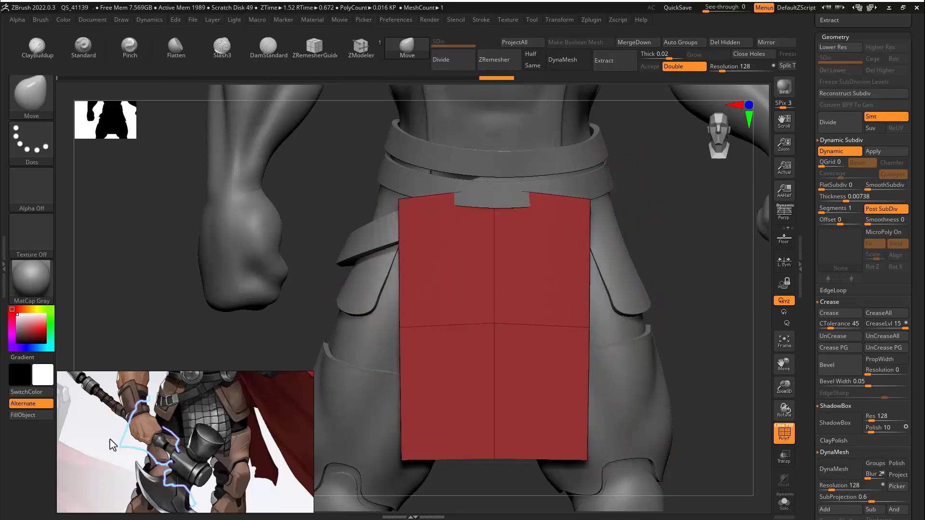
# Step: Curve the loincloth panel around the front of the hips with the Move brush, working from the side
pyautogui.moveTo(670, 216); pyautogui.dragTo(582, 221)
pyautogui.moveTo(501, 231); pyautogui.dragTo(694, 250)
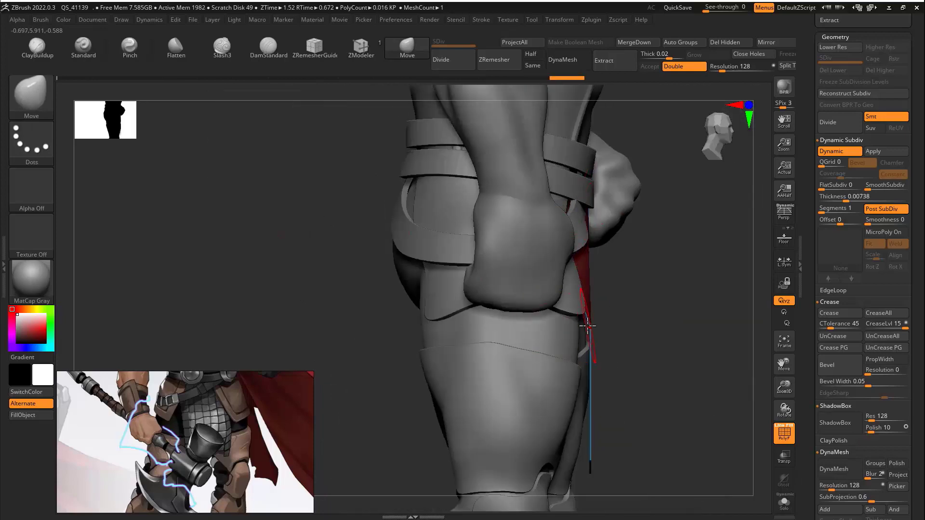
pyautogui.moveTo(419, 468); pyautogui.dragTo(371, 74)
# Step: Insert extra vertical and horizontal edge loops in the loincloth panel with ZModeler's Insert action set to Single EdgeLoop
pyautogui.click(362, 49)
pyautogui.press('space')
pyautogui.click(485, 217)
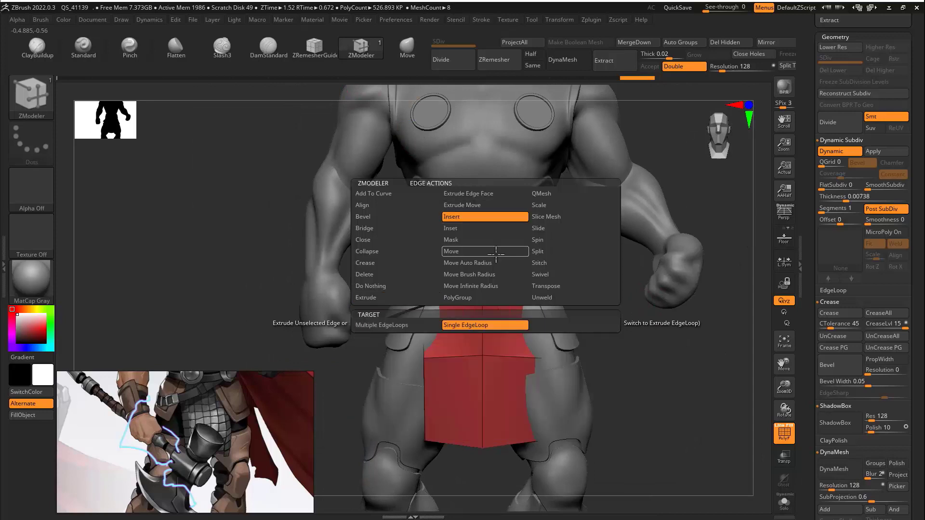
pyautogui.click(483, 310)
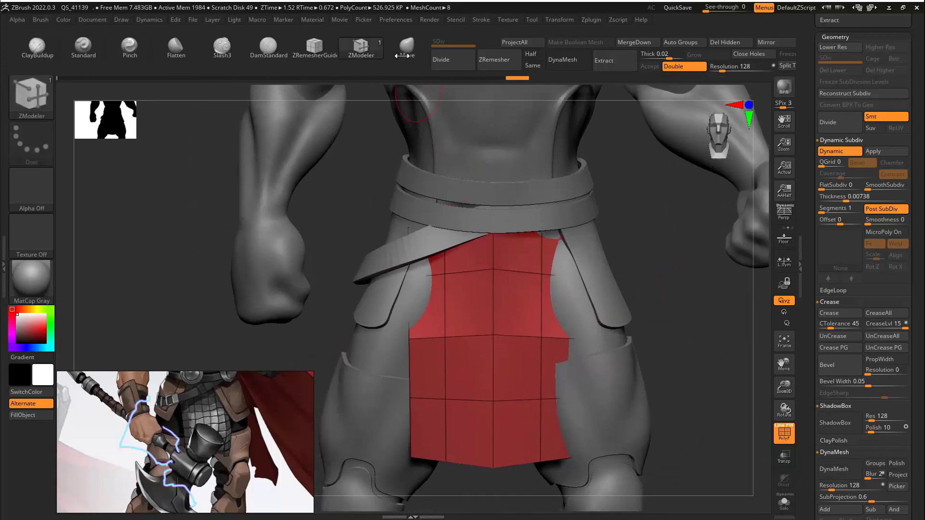
# Step: Reshape the loincloth panel's points with the Move brush so it wraps evenly around the hips and thighs
pyautogui.press('b')
pyautogui.press('m')
pyautogui.press('v')
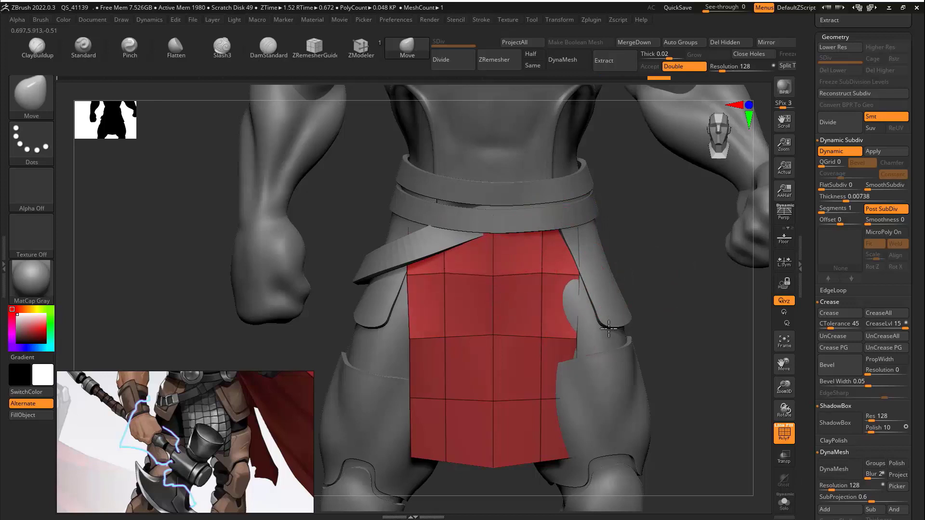
pyautogui.keyDown('alt'); pyautogui.moveTo(674, 393); pyautogui.dragTo(677, 393); pyautogui.keyUp('alt')
pyautogui.keyDown('alt'); pyautogui.moveTo(541, 400); pyautogui.dragTo(617, 396); pyautogui.keyUp('alt')
pyautogui.keyDown('alt'); pyautogui.moveTo(495, 402); pyautogui.dragTo(549, 396); pyautogui.keyUp('alt')
pyautogui.moveTo(580, 453); pyautogui.dragTo(460, 398, button='right')
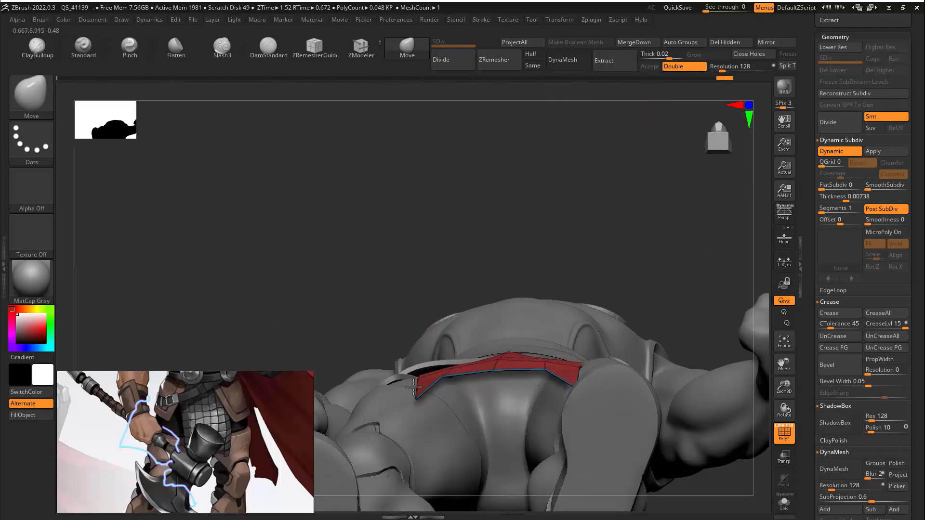
pyautogui.moveTo(414, 388); pyautogui.dragTo(411, 392)
pyautogui.moveTo(463, 410)
pyautogui.mouseDown(button='right')
pyautogui.moveTo(649, 316)
pyautogui.moveTo(602, 328)
pyautogui.mouseUp(button='right')
pyautogui.keyDown('ctrl'); pyautogui.moveTo(602, 327); pyautogui.dragTo(547, 285, button='right'); pyautogui.keyUp('ctrl')
# Step: Mask the top edge of the loincloth panel and run a Dynamics cloth simulation with Gravity Strength 6
pyautogui.keyDown('ctrl'); pyautogui.moveTo(539, 286); pyautogui.dragTo(534, 284); pyautogui.keyUp('ctrl')
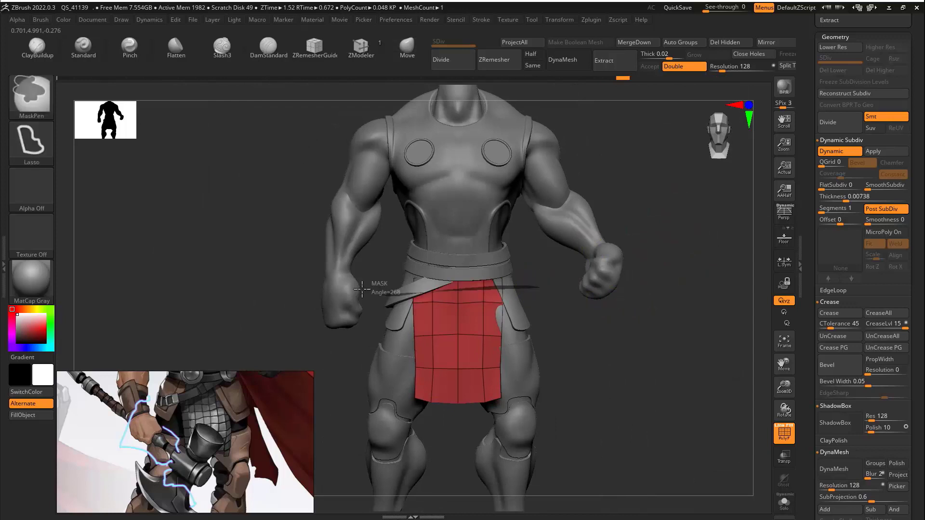
pyautogui.keyDown('ctrl'); pyautogui.moveTo(362, 290); pyautogui.dragTo(359, 277); pyautogui.keyUp('ctrl')
pyautogui.click(96, 21)
pyautogui.click(83, 29)
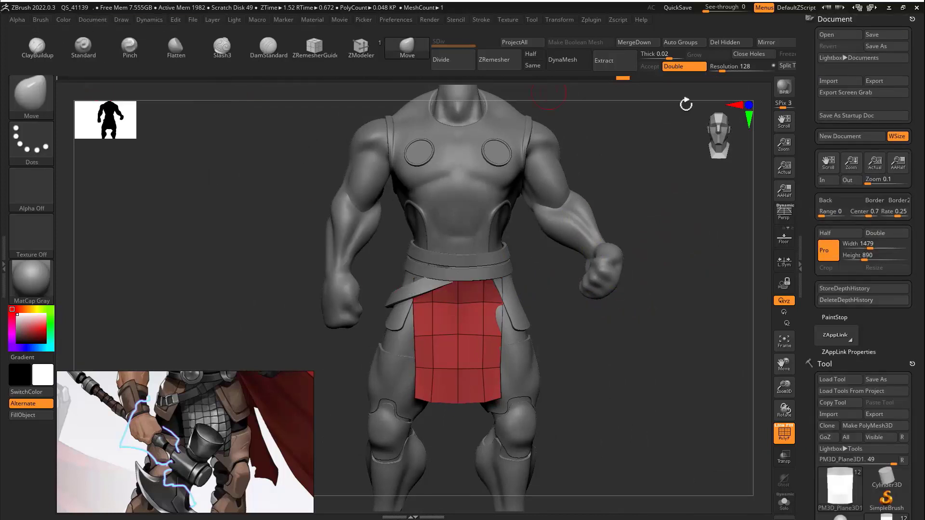
pyautogui.click(913, 19)
pyautogui.click(147, 20)
pyautogui.click(141, 28)
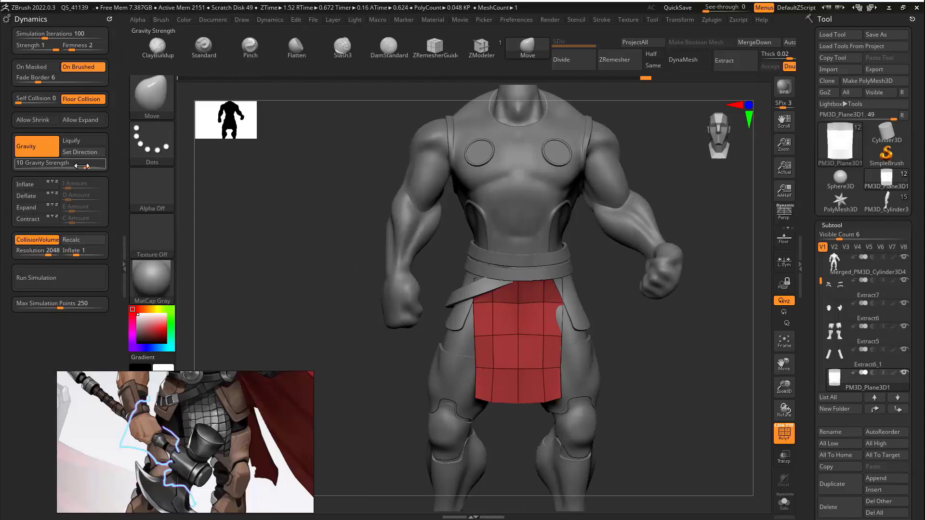
pyautogui.click(66, 288)
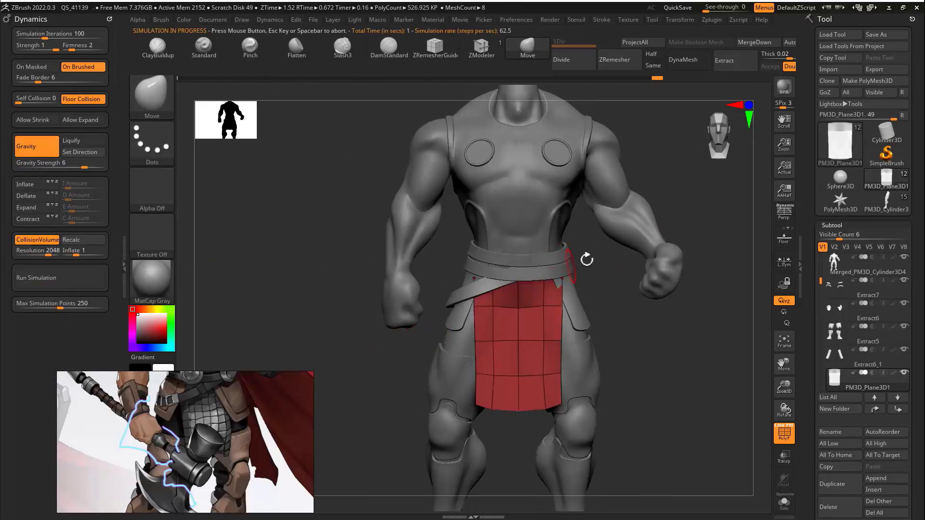
# Step: Raise the loincloth panel's SmoothSubdiv level in its Dynamic Subdiv settings
pyautogui.moveTo(811, 232); pyautogui.dragTo(813, 62)
pyautogui.moveTo(874, 315); pyautogui.dragTo(882, 315)
pyautogui.moveTo(667, 331)
pyautogui.keyDown('alt'); pyautogui.mouseDown()
pyautogui.moveTo(676, 344)
pyautogui.moveTo(682, 317)
pyautogui.mouseUp(); pyautogui.keyUp('alt')
# Step: Try to insert edge loops near the loincloth panel's side borders with ZModeler
pyautogui.press('b')
pyautogui.press('z')
pyautogui.press('m')
pyautogui.click(572, 341)
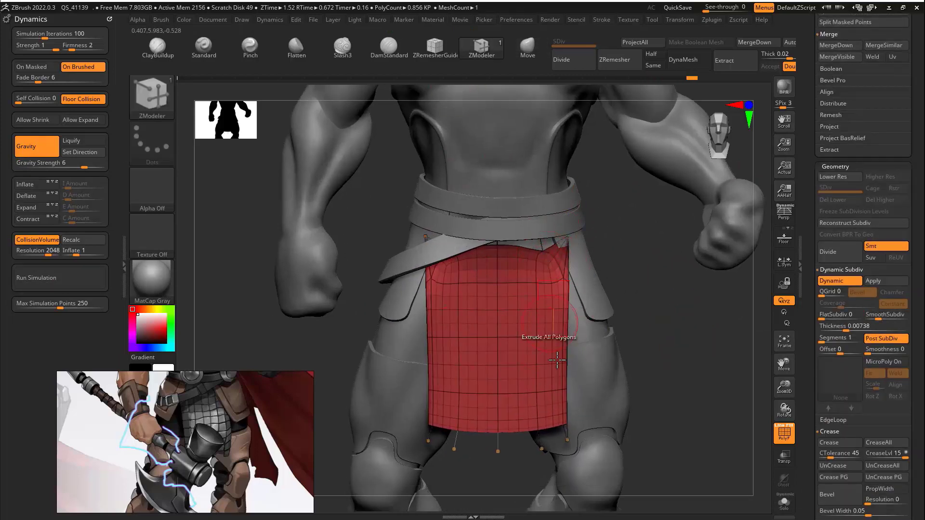
pyautogui.moveTo(651, 329); pyautogui.dragTo(608, 272)
pyautogui.hotkey('shift', 'd')
pyautogui.press('d')
pyautogui.hotkey('ctrl', 'z')
pyautogui.hotkey('ctrl', 'z')
pyautogui.hotkey('shift', 'd')
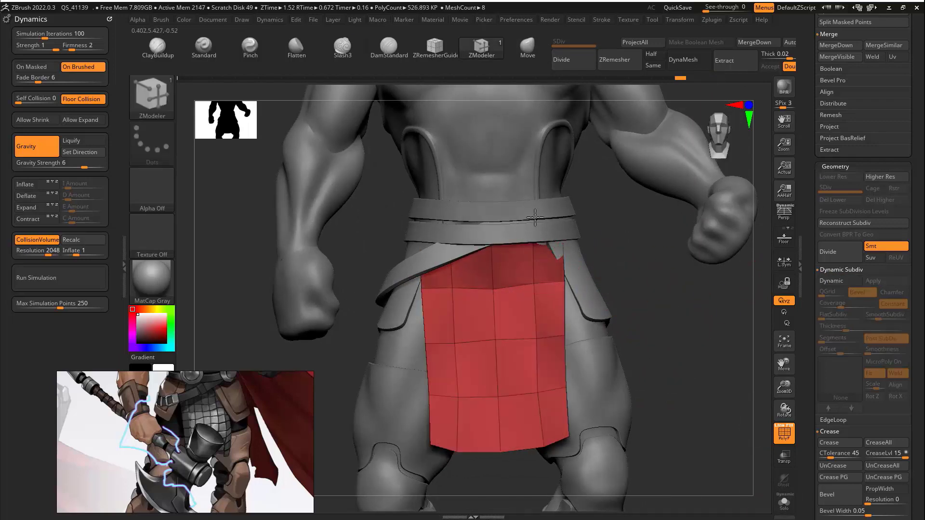
# Step: Re-enable Dynamic Subdiv and insert edge loops near the loincloth panel's borders to sharpen its corners
pyautogui.click(837, 283)
pyautogui.moveTo(675, 302)
pyautogui.mouseDown()
pyautogui.moveTo(624, 297)
pyautogui.moveTo(696, 219)
pyautogui.moveTo(675, 289)
pyautogui.mouseUp()
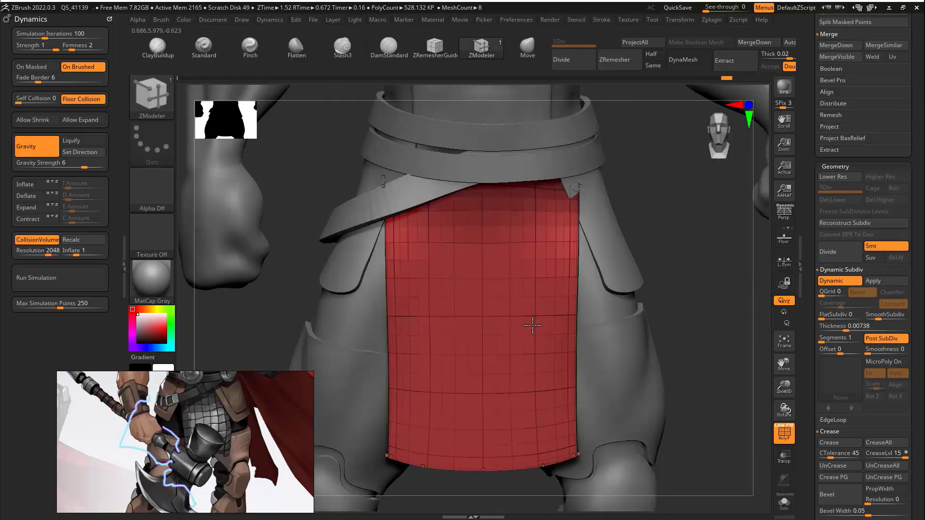
pyautogui.press('f')
pyautogui.moveTo(547, 351); pyautogui.dragTo(475, 348)
pyautogui.press('f')
# Step: Switch to the Move brush and examine the loincloth panel's drape against the thighs and belts from the front and side
pyautogui.moveTo(674, 227); pyautogui.dragTo(542, 202)
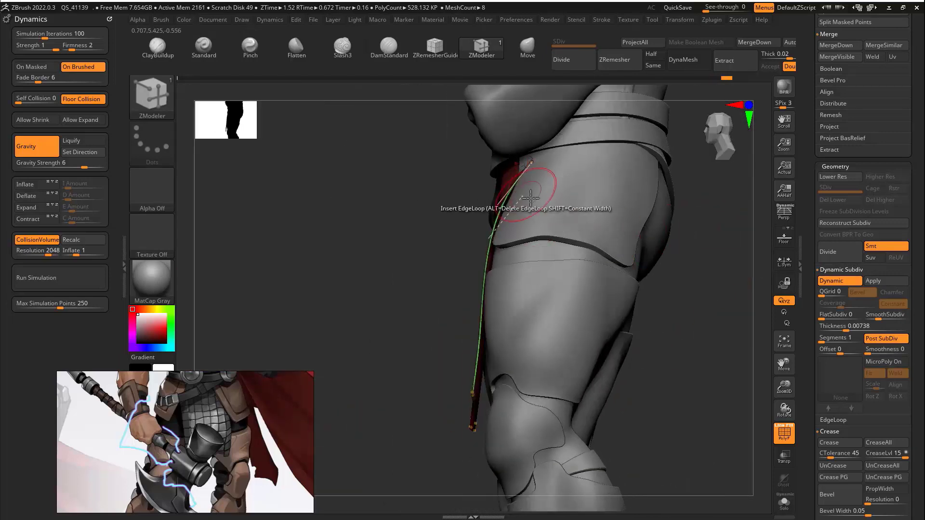
pyautogui.press('b')
pyautogui.press('m')
pyautogui.press('v')
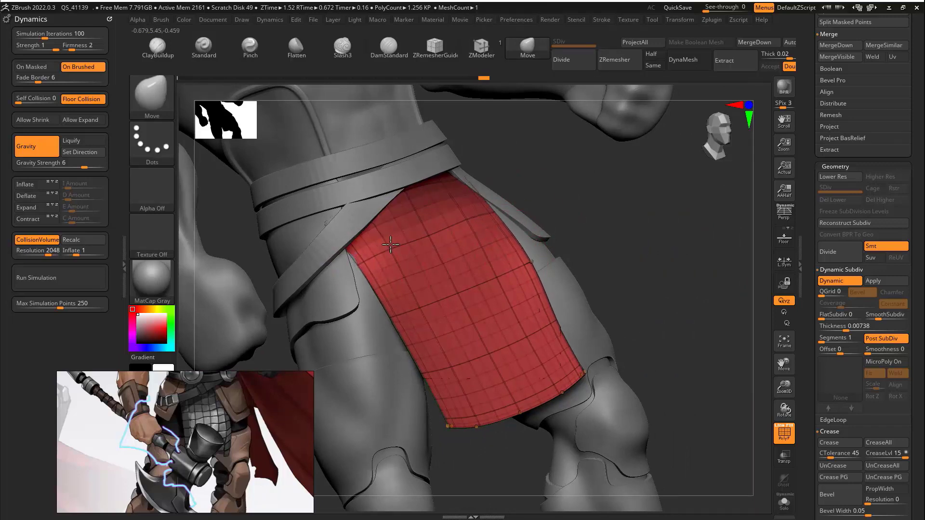
pyautogui.moveTo(602, 186); pyautogui.dragTo(569, 280)
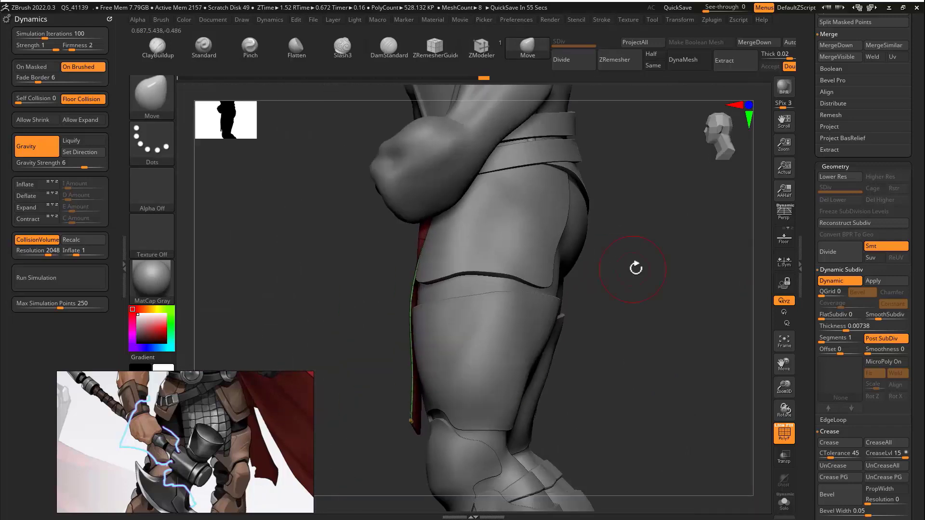
pyautogui.moveTo(637, 269); pyautogui.dragTo(713, 270)
# Step: Adjust the low-resolution loincloth panel's side borders with the Move brush
pyautogui.keyDown('alt'); pyautogui.click(547, 183); pyautogui.keyUp('alt')
pyautogui.moveTo(672, 212)
pyautogui.mouseDown()
pyautogui.moveTo(714, 215)
pyautogui.moveTo(675, 236)
pyautogui.moveTo(569, 210)
pyautogui.moveTo(674, 207)
pyautogui.mouseUp()
pyautogui.keyDown('alt'); pyautogui.moveTo(675, 207); pyautogui.dragTo(576, 226); pyautogui.keyUp('alt')
pyautogui.keyDown('alt'); pyautogui.click(609, 303); pyautogui.keyUp('alt')
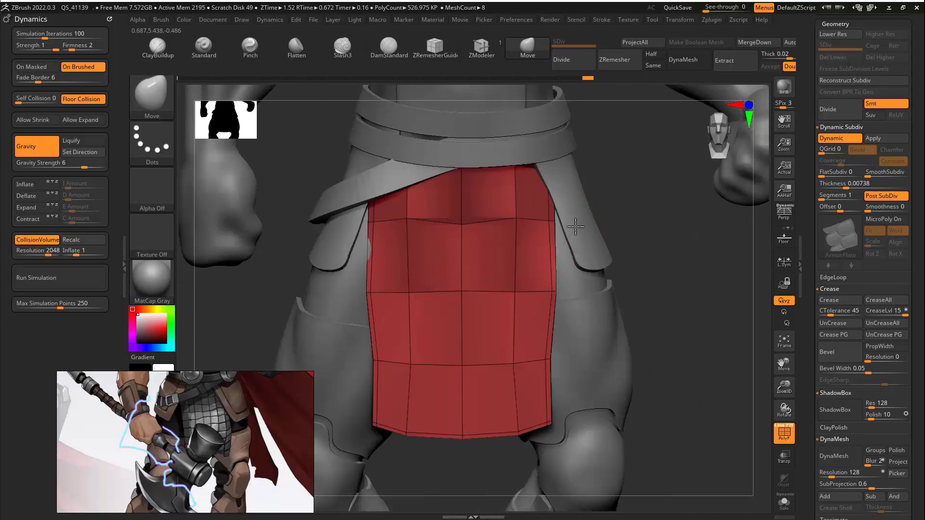
pyautogui.moveTo(572, 360); pyautogui.dragTo(575, 362)
pyautogui.moveTo(661, 288); pyautogui.dragTo(709, 274)
pyautogui.moveTo(421, 260); pyautogui.dragTo(416, 263)
pyautogui.moveTo(694, 256)
pyautogui.mouseDown()
pyautogui.moveTo(651, 246)
pyautogui.moveTo(603, 254)
pyautogui.mouseUp()
# Step: Run the Dynamics cloth simulation on the low-resolution loincloth panel with Gravity Strength 6
pyautogui.click(481, 52)
pyautogui.click(82, 283)
pyautogui.click(82, 283)
pyautogui.moveTo(222, 203); pyautogui.dragTo(417, 134)
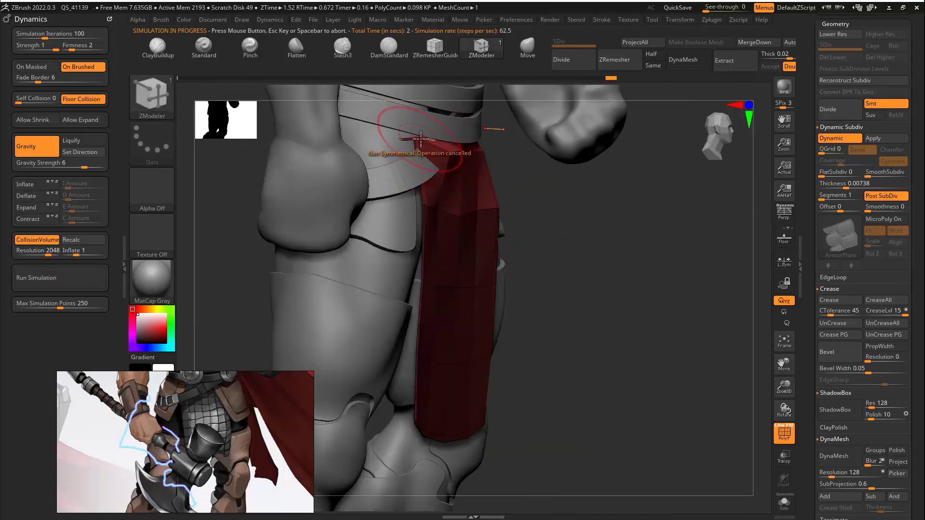
# Step: Smooth and reposition the loincloth panel's unmasked top row and upper corners so they tuck under the belts
pyautogui.moveTo(661, 207)
pyautogui.mouseDown()
pyautogui.moveTo(495, 186)
pyautogui.moveTo(578, 183)
pyautogui.mouseUp()
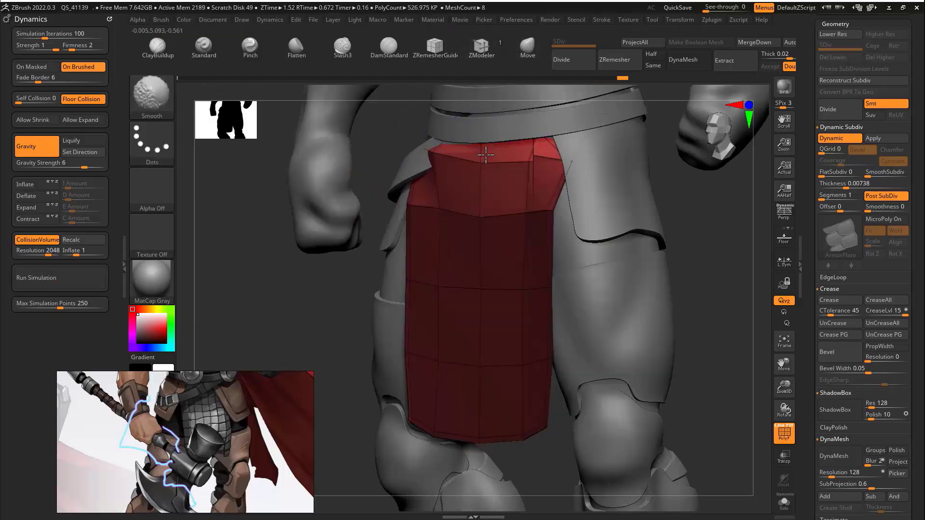
pyautogui.moveTo(710, 205); pyautogui.dragTo(535, 77)
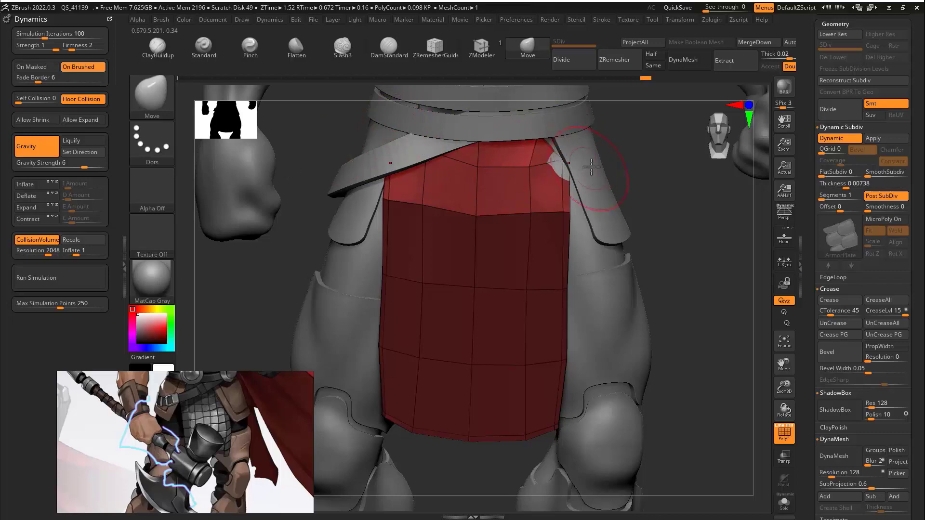
pyautogui.moveTo(576, 60); pyautogui.dragTo(558, 115, button='right')
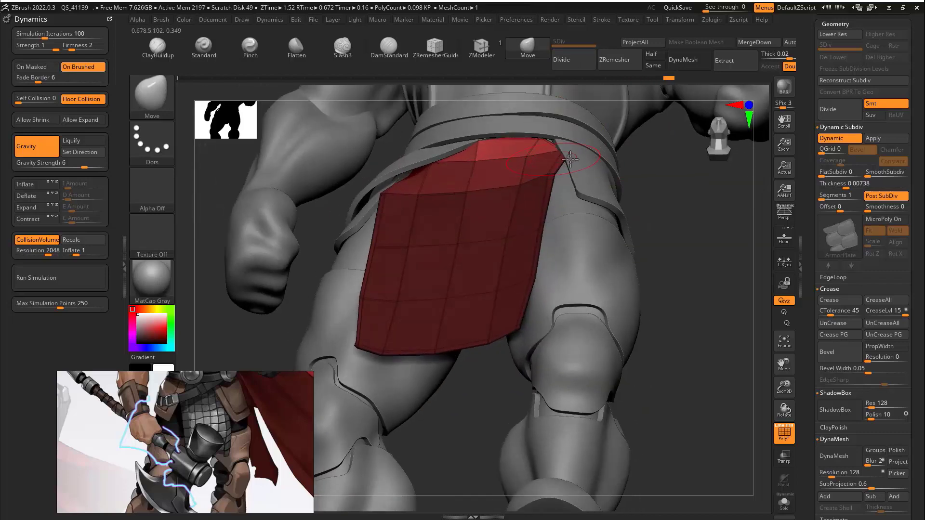
pyautogui.moveTo(570, 159); pyautogui.dragTo(622, 270, button='right')
# Step: Isolate the loincloth panel to check its top corners, try MicroPoly on it, and undo it
pyautogui.click(784, 503)
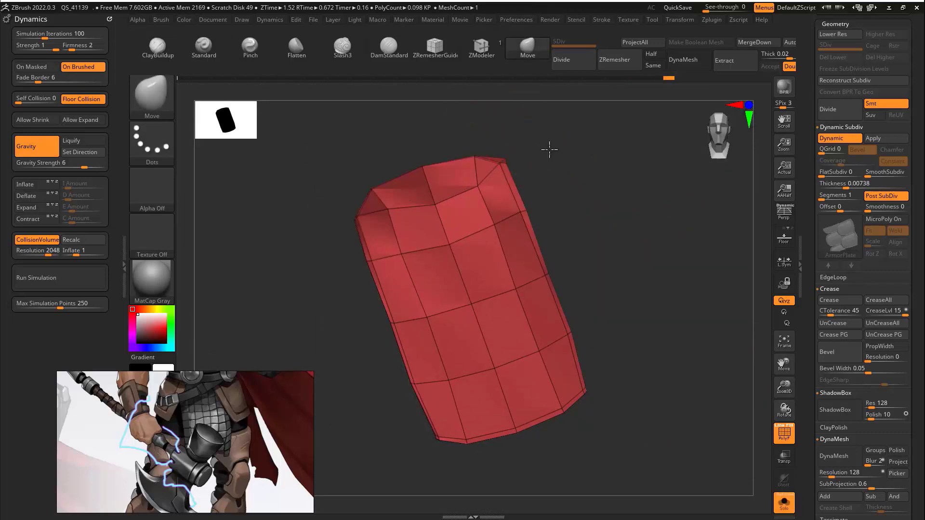
pyautogui.moveTo(549, 149); pyautogui.dragTo(546, 181, button='right')
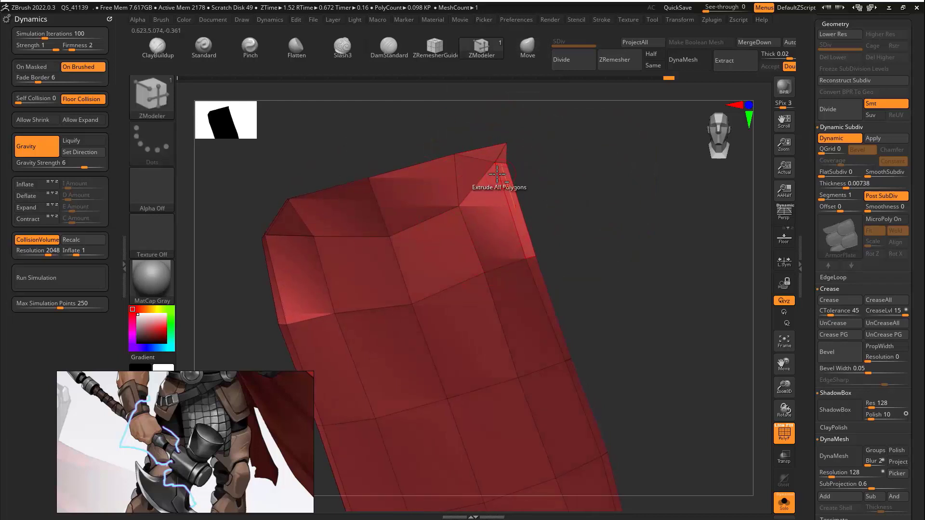
pyautogui.moveTo(496, 200); pyautogui.dragTo(711, 238, button='right')
pyautogui.click(888, 221)
pyautogui.hotkey('ctrl', 'z')
# Step: Divide the loincloth panel up to subdivision level 3 and show the whole character again
pyautogui.click(836, 81)
pyautogui.click(846, 117)
pyautogui.click(784, 502)
pyautogui.moveTo(641, 289); pyautogui.dragTo(608, 294, button='right')
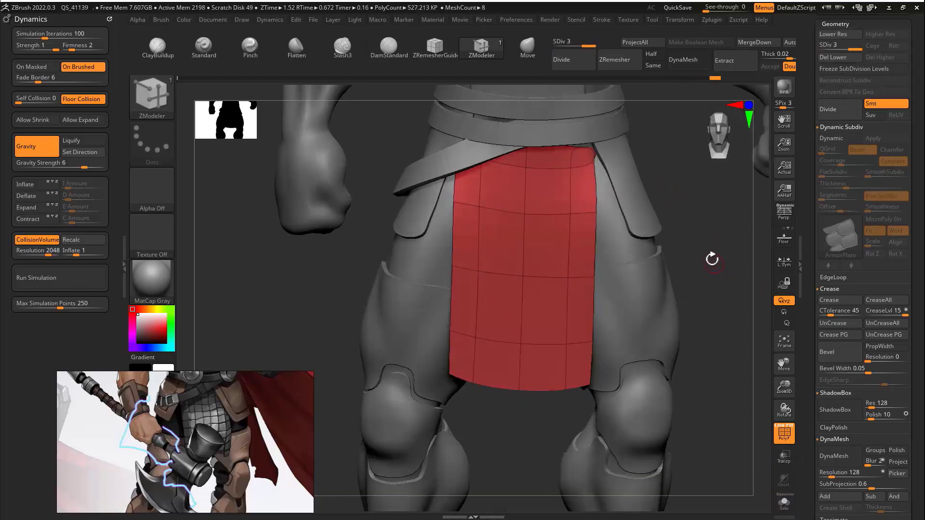
# Step: Drop the loincloth panel to subdivision level 2 and widen its sides with the Move brush
pyautogui.hotkey('shift', 'd')
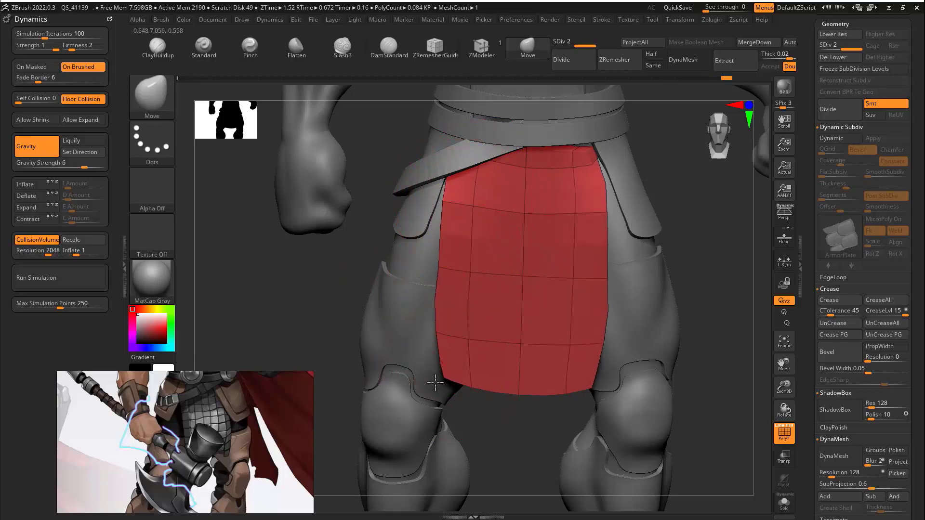
pyautogui.moveTo(702, 303)
pyautogui.mouseDown(button='right')
pyautogui.moveTo(676, 291)
pyautogui.moveTo(591, 302)
pyautogui.moveTo(534, 252)
pyautogui.mouseUp(button='right')
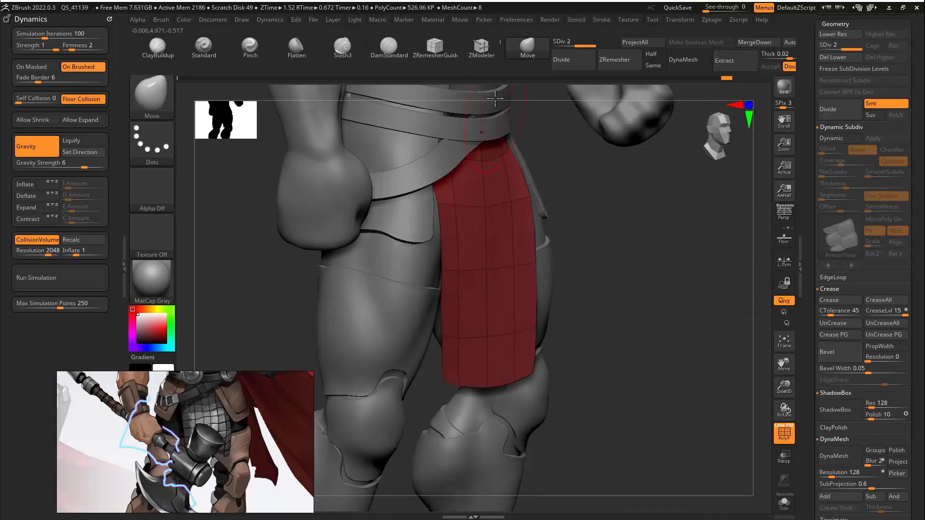
# Step: Remove the loincloth panel's higher subdivision levels and insert edge loops along its side borders with ZModeler
pyautogui.press('b')
pyautogui.press('z')
pyautogui.press('m')
pyautogui.press('space')
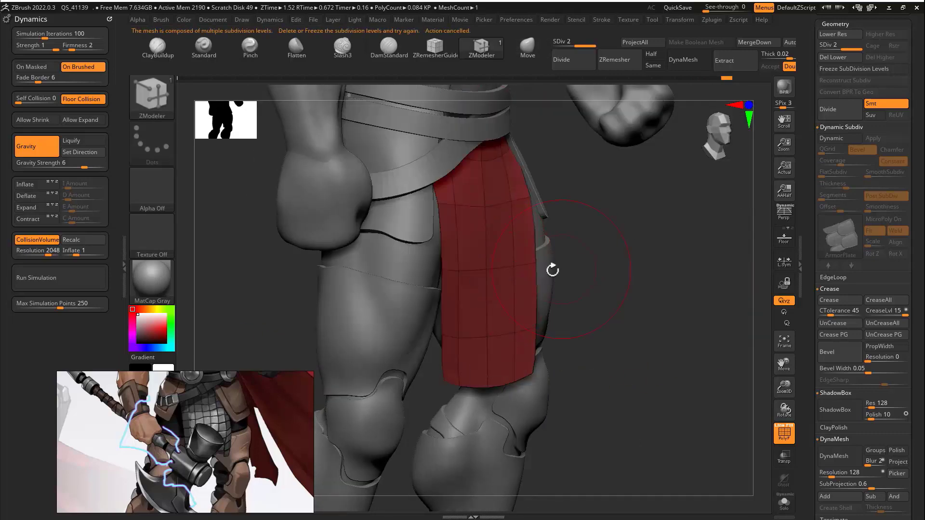
pyautogui.moveTo(611, 224); pyautogui.dragTo(665, 173, button='right')
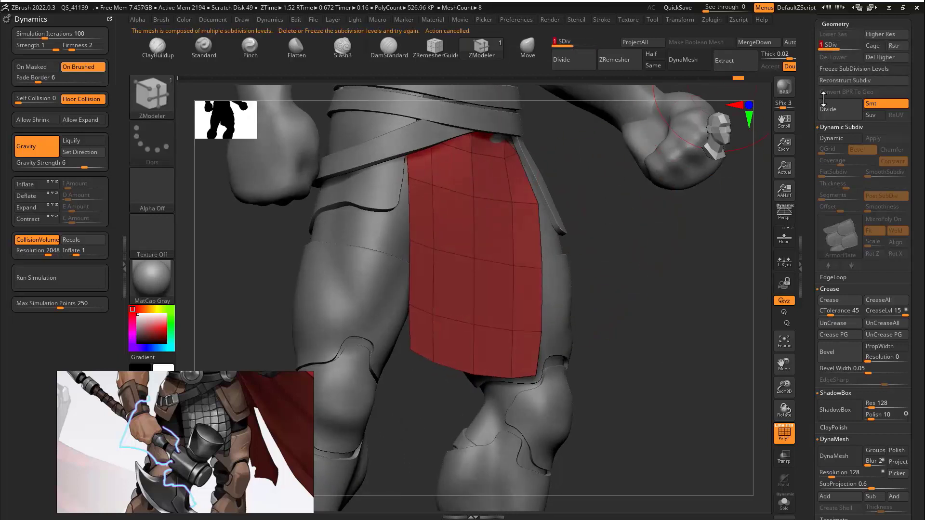
pyautogui.click(537, 243)
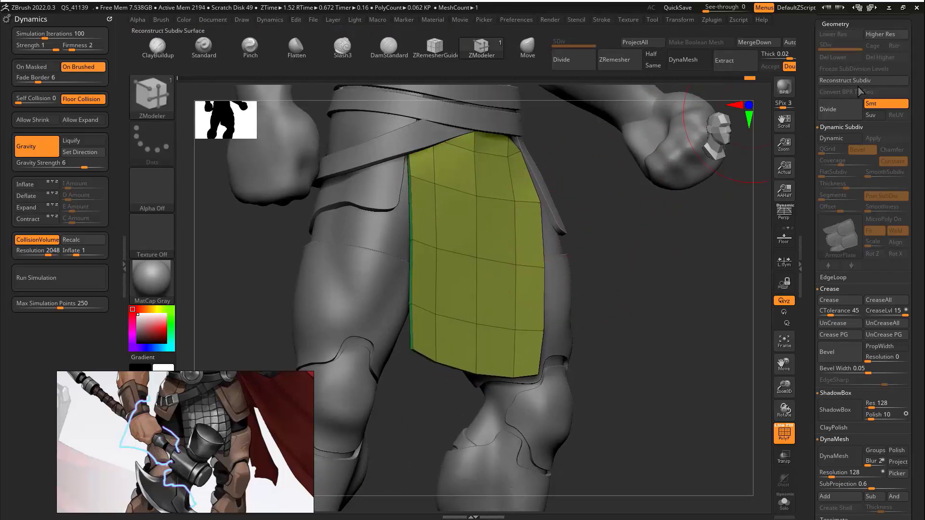
pyautogui.moveTo(667, 208)
pyautogui.keyDown('ctrl'); pyautogui.mouseDown(button='right')
pyautogui.moveTo(644, 252)
pyautogui.moveTo(672, 207)
pyautogui.mouseUp(button='right'); pyautogui.keyUp('ctrl')
# Step: Divide the loincloth panel three times, delete the lower subdivision levels and enable Dynamic Subdiv
pyautogui.click(843, 109)
pyautogui.click(843, 109)
pyautogui.click(843, 109)
pyautogui.moveTo(695, 261); pyautogui.dragTo(657, 253, button='right')
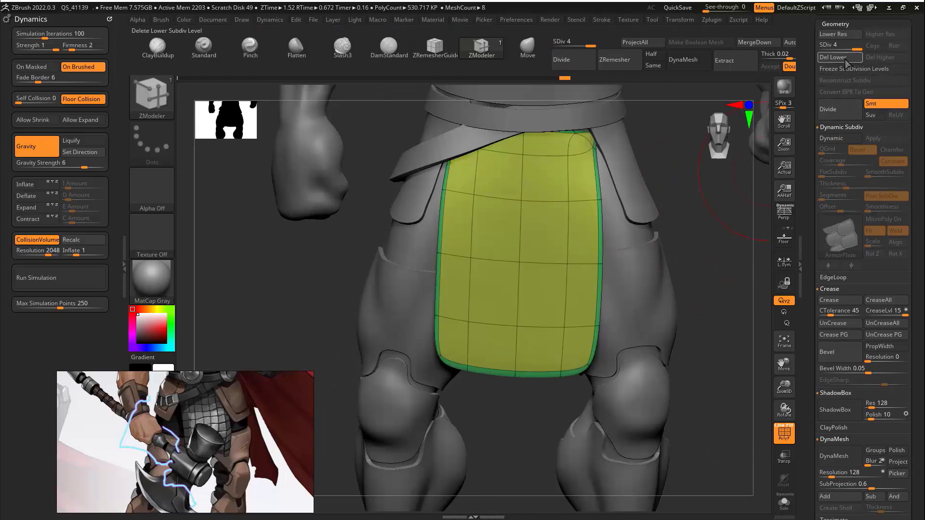
pyautogui.click(846, 62)
pyautogui.click(840, 139)
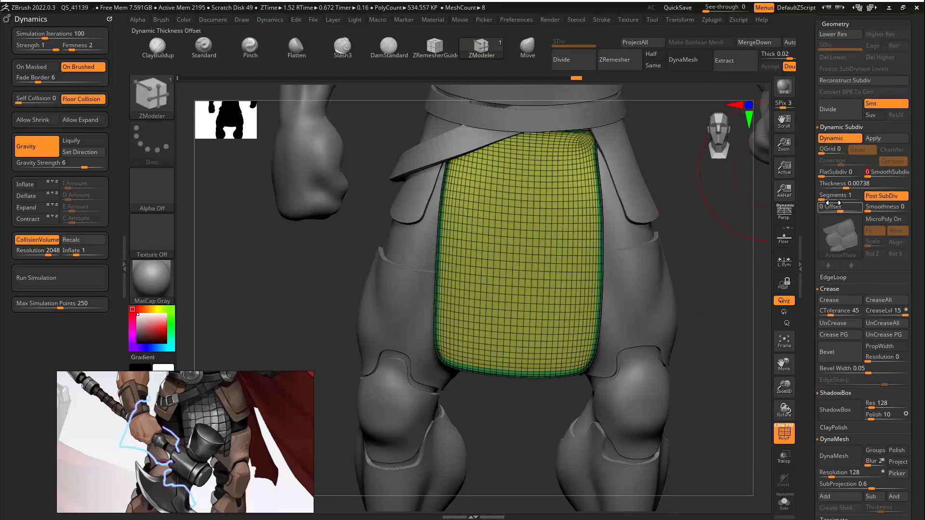
# Step: Apply the Scales01 MicroPoly to the dense loincloth panel and adjust its scale and Z rotation
pyautogui.click(884, 220)
pyautogui.click(841, 236)
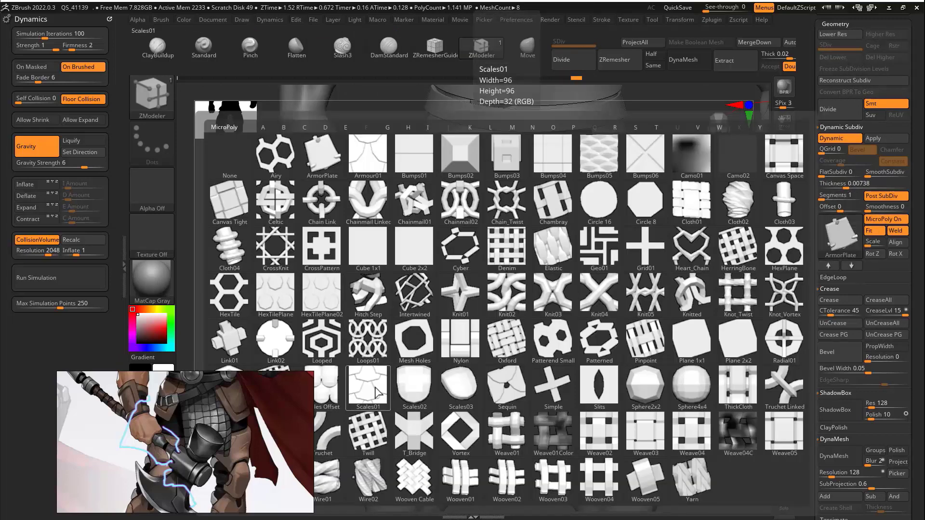
pyautogui.click(501, 149)
pyautogui.press('f')
pyautogui.hotkey('shift', 'f')
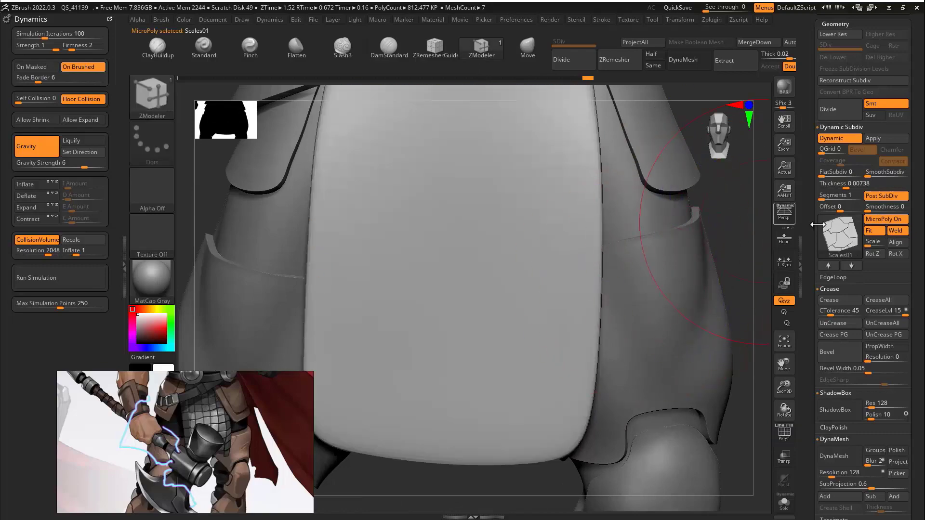
pyautogui.moveTo(873, 246); pyautogui.dragTo(873, 246)
pyautogui.click(874, 254)
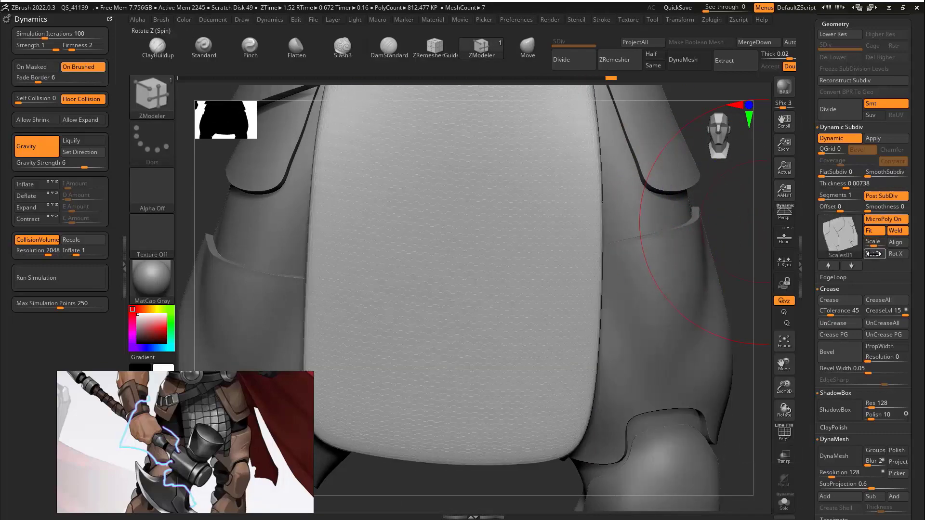
# Step: Undo the Scales01 MicroPoly settings on the loincloth panel
pyautogui.hotkey('ctrl', 'z')
pyautogui.hotkey('ctrl', 'z')
pyautogui.hotkey('ctrl', 'z')
pyautogui.hotkey('ctrl', 'z')
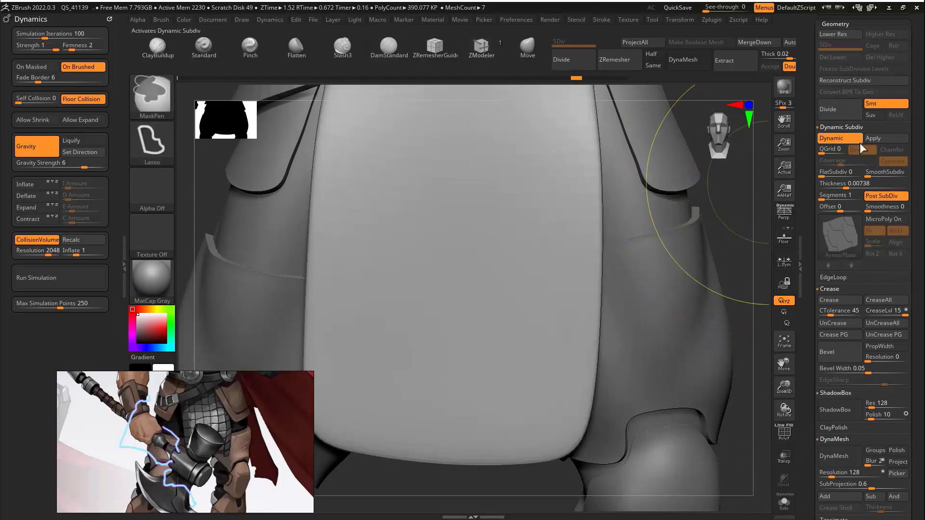
# Step: Set the loincloth panel to subdivision level 3 and delete its lower levels
pyautogui.click(874, 140)
pyautogui.moveTo(851, 47); pyautogui.dragTo(834, 49)
pyautogui.hotkey('shift', 'f')
pyautogui.hotkey('shift', 'f')
pyautogui.click(842, 49)
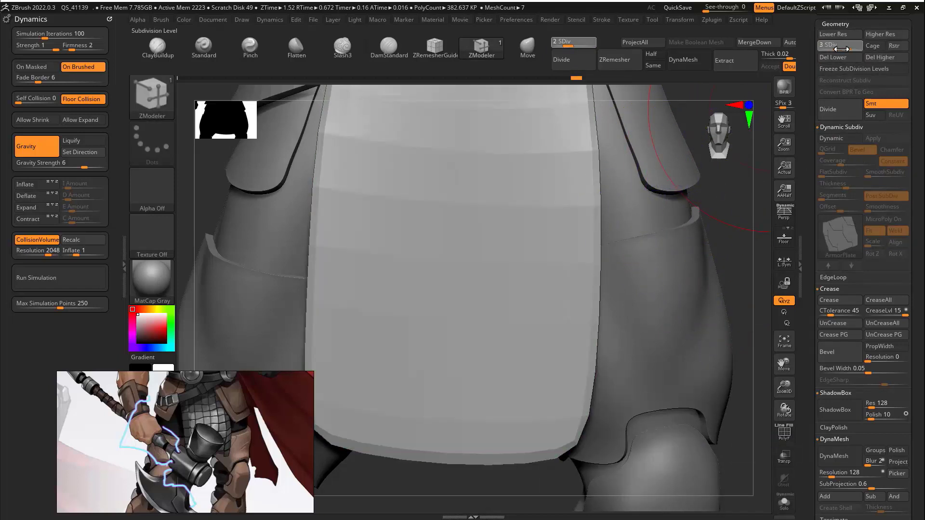
pyautogui.hotkey('shift', 'f')
pyautogui.click(846, 59)
# Step: Re-enable Dynamic Subdiv, apply the Scales01 MicroPoly to the coarser panel, and adjust its Z rotation and scale
pyautogui.press('d')
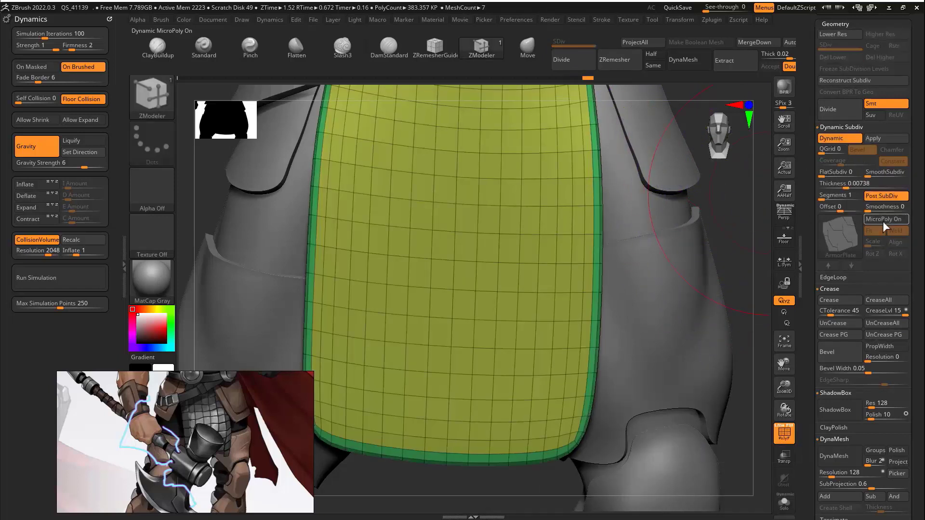
pyautogui.click(888, 219)
pyautogui.click(840, 235)
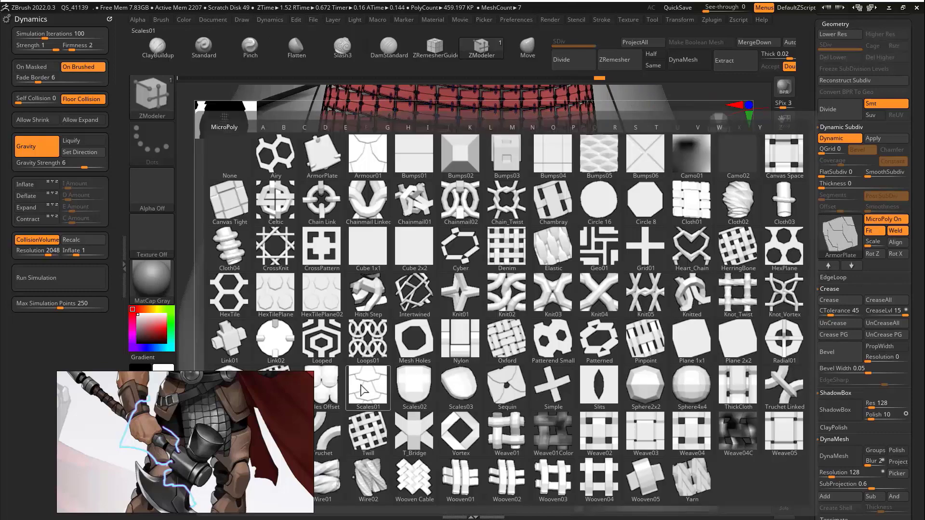
pyautogui.click(495, 341)
pyautogui.click(874, 254)
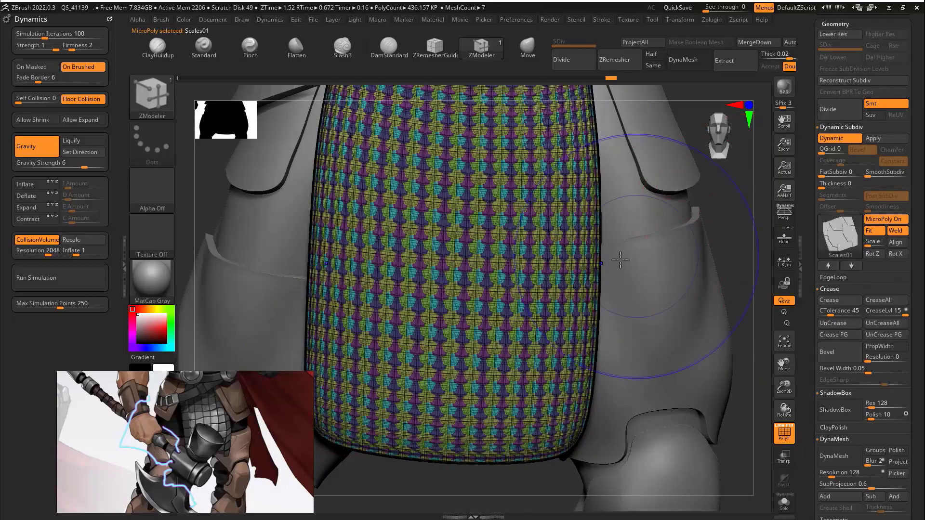
pyautogui.hotkey('shift', 'f')
pyautogui.moveTo(720, 218); pyautogui.dragTo(767, 226)
pyautogui.moveTo(876, 244); pyautogui.dragTo(783, 263)
pyautogui.keyDown('alt'); pyautogui.moveTo(715, 234); pyautogui.dragTo(682, 321); pyautogui.keyUp('alt')
pyautogui.moveTo(682, 321); pyautogui.dragTo(723, 312)
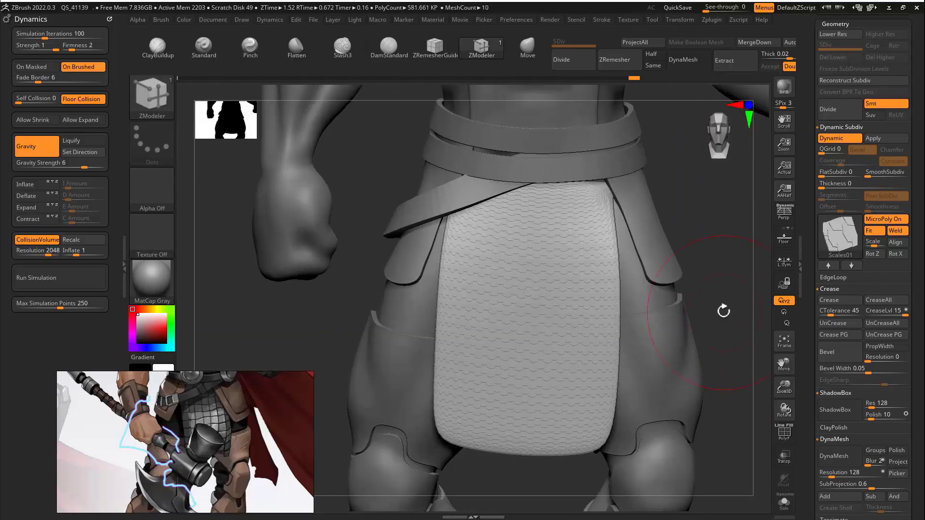
# Step: Undo the scale pattern, the extra subdivisions, the border edge loops and the widening of the loincloth panel
pyautogui.hotkey('ctrl', 'z')
pyautogui.hotkey('ctrl', 'z')
pyautogui.hotkey('ctrl', 'z')
pyautogui.hotkey('ctrl', 'z')
pyautogui.hotkey('ctrl', 'z')
pyautogui.hotkey('ctrl', 'z')
pyautogui.moveTo(727, 277); pyautogui.dragTo(713, 243)
pyautogui.hotkey('ctrl', 'z')
pyautogui.hotkey('ctrl', 'z')
pyautogui.hotkey('ctrl', 'z')
# Step: Divide the loincloth panel again, enable the dynamic MicroPoly pattern, and set its Thickness to 0.001
pyautogui.click(840, 113)
pyautogui.click(840, 112)
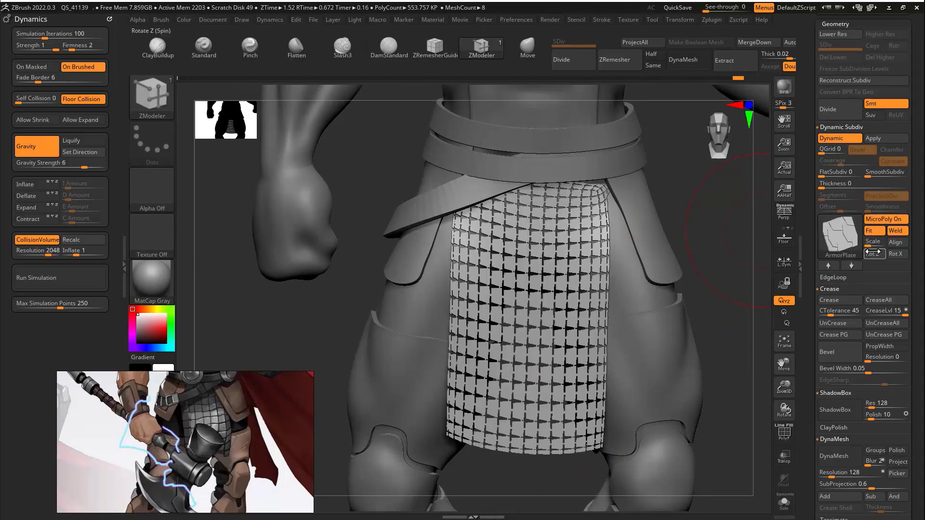
pyautogui.moveTo(677, 255); pyautogui.dragTo(728, 277)
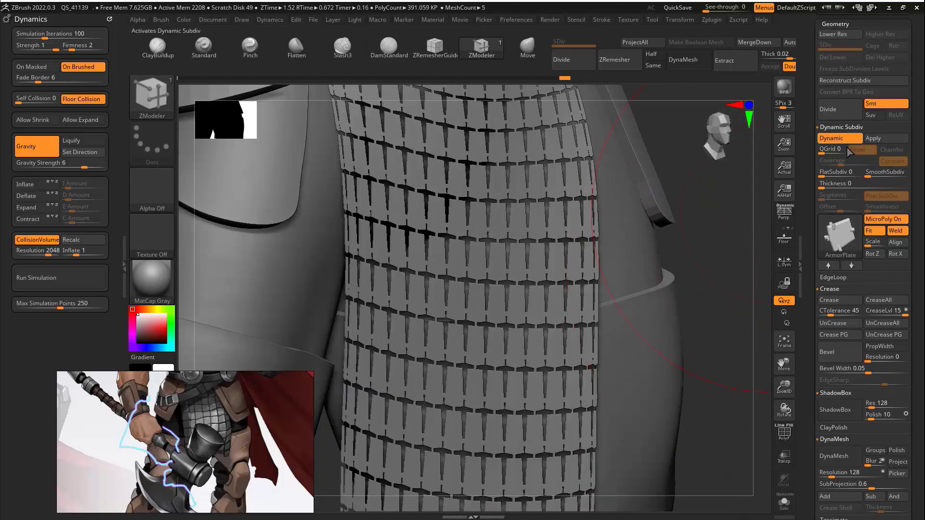
pyautogui.moveTo(830, 186); pyautogui.dragTo(838, 184)
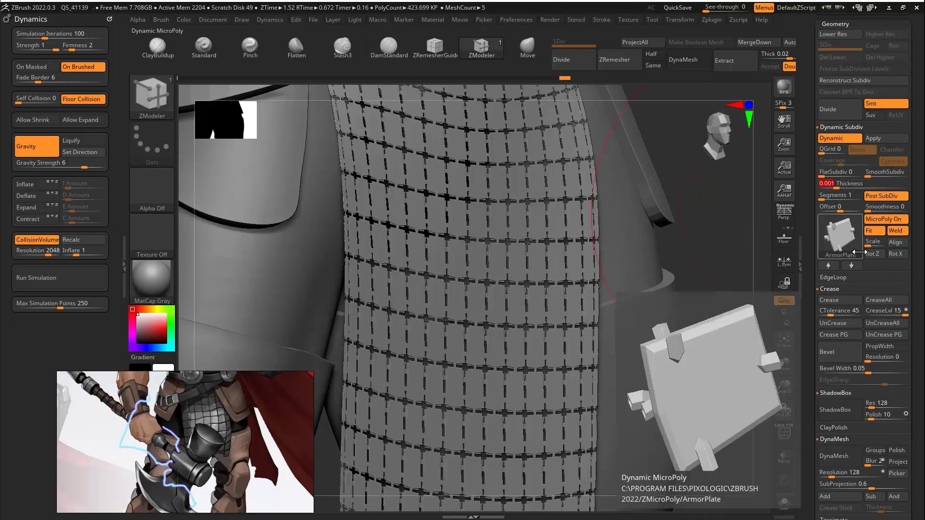
# Step: Switch the loincloth panel's MicroPoly to Scales02, enlarge the scales until they overlap, and rotate them about Z to hang downward
pyautogui.click(841, 236)
pyautogui.click(689, 263)
pyautogui.moveTo(689, 263); pyautogui.dragTo(745, 257)
pyautogui.moveTo(868, 244); pyautogui.dragTo(875, 245)
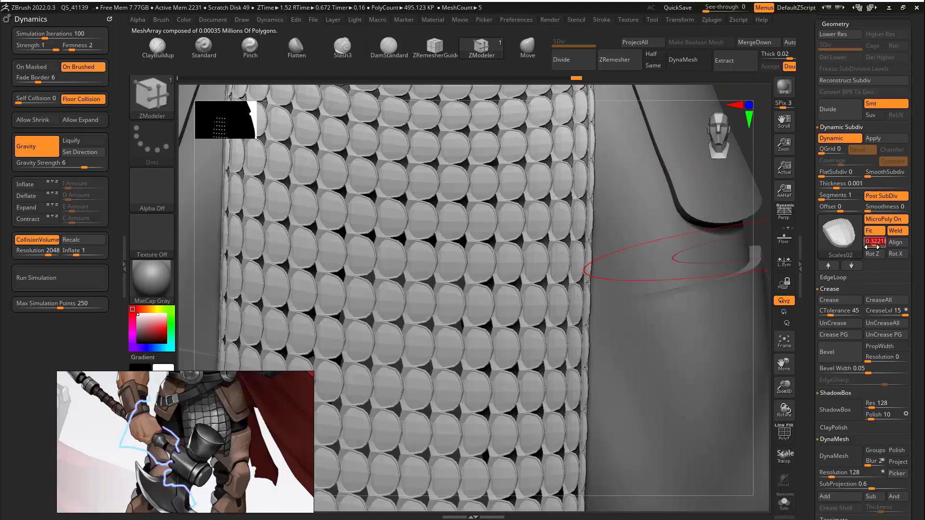
pyautogui.click(873, 254)
pyautogui.click(873, 254)
pyautogui.click(873, 254)
# Step: Try a darker grey main colour on the model and return it to white
pyautogui.keyDown('alt'); pyautogui.moveTo(752, 274); pyautogui.dragTo(727, 267); pyautogui.keyUp('alt')
pyautogui.click(138, 328)
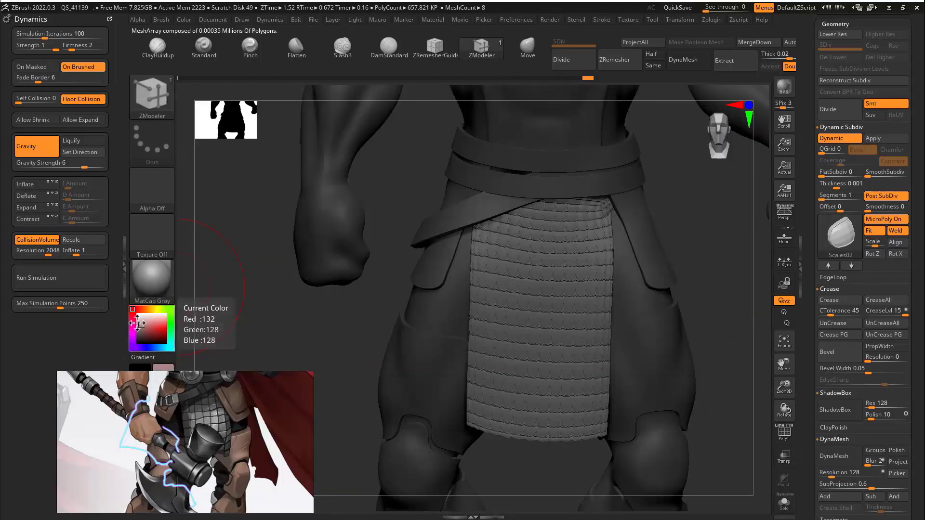
pyautogui.moveTo(137, 324); pyautogui.dragTo(137, 314)
# Step: Put away the Dynamics palette and its tray to enlarge the canvas, and select the Move brush
pyautogui.click(109, 19)
pyautogui.click(124, 266)
pyautogui.moveTo(655, 238)
pyautogui.keyDown('alt'); pyautogui.mouseDown()
pyautogui.moveTo(631, 307)
pyautogui.moveTo(629, 297)
pyautogui.mouseUp(); pyautogui.keyUp('alt')
pyautogui.moveTo(630, 297)
pyautogui.mouseDown()
pyautogui.moveTo(558, 305)
pyautogui.moveTo(627, 294)
pyautogui.mouseUp()
pyautogui.click(404, 42)
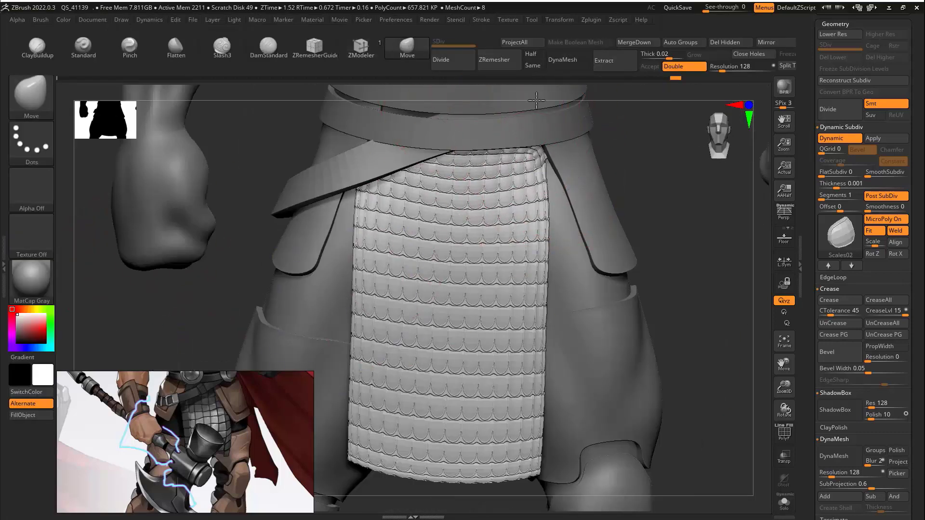
pyautogui.keyDown('alt'); pyautogui.moveTo(628, 149); pyautogui.dragTo(677, 334); pyautogui.keyUp('alt')
pyautogui.keyDown('alt'); pyautogui.moveTo(640, 308); pyautogui.dragTo(675, 359); pyautogui.keyUp('alt')
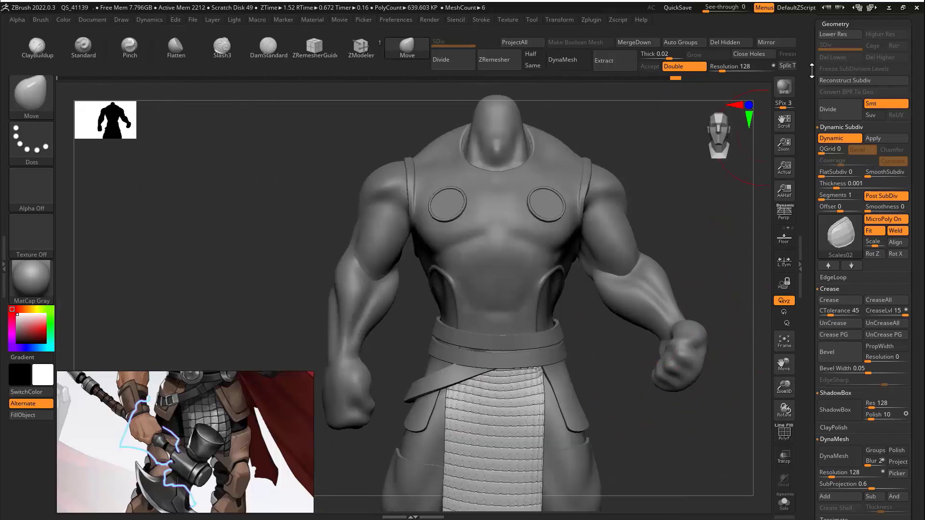
# Step: Append a Sphere3D subtool above the character's torso and make it the active subtool
pyautogui.moveTo(812, 71); pyautogui.dragTo(814, 212)
pyautogui.click(877, 203)
pyautogui.click(514, 226)
pyautogui.moveTo(636, 323)
pyautogui.keyDown('alt'); pyautogui.mouseDown()
pyautogui.moveTo(569, 217)
pyautogui.moveTo(638, 336)
pyautogui.mouseUp(); pyautogui.keyUp('alt')
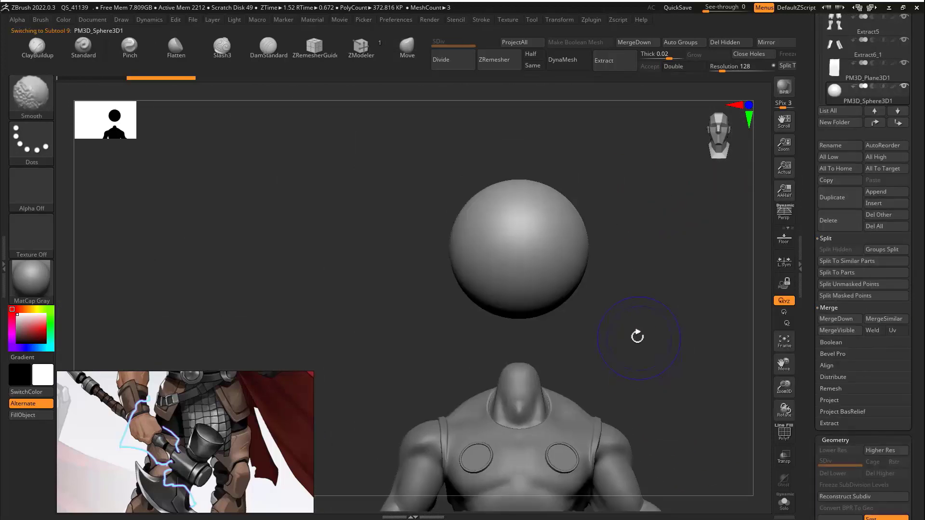
# Step: Cut the sphere in half with the Knife so only a dome facing the front remains
pyautogui.hotkey('shift', 'f')
pyautogui.press('w')
pyautogui.keyDown('alt'); pyautogui.moveTo(541, 295); pyautogui.dragTo(607, 241); pyautogui.keyUp('alt')
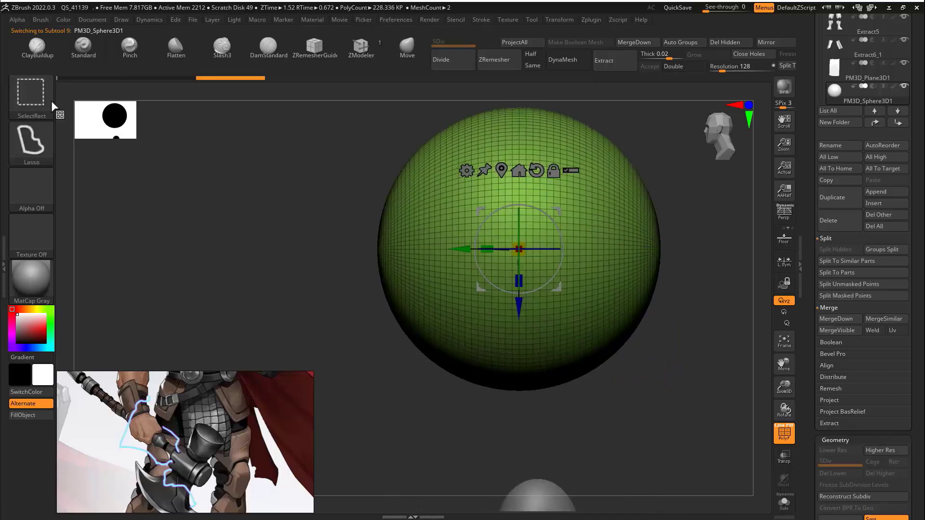
pyautogui.keyDown('ctrl'); pyautogui.keyDown('shift'); pyautogui.click(40, 100); pyautogui.keyUp('shift'); pyautogui.keyUp('ctrl')
pyautogui.keyDown('ctrl'); pyautogui.keyDown('shift'); pyautogui.click(405, 154); pyautogui.keyUp('shift'); pyautogui.keyUp('ctrl')
pyautogui.keyDown('ctrl'); pyautogui.keyDown('shift'); pyautogui.moveTo(720, 418); pyautogui.dragTo(519, 70); pyautogui.keyUp('shift'); pyautogui.keyUp('ctrl')
pyautogui.keyDown('shift'); pyautogui.moveTo(551, 127); pyautogui.dragTo(694, 241); pyautogui.keyUp('shift')
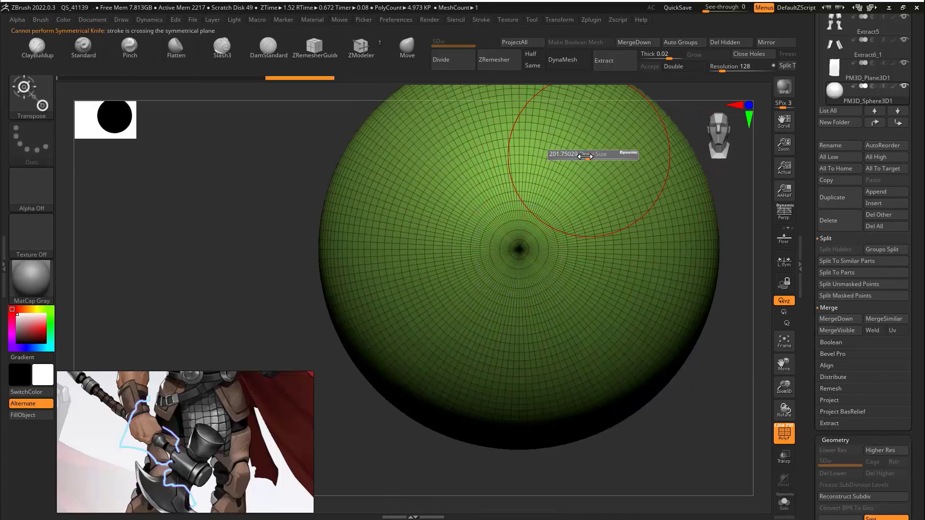
# Step: Use ZModeler with the PolyGroup Polyloop edge action to set off and shape a narrow circular groove around the dome's centre
pyautogui.press('space')
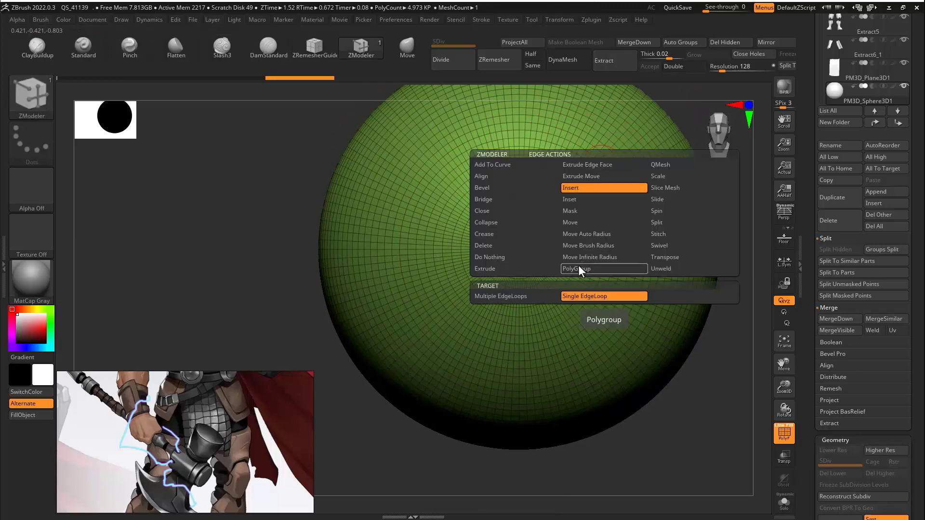
pyautogui.moveTo(228, 379); pyautogui.dragTo(217, 441, button='middle')
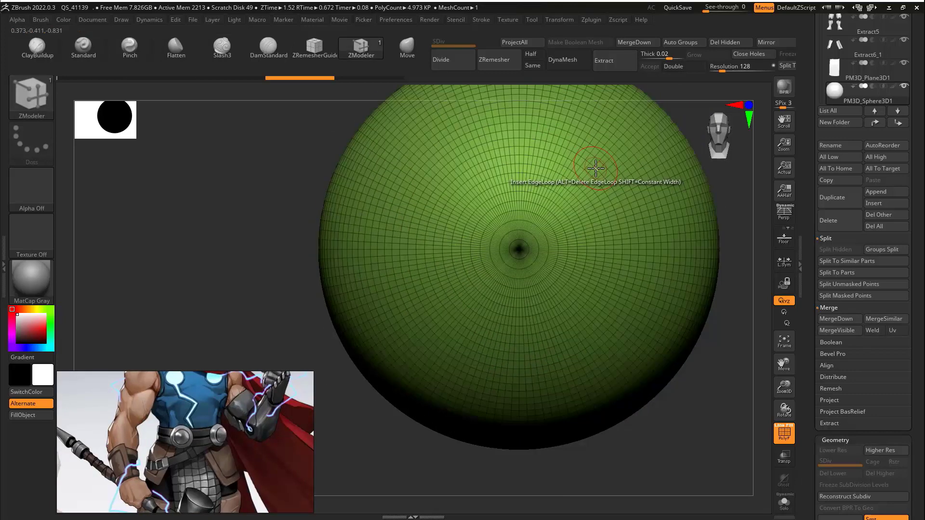
pyautogui.press('space')
pyautogui.click(581, 270)
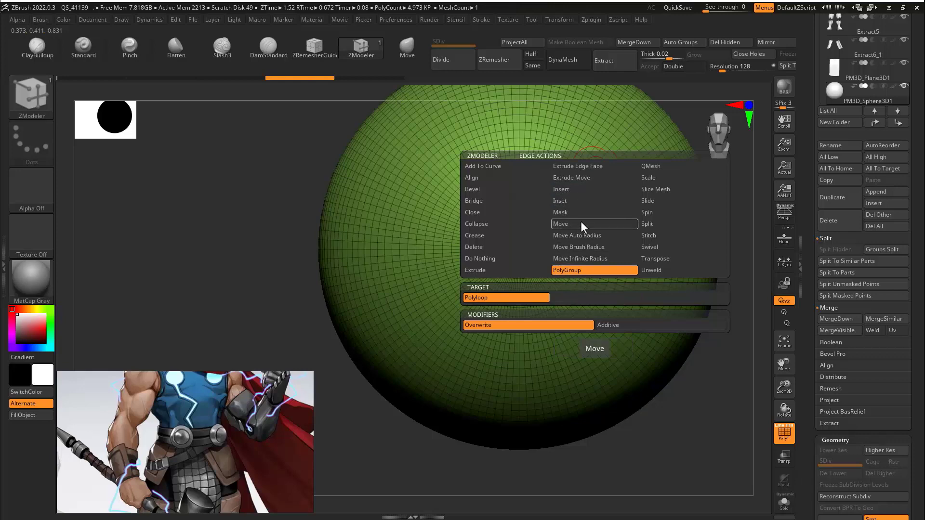
pyautogui.click(655, 189)
pyautogui.click(615, 201)
pyautogui.hotkey('ctrl', 'z')
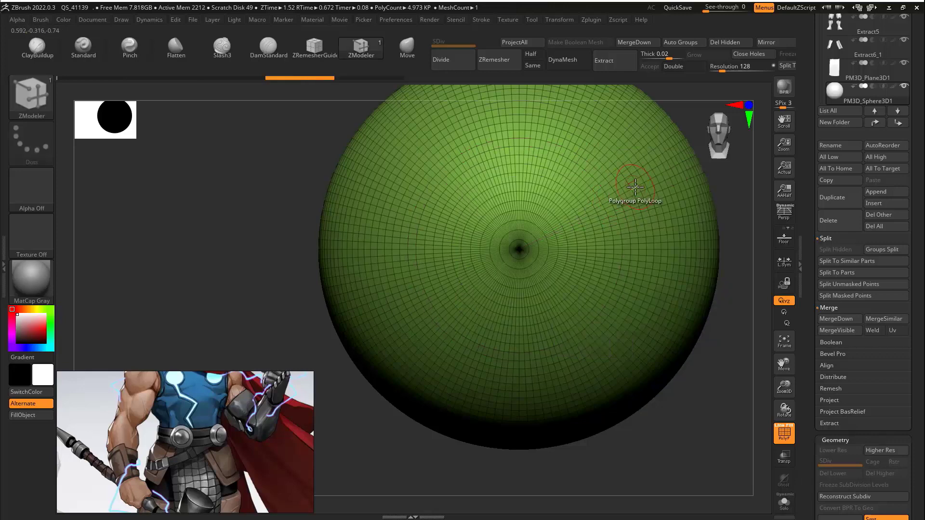
pyautogui.click(634, 188)
pyautogui.moveTo(617, 165); pyautogui.dragTo(615, 178)
pyautogui.press('space')
pyautogui.click(696, 291)
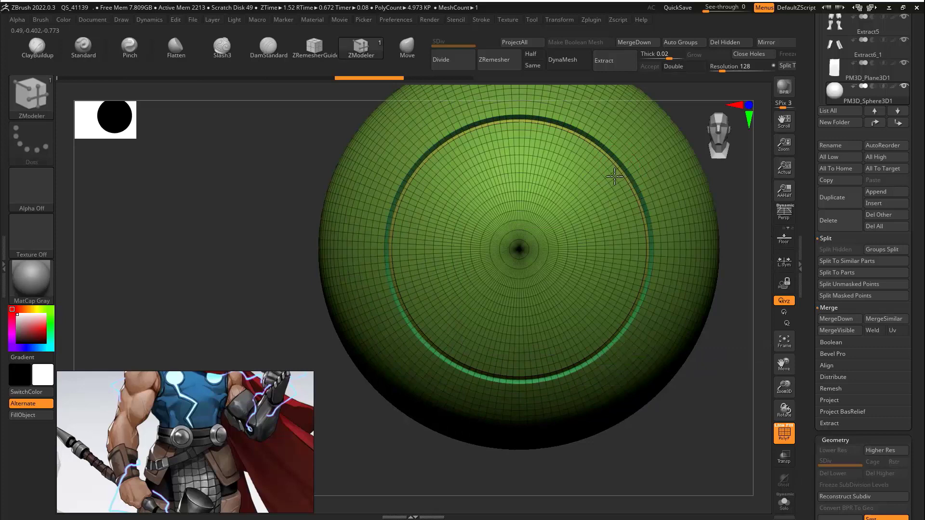
# Step: Crease the dome's sharp edges with a tolerance of 45 degrees
pyautogui.moveTo(732, 216); pyautogui.dragTo(790, 222)
pyautogui.moveTo(812, 399); pyautogui.dragTo(812, 19)
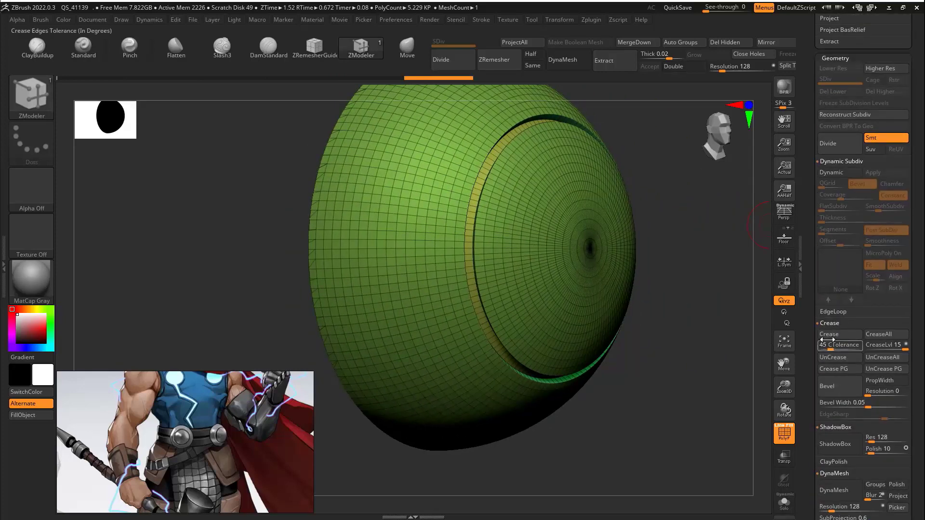
pyautogui.click(830, 336)
# Step: Scale the dome down strongly and bring it to the front of the belt at the character's waist
pyautogui.keyDown('alt'); pyautogui.moveTo(668, 217); pyautogui.dragTo(664, 159); pyautogui.keyUp('alt')
pyautogui.keyDown('shift'); pyautogui.moveTo(713, 202); pyautogui.dragTo(669, 166); pyautogui.keyUp('shift')
pyautogui.press('w')
pyautogui.moveTo(530, 168); pyautogui.dragTo(501, 167)
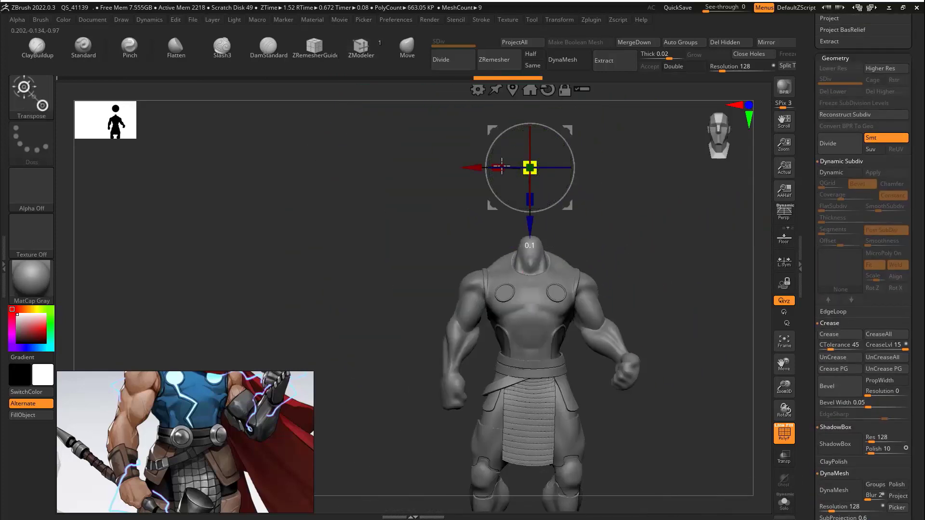
pyautogui.moveTo(684, 313)
pyautogui.keyDown('shift'); pyautogui.mouseDown()
pyautogui.moveTo(622, 316)
pyautogui.moveTo(689, 308)
pyautogui.mouseUp(); pyautogui.keyUp('shift')
pyautogui.keyDown('alt'); pyautogui.moveTo(689, 289); pyautogui.dragTo(682, 337); pyautogui.keyUp('alt')
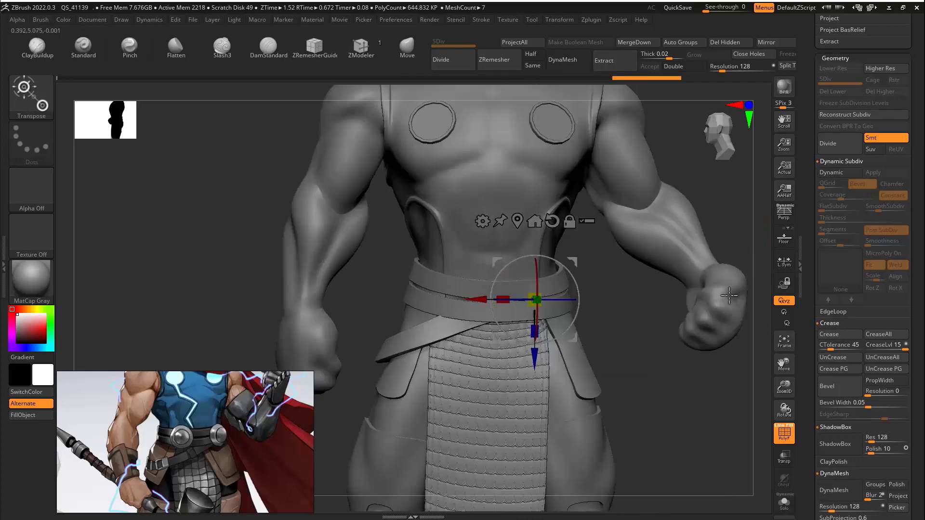
# Step: Flatten the dome and seat it against the belt beside the character's centreline as a round buckle
pyautogui.keyDown('shift'); pyautogui.moveTo(698, 232); pyautogui.dragTo(747, 234); pyautogui.keyUp('shift')
pyautogui.moveTo(593, 300); pyautogui.dragTo(654, 300)
pyautogui.keyDown('shift'); pyautogui.moveTo(684, 271); pyautogui.dragTo(677, 188); pyautogui.keyUp('shift')
pyautogui.keyDown('alt'); pyautogui.moveTo(677, 188); pyautogui.dragTo(671, 231); pyautogui.keyUp('alt')
pyautogui.moveTo(530, 259); pyautogui.dragTo(498, 268)
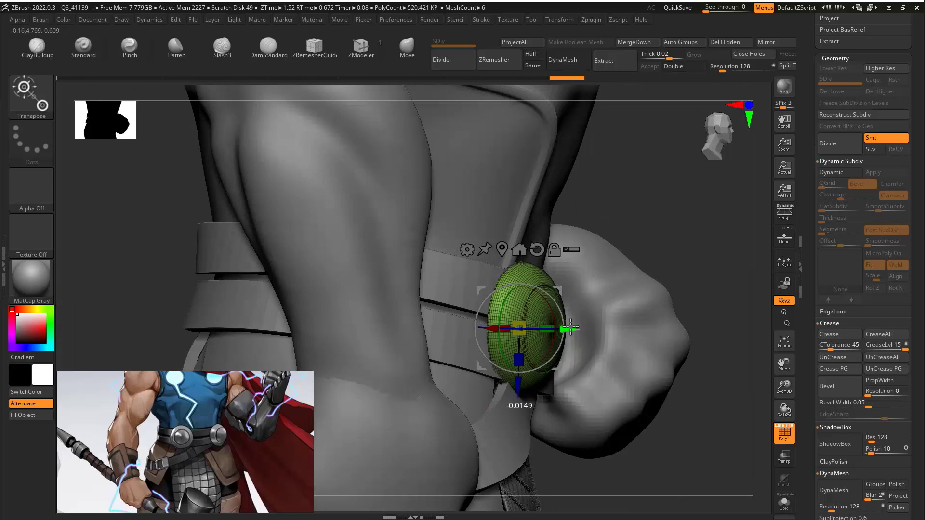
pyautogui.moveTo(517, 389); pyautogui.dragTo(518, 397)
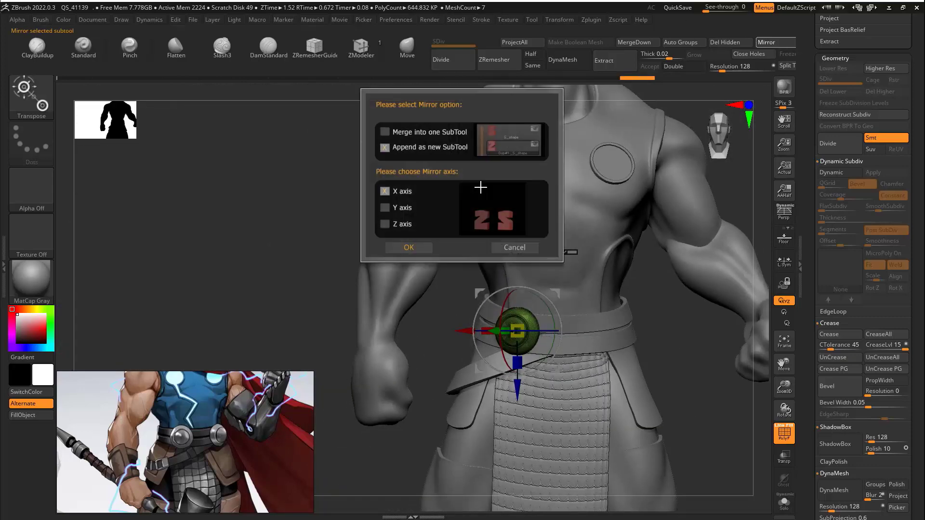
# Step: Mirror the round buckle across the X axis as a new SubTool
pyautogui.click(407, 244)
pyautogui.moveTo(675, 323); pyautogui.dragTo(680, 330)
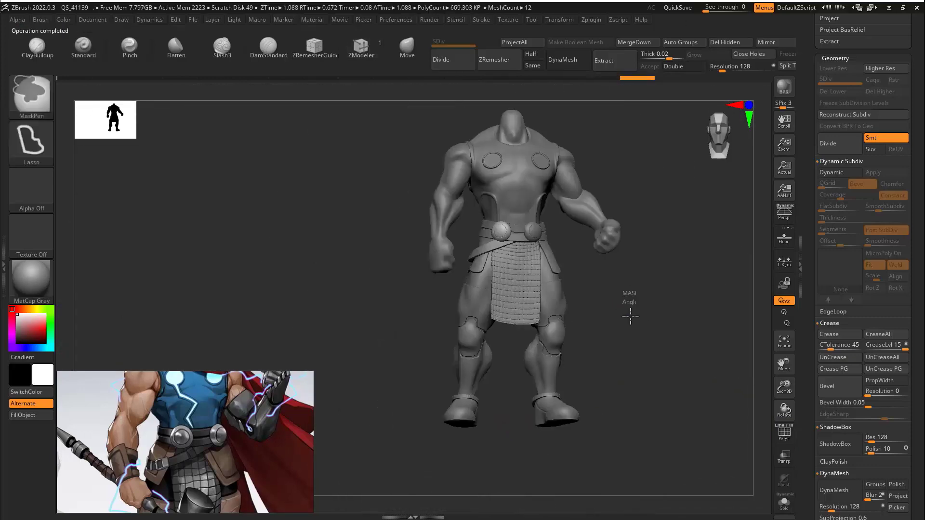
pyautogui.moveTo(629, 313); pyautogui.dragTo(735, 331)
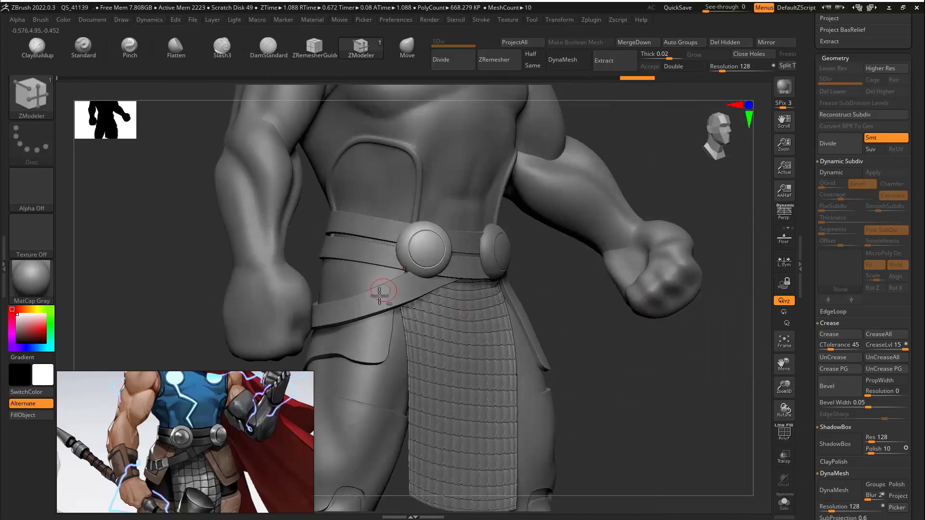
# Step: Give the belt straps the Royal Oxford MicroPoly and adjust its scale and smooth subdivision for a finer weave
pyautogui.keyDown('alt'); pyautogui.click(378, 293); pyautogui.keyUp('alt')
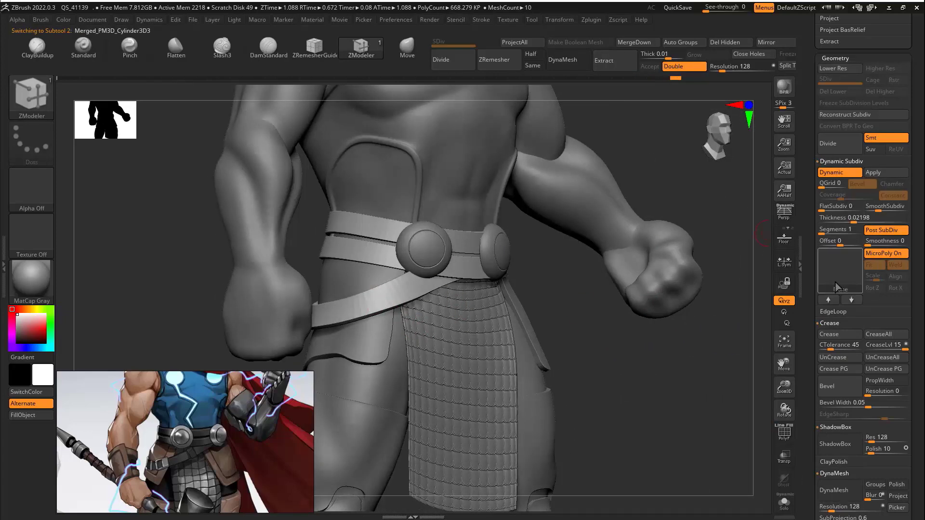
pyautogui.click(837, 285)
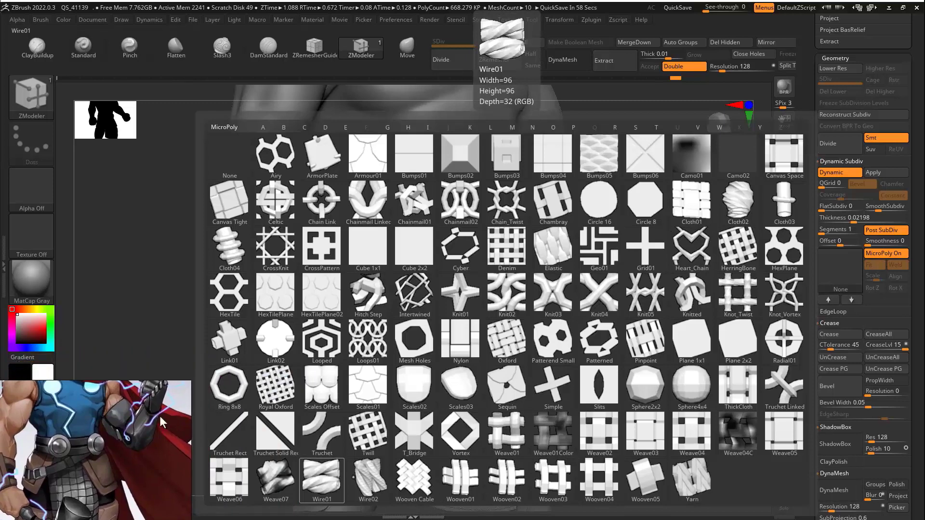
pyautogui.click(283, 383)
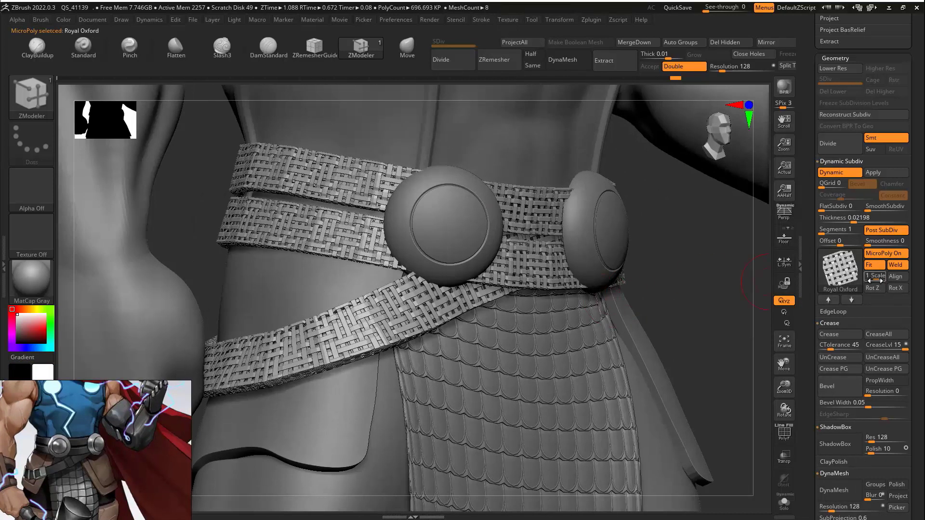
pyautogui.moveTo(868, 278); pyautogui.dragTo(873, 278)
pyautogui.moveTo(873, 211)
pyautogui.mouseDown()
pyautogui.moveTo(886, 212)
pyautogui.moveTo(878, 211)
pyautogui.mouseUp()
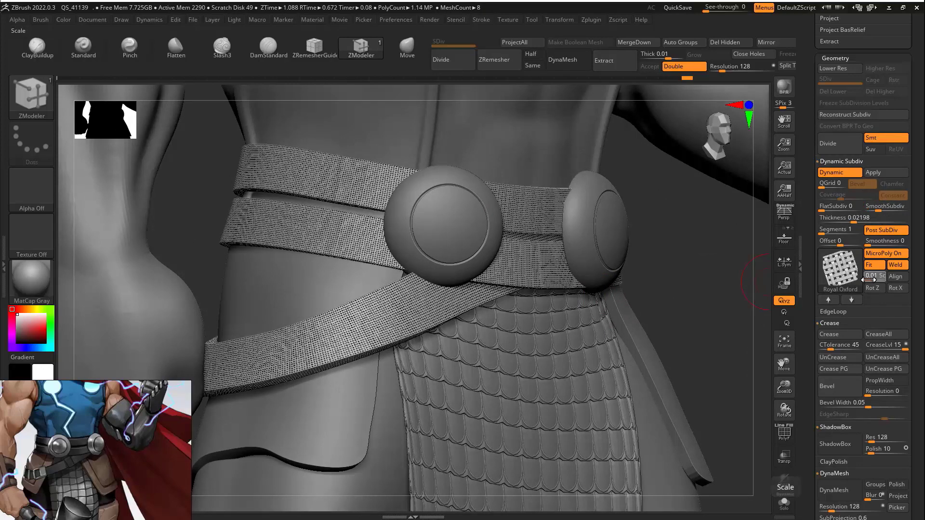
# Step: Examine the woven belt up close, from several angles and on the whole character
pyautogui.moveTo(742, 281); pyautogui.dragTo(573, 327, button='right')
pyautogui.moveTo(573, 327); pyautogui.dragTo(695, 257, button='right')
pyautogui.keyDown('ctrl'); pyautogui.moveTo(627, 305); pyautogui.dragTo(578, 380, button='right'); pyautogui.keyUp('ctrl')
pyautogui.click(785, 502)
pyautogui.click(784, 503)
pyautogui.moveTo(807, 316); pyautogui.dragTo(807, 434)
pyautogui.keyDown('ctrl'); pyautogui.moveTo(551, 315); pyautogui.dragTo(563, 332, button='right'); pyautogui.keyUp('ctrl')
pyautogui.moveTo(563, 333); pyautogui.dragTo(554, 352, button='right')
pyautogui.keyDown('ctrl'); pyautogui.moveTo(555, 351); pyautogui.dragTo(622, 352, button='right'); pyautogui.keyUp('ctrl')
pyautogui.keyDown('alt'); pyautogui.moveTo(586, 201); pyautogui.dragTo(600, 273, button='right'); pyautogui.keyUp('alt')
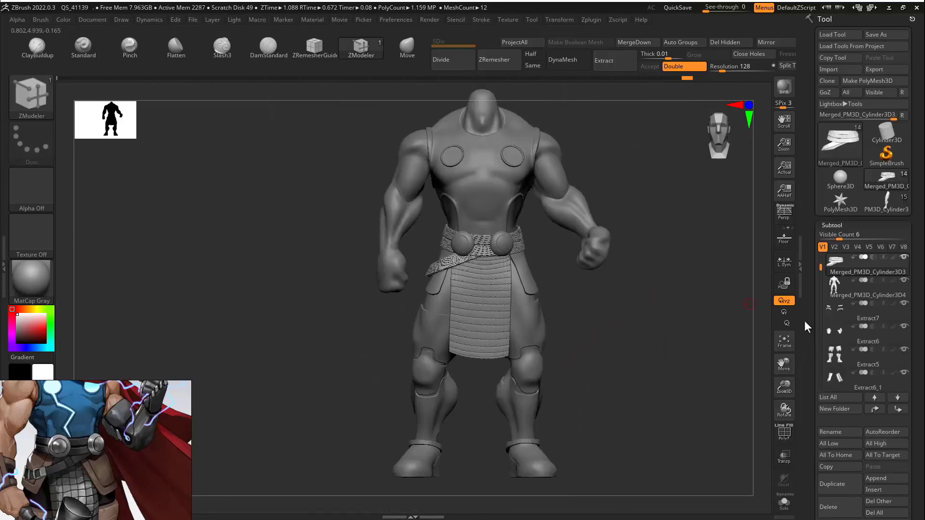
# Step: Insert a Plane3D subtool, initialize it as a QGrid with X and Y resolution 2, and make it double-sided
pyautogui.click(878, 494)
pyautogui.click(739, 362)
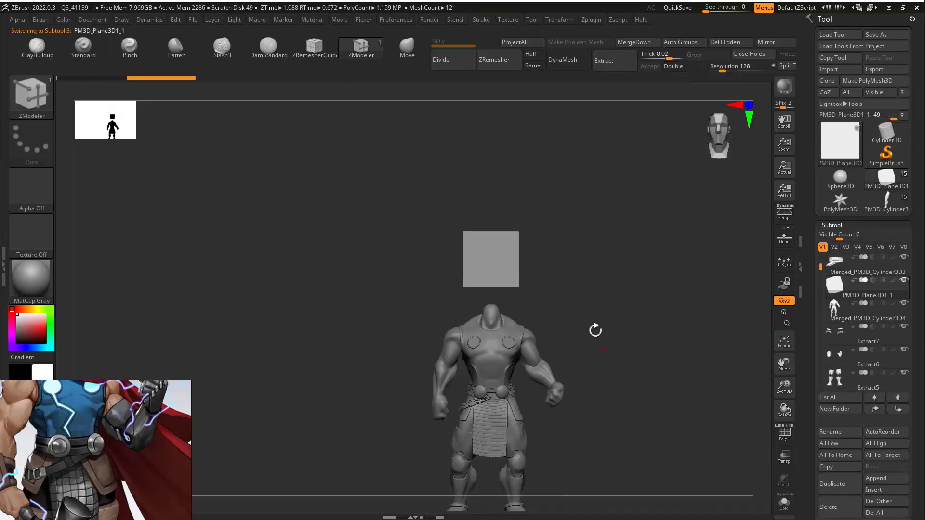
pyautogui.moveTo(595, 330); pyautogui.dragTo(624, 287, button='right')
pyautogui.scroll(-20, 892, 193)
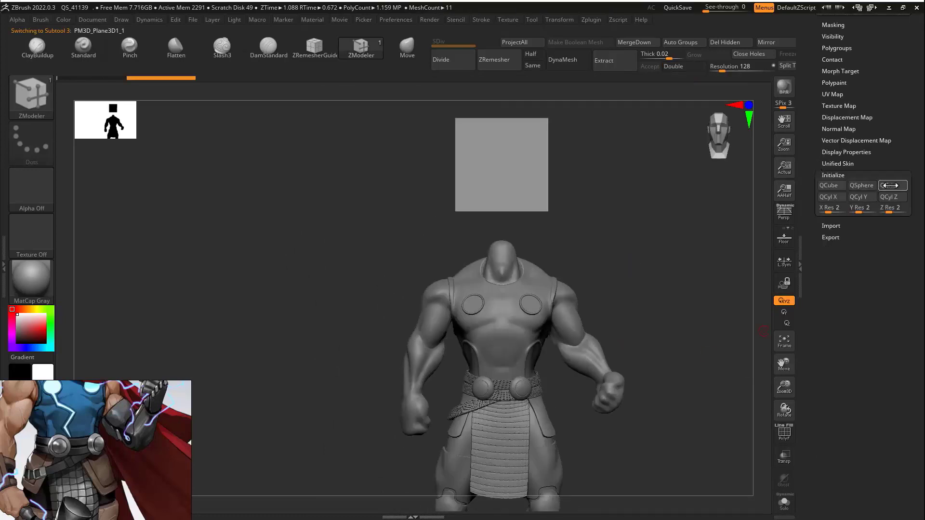
pyautogui.click(893, 185)
pyautogui.click(684, 66)
pyautogui.moveTo(627, 211); pyautogui.dragTo(584, 227, button='right')
pyautogui.press('w')
pyautogui.hotkey('shift', 'f')
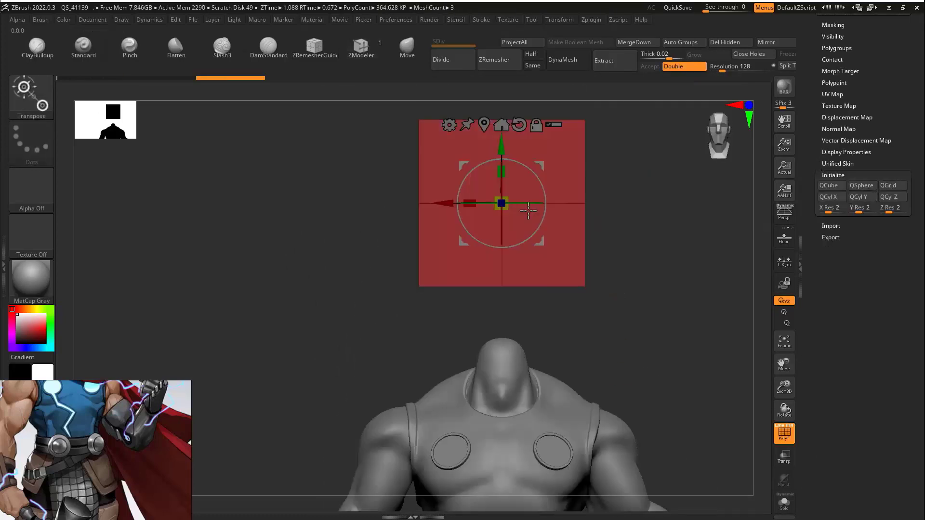
# Step: Scale the plane above the character's head into a narrow, tall strip
pyautogui.moveTo(470, 203); pyautogui.dragTo(522, 200)
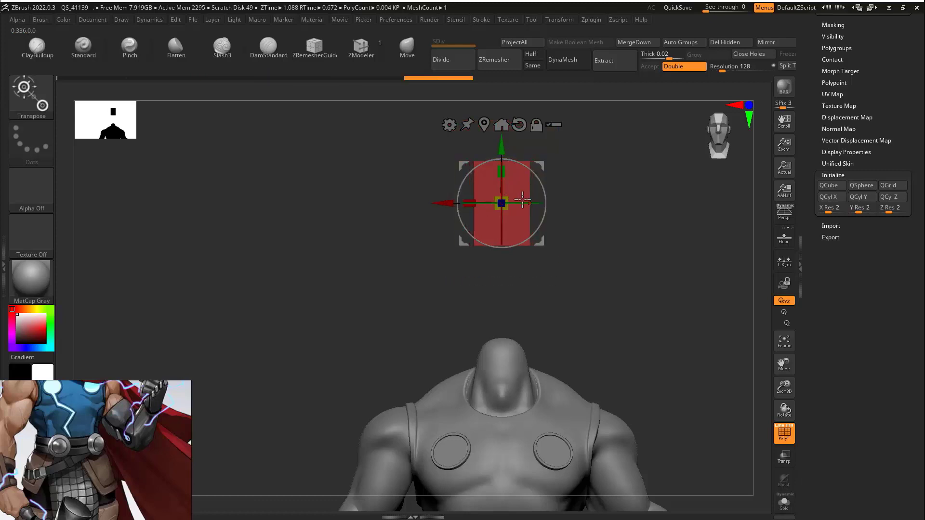
pyautogui.moveTo(458, 201); pyautogui.dragTo(457, 201)
pyautogui.moveTo(502, 172); pyautogui.dragTo(501, 154)
# Step: Try to thicken the strip with ZModeler and adjust it with the transform gizmo
pyautogui.moveTo(554, 193); pyautogui.dragTo(606, 203, button='right')
pyautogui.keyDown('alt'); pyautogui.moveTo(606, 202); pyautogui.dragTo(547, 269, button='right'); pyautogui.keyUp('alt')
pyautogui.press('q')
pyautogui.moveTo(507, 233); pyautogui.dragTo(521, 233)
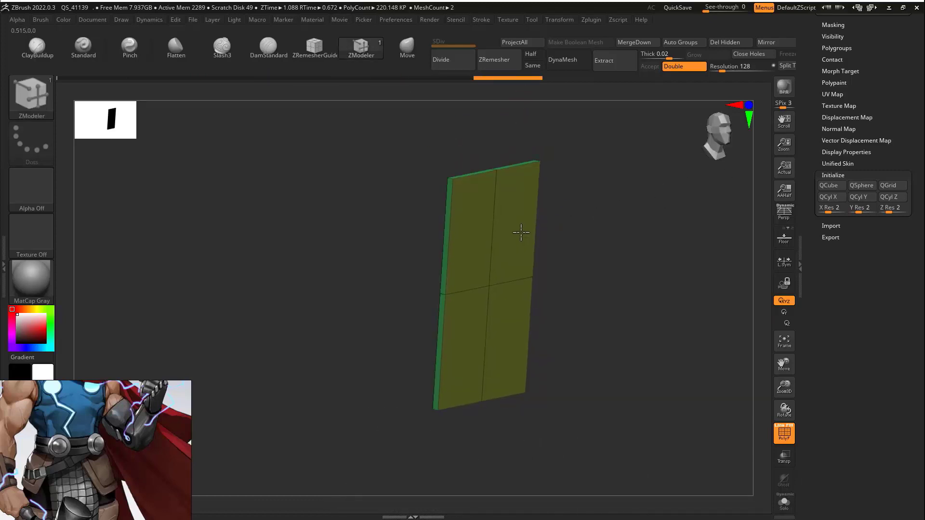
pyautogui.keyDown('ctrl'); pyautogui.moveTo(578, 263); pyautogui.dragTo(559, 241, button='right'); pyautogui.keyUp('ctrl')
pyautogui.keyDown('ctrl'); pyautogui.moveTo(559, 241); pyautogui.dragTo(555, 258, button='right'); pyautogui.keyUp('ctrl')
pyautogui.press('w')
pyautogui.moveTo(492, 258); pyautogui.dragTo(475, 215)
pyautogui.moveTo(598, 241); pyautogui.dragTo(566, 233, button='right')
pyautogui.hotkey('ctrl', 'z')
pyautogui.hotkey('ctrl', 'z')
pyautogui.hotkey('ctrl', 'z')
# Step: Turn on Dynamic subdivision for the strip, remove its smoothing, and set the thickness to 0.01413
pyautogui.moveTo(862, 121); pyautogui.dragTo(858, 366)
pyautogui.click(845, 248)
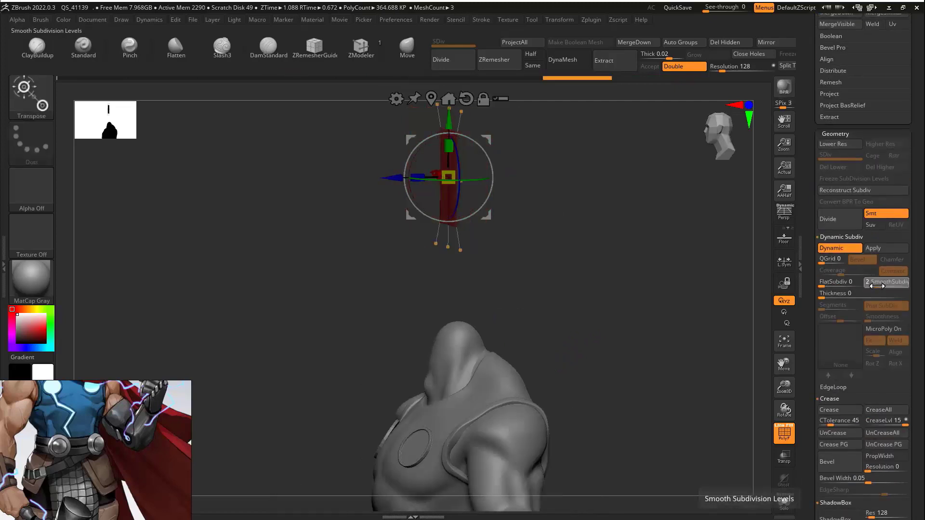
pyautogui.moveTo(842, 298); pyautogui.dragTo(841, 298)
pyautogui.keyDown('shift'); pyautogui.moveTo(694, 271); pyautogui.dragTo(678, 272, button='right'); pyautogui.keyUp('shift')
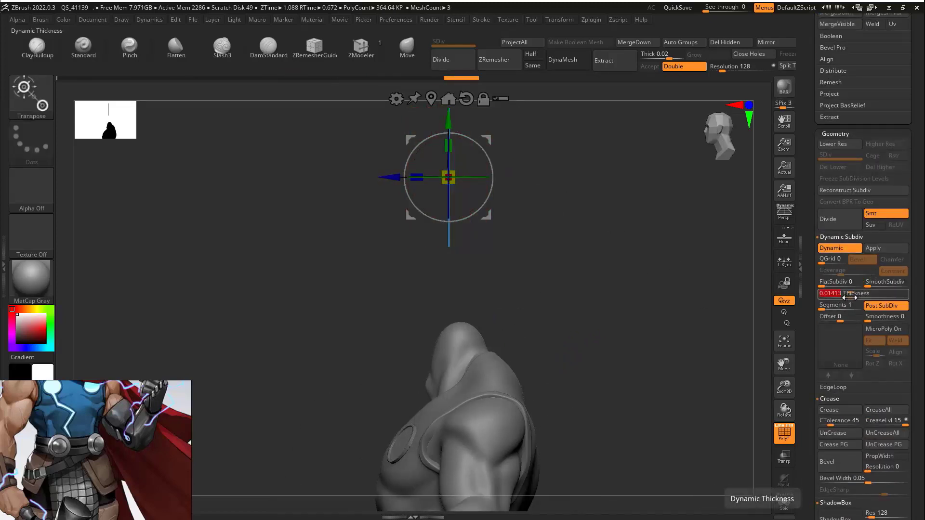
# Step: Lay the strip over the character's left shoulder, tilting it to follow the slope from neck to arm
pyautogui.moveTo(487, 140); pyautogui.dragTo(523, 339)
pyautogui.moveTo(518, 347); pyautogui.dragTo(544, 364)
pyautogui.moveTo(579, 419); pyautogui.dragTo(526, 288, button='right')
pyautogui.moveTo(339, 347); pyautogui.dragTo(417, 348)
pyautogui.moveTo(449, 350); pyautogui.dragTo(477, 351)
pyautogui.keyDown('shift'); pyautogui.moveTo(573, 351); pyautogui.dragTo(532, 291, button='right'); pyautogui.keyUp('shift')
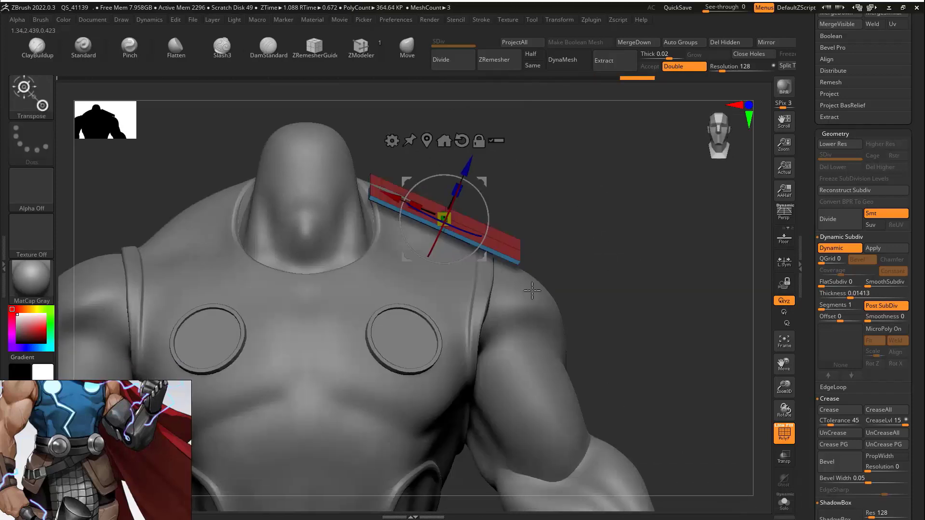
# Step: Bend the strip's front end down over the shoulder and upper chest with the Move brush
pyautogui.press('q')
pyautogui.moveTo(367, 206); pyautogui.dragTo(369, 200)
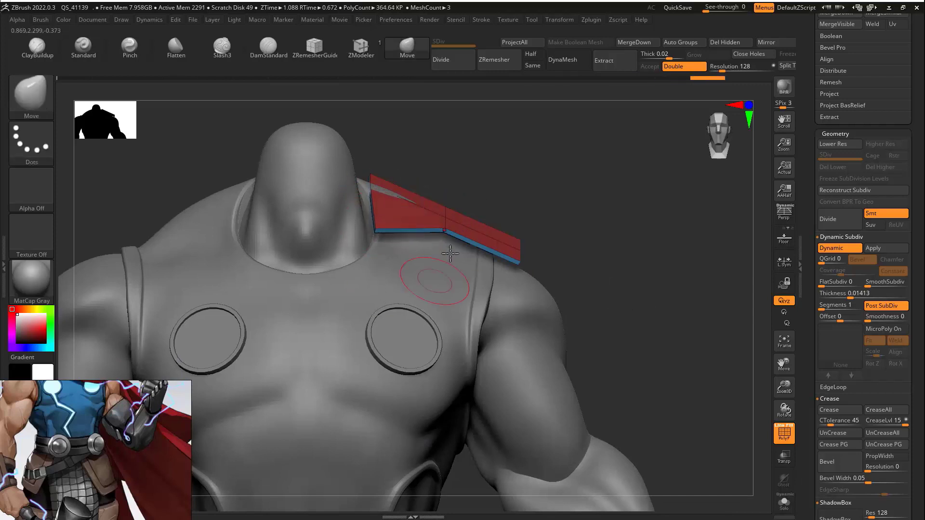
pyautogui.moveTo(372, 449); pyautogui.dragTo(537, 225, button='right')
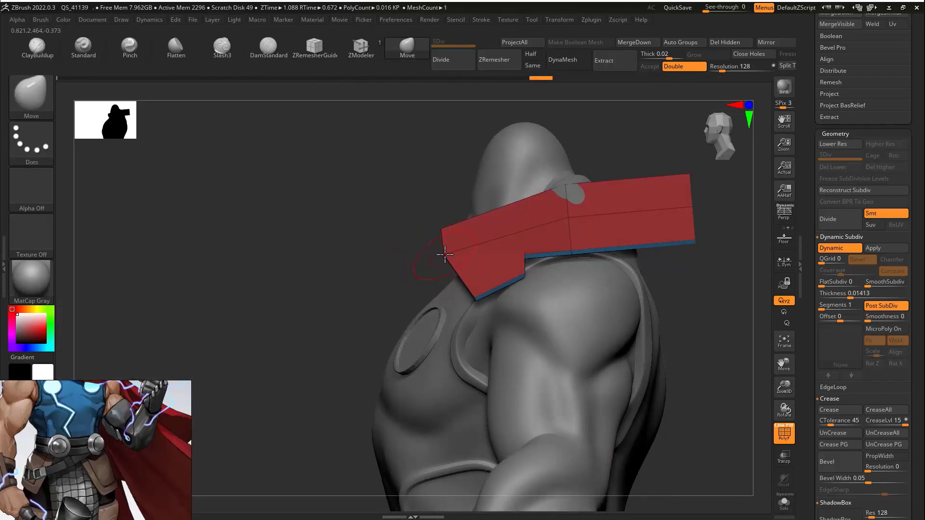
pyautogui.moveTo(532, 362); pyautogui.dragTo(584, 299, button='right')
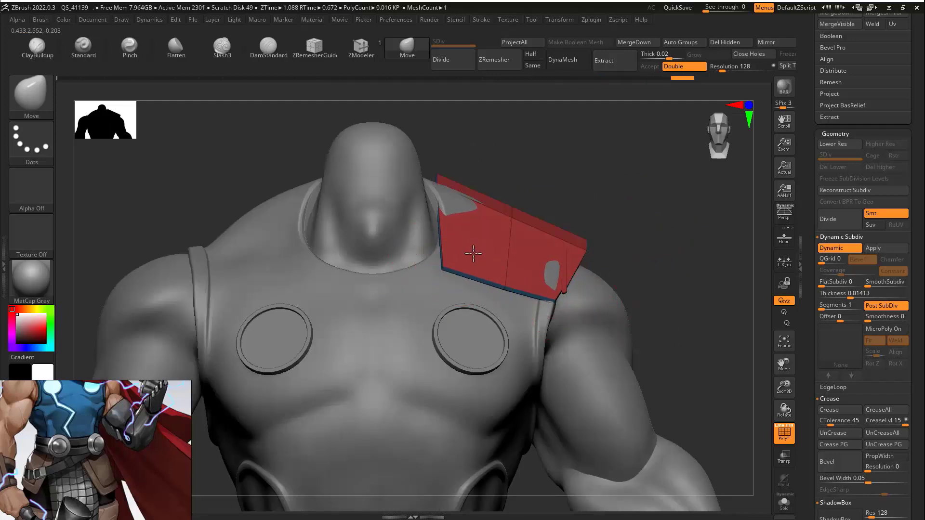
pyautogui.moveTo(474, 254); pyautogui.dragTo(535, 369, button='right')
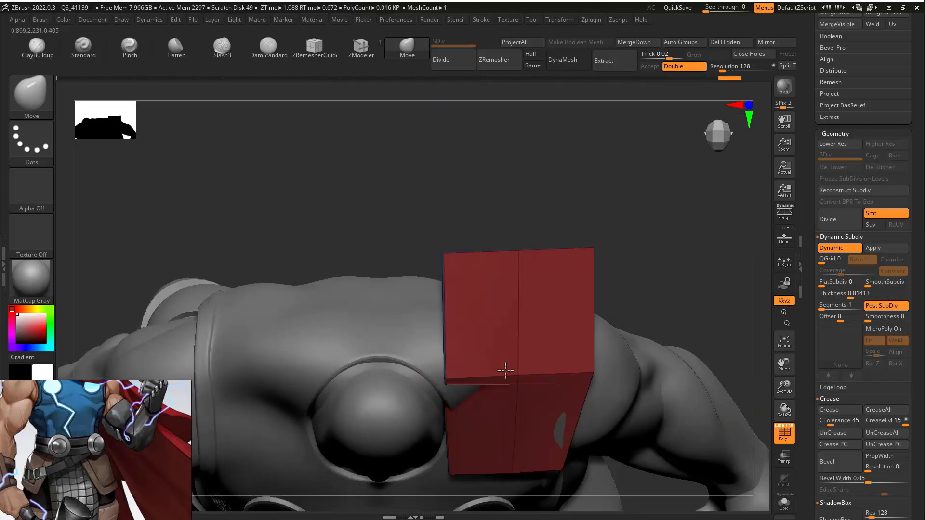
pyautogui.moveTo(424, 360)
pyautogui.mouseDown(button='right')
pyautogui.moveTo(634, 192)
pyautogui.moveTo(550, 287)
pyautogui.moveTo(646, 241)
pyautogui.moveTo(582, 189)
pyautogui.moveTo(442, 194)
pyautogui.moveTo(566, 160)
pyautogui.mouseUp(button='right')
# Step: Mask the shoulder strip to isolate its rear end and rotate that end down toward the upper back
pyautogui.keyDown('ctrl'); pyautogui.moveTo(569, 162); pyautogui.dragTo(611, 241); pyautogui.keyUp('ctrl')
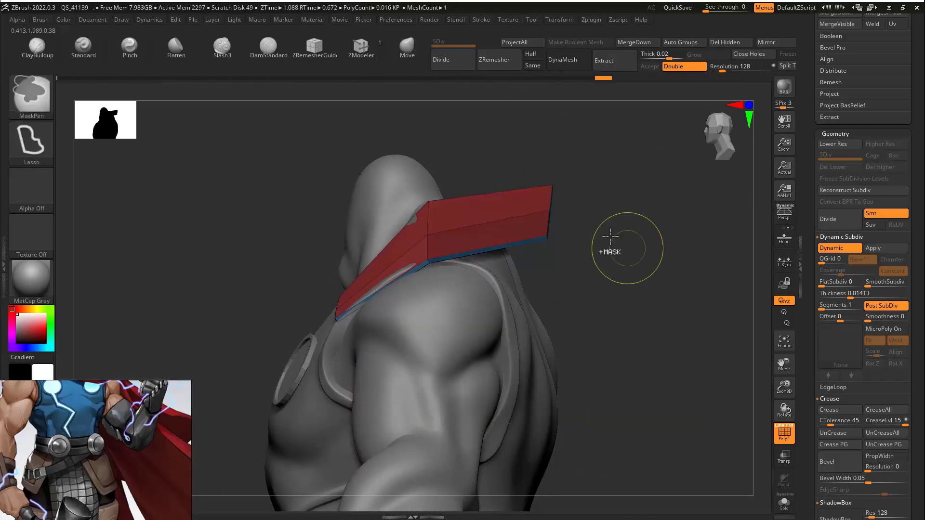
pyautogui.keyDown('ctrl'); pyautogui.moveTo(583, 143); pyautogui.dragTo(677, 219); pyautogui.keyUp('ctrl')
pyautogui.press('w')
pyautogui.moveTo(616, 212); pyautogui.dragTo(651, 191, button='right')
pyautogui.keyDown('alt'); pyautogui.click(593, 188); pyautogui.keyUp('alt')
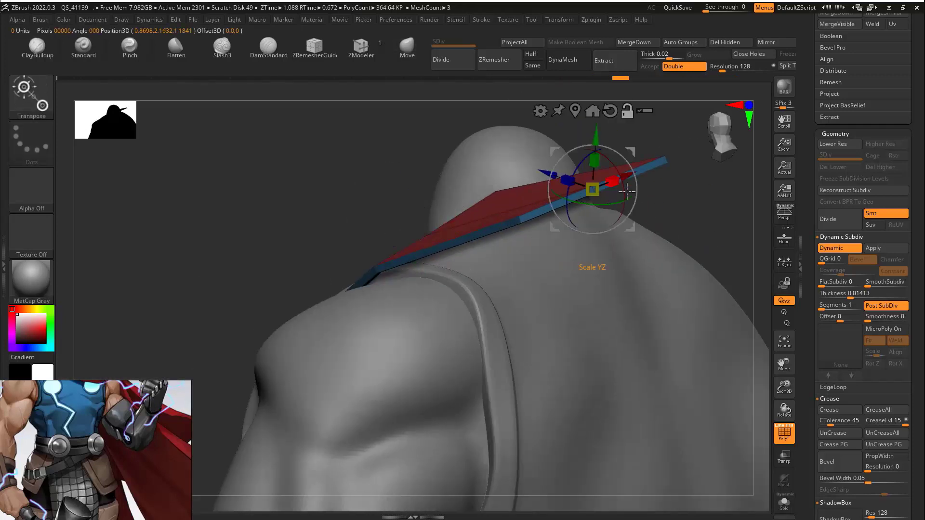
pyautogui.moveTo(620, 159); pyautogui.dragTo(640, 213)
# Step: Check the strip's fit around the shoulder and back, refine its masking, and turn off its dynamic subdivision
pyautogui.moveTo(694, 171); pyautogui.dragTo(542, 272, button='right')
pyautogui.moveTo(542, 272)
pyautogui.mouseDown(button='right')
pyautogui.moveTo(613, 218)
pyautogui.moveTo(729, 186)
pyautogui.moveTo(549, 270)
pyautogui.mouseUp(button='right')
pyautogui.keyDown('ctrl'); pyautogui.moveTo(550, 270); pyautogui.dragTo(495, 293, button='right'); pyautogui.keyUp('ctrl')
pyautogui.moveTo(440, 253); pyautogui.dragTo(489, 280, button='right')
pyautogui.moveTo(501, 210)
pyautogui.mouseDown(button='right')
pyautogui.moveTo(537, 221)
pyautogui.moveTo(511, 245)
pyautogui.moveTo(541, 262)
pyautogui.moveTo(507, 288)
pyautogui.mouseUp(button='right')
pyautogui.keyDown('ctrl'); pyautogui.moveTo(507, 288); pyautogui.dragTo(541, 291); pyautogui.keyUp('ctrl')
pyautogui.keyDown('alt'); pyautogui.moveTo(569, 246); pyautogui.dragTo(589, 306, button='right'); pyautogui.keyUp('alt')
pyautogui.moveTo(589, 306)
pyautogui.mouseDown(button='right')
pyautogui.moveTo(514, 283)
pyautogui.moveTo(590, 236)
pyautogui.mouseUp(button='right')
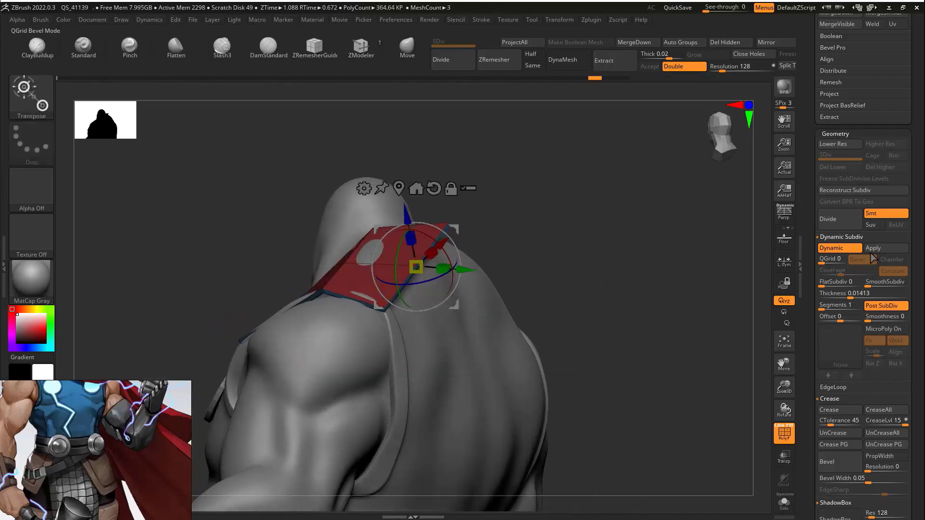
pyautogui.hotkey('shift', 'd')
pyautogui.moveTo(523, 224)
pyautogui.mouseDown(button='right')
pyautogui.moveTo(545, 233)
pyautogui.moveTo(556, 260)
pyautogui.moveTo(586, 270)
pyautogui.mouseUp(button='right')
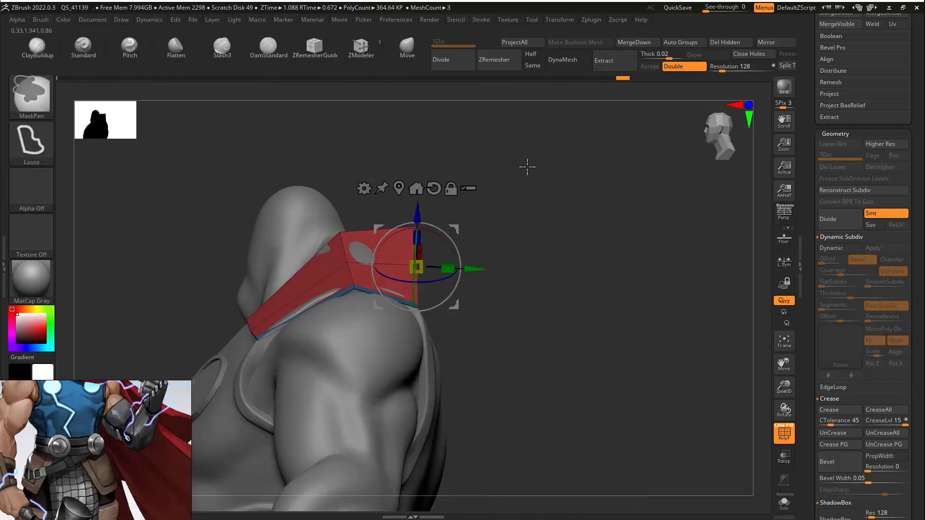
# Step: Extend the shoulder strip's rear end across the upper back, rotating and moving the new section close to the body
pyautogui.moveTo(528, 269); pyautogui.dragTo(514, 283, button='right')
pyautogui.moveTo(456, 252); pyautogui.dragTo(567, 269)
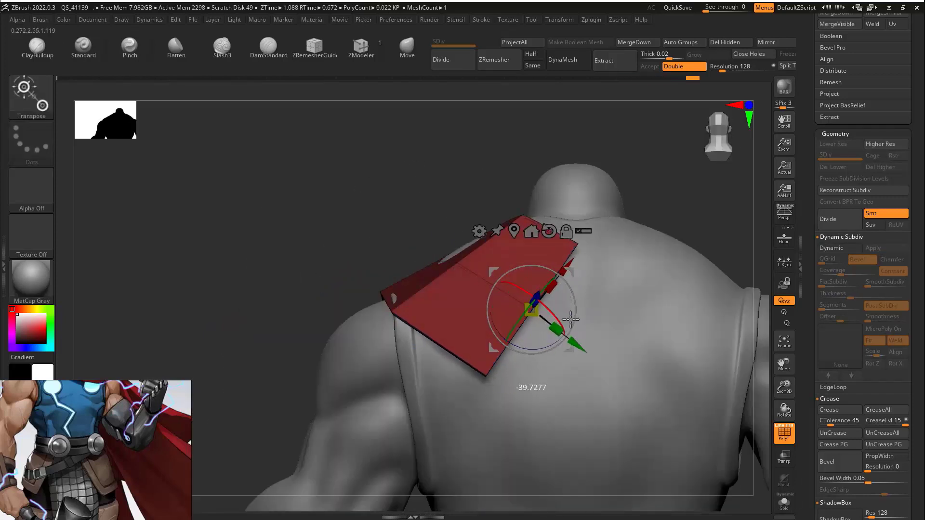
pyautogui.moveTo(577, 324); pyautogui.dragTo(640, 256)
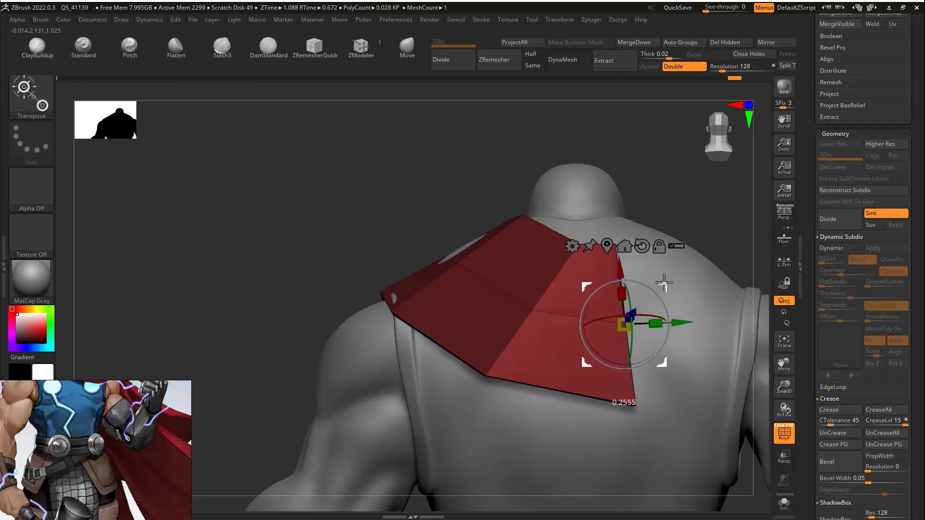
pyautogui.moveTo(664, 283); pyautogui.dragTo(544, 393, button='right')
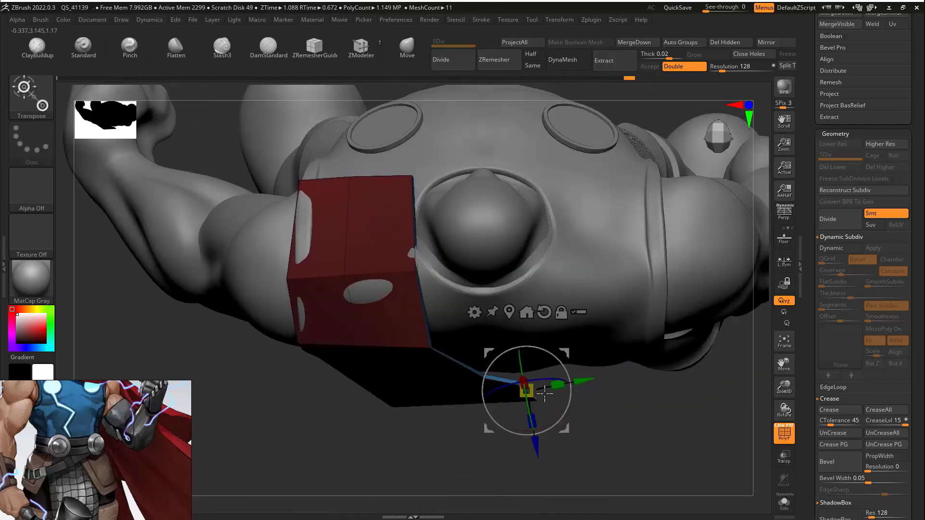
pyautogui.moveTo(535, 446); pyautogui.dragTo(533, 413)
pyautogui.moveTo(547, 412); pyautogui.dragTo(595, 289, button='right')
pyautogui.moveTo(527, 379); pyautogui.dragTo(527, 379)
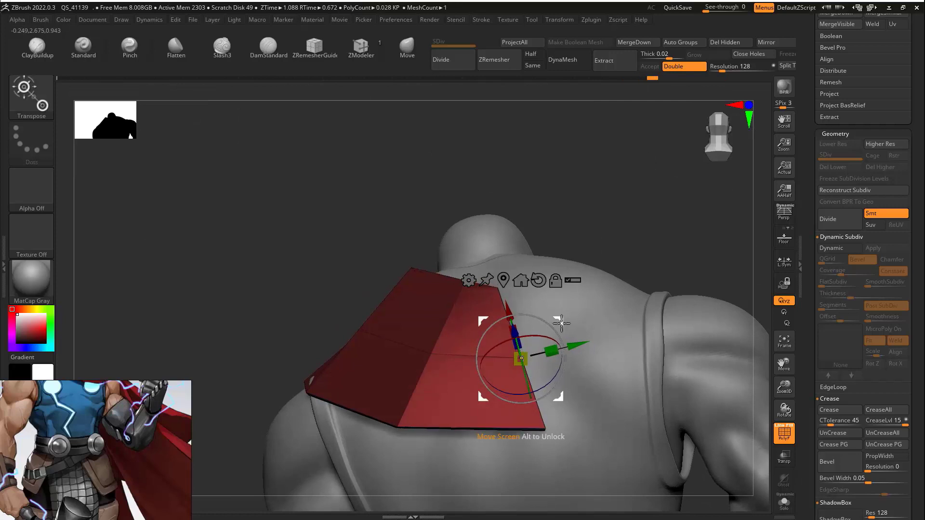
# Step: Extend the strip from the upper back onto the right shoulder and angle its end along the shoulder's slope
pyautogui.moveTo(562, 323); pyautogui.dragTo(617, 294, button='right')
pyautogui.moveTo(616, 294); pyautogui.dragTo(622, 287)
pyautogui.moveTo(624, 303); pyautogui.dragTo(637, 287, button='right')
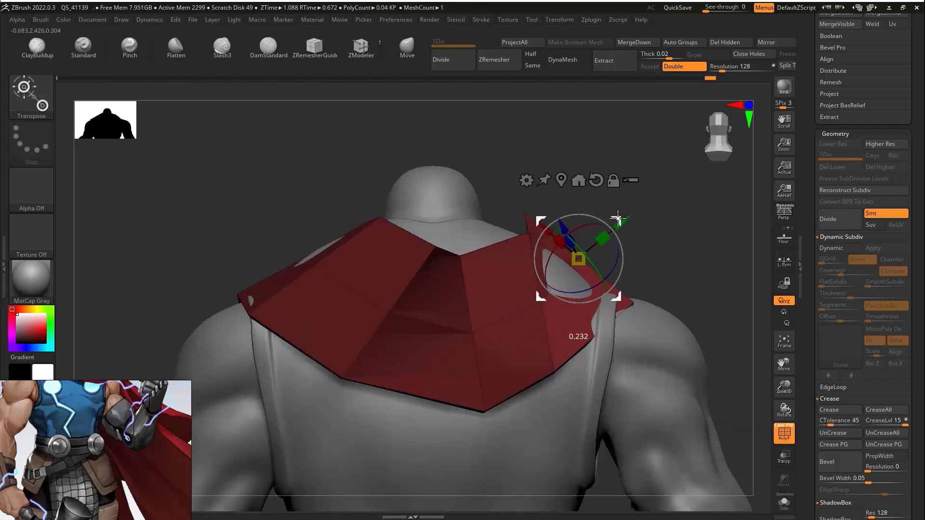
pyautogui.moveTo(617, 218); pyautogui.dragTo(610, 245)
pyautogui.moveTo(628, 230); pyautogui.dragTo(535, 227, button='right')
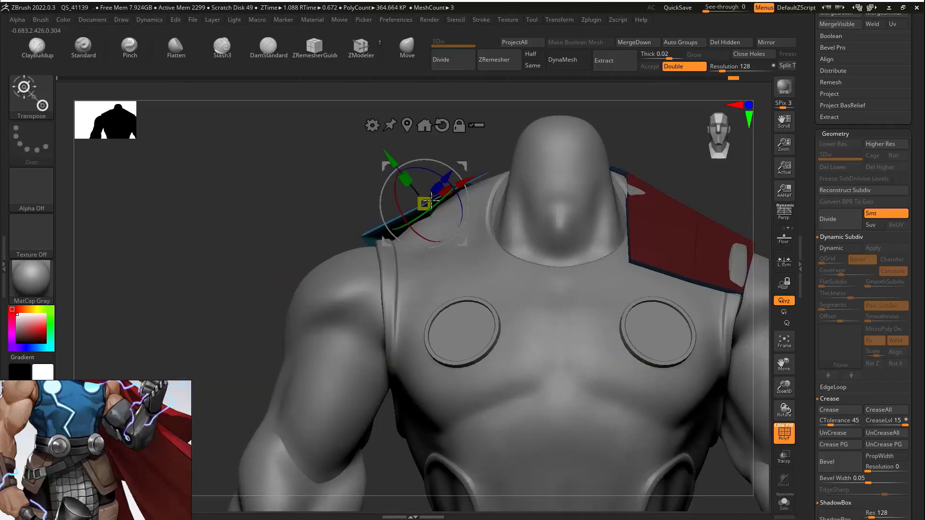
# Step: Extend the strip over the right shoulder to the front and rotate its end down toward the chest
pyautogui.keyDown('ctrl'); pyautogui.moveTo(464, 167); pyautogui.dragTo(496, 237); pyautogui.keyUp('ctrl')
pyautogui.moveTo(496, 237); pyautogui.dragTo(555, 293, button='right')
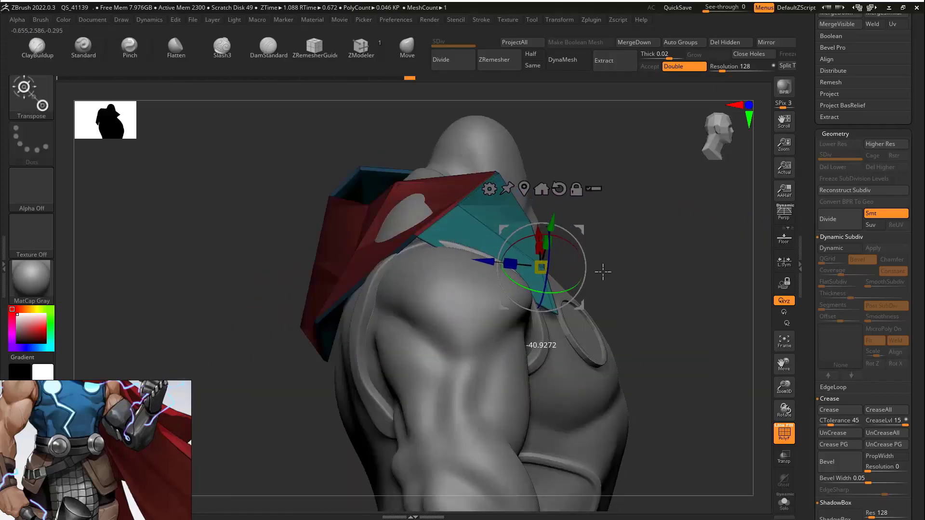
pyautogui.moveTo(603, 272); pyautogui.dragTo(603, 275)
pyautogui.moveTo(619, 279); pyautogui.dragTo(306, 227, button='right')
# Step: Extend the strip's front end across the upper chest and turn it toward the character's left side
pyautogui.keyDown('ctrl'); pyautogui.moveTo(335, 268); pyautogui.dragTo(418, 328); pyautogui.keyUp('ctrl')
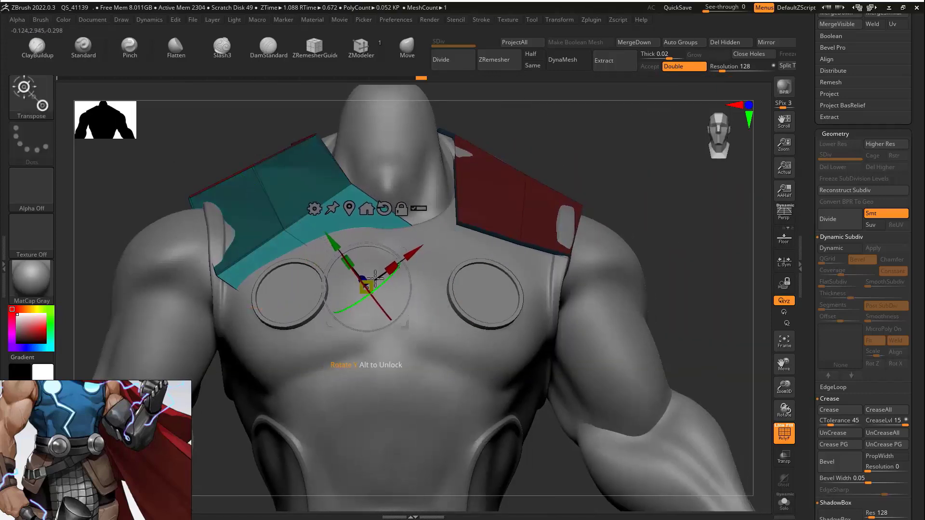
pyautogui.moveTo(376, 278); pyautogui.dragTo(368, 312)
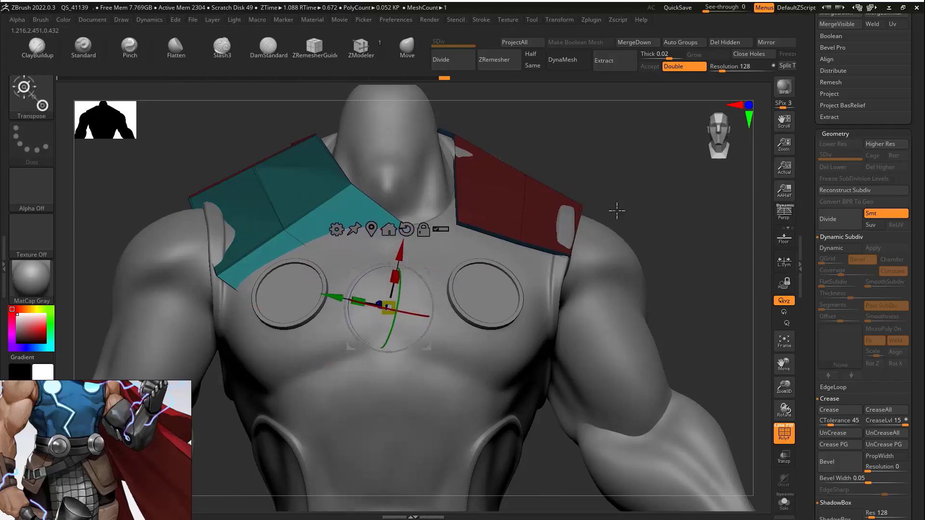
pyautogui.moveTo(616, 210)
pyautogui.mouseDown(button='right')
pyautogui.moveTo(494, 288)
pyautogui.moveTo(612, 241)
pyautogui.moveTo(626, 219)
pyautogui.mouseUp(button='right')
pyautogui.moveTo(484, 302); pyautogui.dragTo(473, 295)
# Step: Add further sections from the middle of the chest to its left side, in front of the first shoulder layer
pyautogui.keyDown('ctrl'); pyautogui.moveTo(488, 276); pyautogui.dragTo(540, 208); pyautogui.keyUp('ctrl')
pyautogui.moveTo(542, 219); pyautogui.dragTo(586, 219)
pyautogui.moveTo(619, 165); pyautogui.dragTo(544, 198, button='right')
pyautogui.keyDown('ctrl'); pyautogui.moveTo(491, 309); pyautogui.dragTo(490, 283); pyautogui.keyUp('ctrl')
pyautogui.moveTo(578, 250); pyautogui.dragTo(487, 284, button='right')
pyautogui.moveTo(490, 282); pyautogui.dragTo(569, 314)
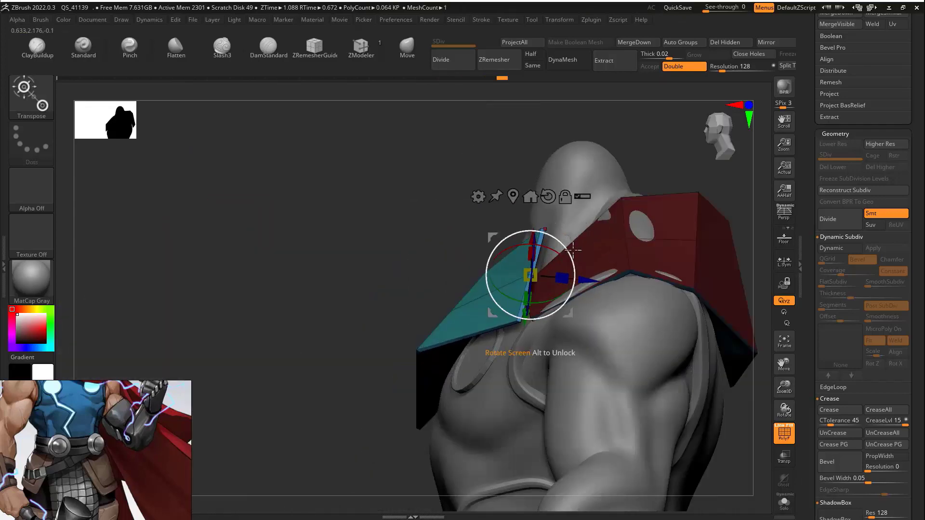
# Step: Rotate and move the strip's end up over the left shoulder so it overlaps the first layer
pyautogui.moveTo(573, 249); pyautogui.dragTo(670, 194)
pyautogui.moveTo(627, 207); pyautogui.dragTo(675, 192, button='right')
pyautogui.moveTo(616, 180); pyautogui.dragTo(395, 188, button='right')
pyautogui.moveTo(677, 160); pyautogui.dragTo(697, 170)
pyautogui.keyDown('alt'); pyautogui.moveTo(561, 212); pyautogui.dragTo(426, 193, button='right'); pyautogui.keyUp('alt')
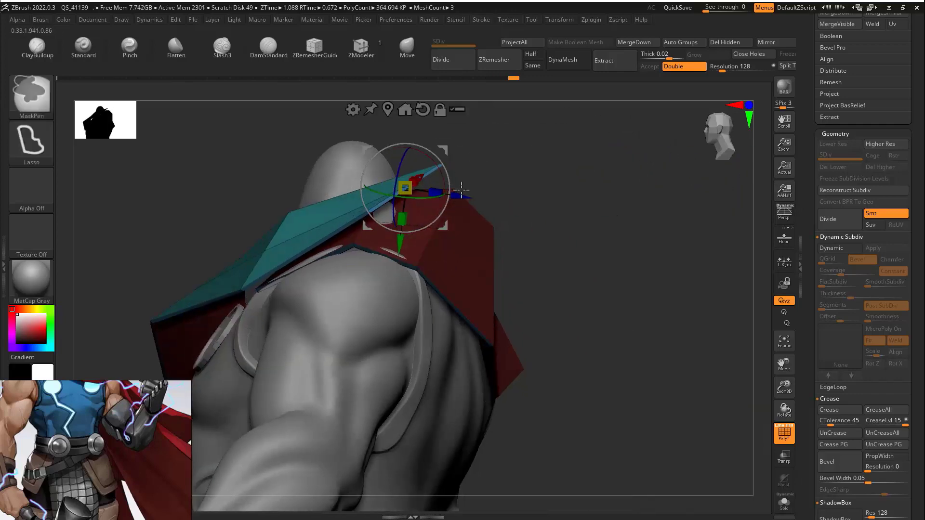
# Step: Extend the strip behind the left shoulder and bend its new end downward behind the back
pyautogui.keyDown('ctrl'); pyautogui.moveTo(458, 193); pyautogui.dragTo(532, 203); pyautogui.keyUp('ctrl')
pyautogui.moveTo(515, 162); pyautogui.dragTo(589, 266)
pyautogui.hotkey('ctrl', 'z')
pyautogui.moveTo(590, 266); pyautogui.dragTo(570, 164, button='right')
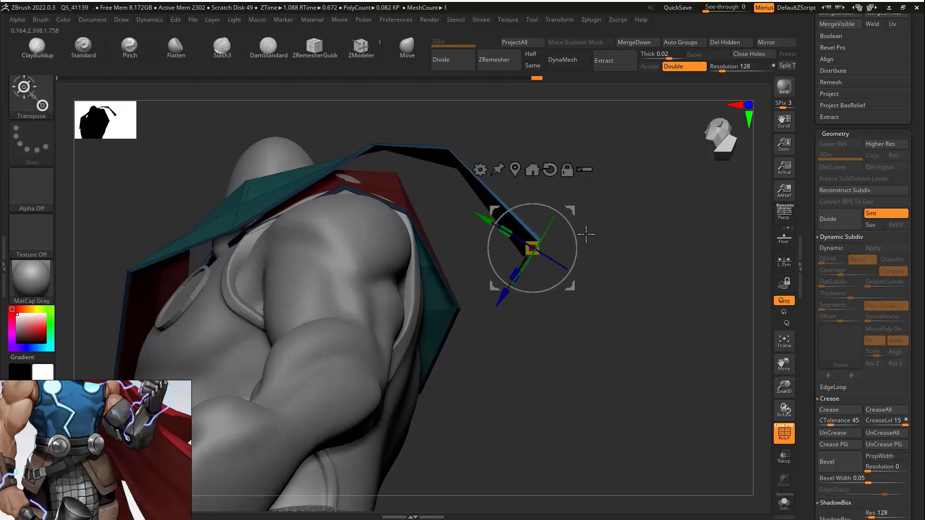
pyautogui.moveTo(586, 235); pyautogui.dragTo(591, 377)
pyautogui.moveTo(638, 355); pyautogui.dragTo(482, 294, button='right')
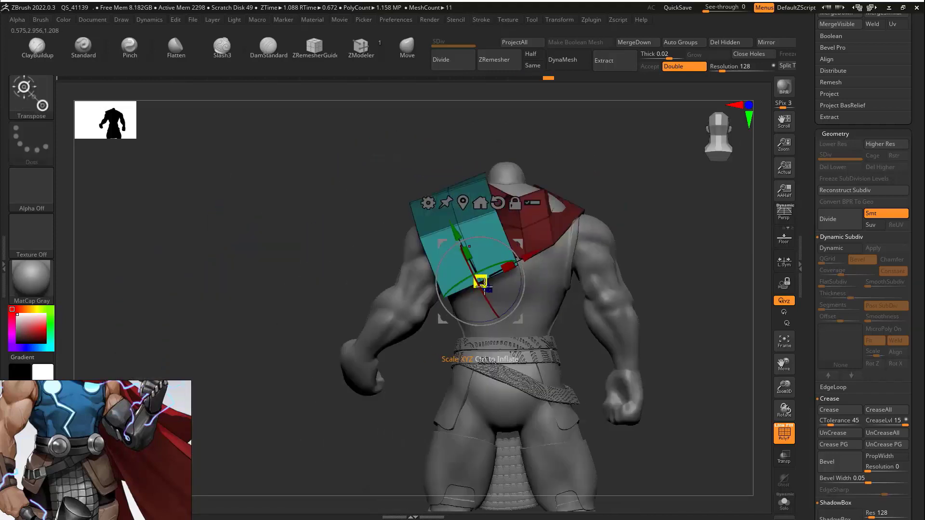
# Step: Extend the strip down the back in two more sections, widening them into a cape that reaches the legs
pyautogui.keyDown('ctrl'); pyautogui.moveTo(461, 241); pyautogui.dragTo(522, 353); pyautogui.keyUp('ctrl')
pyautogui.moveTo(565, 380); pyautogui.dragTo(596, 379)
pyautogui.keyDown('ctrl'); pyautogui.moveTo(513, 345); pyautogui.dragTo(556, 425); pyautogui.keyUp('ctrl')
pyautogui.moveTo(607, 462); pyautogui.dragTo(621, 456)
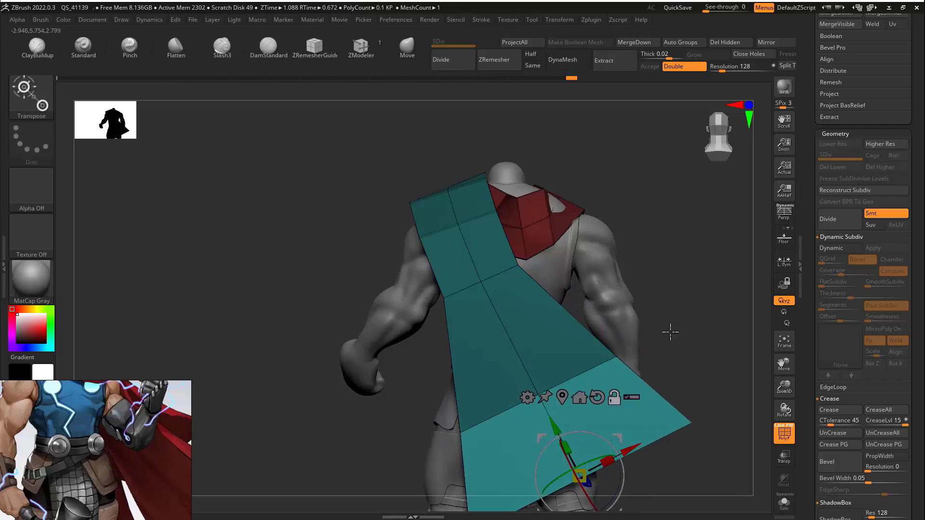
pyautogui.keyDown('alt'); pyautogui.moveTo(671, 331); pyautogui.dragTo(622, 228, button='right'); pyautogui.keyUp('alt')
# Step: Shift the cape's lower cross edge upward and adjust the strip's shape around the shoulders with the Move brush
pyautogui.click(408, 47)
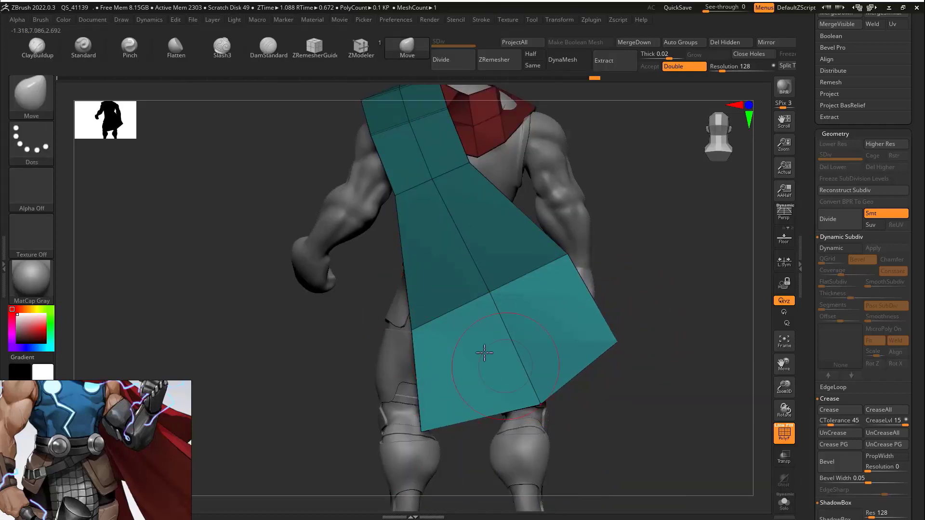
pyautogui.hotkey('ctrl', 'shift', 'a')
pyautogui.moveTo(413, 329); pyautogui.dragTo(410, 311)
pyautogui.moveTo(490, 293); pyautogui.dragTo(482, 274)
pyautogui.moveTo(567, 255); pyautogui.dragTo(551, 240)
pyautogui.moveTo(341, 270)
pyautogui.keyDown('alt'); pyautogui.mouseDown(button='right')
pyautogui.moveTo(318, 360)
pyautogui.moveTo(533, 247)
pyautogui.moveTo(496, 317)
pyautogui.moveTo(313, 260)
pyautogui.mouseUp(button='right'); pyautogui.keyUp('alt')
pyautogui.moveTo(248, 175); pyautogui.dragTo(234, 188)
pyautogui.hotkey('ctrl', 'z')
pyautogui.moveTo(341, 206)
pyautogui.keyDown('alt'); pyautogui.mouseDown(button='right')
pyautogui.moveTo(442, 216)
pyautogui.moveTo(609, 175)
pyautogui.moveTo(320, 254)
pyautogui.mouseUp(button='right'); pyautogui.keyUp('alt')
pyautogui.moveTo(312, 250); pyautogui.dragTo(324, 262)
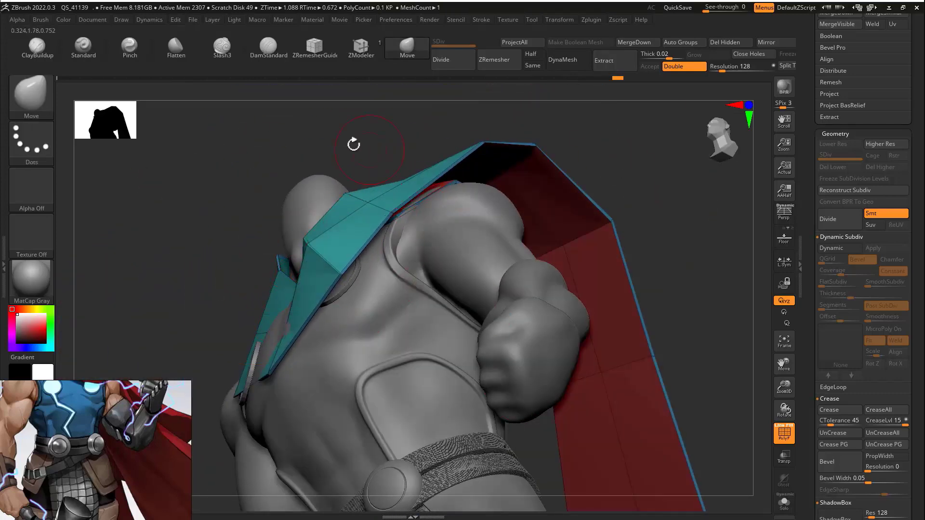
# Step: Hide the cape's teal surface and blue edge polygroups and delete them, keeping only the red single-layer surface
pyautogui.moveTo(354, 145); pyautogui.dragTo(504, 243, button='right')
pyautogui.keyDown('ctrl'); pyautogui.keyDown('shift'); pyautogui.click(506, 245); pyautogui.keyUp('shift'); pyautogui.keyUp('ctrl')
pyautogui.moveTo(577, 188)
pyautogui.keyDown('alt'); pyautogui.mouseDown(button='right')
pyautogui.moveTo(654, 148)
pyautogui.moveTo(652, 135)
pyautogui.mouseUp(button='right'); pyautogui.keyUp('alt')
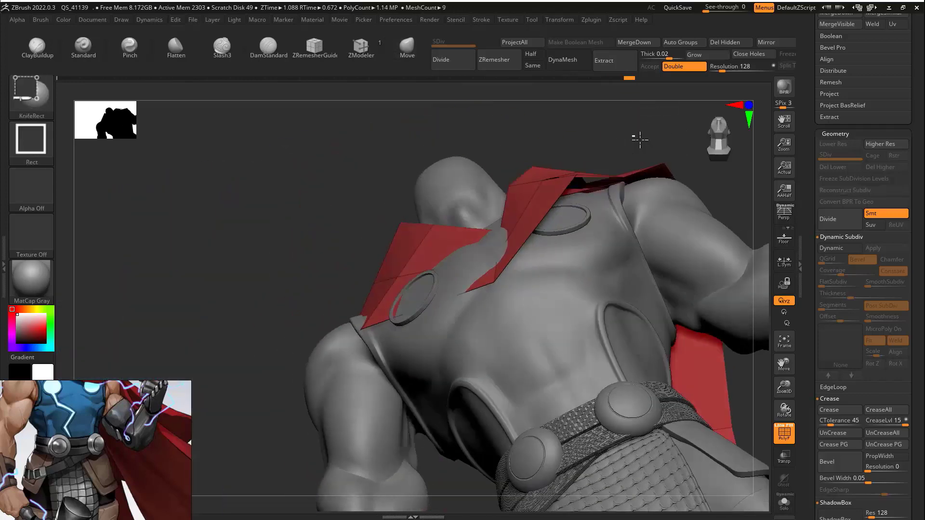
pyautogui.hotkey('ctrl', 'z')
pyautogui.keyDown('ctrl'); pyautogui.keyDown('shift'); pyautogui.click(47, 110); pyautogui.keyUp('shift'); pyautogui.keyUp('ctrl')
pyautogui.keyDown('ctrl'); pyautogui.keyDown('shift'); pyautogui.click(448, 159); pyautogui.keyUp('shift'); pyautogui.keyUp('ctrl')
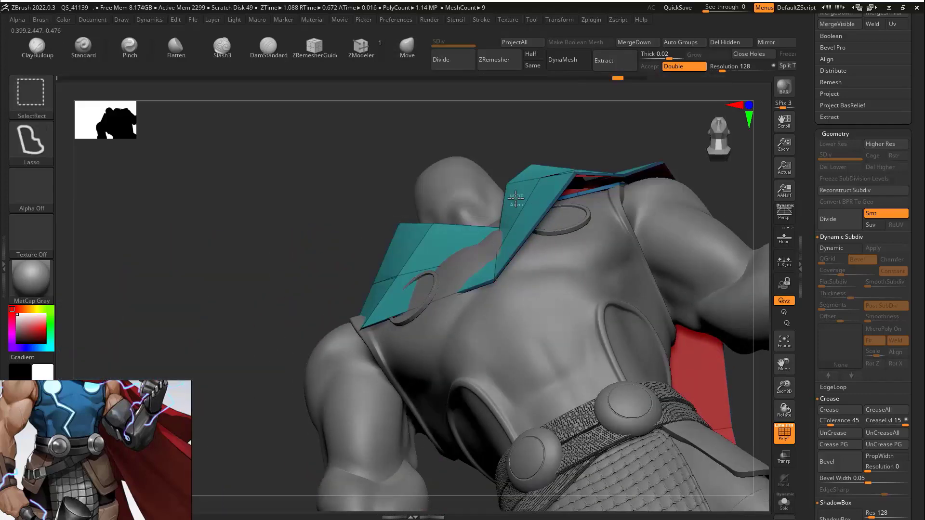
pyautogui.keyDown('ctrl'); pyautogui.keyDown('shift'); pyautogui.click(520, 199); pyautogui.keyUp('shift'); pyautogui.keyUp('ctrl')
pyautogui.keyDown('ctrl'); pyautogui.keyDown('shift'); pyautogui.moveTo(598, 150); pyautogui.dragTo(615, 159); pyautogui.keyUp('shift'); pyautogui.keyUp('ctrl')
pyautogui.click(730, 43)
# Step: Adjust the cape's front with the Move brush and turn on Dynamic Subdiv with a thickness of 0.01413
pyautogui.moveTo(675, 125); pyautogui.dragTo(578, 214, button='right')
pyautogui.moveTo(578, 213); pyautogui.dragTo(511, 296)
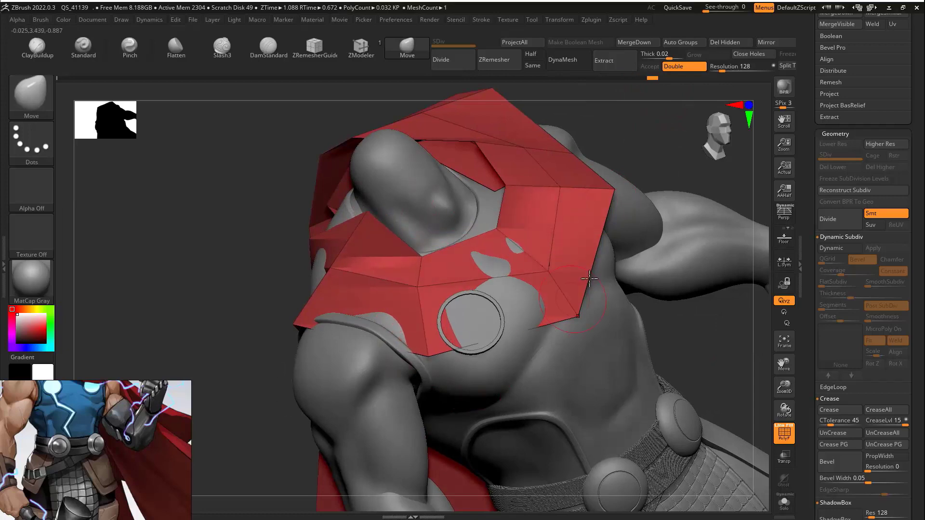
pyautogui.click(833, 248)
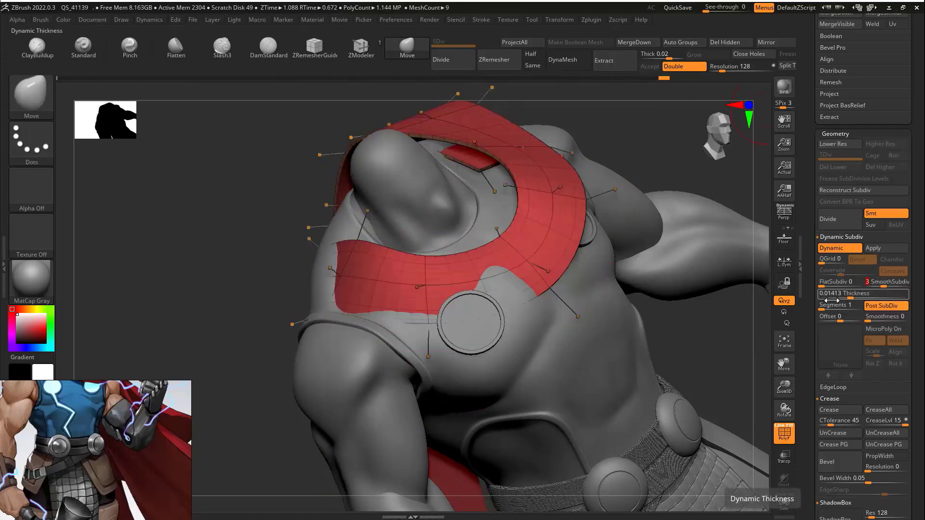
# Step: Reshape the cape over the upper back and right shoulder with the Move brush, pulling its inner edge up toward the neck
pyautogui.moveTo(602, 159); pyautogui.dragTo(669, 169, button='right')
pyautogui.moveTo(510, 186); pyautogui.dragTo(434, 202, button='right')
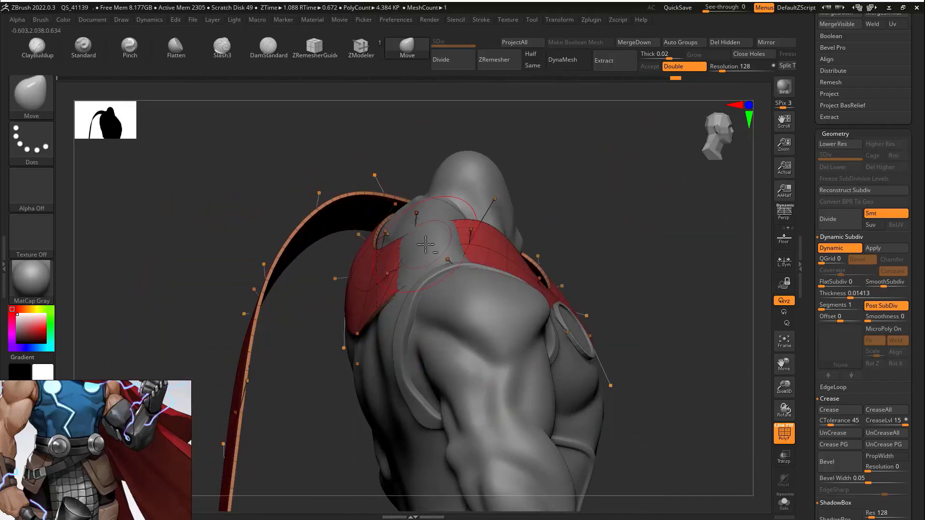
pyautogui.moveTo(629, 202); pyautogui.dragTo(585, 206, button='right')
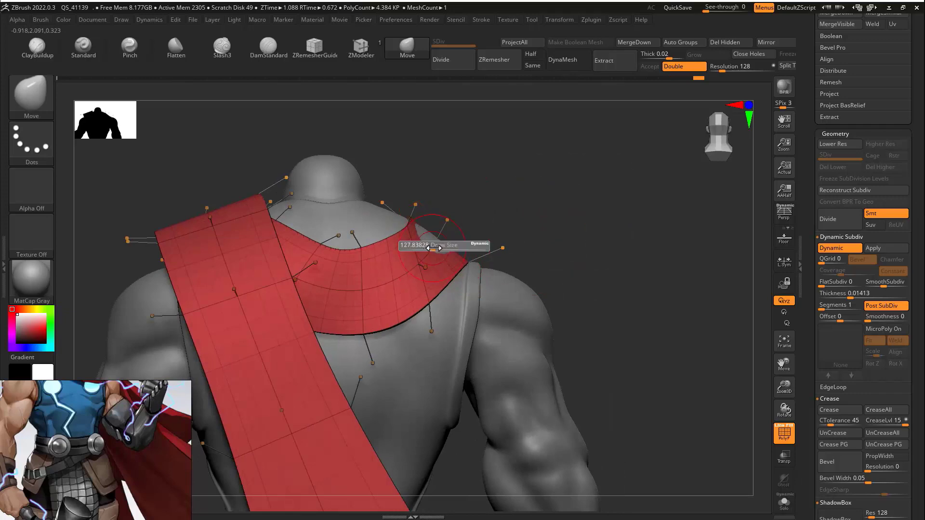
pyautogui.moveTo(424, 244); pyautogui.dragTo(51, 102, button='right')
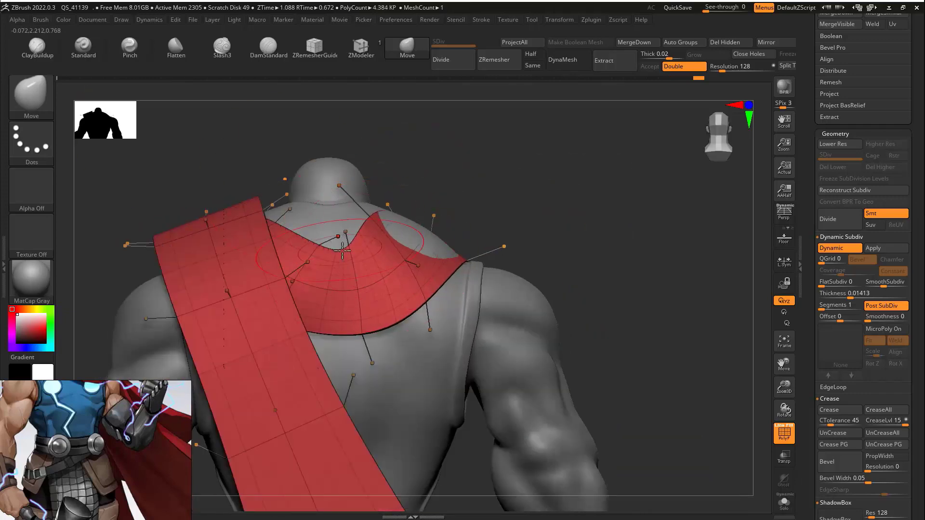
pyautogui.moveTo(352, 230); pyautogui.dragTo(351, 168)
pyautogui.moveTo(460, 199); pyautogui.dragTo(260, 121, button='right')
# Step: Pull the cape's front layer over the chest and left shoulder with the Move brush to form a smooth, broad collar
pyautogui.moveTo(304, 289); pyautogui.dragTo(291, 265)
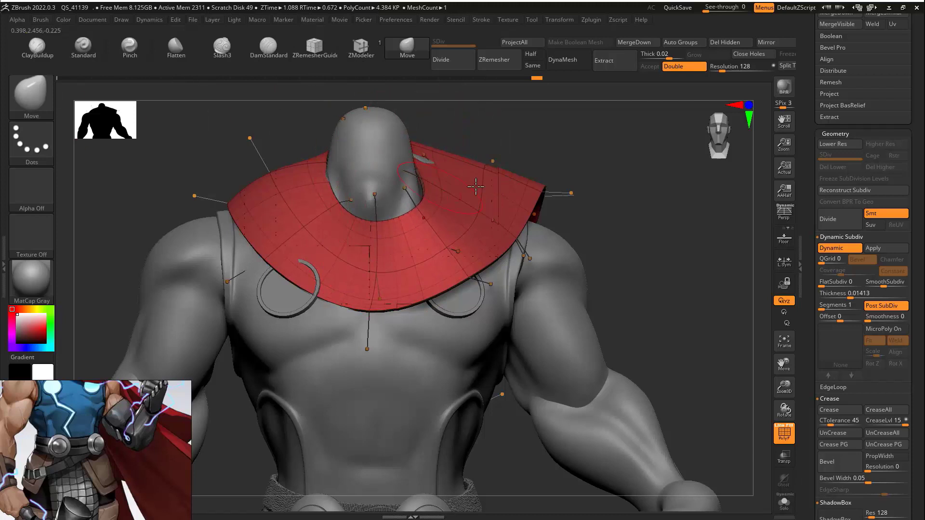
pyautogui.moveTo(500, 308); pyautogui.dragTo(491, 300)
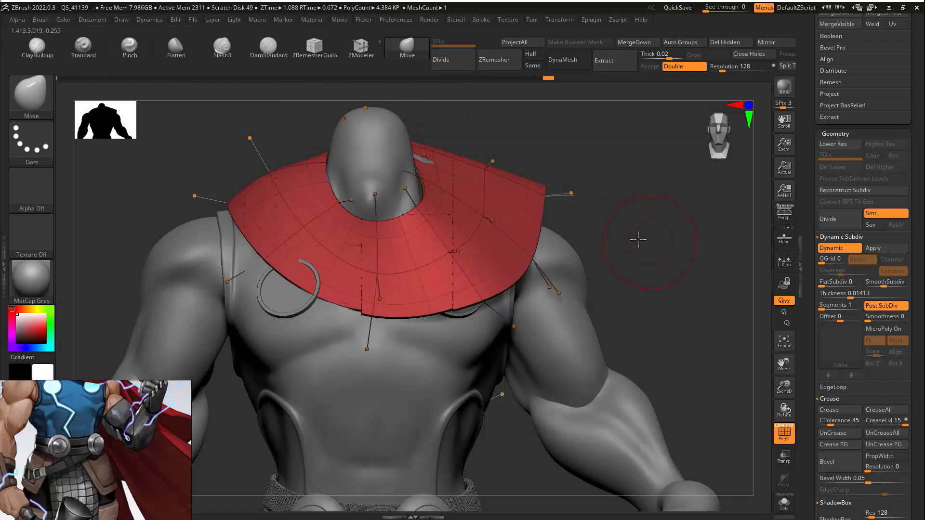
pyautogui.moveTo(638, 239); pyautogui.dragTo(340, 288)
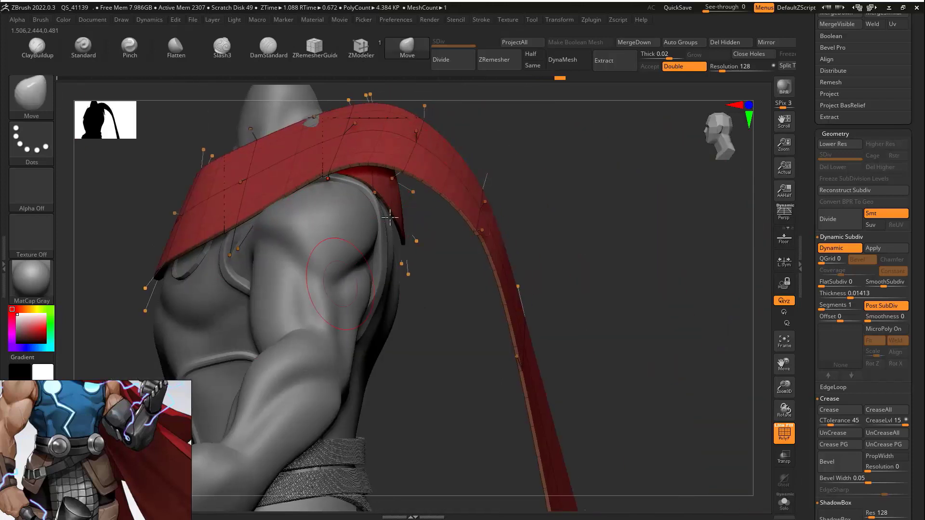
pyautogui.moveTo(383, 206); pyautogui.dragTo(291, 434)
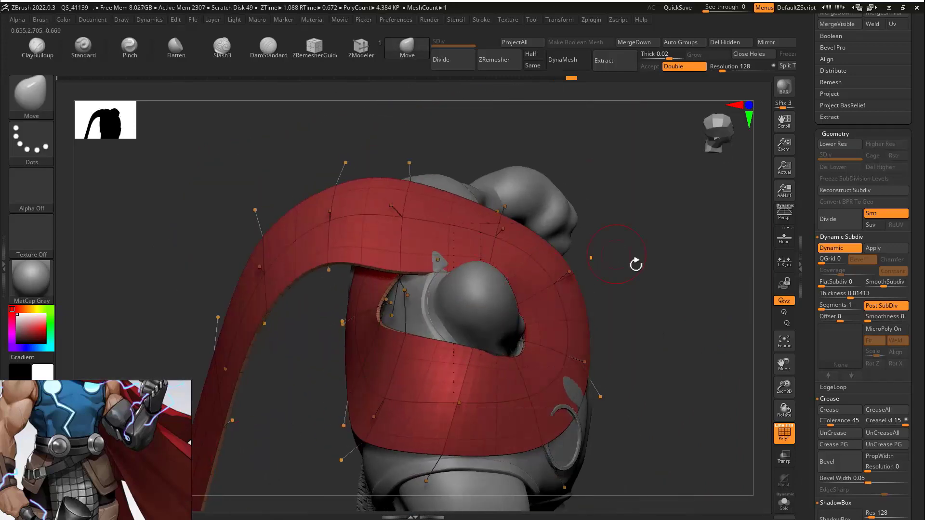
pyautogui.moveTo(636, 264); pyautogui.dragTo(373, 306)
pyautogui.moveTo(473, 359); pyautogui.dragTo(320, 364)
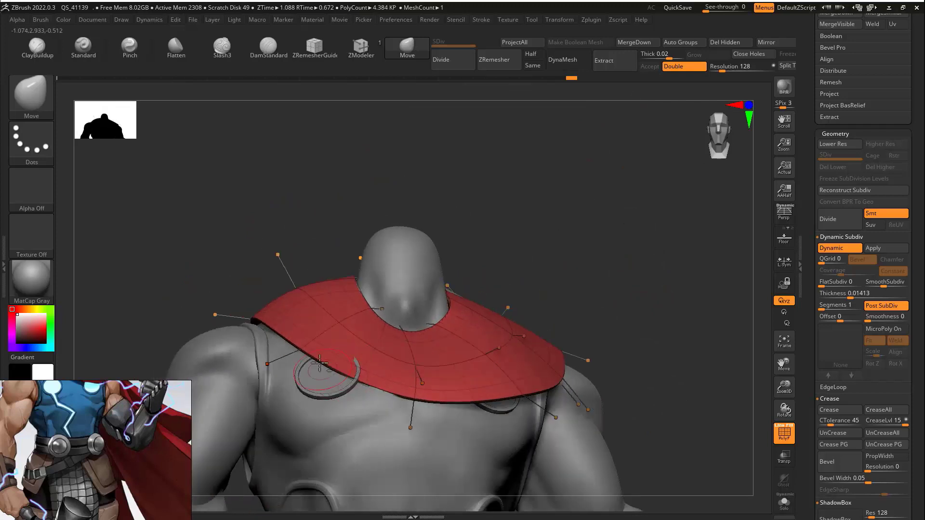
# Step: Refine the front collar from low side angles with the Move brush so it follows the chest and left shoulder
pyautogui.moveTo(264, 303); pyautogui.dragTo(326, 375, button='right')
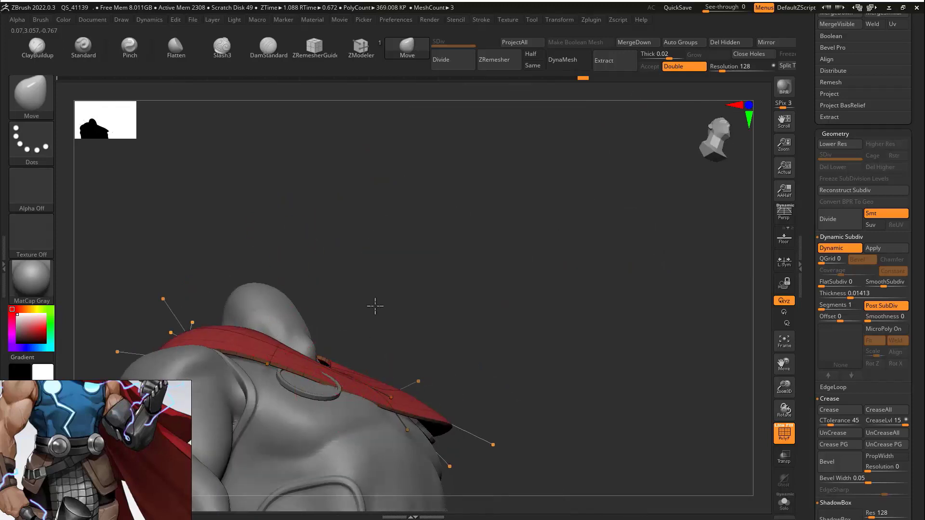
pyautogui.moveTo(360, 285); pyautogui.dragTo(391, 329)
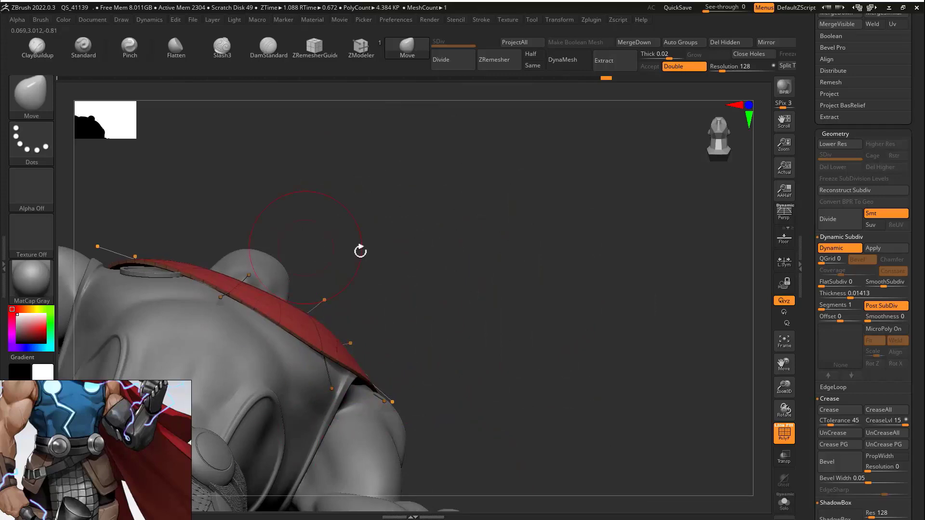
pyautogui.moveTo(360, 251); pyautogui.dragTo(344, 303)
pyautogui.moveTo(453, 195); pyautogui.dragTo(413, 154, button='right')
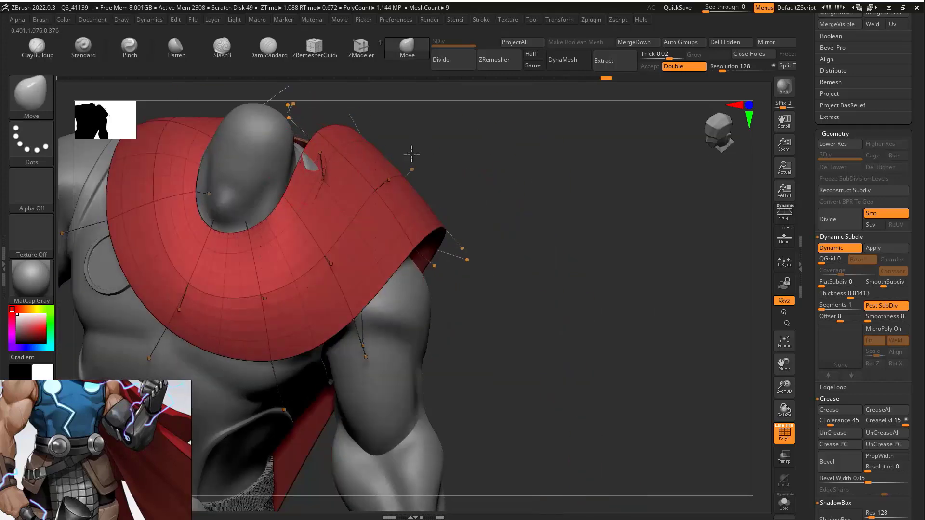
# Step: Adjust the overlap behind the left shoulder and neck with the Move brush, bringing the under layer closer to the hanging cape
pyautogui.moveTo(287, 118); pyautogui.dragTo(326, 191, button='right')
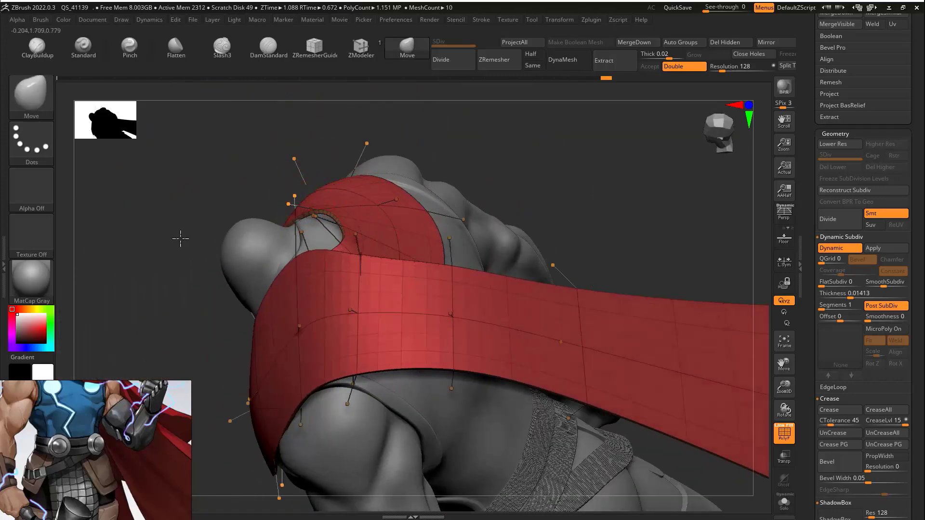
pyautogui.moveTo(180, 238); pyautogui.dragTo(341, 182, button='right')
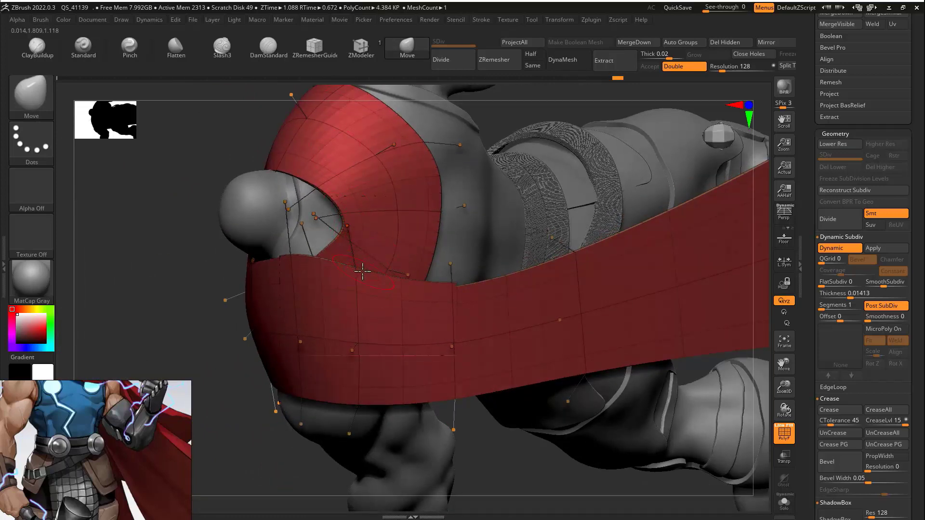
pyautogui.moveTo(355, 278); pyautogui.dragTo(338, 306, button='right')
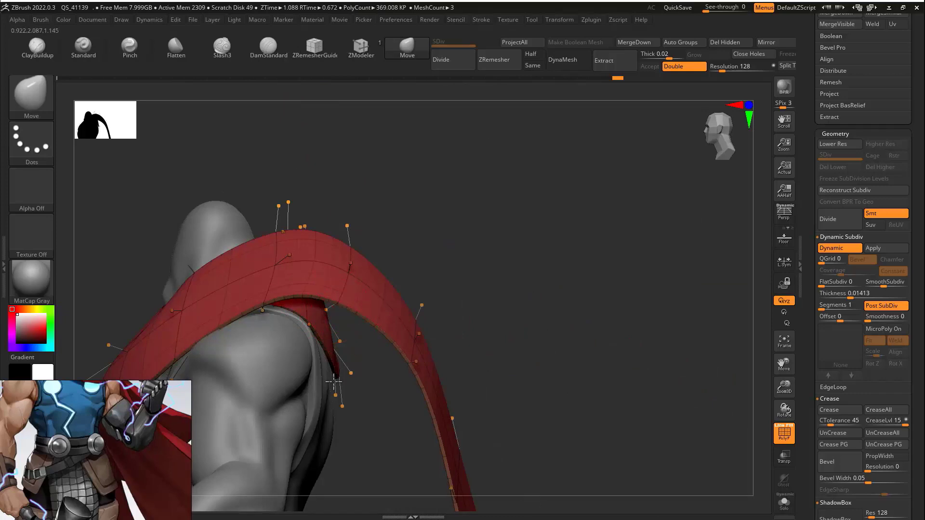
pyautogui.moveTo(335, 359); pyautogui.dragTo(331, 309, button='right')
pyautogui.moveTo(328, 310); pyautogui.dragTo(300, 319)
pyautogui.moveTo(300, 319); pyautogui.dragTo(448, 171, button='right')
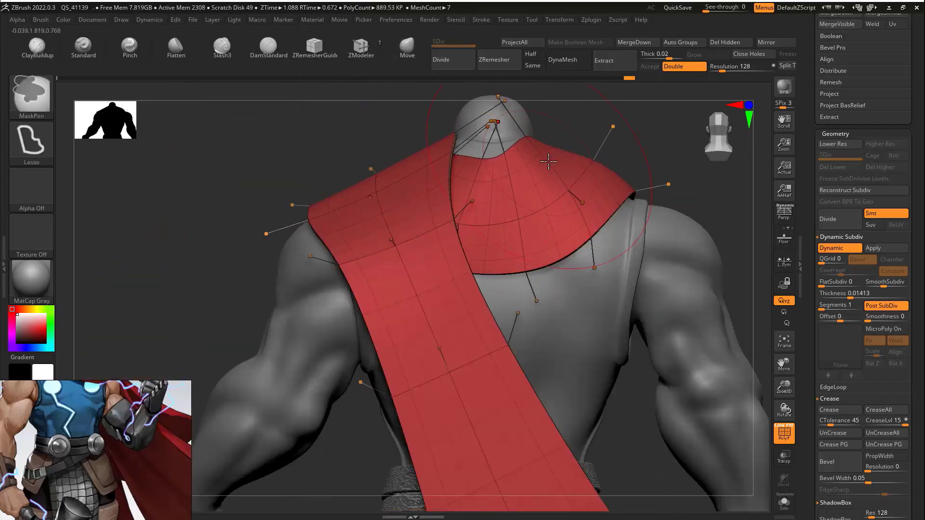
# Step: Widen the hanging cape across the back with the Move brush, pulling both side edges outward down to the thighs
pyautogui.moveTo(548, 162); pyautogui.dragTo(499, 124, button='right')
pyautogui.keyDown('ctrl'); pyautogui.moveTo(499, 122); pyautogui.dragTo(539, 161); pyautogui.keyUp('ctrl')
pyautogui.hotkey('shift', 'd')
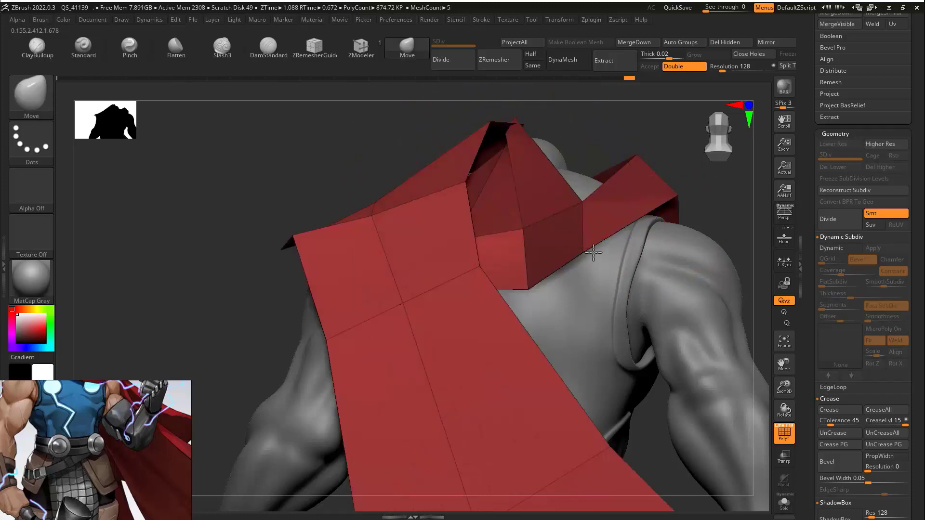
pyautogui.moveTo(466, 182); pyautogui.dragTo(514, 199)
pyautogui.keyDown('ctrl'); pyautogui.moveTo(521, 198); pyautogui.dragTo(510, 114, button='right'); pyautogui.keyUp('ctrl')
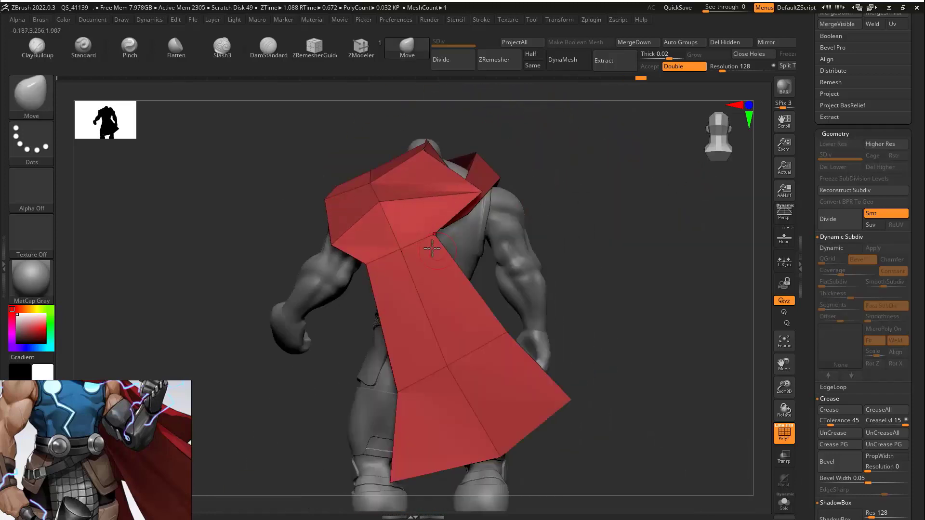
pyautogui.moveTo(473, 241); pyautogui.dragTo(513, 247)
pyautogui.moveTo(368, 265); pyautogui.dragTo(339, 289)
pyautogui.moveTo(507, 332); pyautogui.dragTo(536, 332)
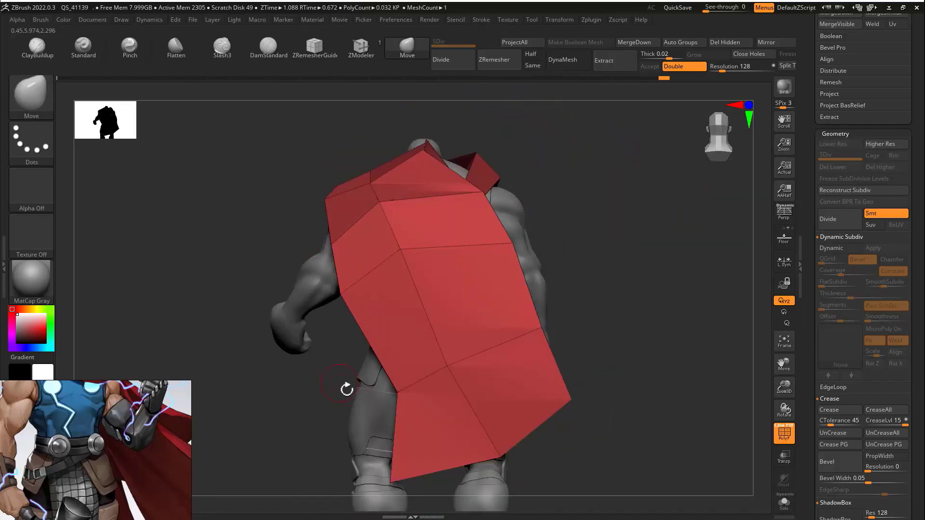
pyautogui.moveTo(397, 392); pyautogui.dragTo(368, 402)
# Step: Reshape the cape in profile with the Move brush, pulling its side edges apart and sweeping the lower end backward behind the legs
pyautogui.moveTo(255, 403)
pyautogui.mouseDown(button='right')
pyautogui.moveTo(285, 406)
pyautogui.moveTo(389, 295)
pyautogui.mouseUp(button='right')
pyautogui.press('s')
pyautogui.moveTo(401, 332); pyautogui.dragTo(382, 339)
pyautogui.moveTo(362, 240); pyautogui.dragTo(339, 250)
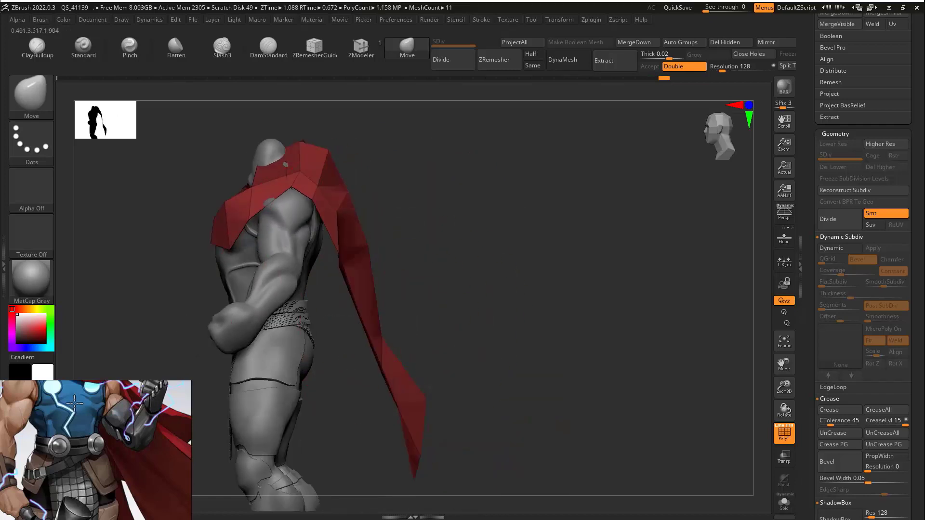
pyautogui.moveTo(388, 369); pyautogui.dragTo(357, 385)
pyautogui.moveTo(442, 389); pyautogui.dragTo(472, 357)
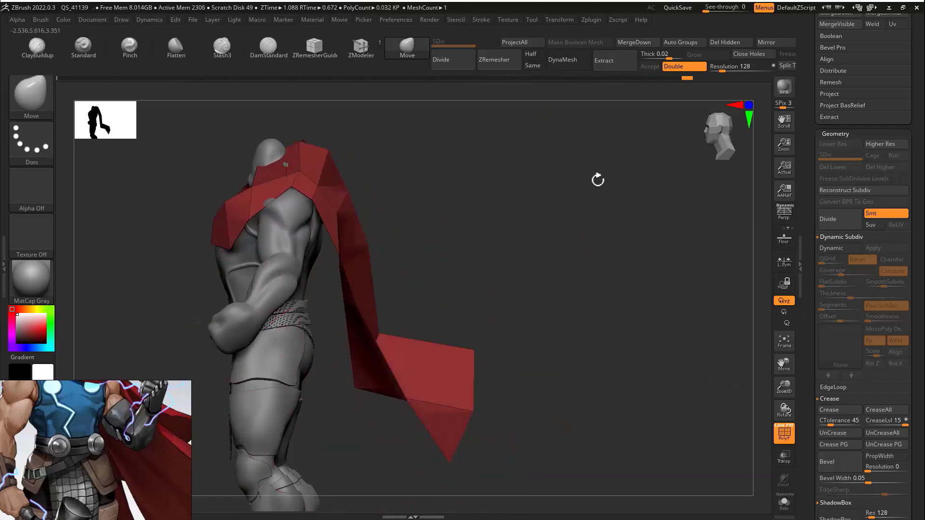
pyautogui.moveTo(597, 180); pyautogui.dragTo(480, 221, button='right')
pyautogui.press('d')
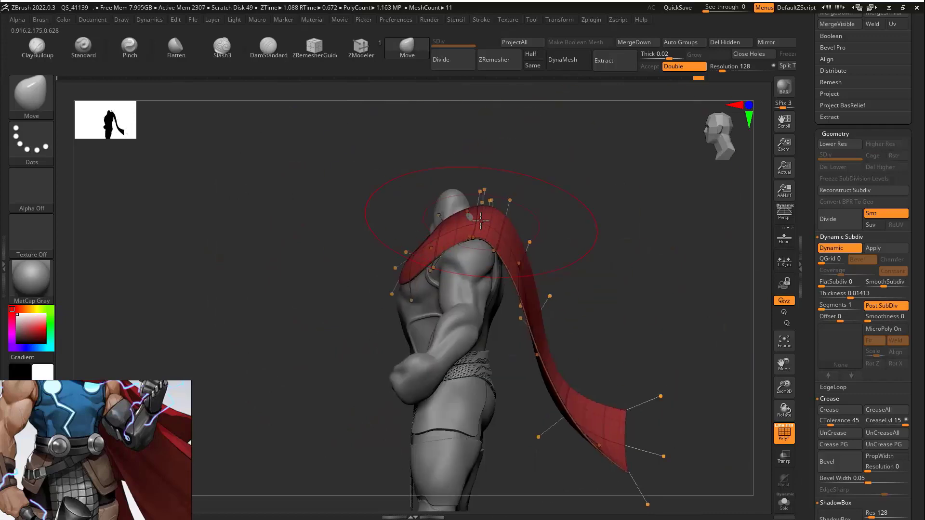
pyautogui.moveTo(536, 241); pyautogui.dragTo(495, 206, button='right')
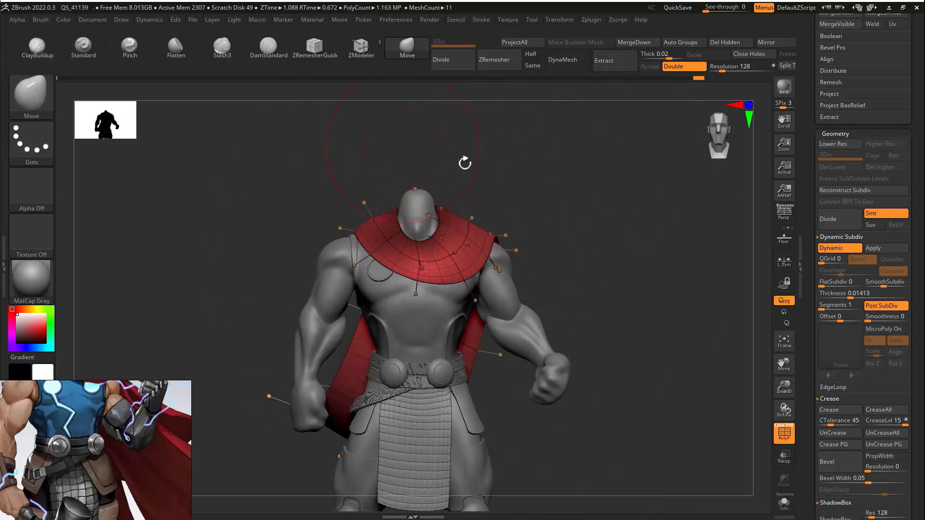
# Step: Blow the hanging cape outward behind the figure with the ClothWind brush, undoing the stroke made over the front collar
pyautogui.press('b')
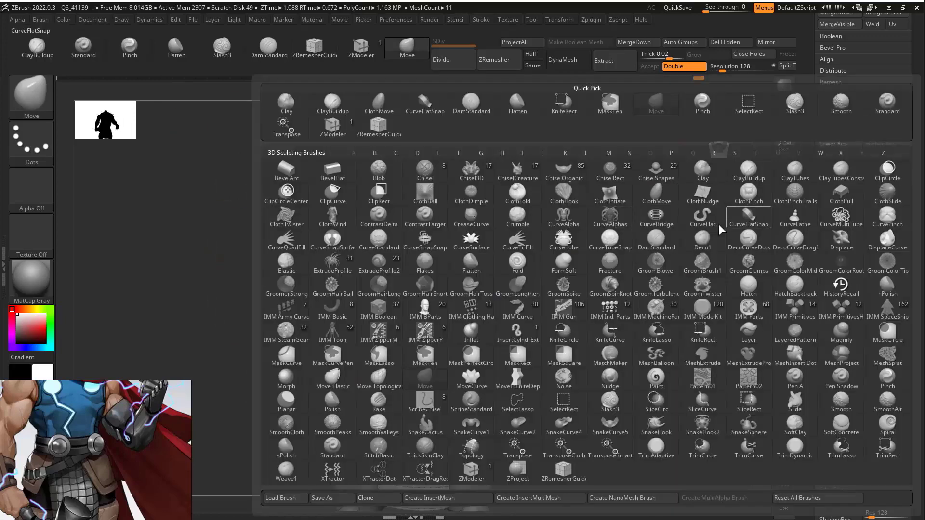
pyautogui.click(329, 225)
pyautogui.moveTo(572, 233); pyautogui.dragTo(619, 233, button='right')
pyautogui.moveTo(356, 304); pyautogui.dragTo(315, 285)
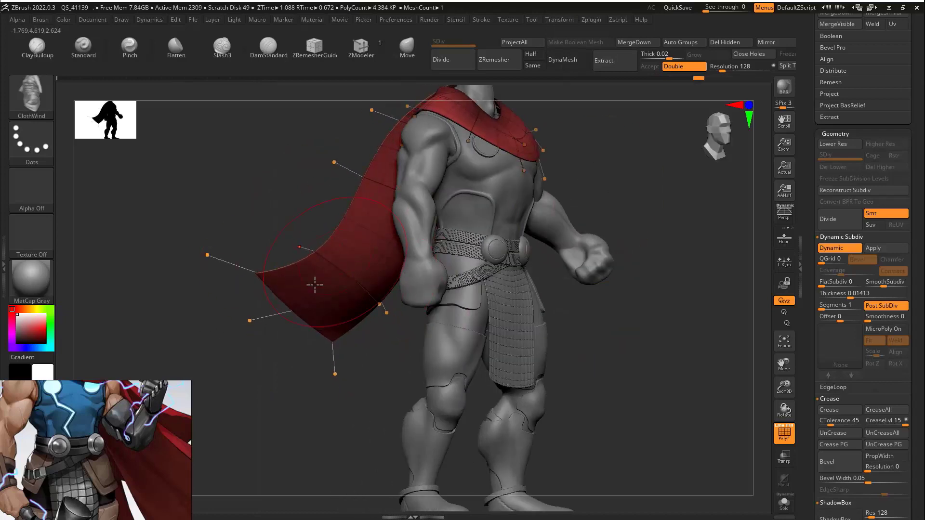
pyautogui.moveTo(315, 285); pyautogui.dragTo(364, 260, button='right')
pyautogui.moveTo(304, 290); pyautogui.dragTo(254, 230)
pyautogui.moveTo(255, 230)
pyautogui.mouseDown(button='right')
pyautogui.moveTo(436, 259)
pyautogui.moveTo(440, 318)
pyautogui.mouseUp(button='right')
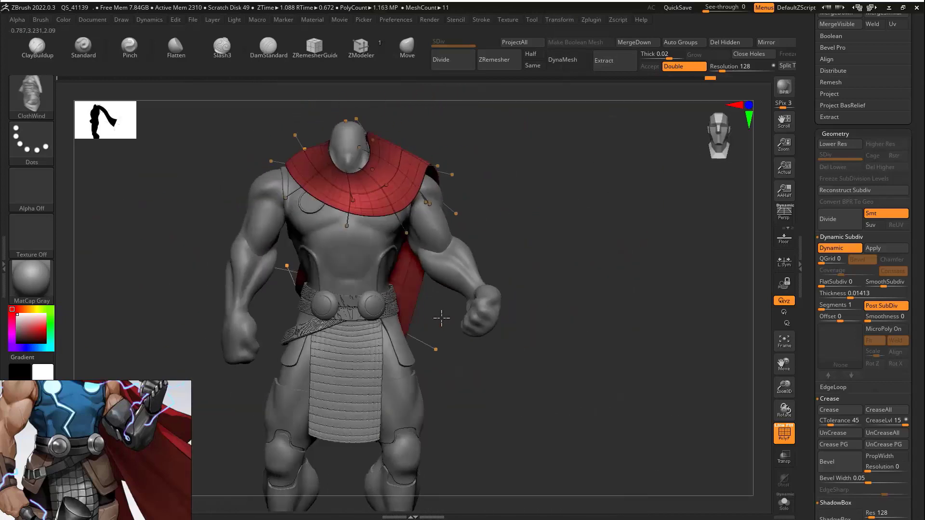
pyautogui.moveTo(393, 217); pyautogui.dragTo(419, 198)
pyautogui.hotkey('ctrl', 'z')
pyautogui.moveTo(280, 209); pyautogui.dragTo(481, 215, button='right')
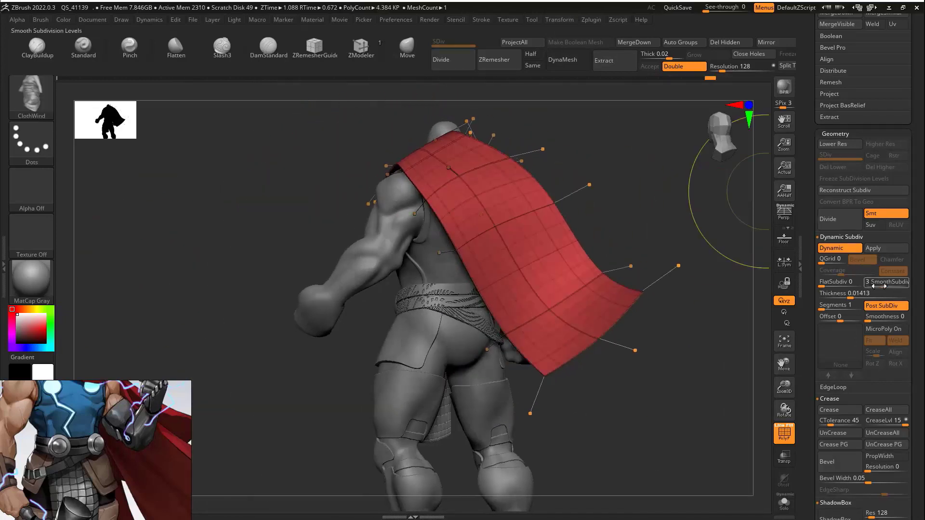
# Step: Try lifting the cape into a high, windblown sweep behind the figure with ClothWind strokes
pyautogui.moveTo(884, 284); pyautogui.dragTo(900, 285)
pyautogui.moveTo(658, 221); pyautogui.dragTo(786, 251, button='right')
pyautogui.hotkey('shift', 'd')
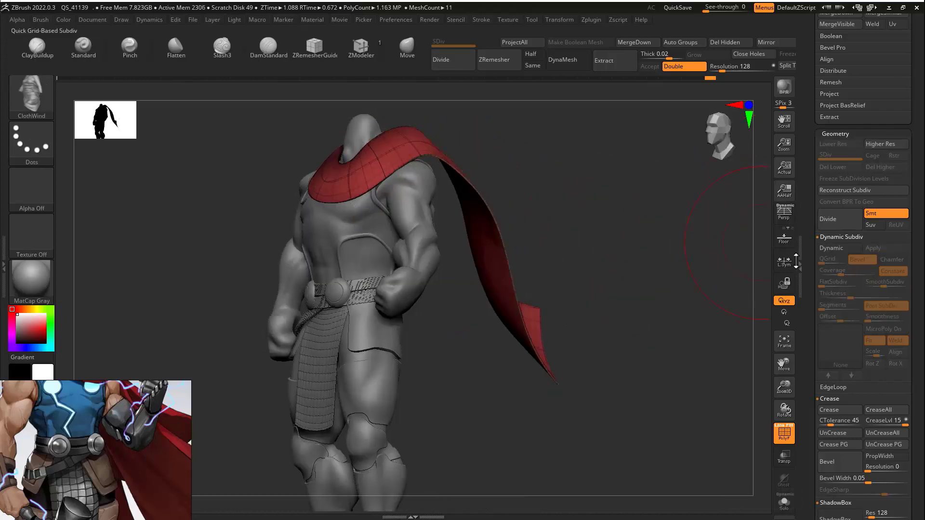
pyautogui.moveTo(732, 261); pyautogui.dragTo(573, 271, button='right')
pyautogui.moveTo(562, 276); pyautogui.dragTo(530, 255)
pyautogui.moveTo(260, 286)
pyautogui.mouseDown(button='right')
pyautogui.moveTo(437, 300)
pyautogui.moveTo(419, 308)
pyautogui.moveTo(388, 289)
pyautogui.moveTo(615, 190)
pyautogui.moveTo(386, 202)
pyautogui.mouseUp(button='right')
pyautogui.moveTo(386, 203); pyautogui.dragTo(362, 190)
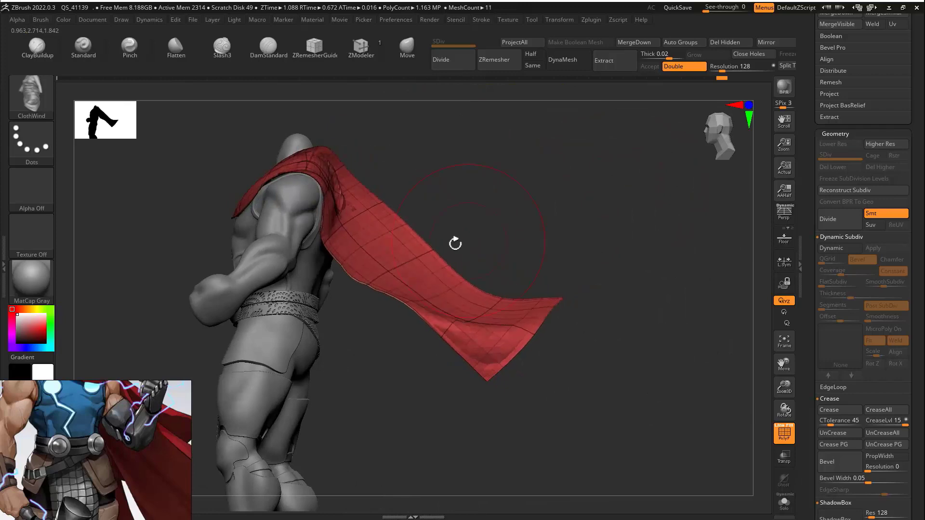
pyautogui.moveTo(455, 244)
pyautogui.mouseDown(button='right')
pyautogui.moveTo(498, 277)
pyautogui.moveTo(522, 242)
pyautogui.moveTo(377, 188)
pyautogui.mouseUp(button='right')
pyautogui.moveTo(378, 189); pyautogui.dragTo(337, 250)
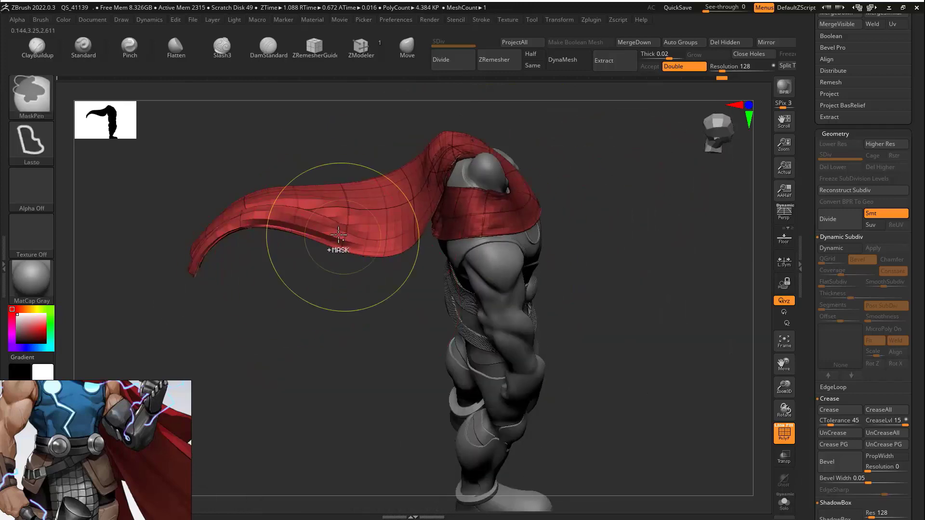
pyautogui.hotkey('ctrl', 'z')
# Step: Try more ClothWind strokes on the raised cape from other angles and undo them to restore the smooth surface
pyautogui.moveTo(337, 250); pyautogui.dragTo(354, 212, button='right')
pyautogui.moveTo(354, 213); pyautogui.dragTo(248, 261)
pyautogui.moveTo(248, 261)
pyautogui.mouseDown(button='right')
pyautogui.moveTo(277, 334)
pyautogui.moveTo(371, 262)
pyautogui.moveTo(484, 223)
pyautogui.moveTo(467, 233)
pyautogui.moveTo(558, 216)
pyautogui.moveTo(489, 270)
pyautogui.mouseUp(button='right')
pyautogui.hotkey('ctrl', 'z')
pyautogui.rightClick(347, 311)
pyautogui.moveTo(446, 272)
pyautogui.mouseDown()
pyautogui.moveTo(348, 311)
pyautogui.moveTo(410, 303)
pyautogui.mouseUp()
pyautogui.hotkey('ctrl', 'z')
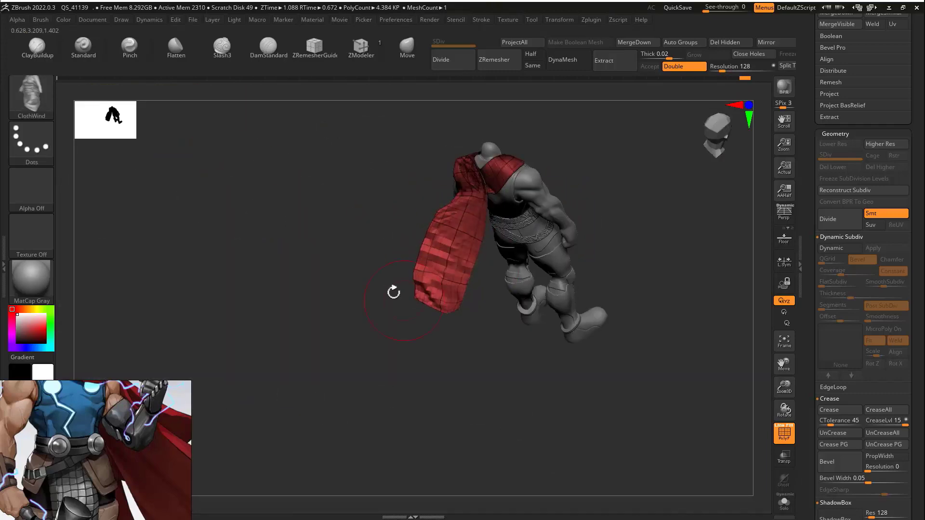
pyautogui.moveTo(394, 292); pyautogui.dragTo(572, 271, button='right')
pyautogui.press('d')
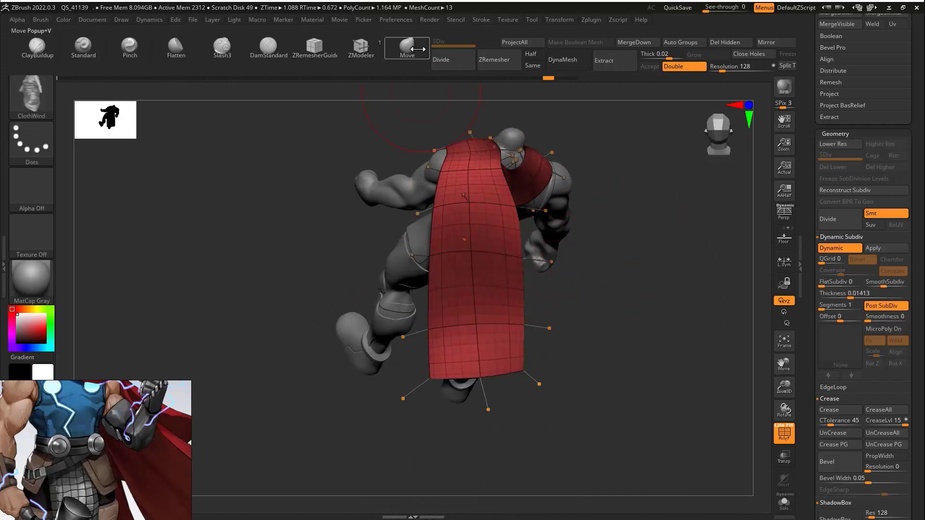
# Step: Broaden the middle and lower cape with the Move brush, spreading its side edges and extending the bottom corners
pyautogui.moveTo(532, 258); pyautogui.dragTo(649, 253)
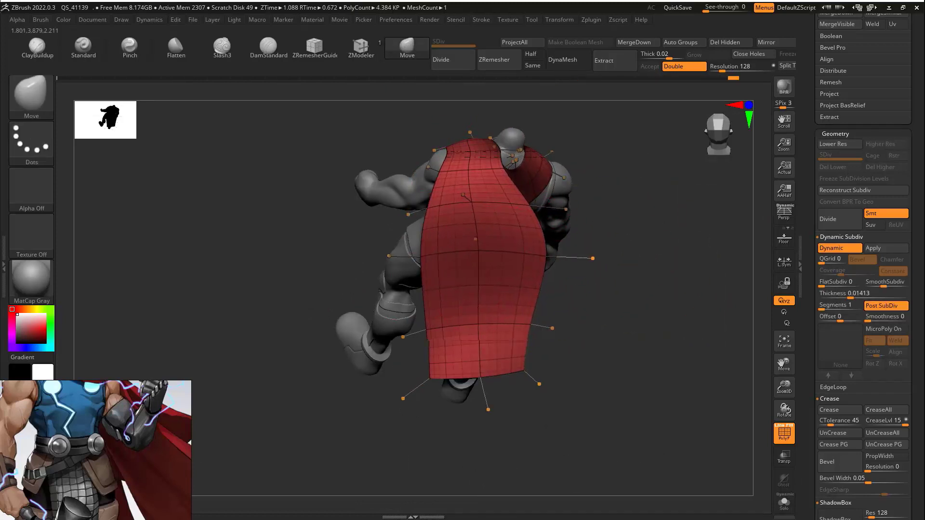
pyautogui.hotkey('shift', 'f')
pyautogui.hotkey('shift', 'd')
pyautogui.hotkey('shift', 'f')
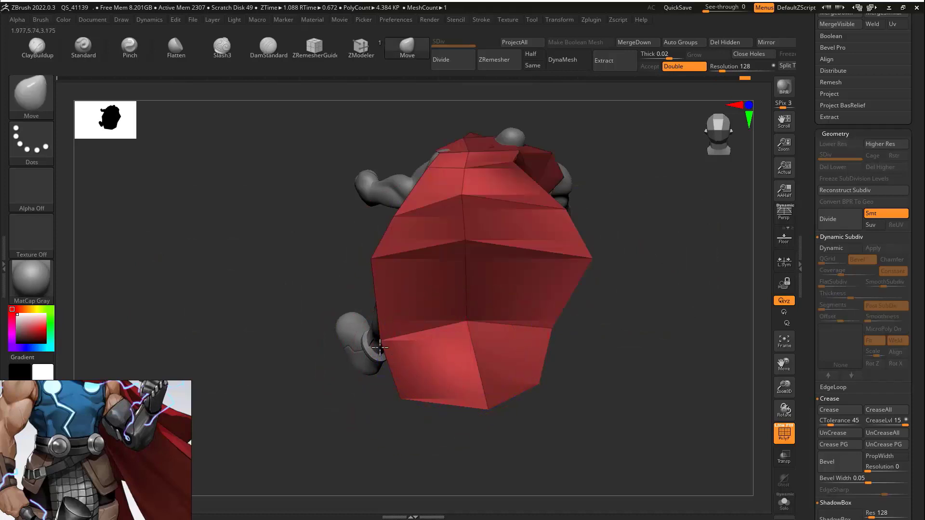
pyautogui.moveTo(388, 362); pyautogui.dragTo(356, 372)
pyautogui.moveTo(331, 453); pyautogui.dragTo(504, 501)
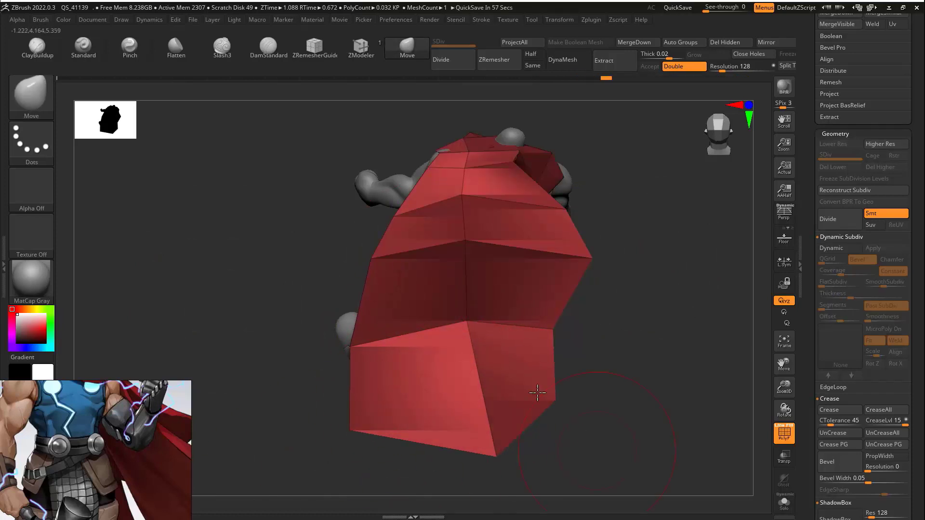
pyautogui.moveTo(628, 459); pyautogui.dragTo(543, 258)
pyautogui.click(841, 251)
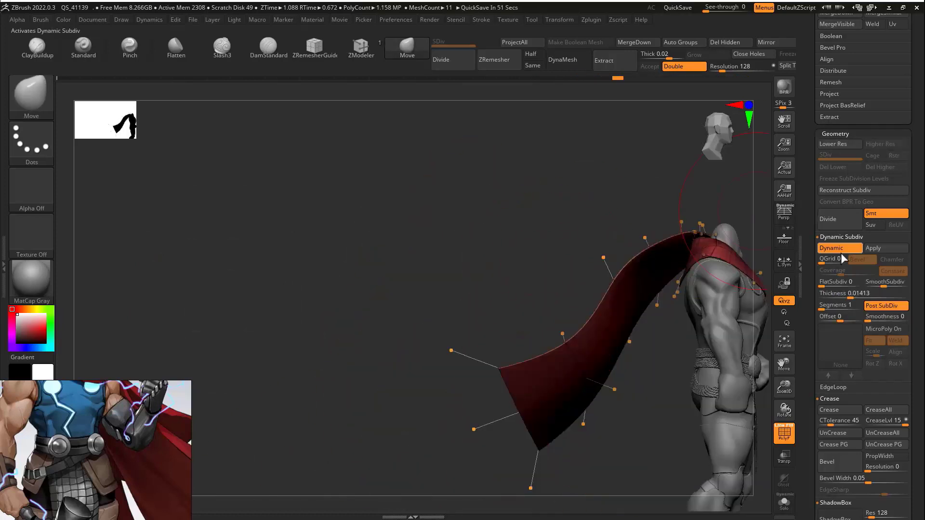
pyautogui.moveTo(602, 241); pyautogui.dragTo(375, 262)
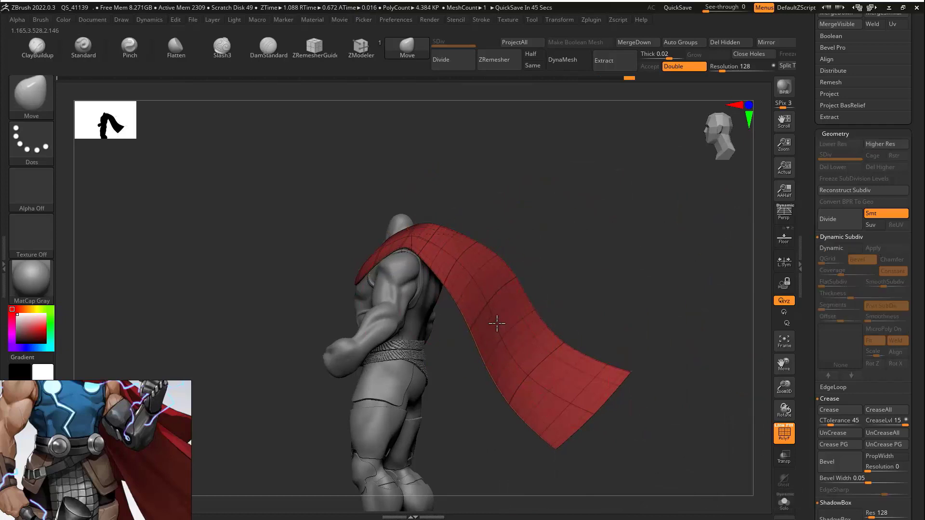
# Step: Isolate the cape and try forming wind folds in it with the ClothWind brush, undoing the strokes
pyautogui.press('b')
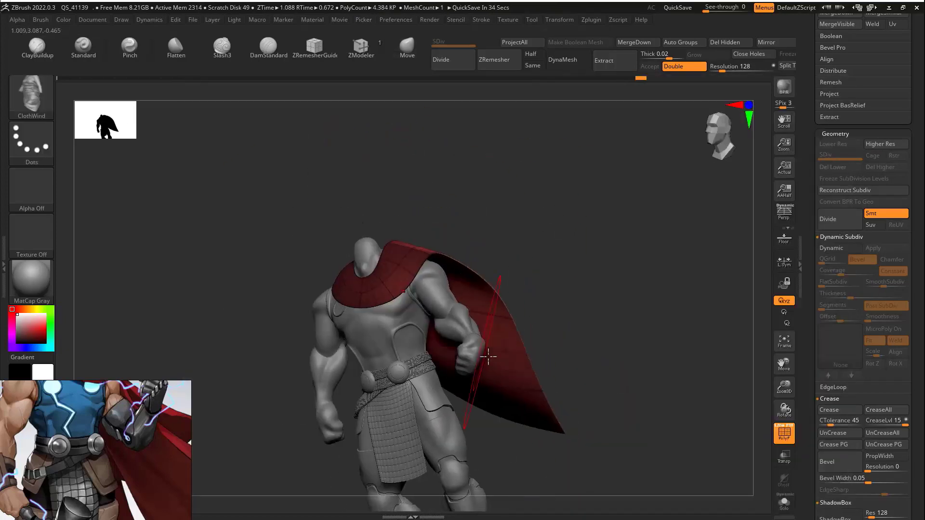
pyautogui.click(784, 502)
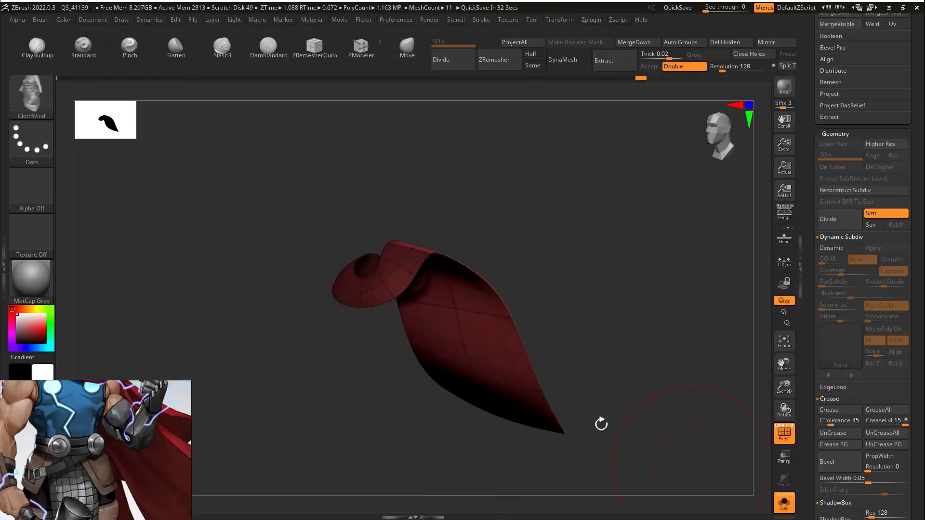
pyautogui.moveTo(523, 348); pyautogui.dragTo(487, 378)
pyautogui.hotkey('ctrl', 'z')
pyautogui.press('space')
pyautogui.moveTo(460, 342); pyautogui.dragTo(457, 354)
pyautogui.moveTo(456, 354); pyautogui.dragTo(440, 288, button='right')
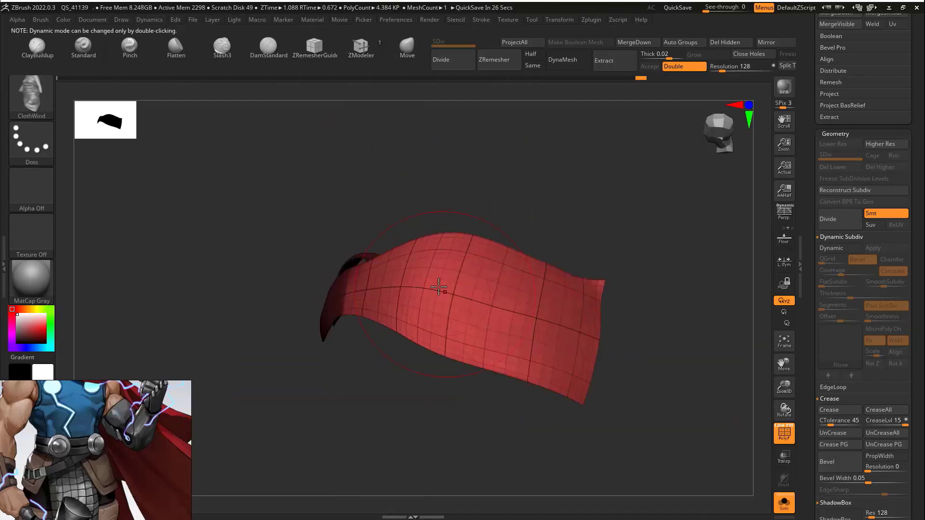
pyautogui.moveTo(440, 287); pyautogui.dragTo(462, 332)
pyautogui.moveTo(463, 333)
pyautogui.mouseDown(button='right')
pyautogui.moveTo(453, 382)
pyautogui.moveTo(564, 333)
pyautogui.moveTo(521, 175)
pyautogui.mouseUp(button='right')
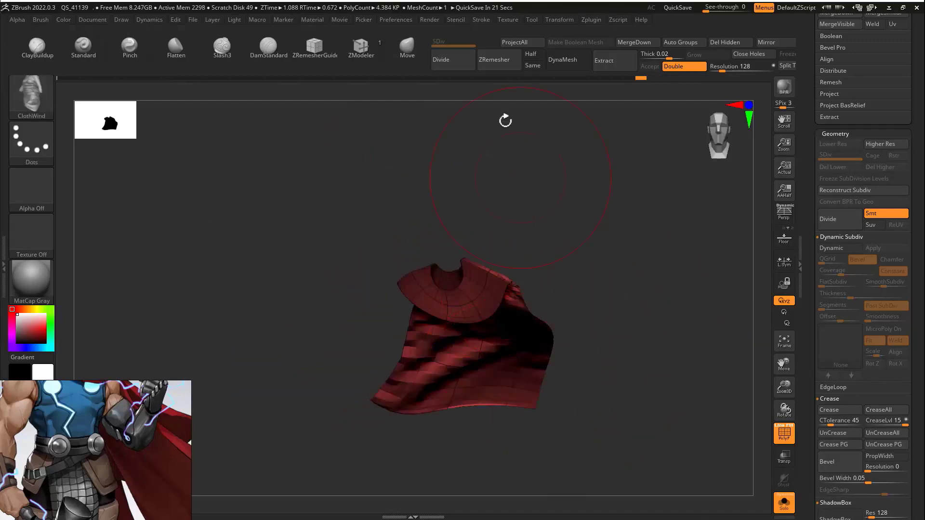
pyautogui.hotkey('ctrl', 'z')
pyautogui.hotkey('ctrl', 'z')
# Step: Divide the cape up to subdivision level 3 and check it against the figure before isolating it again
pyautogui.moveTo(607, 254); pyautogui.dragTo(595, 301, button='right')
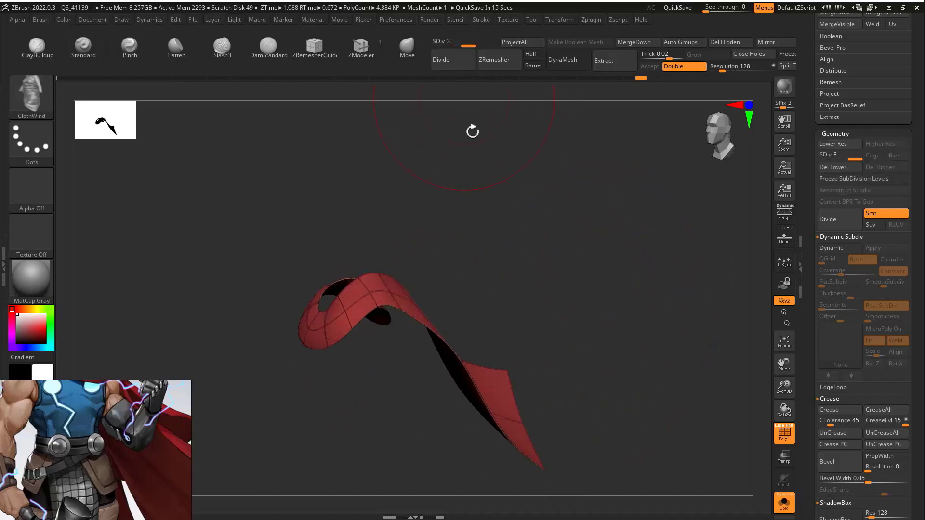
pyautogui.click(784, 502)
pyautogui.moveTo(445, 453)
pyautogui.mouseDown(button='right')
pyautogui.moveTo(482, 395)
pyautogui.moveTo(434, 424)
pyautogui.mouseUp(button='right')
pyautogui.click(784, 502)
# Step: Try rippling the subdivided cape's lower end and inner side with ClothWind strokes, undoing them
pyautogui.moveTo(384, 320)
pyautogui.keyDown('ctrl'); pyautogui.mouseDown()
pyautogui.moveTo(393, 496)
pyautogui.moveTo(409, 434)
pyautogui.mouseUp(); pyautogui.keyUp('ctrl')
pyautogui.moveTo(453, 433); pyautogui.dragTo(492, 410, button='right')
pyautogui.moveTo(465, 415); pyautogui.dragTo(460, 381)
pyautogui.moveTo(461, 381); pyautogui.dragTo(482, 367, button='right')
pyautogui.moveTo(482, 366)
pyautogui.mouseDown()
pyautogui.moveTo(462, 351)
pyautogui.moveTo(499, 356)
pyautogui.mouseUp()
pyautogui.moveTo(500, 385); pyautogui.dragTo(368, 409, button='right')
pyautogui.hotkey('ctrl', 'z')
pyautogui.moveTo(410, 409); pyautogui.dragTo(418, 360)
pyautogui.moveTo(419, 360)
pyautogui.mouseDown(button='right')
pyautogui.moveTo(424, 382)
pyautogui.moveTo(407, 392)
pyautogui.moveTo(436, 345)
pyautogui.moveTo(368, 345)
pyautogui.mouseUp(button='right')
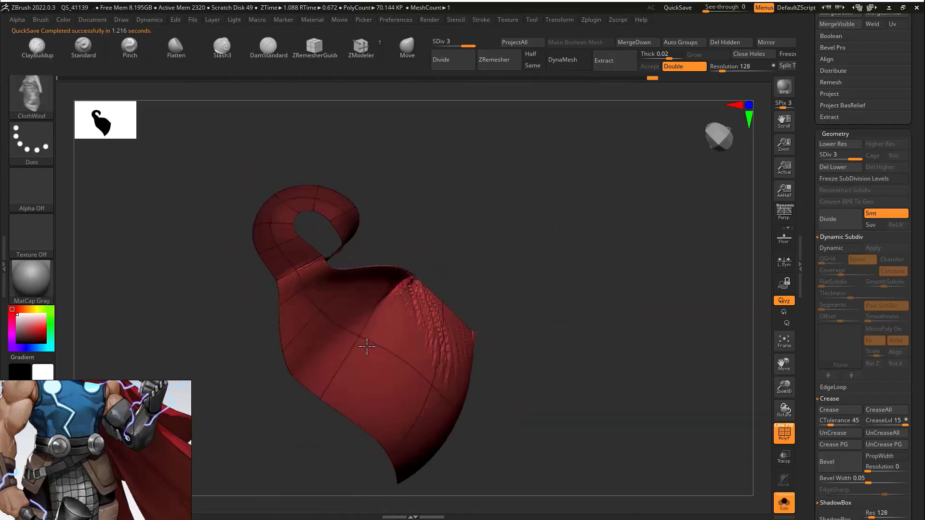
pyautogui.moveTo(368, 345); pyautogui.dragTo(417, 308)
pyautogui.moveTo(418, 308)
pyautogui.mouseDown(button='right')
pyautogui.moveTo(420, 406)
pyautogui.moveTo(456, 347)
pyautogui.moveTo(382, 283)
pyautogui.mouseUp(button='right')
pyautogui.hotkey('ctrl', 'z')
pyautogui.hotkey('ctrl', 'z')
# Step: Try nudging folds into the cape's upper and lower surface with the ClothNudge brush
pyautogui.press('space')
pyautogui.press('b')
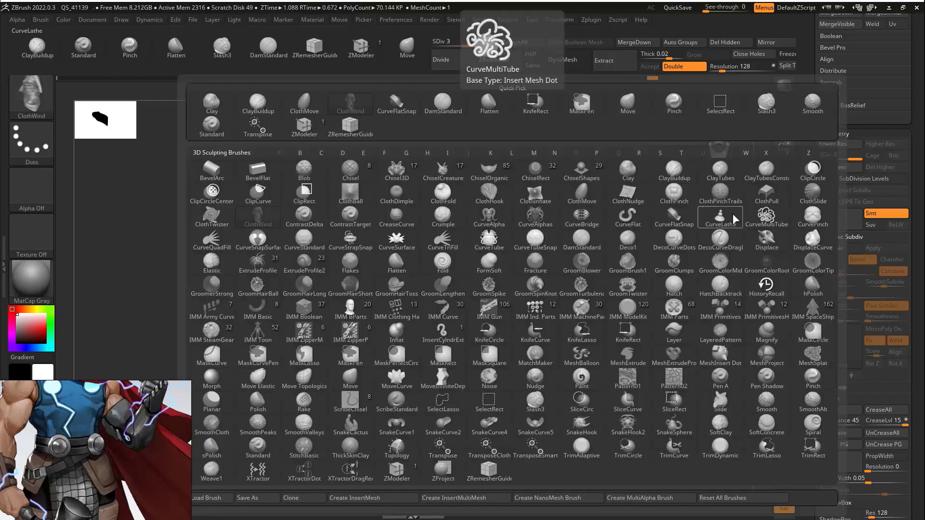
pyautogui.click(730, 199)
pyautogui.moveTo(564, 275)
pyautogui.mouseDown(button='right')
pyautogui.moveTo(477, 290)
pyautogui.moveTo(448, 306)
pyautogui.moveTo(498, 293)
pyautogui.moveTo(475, 289)
pyautogui.mouseUp(button='right')
pyautogui.moveTo(289, 226); pyautogui.dragTo(345, 258)
pyautogui.moveTo(385, 337)
pyautogui.mouseDown(button='right')
pyautogui.moveTo(444, 323)
pyautogui.moveTo(424, 359)
pyautogui.mouseUp(button='right')
pyautogui.moveTo(320, 338)
pyautogui.mouseDown()
pyautogui.moveTo(367, 322)
pyautogui.moveTo(388, 339)
pyautogui.mouseUp()
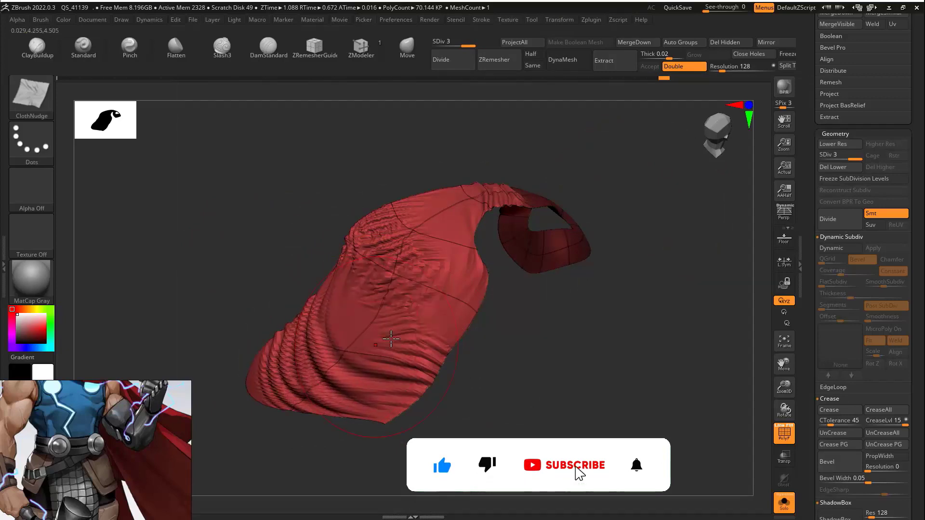
pyautogui.moveTo(388, 339); pyautogui.dragTo(552, 216, button='right')
# Step: Switch back to the ClothWind brush, try one more stroke and undo the cloth strokes back to the smooth cape
pyautogui.press('b')
pyautogui.click(295, 225)
pyautogui.moveTo(412, 391)
pyautogui.mouseDown()
pyautogui.moveTo(434, 411)
pyautogui.moveTo(441, 385)
pyautogui.mouseUp()
pyautogui.moveTo(434, 313)
pyautogui.mouseDown(button='right')
pyautogui.moveTo(458, 295)
pyautogui.moveTo(491, 303)
pyautogui.moveTo(483, 265)
pyautogui.moveTo(301, 312)
pyautogui.mouseUp(button='right')
pyautogui.hotkey('ctrl', 'z')
pyautogui.hotkey('ctrl', 'z')
pyautogui.hotkey('ctrl', 'z')
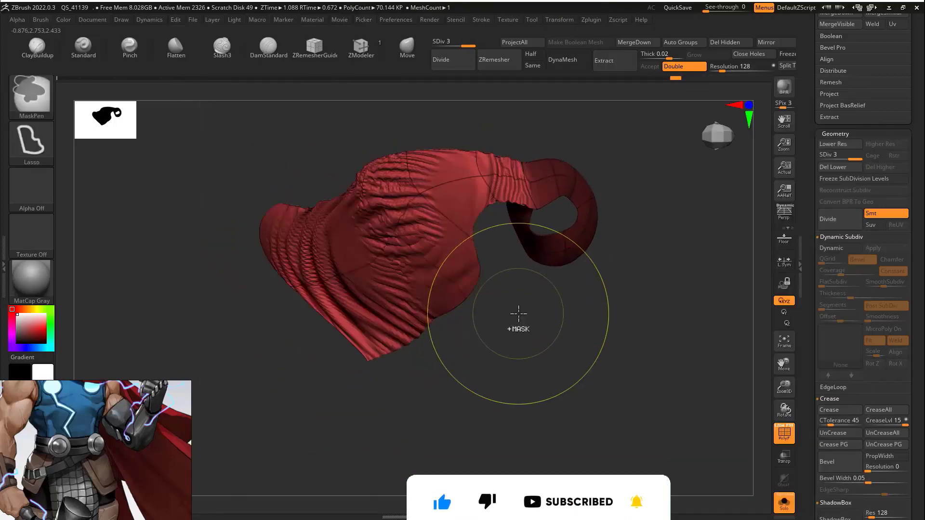
pyautogui.hotkey('ctrl', 'shift', 'z')
pyautogui.hotkey('ctrl', 'shift', 'z')
pyautogui.hotkey('ctrl', 'z')
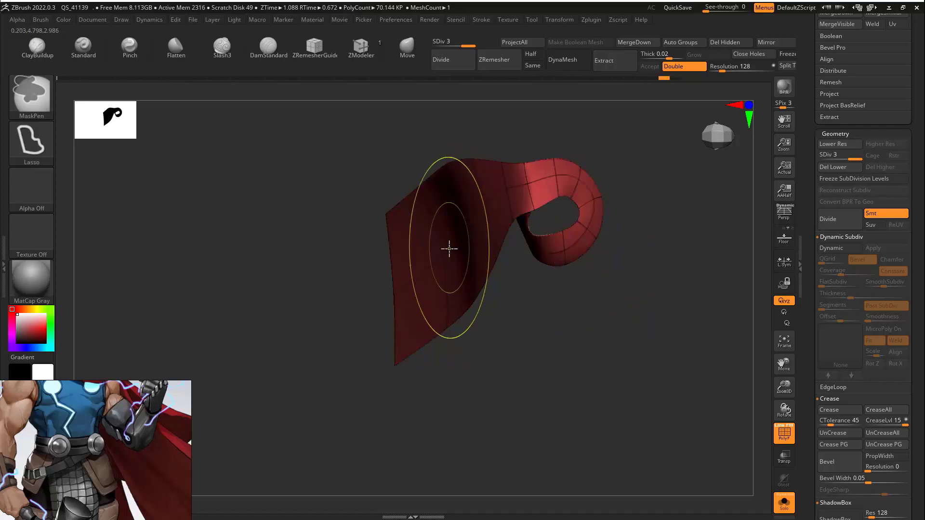
# Step: Push broad wind folds into the back of the cape with ClothWind and bring back the figure to judge the shape
pyautogui.moveTo(524, 319)
pyautogui.mouseDown(button='right')
pyautogui.moveTo(444, 238)
pyautogui.moveTo(487, 256)
pyautogui.mouseUp(button='right')
pyautogui.moveTo(488, 256); pyautogui.dragTo(479, 300)
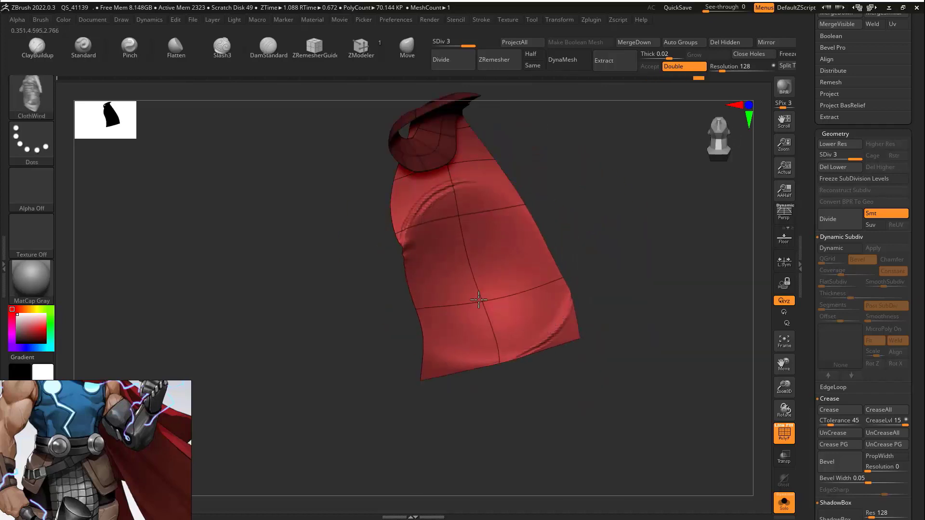
pyautogui.moveTo(446, 201)
pyautogui.mouseDown(button='right')
pyautogui.moveTo(529, 246)
pyautogui.moveTo(354, 293)
pyautogui.moveTo(570, 318)
pyautogui.moveTo(324, 304)
pyautogui.moveTo(318, 241)
pyautogui.moveTo(549, 294)
pyautogui.mouseUp(button='right')
pyautogui.click(785, 503)
pyautogui.moveTo(640, 314); pyautogui.dragTo(541, 316, button='right')
pyautogui.hotkey('ctrl', 'z')
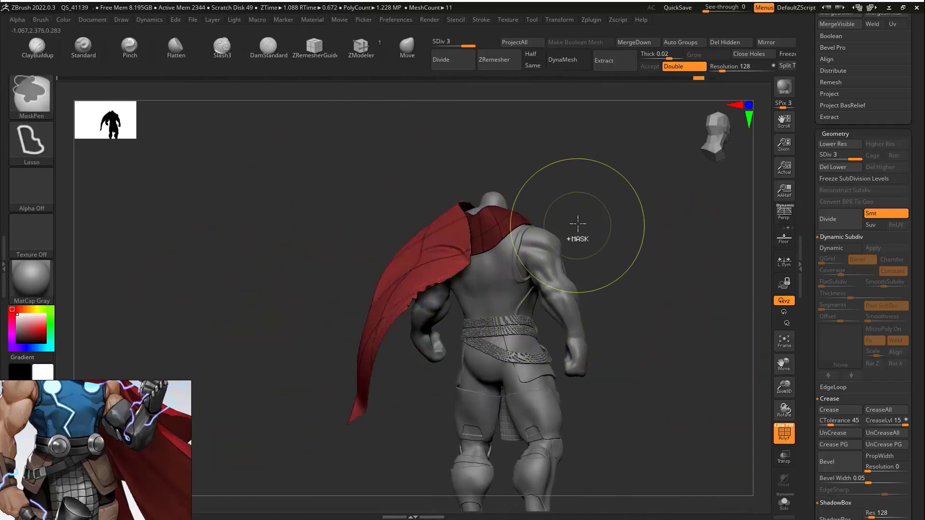
pyautogui.moveTo(578, 224); pyautogui.dragTo(366, 212, button='right')
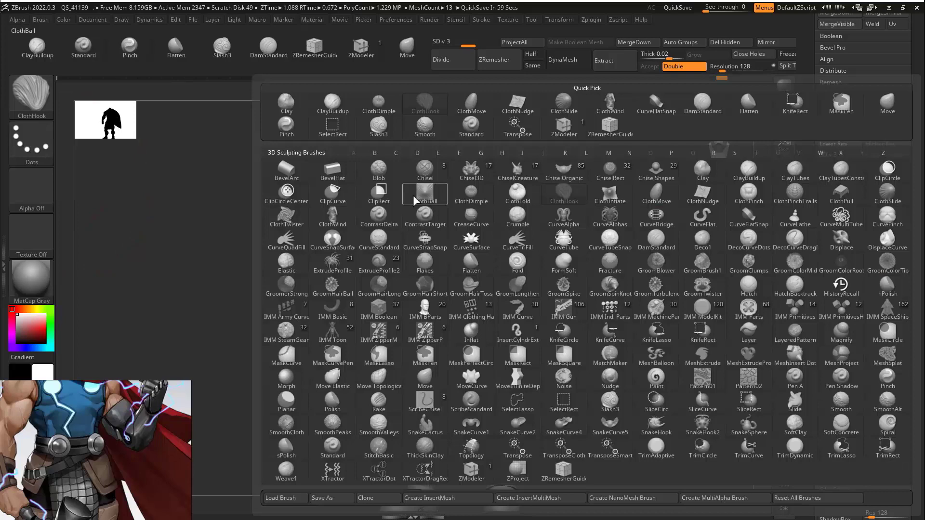
# Step: Return to the ClothWind brush and push wind folds into the cape's collar across the chest and both shoulders
pyautogui.click(349, 223)
pyautogui.press('v')
pyautogui.press('space')
pyautogui.press('v')
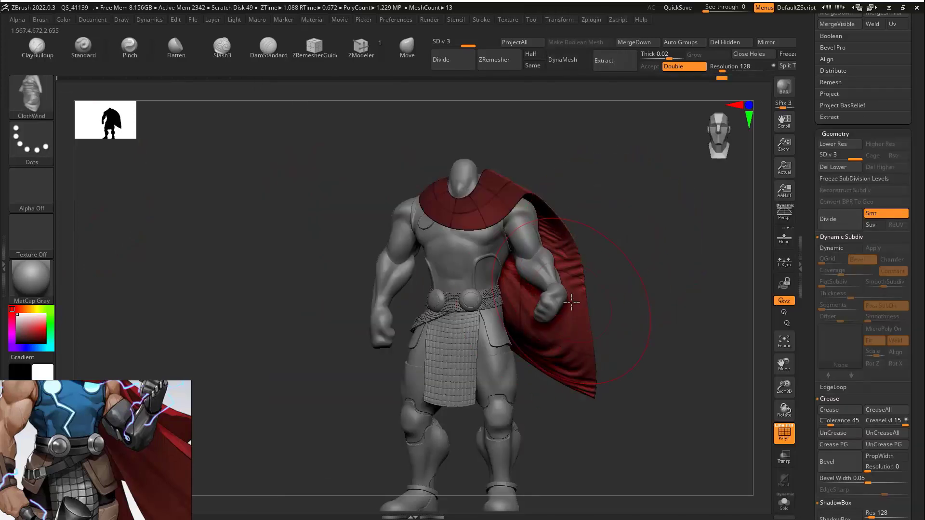
pyautogui.press('space')
pyautogui.moveTo(571, 352); pyautogui.dragTo(523, 251, button='right')
pyautogui.moveTo(391, 333); pyautogui.dragTo(511, 270, button='right')
pyautogui.scroll(3, 494, 236)
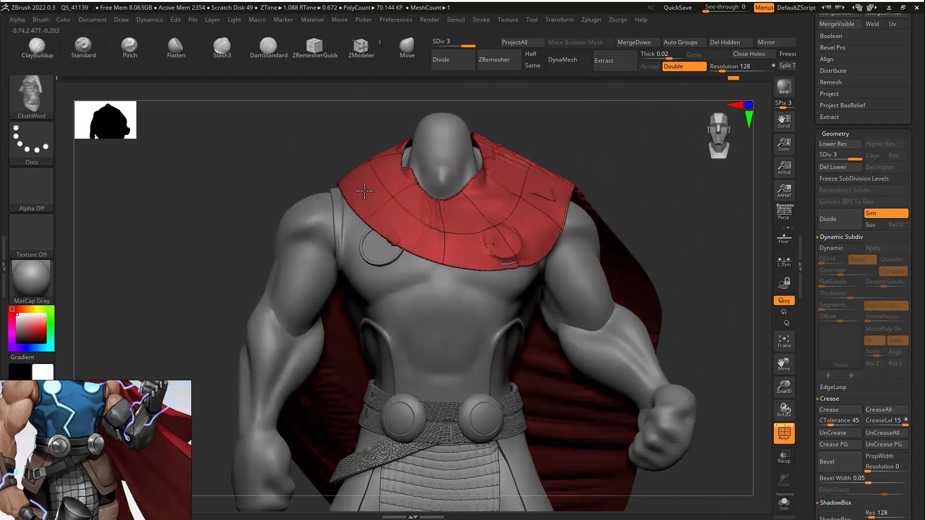
pyautogui.moveTo(365, 191); pyautogui.dragTo(330, 164, button='right')
pyautogui.moveTo(469, 206); pyautogui.dragTo(368, 193, button='right')
pyautogui.moveTo(427, 264); pyautogui.dragTo(483, 232, button='right')
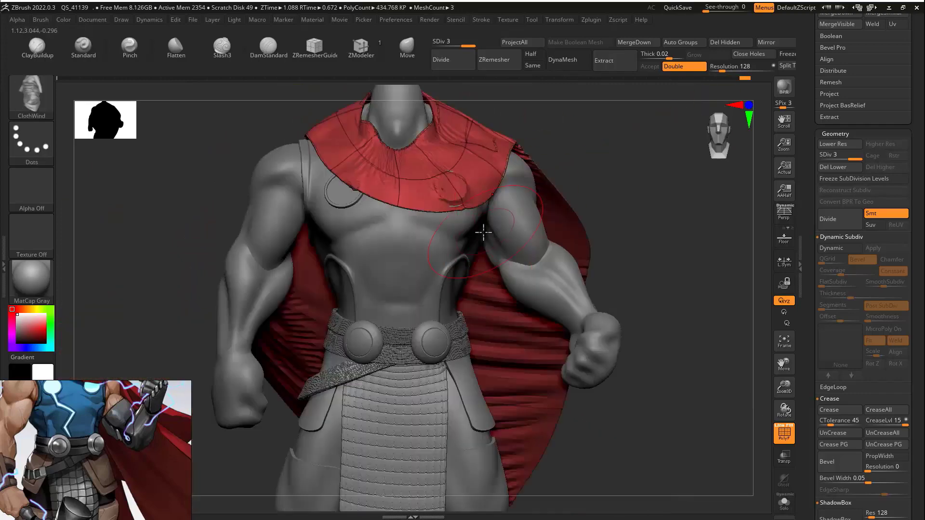
# Step: Fill the cape with dark red (R 154, G 0, B 0) and restore white as the active colour
pyautogui.click(47, 333)
pyautogui.click(67, 20)
pyautogui.click(90, 225)
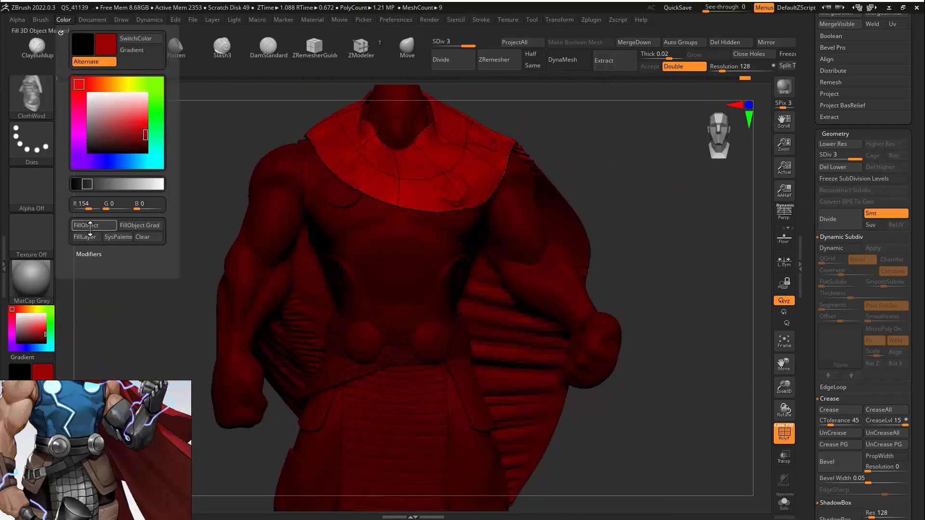
pyautogui.click(18, 315)
# Step: Reshape the collar's edge with the Move brush and smooth away its rough creases
pyautogui.moveTo(590, 187)
pyautogui.keyDown('ctrl'); pyautogui.mouseDown(button='right')
pyautogui.moveTo(589, 175)
pyautogui.moveTo(618, 215)
pyautogui.moveTo(505, 157)
pyautogui.moveTo(618, 180)
pyautogui.moveTo(612, 163)
pyautogui.mouseUp(button='right'); pyautogui.keyUp('ctrl')
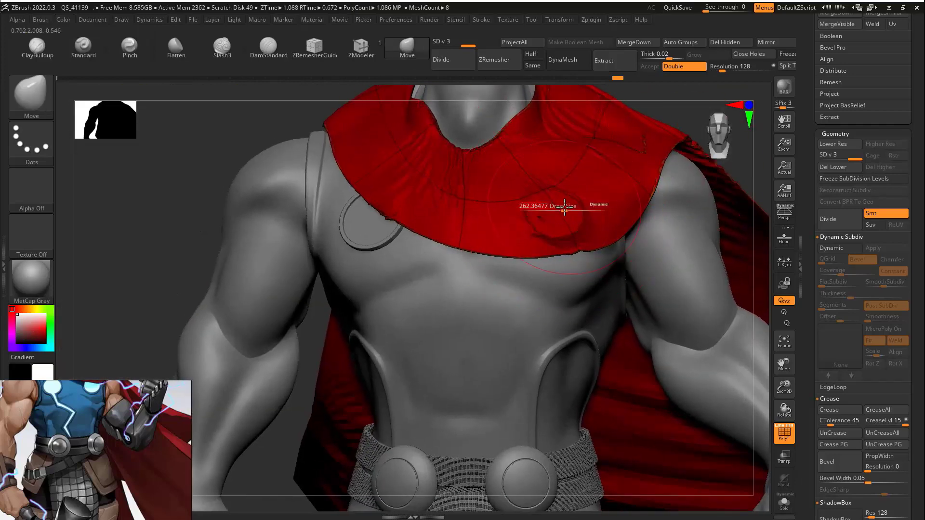
pyautogui.moveTo(425, 112); pyautogui.dragTo(567, 170, button='right')
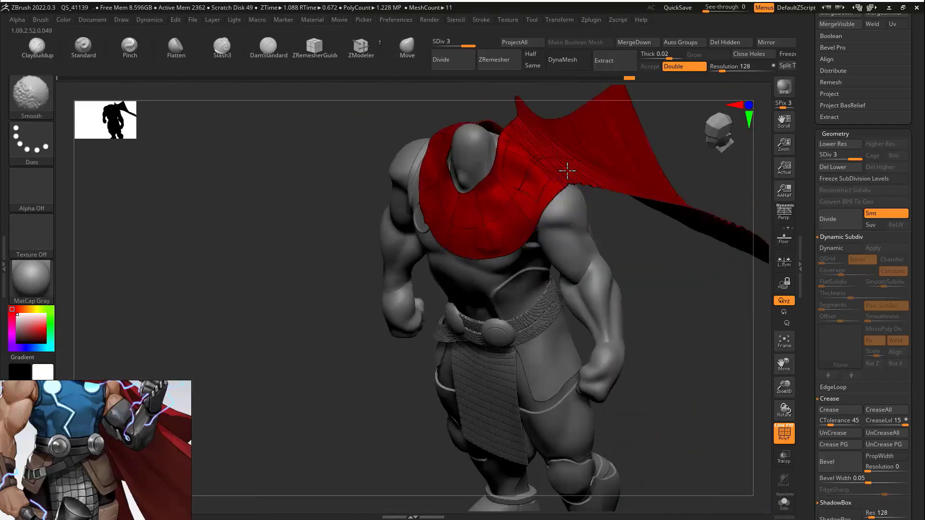
pyautogui.moveTo(623, 240)
pyautogui.keyDown('shift'); pyautogui.mouseDown(button='right')
pyautogui.moveTo(661, 196)
pyautogui.moveTo(543, 282)
pyautogui.moveTo(467, 320)
pyautogui.moveTo(409, 206)
pyautogui.moveTo(538, 203)
pyautogui.mouseUp(button='right'); pyautogui.keyUp('shift')
# Step: Carve curved drapery folds around the neck and over both shoulders of the collar with a resized DamStandard brush
pyautogui.click(268, 46)
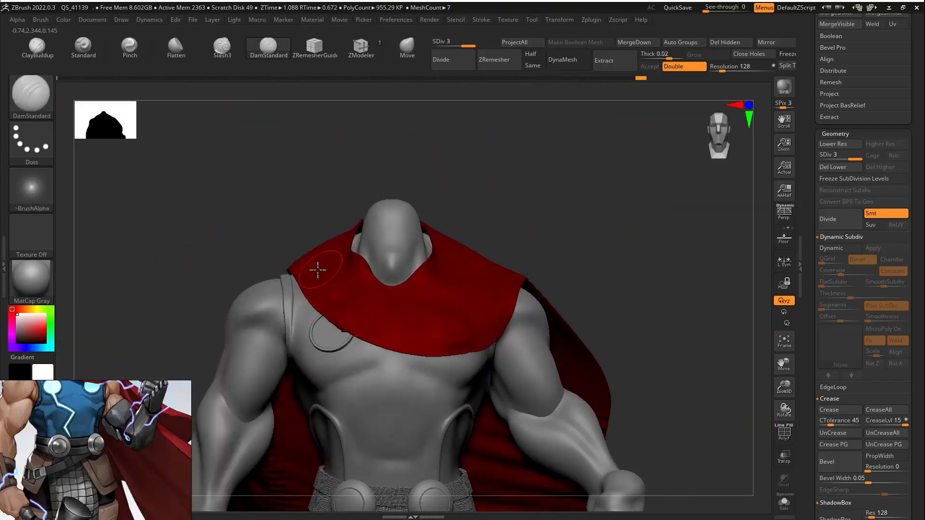
pyautogui.moveTo(357, 275); pyautogui.dragTo(451, 306, button='right')
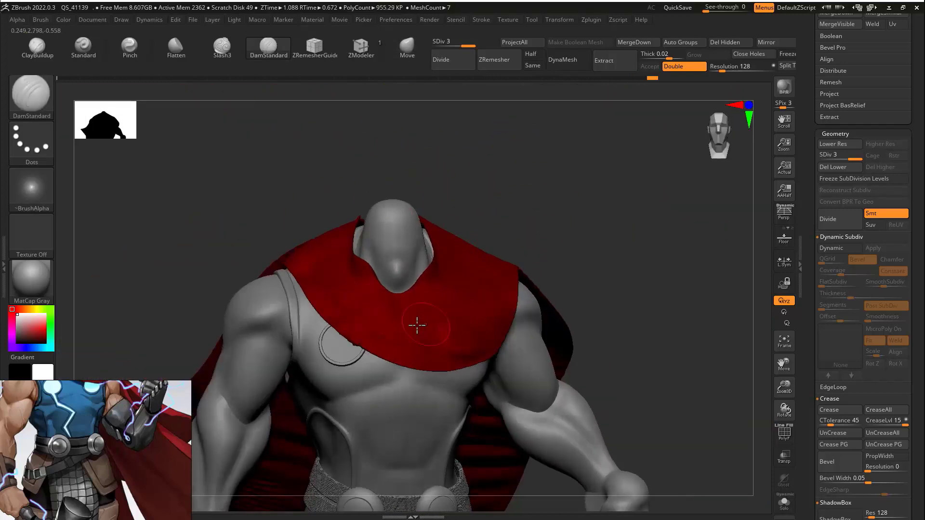
pyautogui.press('s')
pyautogui.press('s')
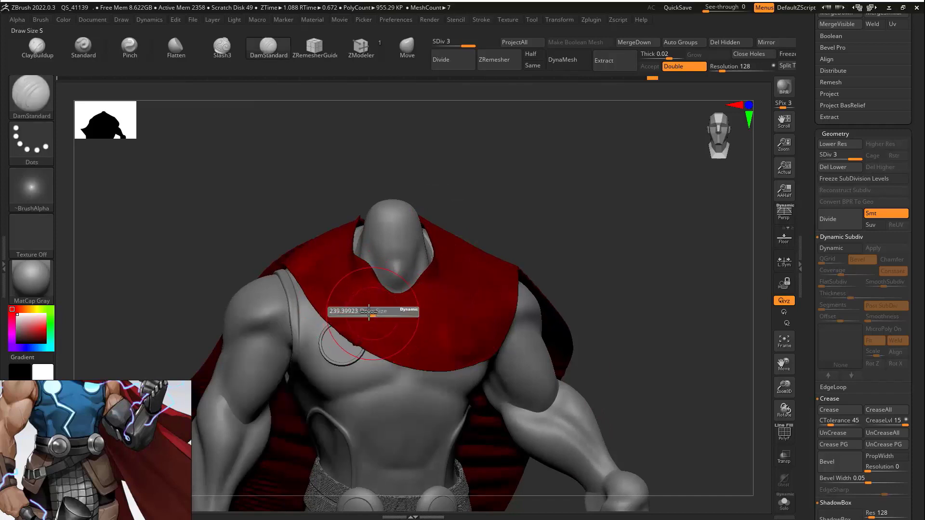
pyautogui.moveTo(486, 336)
pyautogui.mouseDown(button='right')
pyautogui.moveTo(347, 207)
pyautogui.moveTo(330, 244)
pyautogui.moveTo(355, 248)
pyautogui.moveTo(525, 209)
pyautogui.moveTo(515, 289)
pyautogui.mouseUp(button='right')
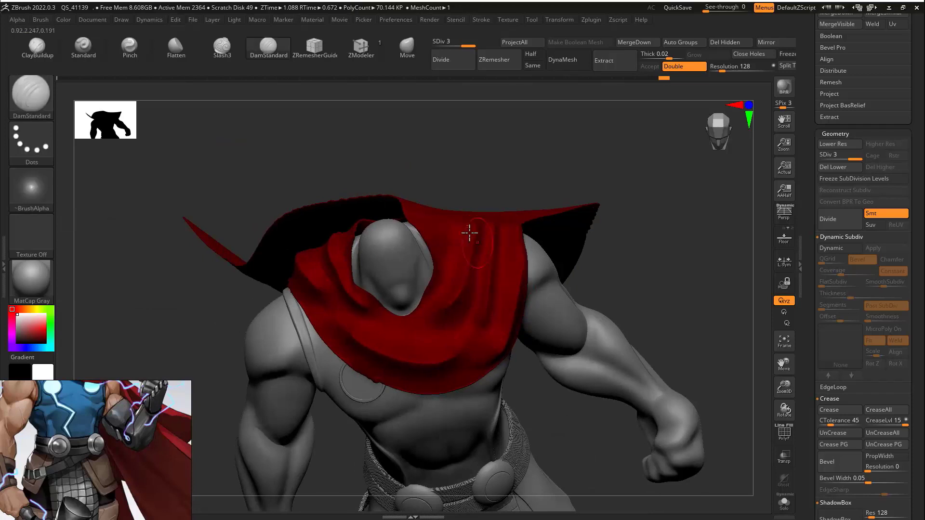
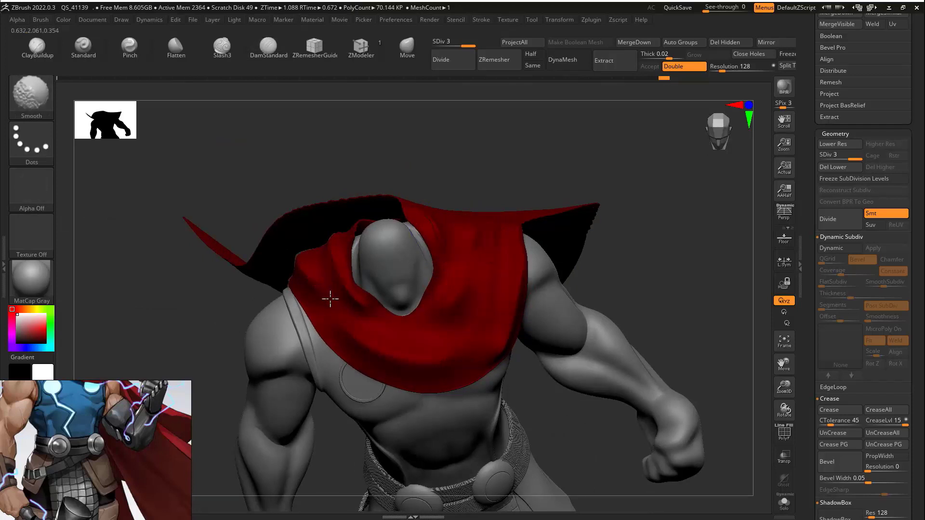
# Step: Soften the carved folds on the collar and the shoulder part of the cape with the Smooth brush
pyautogui.moveTo(447, 337); pyautogui.dragTo(447, 242, button='right')
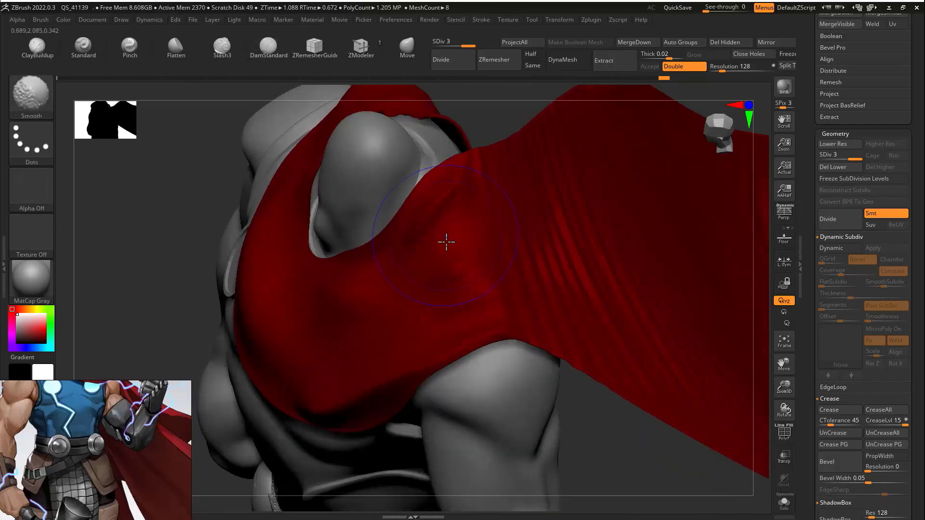
pyautogui.press('shift')
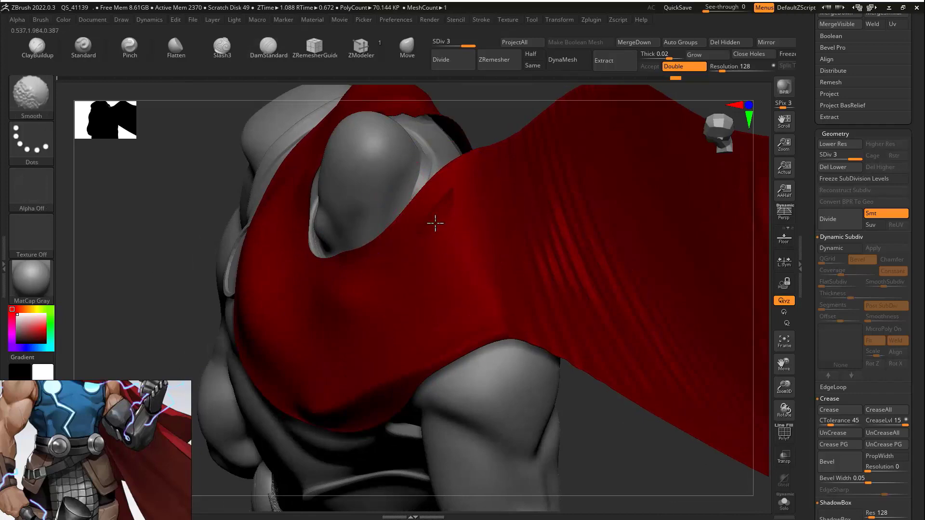
pyautogui.moveTo(562, 368)
pyautogui.mouseDown(button='right')
pyautogui.moveTo(597, 296)
pyautogui.moveTo(581, 229)
pyautogui.moveTo(603, 315)
pyautogui.moveTo(595, 320)
pyautogui.moveTo(562, 289)
pyautogui.moveTo(556, 373)
pyautogui.mouseUp(button='right')
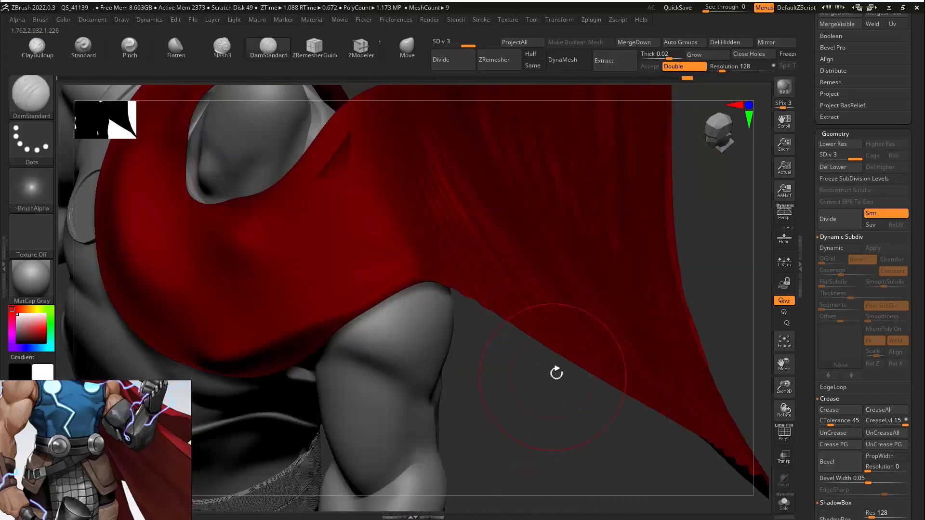
# Step: Carve broad diagonal folds down the back of the cape with a large DamStandard brush
pyautogui.moveTo(594, 346)
pyautogui.mouseDown(button='right')
pyautogui.moveTo(568, 262)
pyautogui.moveTo(563, 325)
pyautogui.moveTo(537, 221)
pyautogui.moveTo(429, 282)
pyautogui.mouseUp(button='right')
pyautogui.press('s')
pyautogui.moveTo(429, 281); pyautogui.dragTo(437, 282)
pyautogui.moveTo(364, 250); pyautogui.dragTo(589, 374)
pyautogui.moveTo(423, 234); pyautogui.dragTo(528, 287)
pyautogui.moveTo(446, 304); pyautogui.dragTo(513, 327)
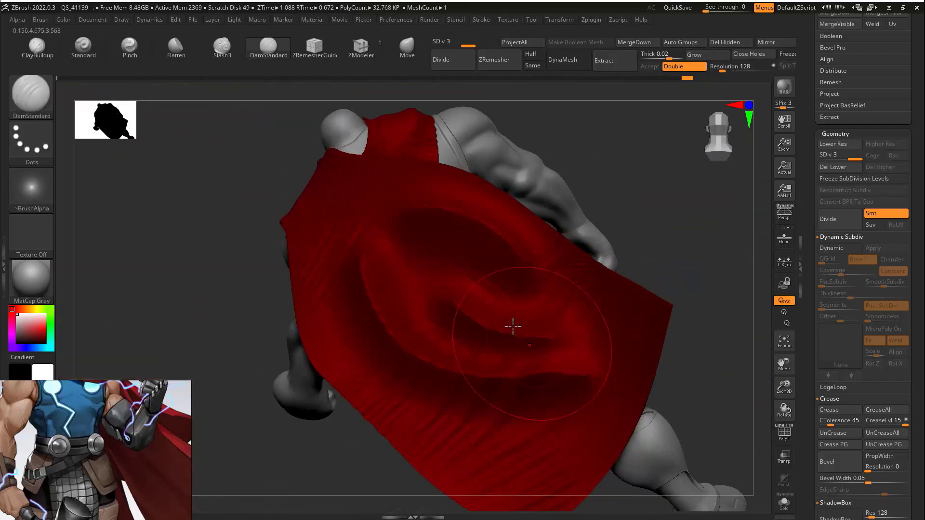
# Step: Switch to the ClothWind brush and add fine wind ripples over the collar and the cape behind the shoulder
pyautogui.moveTo(371, 269)
pyautogui.mouseDown(button='right')
pyautogui.moveTo(543, 196)
pyautogui.moveTo(586, 254)
pyautogui.moveTo(454, 225)
pyautogui.mouseUp(button='right')
pyautogui.press('b')
pyautogui.press('b')
pyautogui.click(524, 107)
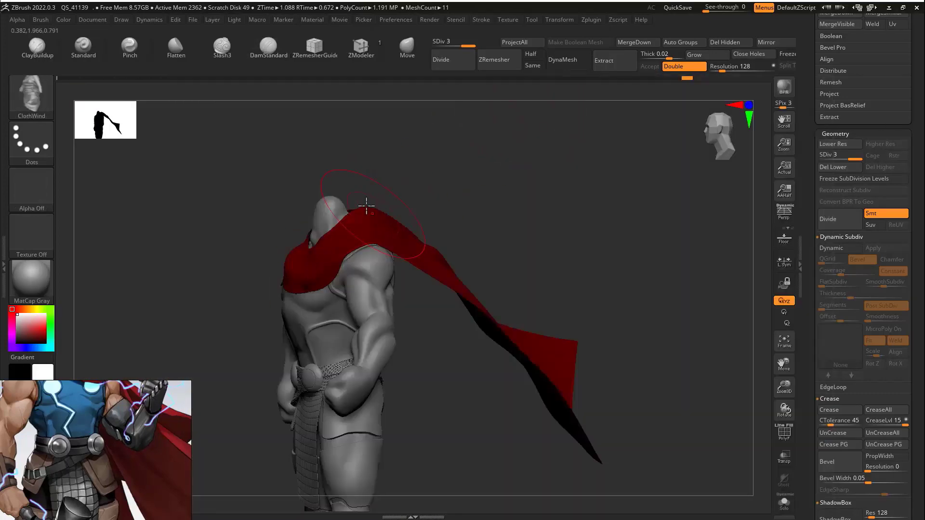
pyautogui.moveTo(368, 206)
pyautogui.mouseDown(button='right')
pyautogui.moveTo(340, 268)
pyautogui.moveTo(449, 281)
pyautogui.moveTo(586, 217)
pyautogui.moveTo(658, 215)
pyautogui.moveTo(614, 334)
pyautogui.moveTo(526, 305)
pyautogui.moveTo(579, 245)
pyautogui.moveTo(667, 188)
pyautogui.moveTo(652, 225)
pyautogui.moveTo(609, 220)
pyautogui.mouseUp(button='right')
pyautogui.press('s')
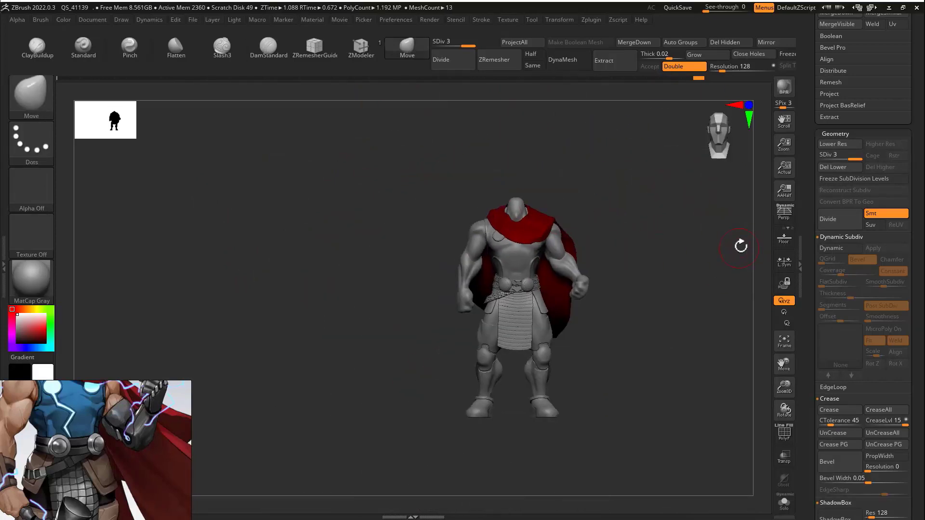
# Step: Isolate the body meshes Merged_PM3D_Cylinder3D4 and Merged_PM3D_Cylinder3D2 one after the other to compare their surfaces
pyautogui.moveTo(811, 222); pyautogui.dragTo(804, 318)
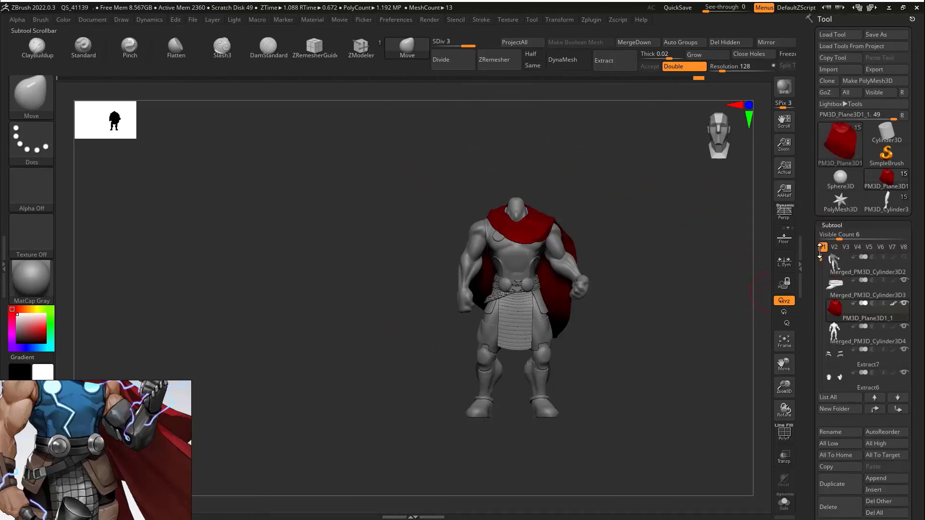
pyautogui.click(838, 298)
pyautogui.press('f')
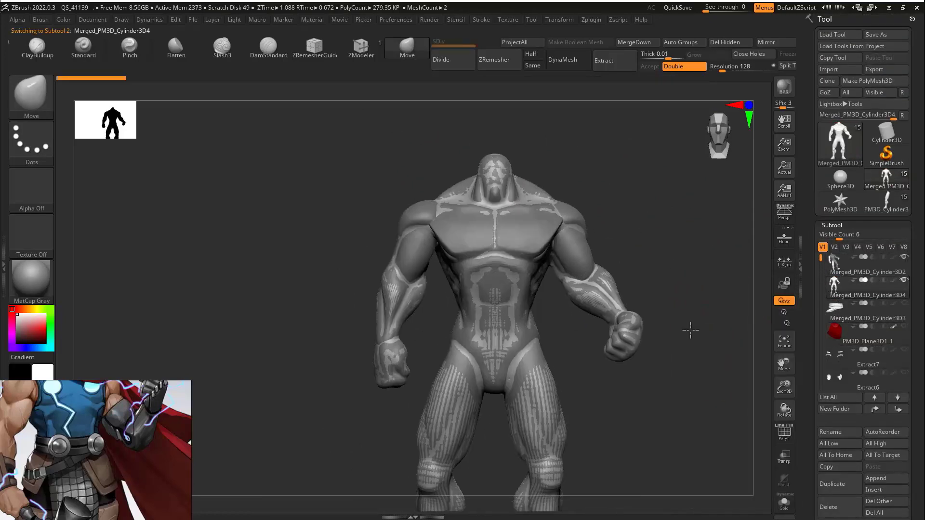
pyautogui.moveTo(203, 69); pyautogui.dragTo(380, 69)
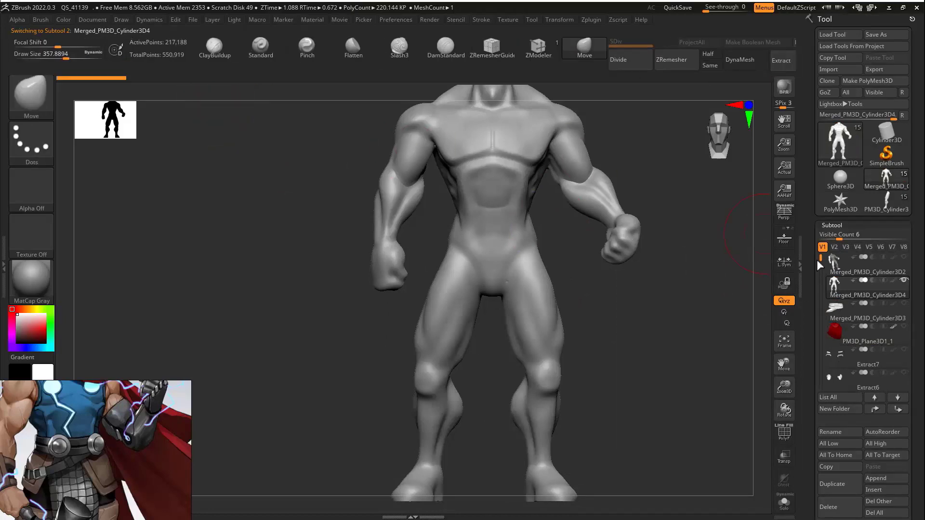
pyautogui.click(838, 269)
pyautogui.hotkey('shift', 'f')
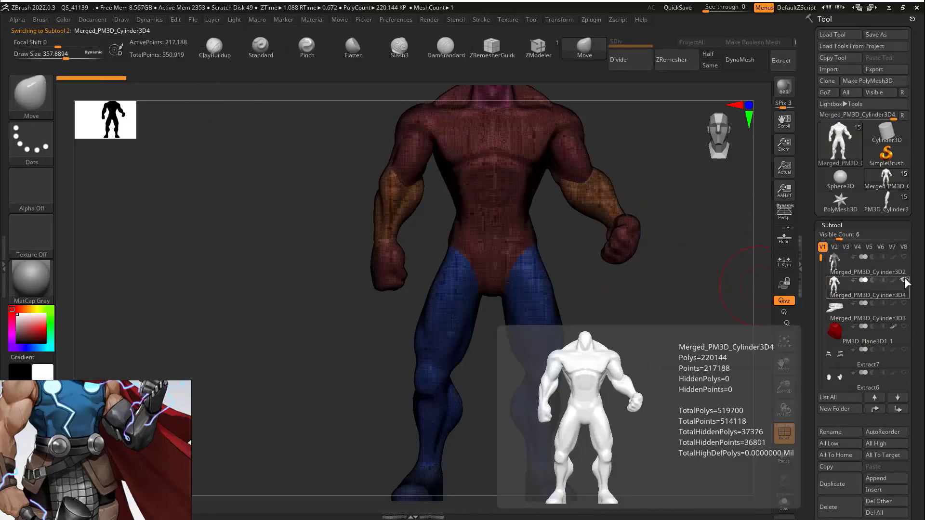
pyautogui.click(904, 281)
pyautogui.click(888, 274)
pyautogui.moveTo(654, 262)
pyautogui.mouseDown()
pyautogui.moveTo(643, 256)
pyautogui.moveTo(655, 263)
pyautogui.mouseUp()
pyautogui.hotkey('shift', 'f')
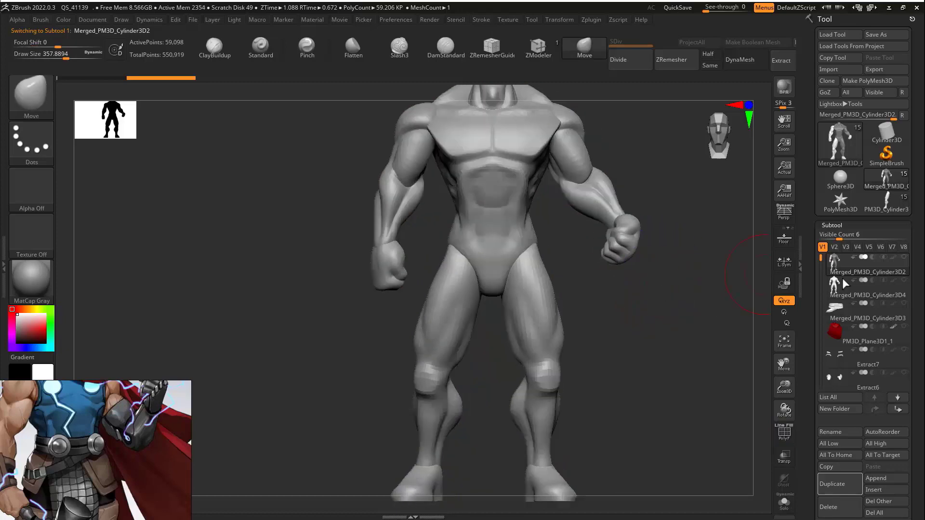
# Step: Overlay the two body meshes to see where they differ and bring back the armour and cape
pyautogui.click(904, 280)
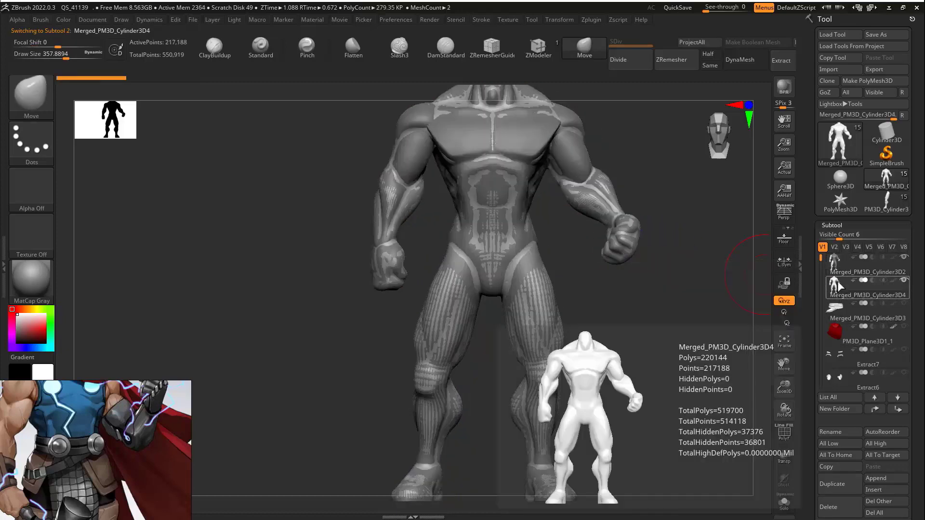
pyautogui.press('shift')
pyautogui.keyDown('alt'); pyautogui.moveTo(639, 313); pyautogui.dragTo(648, 347); pyautogui.keyUp('alt')
pyautogui.moveTo(675, 241)
pyautogui.mouseDown()
pyautogui.moveTo(715, 228)
pyautogui.moveTo(674, 241)
pyautogui.mouseUp()
pyautogui.click(905, 281)
pyautogui.click(846, 297)
pyautogui.click(904, 281)
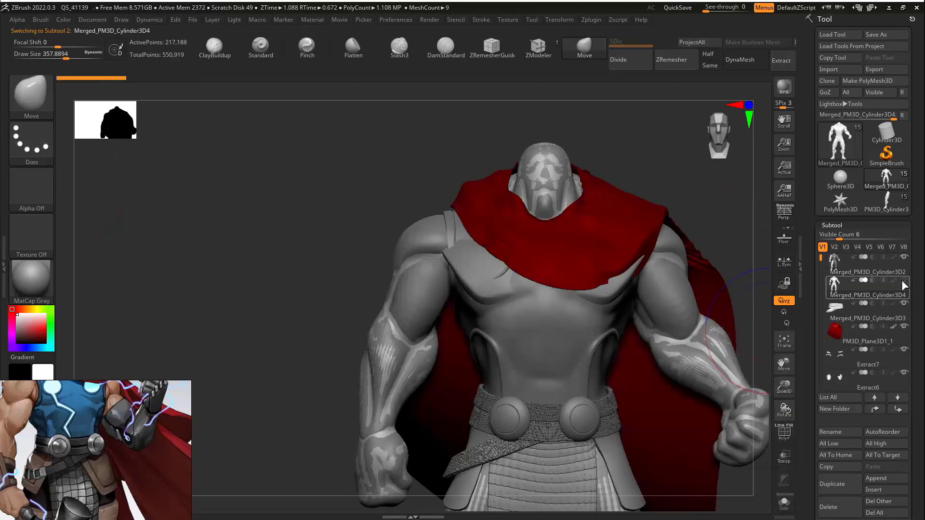
# Step: Examine how Merged_PM3D_Cylinder3D2 fits under the vest and cape with the other body mesh hidden
pyautogui.click(863, 270)
pyautogui.moveTo(391, 203)
pyautogui.keyDown('alt'); pyautogui.mouseDown()
pyautogui.moveTo(402, 251)
pyautogui.moveTo(425, 247)
pyautogui.mouseUp(); pyautogui.keyUp('alt')
pyautogui.press('[')
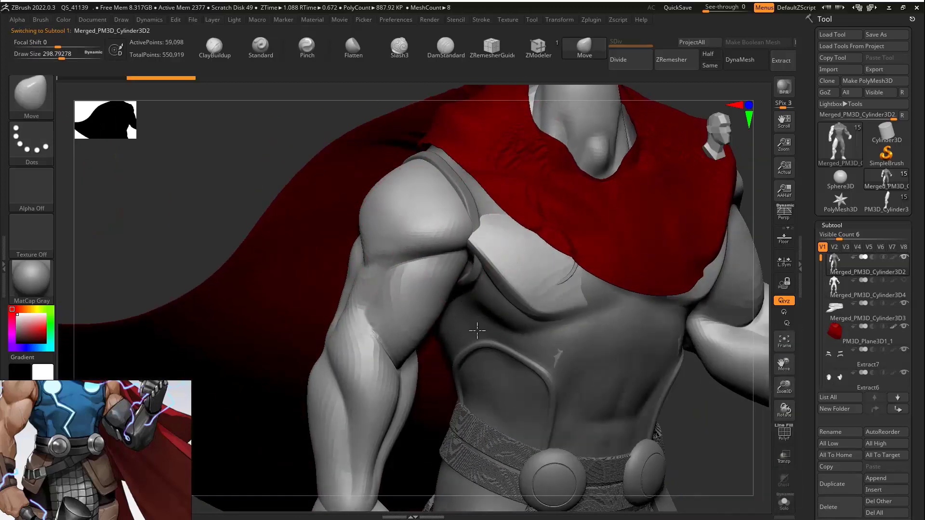
pyautogui.keyDown('shift'); pyautogui.moveTo(174, 163); pyautogui.dragTo(213, 166); pyautogui.keyUp('shift')
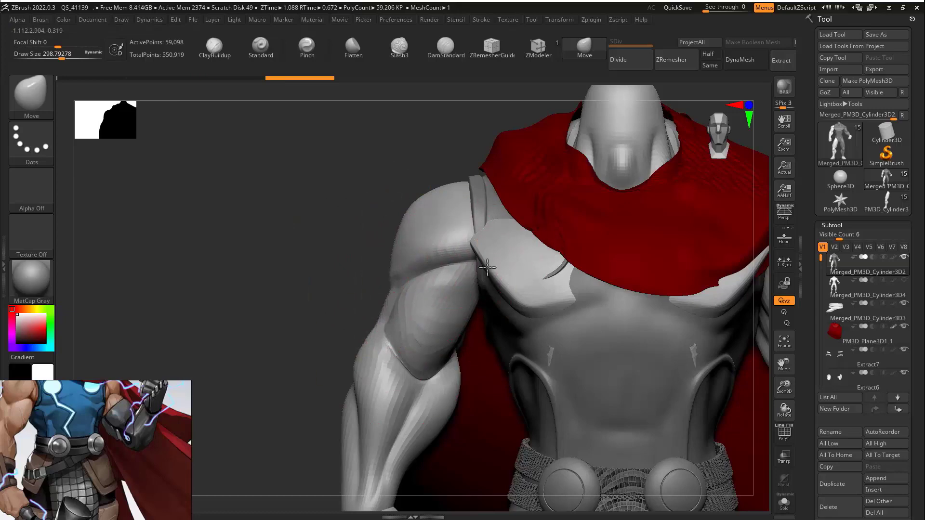
pyautogui.moveTo(309, 289); pyautogui.dragTo(385, 286)
pyautogui.moveTo(494, 263); pyautogui.dragTo(503, 261)
pyautogui.keyDown('alt'); pyautogui.moveTo(660, 250); pyautogui.dragTo(662, 207); pyautogui.keyUp('alt')
pyautogui.moveTo(703, 231); pyautogui.dragTo(660, 239)
pyautogui.keyDown('ctrl'); pyautogui.moveTo(660, 241); pyautogui.dragTo(671, 256); pyautogui.keyUp('ctrl')
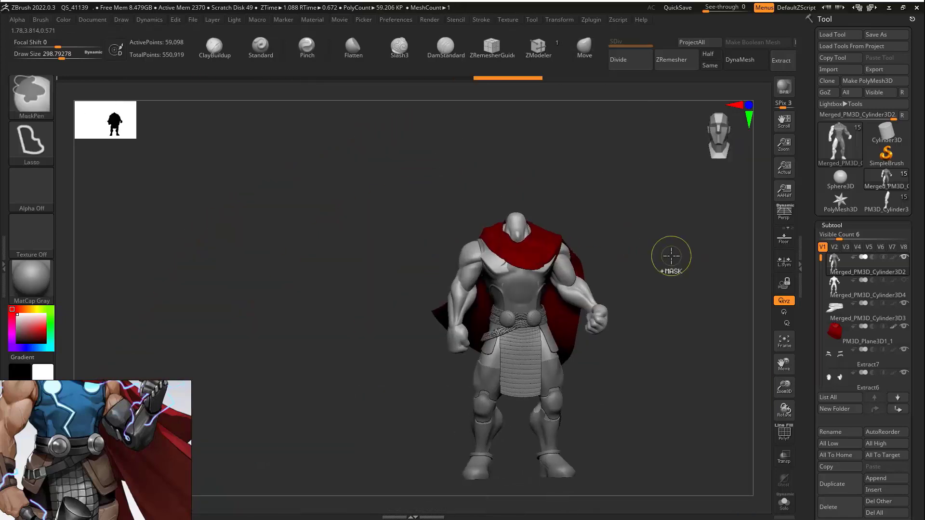
# Step: Hide Merged_PM3D_Cylinder3D2, then show and select Merged_PM3D_Cylinder3D4 as the body under the armour
pyautogui.keyDown('ctrl'); pyautogui.moveTo(671, 255); pyautogui.dragTo(670, 241, button='right'); pyautogui.keyUp('ctrl')
pyautogui.moveTo(670, 241)
pyautogui.mouseDown(button='right')
pyautogui.moveTo(638, 244)
pyautogui.moveTo(656, 245)
pyautogui.mouseUp(button='right')
pyautogui.keyDown('ctrl'); pyautogui.moveTo(655, 245); pyautogui.dragTo(689, 222, button='right'); pyautogui.keyUp('ctrl')
pyautogui.click(891, 290)
pyautogui.click(904, 257)
pyautogui.moveTo(689, 222); pyautogui.dragTo(660, 251, button='right')
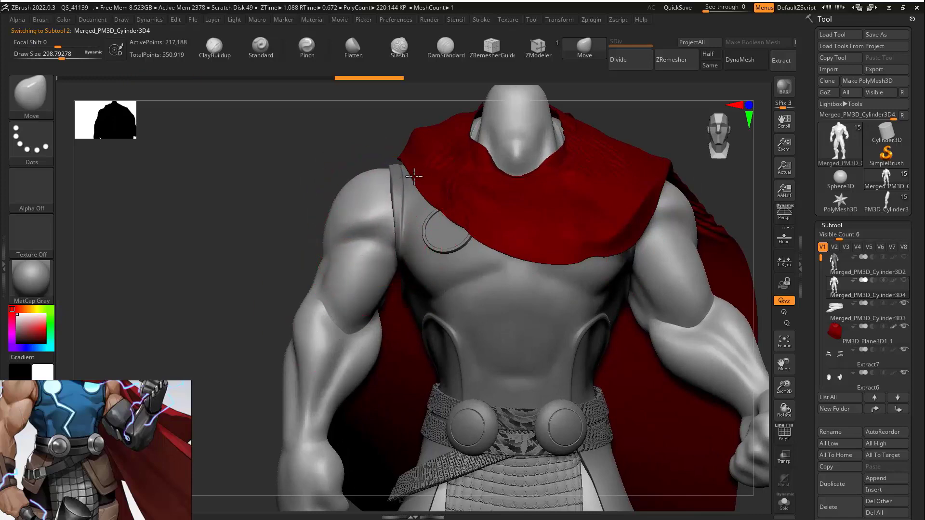
# Step: Push the body's chest and upper arm into place around the vest's armhole with the Move brush
pyautogui.moveTo(414, 176); pyautogui.dragTo(610, 196, button='right')
pyautogui.moveTo(738, 180); pyautogui.dragTo(691, 261, button='right')
pyautogui.moveTo(573, 255); pyautogui.dragTo(494, 273, button='right')
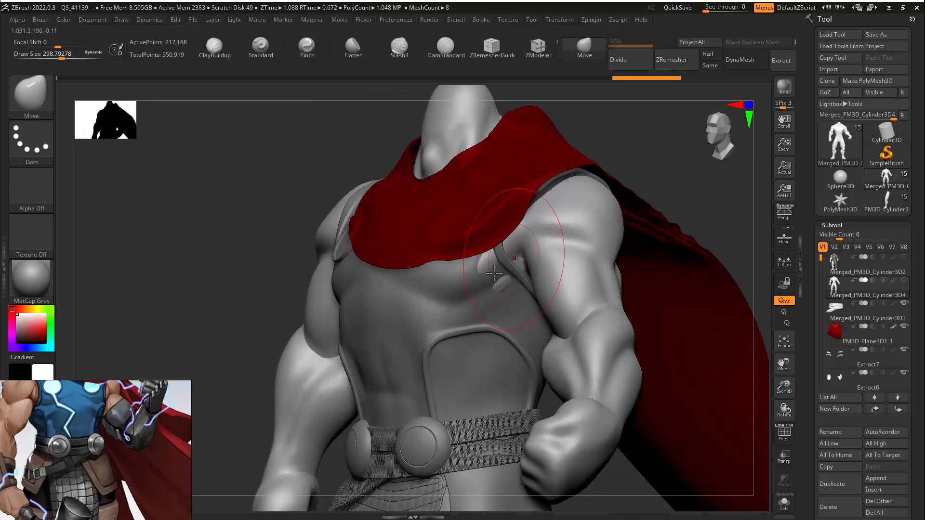
pyautogui.moveTo(645, 172); pyautogui.dragTo(479, 241, button='right')
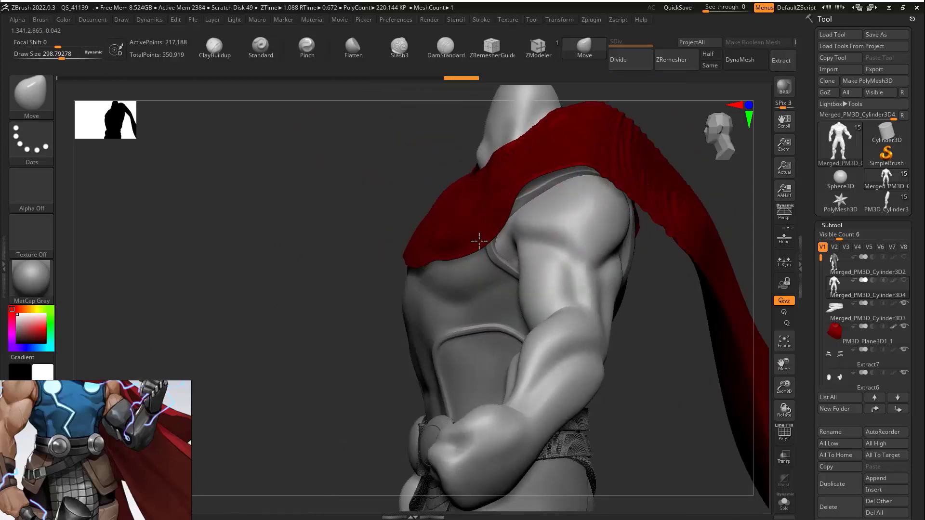
pyautogui.moveTo(504, 256); pyautogui.dragTo(581, 242)
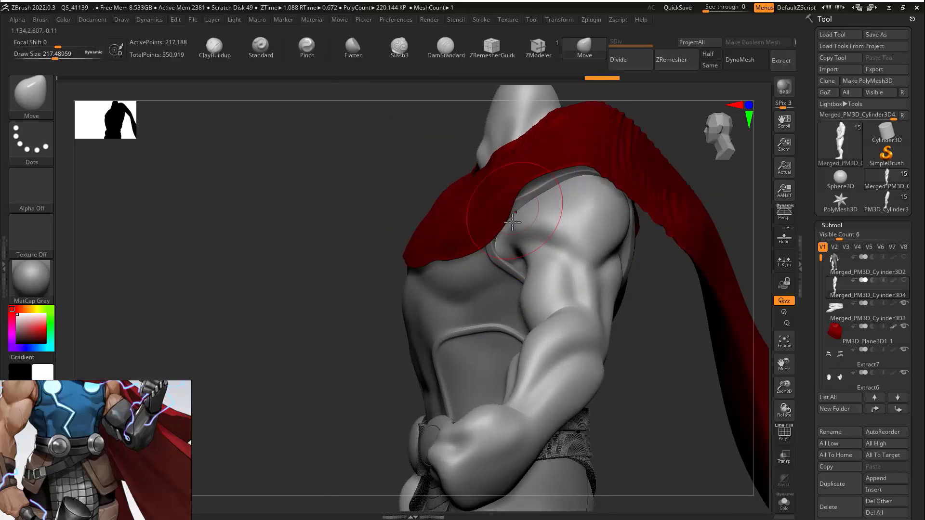
pyautogui.moveTo(517, 255); pyautogui.dragTo(646, 241, button='right')
# Step: Isolate the Extract2 vest together with the Merged_PM3D_Cylinder3D4 body and make the body active
pyautogui.hotkey('shift', 's')
pyautogui.moveTo(822, 285); pyautogui.dragTo(822, 315)
pyautogui.click(883, 366)
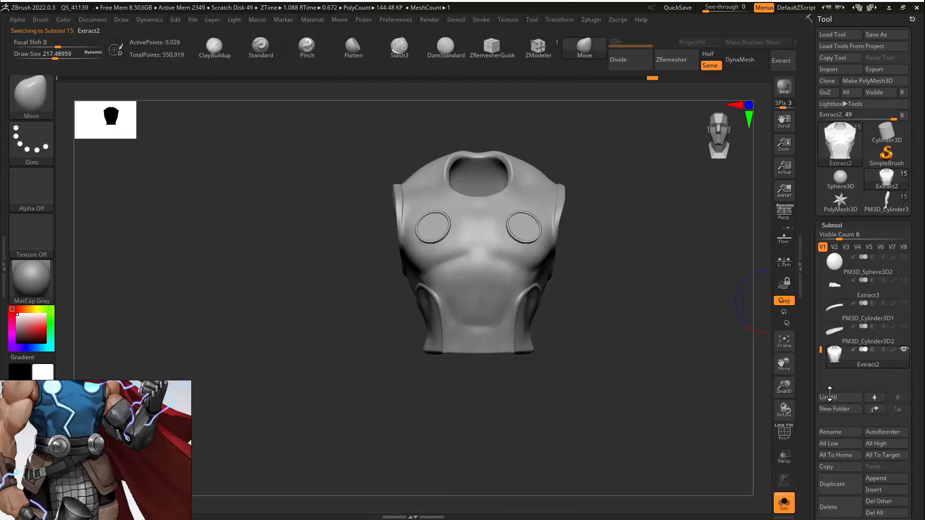
pyautogui.click(904, 258)
pyautogui.keyDown('ctrl'); pyautogui.moveTo(727, 269); pyautogui.dragTo(727, 292, button='right'); pyautogui.keyUp('ctrl')
pyautogui.moveTo(728, 292)
pyautogui.mouseDown(button='right')
pyautogui.moveTo(698, 291)
pyautogui.moveTo(757, 289)
pyautogui.mouseUp(button='right')
pyautogui.moveTo(219, 268); pyautogui.dragTo(193, 268, button='right')
pyautogui.moveTo(276, 235); pyautogui.dragTo(281, 235)
pyautogui.keyDown('alt'); pyautogui.click(207, 207); pyautogui.keyUp('alt')
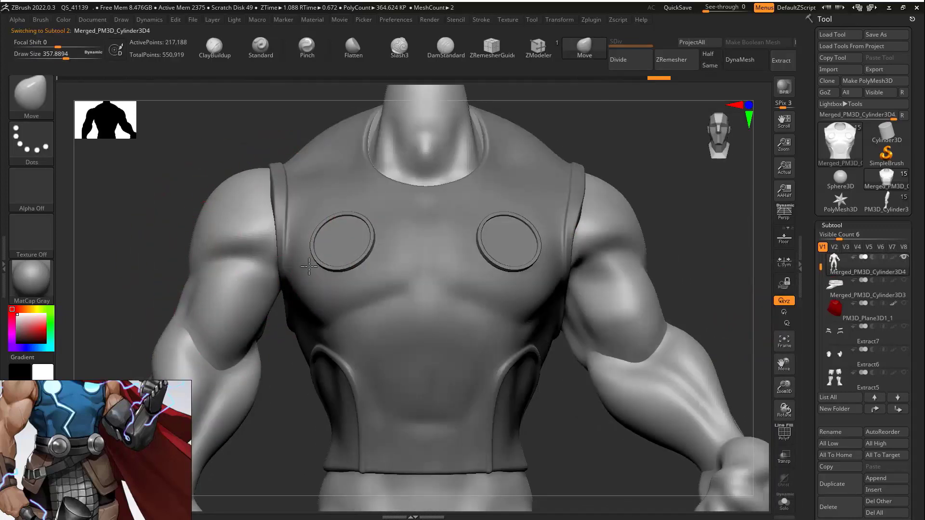
# Step: Reshape the body's shoulders and upper arms around the vest's armholes with the Move brush
pyautogui.moveTo(249, 270); pyautogui.dragTo(243, 197, button='right')
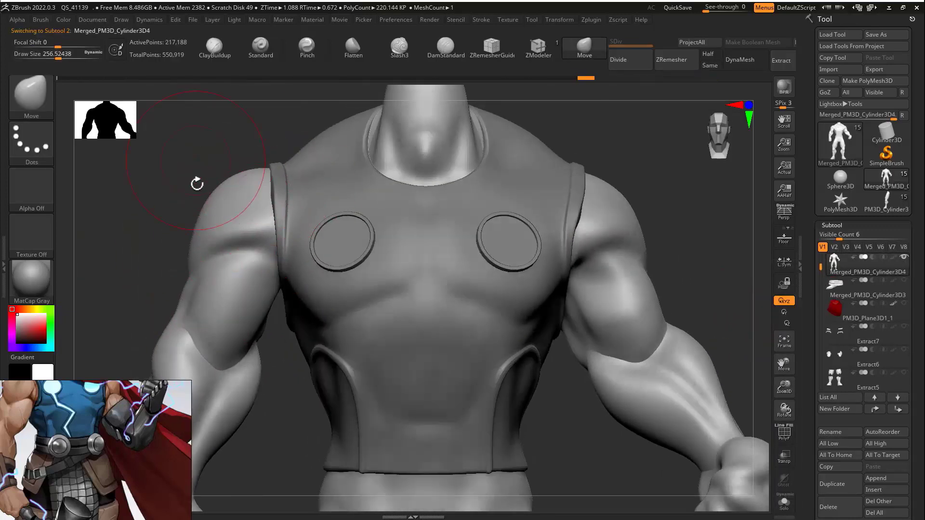
pyautogui.moveTo(211, 245); pyautogui.dragTo(222, 276, button='right')
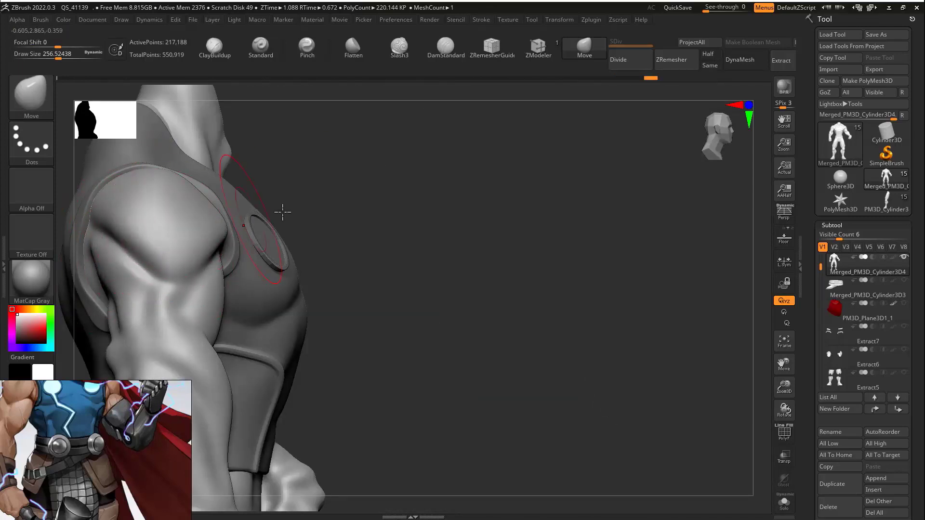
pyautogui.moveTo(283, 212); pyautogui.dragTo(442, 232, button='right')
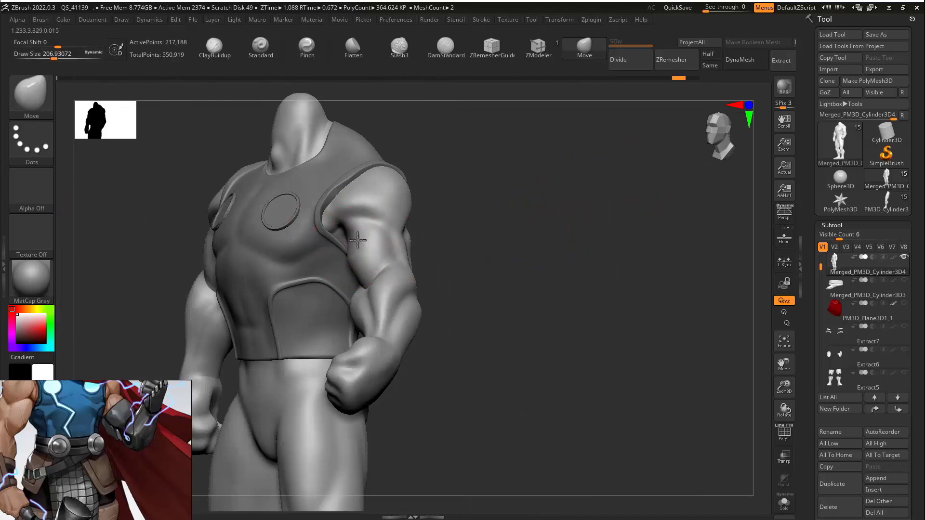
pyautogui.moveTo(358, 240); pyautogui.dragTo(379, 253, button='right')
pyautogui.moveTo(362, 212)
pyautogui.mouseDown(button='right')
pyautogui.moveTo(417, 213)
pyautogui.moveTo(378, 184)
pyautogui.moveTo(522, 217)
pyautogui.moveTo(545, 264)
pyautogui.moveTo(442, 278)
pyautogui.moveTo(545, 234)
pyautogui.mouseUp(button='right')
pyautogui.press('s')
pyautogui.press('f')
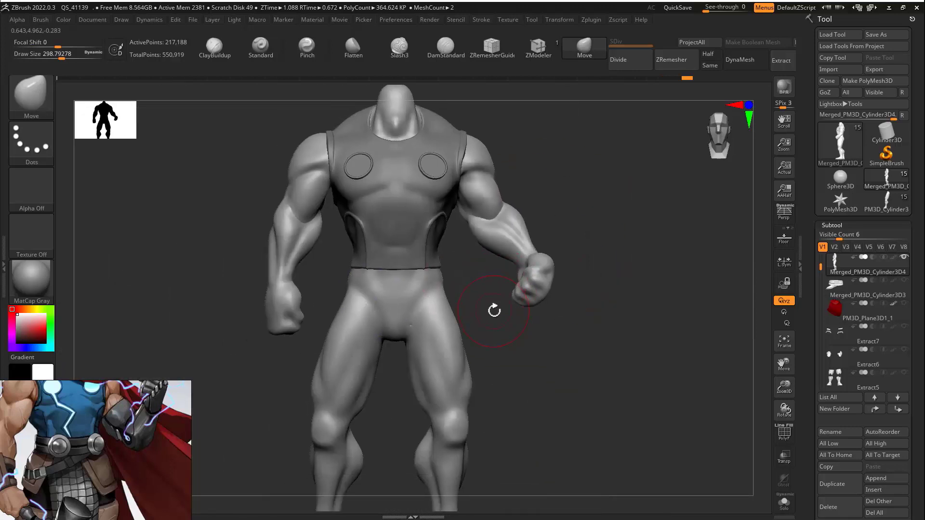
# Step: Tighten the muscle creases of the upper arm with the Pinch brush
pyautogui.moveTo(478, 284)
pyautogui.keyDown('ctrl'); pyautogui.mouseDown(button='right')
pyautogui.moveTo(471, 324)
pyautogui.moveTo(523, 333)
pyautogui.mouseUp(button='right'); pyautogui.keyUp('ctrl')
pyautogui.press('3')
pyautogui.press('s')
pyautogui.click(476, 202)
pyautogui.moveTo(588, 201)
pyautogui.mouseDown(button='right')
pyautogui.moveTo(491, 205)
pyautogui.moveTo(508, 248)
pyautogui.mouseUp(button='right')
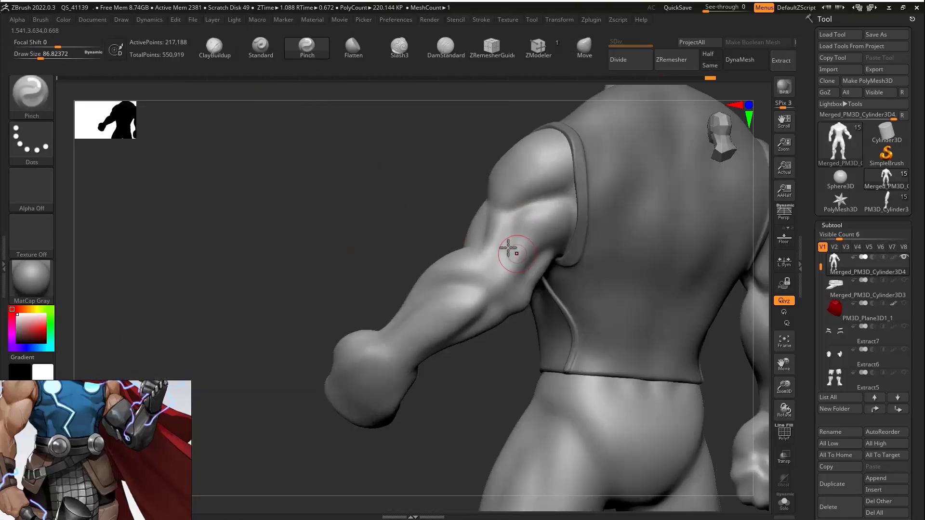
pyautogui.keyDown('shift'); pyautogui.moveTo(516, 205); pyautogui.dragTo(392, 212, button='right'); pyautogui.keyUp('shift')
# Step: Adjust the outline of the deltoid seen from the back with the Move brush
pyautogui.press('1')
pyautogui.press('s')
pyautogui.click(541, 132)
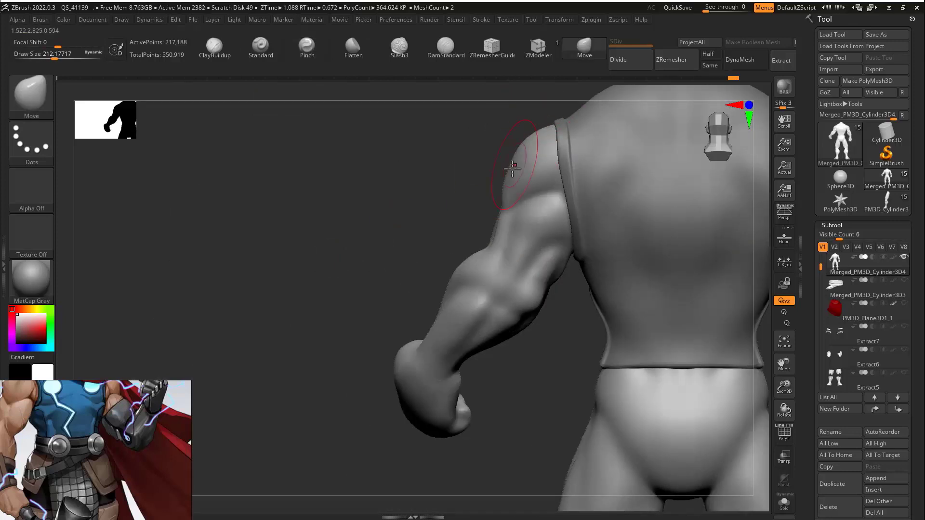
pyautogui.keyDown('shift'); pyautogui.moveTo(503, 167); pyautogui.dragTo(328, 167, button='right'); pyautogui.keyUp('shift')
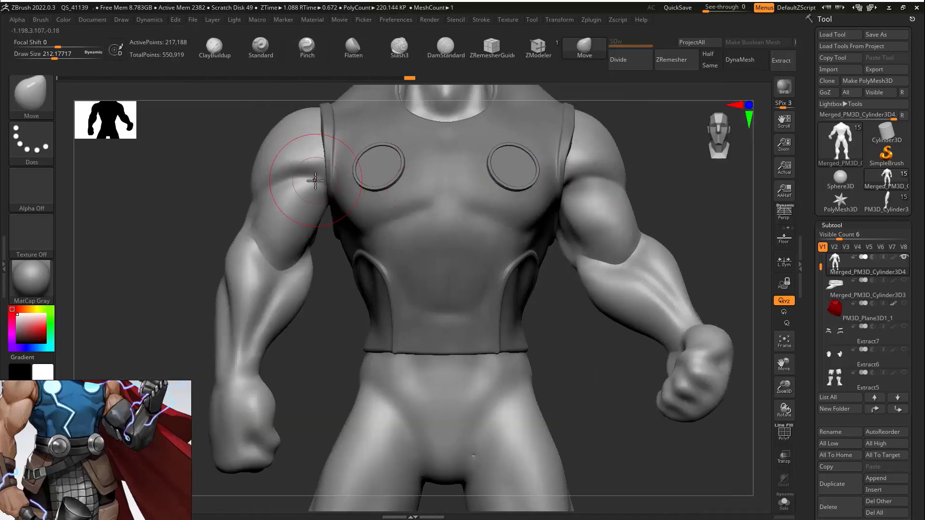
# Step: Carve the crease between the deltoid and the biceps with the DamStandard brush, following the reference's upper arm
pyautogui.press('b')
pyautogui.press('d')
pyautogui.press('s')
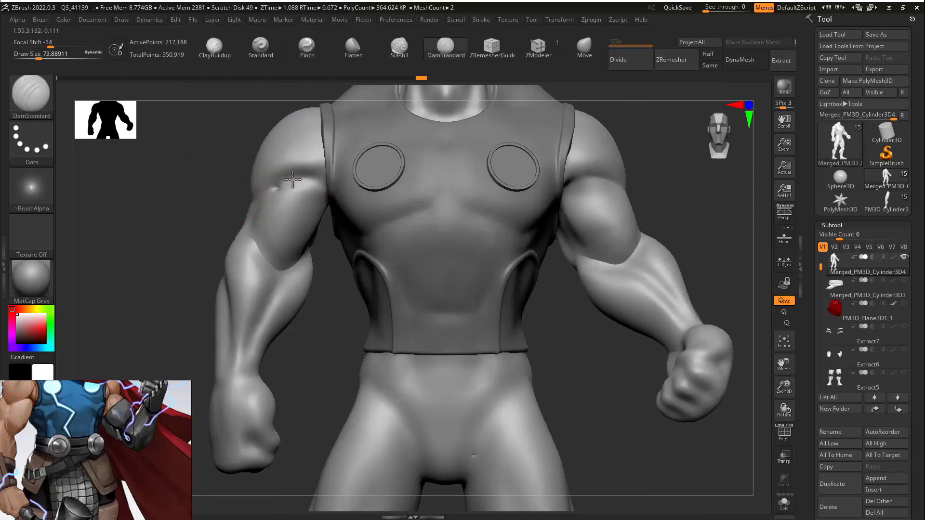
pyautogui.press('space')
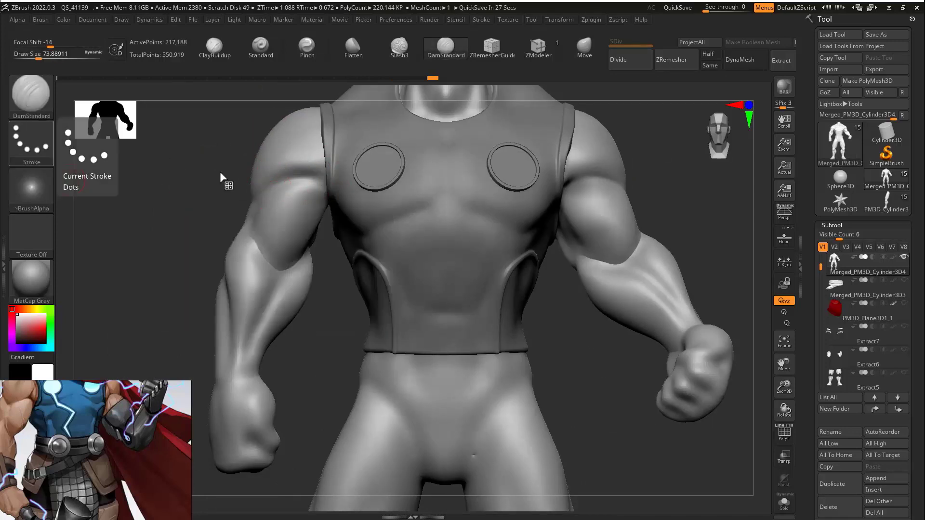
pyautogui.moveTo(220, 174); pyautogui.dragTo(215, 164, button='right')
pyautogui.moveTo(109, 426); pyautogui.dragTo(118, 464, button='middle')
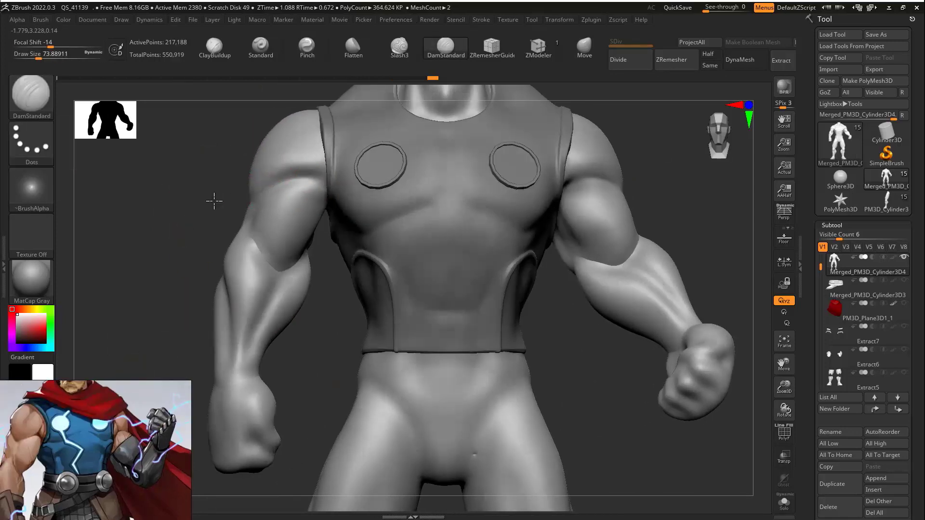
pyautogui.moveTo(213, 200); pyautogui.dragTo(206, 199, button='right')
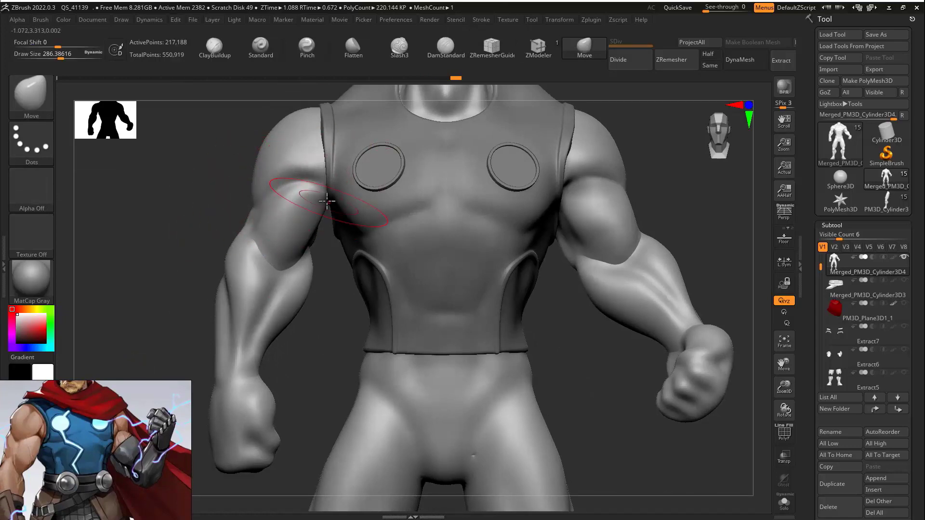
# Step: Push the shoulder and biceps into fuller shape from front and side with the Move brush
pyautogui.moveTo(327, 206); pyautogui.dragTo(270, 144, button='right')
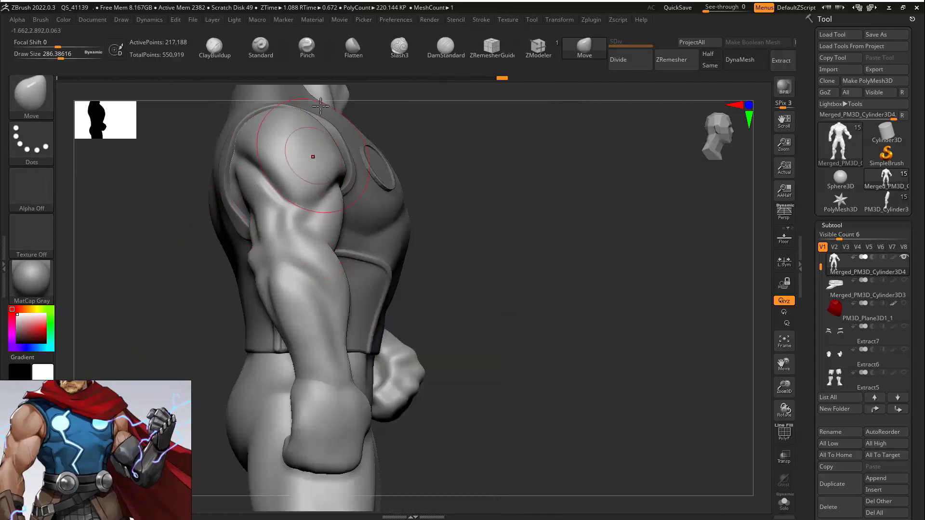
pyautogui.moveTo(394, 123); pyautogui.dragTo(240, 172, button='right')
pyautogui.press('s')
pyautogui.moveTo(482, 226)
pyautogui.mouseDown(button='right')
pyautogui.moveTo(331, 264)
pyautogui.moveTo(304, 260)
pyautogui.mouseUp(button='right')
# Step: Refine the elbow and outer forearm contour with a small Move brush
pyautogui.press('space')
pyautogui.hotkey('shift', 'f')
pyautogui.click(585, 48)
pyautogui.hotkey('shift', 'f')
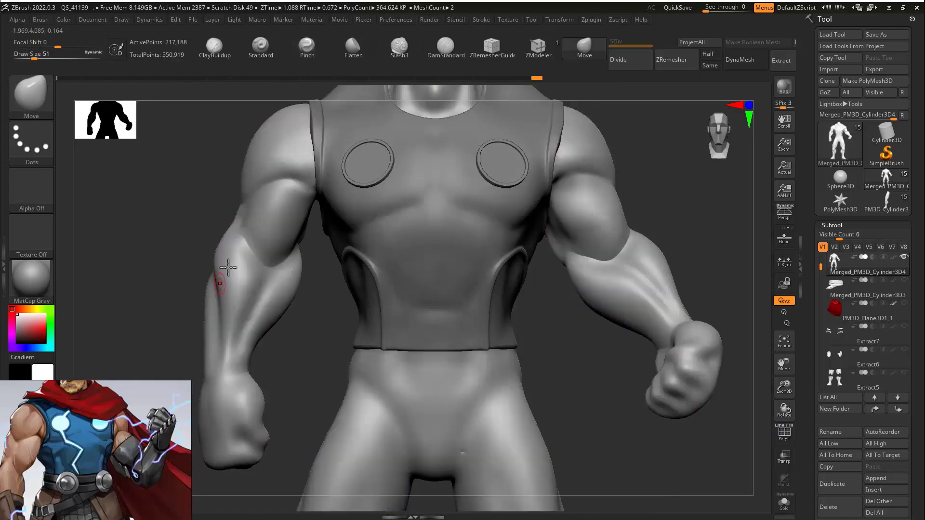
pyautogui.keyDown('shift'); pyautogui.moveTo(283, 224); pyautogui.dragTo(287, 250, button='right'); pyautogui.keyUp('shift')
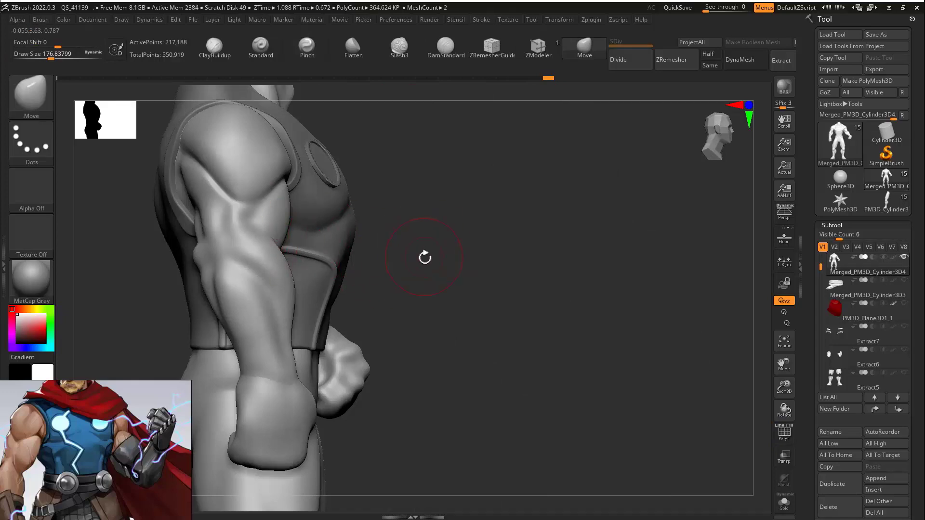
pyautogui.moveTo(425, 257); pyautogui.dragTo(446, 265, button='right')
# Step: Isolate the forearm and hand polygroups on one arm, mask them, and show the whole body again
pyautogui.hotkey('shift', 'f')
pyautogui.keyDown('ctrl'); pyautogui.keyDown('shift'); pyautogui.click(254, 331); pyautogui.keyUp('shift'); pyautogui.keyUp('ctrl')
pyautogui.keyDown('ctrl'); pyautogui.keyDown('shift'); pyautogui.click(254, 331); pyautogui.keyUp('shift'); pyautogui.keyUp('ctrl')
pyautogui.keyDown('shift'); pyautogui.moveTo(392, 360); pyautogui.dragTo(321, 330, button='right'); pyautogui.keyUp('shift')
pyautogui.keyDown('alt'); pyautogui.moveTo(320, 330); pyautogui.dragTo(382, 266, button='right'); pyautogui.keyUp('alt')
pyautogui.moveTo(392, 274)
pyautogui.keyDown('ctrl'); pyautogui.keyDown('alt'); pyautogui.keyDown('shift'); pyautogui.mouseDown()
pyautogui.moveTo(380, 385)
pyautogui.moveTo(384, 361)
pyautogui.mouseUp(); pyautogui.keyUp('shift'); pyautogui.keyUp('alt'); pyautogui.keyUp('ctrl')
pyautogui.keyDown('ctrl'); pyautogui.keyDown('shift'); pyautogui.moveTo(389, 244); pyautogui.dragTo(416, 256); pyautogui.keyUp('shift'); pyautogui.keyUp('ctrl')
pyautogui.keyDown('alt'); pyautogui.moveTo(684, 186); pyautogui.dragTo(542, 227, button='right'); pyautogui.keyUp('alt')
pyautogui.keyDown('ctrl'); pyautogui.keyDown('alt'); pyautogui.keyDown('shift'); pyautogui.moveTo(525, 229); pyautogui.dragTo(513, 216); pyautogui.keyUp('shift'); pyautogui.keyUp('alt'); pyautogui.keyUp('ctrl')
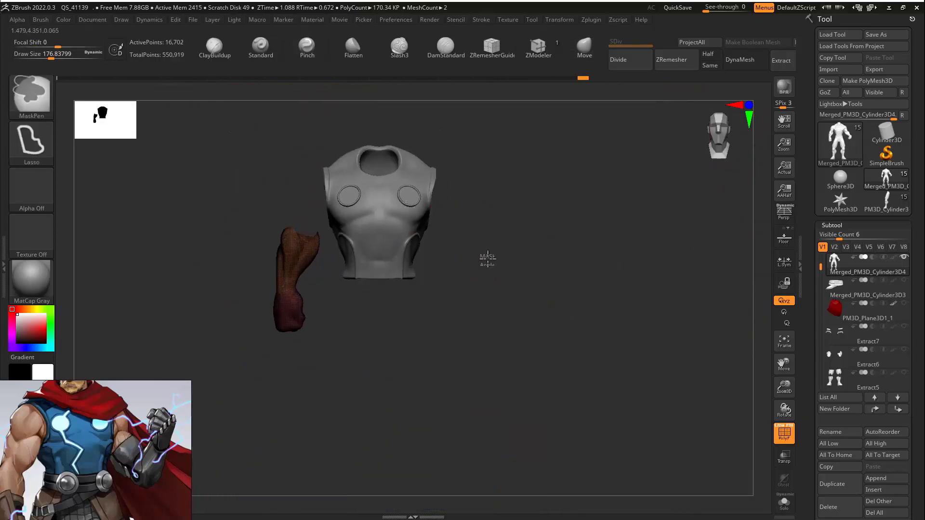
pyautogui.keyDown('ctrl'); pyautogui.keyDown('shift'); pyautogui.click(488, 259); pyautogui.keyUp('shift'); pyautogui.keyUp('ctrl')
pyautogui.moveTo(488, 259); pyautogui.dragTo(563, 308, button='right')
pyautogui.keyDown('ctrl'); pyautogui.click(207, 226); pyautogui.keyUp('ctrl')
pyautogui.keyDown('ctrl'); pyautogui.click(207, 265); pyautogui.keyUp('ctrl')
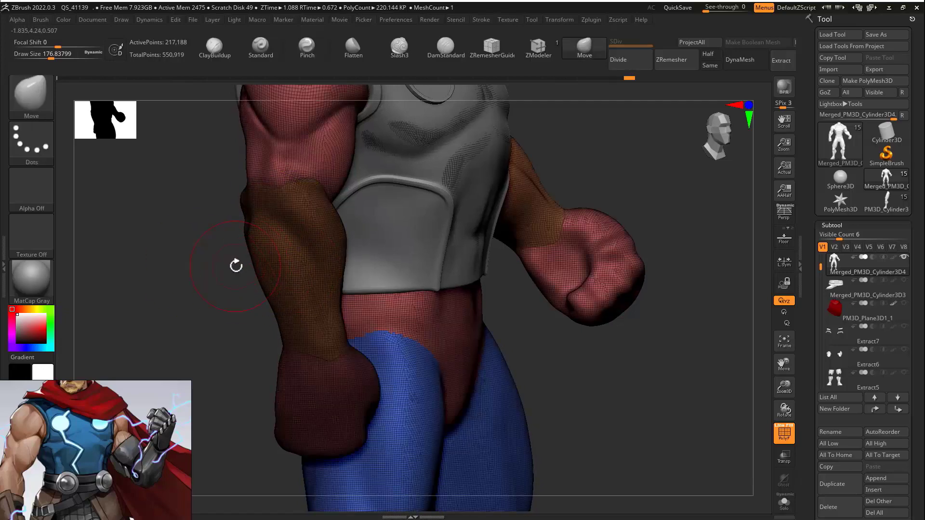
# Step: Activate the transform gizmo and centre it on the elbow of the forearm
pyautogui.press('w')
pyautogui.moveTo(235, 266); pyautogui.dragTo(310, 289, button='right')
pyautogui.keyDown('alt'); pyautogui.moveTo(329, 332); pyautogui.dragTo(438, 152); pyautogui.keyUp('alt')
pyautogui.moveTo(439, 151); pyautogui.dragTo(549, 147, button='right')
pyautogui.keyDown('alt'); pyautogui.moveTo(550, 147); pyautogui.dragTo(463, 159, button='right'); pyautogui.keyUp('alt')
pyautogui.keyDown('alt'); pyautogui.moveTo(350, 169); pyautogui.dragTo(487, 154); pyautogui.keyUp('alt')
# Step: Undo the first forearm adjustment, soften the mask's edge and rotate the forearm with the fist forward about the elbow
pyautogui.moveTo(480, 160); pyautogui.dragTo(472, 153)
pyautogui.hotkey('ctrl', 'z')
pyautogui.hotkey('ctrl', 'z')
pyautogui.keyDown('ctrl'); pyautogui.click(554, 169); pyautogui.keyUp('ctrl')
pyautogui.moveTo(452, 207); pyautogui.dragTo(457, 226)
pyautogui.moveTo(592, 193); pyautogui.dragTo(489, 186, button='right')
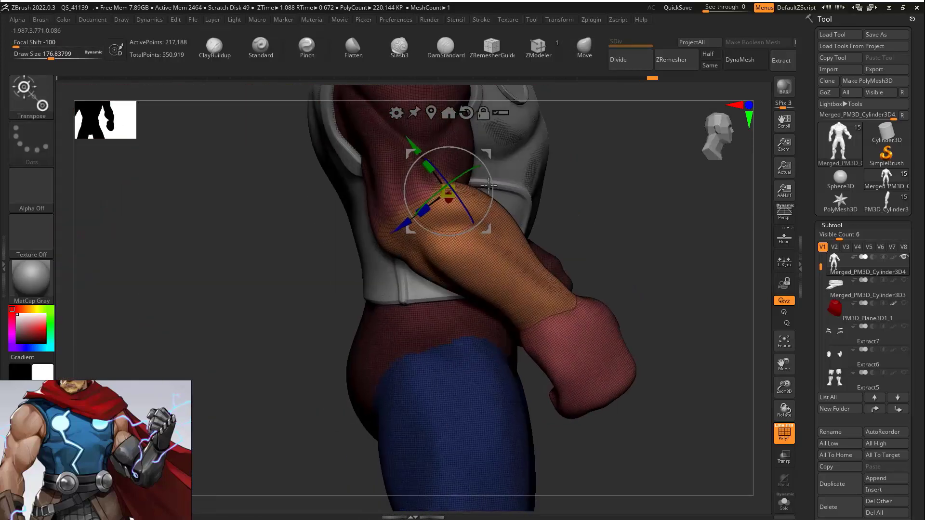
pyautogui.moveTo(488, 186); pyautogui.dragTo(489, 209)
# Step: Soften the mask further, re-centre the gizmo on the elbow and fine-tune the forearm's rotation, with the polygroup display off
pyautogui.moveTo(621, 188); pyautogui.dragTo(559, 183, button='right')
pyautogui.moveTo(586, 130); pyautogui.dragTo(616, 160, button='right')
pyautogui.keyDown('ctrl'); pyautogui.click(621, 124); pyautogui.keyUp('ctrl')
pyautogui.keyDown('ctrl'); pyautogui.click(621, 126); pyautogui.keyUp('ctrl')
pyautogui.keyDown('ctrl'); pyautogui.click(616, 143); pyautogui.keyUp('ctrl')
pyautogui.keyDown('ctrl'); pyautogui.click(616, 143); pyautogui.keyUp('ctrl')
pyautogui.keyDown('alt'); pyautogui.moveTo(449, 197); pyautogui.dragTo(389, 203); pyautogui.keyUp('alt')
pyautogui.moveTo(491, 198); pyautogui.dragTo(496, 186)
pyautogui.moveTo(356, 289); pyautogui.dragTo(294, 293, button='right')
pyautogui.moveTo(294, 347)
pyautogui.keyDown('ctrl'); pyautogui.mouseDown(button='right')
pyautogui.moveTo(291, 299)
pyautogui.moveTo(337, 305)
pyautogui.moveTo(303, 286)
pyautogui.moveTo(289, 295)
pyautogui.moveTo(315, 284)
pyautogui.mouseUp(button='right'); pyautogui.keyUp('ctrl')
pyautogui.hotkey('shift', 'f')
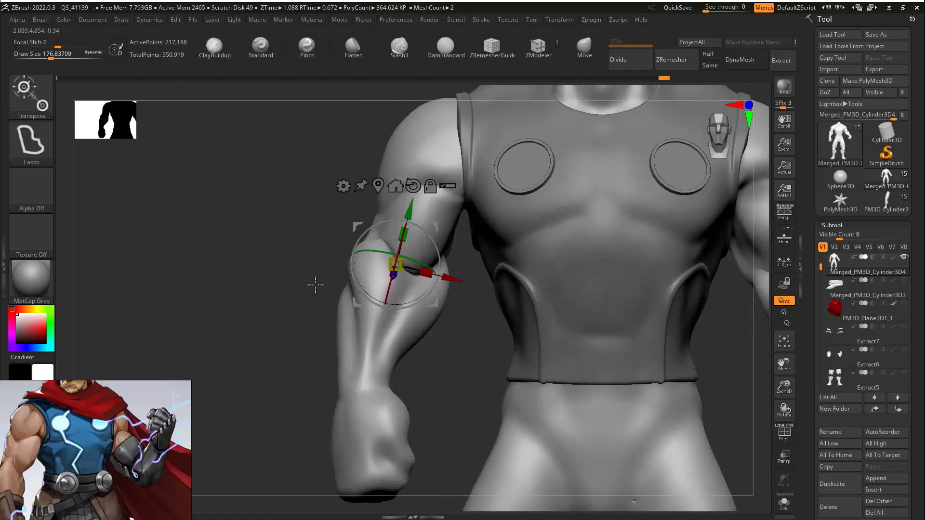
# Step: Smooth the inner elbow crease between the biceps and forearm and clear the mask
pyautogui.keyDown('ctrl'); pyautogui.moveTo(385, 255); pyautogui.dragTo(376, 240, button='right'); pyautogui.keyUp('ctrl')
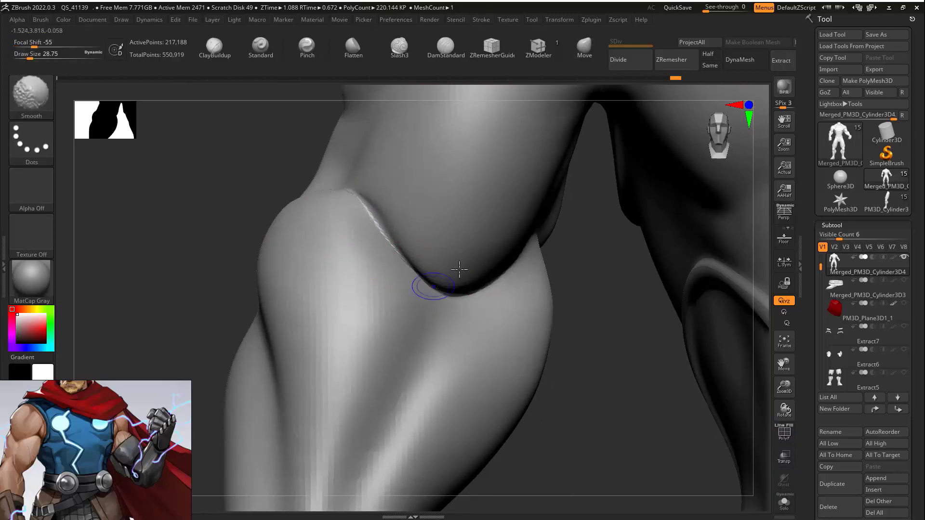
pyautogui.keyDown('ctrl'); pyautogui.keyDown('shift'); pyautogui.moveTo(562, 196); pyautogui.dragTo(601, 292); pyautogui.keyUp('shift'); pyautogui.keyUp('ctrl')
pyautogui.moveTo(601, 291)
pyautogui.mouseDown(button='right')
pyautogui.moveTo(427, 254)
pyautogui.moveTo(441, 241)
pyautogui.mouseUp(button='right')
# Step: Solo the body and reshape the biceps and armpit junction with the Move brush
pyautogui.click(785, 501)
pyautogui.moveTo(641, 328)
pyautogui.mouseDown(button='right')
pyautogui.moveTo(570, 319)
pyautogui.moveTo(469, 287)
pyautogui.mouseUp(button='right')
pyautogui.moveTo(490, 248)
pyautogui.mouseDown(button='right')
pyautogui.moveTo(704, 182)
pyautogui.moveTo(667, 208)
pyautogui.moveTo(667, 192)
pyautogui.moveTo(355, 281)
pyautogui.moveTo(356, 340)
pyautogui.mouseUp(button='right')
pyautogui.press('s')
pyautogui.moveTo(438, 216); pyautogui.dragTo(445, 217)
pyautogui.moveTo(458, 215); pyautogui.dragTo(352, 187, button='right')
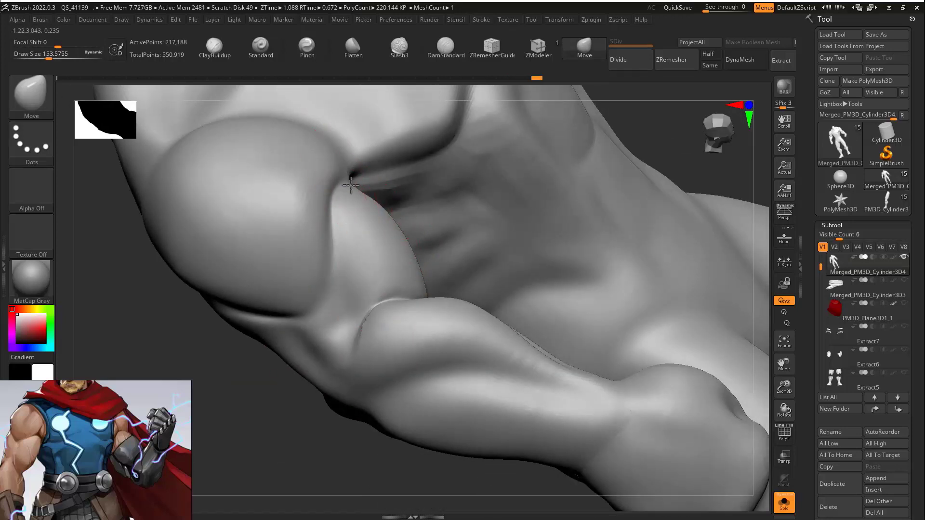
# Step: Adjust the forearm, elbow and front shoulder volumes on the soloed body with the Move brush
pyautogui.keyDown('ctrl'); pyautogui.moveTo(262, 414); pyautogui.dragTo(387, 330, button='right'); pyautogui.keyUp('ctrl')
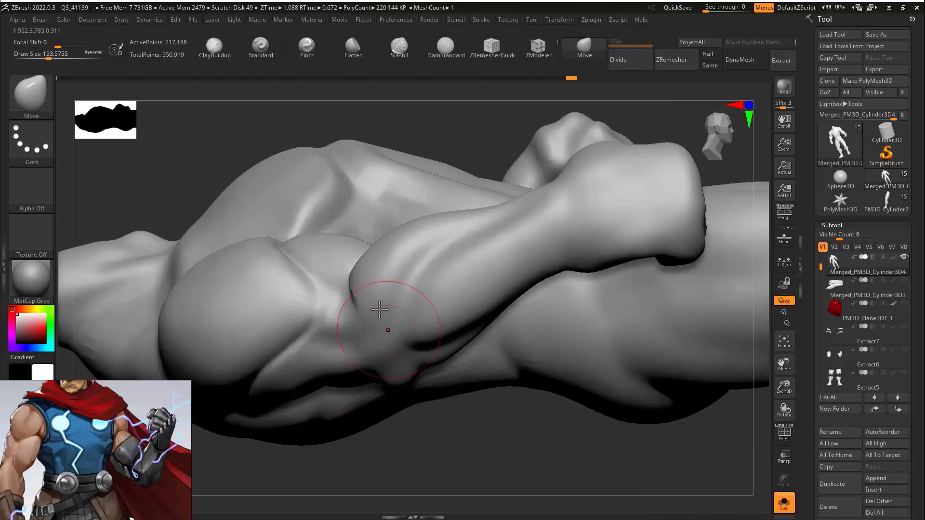
pyautogui.moveTo(474, 221); pyautogui.dragTo(487, 214)
pyautogui.moveTo(487, 214)
pyautogui.mouseDown(button='right')
pyautogui.moveTo(485, 320)
pyautogui.moveTo(616, 304)
pyautogui.moveTo(540, 371)
pyautogui.mouseUp(button='right')
pyautogui.moveTo(539, 371)
pyautogui.mouseDown(button='right')
pyautogui.moveTo(511, 403)
pyautogui.moveTo(466, 294)
pyautogui.moveTo(522, 253)
pyautogui.moveTo(371, 241)
pyautogui.moveTo(328, 328)
pyautogui.moveTo(400, 246)
pyautogui.mouseUp(button='right')
pyautogui.keyDown('alt'); pyautogui.moveTo(400, 245); pyautogui.dragTo(530, 88, button='right'); pyautogui.keyUp('alt')
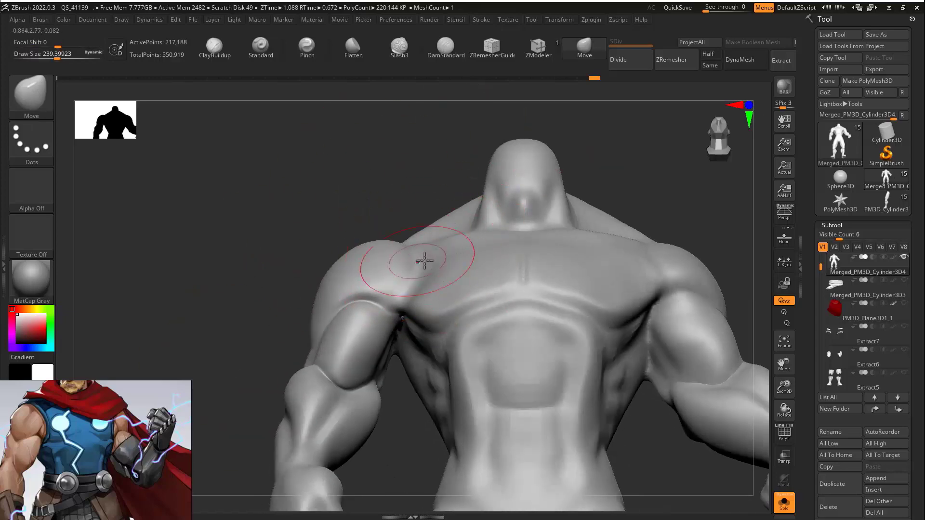
pyautogui.moveTo(479, 246)
pyautogui.mouseDown(button='right')
pyautogui.moveTo(402, 244)
pyautogui.moveTo(477, 304)
pyautogui.moveTo(468, 183)
pyautogui.mouseUp(button='right')
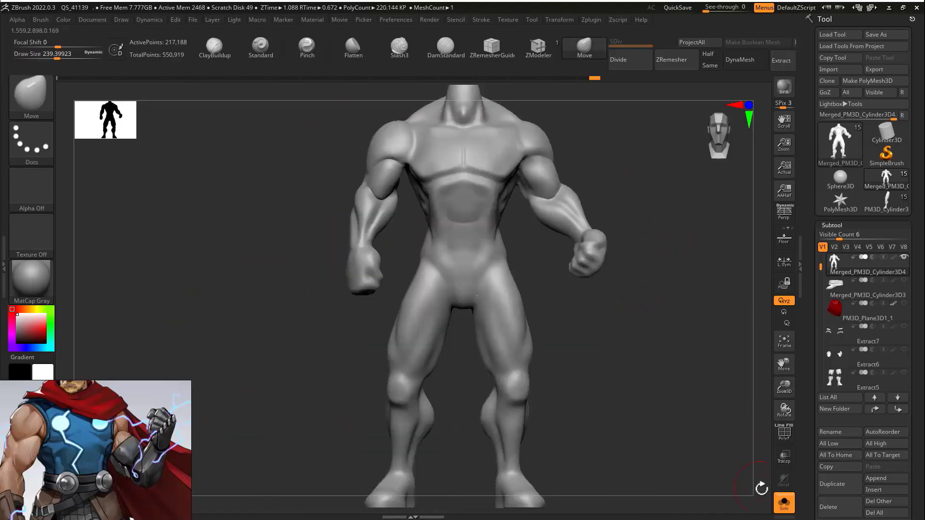
# Step: Show the vest again and fit the back of the shoulder and upper arm to its armhole with a large Move brush
pyautogui.click(784, 503)
pyautogui.moveTo(591, 267); pyautogui.dragTo(559, 193, button='right')
pyautogui.moveTo(442, 201); pyautogui.dragTo(517, 190, button='right')
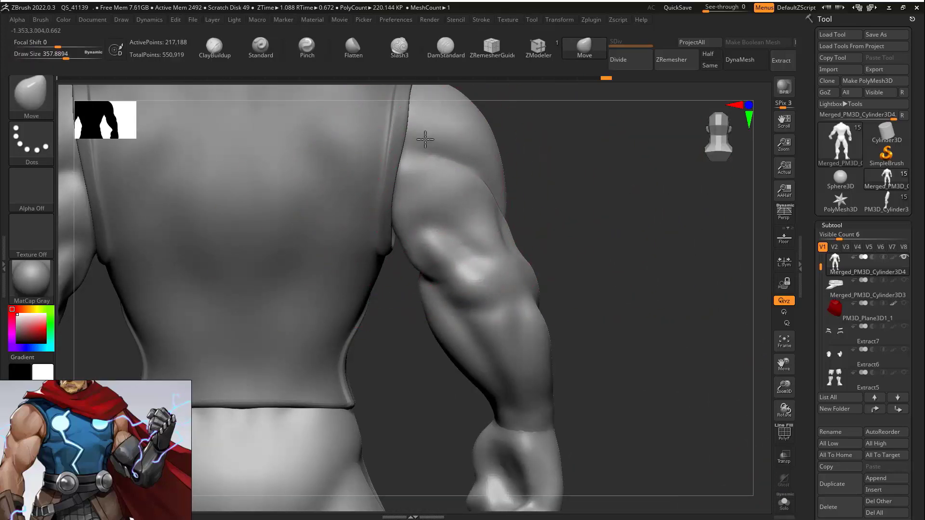
pyautogui.keyDown('ctrl'); pyautogui.moveTo(425, 139); pyautogui.dragTo(448, 207, button='right'); pyautogui.keyUp('ctrl')
pyautogui.keyDown('ctrl'); pyautogui.moveTo(449, 207); pyautogui.dragTo(419, 226, button='right'); pyautogui.keyUp('ctrl')
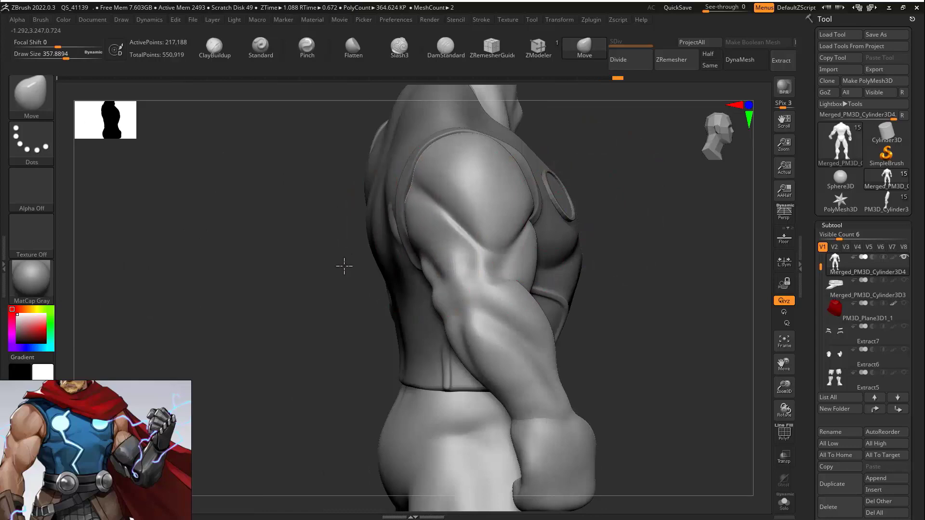
pyautogui.press('s')
pyautogui.moveTo(555, 221)
pyautogui.mouseDown(button='right')
pyautogui.moveTo(355, 238)
pyautogui.moveTo(479, 262)
pyautogui.moveTo(597, 208)
pyautogui.moveTo(533, 218)
pyautogui.moveTo(526, 171)
pyautogui.moveTo(593, 188)
pyautogui.moveTo(192, 192)
pyautogui.moveTo(247, 234)
pyautogui.mouseUp(button='right')
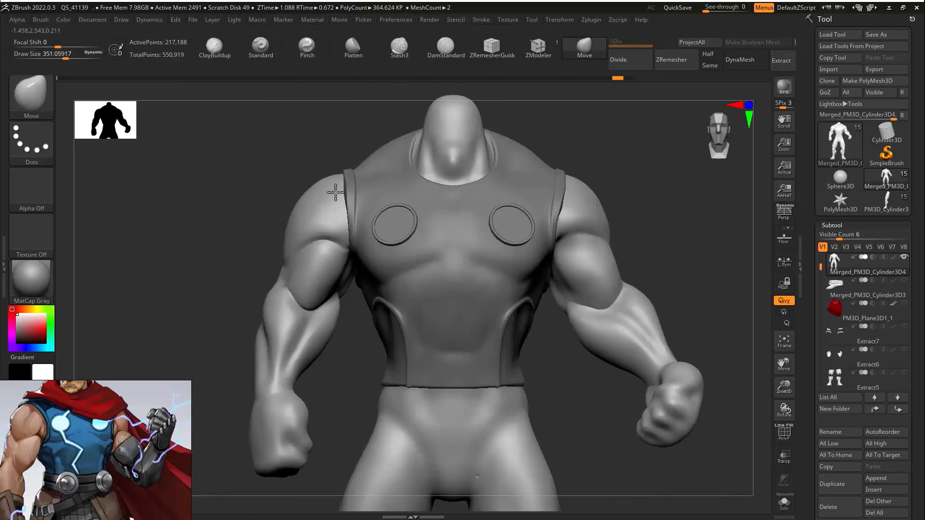
# Step: Define the creases of the arm and fist with the DamStandard brush
pyautogui.keyDown('shift'); pyautogui.moveTo(320, 221); pyautogui.dragTo(342, 113, button='right'); pyautogui.keyUp('shift')
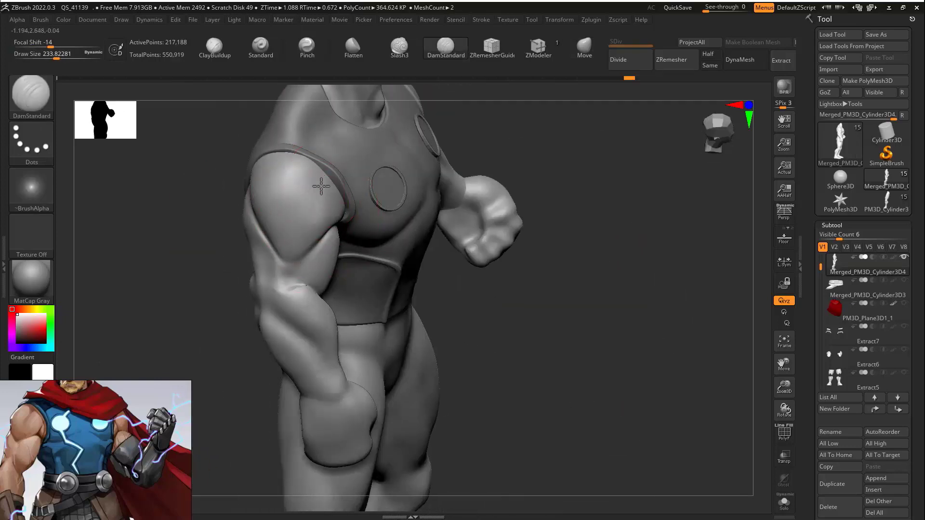
pyautogui.moveTo(269, 238)
pyautogui.mouseDown(button='right')
pyautogui.moveTo(424, 310)
pyautogui.moveTo(398, 328)
pyautogui.moveTo(454, 307)
pyautogui.moveTo(349, 295)
pyautogui.mouseUp(button='right')
pyautogui.press('[')
pyautogui.rightClick(372, 338)
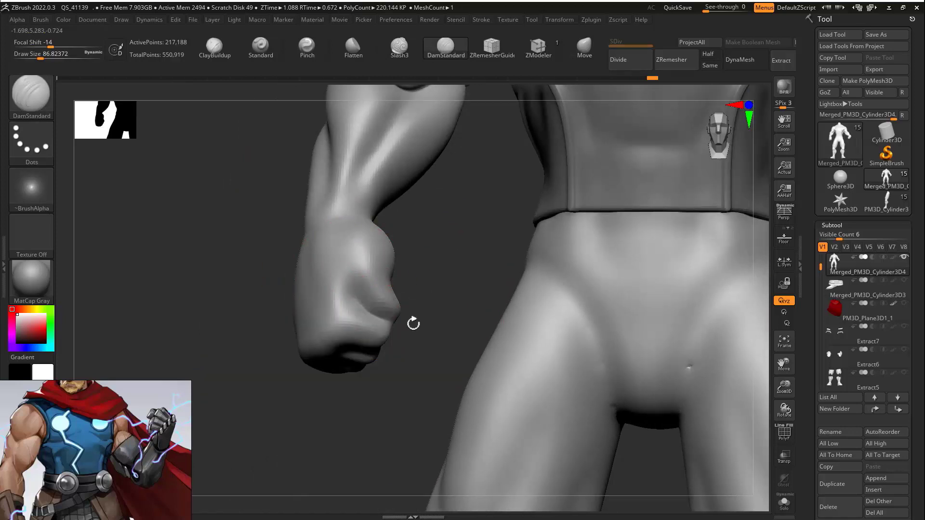
pyautogui.moveTo(413, 322); pyautogui.dragTo(480, 280, button='right')
pyautogui.keyDown('ctrl'); pyautogui.keyDown('shift'); pyautogui.moveTo(482, 270); pyautogui.dragTo(427, 383); pyautogui.keyUp('shift'); pyautogui.keyUp('ctrl')
pyautogui.moveTo(426, 383); pyautogui.dragTo(380, 316, button='right')
pyautogui.moveTo(513, 363)
pyautogui.mouseDown(button='right')
pyautogui.moveTo(381, 347)
pyautogui.moveTo(423, 341)
pyautogui.moveTo(479, 399)
pyautogui.moveTo(501, 356)
pyautogui.moveTo(471, 265)
pyautogui.moveTo(589, 258)
pyautogui.moveTo(659, 197)
pyautogui.moveTo(493, 374)
pyautogui.moveTo(684, 337)
pyautogui.moveTo(588, 359)
pyautogui.moveTo(556, 320)
pyautogui.moveTo(586, 302)
pyautogui.moveTo(611, 308)
pyautogui.moveTo(345, 83)
pyautogui.moveTo(465, 286)
pyautogui.mouseUp(button='right')
# Step: Switch to the Pinch brush and tighten the creases where the other arm meets the vest
pyautogui.keyDown('ctrl'); pyautogui.keyDown('shift'); pyautogui.click(632, 226); pyautogui.keyUp('shift'); pyautogui.keyUp('ctrl')
pyautogui.press('b')
pyautogui.press('p')
pyautogui.press('i')
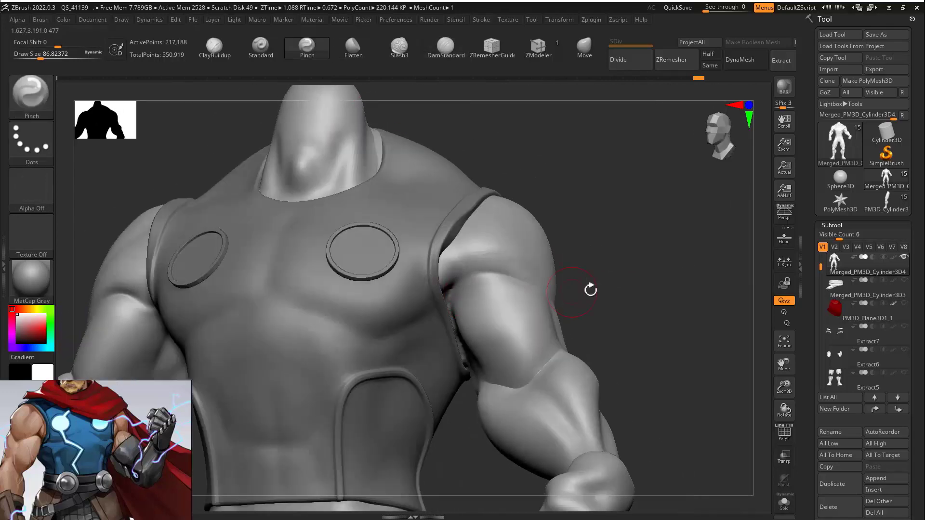
pyautogui.moveTo(591, 290)
pyautogui.mouseDown(button='right')
pyautogui.moveTo(438, 320)
pyautogui.moveTo(489, 247)
pyautogui.mouseUp(button='right')
# Step: Push the body surface at the armpit into place along the vest's edge with the Move brush
pyautogui.press('b')
pyautogui.press('m')
pyautogui.press('v')
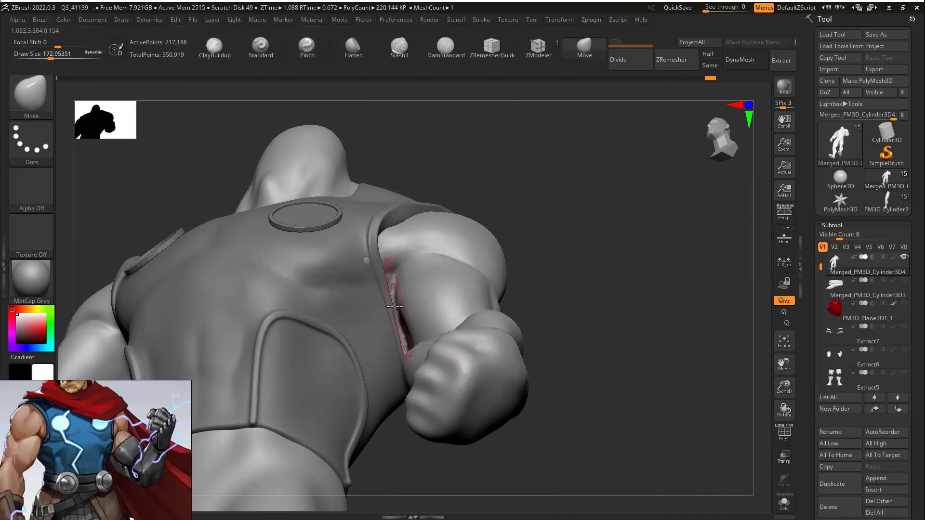
pyautogui.moveTo(394, 306); pyautogui.dragTo(418, 293, button='right')
pyautogui.moveTo(470, 276); pyautogui.dragTo(428, 258, button='right')
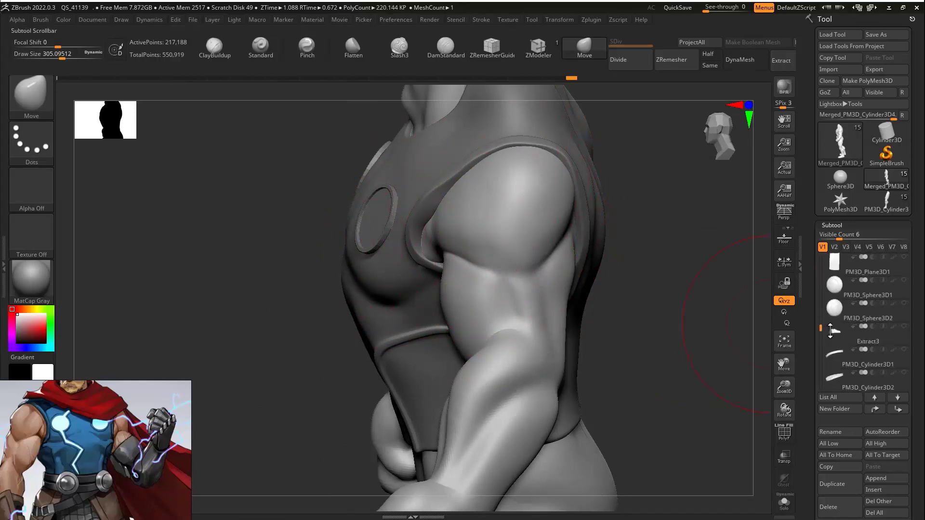
# Step: Select the Extract2 vest and adjust its armhole edge around the shoulder with the Move brush
pyautogui.keyDown('alt'); pyautogui.click(436, 221); pyautogui.keyUp('alt')
pyautogui.moveTo(478, 256)
pyautogui.mouseDown(button='right')
pyautogui.moveTo(645, 258)
pyautogui.moveTo(432, 281)
pyautogui.moveTo(640, 250)
pyautogui.moveTo(609, 291)
pyautogui.moveTo(484, 295)
pyautogui.moveTo(480, 237)
pyautogui.mouseUp(button='right')
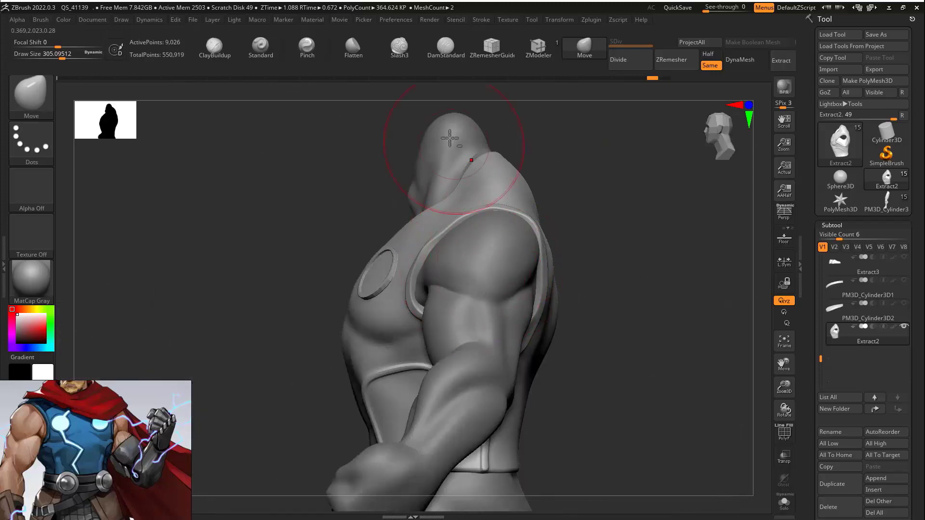
pyautogui.keyDown('alt'); pyautogui.click(443, 155); pyautogui.keyUp('alt')
pyautogui.moveTo(519, 282)
pyautogui.mouseDown(button='right')
pyautogui.moveTo(564, 294)
pyautogui.moveTo(649, 235)
pyautogui.mouseUp(button='right')
# Step: Make the Extract2 vest active again, then reshape and smooth its shoulder and upper back beside the armhole
pyautogui.keyDown('alt'); pyautogui.click(572, 224); pyautogui.keyUp('alt')
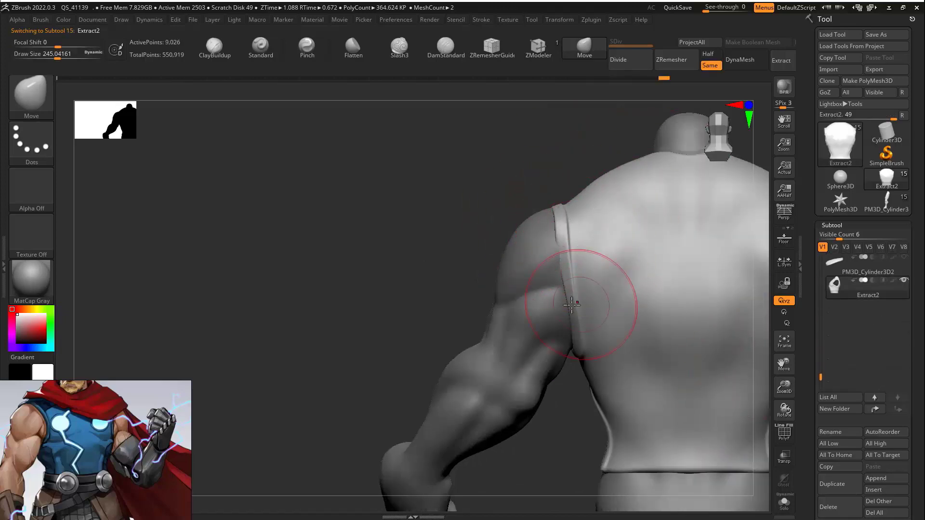
pyautogui.moveTo(436, 236); pyautogui.dragTo(544, 226, button='right')
pyautogui.keyDown('shift'); pyautogui.moveTo(546, 195); pyautogui.dragTo(560, 203, button='right'); pyautogui.keyUp('shift')
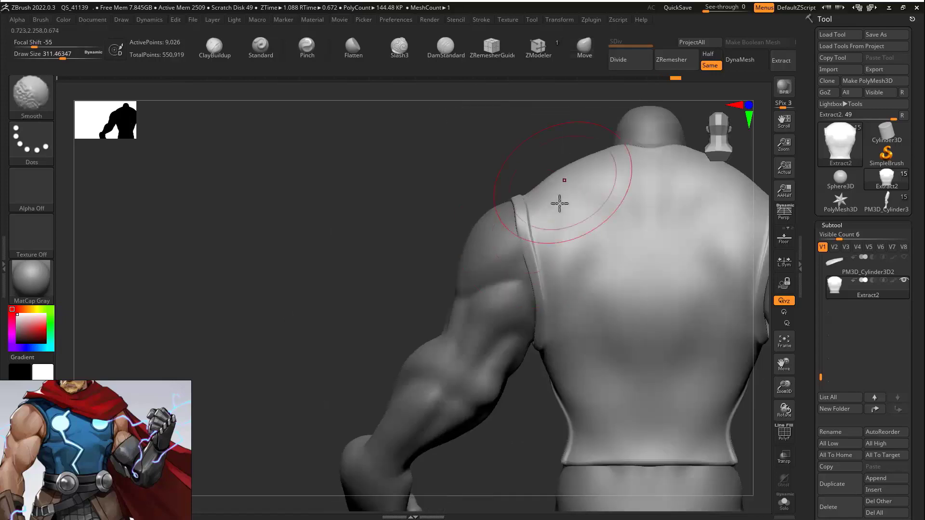
pyautogui.moveTo(551, 260); pyautogui.dragTo(595, 215, button='right')
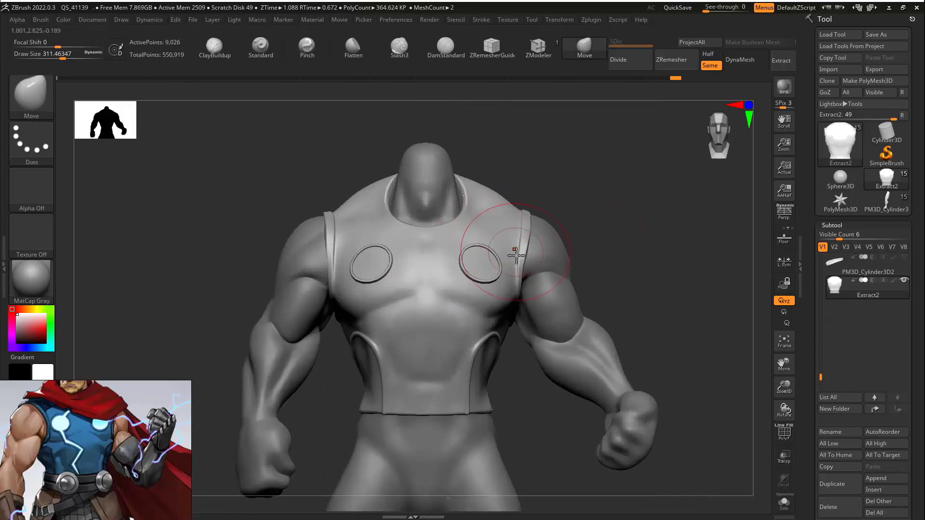
# Step: Adjust the vest's armhole edges around both shoulders with the Move brush, checking the fit from the front
pyautogui.moveTo(531, 274); pyautogui.dragTo(346, 283, button='right')
pyautogui.moveTo(297, 232); pyautogui.dragTo(285, 236)
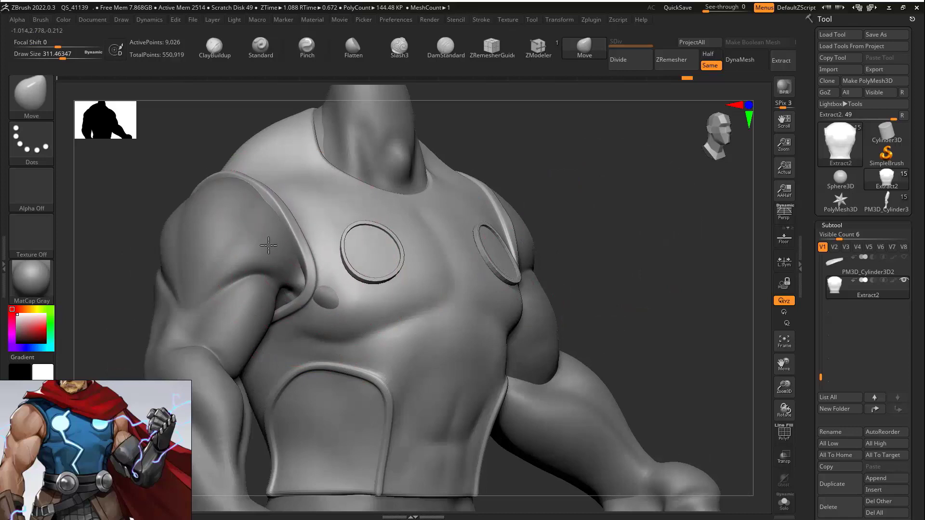
pyautogui.moveTo(549, 280); pyautogui.dragTo(518, 274, button='right')
pyautogui.moveTo(518, 275)
pyautogui.keyDown('ctrl'); pyautogui.mouseDown(button='right')
pyautogui.moveTo(510, 255)
pyautogui.moveTo(506, 294)
pyautogui.mouseUp(button='right'); pyautogui.keyUp('ctrl')
pyautogui.moveTo(319, 264); pyautogui.dragTo(316, 264)
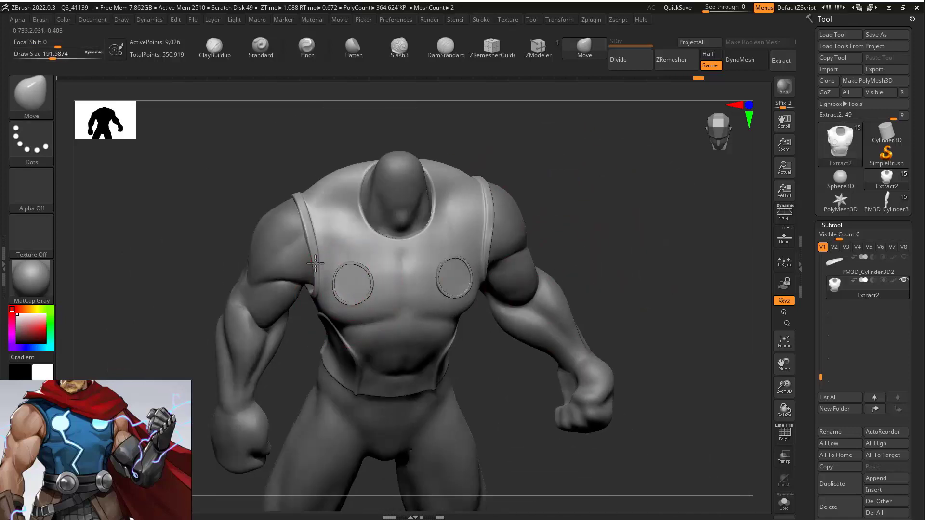
pyautogui.moveTo(370, 276); pyautogui.dragTo(597, 267, button='right')
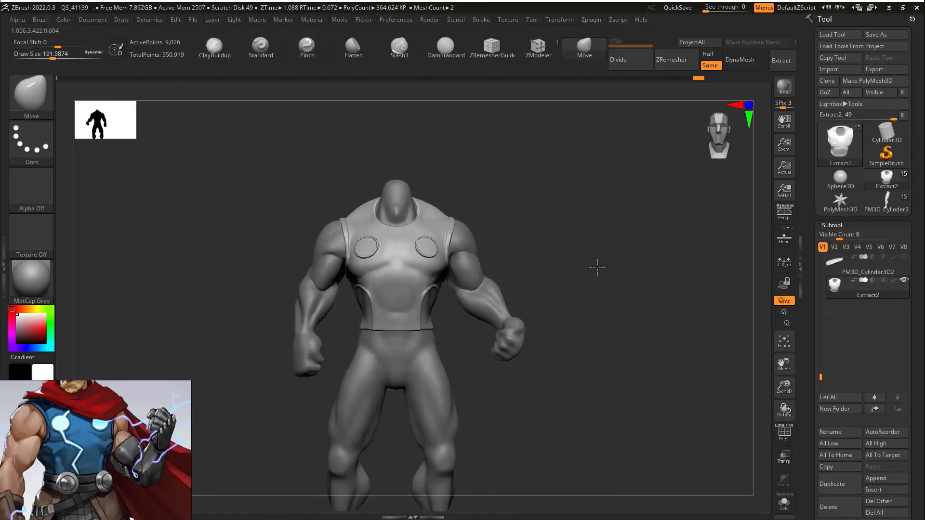
pyautogui.keyDown('ctrl'); pyautogui.moveTo(615, 319); pyautogui.dragTo(670, 308, button='right'); pyautogui.keyUp('ctrl')
# Step: Show all subtools of the figure, including the cape, belt and leg armour
pyautogui.keyDown('shift'); pyautogui.click(904, 281); pyautogui.keyUp('shift')
pyautogui.moveTo(821, 376); pyautogui.dragTo(825, 243)
pyautogui.keyDown('ctrl'); pyautogui.moveTo(721, 232); pyautogui.dragTo(685, 254, button='right'); pyautogui.keyUp('ctrl')
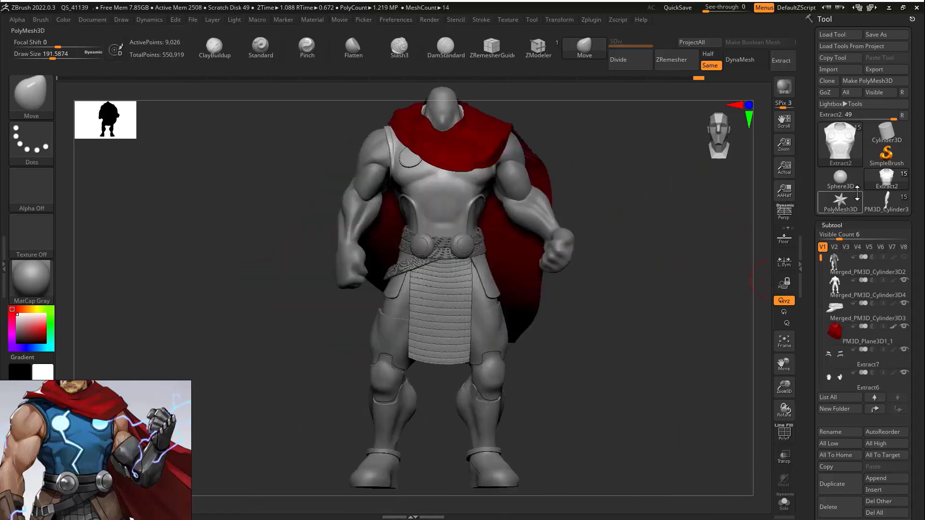
# Step: Open the PM3D_Cylinder3 tool, leave only the head folder's subtools visible and merge them into a new tool
pyautogui.click(885, 202)
pyautogui.click(836, 266)
pyautogui.click(905, 304)
pyautogui.click(904, 327)
pyautogui.click(904, 281)
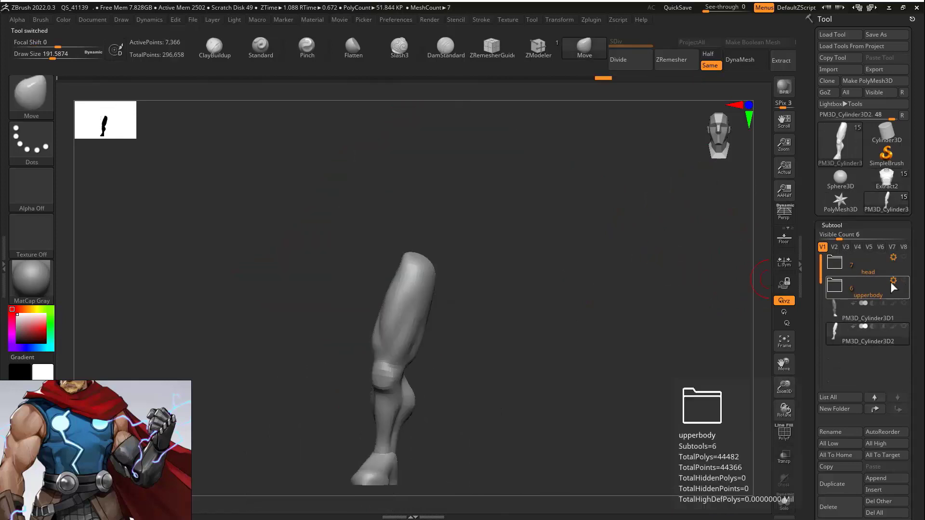
pyautogui.click(835, 263)
pyautogui.click(844, 287)
pyautogui.click(905, 257)
pyautogui.moveTo(815, 497); pyautogui.dragTo(815, 276)
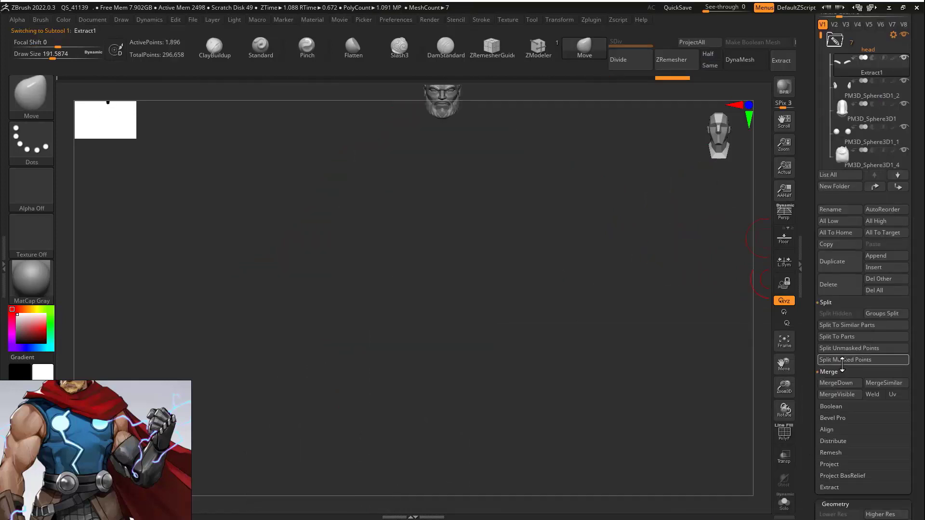
pyautogui.click(834, 394)
# Step: Return to the armoured figure, select its Merged_PM3D_Cylinder3D4 body and append the merged head as a subtool
pyautogui.moveTo(813, 138); pyautogui.dragTo(814, 361)
pyautogui.click(887, 180)
pyautogui.click(867, 314)
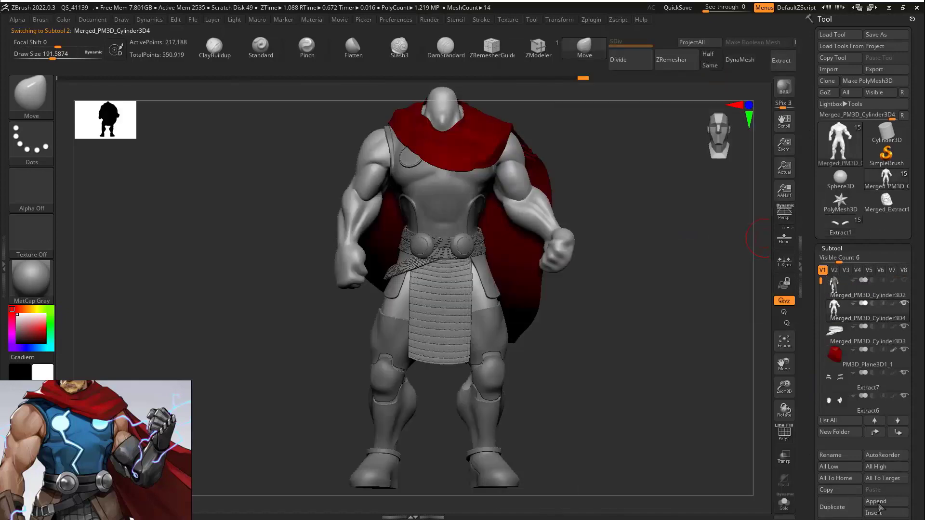
pyautogui.press('b')
pyautogui.press('m')
pyautogui.press('p')
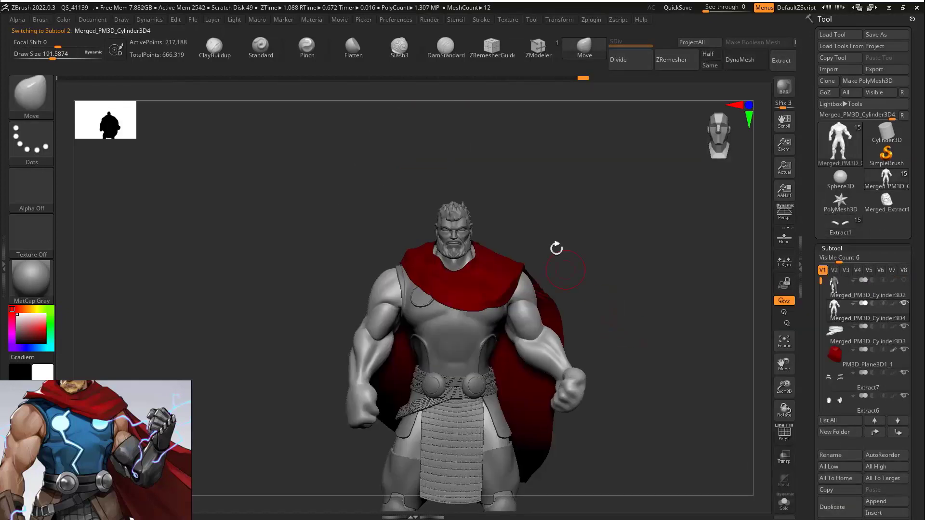
# Step: Select the Merged_Extract2 head and move it into place on the neck with the transform gizmo
pyautogui.keyDown('alt'); pyautogui.click(498, 249); pyautogui.keyUp('alt')
pyautogui.press('w')
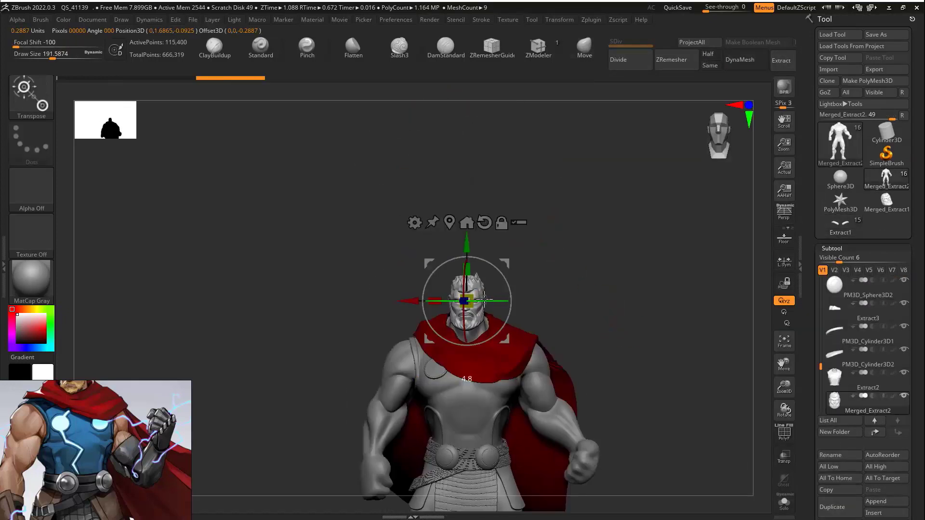
pyautogui.moveTo(675, 313); pyautogui.dragTo(569, 314)
pyautogui.moveTo(569, 314)
pyautogui.keyDown('alt'); pyautogui.mouseDown()
pyautogui.moveTo(588, 202)
pyautogui.moveTo(554, 217)
pyautogui.moveTo(593, 294)
pyautogui.moveTo(588, 283)
pyautogui.moveTo(486, 269)
pyautogui.mouseUp(); pyautogui.keyUp('alt')
pyautogui.press('q')
pyautogui.moveTo(595, 257)
pyautogui.keyDown('alt'); pyautogui.mouseDown()
pyautogui.moveTo(622, 219)
pyautogui.moveTo(665, 305)
pyautogui.mouseUp(); pyautogui.keyUp('alt')
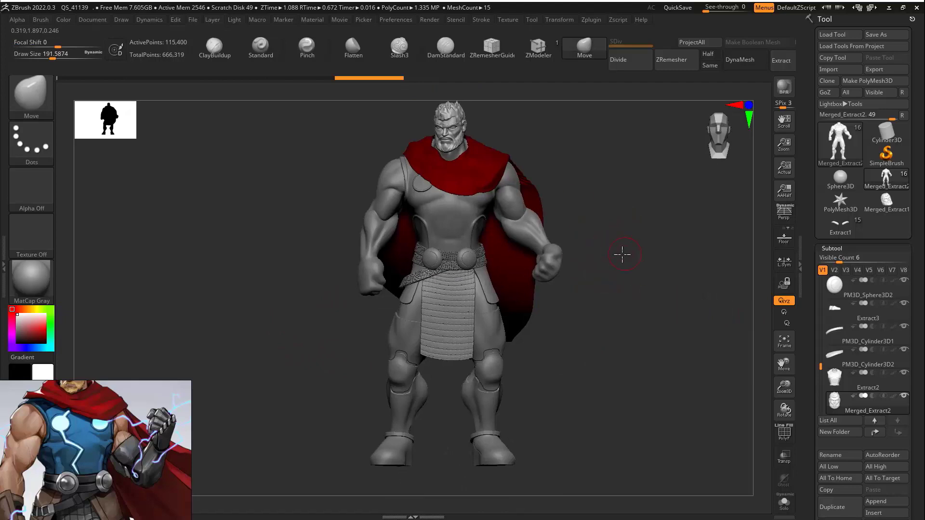
# Step: Select the Merged_PM3D_Cylinder3D4 body, switch to the DamStandard brush and hide the cape to expose the back
pyautogui.moveTo(622, 255); pyautogui.dragTo(541, 330)
pyautogui.keyDown('alt'); pyautogui.click(410, 308); pyautogui.keyUp('alt')
pyautogui.moveTo(591, 289)
pyautogui.keyDown('alt'); pyautogui.mouseDown()
pyautogui.moveTo(613, 245)
pyautogui.moveTo(605, 208)
pyautogui.mouseUp(); pyautogui.keyUp('alt')
pyautogui.press('b')
pyautogui.press('d')
pyautogui.press('s')
pyautogui.moveTo(602, 270); pyautogui.dragTo(536, 263)
pyautogui.click(904, 327)
pyautogui.moveTo(694, 289); pyautogui.dragTo(655, 284)
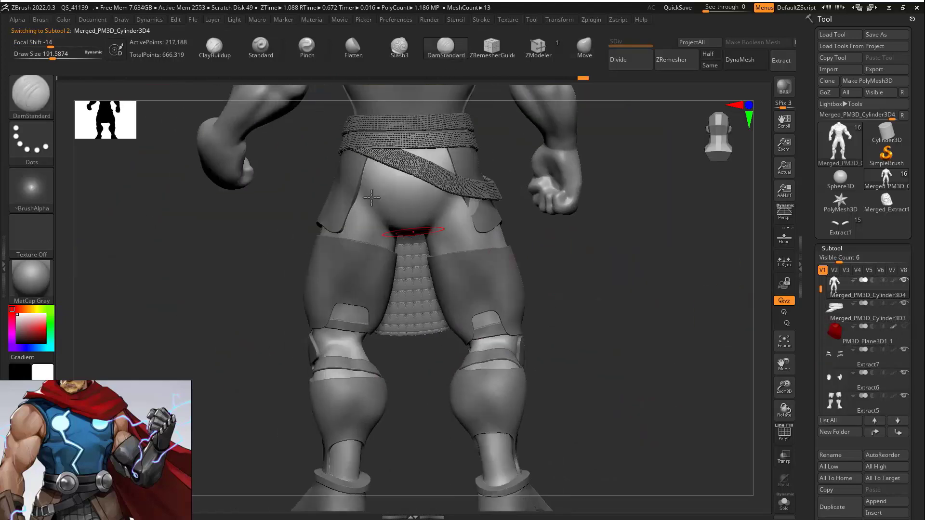
# Step: Carve the creases around the glutes with the DamStandard brush and smooth the surface beside the hip guard
pyautogui.press('space')
pyautogui.press('space')
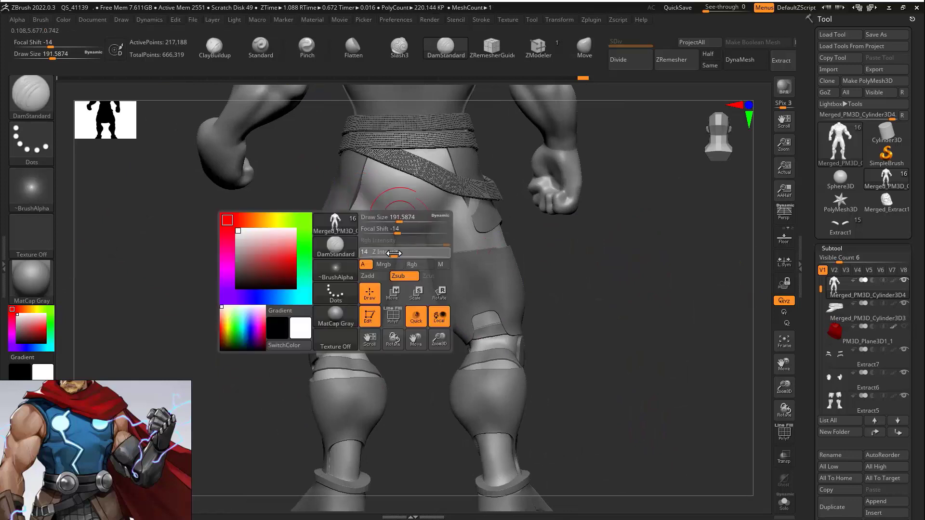
pyautogui.moveTo(356, 209); pyautogui.dragTo(403, 213)
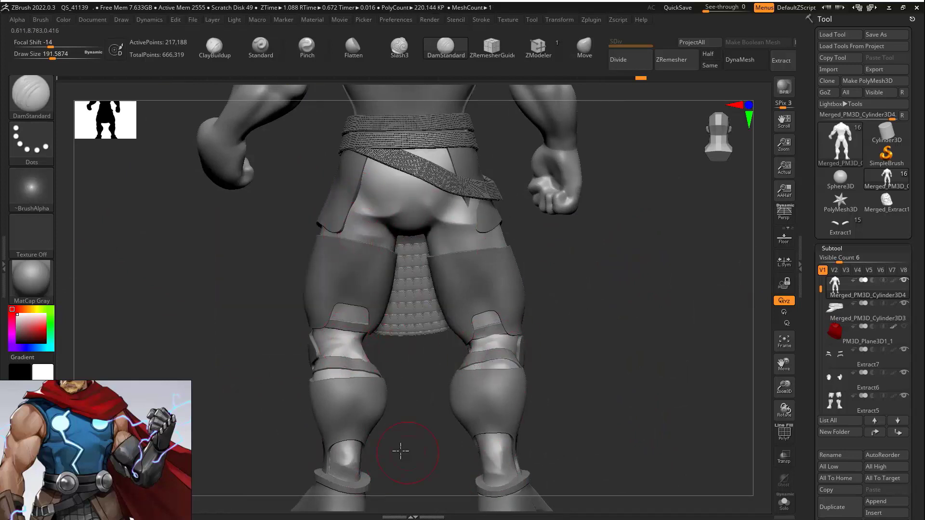
pyautogui.moveTo(400, 451); pyautogui.dragTo(359, 454)
pyautogui.moveTo(435, 454); pyautogui.dragTo(440, 470)
pyautogui.moveTo(501, 456); pyautogui.dragTo(535, 456)
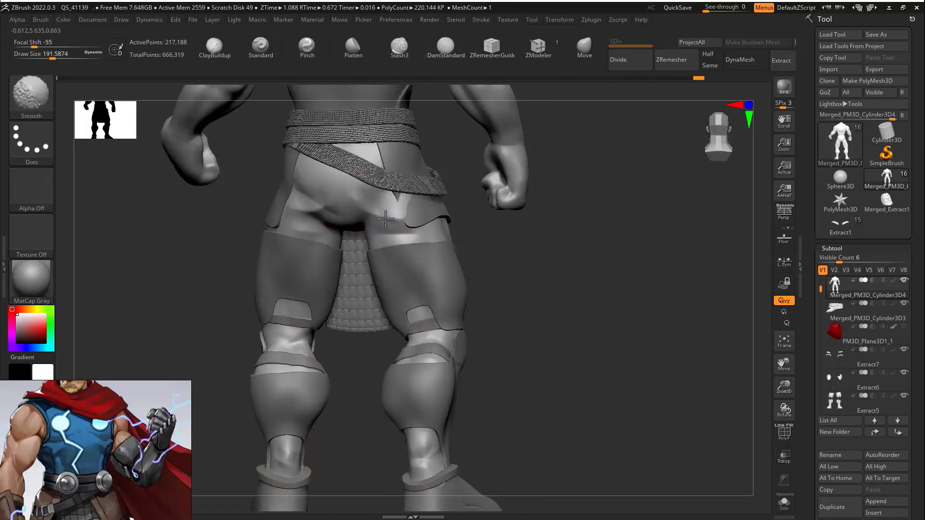
pyautogui.moveTo(386, 219); pyautogui.dragTo(394, 214)
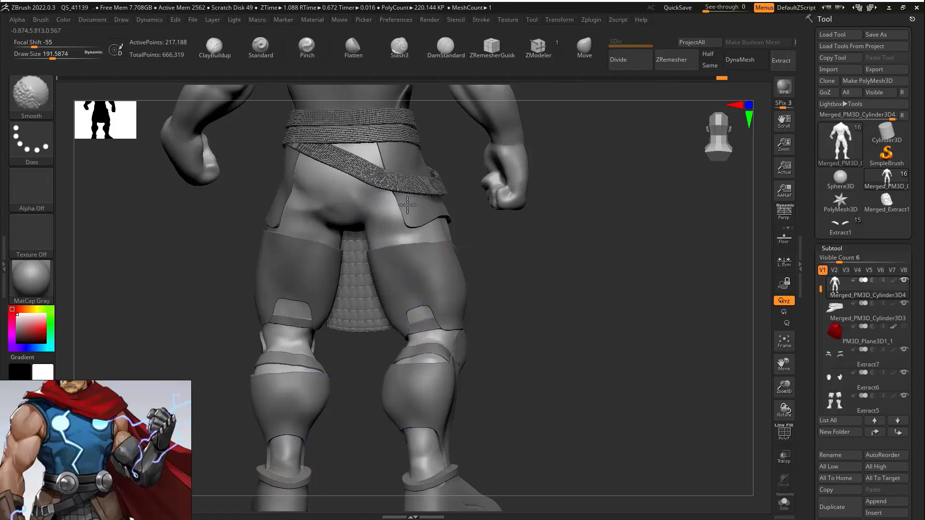
# Step: Show the cape again, then sculpt and smooth the upper thighs beside the front armour skirt
pyautogui.moveTo(621, 309); pyautogui.dragTo(550, 316)
pyautogui.click(904, 327)
pyautogui.moveTo(706, 339); pyautogui.dragTo(534, 345)
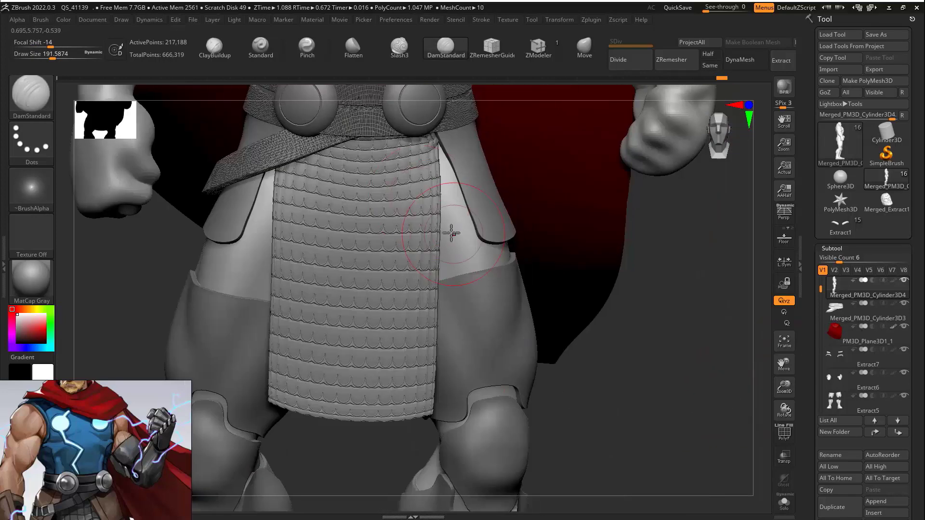
pyautogui.moveTo(452, 233); pyautogui.dragTo(453, 242)
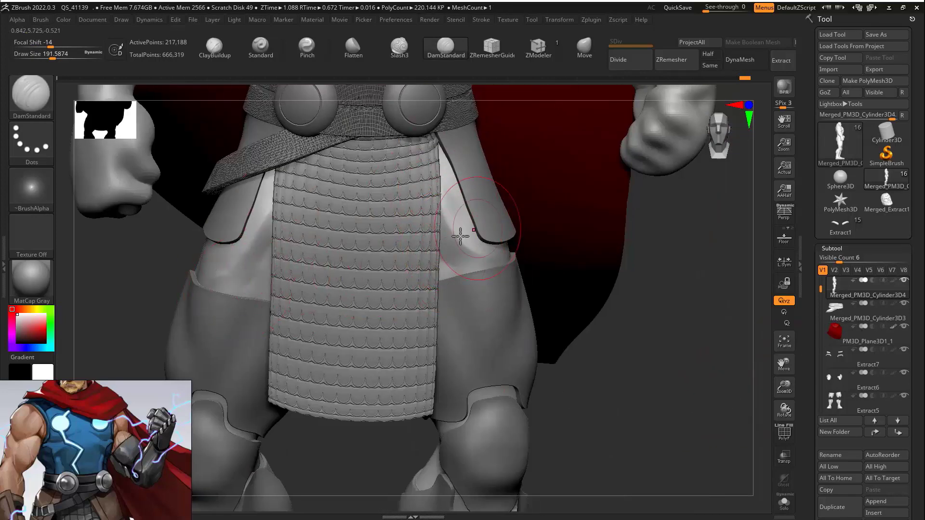
pyautogui.keyDown('shift'); pyautogui.moveTo(266, 229); pyautogui.dragTo(442, 212); pyautogui.keyUp('shift')
pyautogui.moveTo(623, 271)
pyautogui.keyDown('alt'); pyautogui.mouseDown()
pyautogui.moveTo(633, 273)
pyautogui.moveTo(560, 338)
pyautogui.mouseUp(); pyautogui.keyUp('alt')
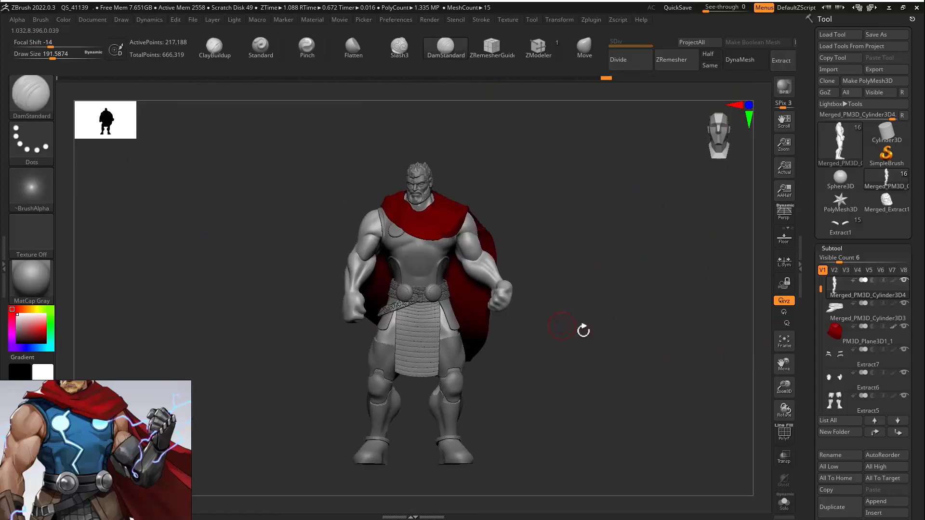
# Step: Isolate the body in Solo mode and fill it with a light tan skin colour
pyautogui.click(784, 503)
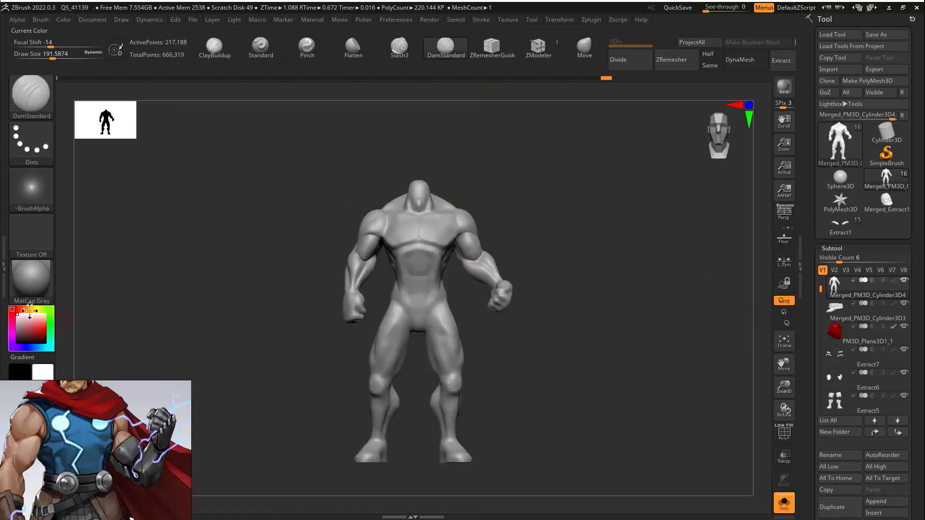
pyautogui.click(28, 310)
pyautogui.moveTo(40, 322); pyautogui.dragTo(45, 328)
pyautogui.moveTo(46, 407); pyautogui.dragTo(123, 407, button='right')
pyautogui.click(32, 417)
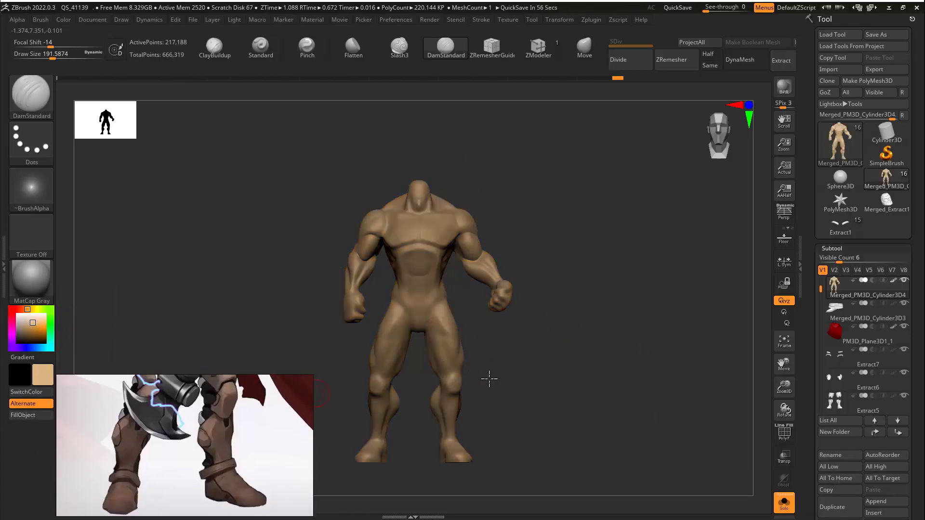
# Step: Mask the body's upper part, fill the legs dark grey, clear the mask, and colour the Merged_PM3D_Cylinder3D3 waist wrap to match
pyautogui.moveTo(490, 379)
pyautogui.mouseDown()
pyautogui.moveTo(541, 356)
pyautogui.moveTo(584, 207)
pyautogui.moveTo(435, 417)
pyautogui.moveTo(589, 447)
pyautogui.moveTo(658, 333)
pyautogui.mouseUp()
pyautogui.moveTo(657, 352)
pyautogui.mouseDown()
pyautogui.moveTo(605, 386)
pyautogui.moveTo(578, 345)
pyautogui.mouseUp()
pyautogui.keyDown('ctrl'); pyautogui.click(578, 344); pyautogui.keyUp('ctrl')
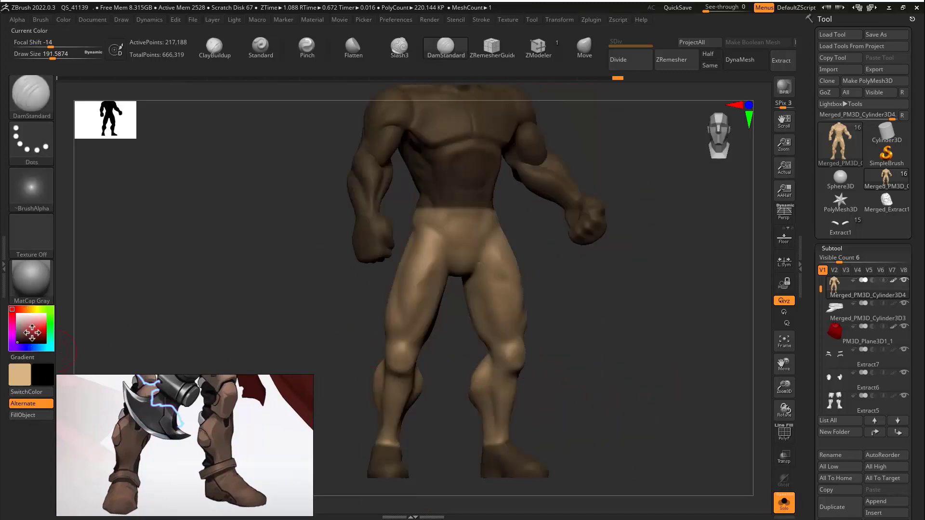
pyautogui.click(31, 419)
pyautogui.keyDown('ctrl'); pyautogui.moveTo(573, 301); pyautogui.dragTo(632, 319); pyautogui.keyUp('ctrl')
pyautogui.click(859, 311)
pyautogui.moveTo(158, 384); pyautogui.dragTo(162, 507, button='middle')
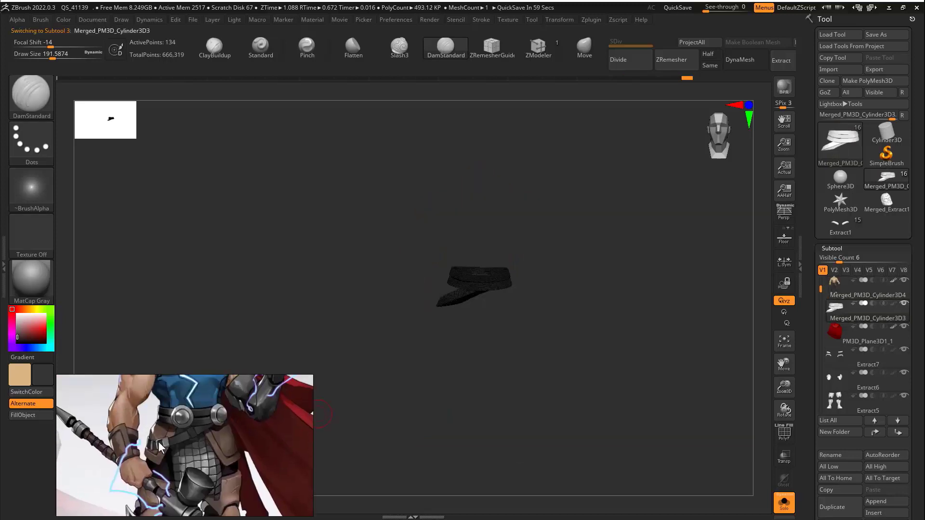
# Step: Select the Extract3 shoes and fill them with the leather brown suggested by the reference image's boots
pyautogui.click(862, 356)
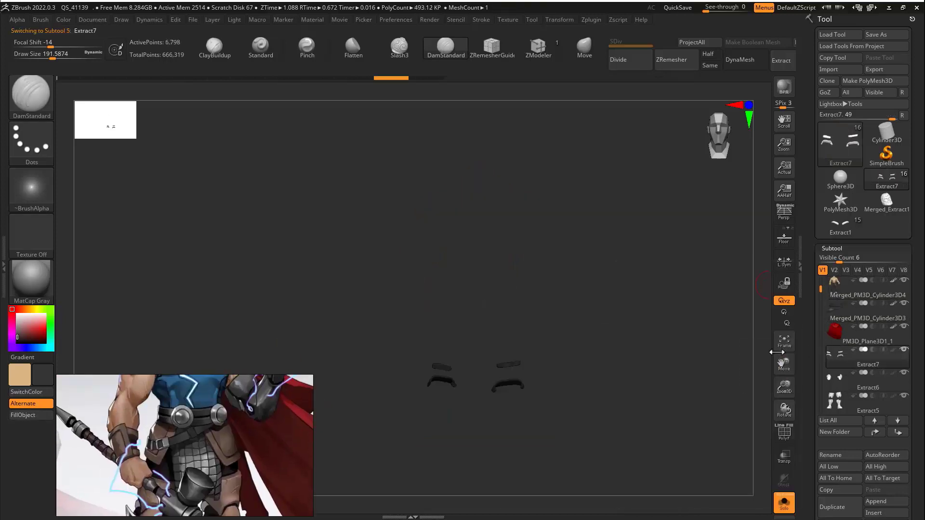
pyautogui.moveTo(197, 477); pyautogui.dragTo(205, 433, button='middle')
pyautogui.moveTo(251, 381); pyautogui.dragTo(251, 479, button='middle')
pyautogui.moveTo(825, 273); pyautogui.dragTo(827, 328)
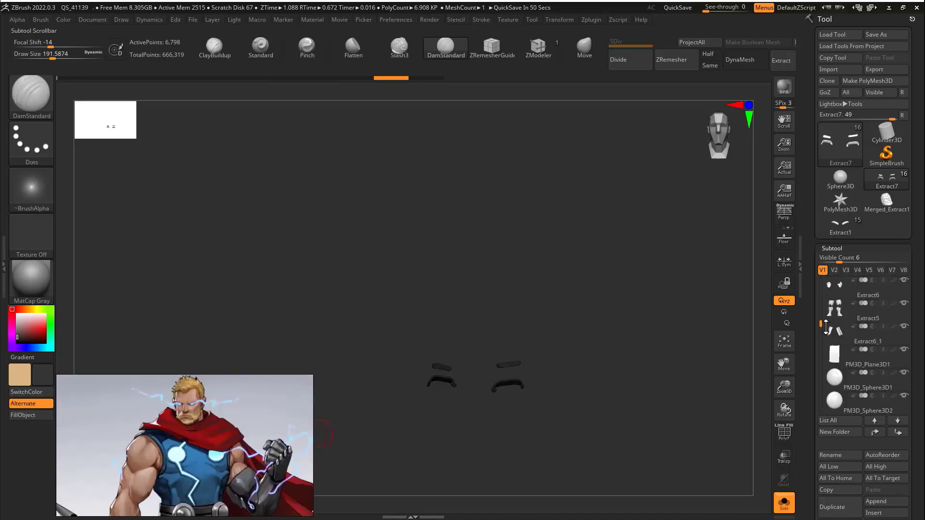
pyautogui.click(834, 338)
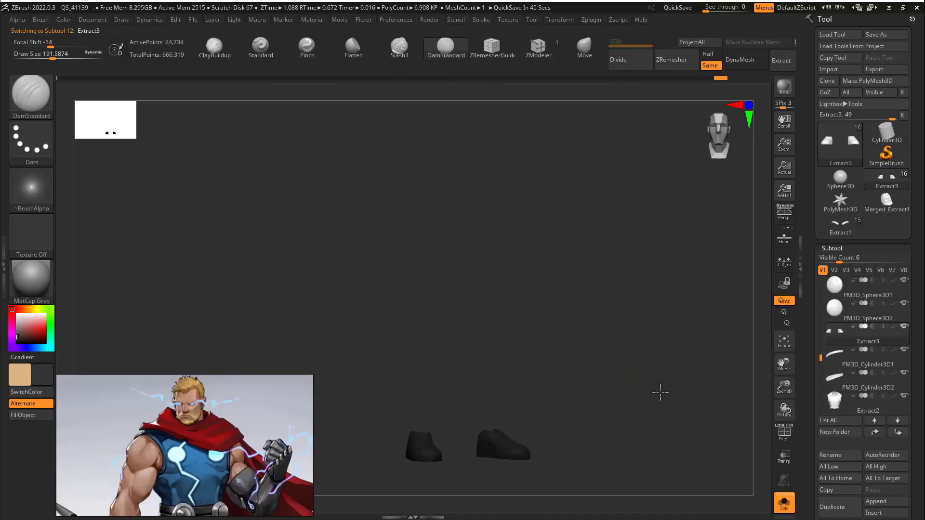
pyautogui.moveTo(240, 480); pyautogui.dragTo(241, 263, button='middle')
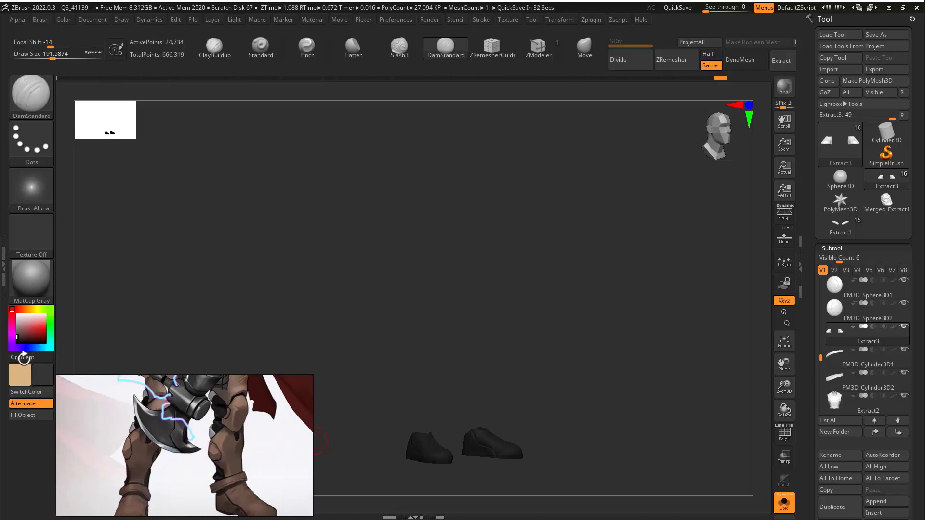
pyautogui.press('v')
pyautogui.moveTo(29, 324); pyautogui.dragTo(30, 331)
pyautogui.click(38, 416)
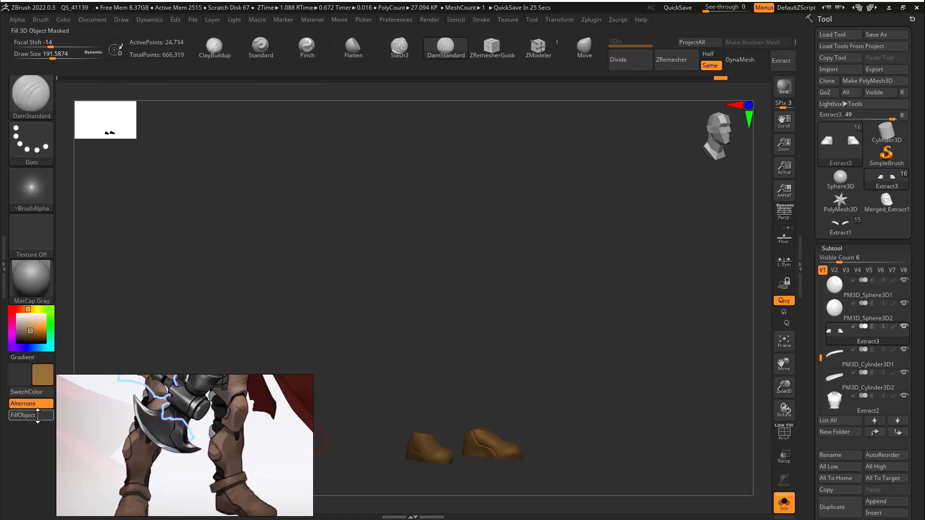
# Step: Leave Solo mode and fill the leg and hip armour pieces with the same brown as the shoes
pyautogui.click(784, 504)
pyautogui.keyDown('shift'); pyautogui.moveTo(628, 345); pyautogui.dragTo(578, 349); pyautogui.keyUp('shift')
pyautogui.keyDown('alt'); pyautogui.click(558, 413); pyautogui.keyUp('alt')
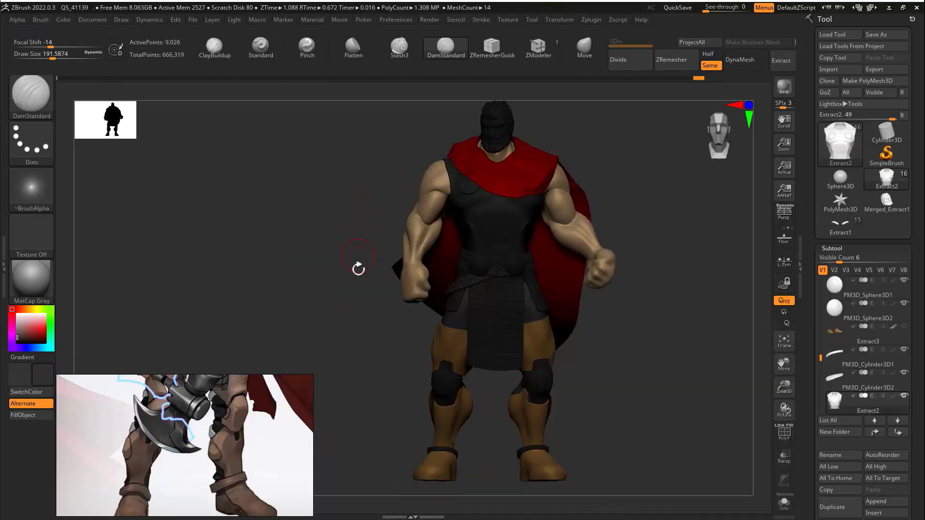
pyautogui.moveTo(376, 361); pyautogui.dragTo(439, 381)
pyautogui.keyDown('alt'); pyautogui.click(439, 382); pyautogui.keyUp('alt')
pyautogui.moveTo(236, 332); pyautogui.dragTo(448, 338)
pyautogui.click(31, 415)
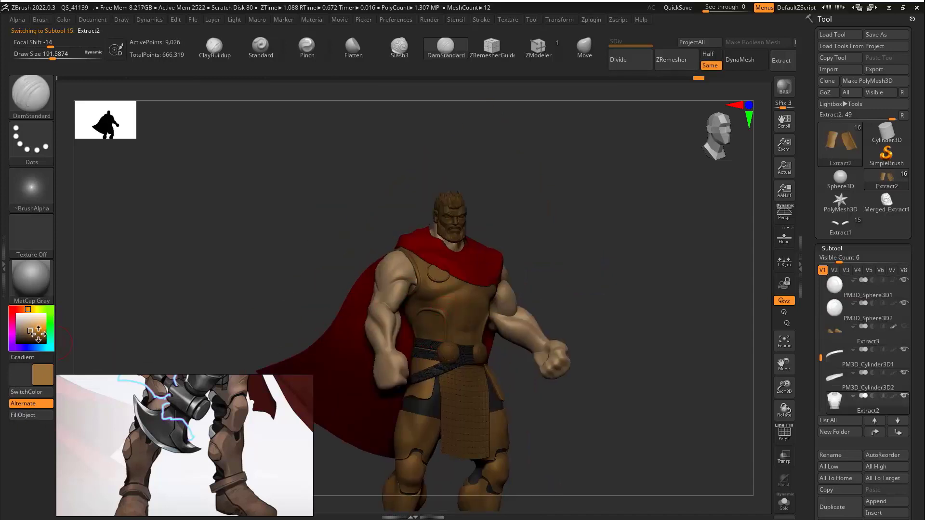
# Step: Choose a dark blue and fill the Extract2 vest with it
pyautogui.click(29, 337)
pyautogui.click(31, 415)
pyautogui.click(39, 325)
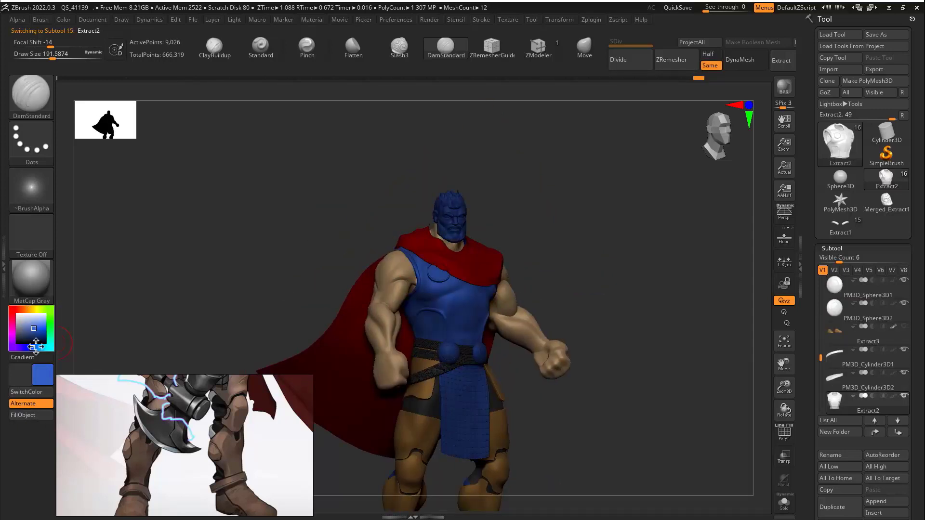
pyautogui.click(32, 335)
pyautogui.click(31, 415)
# Step: Solo the vest, isolate its side panels and fill them with the dark blue, restoring the hidden parts
pyautogui.click(784, 504)
pyautogui.keyDown('alt'); pyautogui.moveTo(542, 456); pyautogui.dragTo(598, 277); pyautogui.keyUp('alt')
pyautogui.keyDown('ctrl'); pyautogui.keyDown('shift'); pyautogui.click(460, 370); pyautogui.keyUp('shift'); pyautogui.keyUp('ctrl')
pyautogui.click(31, 416)
pyautogui.keyDown('ctrl'); pyautogui.keyDown('shift'); pyautogui.click(320, 289); pyautogui.keyUp('shift'); pyautogui.keyUp('ctrl')
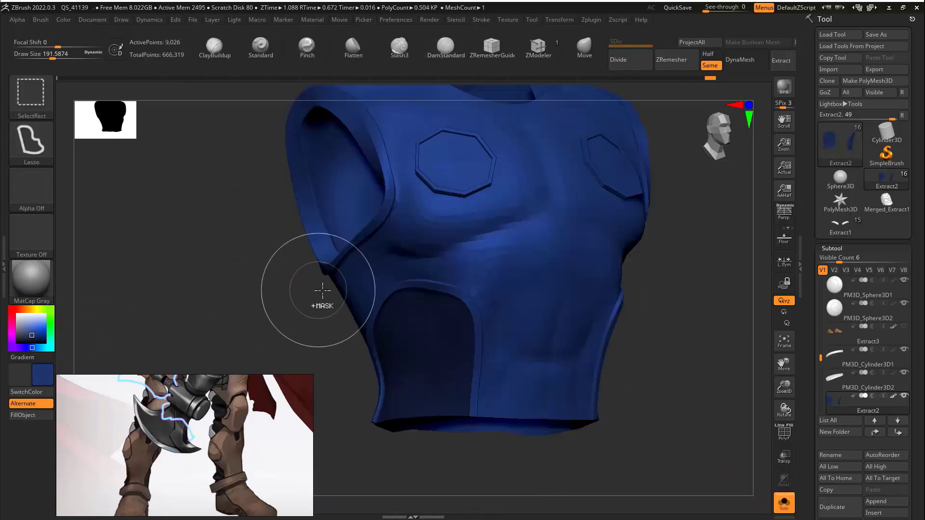
# Step: Try to isolate the chest discs by hiding the vest's polygroups one at a time
pyautogui.keyDown('alt'); pyautogui.moveTo(669, 309); pyautogui.dragTo(602, 279); pyautogui.keyUp('alt')
pyautogui.moveTo(602, 280); pyautogui.dragTo(583, 337)
pyautogui.keyDown('ctrl'); pyautogui.keyDown('shift'); pyautogui.click(452, 283); pyautogui.keyUp('shift'); pyautogui.keyUp('ctrl')
pyautogui.keyDown('ctrl'); pyautogui.keyDown('shift'); pyautogui.click(458, 284); pyautogui.keyUp('shift'); pyautogui.keyUp('ctrl')
pyautogui.keyDown('ctrl'); pyautogui.keyDown('shift'); pyautogui.click(501, 289); pyautogui.keyUp('shift'); pyautogui.keyUp('ctrl')
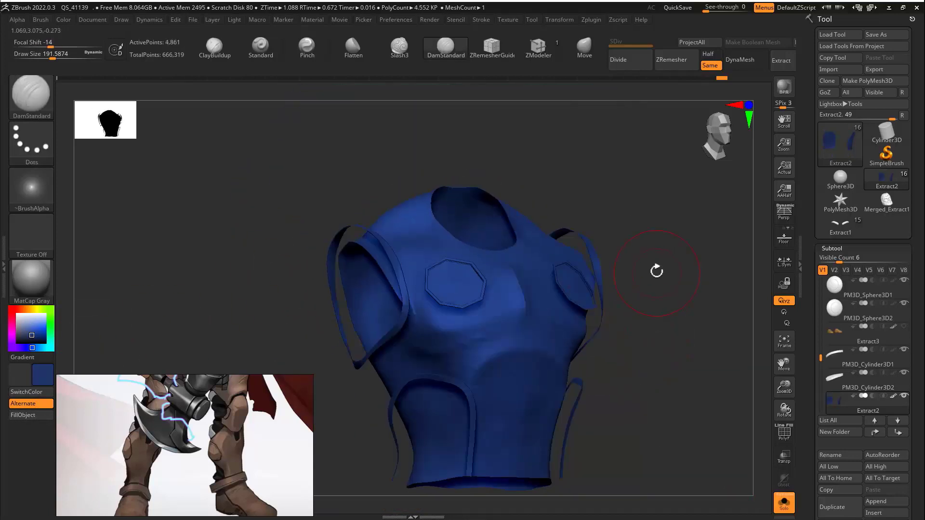
pyautogui.keyDown('ctrl'); pyautogui.keyDown('shift'); pyautogui.click(657, 271); pyautogui.keyUp('shift'); pyautogui.keyUp('ctrl')
# Step: Turn on the polyframe display and hide the surrounding vest faces until only the two chest discs remain
pyautogui.keyDown('ctrl'); pyautogui.keyDown('shift'); pyautogui.click(555, 338); pyautogui.keyUp('shift'); pyautogui.keyUp('ctrl')
pyautogui.hotkey('shift', 'f')
pyautogui.moveTo(612, 331)
pyautogui.mouseDown()
pyautogui.moveTo(679, 310)
pyautogui.moveTo(608, 330)
pyautogui.moveTo(587, 308)
pyautogui.moveTo(591, 255)
pyautogui.mouseUp()
pyautogui.moveTo(590, 255)
pyautogui.mouseDown()
pyautogui.moveTo(609, 239)
pyautogui.moveTo(590, 241)
pyautogui.mouseUp()
pyautogui.keyDown('ctrl'); pyautogui.keyDown('alt'); pyautogui.keyDown('shift'); pyautogui.moveTo(530, 255); pyautogui.dragTo(529, 503); pyautogui.keyUp('shift'); pyautogui.keyUp('alt'); pyautogui.keyUp('ctrl')
pyautogui.moveTo(402, 436); pyautogui.dragTo(537, 371)
pyautogui.moveTo(481, 384)
pyautogui.keyDown('ctrl'); pyautogui.keyDown('alt'); pyautogui.keyDown('shift'); pyautogui.mouseDown()
pyautogui.moveTo(541, 331)
pyautogui.moveTo(445, 431)
pyautogui.mouseUp(); pyautogui.keyUp('shift'); pyautogui.keyUp('alt'); pyautogui.keyUp('ctrl')
pyautogui.moveTo(446, 414)
pyautogui.mouseDown()
pyautogui.moveTo(533, 377)
pyautogui.moveTo(525, 357)
pyautogui.mouseUp()
pyautogui.moveTo(487, 320)
pyautogui.keyDown('ctrl'); pyautogui.keyDown('alt'); pyautogui.keyDown('shift'); pyautogui.mouseDown()
pyautogui.moveTo(444, 377)
pyautogui.moveTo(355, 225)
pyautogui.mouseUp(); pyautogui.keyUp('shift'); pyautogui.keyUp('alt'); pyautogui.keyUp('ctrl')
pyautogui.moveTo(595, 379)
pyautogui.mouseDown()
pyautogui.moveTo(623, 368)
pyautogui.moveTo(621, 409)
pyautogui.mouseUp()
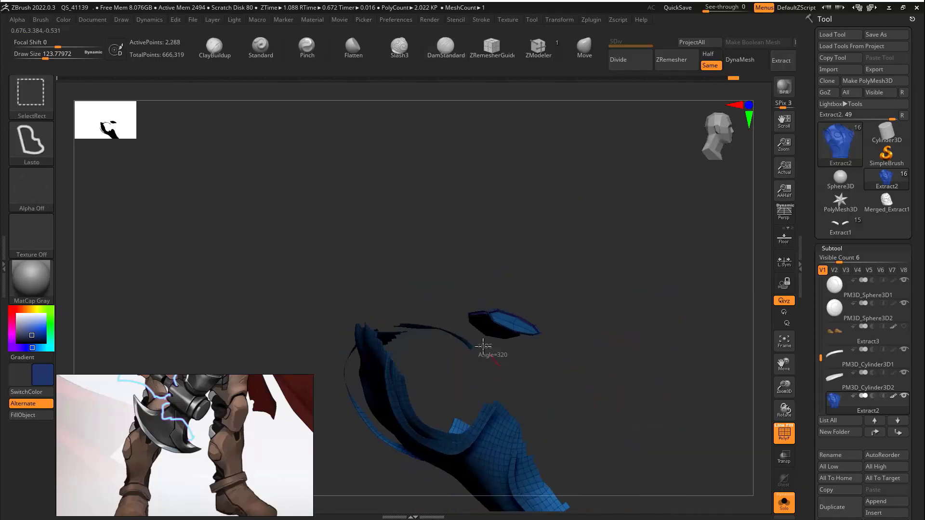
pyautogui.keyDown('ctrl'); pyautogui.keyDown('alt'); pyautogui.keyDown('shift'); pyautogui.moveTo(479, 347); pyautogui.dragTo(571, 475); pyautogui.keyUp('shift'); pyautogui.keyUp('alt'); pyautogui.keyUp('ctrl')
pyautogui.moveTo(591, 433)
pyautogui.keyDown('alt'); pyautogui.mouseDown()
pyautogui.moveTo(553, 314)
pyautogui.moveTo(631, 409)
pyautogui.moveTo(603, 346)
pyautogui.mouseUp(); pyautogui.keyUp('alt')
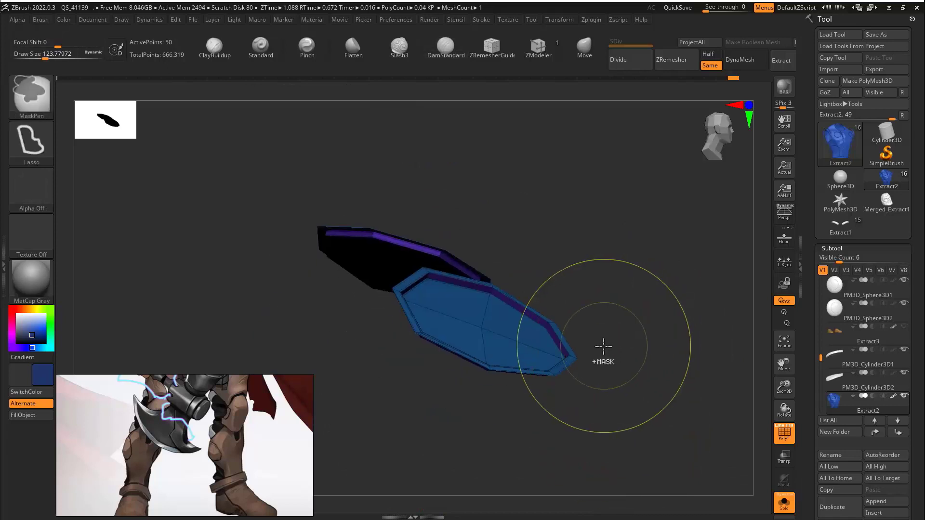
# Step: Set the draw size to 28.75 and hide the chest discs' inner and outer side walls
pyautogui.keyDown('ctrl'); pyautogui.keyDown('shift'); pyautogui.click(502, 298); pyautogui.keyUp('shift'); pyautogui.keyUp('ctrl')
pyautogui.hotkey('ctrl', 'z')
pyautogui.press('s')
pyautogui.moveTo(514, 296); pyautogui.dragTo(497, 295)
pyautogui.keyDown('alt'); pyautogui.moveTo(516, 212); pyautogui.dragTo(508, 258); pyautogui.keyUp('alt')
pyautogui.keyDown('ctrl'); pyautogui.keyDown('shift'); pyautogui.click(512, 291); pyautogui.keyUp('shift'); pyautogui.keyUp('ctrl')
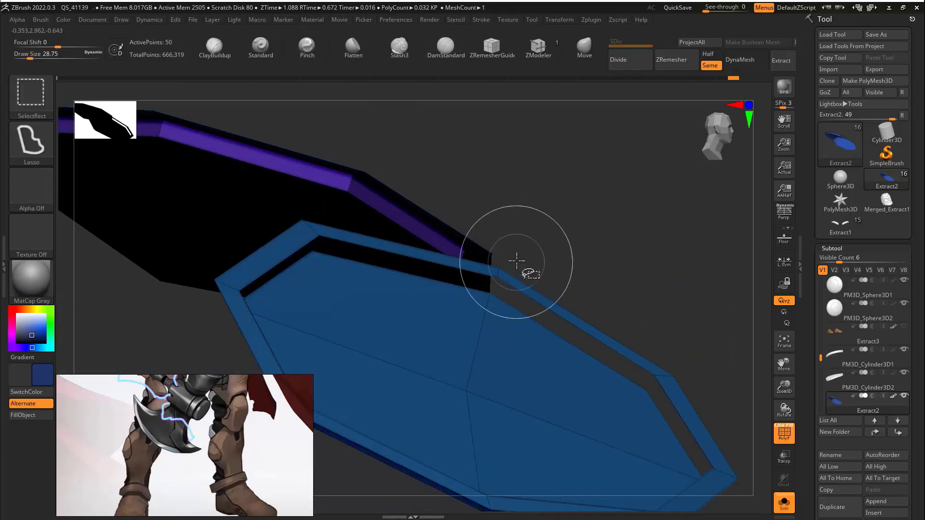
pyautogui.keyDown('ctrl'); pyautogui.keyDown('shift'); pyautogui.click(355, 185); pyautogui.keyUp('shift'); pyautogui.keyUp('ctrl')
pyautogui.press('f')
pyautogui.moveTo(441, 191); pyautogui.dragTo(532, 199)
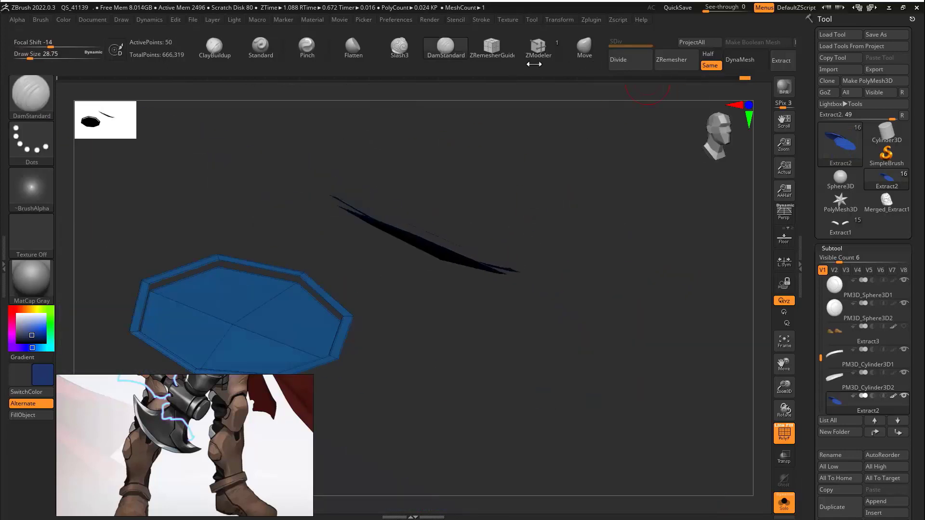
# Step: Run Auto Groups on the visible disc parts and isolate the two central disc faces
pyautogui.moveTo(534, 64); pyautogui.dragTo(499, 61)
pyautogui.click(681, 43)
pyautogui.keyDown('alt'); pyautogui.moveTo(458, 326); pyautogui.dragTo(504, 315); pyautogui.keyUp('alt')
pyautogui.keyDown('ctrl'); pyautogui.keyDown('shift'); pyautogui.click(435, 274); pyautogui.keyUp('shift'); pyautogui.keyUp('ctrl')
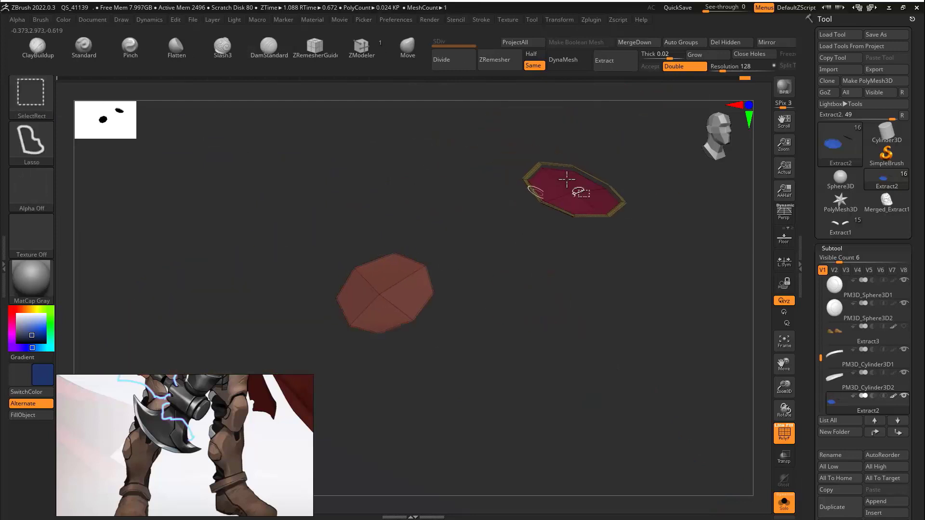
# Step: Assign the disc faces one polygroup, fill them with light blue and show the whole vest again
pyautogui.hotkey('ctrl', 'w')
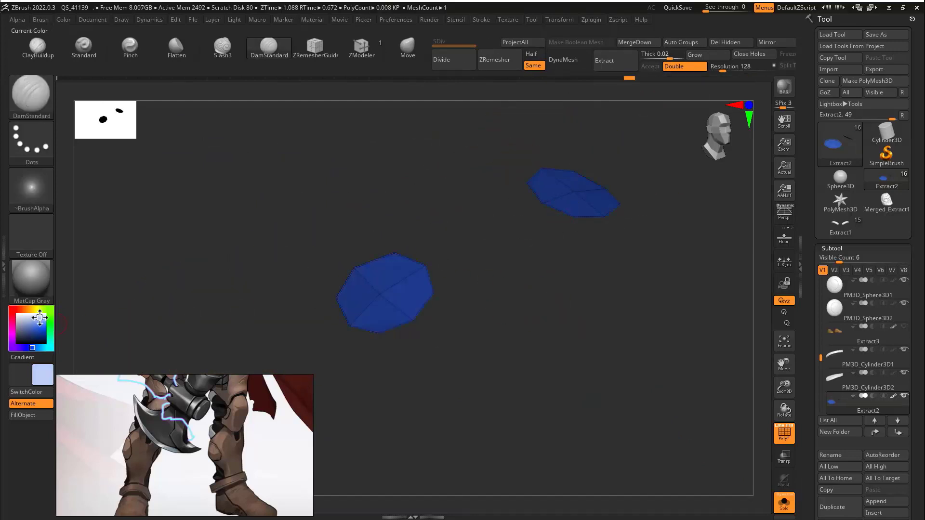
pyautogui.click(31, 416)
pyautogui.keyDown('ctrl'); pyautogui.keyDown('shift'); pyautogui.click(564, 307); pyautogui.keyUp('shift'); pyautogui.keyUp('ctrl')
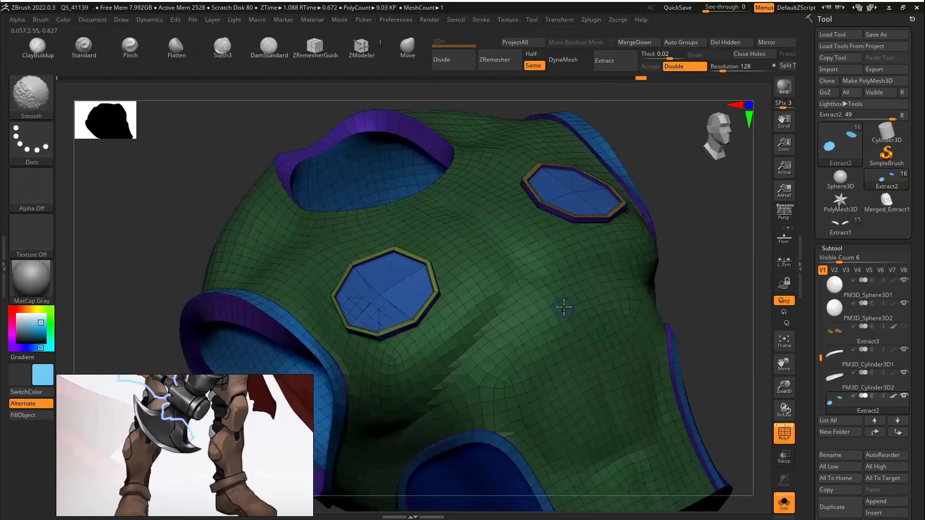
# Step: Turn off the wireframe, smooth the chest discs with dynamic subdivision and show the whole character again
pyautogui.hotkey('shift', 'f')
pyautogui.keyDown('ctrl'); pyautogui.moveTo(564, 307); pyautogui.dragTo(566, 284, button='right'); pyautogui.keyUp('ctrl')
pyautogui.press('d')
pyautogui.keyDown('shift'); pyautogui.moveTo(626, 285); pyautogui.dragTo(649, 285); pyautogui.keyUp('shift')
pyautogui.click(784, 504)
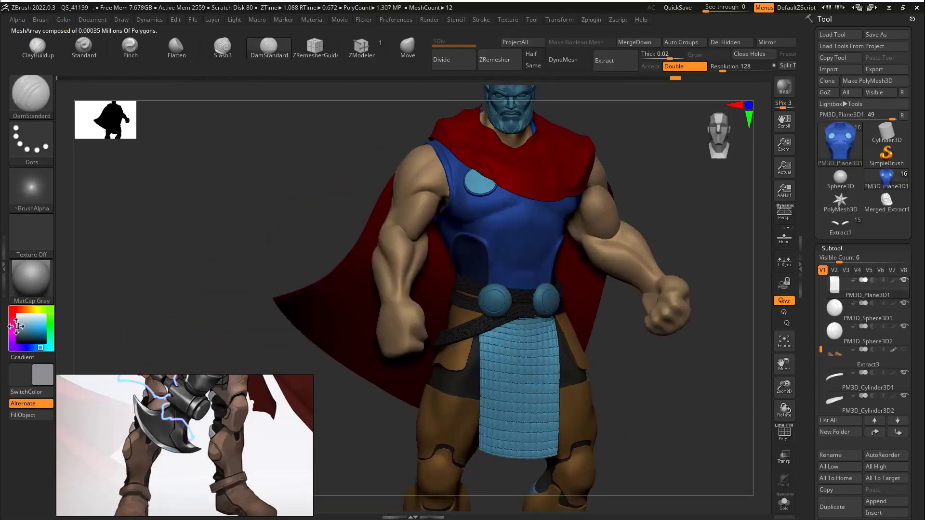
# Step: Fill the scaled front skirt (PM3D_Plane3D1) with neutral grey
pyautogui.click(30, 416)
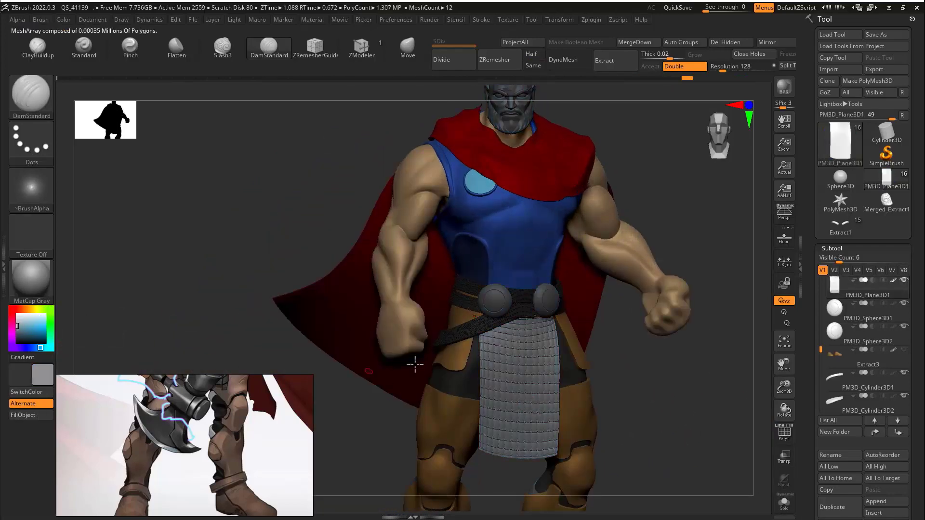
pyautogui.moveTo(757, 408); pyautogui.dragTo(727, 411)
pyautogui.keyDown('ctrl'); pyautogui.moveTo(339, 289); pyautogui.dragTo(337, 318, button='right'); pyautogui.keyUp('ctrl')
pyautogui.keyDown('ctrl'); pyautogui.click(346, 317); pyautogui.keyUp('ctrl')
pyautogui.keyDown('ctrl'); pyautogui.click(349, 316); pyautogui.keyUp('ctrl')
# Step: Select the belt disc PM3D_Sphere3D1 and fill it with a pale blue-grey colour
pyautogui.keyDown('alt'); pyautogui.click(496, 297); pyautogui.keyUp('alt')
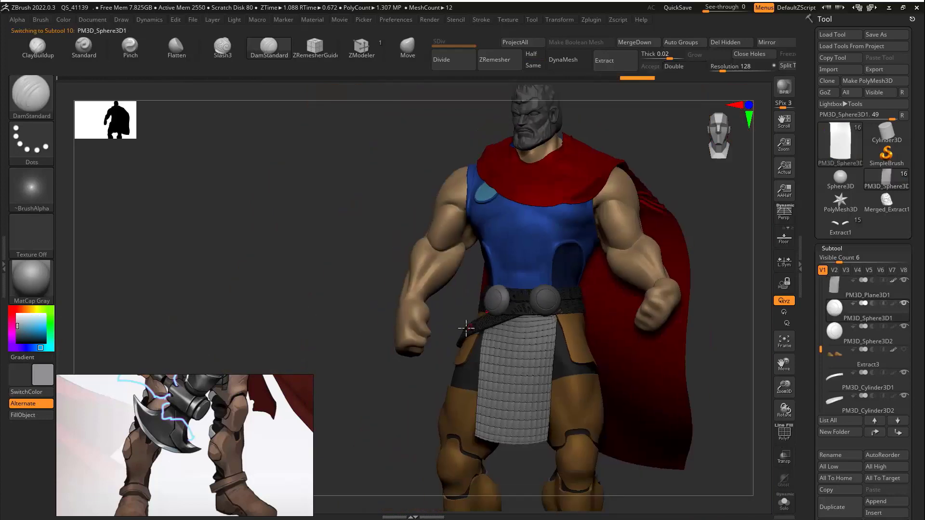
pyautogui.click(19, 324)
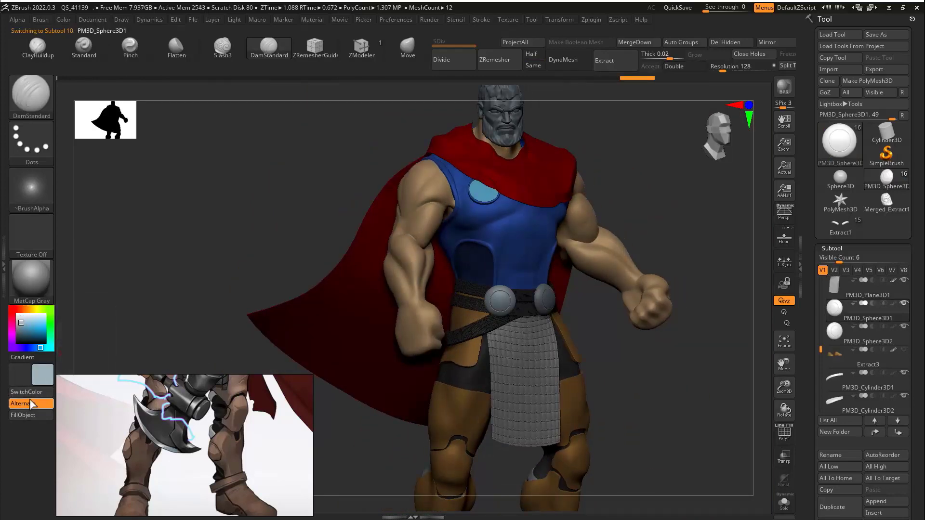
pyautogui.moveTo(540, 409)
pyautogui.mouseDown(button='right')
pyautogui.moveTo(620, 384)
pyautogui.moveTo(623, 398)
pyautogui.moveTo(649, 407)
pyautogui.moveTo(649, 423)
pyautogui.mouseUp(button='right')
# Step: Select the head subtool and mask everything on it except the two eyes
pyautogui.keyDown('ctrl'); pyautogui.moveTo(584, 194); pyautogui.dragTo(582, 255, button='right'); pyautogui.keyUp('ctrl')
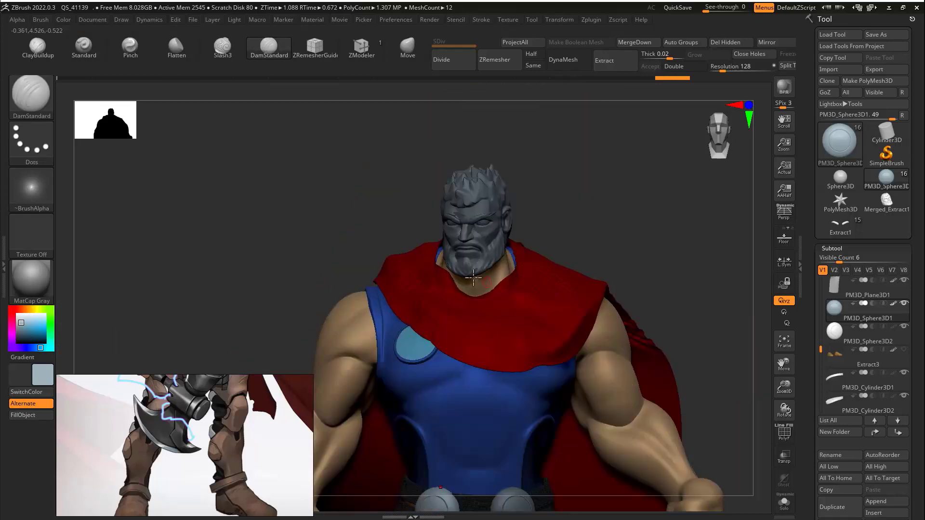
pyautogui.keyDown('alt'); pyautogui.click(466, 274); pyautogui.keyUp('alt')
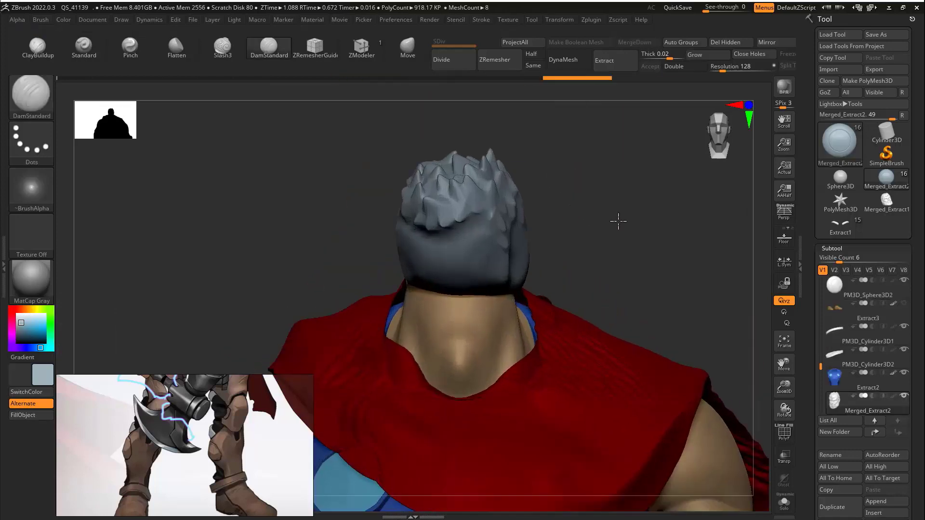
pyautogui.click(31, 309)
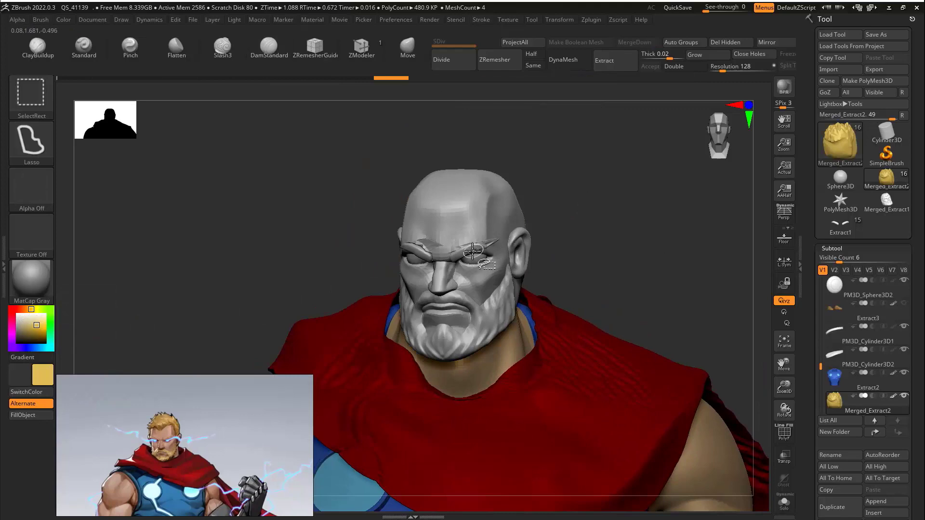
pyautogui.moveTo(641, 227)
pyautogui.keyDown('ctrl'); pyautogui.mouseDown(button='right')
pyautogui.moveTo(651, 238)
pyautogui.moveTo(707, 240)
pyautogui.mouseUp(button='right'); pyautogui.keyUp('ctrl')
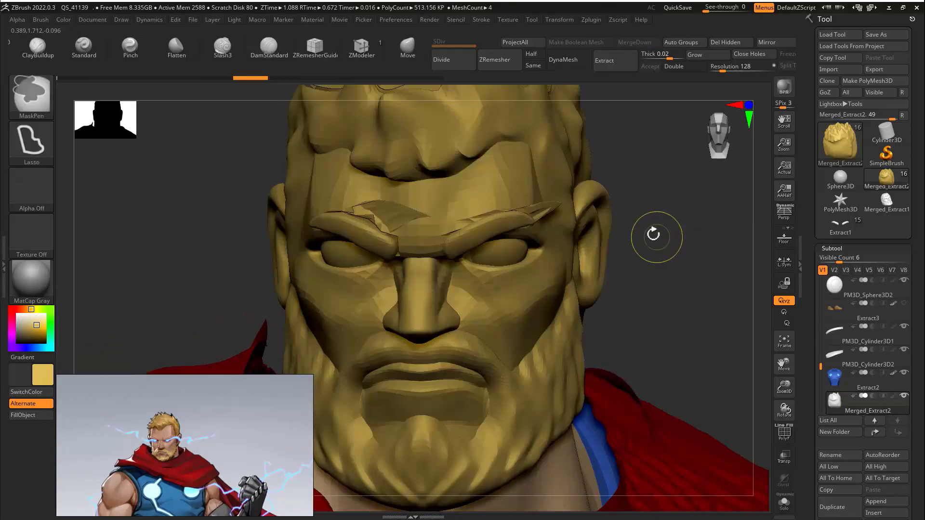
pyautogui.moveTo(653, 229)
pyautogui.mouseDown()
pyautogui.moveTo(621, 231)
pyautogui.moveTo(657, 233)
pyautogui.mouseUp()
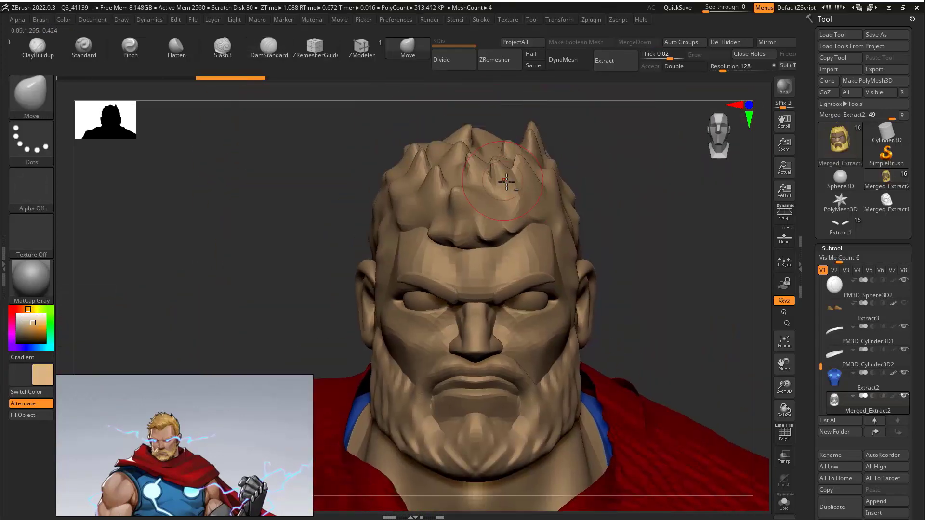
pyautogui.moveTo(603, 212)
pyautogui.mouseDown()
pyautogui.moveTo(574, 154)
pyautogui.moveTo(636, 238)
pyautogui.mouseUp()
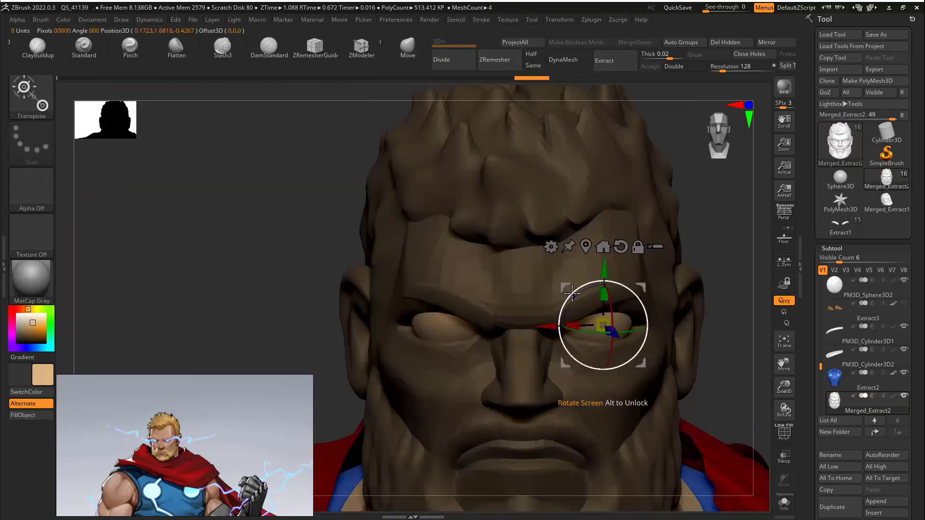
# Step: Reposition the transform pivot on the eye and rotate both eyeballs slightly with symmetry on
pyautogui.hotkey('shift', 'f')
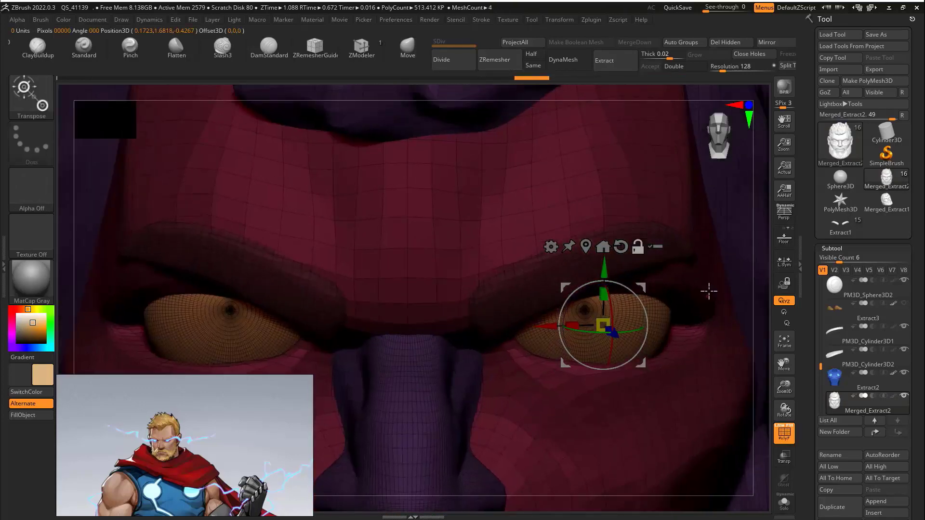
pyautogui.press('x')
pyautogui.moveTo(612, 308); pyautogui.dragTo(613, 314)
pyautogui.keyDown('alt'); pyautogui.click(586, 247); pyautogui.keyUp('alt')
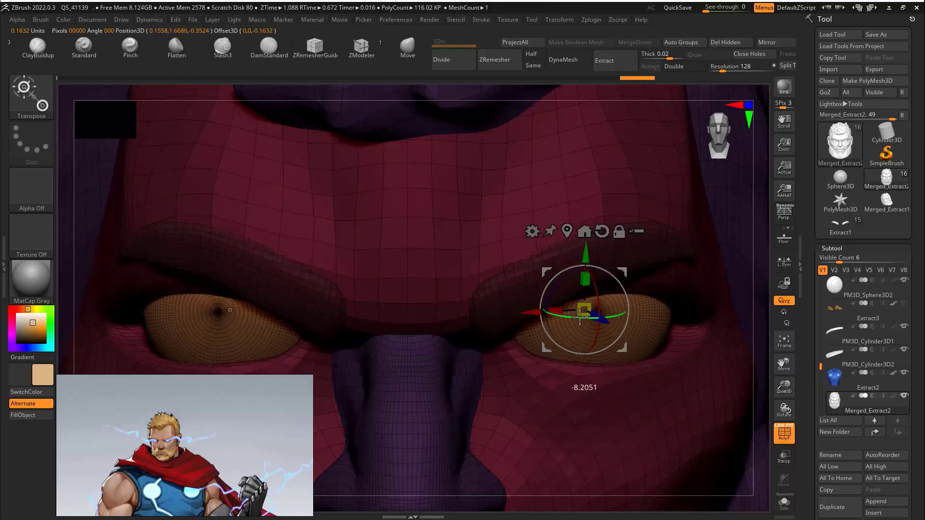
# Step: Subdivide the unmasked eyes twice for painting and return to draw mode
pyautogui.click(447, 63)
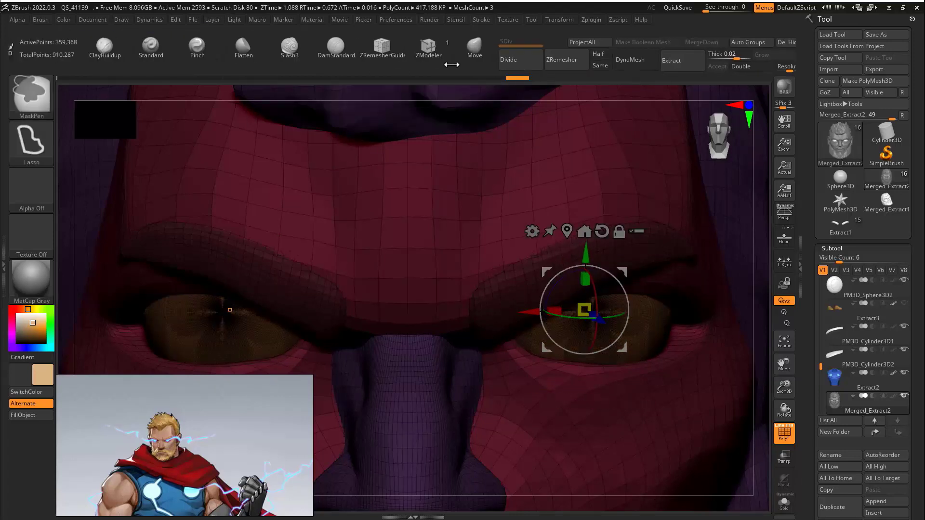
pyautogui.click(531, 65)
pyautogui.press('q')
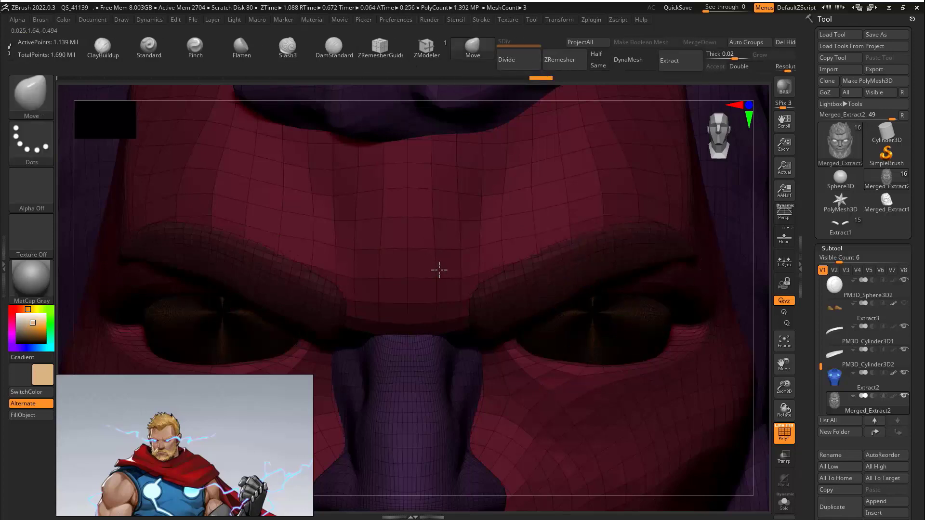
# Step: Hide the wireframe and colour both eyes light blue, finishing with a full light blue fill
pyautogui.press('space')
pyautogui.hotkey('shift', 'f')
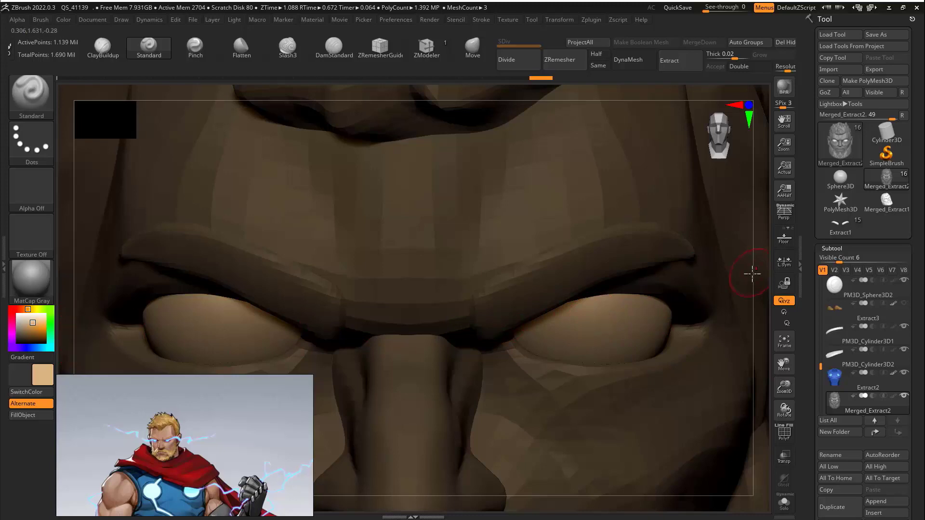
pyautogui.keyDown('ctrl'); pyautogui.moveTo(752, 274); pyautogui.dragTo(677, 151, button='right'); pyautogui.keyUp('ctrl')
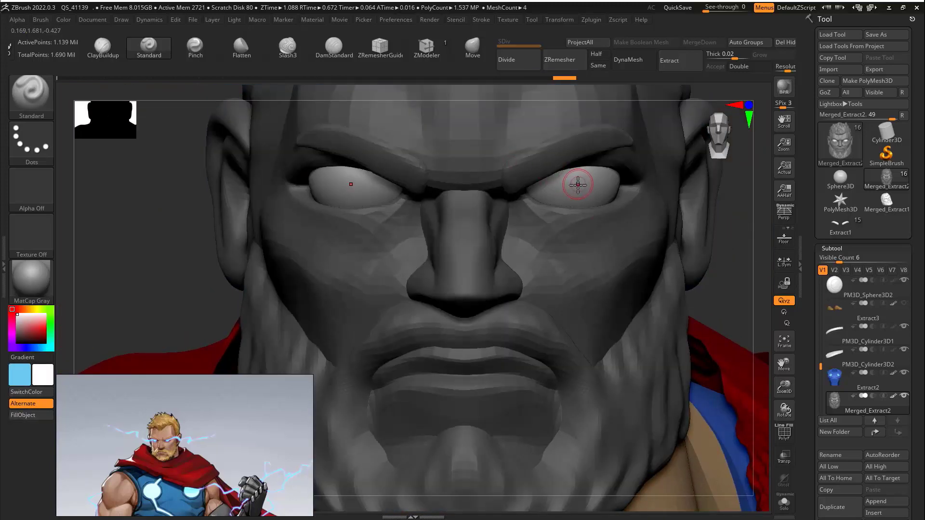
pyautogui.press('ctrl')
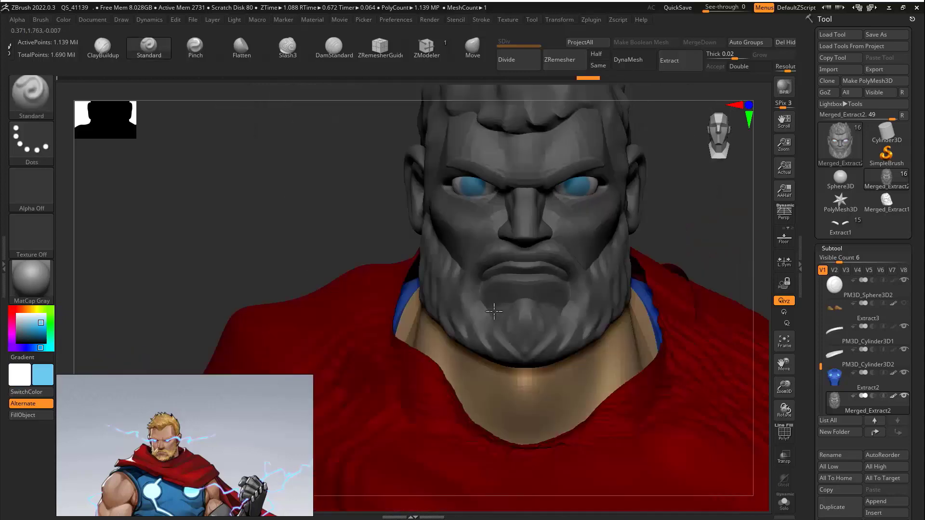
pyautogui.moveTo(674, 145); pyautogui.dragTo(652, 223)
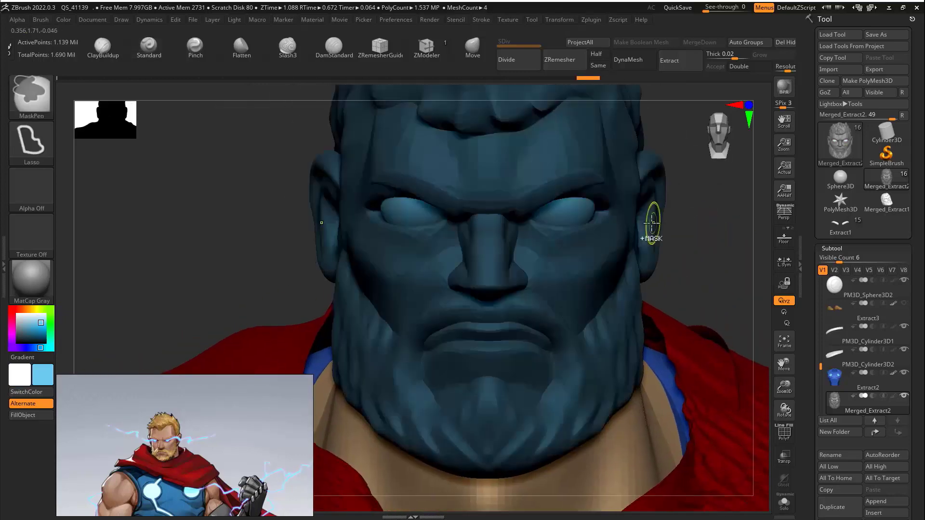
pyautogui.click(31, 415)
# Step: Isolate the hair, eyebrow and beard polygroups of the head and fill them with golden yellow
pyautogui.moveTo(689, 270)
pyautogui.keyDown('alt'); pyautogui.mouseDown()
pyautogui.moveTo(653, 201)
pyautogui.moveTo(653, 215)
pyautogui.moveTo(651, 179)
pyautogui.mouseUp(); pyautogui.keyUp('alt')
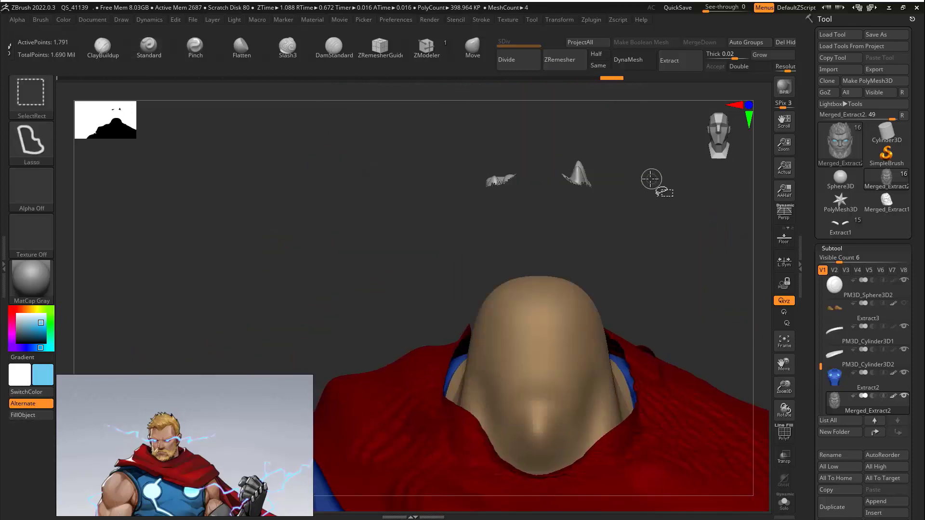
pyautogui.keyDown('ctrl'); pyautogui.keyDown('shift'); pyautogui.click(657, 206); pyautogui.keyUp('shift'); pyautogui.keyUp('ctrl')
pyautogui.moveTo(622, 345); pyautogui.dragTo(604, 392)
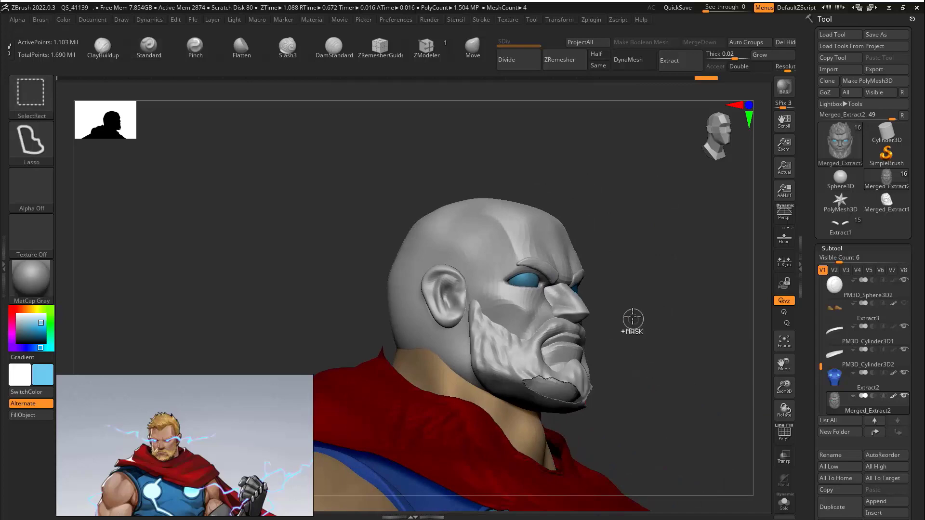
pyautogui.moveTo(633, 320)
pyautogui.keyDown('alt'); pyautogui.mouseDown()
pyautogui.moveTo(629, 286)
pyautogui.moveTo(605, 258)
pyautogui.moveTo(657, 221)
pyautogui.moveTo(646, 303)
pyautogui.moveTo(587, 300)
pyautogui.moveTo(661, 287)
pyautogui.moveTo(564, 332)
pyautogui.moveTo(659, 241)
pyautogui.moveTo(660, 185)
pyautogui.mouseUp(); pyautogui.keyUp('alt')
pyautogui.keyDown('ctrl'); pyautogui.keyDown('shift'); pyautogui.click(678, 250); pyautogui.keyUp('shift'); pyautogui.keyUp('ctrl')
pyautogui.keyDown('ctrl'); pyautogui.keyDown('shift'); pyautogui.click(678, 250); pyautogui.keyUp('shift'); pyautogui.keyUp('ctrl')
pyautogui.keyDown('ctrl'); pyautogui.keyDown('shift'); pyautogui.click(647, 324); pyautogui.keyUp('shift'); pyautogui.keyUp('ctrl')
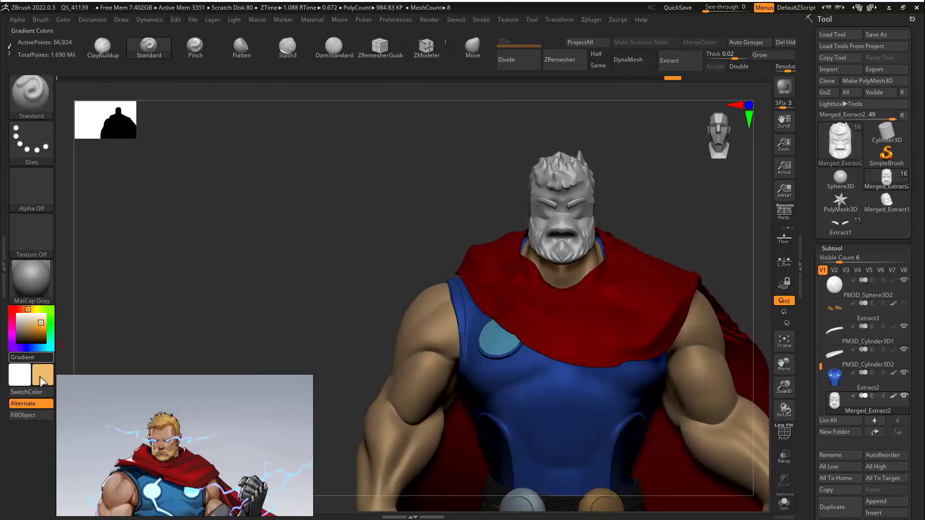
pyautogui.moveTo(469, 198); pyautogui.dragTo(497, 205)
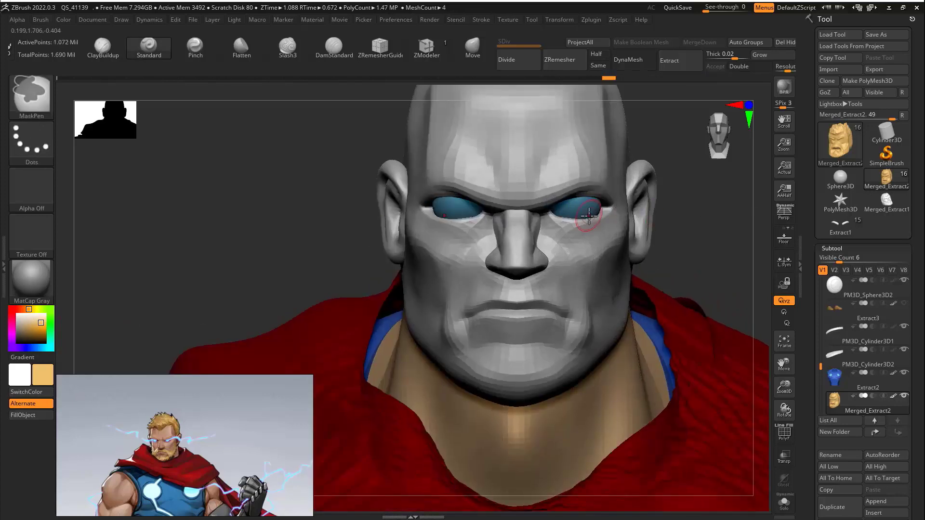
# Step: Mask the blue eyes on the isolated face so that only the skin can be coloured
pyautogui.press('w')
pyautogui.press('q')
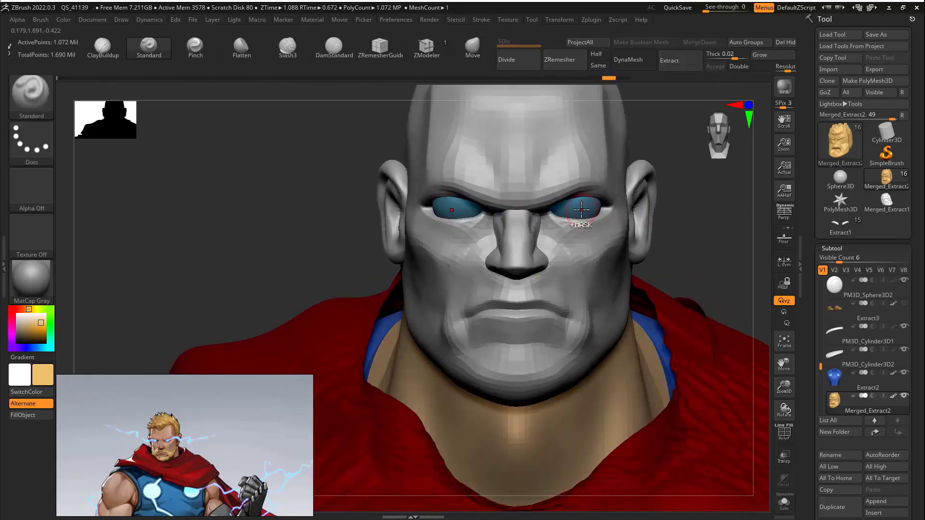
pyautogui.press('w')
pyautogui.keyDown('ctrl'); pyautogui.click(469, 215); pyautogui.keyUp('ctrl')
pyautogui.keyDown('ctrl'); pyautogui.click(694, 182); pyautogui.keyUp('ctrl')
pyautogui.hotkey('ctrl', 'z')
pyautogui.keyDown('ctrl'); pyautogui.click(678, 184); pyautogui.keyUp('ctrl')
# Step: Fill the unmasked face with the skin colour sampled from the neck, clear the mask and unhide the hair and beard
pyautogui.moveTo(43, 375)
pyautogui.mouseDown()
pyautogui.moveTo(79, 369)
pyautogui.moveTo(496, 438)
pyautogui.mouseUp()
pyautogui.click(30, 415)
pyautogui.keyDown('ctrl'); pyautogui.moveTo(668, 192); pyautogui.dragTo(682, 207); pyautogui.keyUp('ctrl')
pyautogui.keyDown('ctrl'); pyautogui.keyDown('shift'); pyautogui.click(705, 205); pyautogui.keyUp('shift'); pyautogui.keyUp('ctrl')
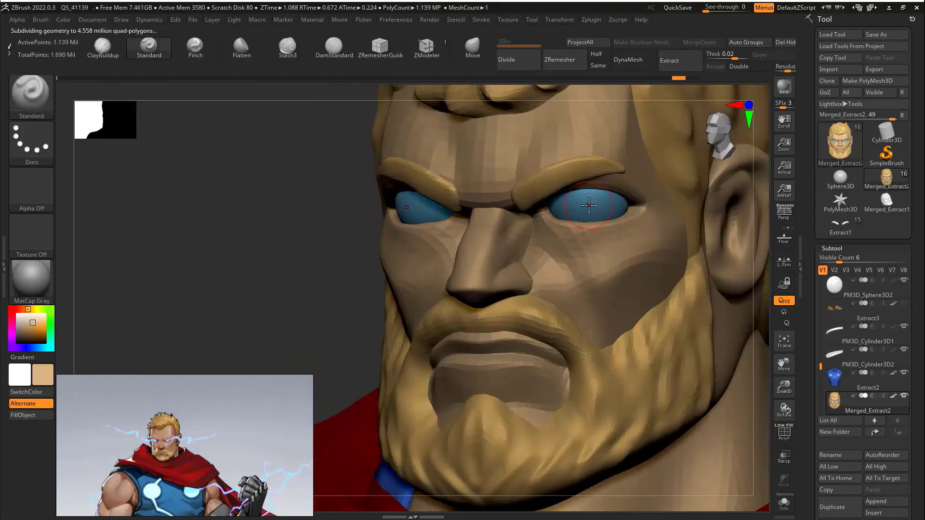
# Step: Turn on dynamic subdivision for the head and apply it as a real subdivision level
pyautogui.keyDown('ctrl'); pyautogui.click(324, 236); pyautogui.keyUp('ctrl')
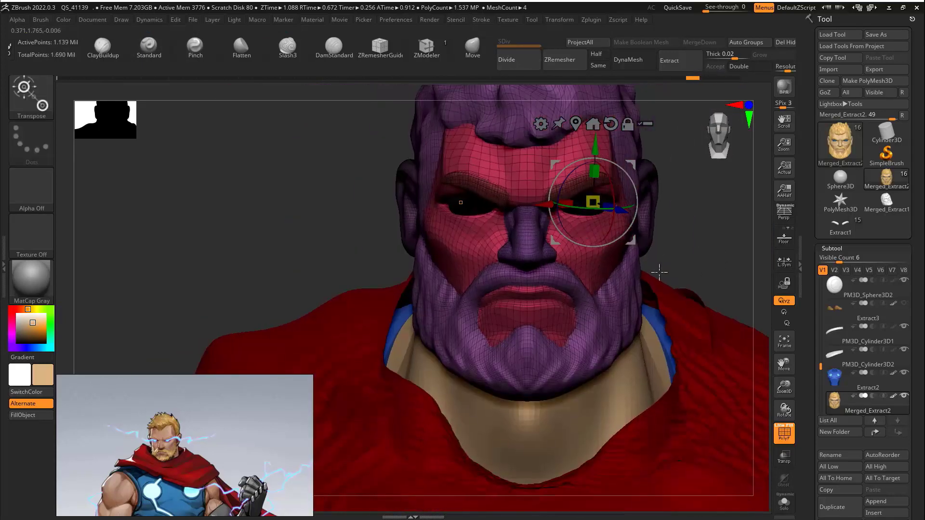
pyautogui.hotkey('ctrl', 'd')
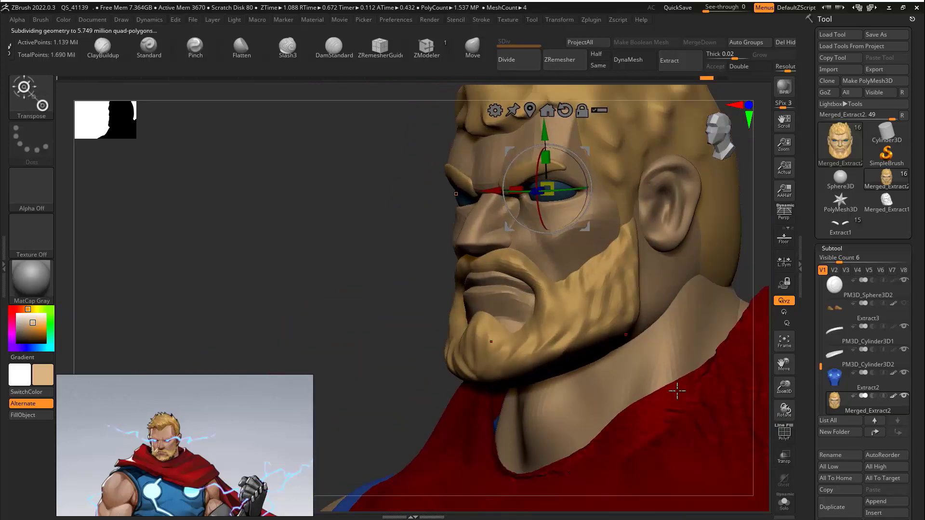
pyautogui.scroll(-10, 897, 344)
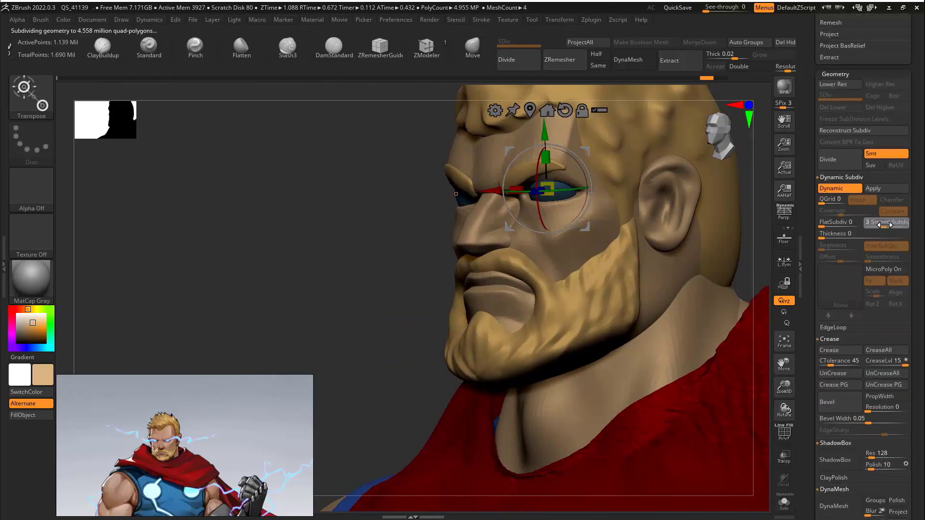
pyautogui.click(885, 189)
# Step: Shift the head's transform pivot backward in side view and rotate the head slightly around it
pyautogui.moveTo(386, 275); pyautogui.dragTo(446, 269)
pyautogui.keyDown('alt'); pyautogui.moveTo(677, 284); pyautogui.dragTo(684, 223); pyautogui.keyUp('alt')
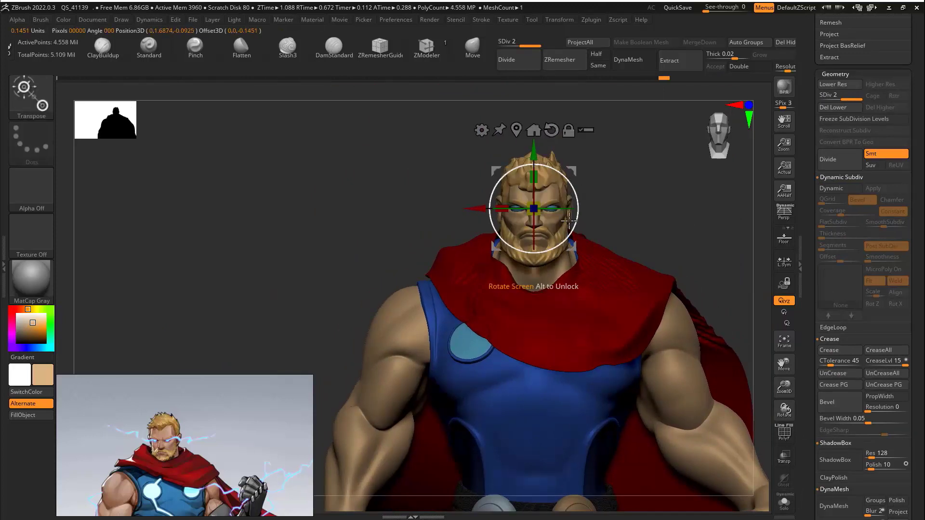
pyautogui.keyDown('shift'); pyautogui.moveTo(651, 197); pyautogui.dragTo(589, 198); pyautogui.keyUp('shift')
pyautogui.keyDown('alt'); pyautogui.moveTo(477, 209); pyautogui.dragTo(495, 208); pyautogui.keyUp('alt')
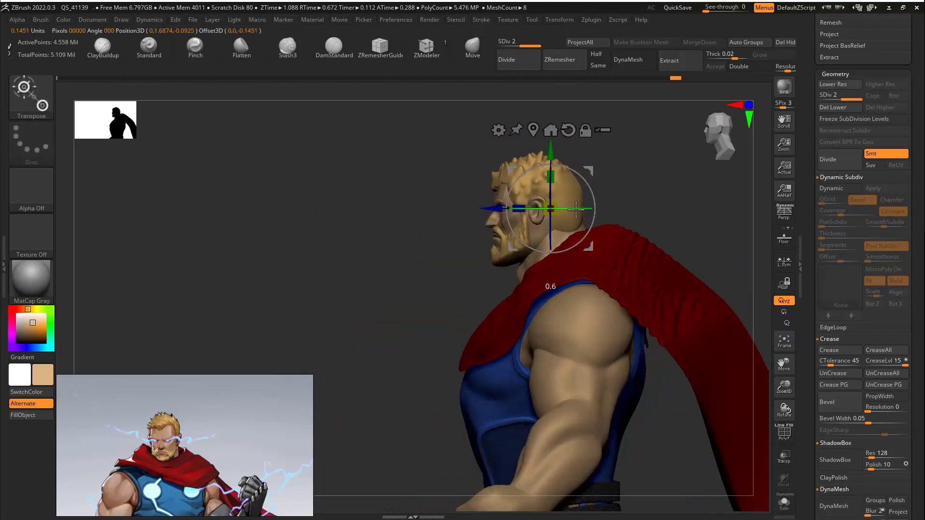
pyautogui.moveTo(575, 210); pyautogui.dragTo(581, 188)
pyautogui.moveTo(649, 184); pyautogui.dragTo(706, 188)
pyautogui.moveTo(694, 217)
pyautogui.keyDown('alt'); pyautogui.mouseDown()
pyautogui.moveTo(692, 293)
pyautogui.moveTo(696, 207)
pyautogui.moveTo(541, 264)
pyautogui.mouseUp(); pyautogui.keyUp('alt')
pyautogui.press('q')
# Step: Select the boot's ankle strap (PM3D_Cylinder3D2) and set the active colour to brown
pyautogui.moveTo(648, 332)
pyautogui.mouseDown()
pyautogui.moveTo(620, 341)
pyautogui.moveTo(667, 392)
pyautogui.moveTo(637, 361)
pyautogui.moveTo(636, 314)
pyautogui.mouseUp()
pyautogui.keyDown('alt'); pyautogui.click(565, 403); pyautogui.keyUp('alt')
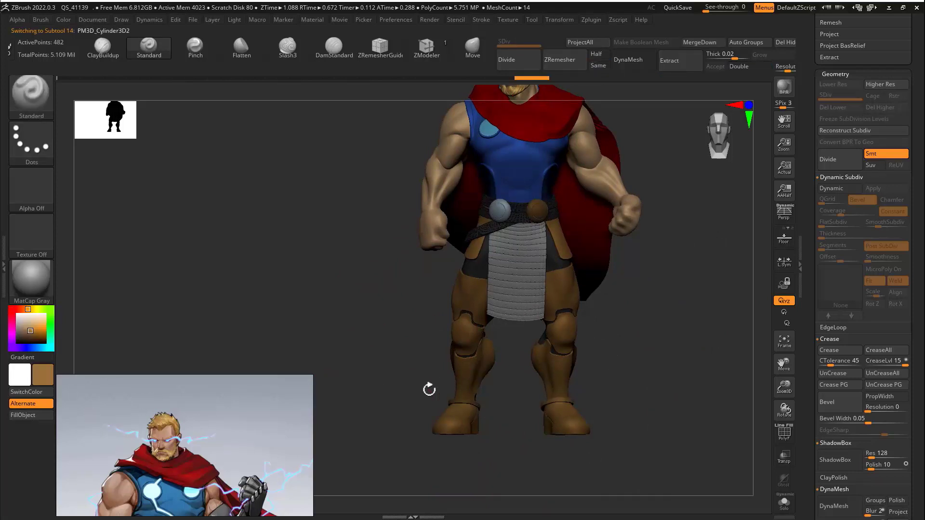
pyautogui.moveTo(430, 390); pyautogui.dragTo(589, 358)
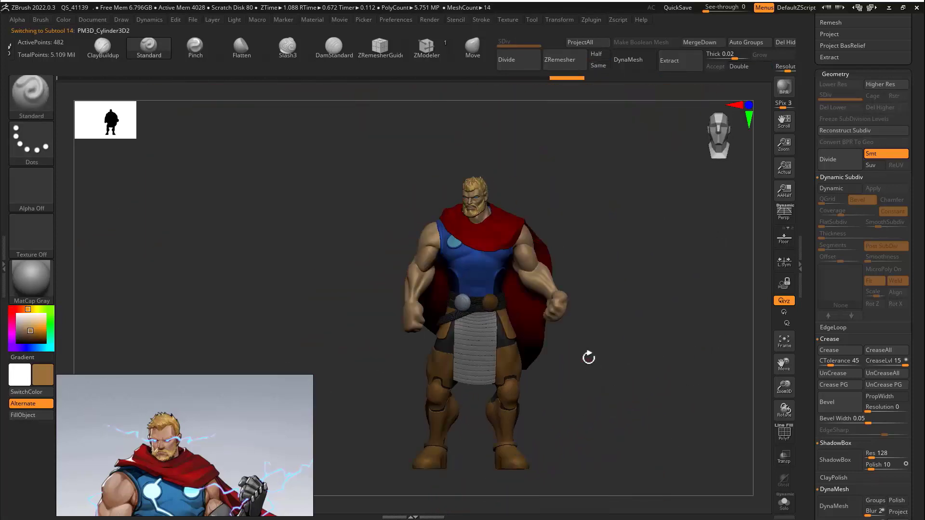
# Step: Bring the belt into view in the reference image and fill PM3D_Sphere3D2 with the other belt disc's blue-grey colour
pyautogui.moveTo(821, 87); pyautogui.dragTo(822, 434)
pyautogui.click(840, 179)
pyautogui.moveTo(172, 506); pyautogui.dragTo(200, 457, button='middle')
pyautogui.click(887, 179)
pyautogui.moveTo(643, 330); pyautogui.dragTo(549, 487)
pyautogui.keyDown('alt'); pyautogui.click(482, 294); pyautogui.keyUp('alt')
pyautogui.keyDown('alt'); pyautogui.click(404, 220); pyautogui.keyUp('alt')
pyautogui.press('c')
pyautogui.click(31, 415)
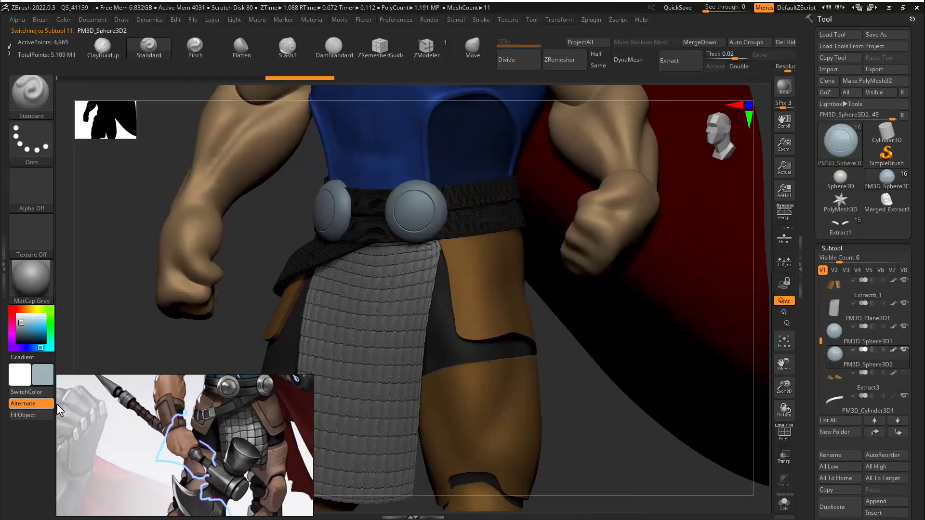
# Step: Extrude the red border polygroup of the thigh plates (Extract6_1) into a raised rim with ZModeler
pyautogui.keyDown('alt'); pyautogui.moveTo(583, 356); pyautogui.dragTo(581, 414); pyautogui.keyUp('alt')
pyautogui.keyDown('alt'); pyautogui.click(559, 333); pyautogui.keyUp('alt')
pyautogui.hotkey('shift', 'f')
pyautogui.moveTo(636, 308)
pyautogui.keyDown('alt'); pyautogui.mouseDown()
pyautogui.moveTo(648, 345)
pyautogui.moveTo(576, 236)
pyautogui.mouseUp(); pyautogui.keyUp('alt')
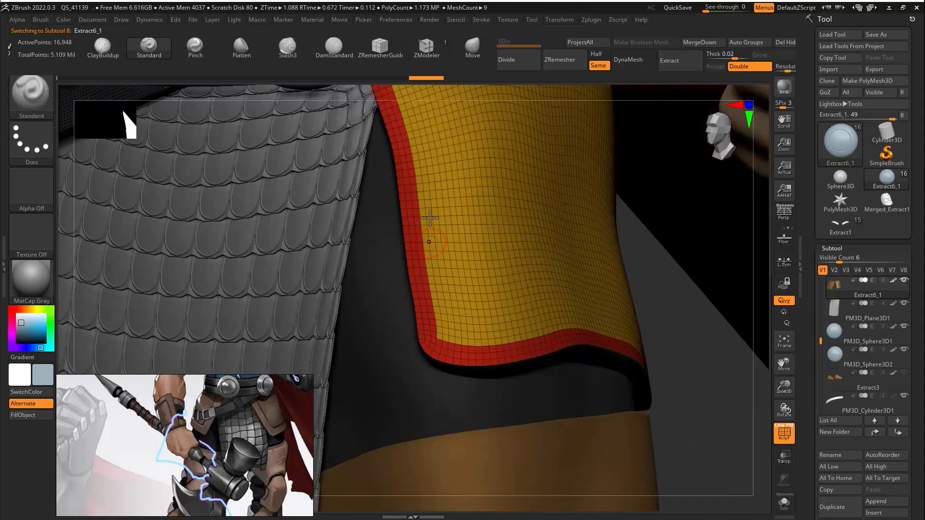
pyautogui.click(426, 48)
pyautogui.moveTo(584, 370); pyautogui.dragTo(626, 366)
pyautogui.moveTo(504, 354)
pyautogui.mouseDown()
pyautogui.moveTo(533, 335)
pyautogui.moveTo(725, 376)
pyautogui.moveTo(665, 384)
pyautogui.mouseUp()
pyautogui.press('f')
pyautogui.press('f')
pyautogui.hotkey('shift', 'f')
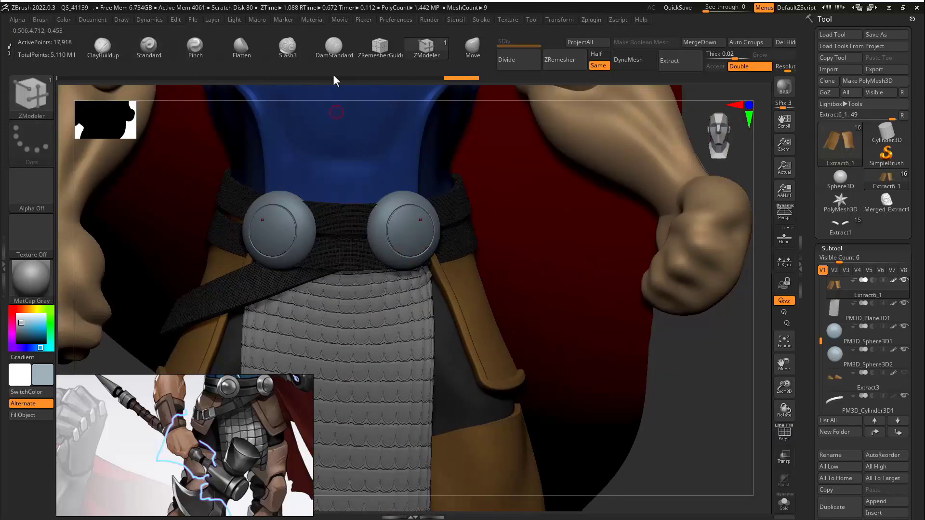
# Step: Adjust the thigh plate's rimmed edge with the Move brush
pyautogui.click(472, 48)
pyautogui.press('f')
pyautogui.press('f')
pyautogui.moveTo(534, 371); pyautogui.dragTo(528, 372)
# Step: Select the boot's ankle strap (PM3D_Cylinder3D1) and set the active colour to brown
pyautogui.keyDown('alt'); pyautogui.moveTo(529, 373); pyautogui.dragTo(684, 372); pyautogui.keyUp('alt')
pyautogui.keyDown('alt'); pyautogui.moveTo(684, 372); pyautogui.dragTo(723, 231); pyautogui.keyUp('alt')
pyautogui.keyDown('alt'); pyautogui.click(477, 371); pyautogui.keyUp('alt')
pyautogui.keyDown('ctrl'); pyautogui.click(637, 331); pyautogui.keyUp('ctrl')
pyautogui.keyDown('ctrl'); pyautogui.click(649, 328); pyautogui.keyUp('ctrl')
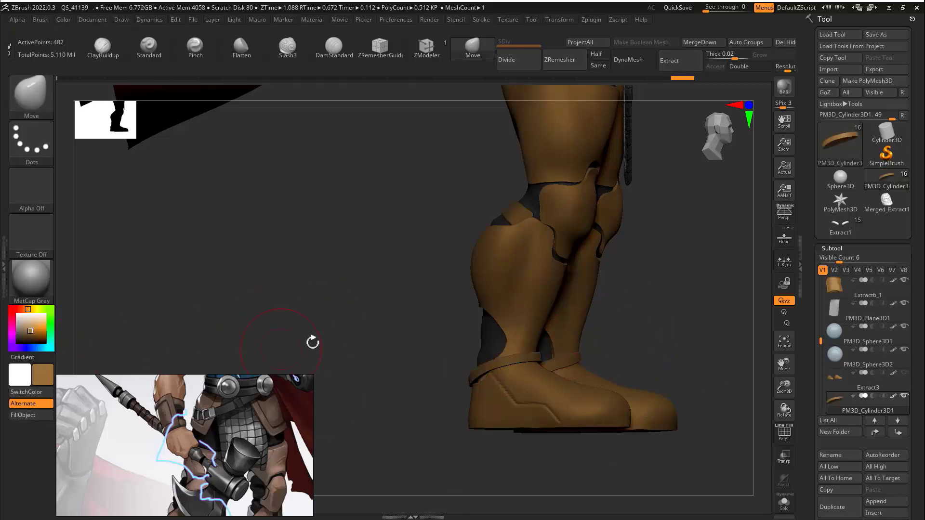
pyautogui.moveTo(820, 340); pyautogui.dragTo(789, 352)
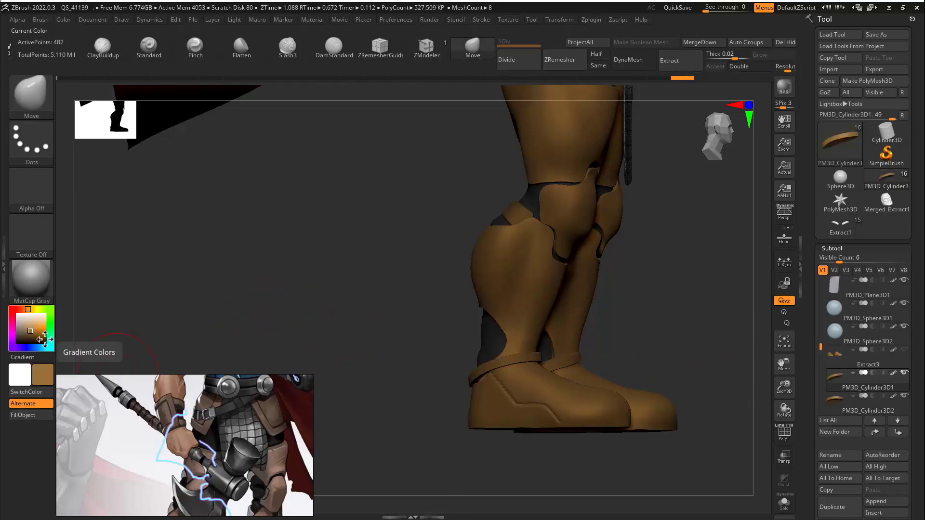
# Step: Fill the Extract7 subtool with blue-grey and bring the full figure into view
pyautogui.keyDown('alt'); pyautogui.moveTo(482, 102); pyautogui.dragTo(406, 309); pyautogui.keyUp('alt')
pyautogui.moveTo(550, 151); pyautogui.dragTo(550, 149)
pyautogui.keyDown('alt'); pyautogui.click(444, 351); pyautogui.keyUp('alt')
pyautogui.keyDown('alt'); pyautogui.moveTo(376, 385); pyautogui.dragTo(357, 217); pyautogui.keyUp('alt')
pyautogui.click(31, 416)
pyautogui.keyDown('ctrl'); pyautogui.moveTo(607, 307); pyautogui.dragTo(670, 338); pyautogui.keyUp('ctrl')
pyautogui.moveTo(684, 345); pyautogui.dragTo(594, 354)
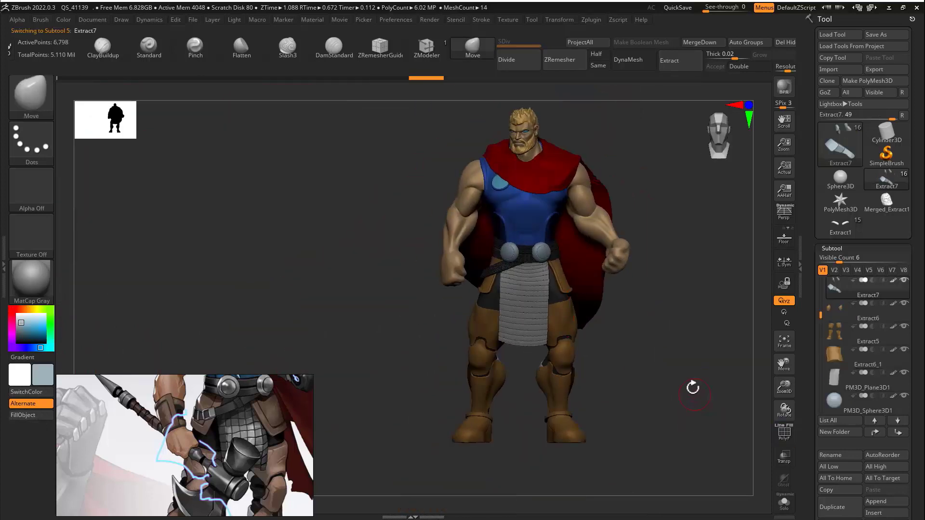
pyautogui.moveTo(693, 388); pyautogui.dragTo(670, 299)
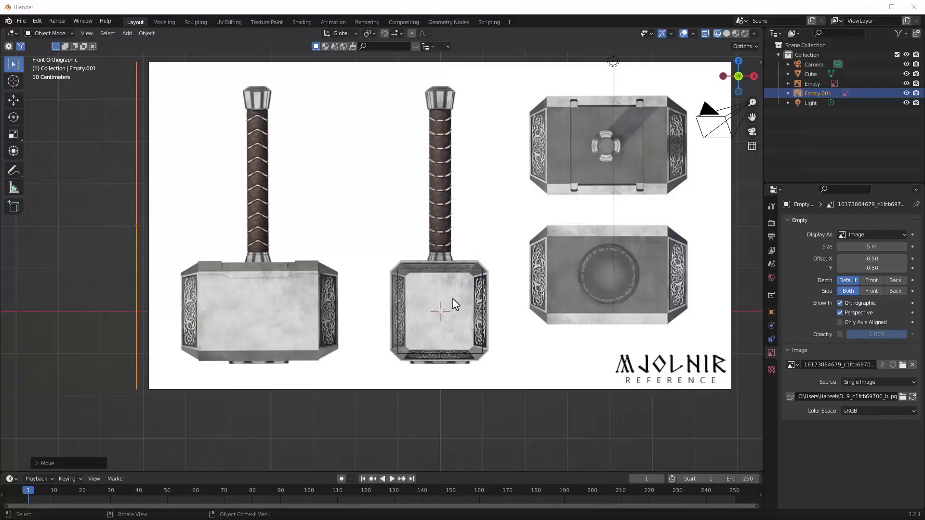
# Step: Switch to Blender and scale the cube's mesh in front view to fit the light front panel of the hammer head, narrowing it along X
pyautogui.moveTo(452, 298); pyautogui.dragTo(479, 293, button='middle')
pyautogui.press('KP_1')
pyautogui.scroll(1, 479, 293)
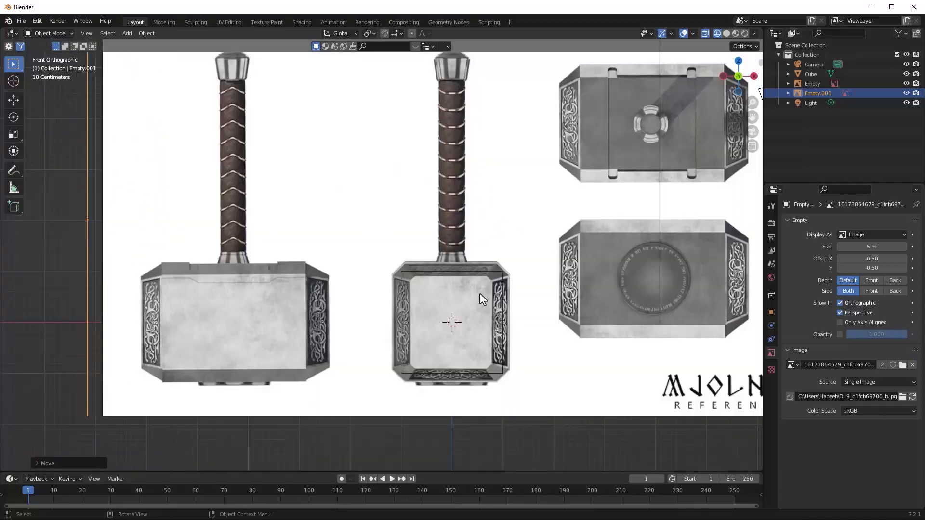
pyautogui.scroll(3, 479, 293)
pyautogui.click(405, 233)
pyautogui.press('Tab')
pyautogui.press('s')
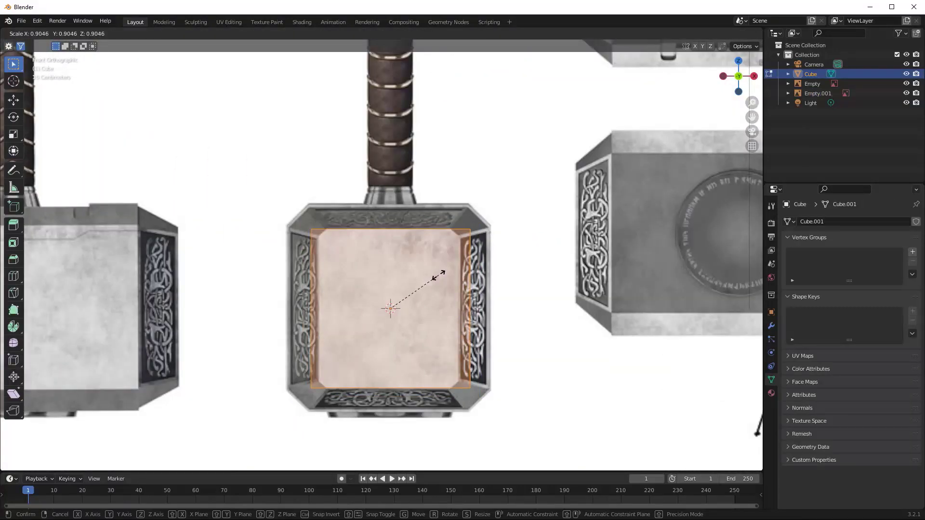
pyautogui.click(438, 276)
pyautogui.press('s')
pyautogui.press('x')
pyautogui.click(431, 276)
# Step: In right view, scale the cube along Y to the side panel's length and enlarge it to the hammer head's outer outline
pyautogui.moveTo(397, 262); pyautogui.dragTo(366, 267, button='middle')
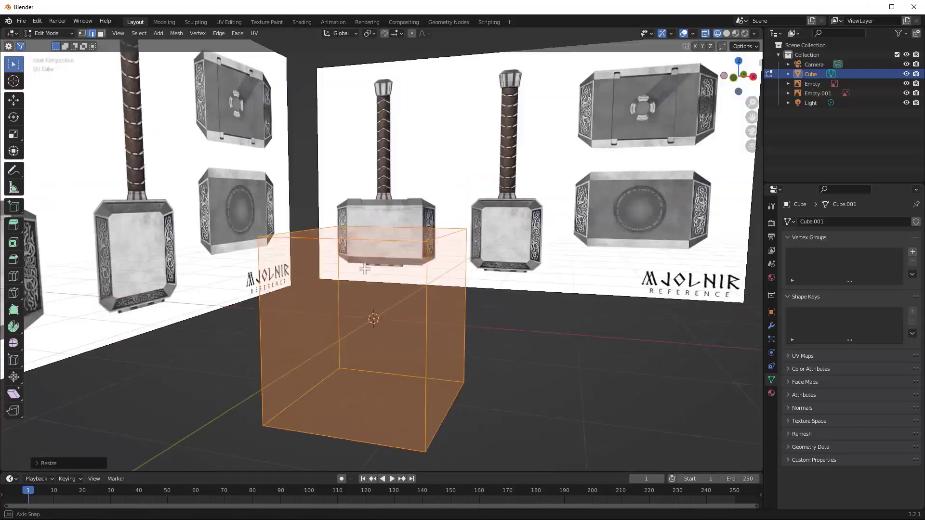
pyautogui.press('KP_3')
pyautogui.press('s')
pyautogui.press('y')
pyautogui.click(270, 232)
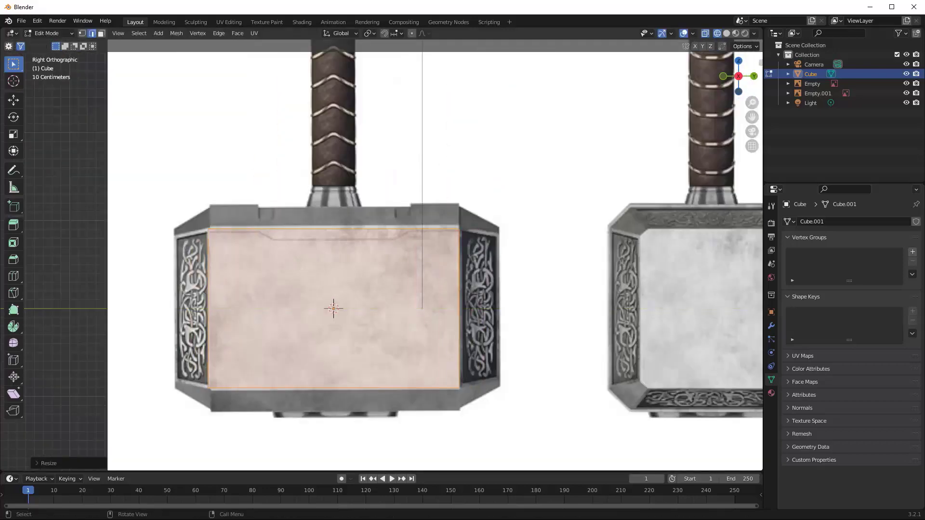
pyautogui.moveTo(301, 237)
pyautogui.mouseDown(button='middle')
pyautogui.moveTo(407, 241)
pyautogui.moveTo(314, 239)
pyautogui.mouseUp(button='middle')
pyautogui.press('s')
pyautogui.click(432, 227)
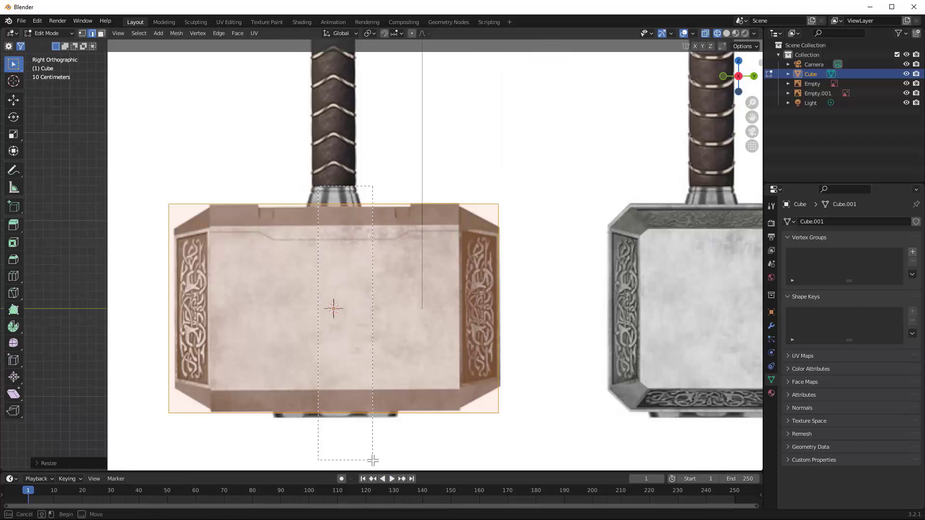
# Step: Bevel the box's four lengthwise edges and shrink the mesh along Y to the hammer head's central section
pyautogui.moveTo(372, 461); pyautogui.dragTo(373, 458)
pyautogui.press('s')
pyautogui.press('z')
pyautogui.click(494, 288)
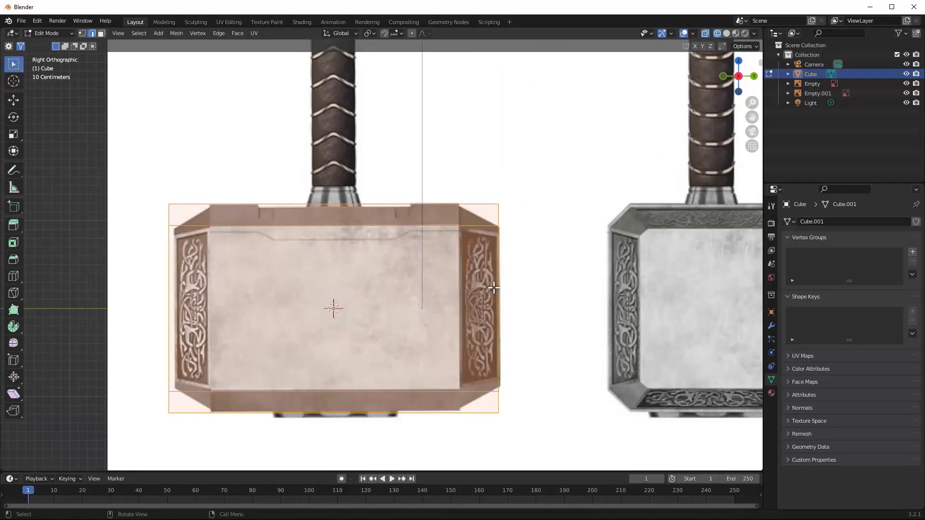
pyautogui.press('s')
pyautogui.press('y')
pyautogui.click(456, 288)
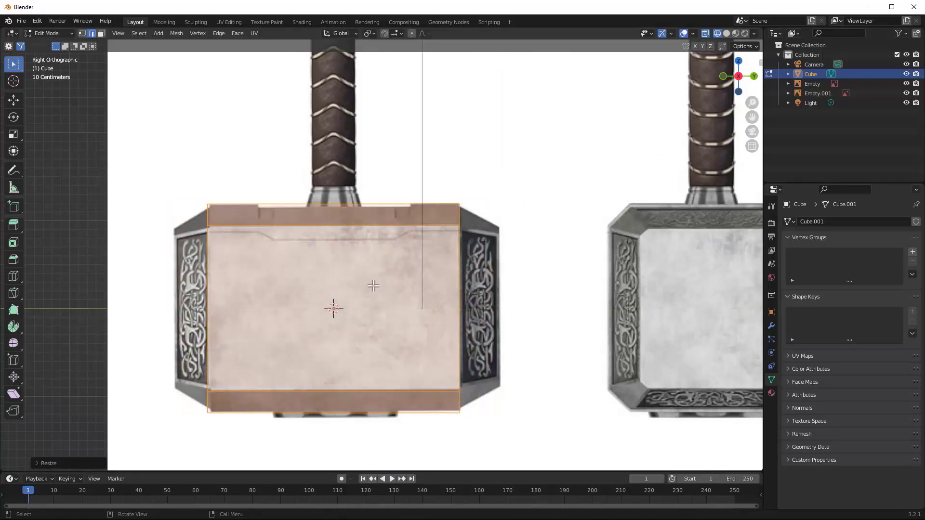
# Step: Extrude both end faces of the hammer head outward along Y and scale one end face inward to form its taper
pyautogui.moveTo(374, 286); pyautogui.dragTo(350, 317, button='middle')
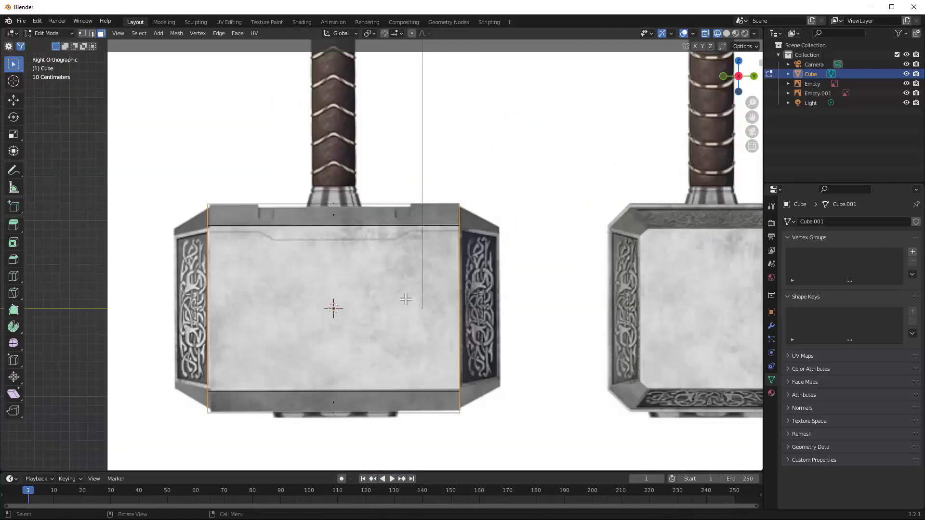
pyautogui.press('y')
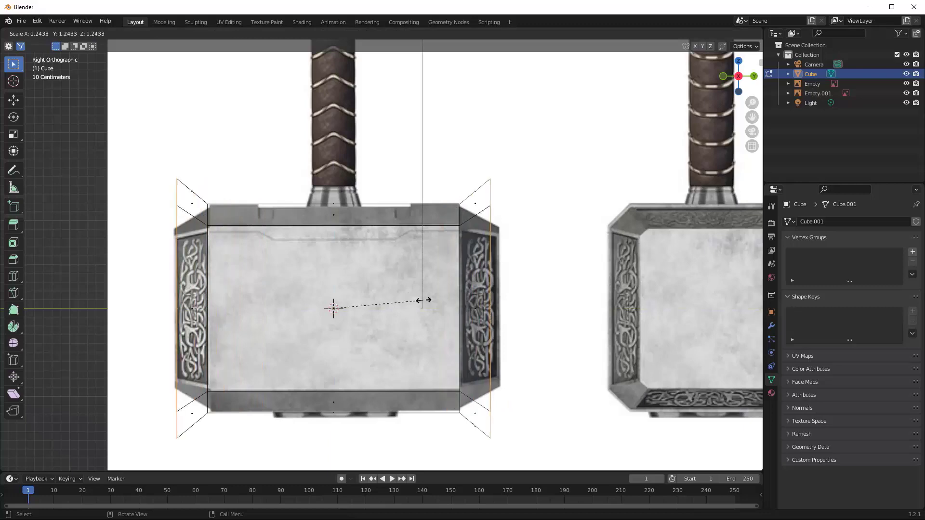
pyautogui.keyDown('alt'); pyautogui.moveTo(426, 303); pyautogui.dragTo(408, 283, button='middle'); pyautogui.keyUp('alt')
pyautogui.keyDown('shift'); pyautogui.click(451, 256); pyautogui.keyUp('shift')
pyautogui.keyDown('alt'); pyautogui.moveTo(403, 335); pyautogui.dragTo(416, 181, button='middle'); pyautogui.keyUp('alt')
pyautogui.press('s')
pyautogui.click(501, 311)
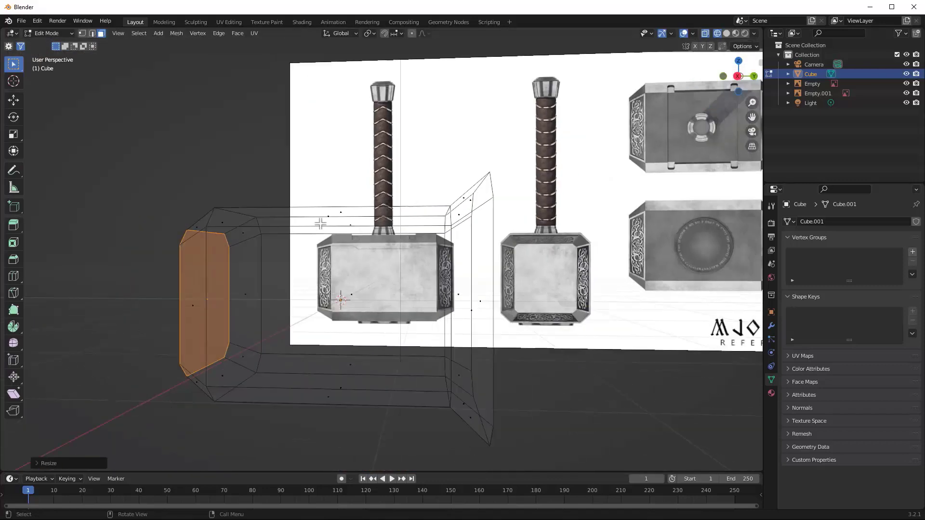
# Step: Cut the hammer head across its middle and delete the half with the untapered end
pyautogui.press('Tab')
pyautogui.press('Tab')
pyautogui.moveTo(378, 170); pyautogui.dragTo(524, 374)
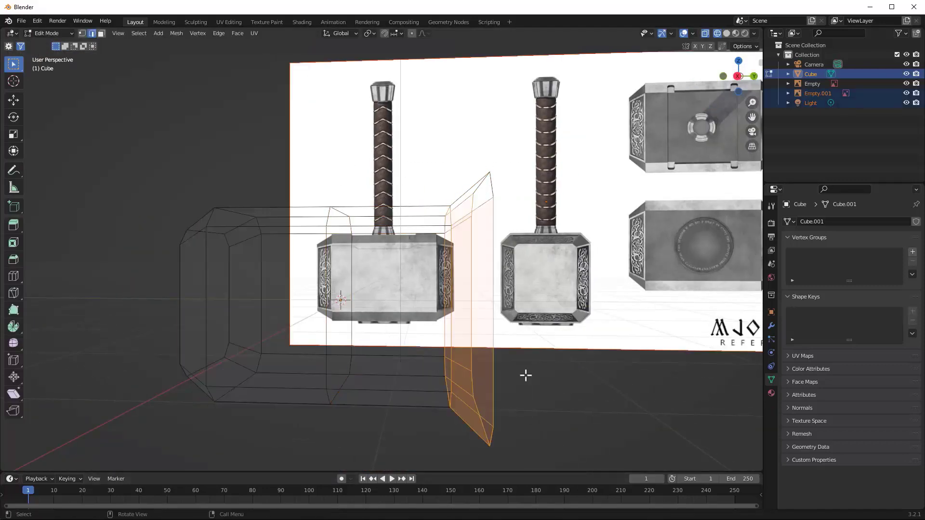
pyautogui.press('3')
pyautogui.moveTo(372, 170); pyautogui.dragTo(511, 425)
pyautogui.press('x')
pyautogui.click(446, 217)
pyautogui.moveTo(436, 226); pyautogui.dragTo(484, 293, button='middle')
pyautogui.scroll(2, 482, 259)
pyautogui.scroll(-3, 370, 261)
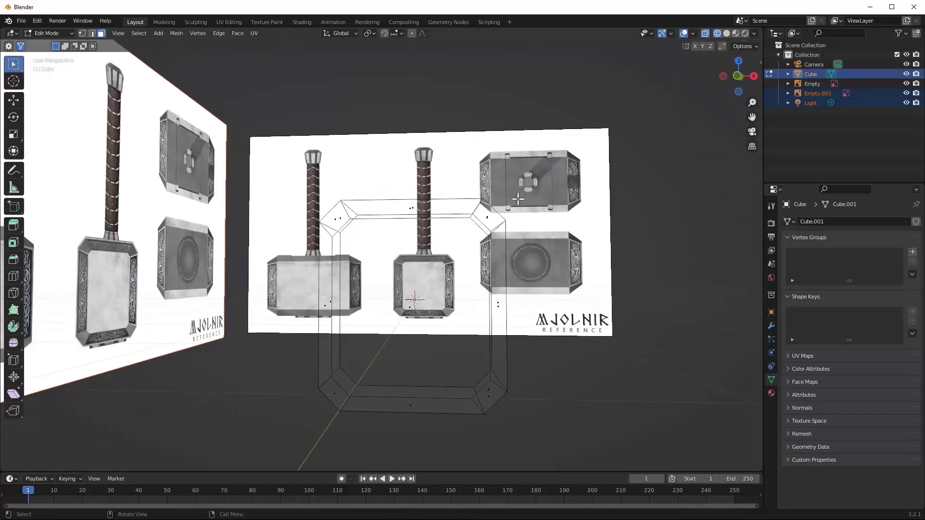
# Step: Add a cylinder mesh for the hammer handle and open it for editing in right view
pyautogui.press('Tab')
pyautogui.hotkey('shift', 'a')
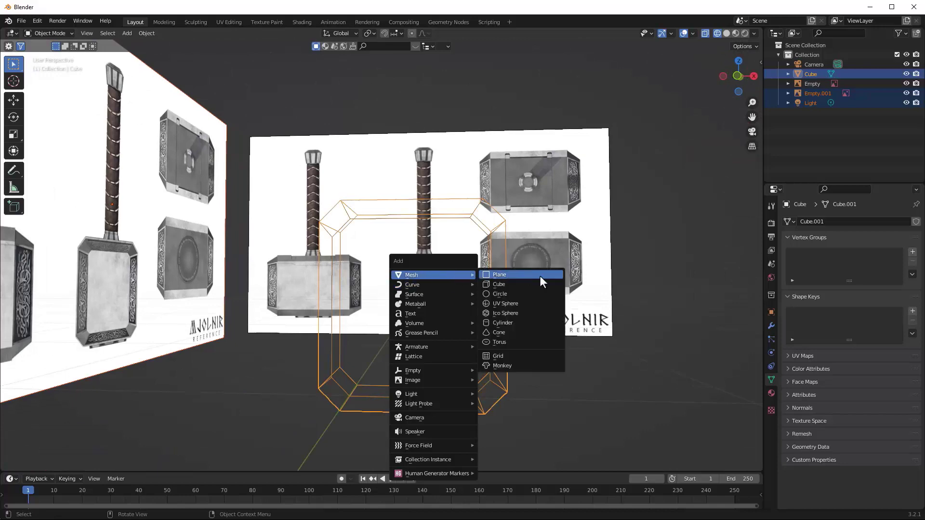
pyautogui.click(503, 323)
pyautogui.keyDown('alt'); pyautogui.moveTo(531, 324); pyautogui.dragTo(404, 263, button='middle'); pyautogui.keyUp('alt')
pyautogui.press('Tab')
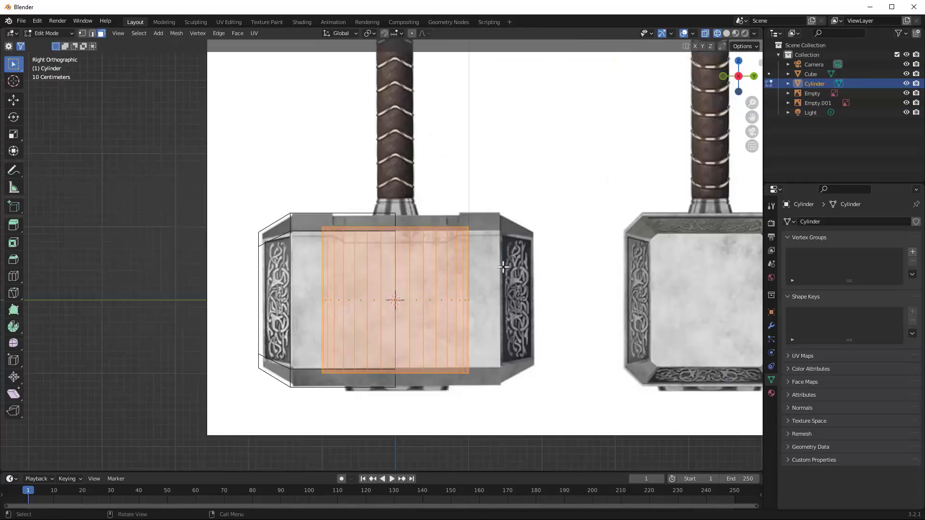
# Step: Move the cylinder up along Z, scale it down to the handle's width and stretch it along Z
pyautogui.press('g')
pyautogui.press('z')
pyautogui.click(518, 129)
pyautogui.press('s')
pyautogui.click(428, 153)
pyautogui.press('s')
pyautogui.press('z')
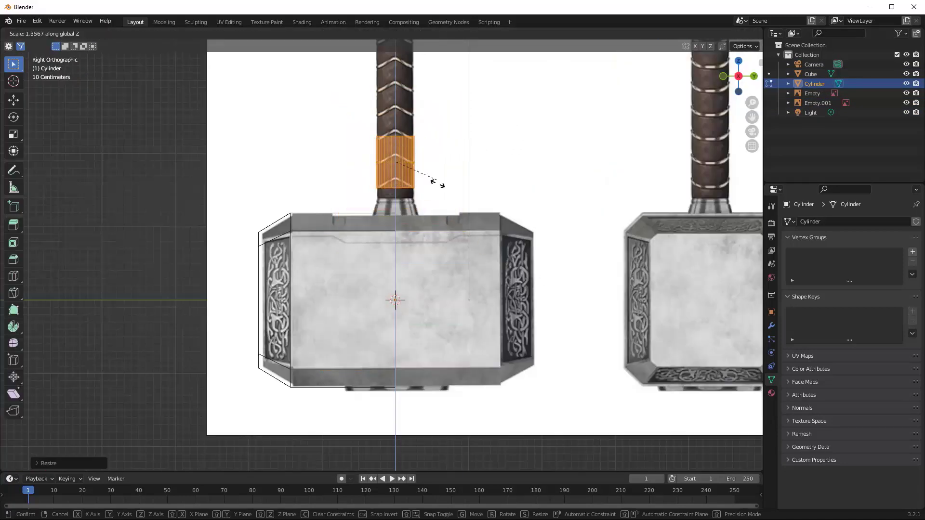
pyautogui.click(456, 306)
# Step: Add two loop cuts across the hammer head at the edges of the reference's top notch
pyautogui.scroll(4, 337, 215)
pyautogui.press('Tab')
pyautogui.click(311, 222)
pyautogui.press('Tab')
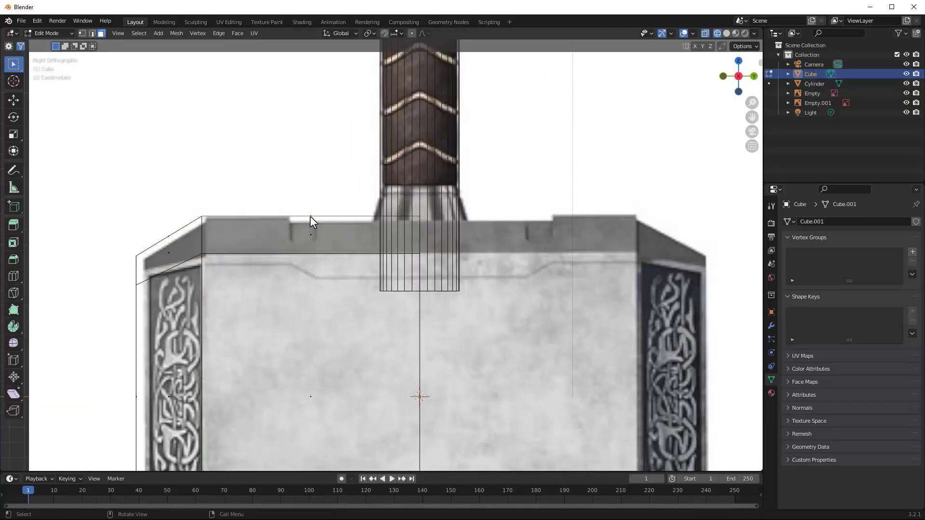
pyautogui.click(272, 215)
pyautogui.hotkey('ctrl', 'r')
pyautogui.click(273, 213)
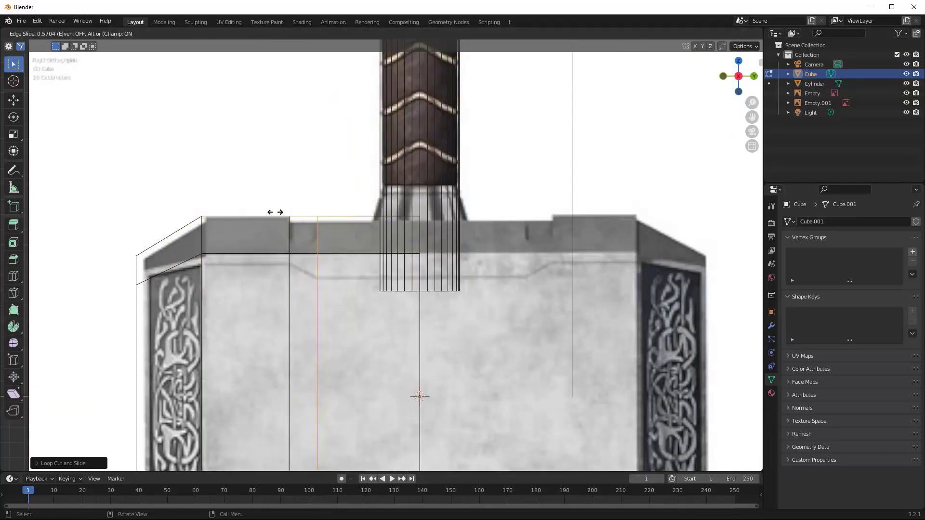
pyautogui.press('Escape')
# Step: Add lengthwise loop cuts along the hammer head, checking their placement against the front reference
pyautogui.moveTo(313, 238); pyautogui.dragTo(345, 301, button='middle')
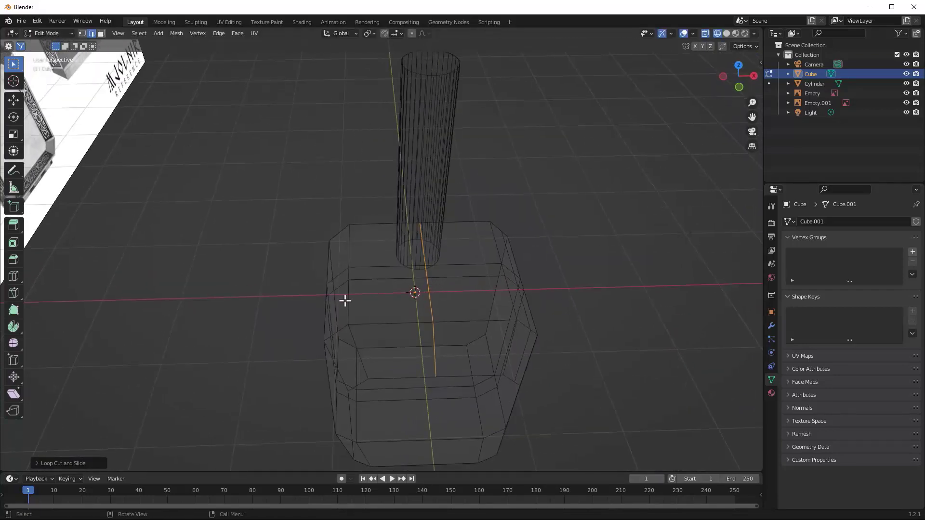
pyautogui.click(333, 285)
pyautogui.press('KP_1')
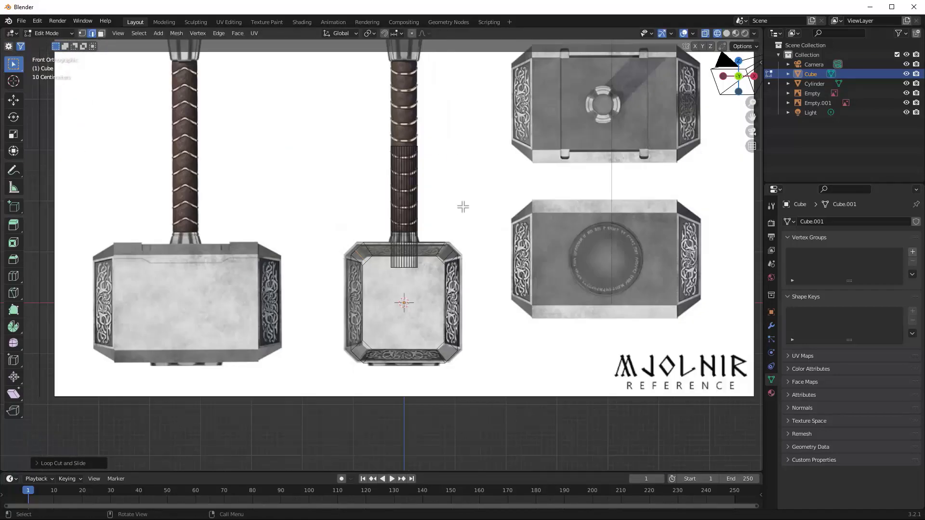
pyautogui.moveTo(463, 206); pyautogui.dragTo(473, 258, button='middle')
pyautogui.press('KP_1')
pyautogui.moveTo(447, 210); pyautogui.dragTo(452, 249, button='middle')
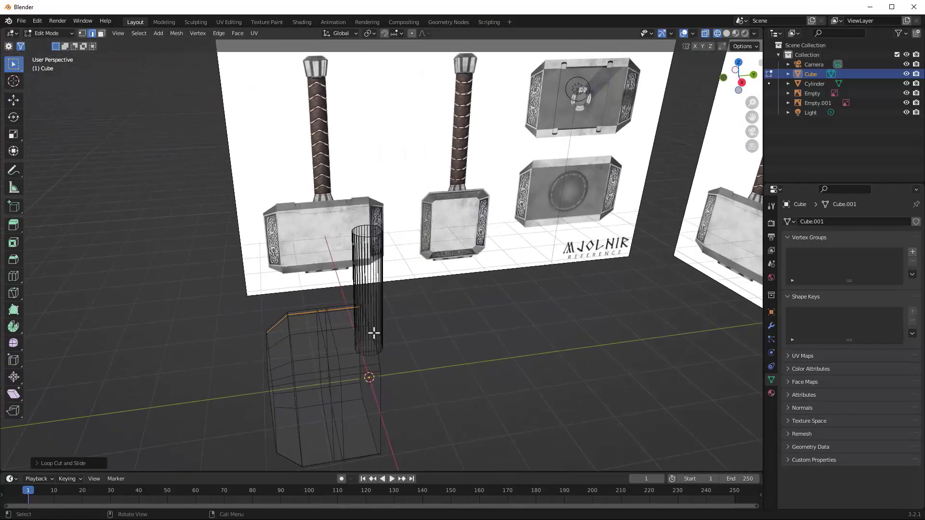
# Step: Select the strip of faces across the hammer head's top and chamfers at the notch and try extruding it inward
pyautogui.scroll(4, 373, 333)
pyautogui.press('Tab')
pyautogui.keyDown('shift'); pyautogui.moveTo(374, 333); pyautogui.dragTo(317, 299, button='middle'); pyautogui.keyUp('shift')
pyautogui.press('Tab')
pyautogui.press('3')
pyautogui.click(317, 299)
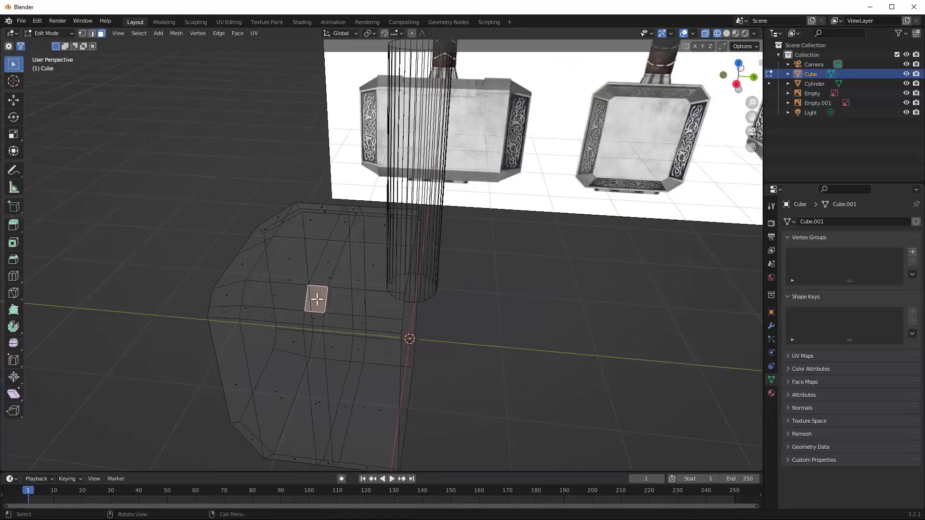
pyautogui.keyDown('shift'); pyautogui.click(371, 265); pyautogui.keyUp('shift')
pyautogui.keyDown('shift'); pyautogui.click(384, 225); pyautogui.keyUp('shift')
pyautogui.keyDown('shift'); pyautogui.click(345, 223); pyautogui.keyUp('shift')
pyautogui.keyDown('shift'); pyautogui.click(353, 209); pyautogui.keyUp('shift')
pyautogui.moveTo(353, 210); pyautogui.dragTo(379, 258, button='middle')
pyautogui.press('e')
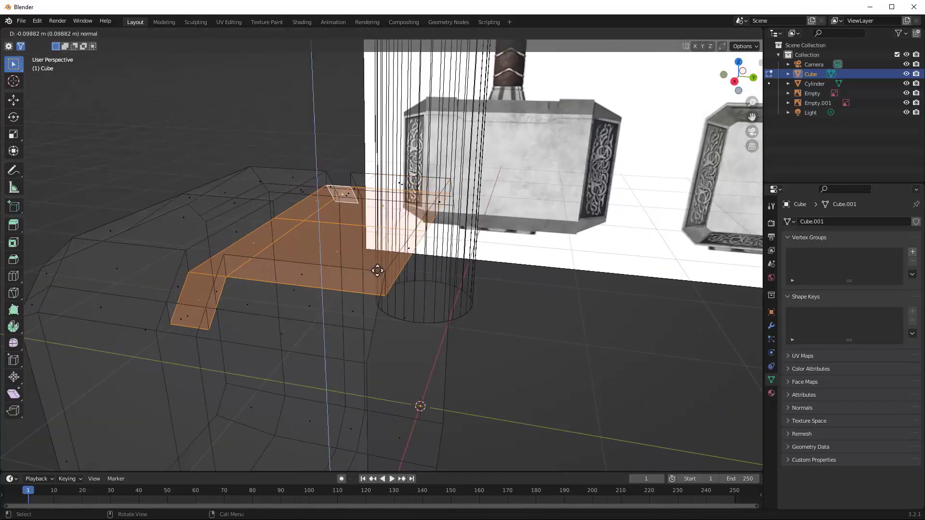
pyautogui.click(356, 260)
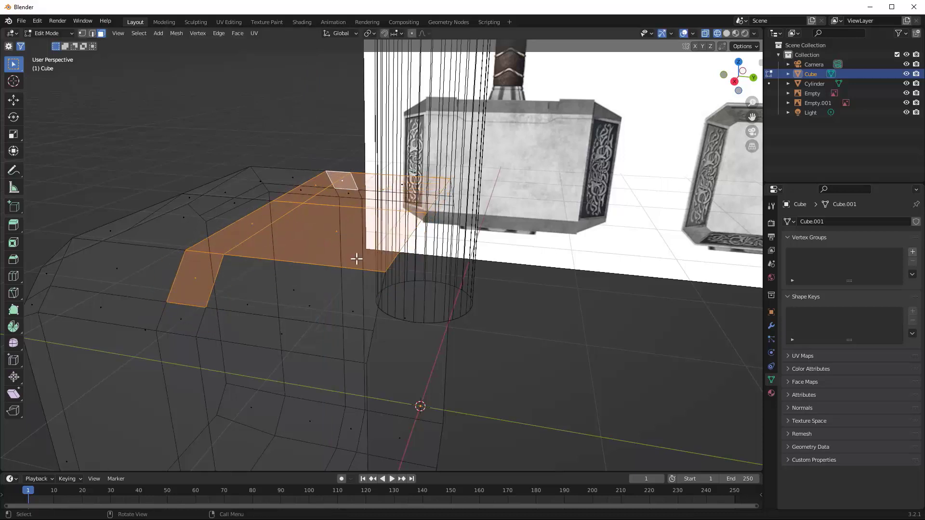
# Step: Extrude the selected notch strip down into the hammer head and scale the recessed faces
pyautogui.press('e')
pyautogui.click(357, 279)
pyautogui.press('s')
pyautogui.click(346, 282)
# Step: In right view, move the recessed faces to match the reference notch and shift the recess's inner-end vertices along Y
pyautogui.keyDown('alt'); pyautogui.moveTo(346, 282); pyautogui.dragTo(386, 248, button='middle'); pyautogui.keyUp('alt')
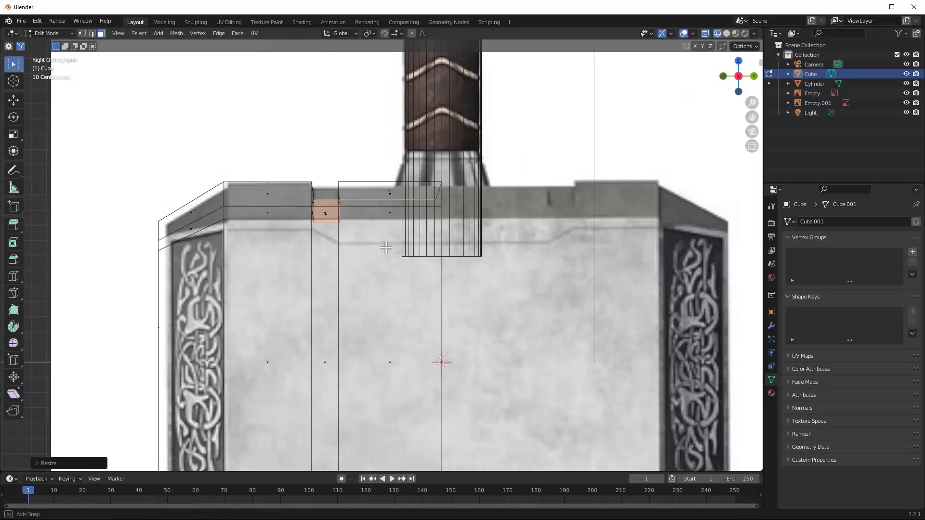
pyautogui.scroll(1, 386, 248)
pyautogui.press('g')
pyautogui.click(396, 224)
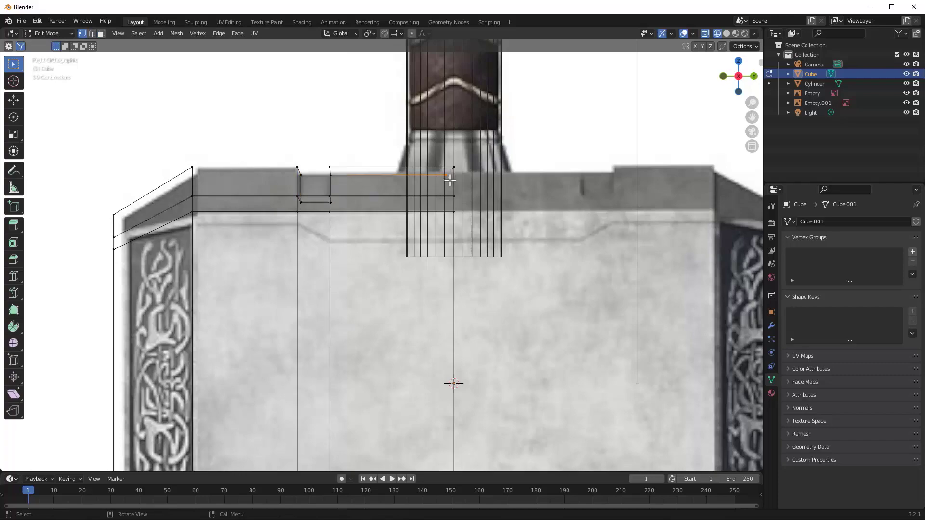
pyautogui.scroll(3, 532, 156)
pyautogui.keyDown('shift'); pyautogui.moveTo(532, 154); pyautogui.dragTo(460, 263, button='middle'); pyautogui.keyUp('shift')
pyautogui.press('g')
pyautogui.press('y')
pyautogui.click(454, 230)
# Step: Inspect the hammer in Solid and Material Preview shading, ending in front view with Wireframe shading
pyautogui.scroll(-7, 453, 244)
pyautogui.press('Tab')
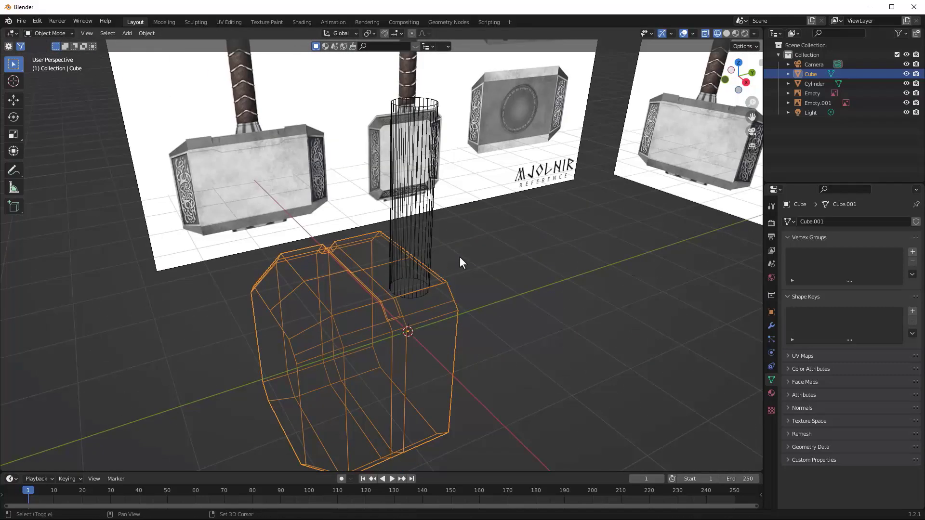
pyautogui.press('z')
pyautogui.click(476, 268)
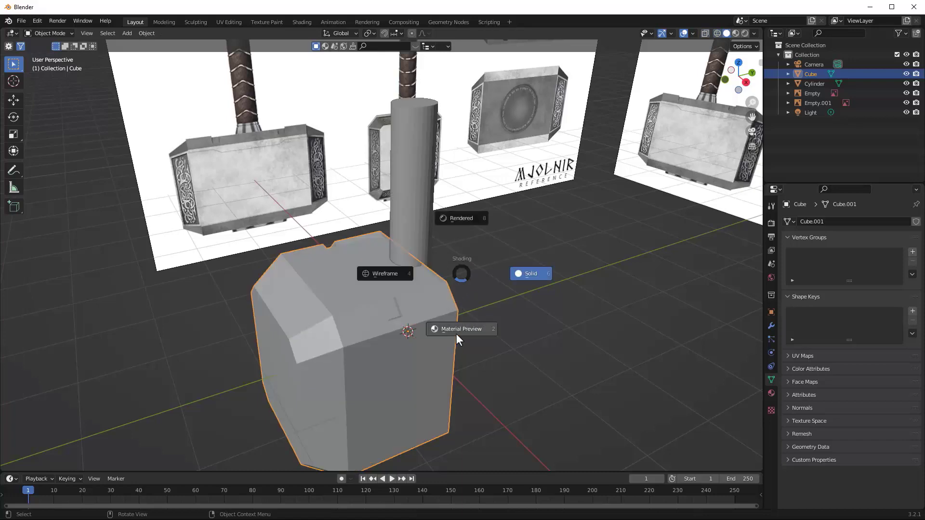
pyautogui.click(456, 333)
pyautogui.press('KP_1')
pyautogui.press('z')
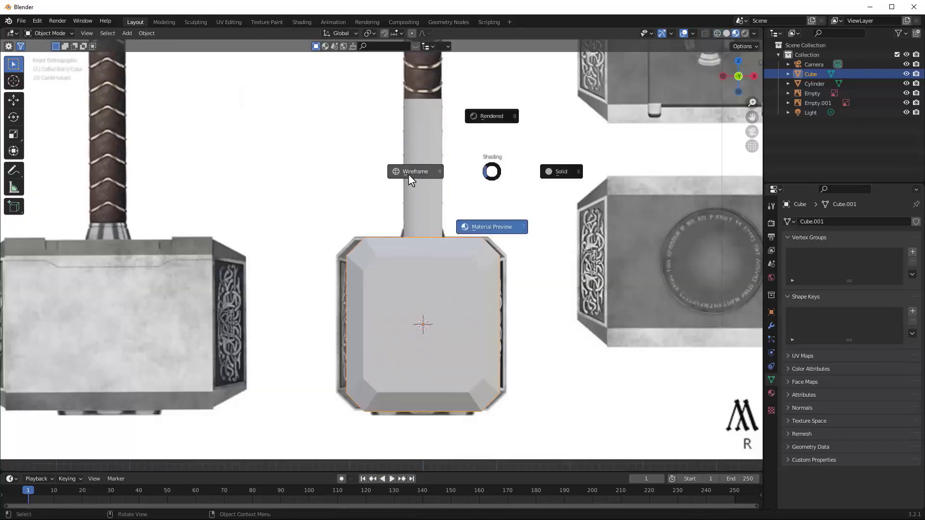
pyautogui.click(409, 175)
# Step: Add a loop cut around the handle cylinder at the top of the metal collar in the front reference
pyautogui.scroll(4, 437, 217)
pyautogui.click(449, 244)
pyautogui.press('Tab')
pyautogui.hotkey('ctrl', 'r')
pyautogui.click(450, 247)
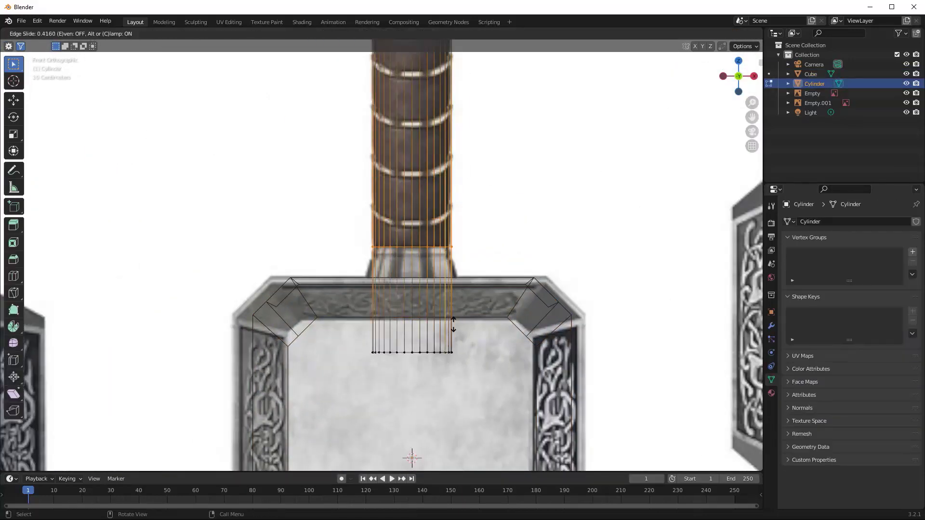
pyautogui.click(434, 308)
# Step: Scale the handle's bottom edge ring outward to flare the collar and add a loop cut around the collar's upper part
pyautogui.press('s')
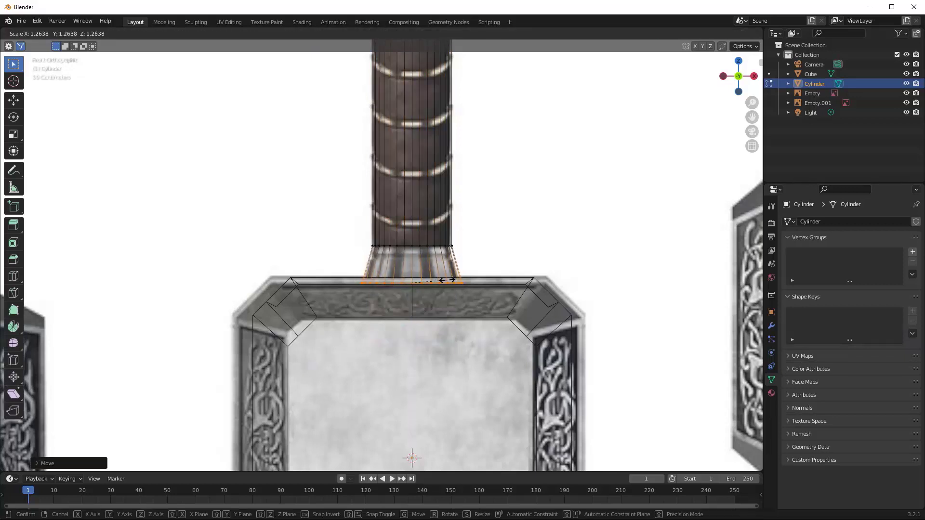
pyautogui.click(448, 268)
pyautogui.hotkey('ctrl', 'r')
pyautogui.click(449, 265)
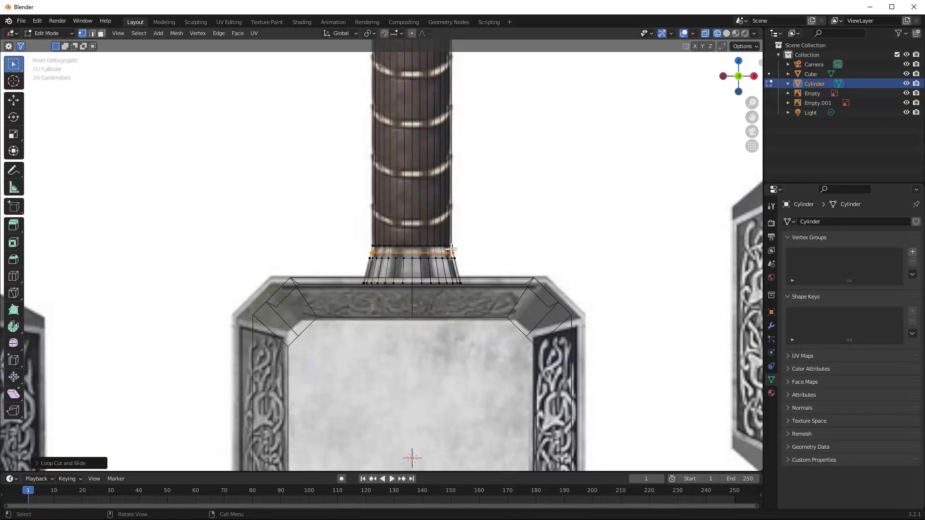
# Step: Extrude the narrow face ring between the collar's loop cuts and scale it inward to form a groove
pyautogui.click(451, 250)
pyautogui.scroll(6, 452, 250)
pyautogui.moveTo(327, 260); pyautogui.dragTo(328, 261)
pyautogui.press('e')
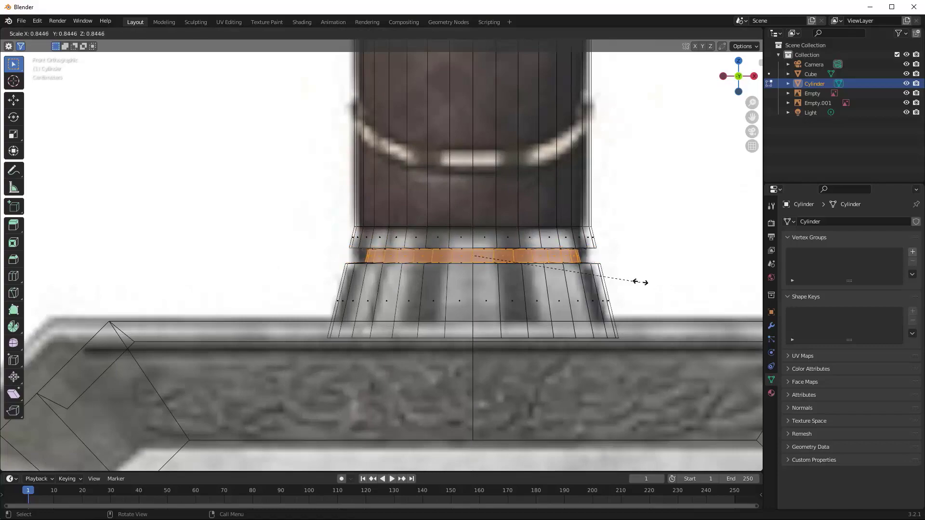
pyautogui.click(654, 281)
pyautogui.scroll(-13, 649, 284)
pyautogui.press('Tab')
# Step: Add a Mirror modifier to the hammer head with the X and Y axes and Clipping enabled
pyautogui.moveTo(473, 272); pyautogui.dragTo(497, 278, button='middle')
pyautogui.press('KP_3')
pyautogui.scroll(4, 420, 273)
pyautogui.scroll(-4, 428, 275)
pyautogui.click(378, 323)
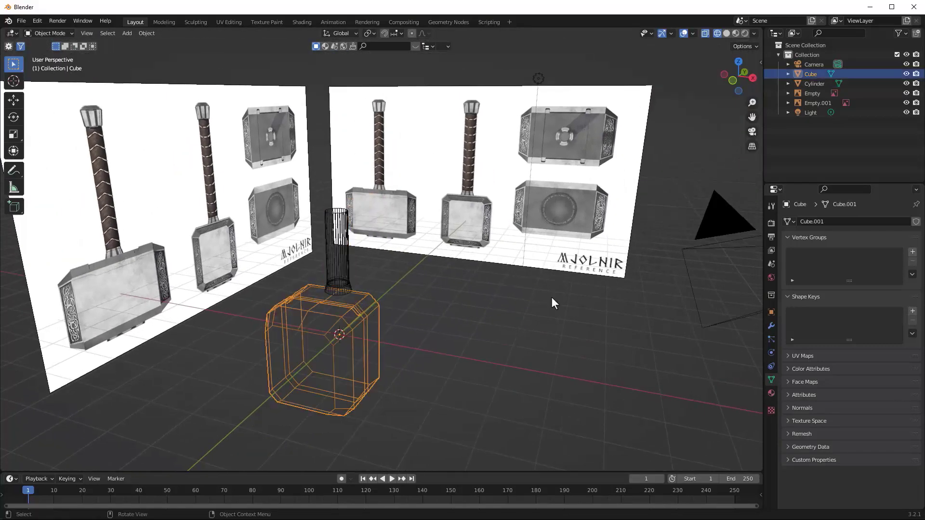
pyautogui.click(772, 327)
pyautogui.click(801, 221)
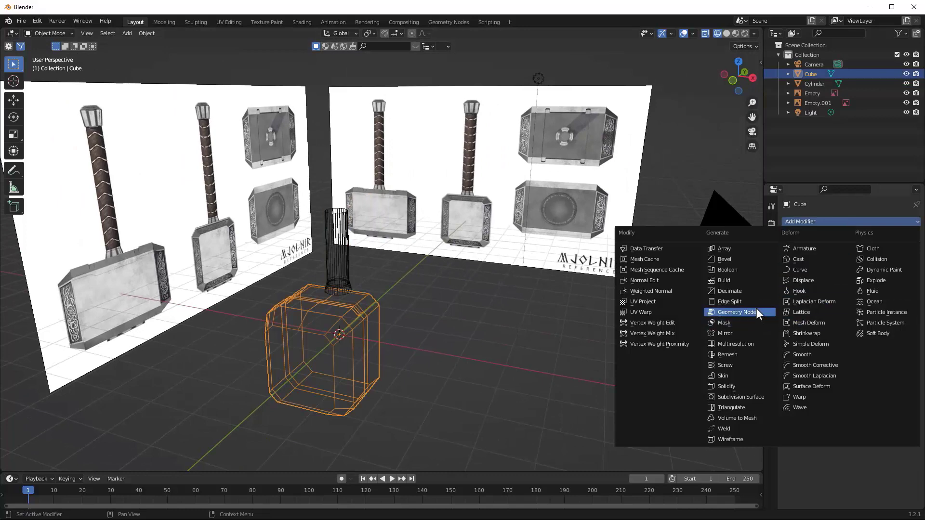
pyautogui.click(718, 321)
pyautogui.click(872, 251)
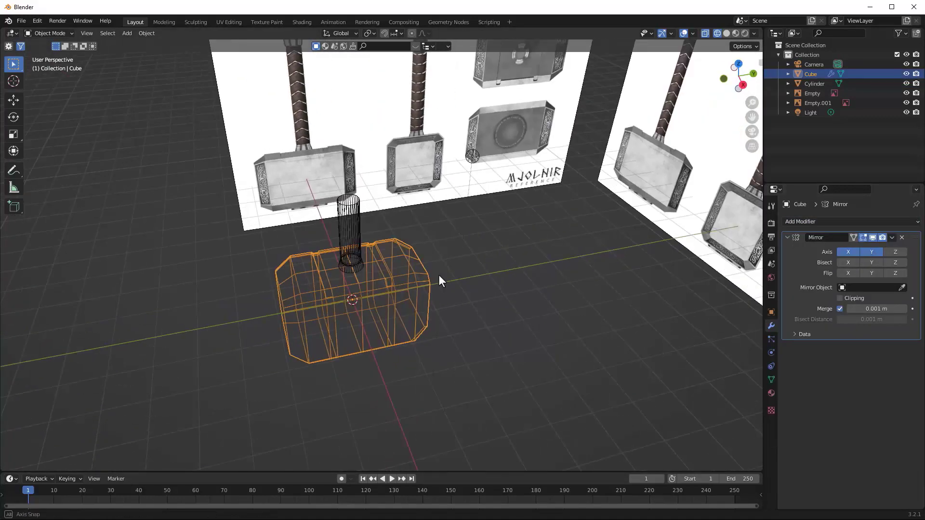
pyautogui.click(849, 299)
# Step: Set the Mirror modifier's merge distance to 0.157 m and check the hammer head's centre seam
pyautogui.scroll(4, 528, 284)
pyautogui.moveTo(528, 284); pyautogui.dragTo(552, 279, button='middle')
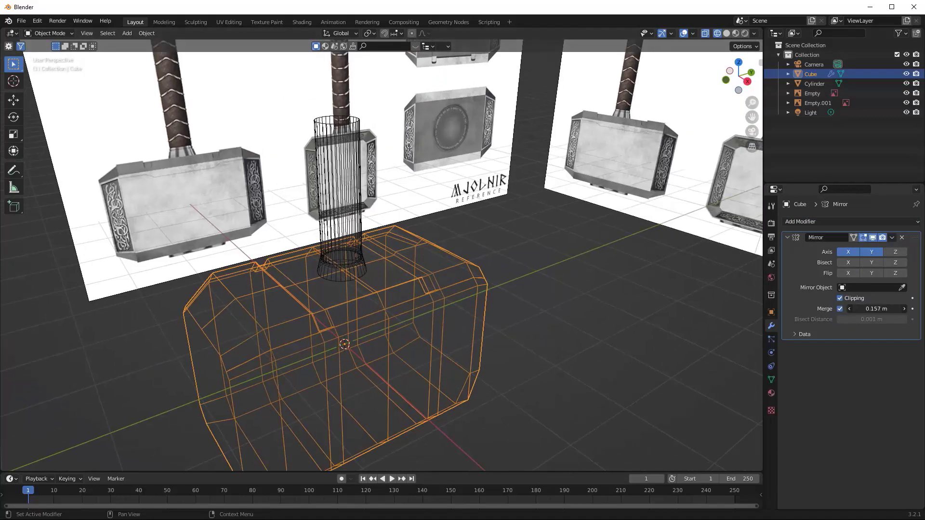
pyautogui.moveTo(368, 282); pyautogui.dragTo(424, 275, button='middle')
pyautogui.scroll(4, 434, 299)
pyautogui.moveTo(458, 348); pyautogui.dragTo(368, 354, button='middle')
# Step: With the mirror display off, delete the stray faces at the head's centre seam, and apply the Mirror modifier
pyautogui.click(872, 238)
pyautogui.press('Tab')
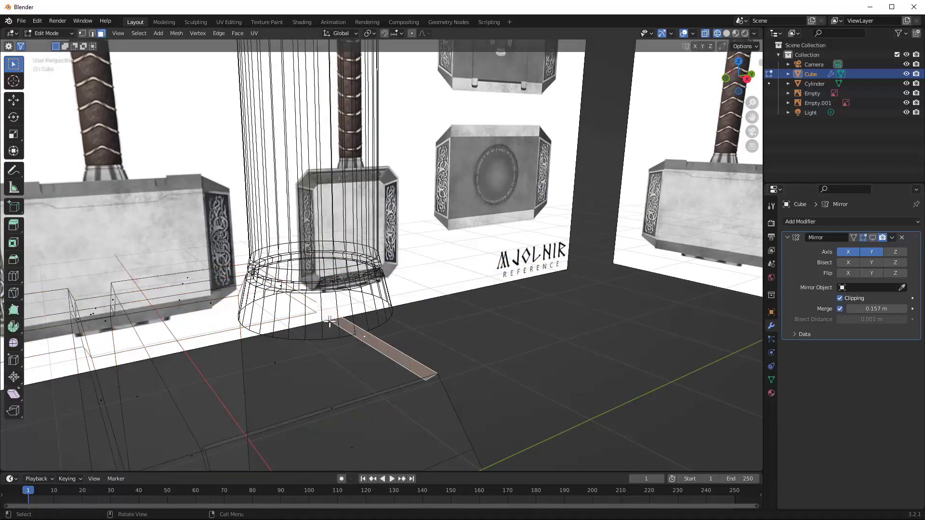
pyautogui.moveTo(330, 321); pyautogui.dragTo(490, 317, button='middle')
pyautogui.keyDown('shift'); pyautogui.click(279, 333); pyautogui.keyUp('shift')
pyautogui.press('x')
pyautogui.click(284, 334)
pyautogui.moveTo(561, 312); pyautogui.dragTo(456, 339, button='middle')
pyautogui.click(874, 237)
pyautogui.scroll(-6, 453, 339)
pyautogui.press('Tab')
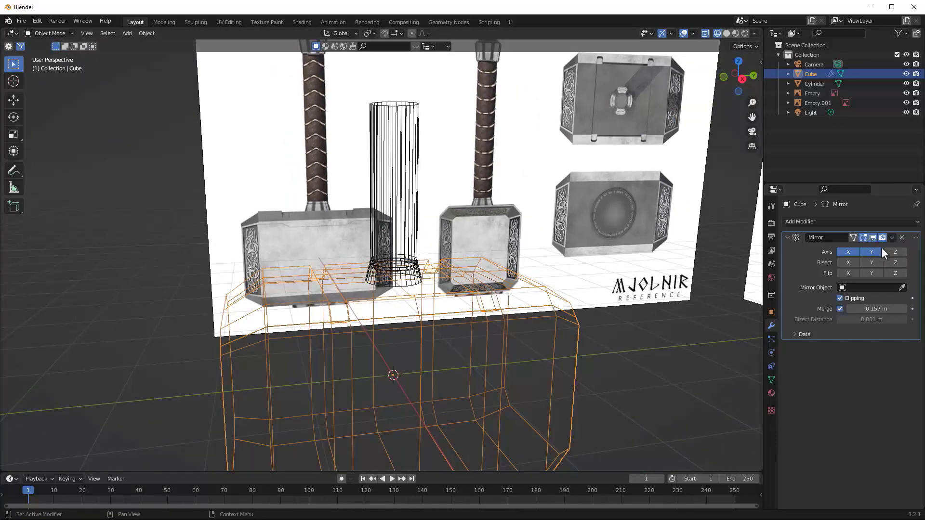
pyautogui.hotkey('ctrl', 'a')
# Step: Try welding the head's centre vertices with a Weld modifier at a distance of 0.7 m, and remove it
pyautogui.press('Tab')
pyautogui.scroll(3, 459, 373)
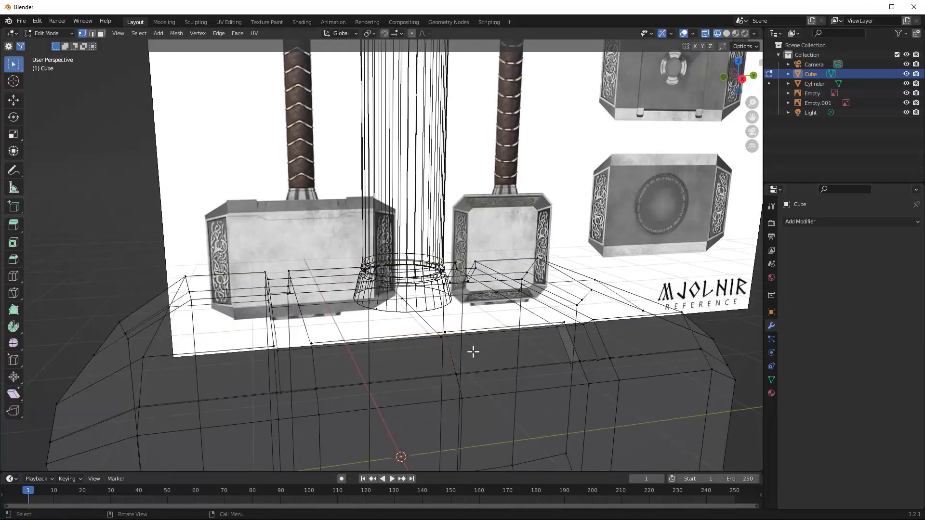
pyautogui.scroll(-3, 434, 365)
pyautogui.moveTo(472, 351); pyautogui.dragTo(456, 307, button='middle')
pyautogui.moveTo(405, 171); pyautogui.dragTo(433, 448)
pyautogui.click(821, 223)
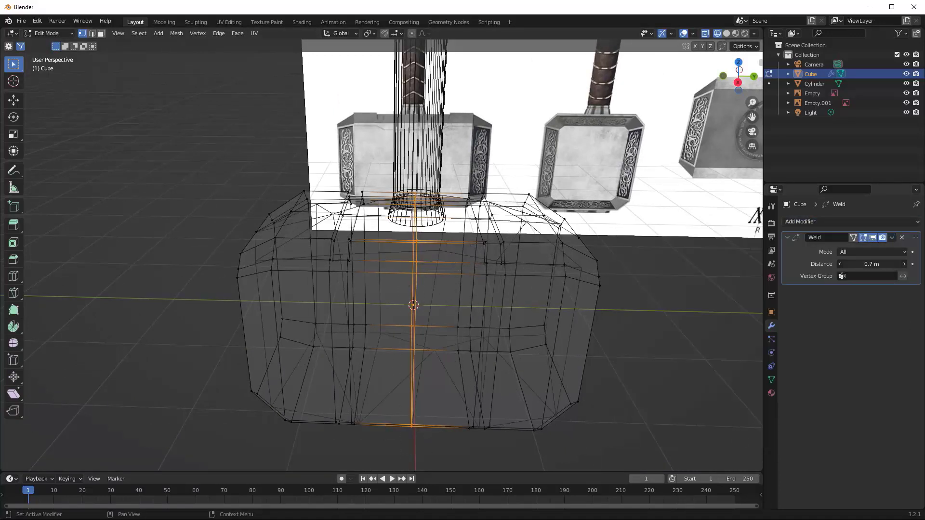
pyautogui.moveTo(699, 270); pyautogui.dragTo(542, 277, button='middle')
pyautogui.press('z')
pyautogui.click(902, 238)
# Step: Merge the doubled centre-seam vertices on the hammer head's front upper edge
pyautogui.moveTo(450, 245); pyautogui.dragTo(500, 247, button='middle')
pyautogui.scroll(3, 496, 247)
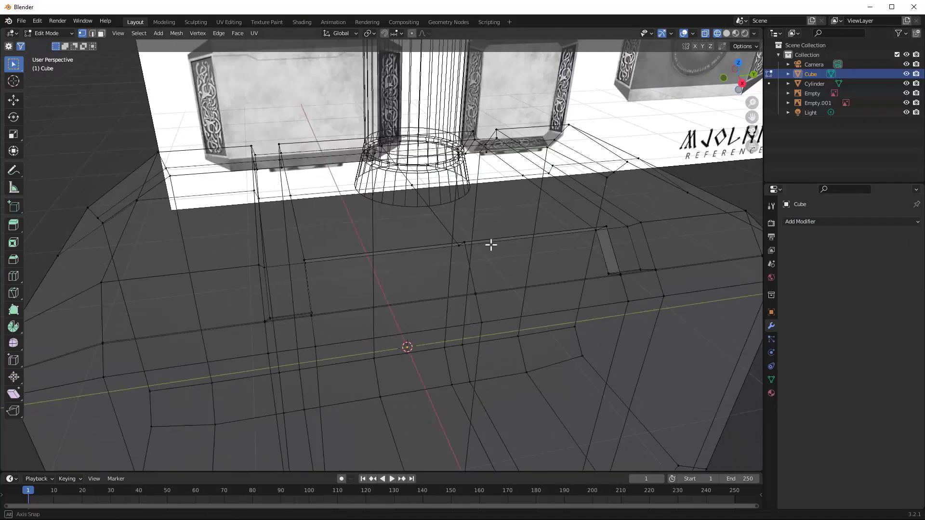
pyautogui.click(469, 243)
pyautogui.press('m')
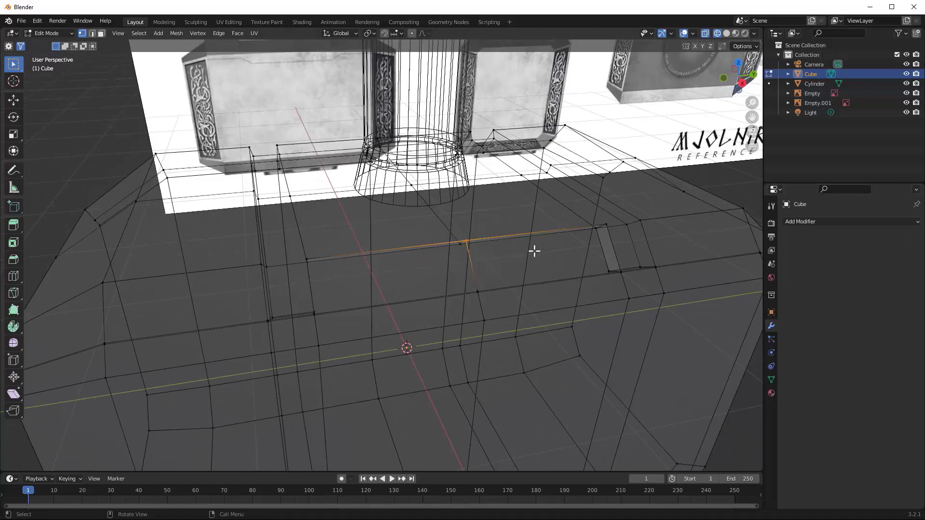
# Step: Try merging the selected centre edge loop of the hammer head in one go, and undo it
pyautogui.scroll(-6, 533, 251)
pyautogui.moveTo(533, 250); pyautogui.dragTo(514, 242, button='middle')
pyautogui.keyDown('alt'); pyautogui.click(396, 292); pyautogui.keyUp('alt')
pyautogui.press('m')
pyautogui.click(409, 378)
pyautogui.hotkey('ctrl', 'z')
# Step: Merge the doubled seam vertices on the head's top face beneath the handle and on its back upper edge
pyautogui.moveTo(422, 261); pyautogui.dragTo(416, 260, button='middle')
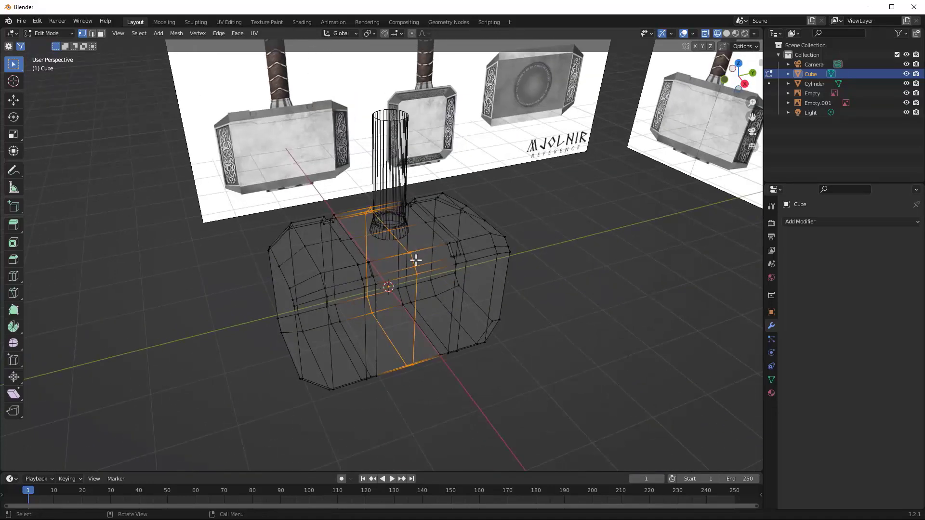
pyautogui.click(411, 238)
pyautogui.scroll(4, 412, 237)
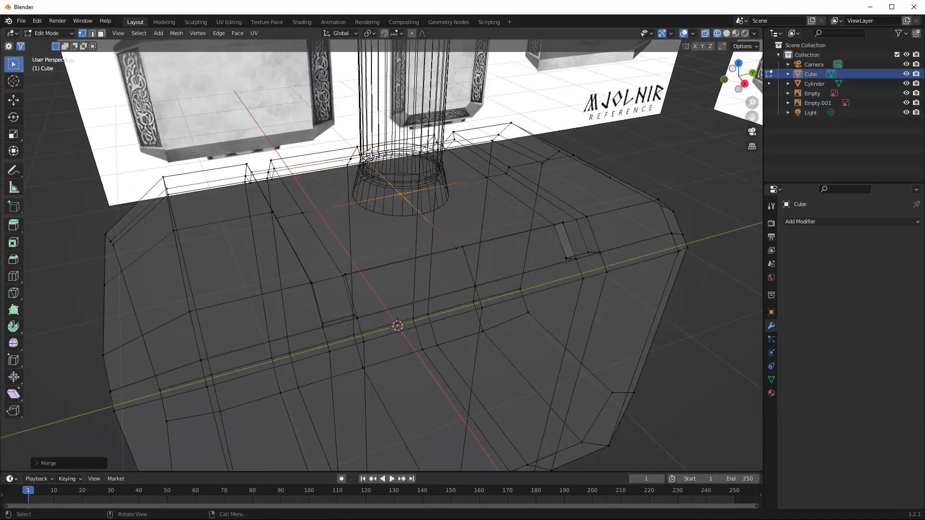
pyautogui.press('m')
pyautogui.moveTo(355, 152)
pyautogui.mouseDown()
pyautogui.moveTo(371, 172)
pyautogui.moveTo(362, 155)
pyautogui.moveTo(353, 179)
pyautogui.moveTo(357, 163)
pyautogui.mouseUp()
pyautogui.click(372, 173)
pyautogui.press('m')
pyautogui.click(337, 155)
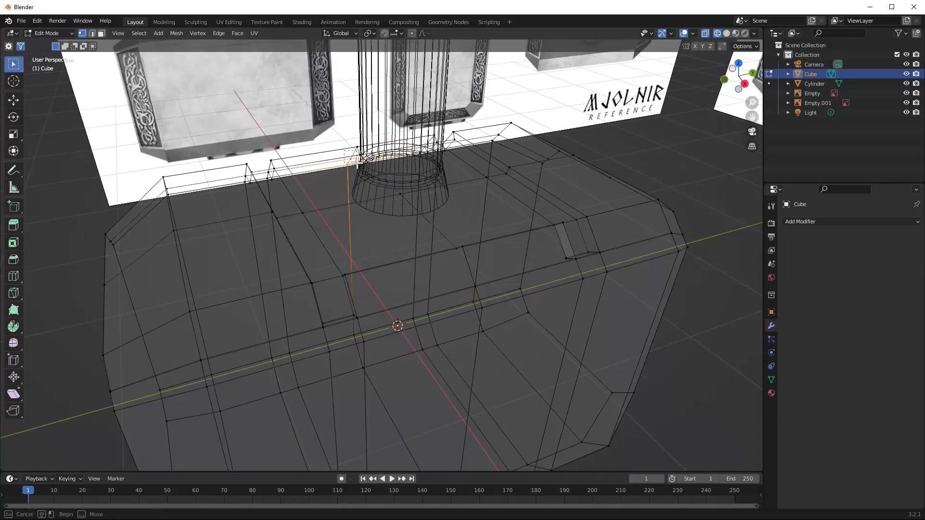
# Step: Merge two more pairs of doubled vertices along the lower part of the hammer head's centre seam
pyautogui.moveTo(393, 302); pyautogui.dragTo(388, 299, button='middle')
pyautogui.moveTo(368, 344); pyautogui.dragTo(384, 362)
pyautogui.press('m')
pyautogui.click(384, 362)
pyautogui.scroll(-1, 397, 392)
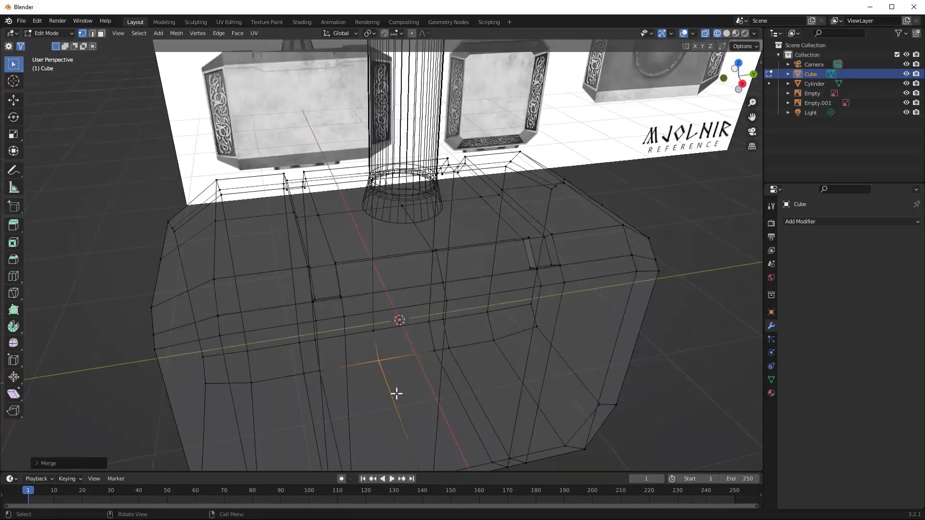
pyautogui.moveTo(397, 393); pyautogui.dragTo(435, 401, button='middle')
pyautogui.moveTo(427, 406); pyautogui.dragTo(443, 440)
pyautogui.press('m')
pyautogui.click(443, 440)
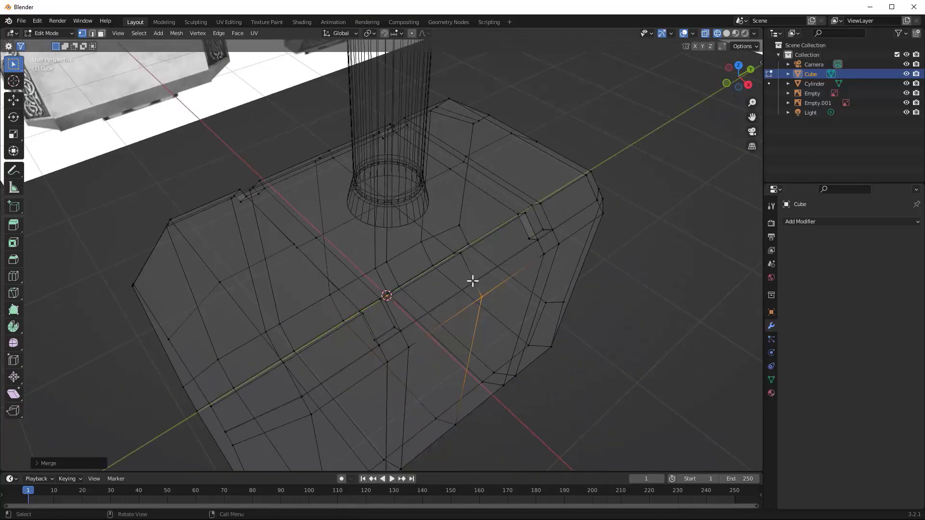
# Step: Merge the remaining doubled seam vertices around the handle's base At Center and leave Edit Mode
pyautogui.moveTo(457, 262); pyautogui.dragTo(467, 267)
pyautogui.moveTo(388, 207); pyautogui.dragTo(413, 208, button='middle')
pyautogui.moveTo(369, 198); pyautogui.dragTo(384, 218)
pyautogui.press('m')
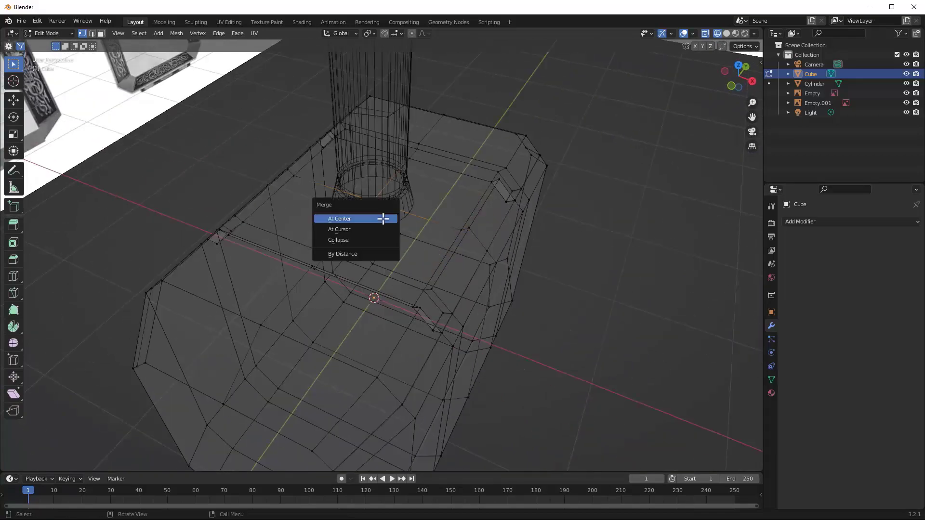
pyautogui.click(384, 218)
pyautogui.press('Tab')
# Step: Switch the viewport to Solid shading and examine the merged hammer head from several angles
pyautogui.press('z')
pyautogui.moveTo(472, 251)
pyautogui.mouseDown(button='middle')
pyautogui.moveTo(431, 226)
pyautogui.moveTo(367, 238)
pyautogui.moveTo(510, 216)
pyautogui.moveTo(385, 297)
pyautogui.mouseUp(button='middle')
pyautogui.click(463, 224)
pyautogui.scroll(-3, 510, 216)
pyautogui.moveTo(374, 297)
pyautogui.mouseDown(button='middle')
pyautogui.moveTo(413, 308)
pyautogui.moveTo(403, 276)
pyautogui.mouseUp(button='middle')
# Step: Select the handle cylinder's upper vertices for editing in front view, with X-ray display on
pyautogui.click(342, 268)
pyautogui.press('KP_1')
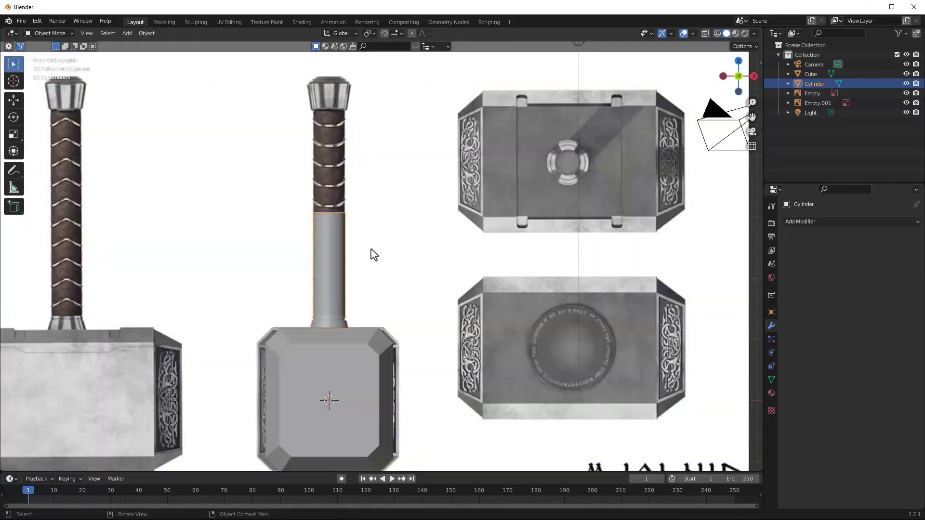
pyautogui.keyDown('shift'); pyautogui.moveTo(324, 254); pyautogui.dragTo(378, 329, button='middle'); pyautogui.keyUp('shift')
pyautogui.scroll(1, 378, 330)
pyautogui.press('Tab')
pyautogui.moveTo(434, 271); pyautogui.dragTo(333, 308)
pyautogui.hotkey('alt', 'z')
pyautogui.scroll(3, 407, 282)
# Step: Try raising the handle's selected vertices along Z up to the reference pommel, and undo the move
pyautogui.press('g')
pyautogui.press('z')
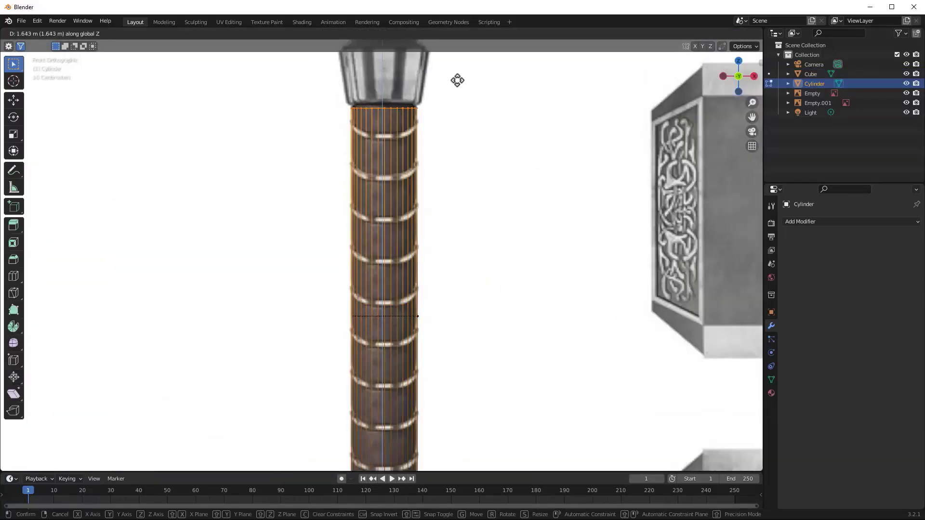
pyautogui.click(459, 73)
pyautogui.scroll(-3, 413, 256)
pyautogui.scroll(5, 441, 159)
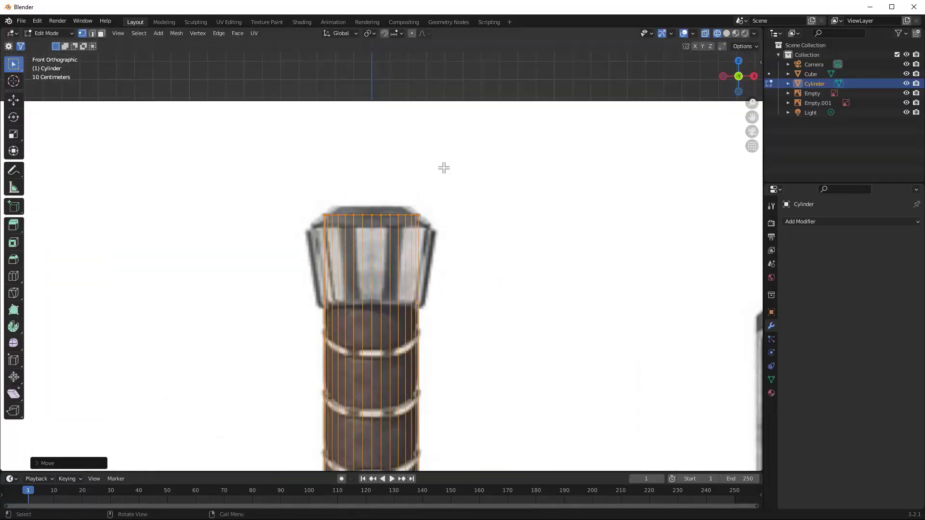
pyautogui.click(410, 181)
pyautogui.scroll(-6, 387, 229)
pyautogui.moveTo(387, 229); pyautogui.dragTo(395, 330, button='middle')
pyautogui.hotkey('ctrl', 'z')
pyautogui.hotkey('ctrl', 'z')
# Step: In front view, raise the handle's selected vertices along Z so the handle ends inside the reference pommel
pyautogui.press('KP_1')
pyautogui.scroll(-2, 413, 326)
pyautogui.scroll(3, 413, 326)
pyautogui.press('g')
pyautogui.press('z')
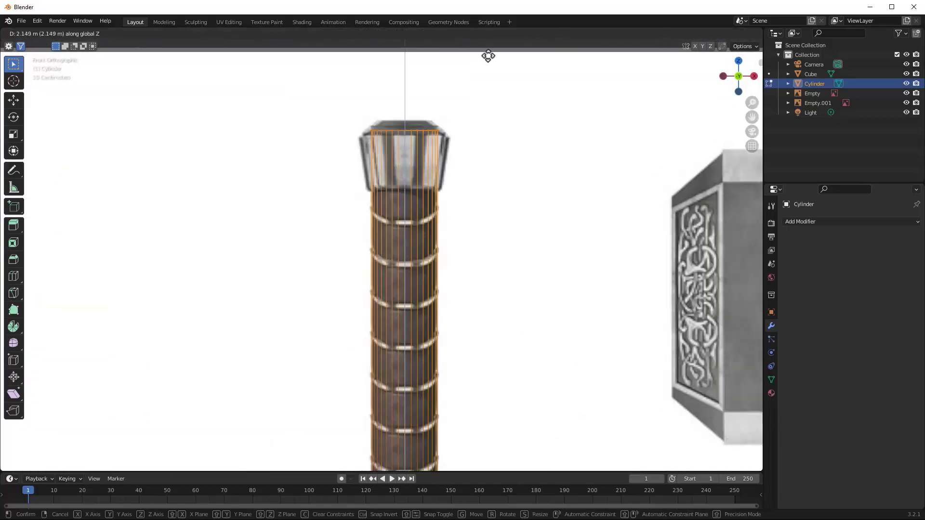
pyautogui.click(488, 83)
# Step: Add a cylinder mesh as a separate object and move it up along Z to the reference pommel
pyautogui.scroll(-5, 481, 221)
pyautogui.hotkey('shift', 'a')
pyautogui.moveTo(415, 293)
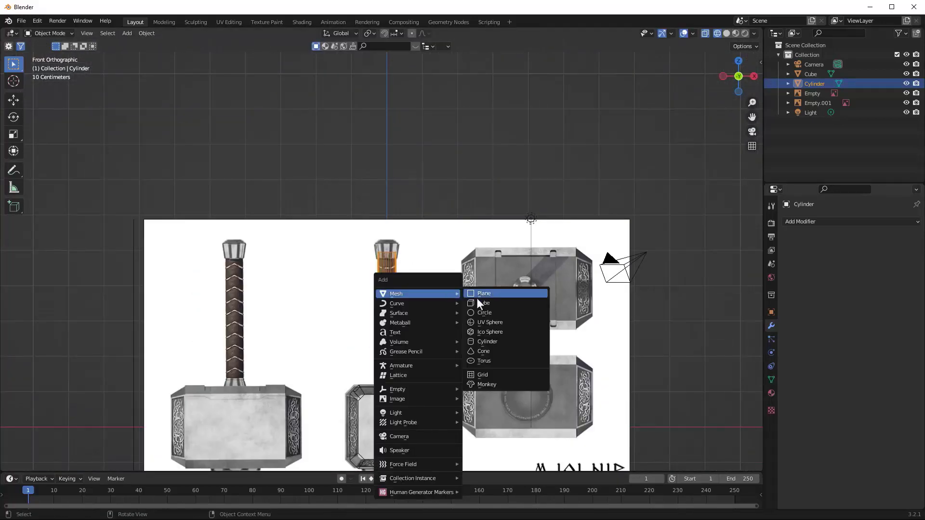
pyautogui.click(497, 342)
pyautogui.press('g')
pyautogui.press('z')
pyautogui.click(477, 101)
# Step: Scale the new cylinder down to roughly the width of the pommel in the front reference
pyautogui.press('s')
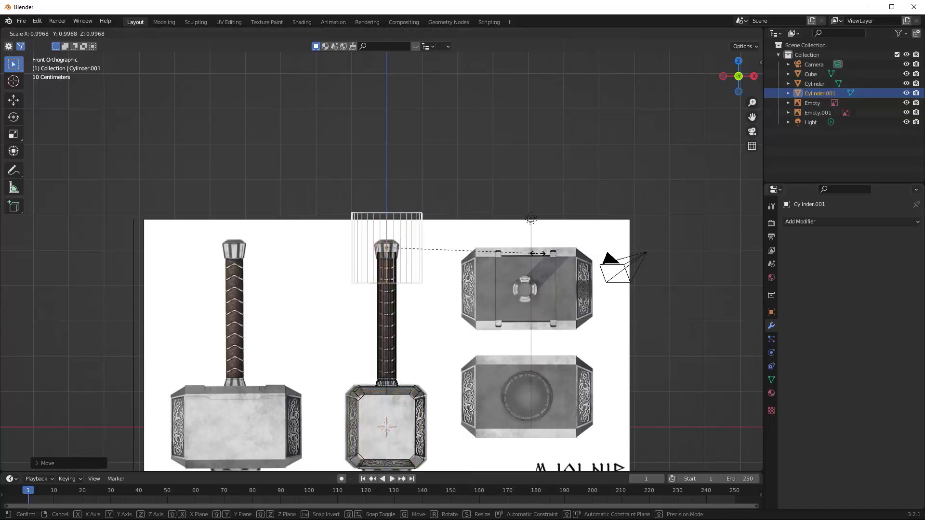
pyautogui.click(450, 231)
pyautogui.press('KP_Decimal')
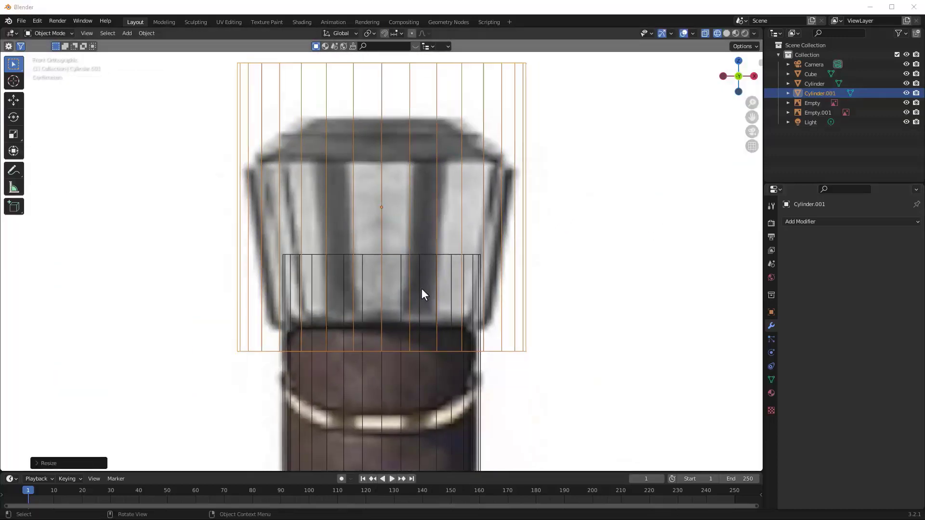
pyautogui.scroll(-3, 436, 276)
pyautogui.moveTo(439, 273); pyautogui.dragTo(453, 258, button='middle')
pyautogui.press('KP_1')
# Step: Move the pommel cylinder's bottom ring up along Z to the reference pommel's lower edge
pyautogui.press('Tab')
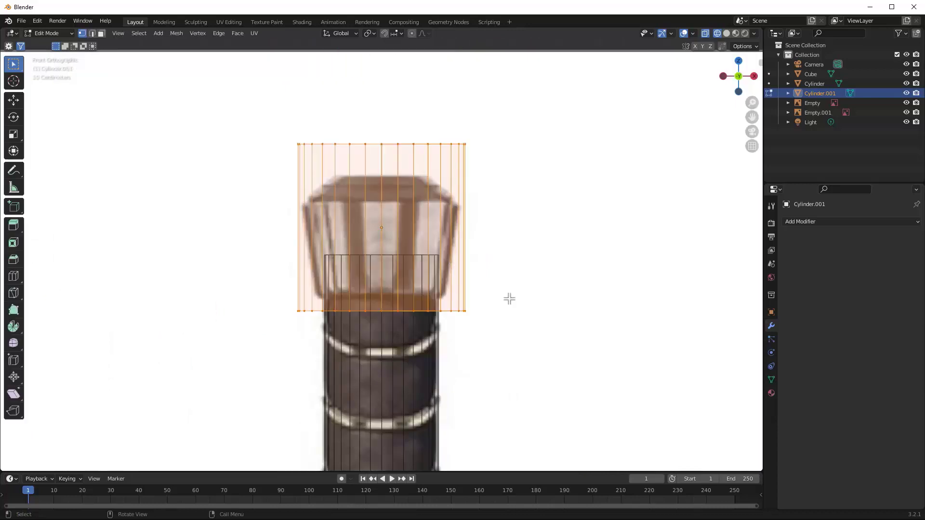
pyautogui.keyDown('alt'); pyautogui.click(450, 310); pyautogui.keyUp('alt')
pyautogui.press('g')
pyautogui.press('z')
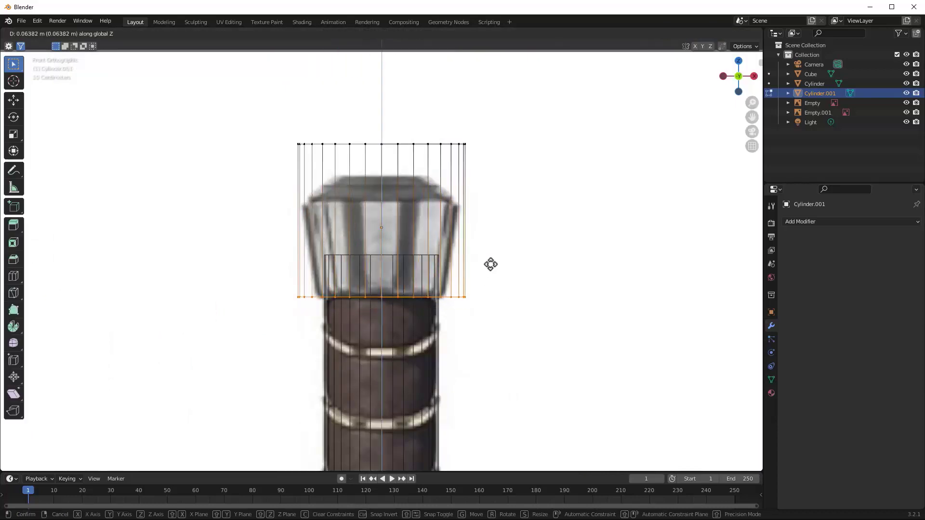
pyautogui.click(490, 264)
# Step: Lower the pommel cylinder's top ring along Z to the reference's top edge and scale it inward to match
pyautogui.moveTo(276, 115); pyautogui.dragTo(562, 202)
pyautogui.press('g')
pyautogui.press('z')
pyautogui.click(562, 233)
pyautogui.press('s')
pyautogui.click(485, 216)
# Step: Scale the pommel cylinder's bottom ring inward to the reference pommel's base width
pyautogui.keyDown('alt'); pyautogui.click(460, 296); pyautogui.keyUp('alt')
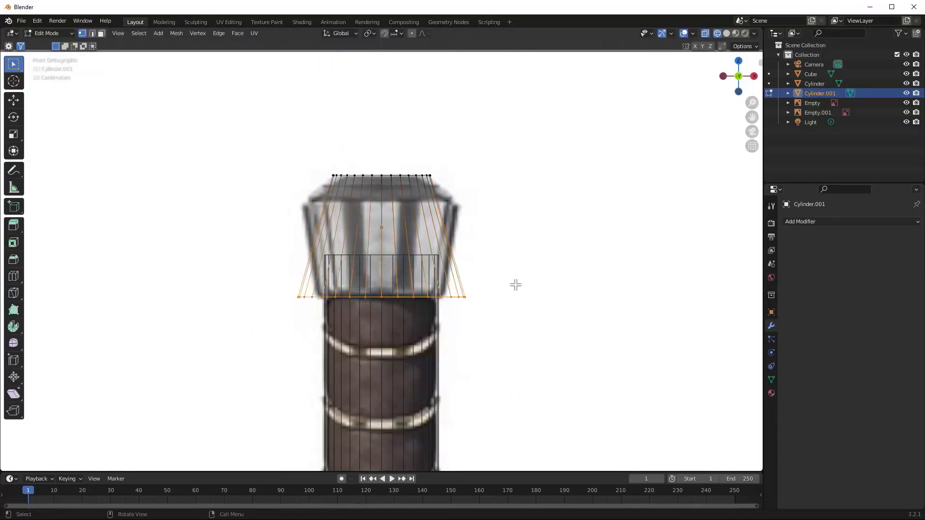
pyautogui.press('g')
pyautogui.press('z')
pyautogui.rightClick(504, 285)
pyautogui.press('s')
pyautogui.click(490, 286)
# Step: Add a loop cut scaled outward to the pommel's shoulder, and slide another loop into the slope above it
pyautogui.hotkey('ctrl', 'r')
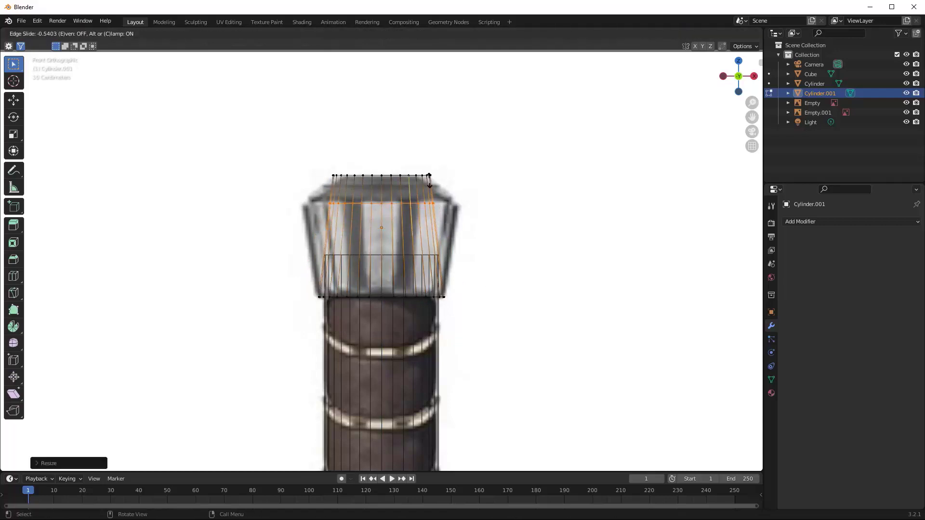
pyautogui.click(429, 181)
pyautogui.press('s')
pyautogui.press('g')
pyautogui.press('g')
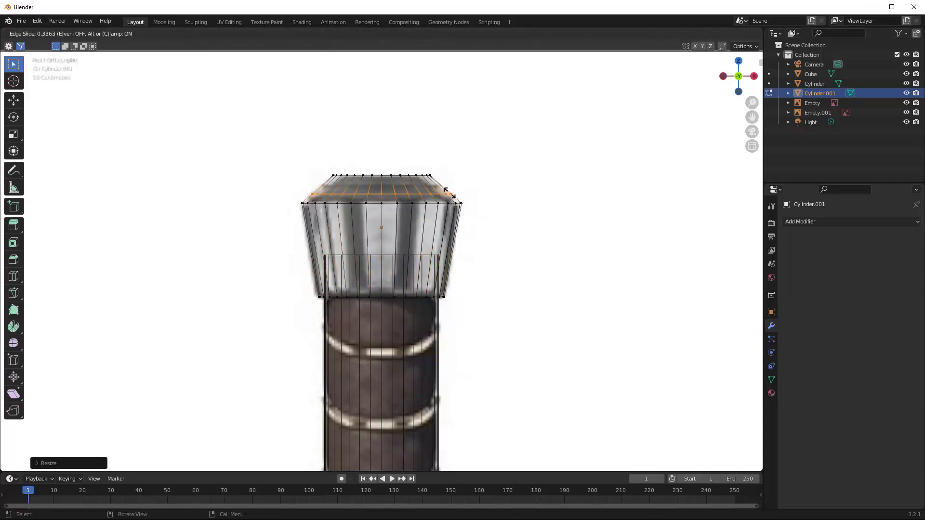
# Step: Bevel the pommel's bottom edge loop in edge select mode
pyautogui.press('2')
pyautogui.moveTo(459, 277); pyautogui.dragTo(589, 285, button='middle')
pyautogui.hotkey('ctrl', 'b')
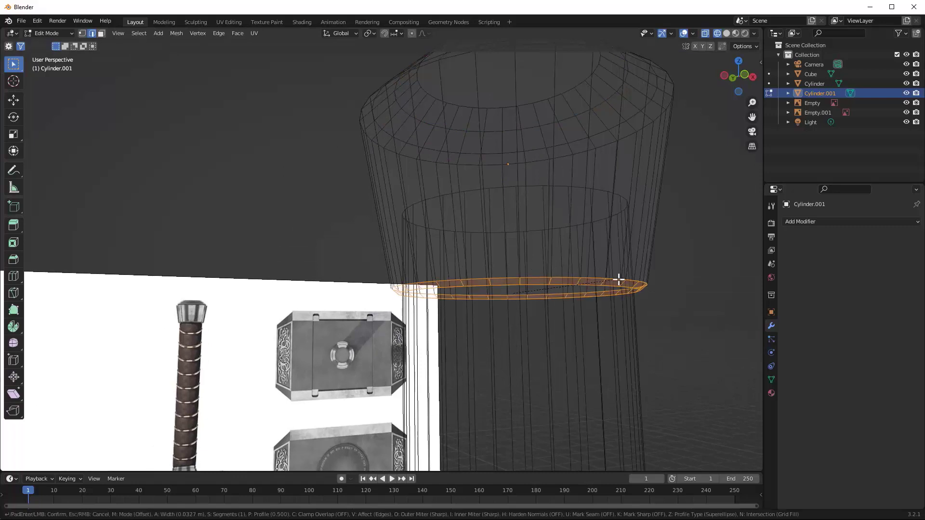
pyautogui.click(617, 279)
# Step: In front view, bevel the edge loops at the pommel's shoulder and top rim
pyautogui.press('KP_1')
pyautogui.scroll(2, 617, 186)
pyautogui.keyDown('alt'); pyautogui.click(504, 164); pyautogui.keyUp('alt')
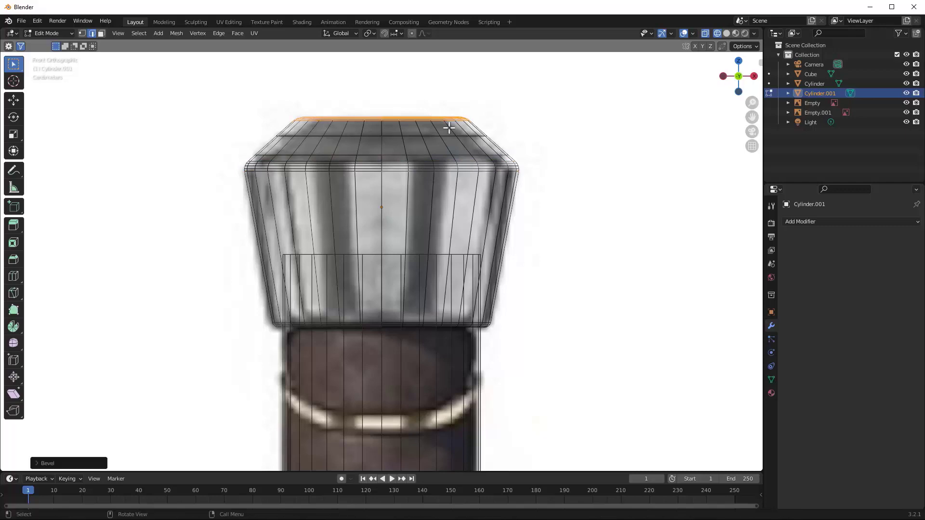
# Step: Switch to Solid shading and bevel the edge loop midway up the pommel's sloped top into a narrow band
pyautogui.moveTo(449, 128)
pyautogui.mouseDown(button='middle')
pyautogui.moveTo(455, 172)
pyautogui.moveTo(445, 220)
pyautogui.mouseUp(button='middle')
pyautogui.scroll(2, 445, 222)
pyautogui.press('z')
pyautogui.click(512, 223)
pyautogui.keyDown('alt'); pyautogui.click(439, 244); pyautogui.keyUp('alt')
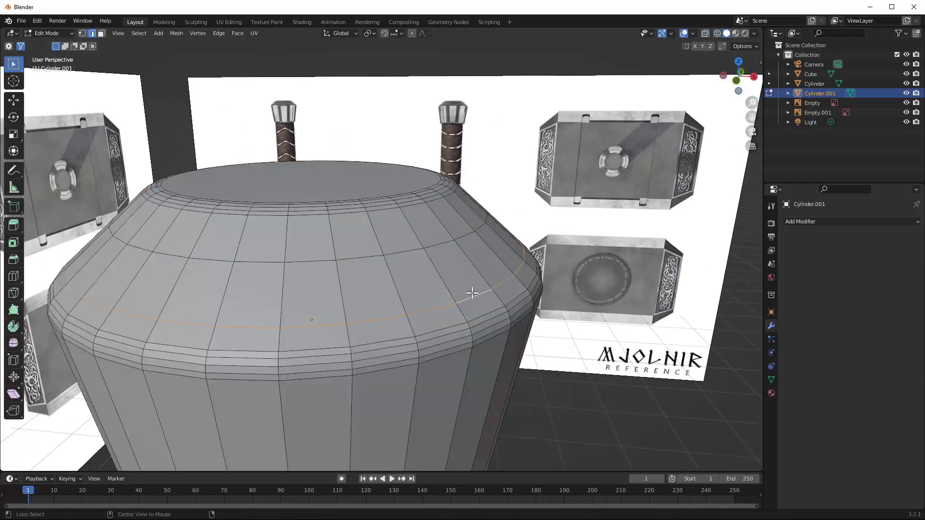
pyautogui.keyDown('alt'); pyautogui.click(438, 247); pyautogui.keyUp('alt')
pyautogui.keyDown('alt'); pyautogui.click(424, 247); pyautogui.keyUp('alt')
# Step: Select the two narrow face bands around the pommel's sloped top and scale them slightly inward into grooves
pyautogui.moveTo(445, 243); pyautogui.dragTo(458, 190, button='middle')
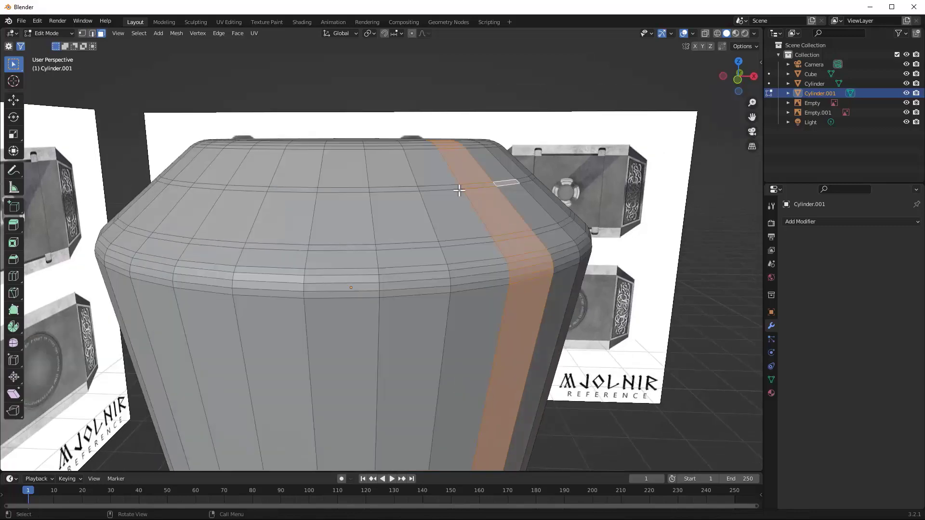
pyautogui.click(444, 188)
pyautogui.press('KP_1')
pyautogui.press('z')
pyautogui.click(434, 172)
pyautogui.press('KP_7')
pyautogui.press('KP_1')
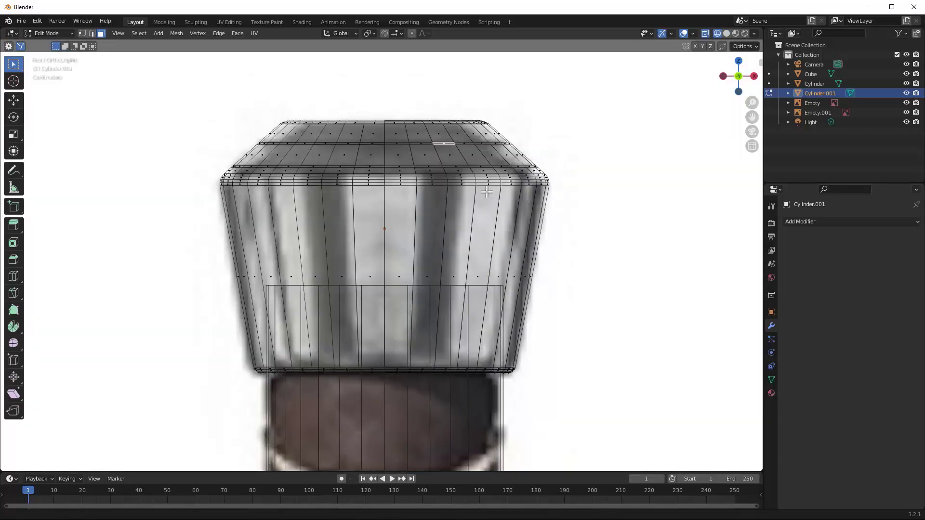
pyautogui.press('b')
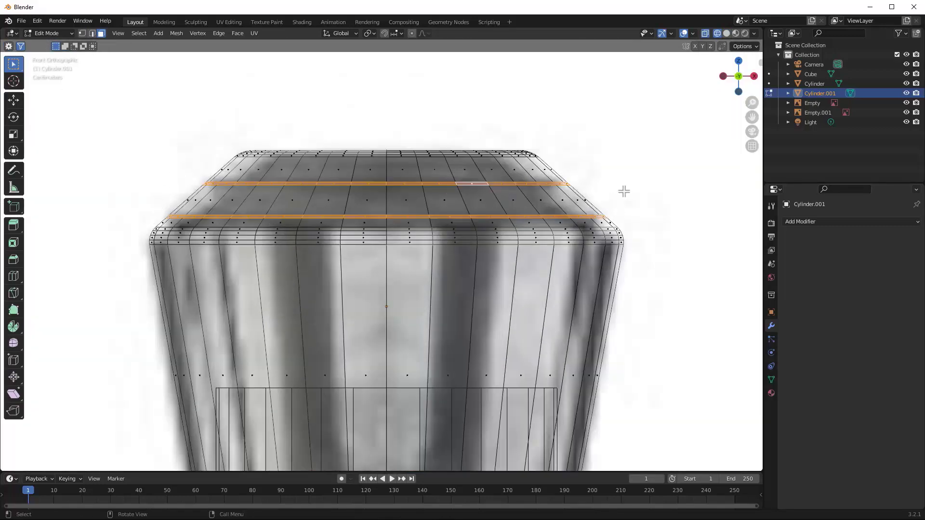
pyautogui.press('s')
pyautogui.click(616, 199)
pyautogui.press('Tab')
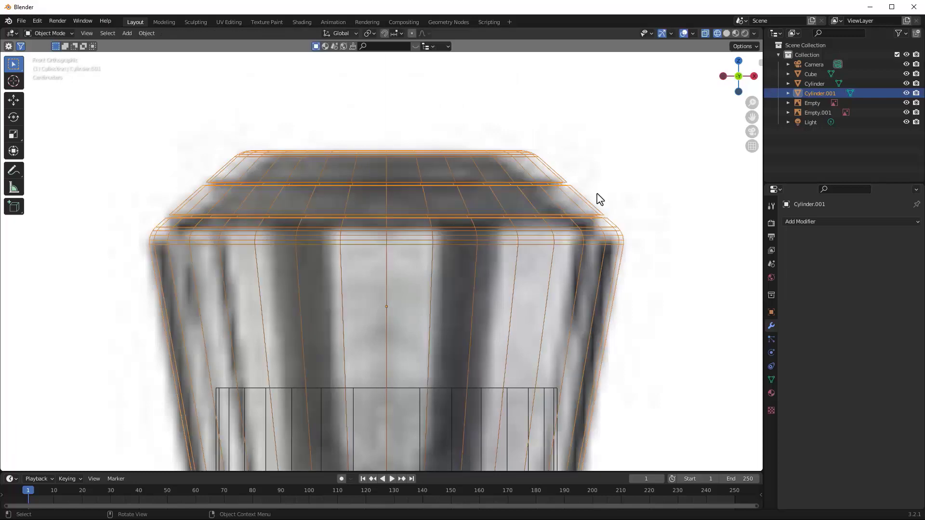
# Step: Return to Solid shading and hide the handle cylinder to expose the wrapped grip on the front reference
pyautogui.scroll(-4, 602, 200)
pyautogui.press('z')
pyautogui.click(653, 200)
pyautogui.scroll(-8, 435, 320)
pyautogui.moveTo(655, 200)
pyautogui.mouseDown(button='middle')
pyautogui.moveTo(436, 320)
pyautogui.moveTo(509, 163)
pyautogui.mouseUp(button='middle')
pyautogui.press('KP_1')
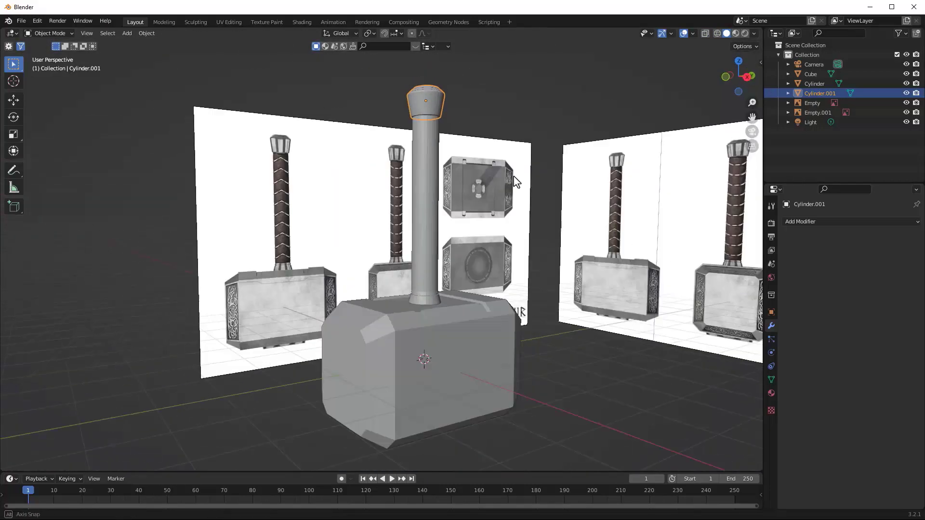
pyautogui.scroll(5, 498, 217)
pyautogui.click(907, 84)
pyautogui.scroll(3, 457, 248)
pyautogui.keyDown('shift'); pyautogui.moveTo(457, 247); pyautogui.dragTo(371, 256, button='middle'); pyautogui.keyUp('shift')
pyautogui.scroll(-2, 411, 247)
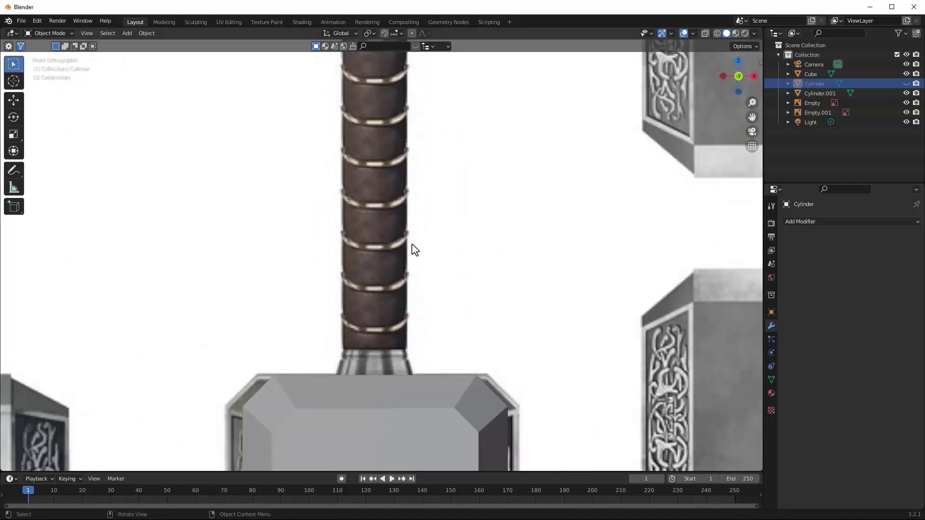
# Step: Add a new cylinder and raise it along Z in Edit Mode over the wrapped grip in the front reference
pyautogui.scroll(2, 411, 246)
pyautogui.hotkey('shift', 'a')
pyautogui.moveTo(411, 244)
pyautogui.click(458, 291)
pyautogui.scroll(-5, 436, 235)
pyautogui.press('Tab')
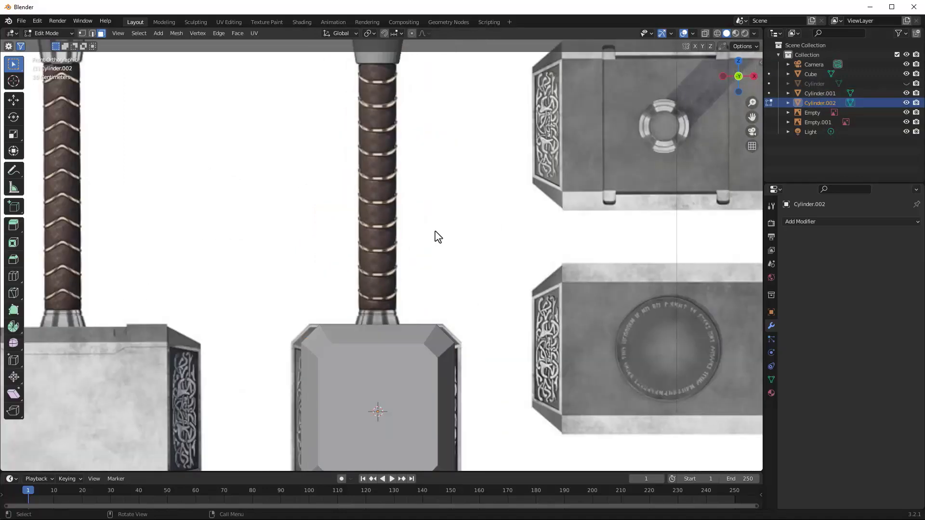
pyautogui.press('g')
pyautogui.press('z')
pyautogui.click(444, 457)
# Step: Turn on X-ray and scale the new cylinder uniformly to about 0.25, matching the grip's width
pyautogui.scroll(2, 462, 313)
pyautogui.hotkey('alt', 'z')
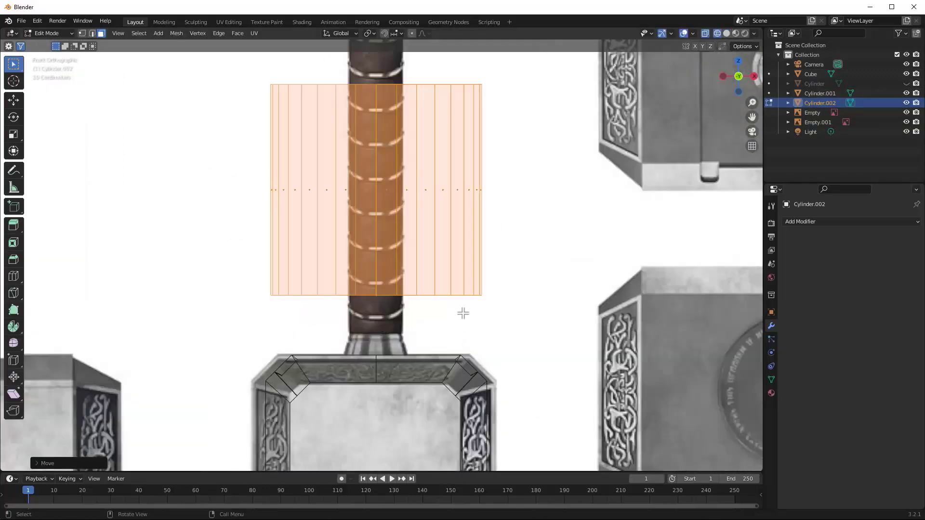
pyautogui.scroll(3, 463, 316)
pyautogui.press('s')
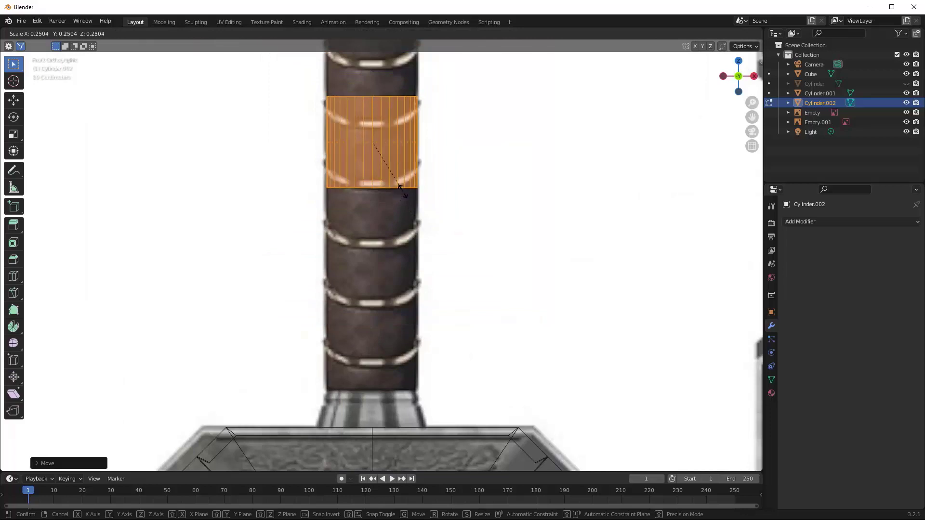
pyautogui.click(403, 192)
# Step: In right view, flatten the cylinder along Z and shift it vertically to fit one leather segment between two cords
pyautogui.moveTo(448, 197); pyautogui.dragTo(390, 209, button='middle')
pyautogui.press('KP_3')
pyautogui.scroll(2, 554, 150)
pyautogui.keyDown('shift'); pyautogui.moveTo(555, 150); pyautogui.dragTo(430, 289, button='middle'); pyautogui.keyUp('shift')
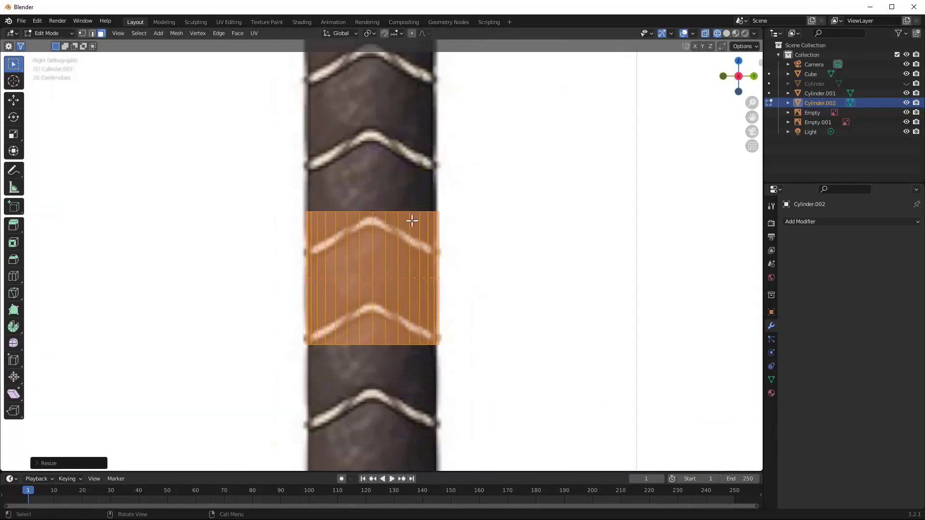
pyautogui.press('2')
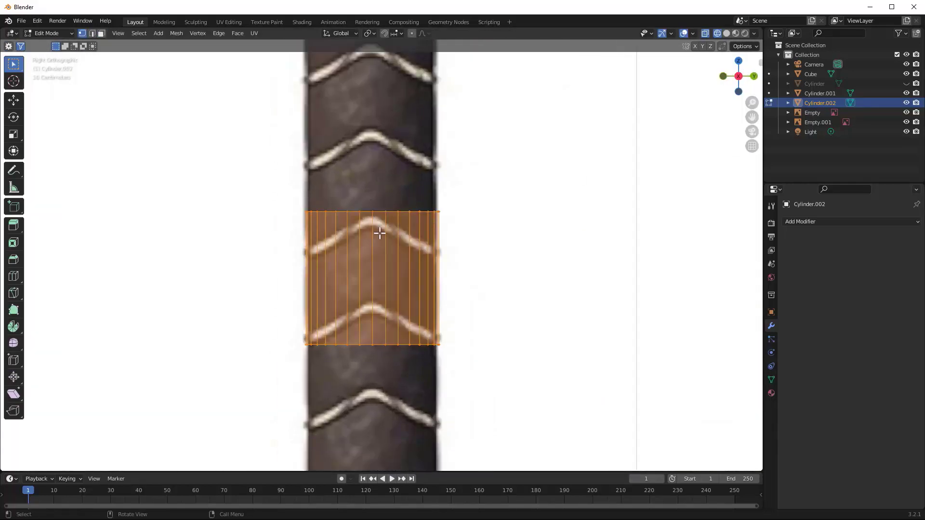
pyautogui.press('s')
pyautogui.press('z')
pyautogui.click(379, 253)
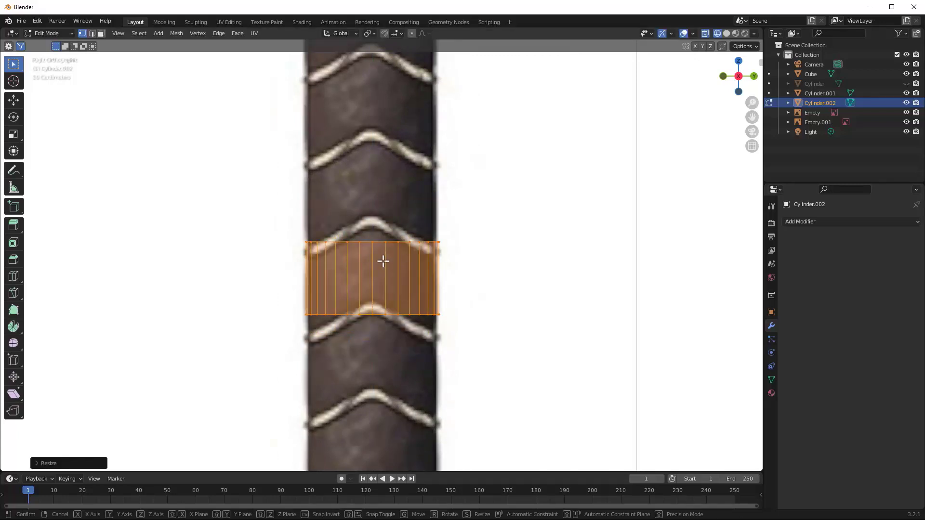
pyautogui.press('g')
pyautogui.press('z')
pyautogui.click(377, 277)
# Step: Enable smooth proportional editing and raise the segment's middle vertices about 0.097 m along Z, narrowing the influence to follow the cord's peak
pyautogui.moveTo(366, 236); pyautogui.dragTo(380, 388)
pyautogui.click(412, 34)
pyautogui.press('g')
pyautogui.press('z')
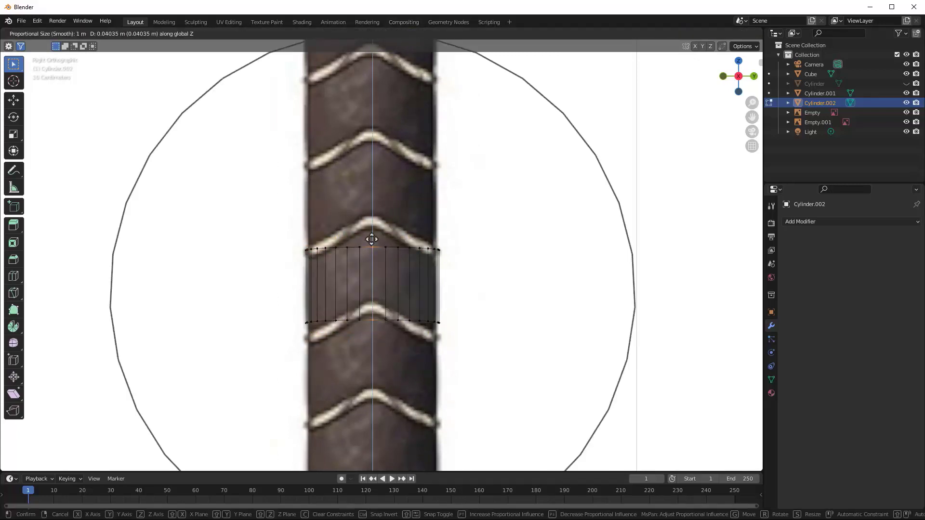
pyautogui.scroll(5, 371, 236)
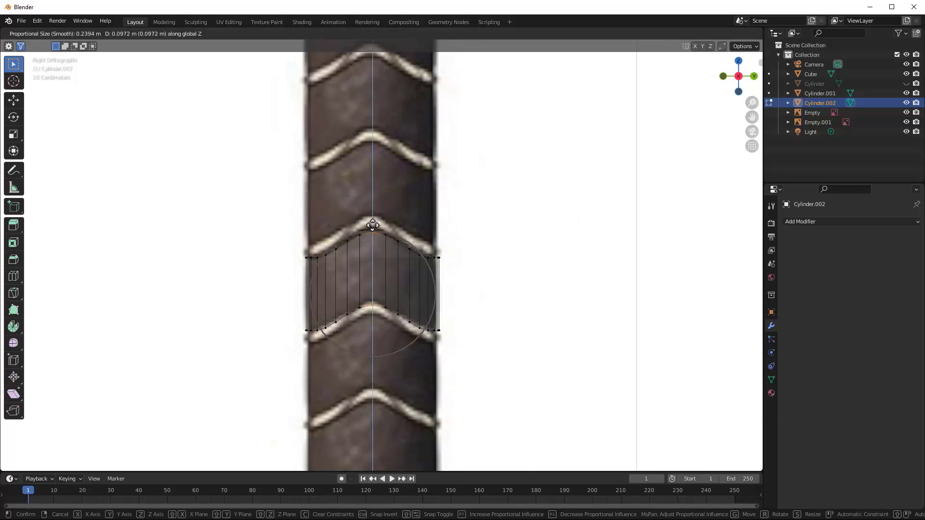
pyautogui.click(373, 224)
# Step: In front view, lower the segment's middle vertices slightly along Z with proportional editing to follow the cord's curve
pyautogui.press('Tab')
pyautogui.keyDown('alt'); pyautogui.moveTo(389, 246); pyautogui.dragTo(490, 259, button='middle'); pyautogui.keyUp('alt')
pyautogui.scroll(2, 475, 258)
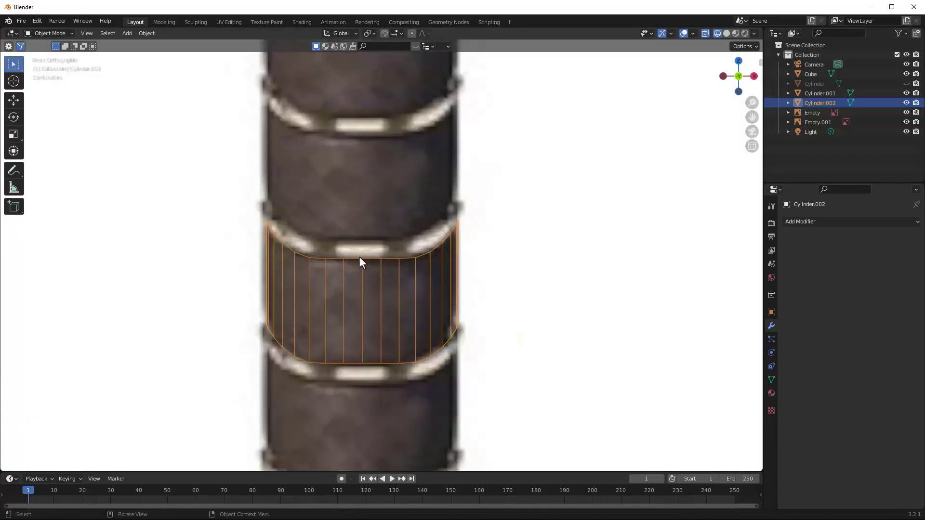
pyautogui.press('Tab')
pyautogui.press('g')
pyautogui.press('z')
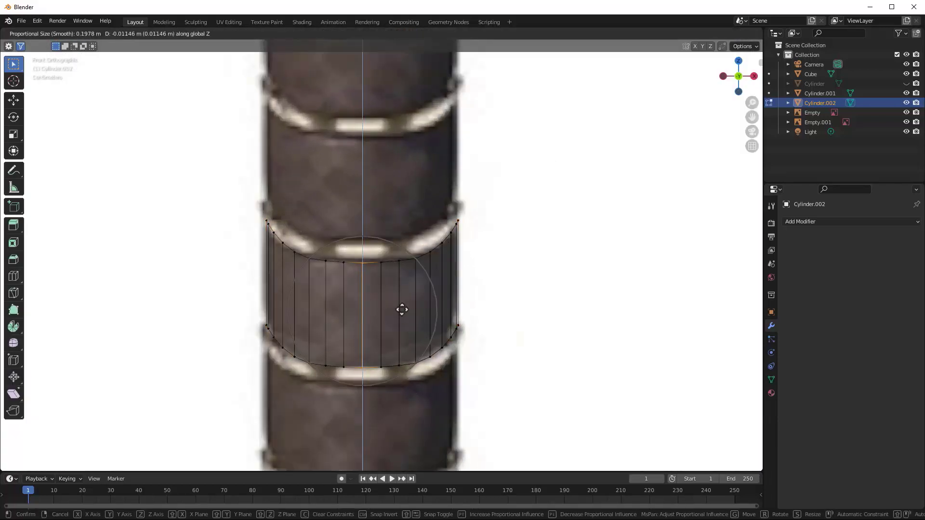
pyautogui.click(402, 309)
pyautogui.press('Tab')
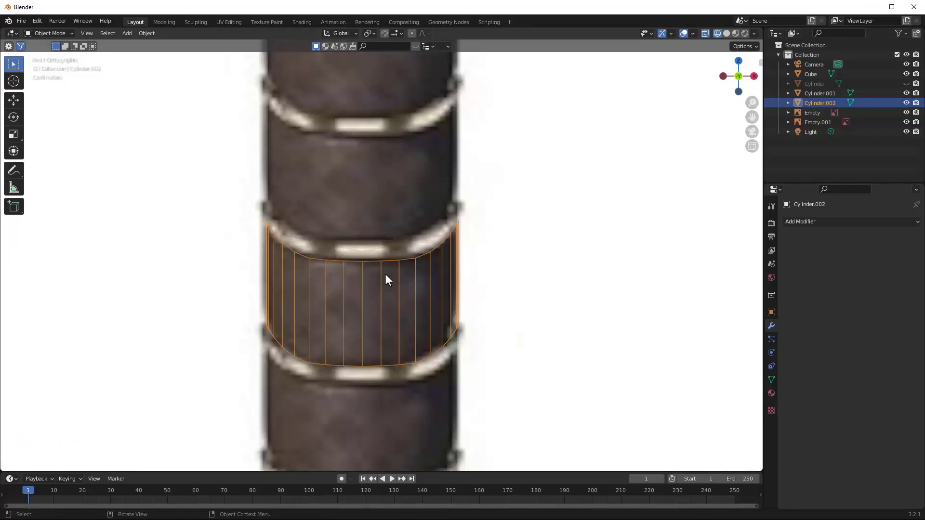
# Step: Duplicate the segment straight up and, with proportional editing off, lower the copy's top vertices about 0.23 m to form a thin ring
pyautogui.hotkey('shift', 'd')
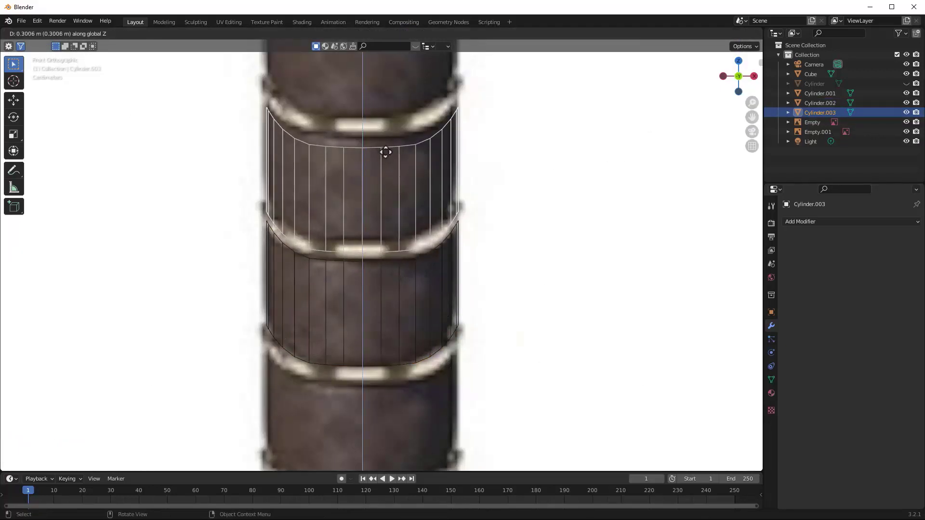
pyautogui.click(393, 90)
pyautogui.press('Tab')
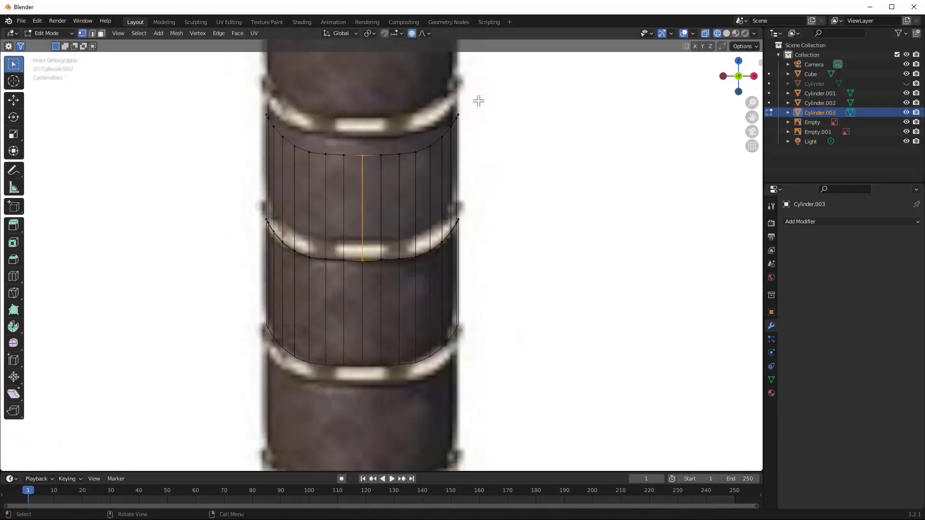
pyautogui.moveTo(479, 101); pyautogui.dragTo(256, 174)
pyautogui.press('g')
pyautogui.press('z')
pyautogui.rightClick(325, 238)
pyautogui.click(411, 33)
pyautogui.press('g')
pyautogui.press('z')
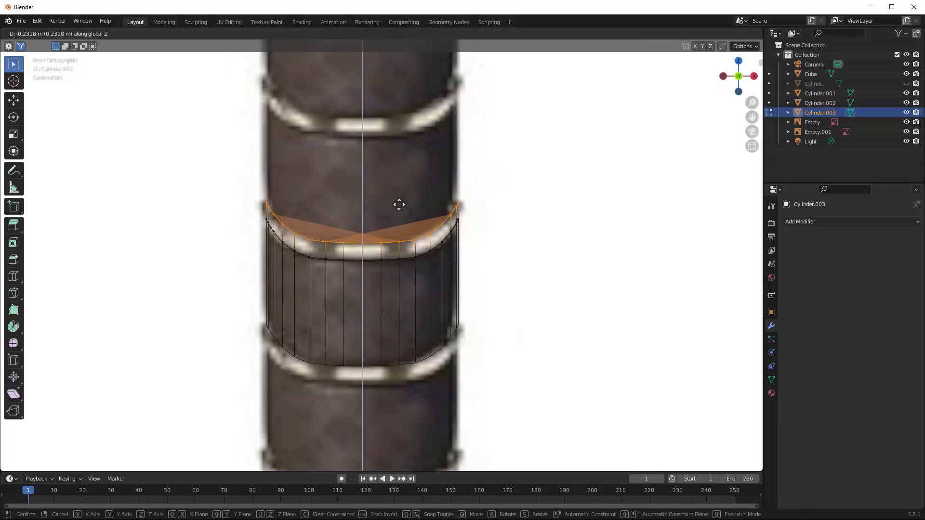
pyautogui.click(399, 206)
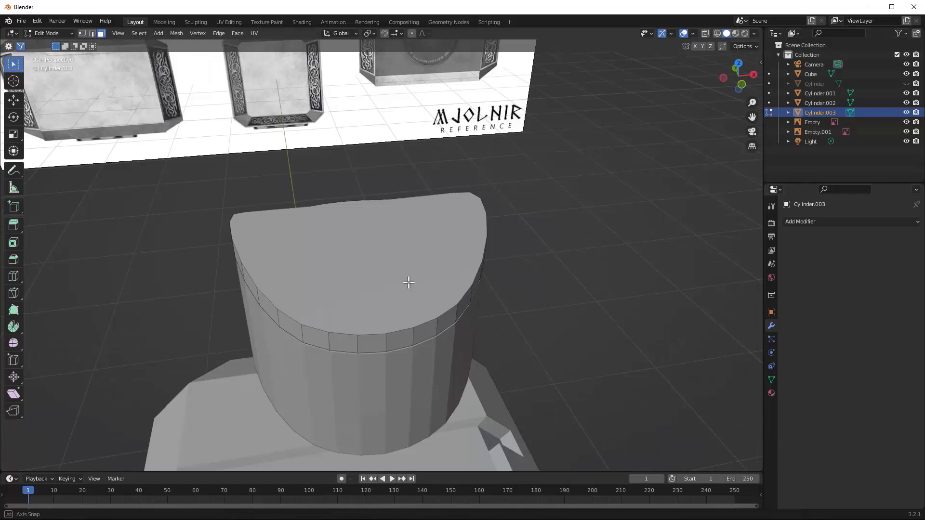
# Step: Delete the ring's flat cap faces, leaving only its side band
pyautogui.moveTo(336, 239); pyautogui.dragTo(379, 318)
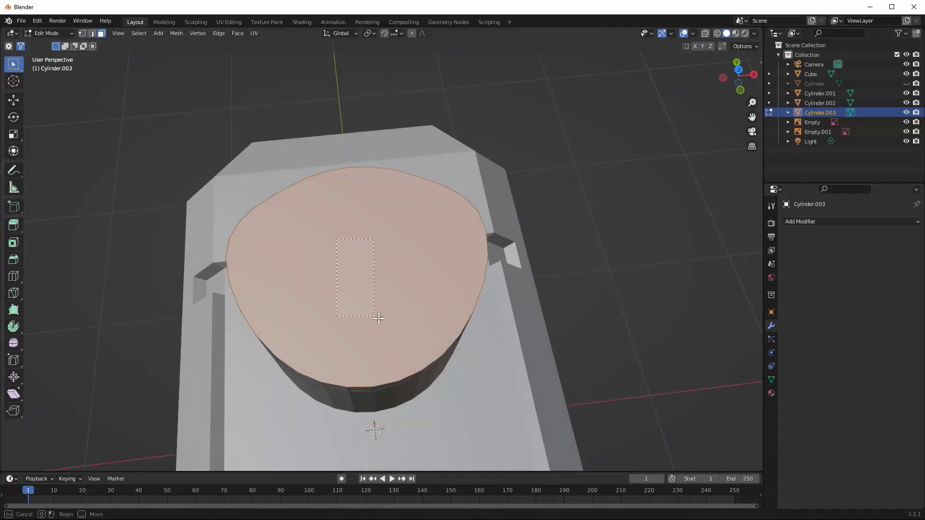
pyautogui.rightClick(392, 291)
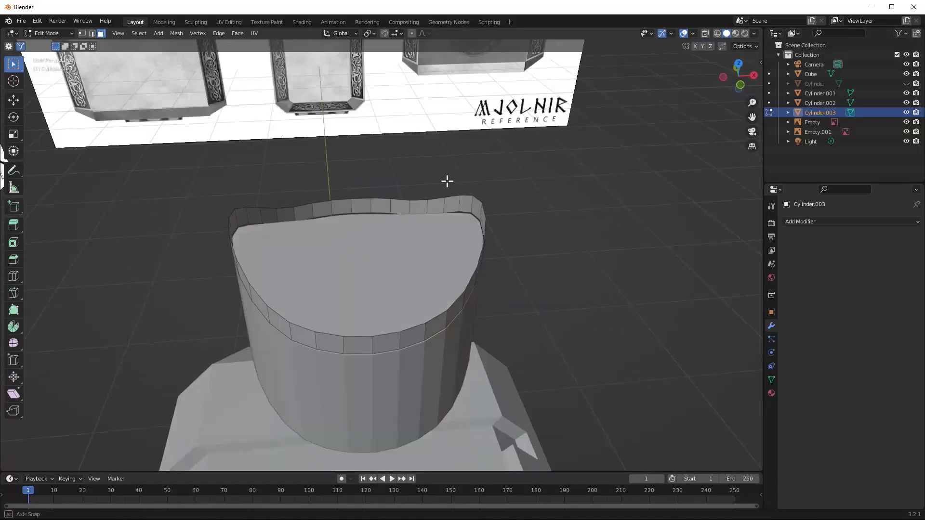
pyautogui.keyDown('alt'); pyautogui.click(448, 203); pyautogui.keyUp('alt')
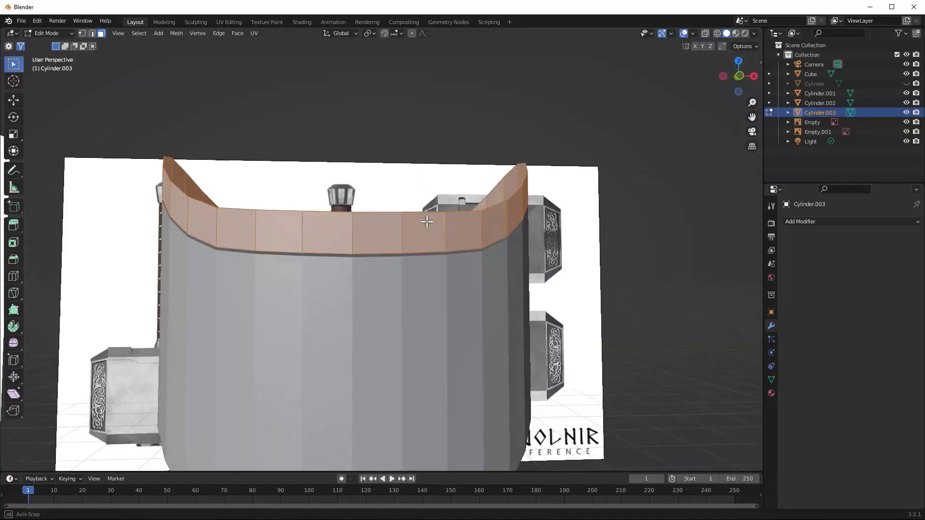
# Step: Add a centred loop cut around the band, scale it outward about 1.04, and bevel it with 4 segments into a rounded cord
pyautogui.hotkey('ctrl', 'r')
pyautogui.click(419, 252)
pyautogui.rightClick(419, 251)
pyautogui.press('s')
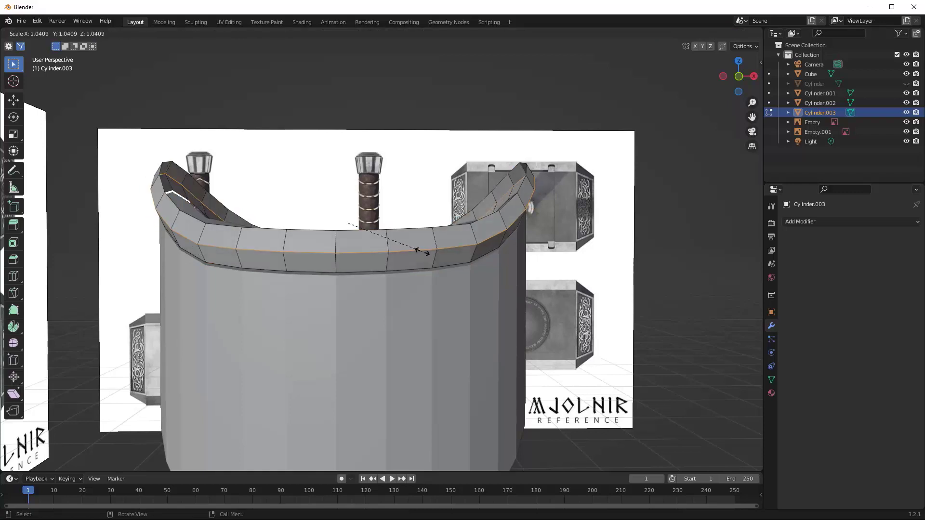
pyautogui.rightClick(416, 251)
pyautogui.hotkey('ctrl', 'b')
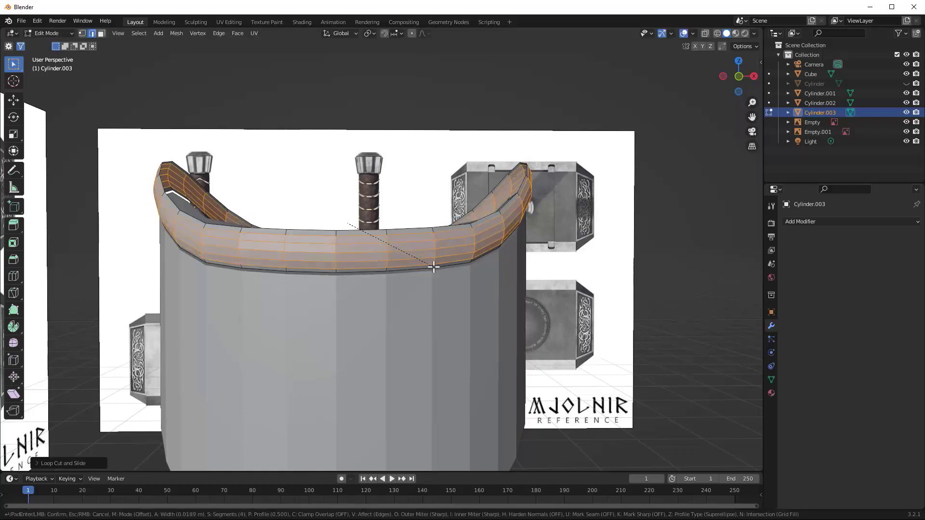
pyautogui.click(435, 262)
# Step: Nudge the cord ring down along Z onto the segment's upper edge and duplicate it straight down to the lower edge
pyautogui.press('Tab')
pyautogui.press('KP_1')
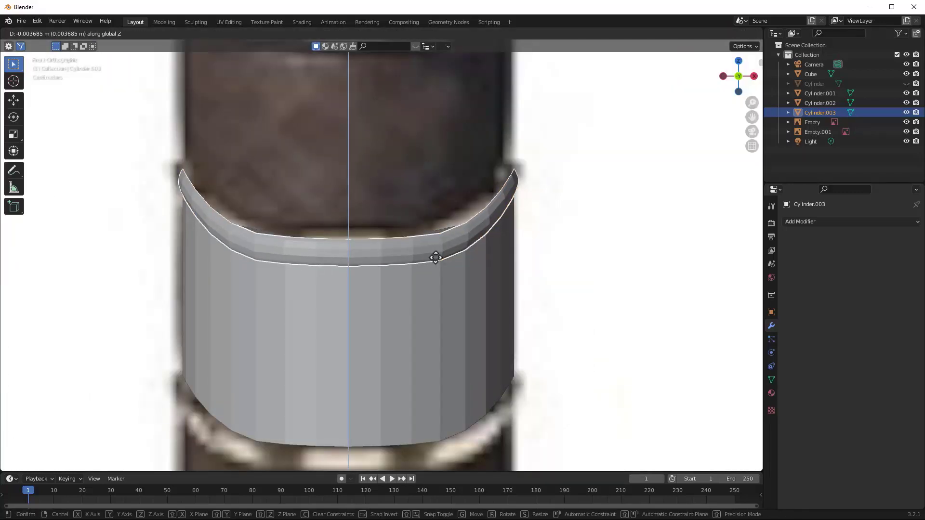
pyautogui.moveTo(443, 244); pyautogui.dragTo(375, 253, button='middle')
pyautogui.hotkey('shift', 'd')
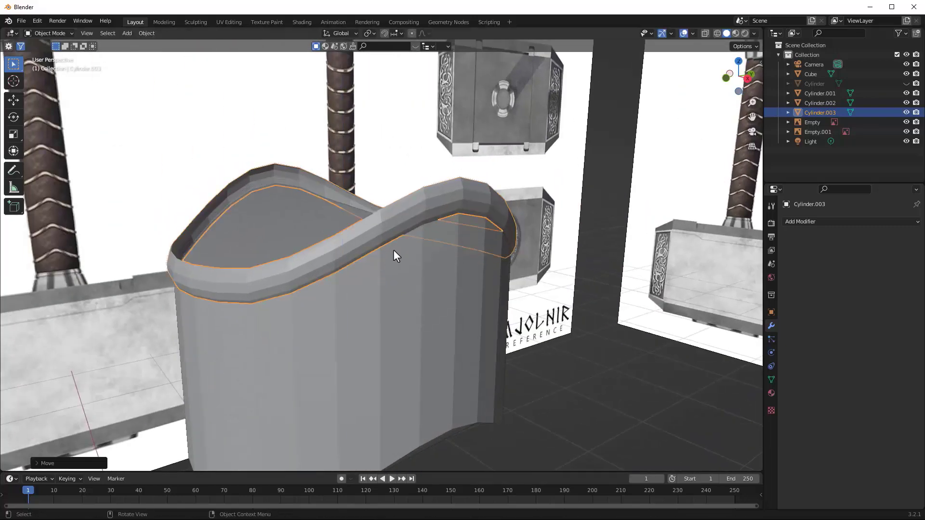
pyautogui.press('z')
pyautogui.click(423, 323)
pyautogui.press('KP_1')
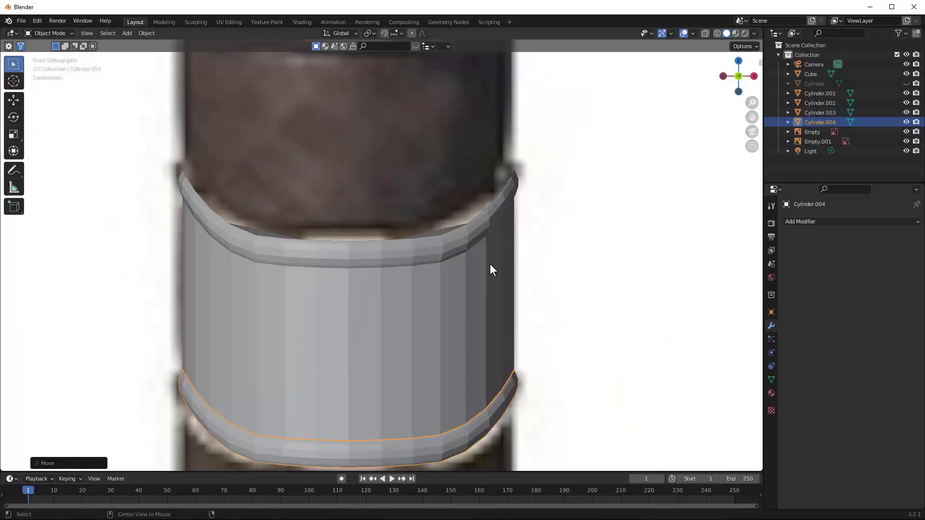
# Step: In Wireframe shading, lower the duplicated cord ring about 0.006 m along Z to align with the reference cord
pyautogui.keyDown('shift'); pyautogui.moveTo(424, 340); pyautogui.dragTo(480, 243, button='middle'); pyautogui.keyUp('shift')
pyautogui.press('Tab')
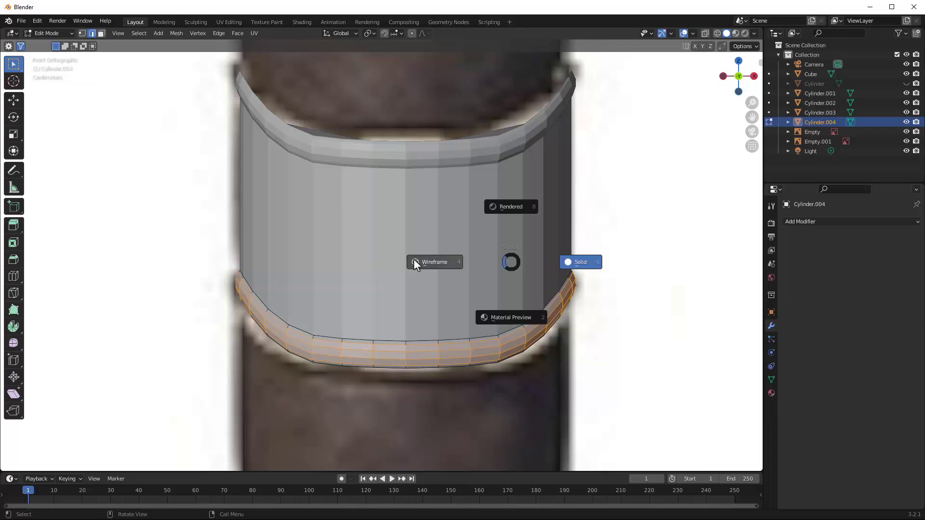
pyautogui.click(414, 263)
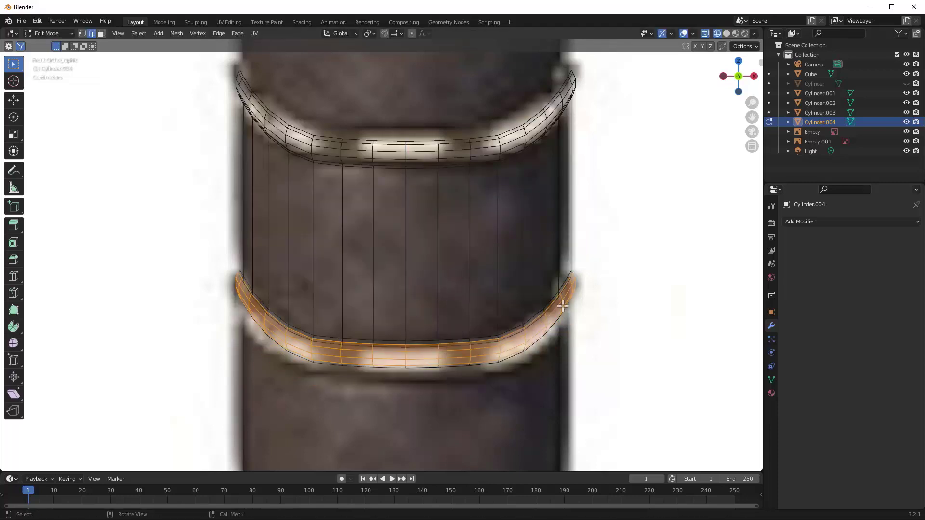
pyautogui.press('Tab')
pyautogui.click(529, 328)
pyautogui.click(534, 322)
pyautogui.press('g')
pyautogui.press('z')
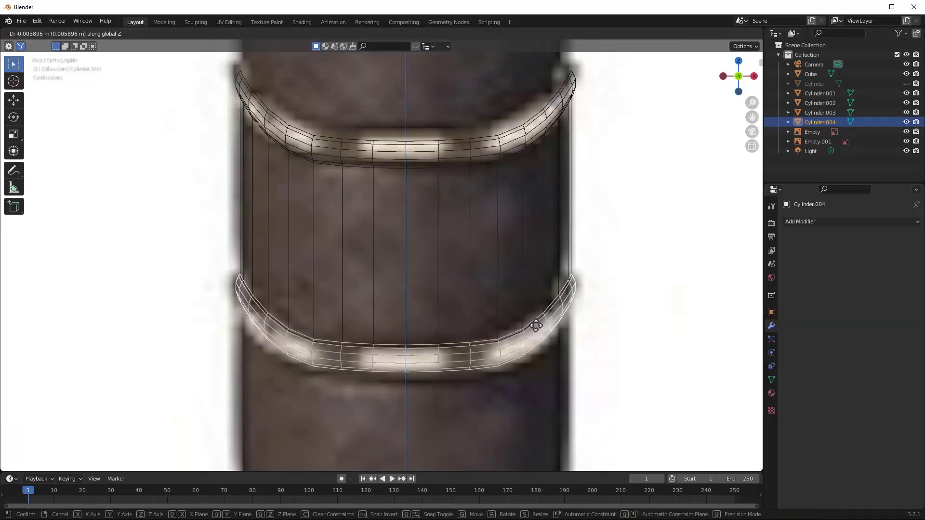
pyautogui.click(536, 327)
# Step: Return to Solid shading and fill the upper cord ring's top edge loop with faces
pyautogui.press('Tab')
pyautogui.scroll(-4, 551, 265)
pyautogui.press('z')
pyautogui.click(602, 266)
pyautogui.moveTo(578, 266); pyautogui.dragTo(431, 283, button='middle')
pyautogui.press('Tab')
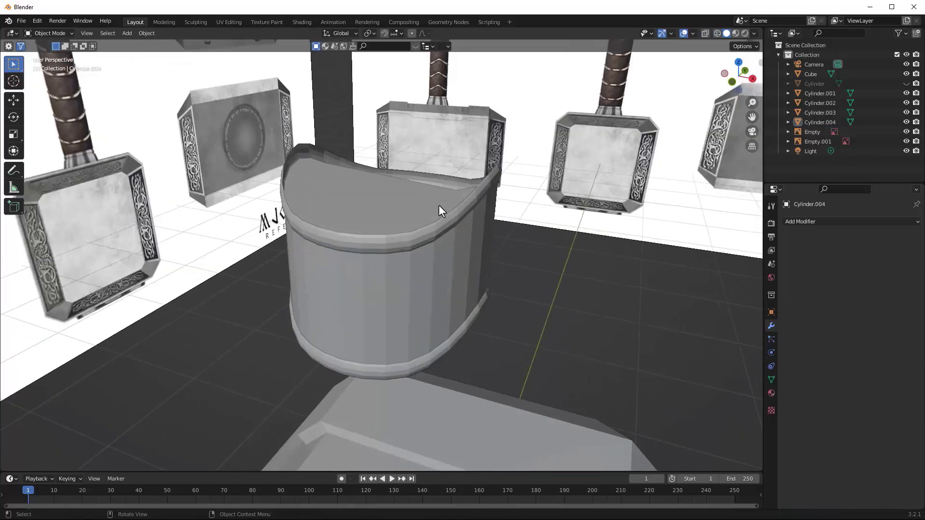
pyautogui.moveTo(438, 204); pyautogui.dragTo(465, 231, button='middle')
pyautogui.click(400, 135)
pyautogui.press('Tab')
pyautogui.click(401, 135)
pyautogui.keyDown('alt'); pyautogui.click(399, 136); pyautogui.keyUp('alt')
pyautogui.rightClick(398, 135)
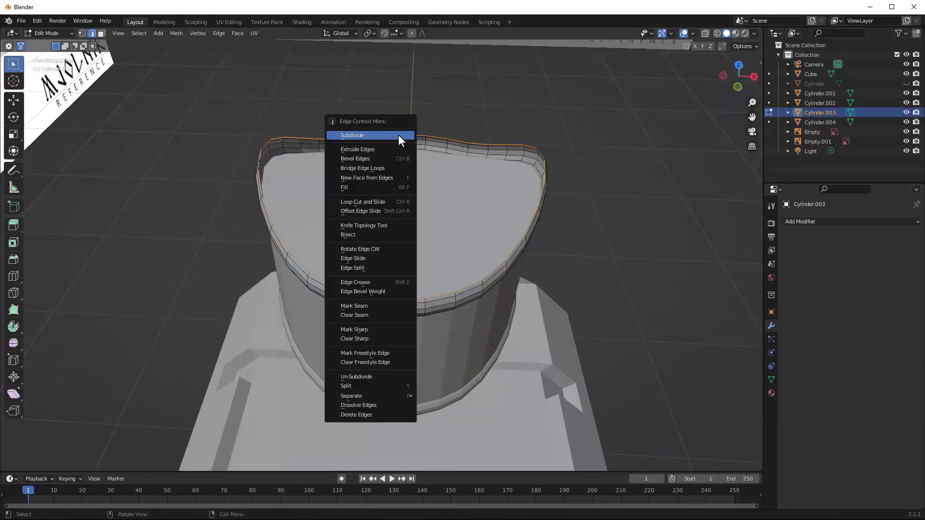
pyautogui.click(388, 187)
pyautogui.moveTo(388, 188); pyautogui.dragTo(410, 172, button='middle')
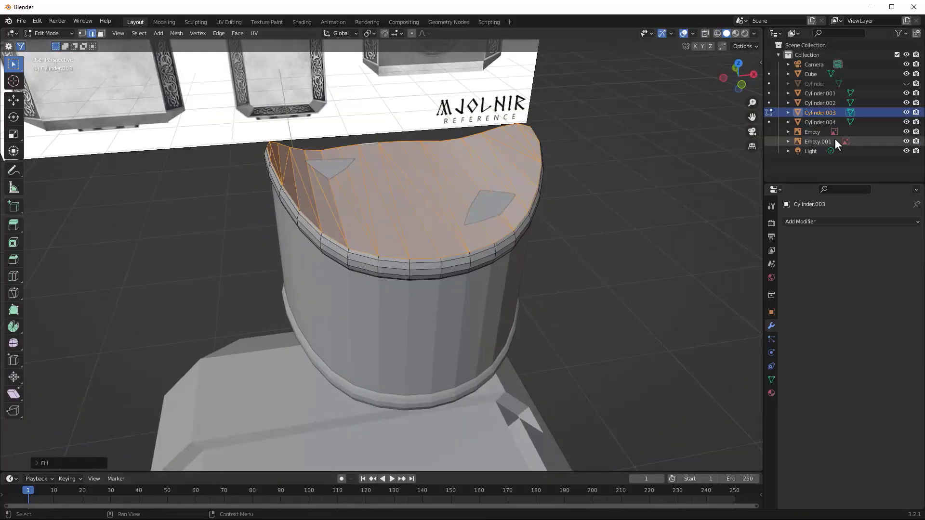
# Step: Hide the objects around the upper cord ring and fill the ring's lower edge loop with faces
pyautogui.moveTo(906, 121); pyautogui.dragTo(907, 151)
pyautogui.moveTo(907, 92); pyautogui.dragTo(907, 101)
pyautogui.moveTo(374, 208); pyautogui.dragTo(413, 129, button='middle')
pyautogui.keyDown('alt'); pyautogui.click(413, 129); pyautogui.keyUp('alt')
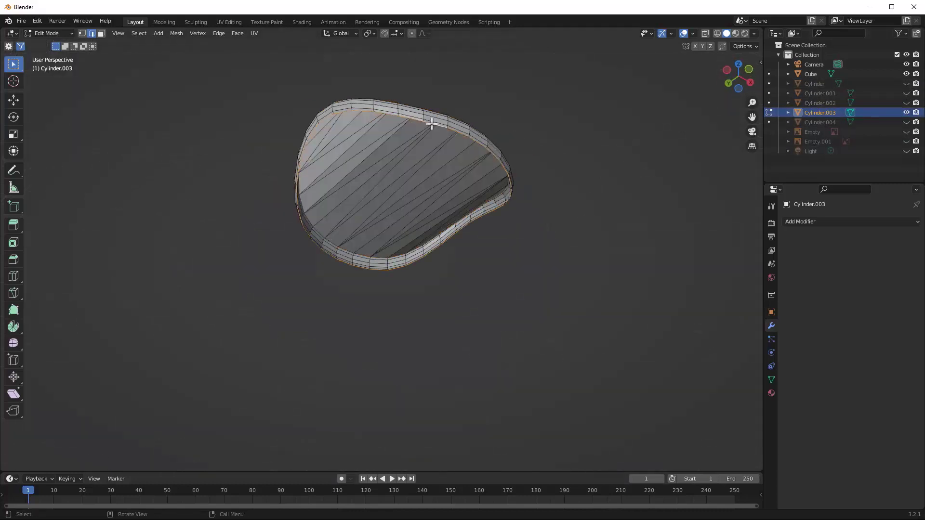
pyautogui.hotkey('alt', 'f')
# Step: Show the lower cord ring for editing and fill its bottom edge loop with faces
pyautogui.click(907, 112)
pyautogui.click(907, 104)
pyautogui.click(906, 104)
pyautogui.click(906, 113)
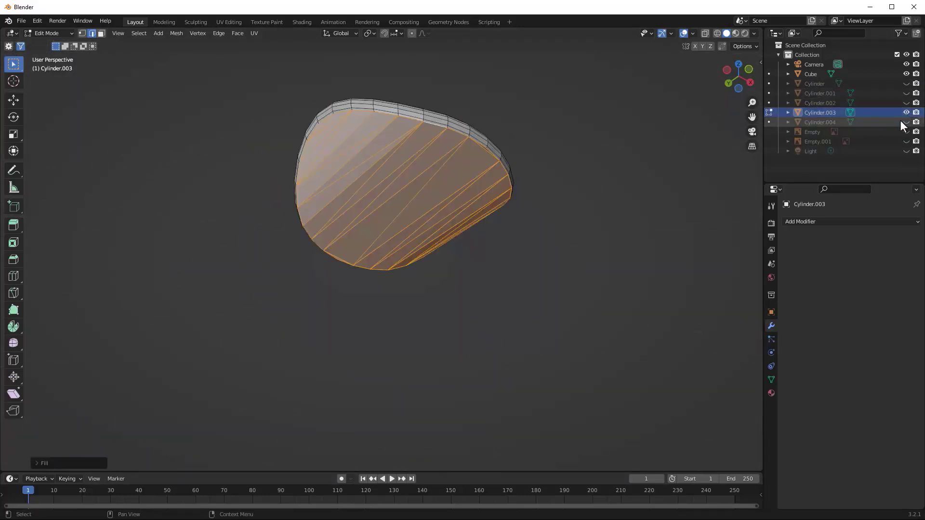
pyautogui.click(907, 122)
pyautogui.click(899, 122)
pyautogui.hotkey('ctrl', 'e')
pyautogui.click(475, 256)
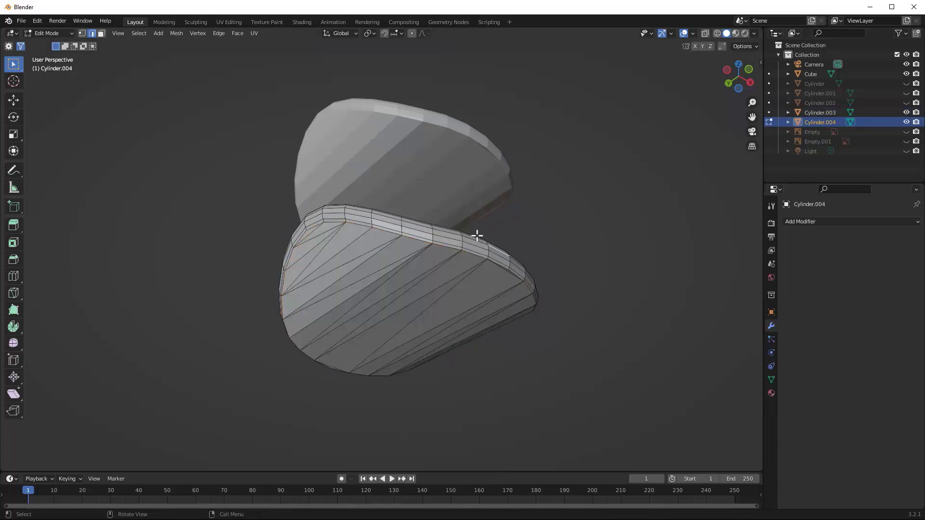
# Step: Fill the lower cord ring's top edge loop with faces and return to Object Mode
pyautogui.moveTo(476, 256); pyautogui.dragTo(498, 304, button='middle')
pyautogui.hotkey('ctrl', 'f')
pyautogui.press('Escape')
pyautogui.press('f')
pyautogui.press('Tab')
pyautogui.moveTo(469, 332); pyautogui.dragTo(464, 295, button='middle')
pyautogui.press('Tab')
pyautogui.hotkey('ctrl', 'f')
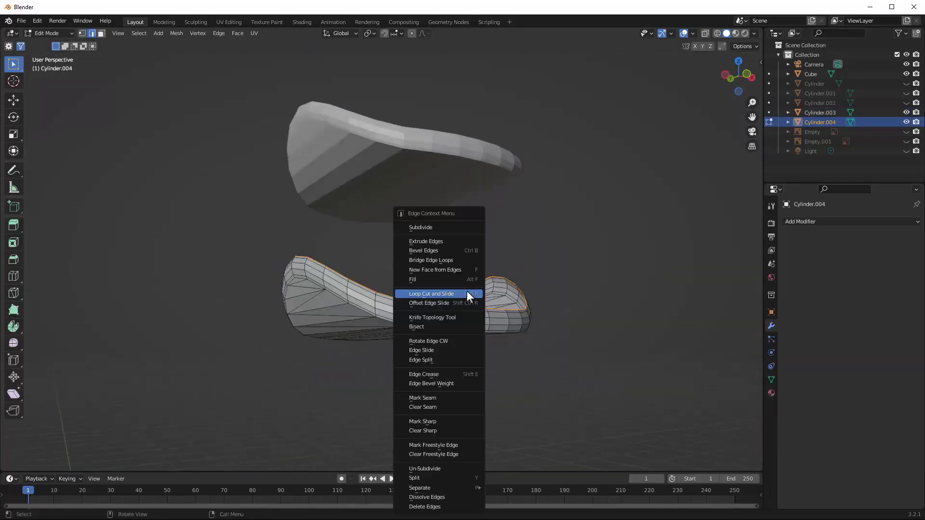
pyautogui.click(468, 279)
pyautogui.press('Tab')
# Step: Show the hidden hammer parts and reference images again, keeping the object that covers the grip hidden
pyautogui.moveTo(539, 270); pyautogui.dragTo(555, 304, button='middle')
pyautogui.click(907, 103)
pyautogui.moveTo(675, 159); pyautogui.dragTo(593, 212, button='middle')
pyautogui.press('KP_1')
pyautogui.scroll(-5, 547, 244)
pyautogui.click(906, 83)
pyautogui.click(906, 131)
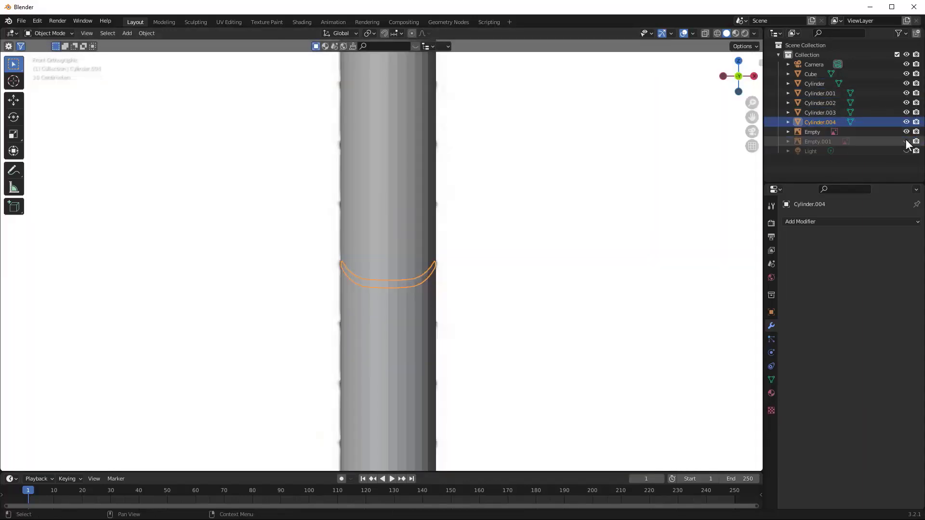
pyautogui.click(906, 123)
pyautogui.click(907, 132)
pyautogui.click(907, 132)
pyautogui.moveTo(906, 103); pyautogui.dragTo(907, 115)
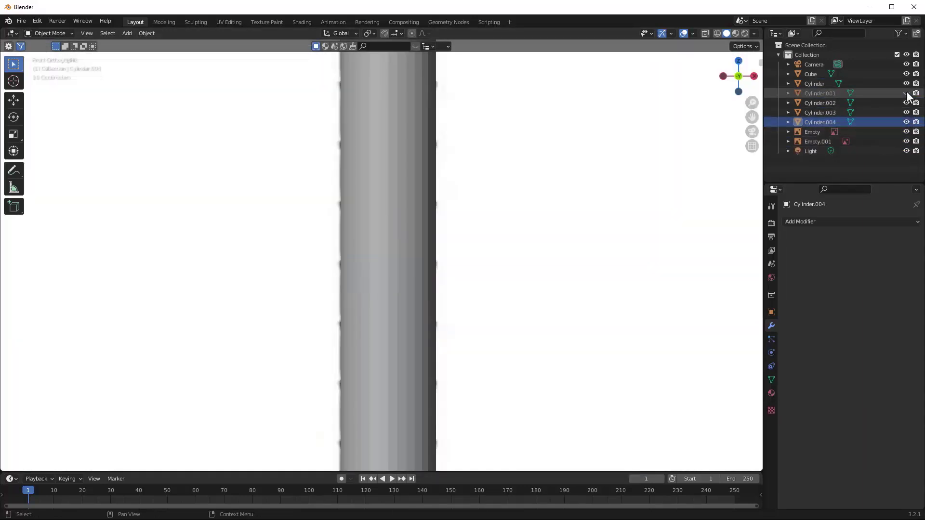
pyautogui.click(906, 94)
pyautogui.click(907, 84)
# Step: Select the grip band together with its upper and lower cord rings
pyautogui.moveTo(475, 166); pyautogui.dragTo(498, 171, button='middle')
pyautogui.press('KP_1')
pyautogui.scroll(-3, 496, 238)
pyautogui.keyDown('shift'); pyautogui.moveTo(486, 258); pyautogui.dragTo(510, 210, button='middle'); pyautogui.keyUp('shift')
pyautogui.scroll(2, 506, 213)
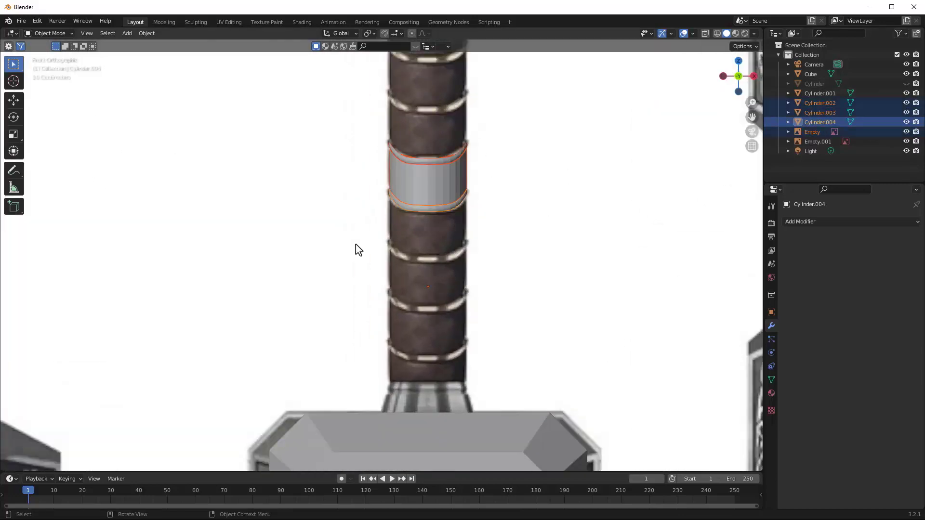
pyautogui.moveTo(761, 157); pyautogui.dragTo(399, 253, button='middle')
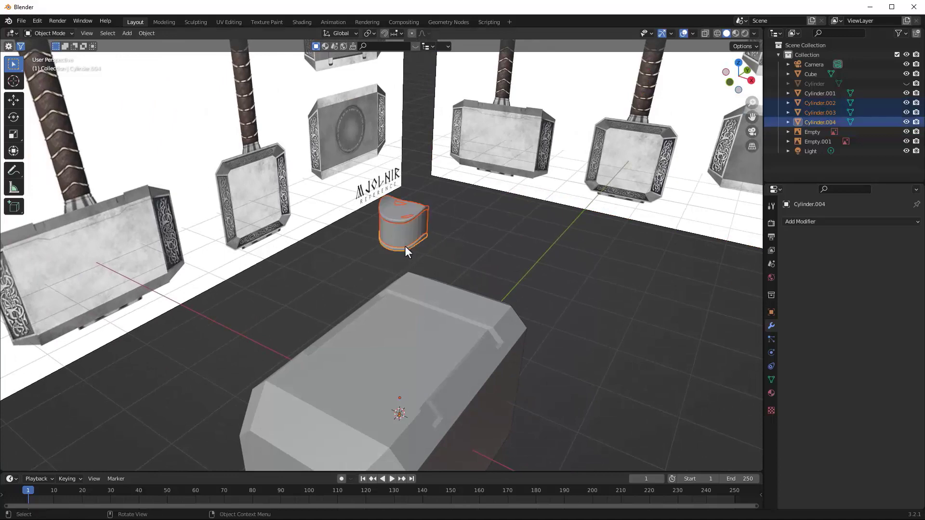
# Step: Try parenting the grip band and cord rings together and moving the band along Z
pyautogui.hotkey('ctrl', 'p')
pyautogui.click(405, 246)
pyautogui.click(478, 234)
pyautogui.moveTo(479, 235); pyautogui.dragTo(507, 232, button='middle')
pyautogui.click(415, 220)
pyautogui.press('g')
pyautogui.press('z')
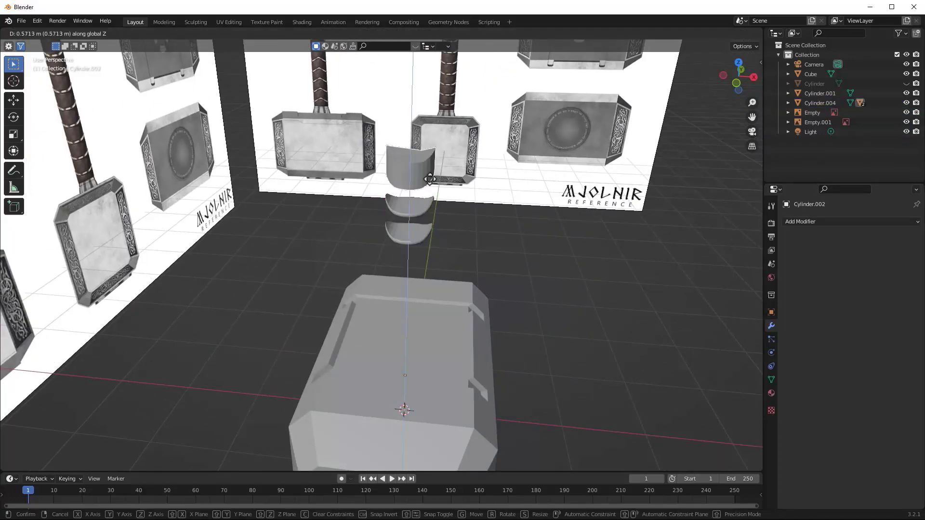
pyautogui.rightClick(430, 179)
pyautogui.hotkey('ctrl', 'z')
pyautogui.hotkey('ctrl', 'z')
pyautogui.hotkey('ctrl', 'z')
# Step: Move the grip band and its two cord rings into a new collection named 1
pyautogui.moveTo(453, 203); pyautogui.dragTo(435, 210, button='middle')
pyautogui.press('m')
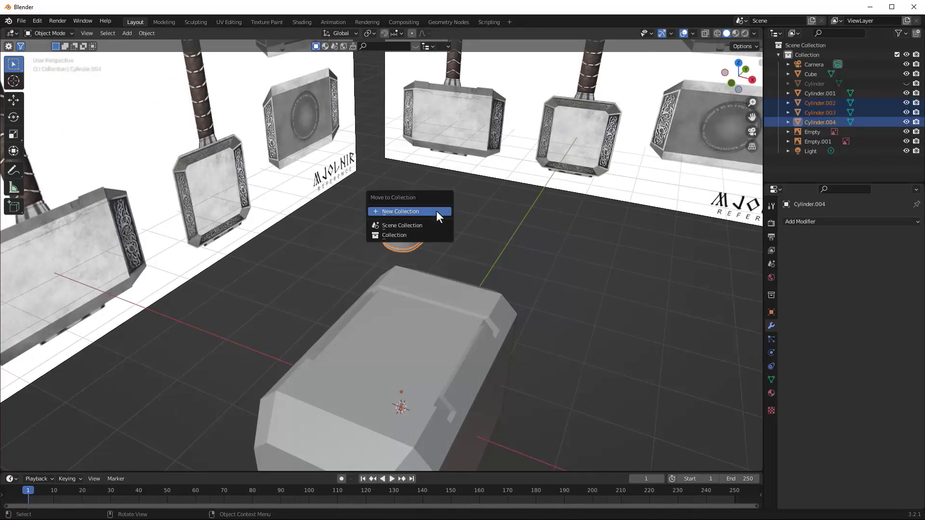
pyautogui.click(437, 212)
pyautogui.click(421, 238)
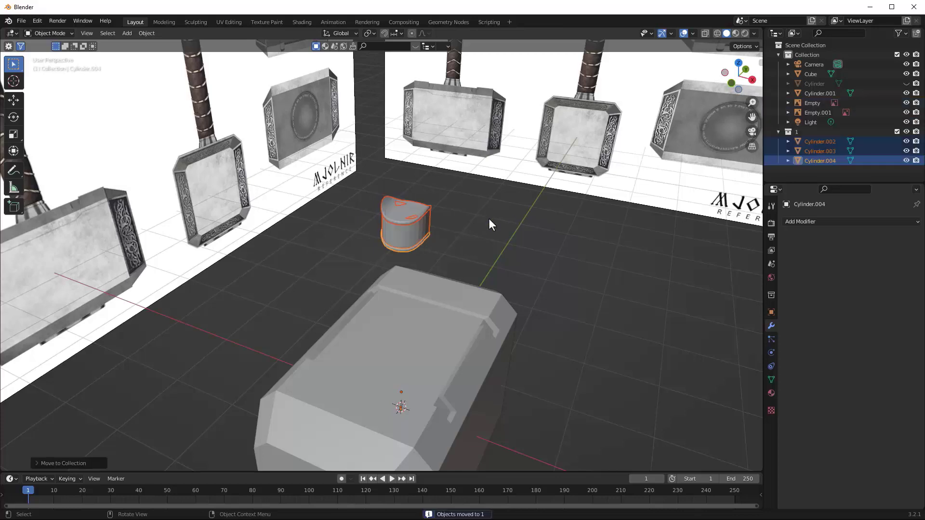
pyautogui.press('m')
pyautogui.press('Escape')
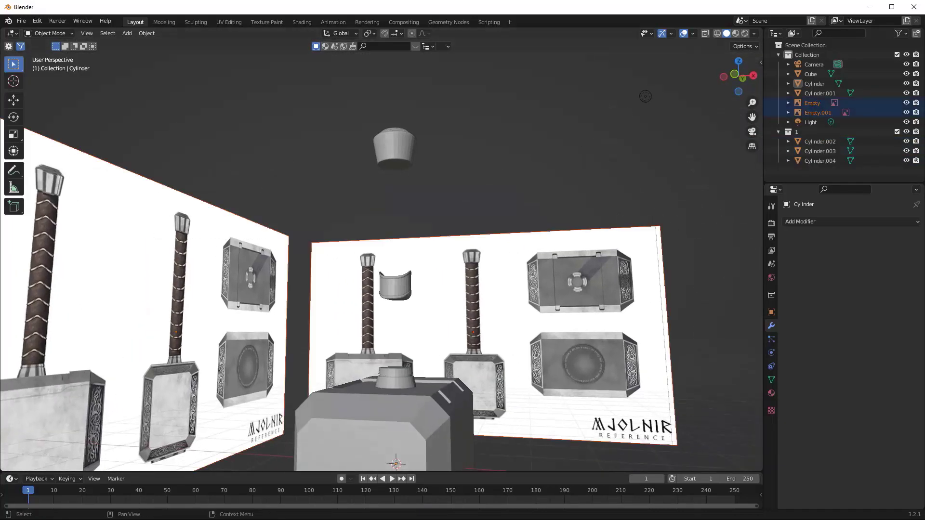
# Step: Hide both reference images and lower the band with its cord rings along Z to the collar above the hammer head
pyautogui.press('h')
pyautogui.press('KP_1')
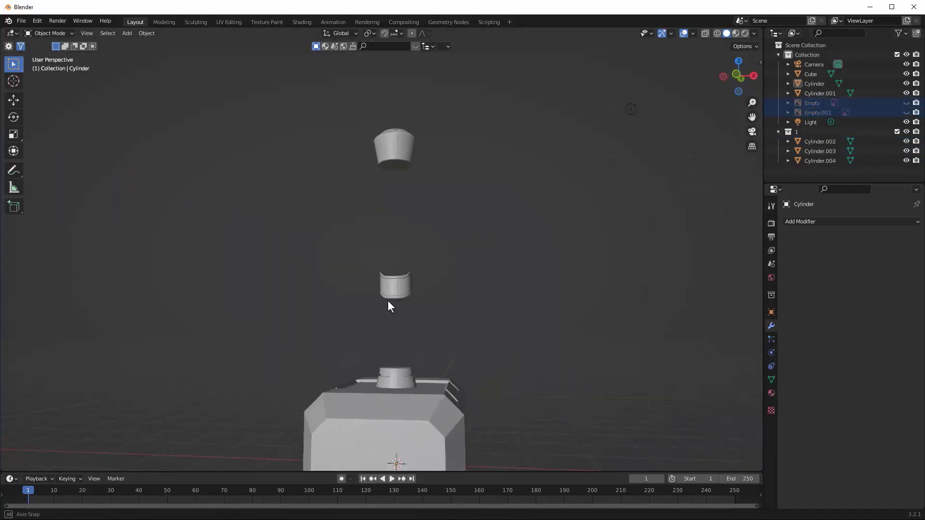
pyautogui.moveTo(364, 259); pyautogui.dragTo(424, 306)
pyautogui.press('g')
pyautogui.press('z')
pyautogui.click(426, 380)
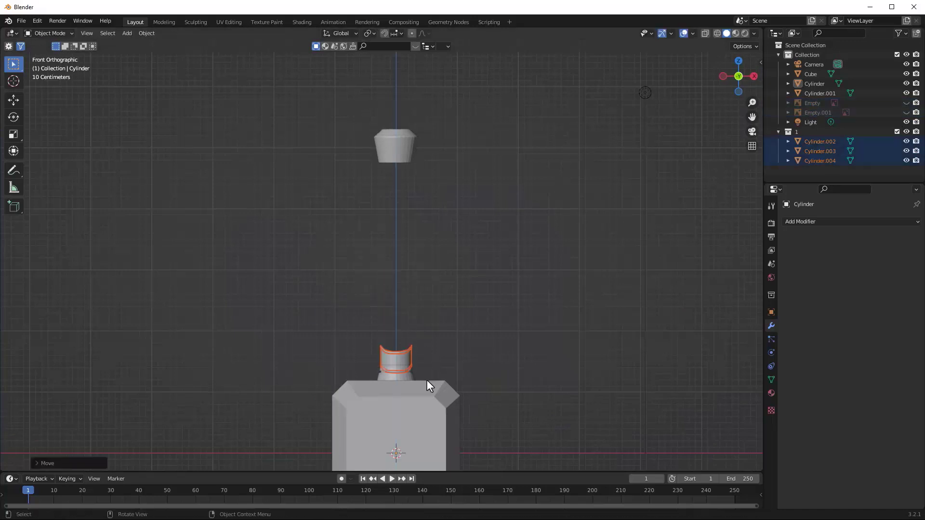
# Step: Lower the selected grip pieces about 0.019 m further along Z over the collar
pyautogui.press('KP_Decimal')
pyautogui.press('g')
pyautogui.press('z')
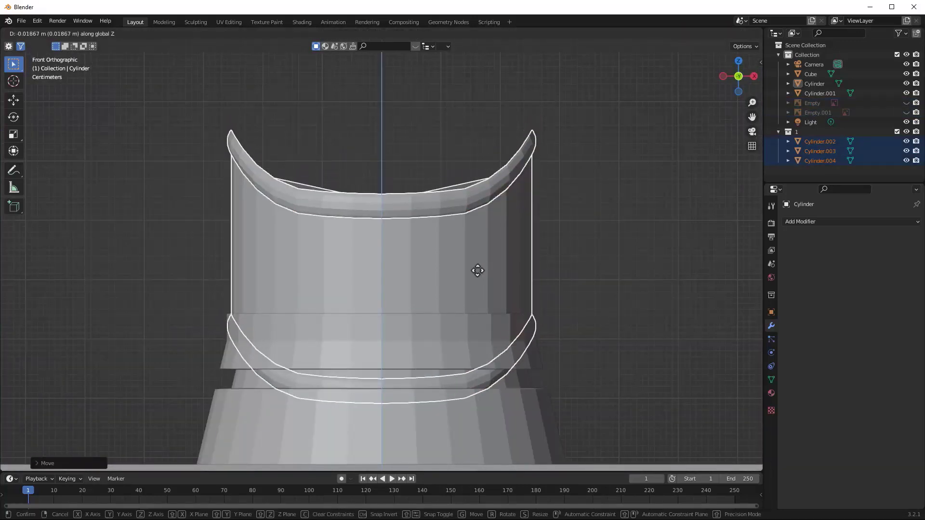
pyautogui.click(478, 271)
pyautogui.moveTo(478, 271); pyautogui.dragTo(510, 271, button='middle')
# Step: Try adding an Array modifier while all three grip pieces are selected
pyautogui.press('KP_3')
pyautogui.scroll(-4, 608, 264)
pyautogui.moveTo(608, 264); pyautogui.dragTo(752, 273, button='middle')
pyautogui.click(821, 222)
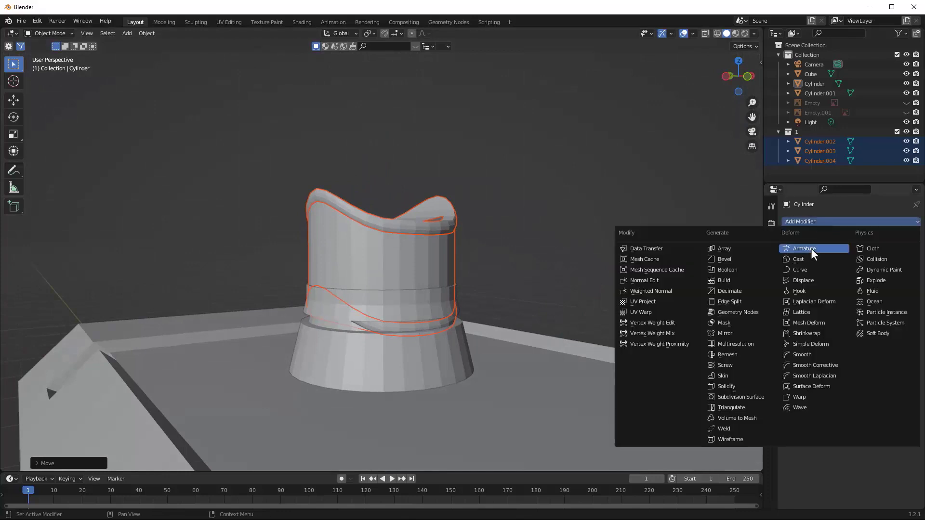
pyautogui.click(752, 249)
pyautogui.moveTo(854, 263)
pyautogui.mouseDown()
pyautogui.moveTo(891, 263)
pyautogui.moveTo(853, 263)
pyautogui.mouseUp()
pyautogui.hotkey('ctrl', 'z')
pyautogui.click(578, 252)
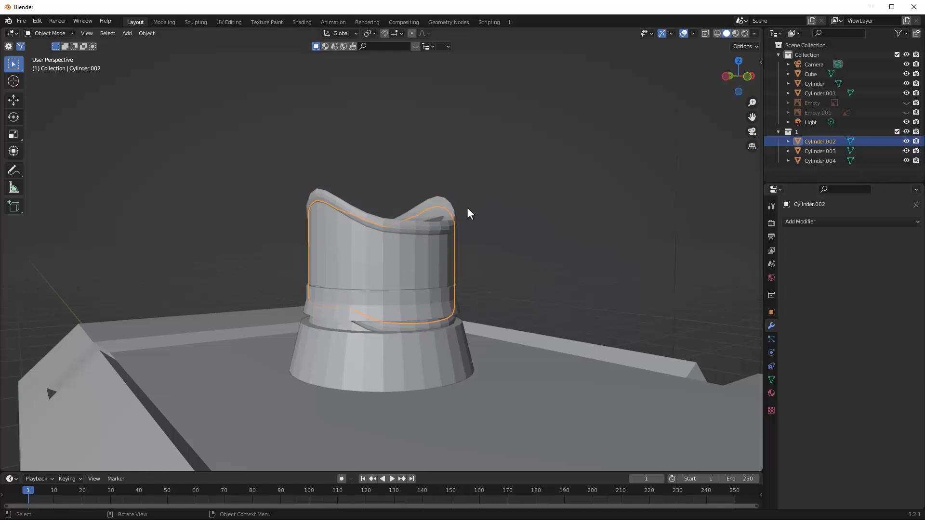
# Step: Try parenting the two cord rings to the grip band
pyautogui.moveTo(470, 213); pyautogui.dragTo(545, 202, button='middle')
pyautogui.click(495, 231)
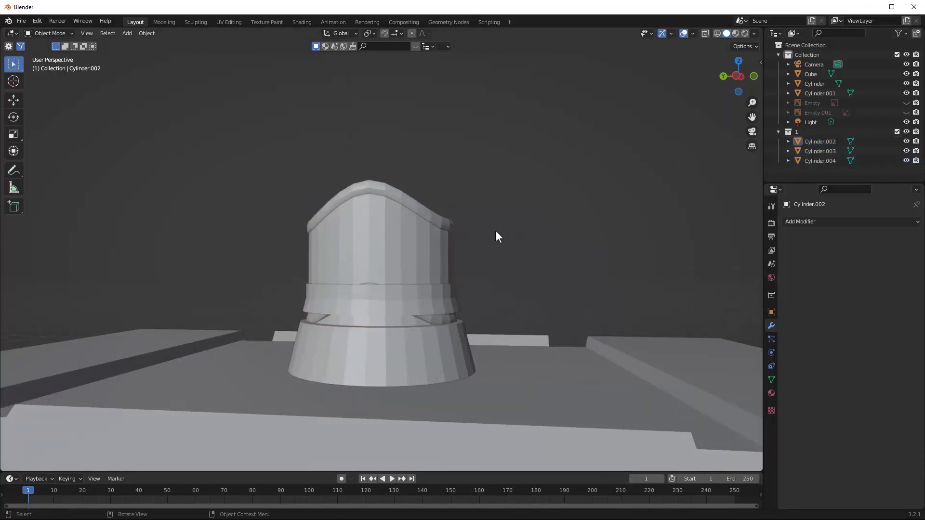
pyautogui.click(817, 143)
pyautogui.keyDown('shift'); pyautogui.click(819, 161); pyautogui.keyUp('shift')
pyautogui.hotkey('ctrl', 'p')
pyautogui.click(623, 181)
# Step: Try an Array modifier on the grip band with a relative offset of 0 in X and 1 in Z
pyautogui.click(807, 222)
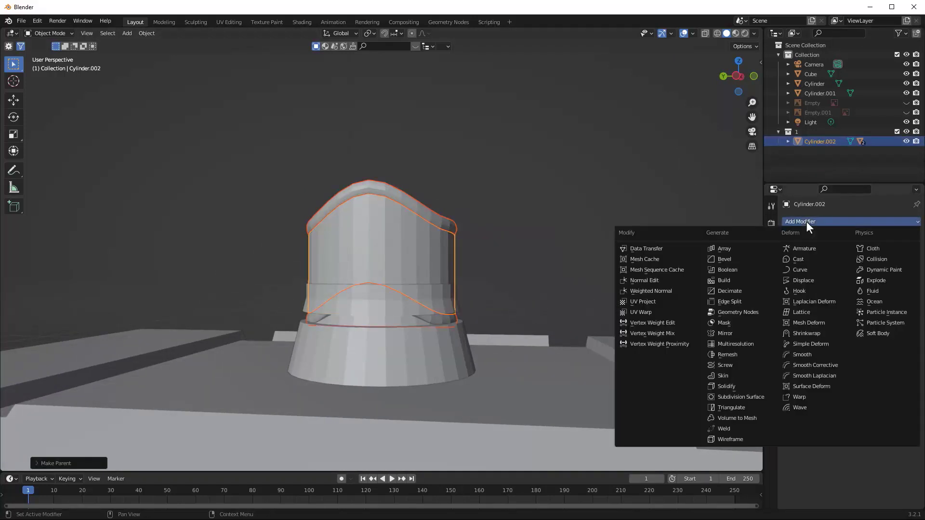
pyautogui.click(740, 248)
pyautogui.write('1')
pyautogui.press('Return')
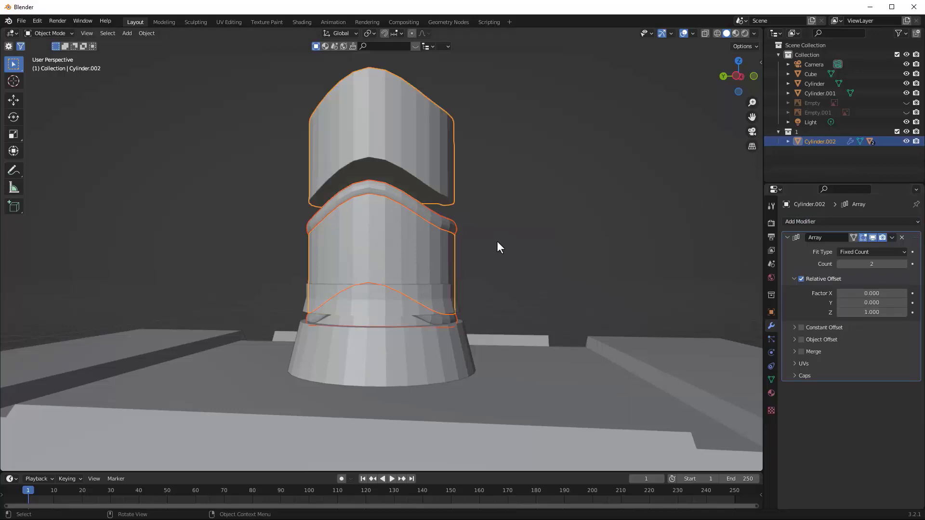
# Step: Try a separate Array modifier on the upper cord ring
pyautogui.moveTo(525, 202); pyautogui.dragTo(505, 245, button='middle')
pyautogui.click(436, 227)
pyautogui.click(808, 222)
pyautogui.click(754, 250)
pyautogui.doubleClick(867, 293)
# Step: Undo the array and parenting changes on the grip pieces
pyautogui.hotkey('ctrl', 'z')
pyautogui.hotkey('ctrl', 'z')
pyautogui.hotkey('ctrl', 'z')
pyautogui.hotkey('ctrl', 'z')
pyautogui.hotkey('ctrl', 'z')
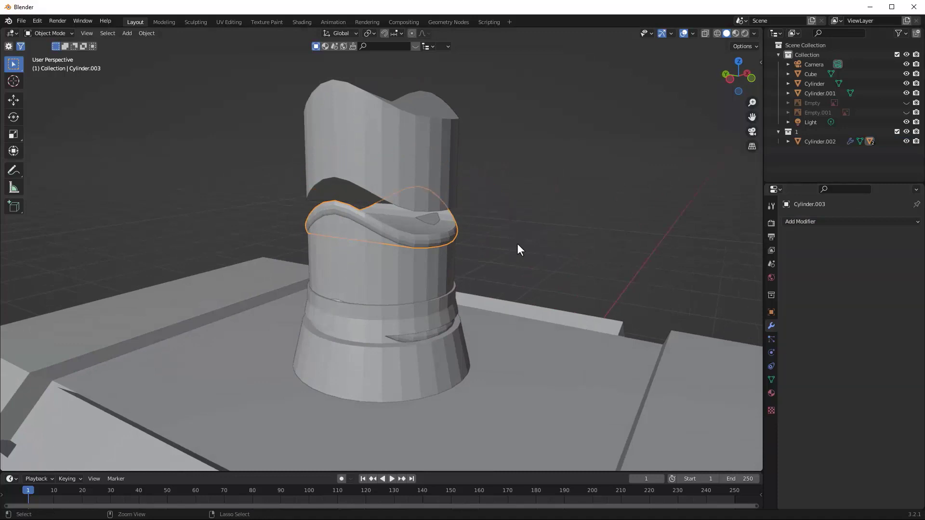
pyautogui.moveTo(558, 204); pyautogui.dragTo(597, 198, button='middle')
pyautogui.hotkey('ctrl', 'z')
pyautogui.hotkey('ctrl', 'z')
pyautogui.hotkey('ctrl', 'z')
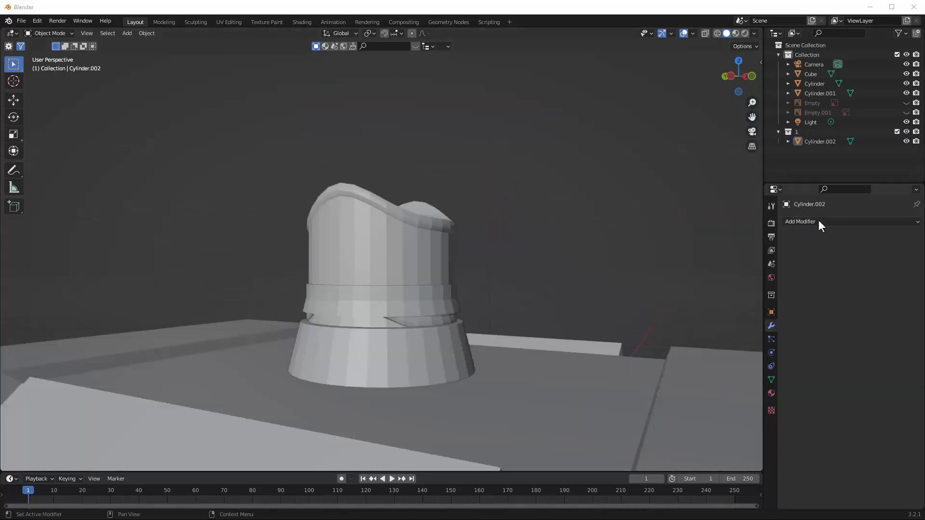
# Step: Try an Array modifier on the combined band and cord rings with a relative offset of 0 in X and 0.7 in Z
pyautogui.click(818, 220)
pyautogui.click(742, 250)
pyautogui.write('0')
pyautogui.press('Tab')
pyautogui.press('Tab')
pyautogui.write('1')
pyautogui.press('Return')
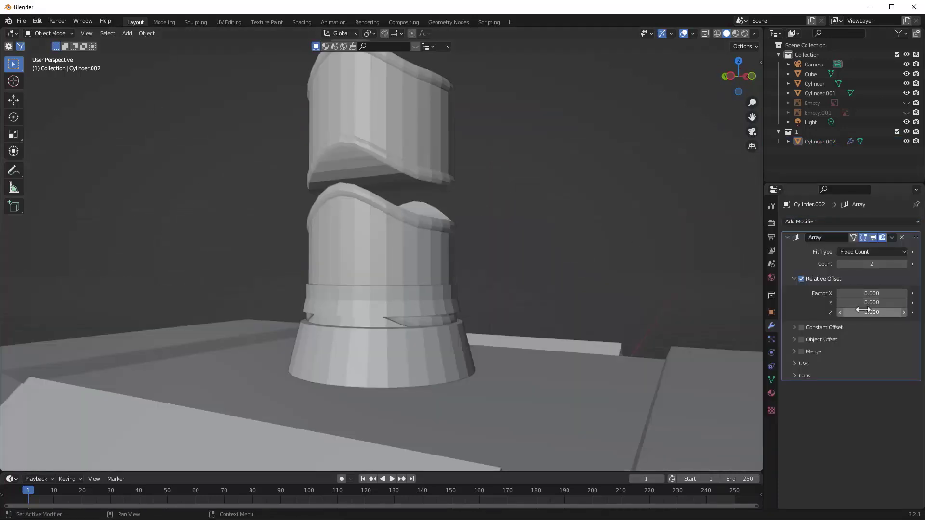
pyautogui.moveTo(863, 312); pyautogui.dragTo(846, 312)
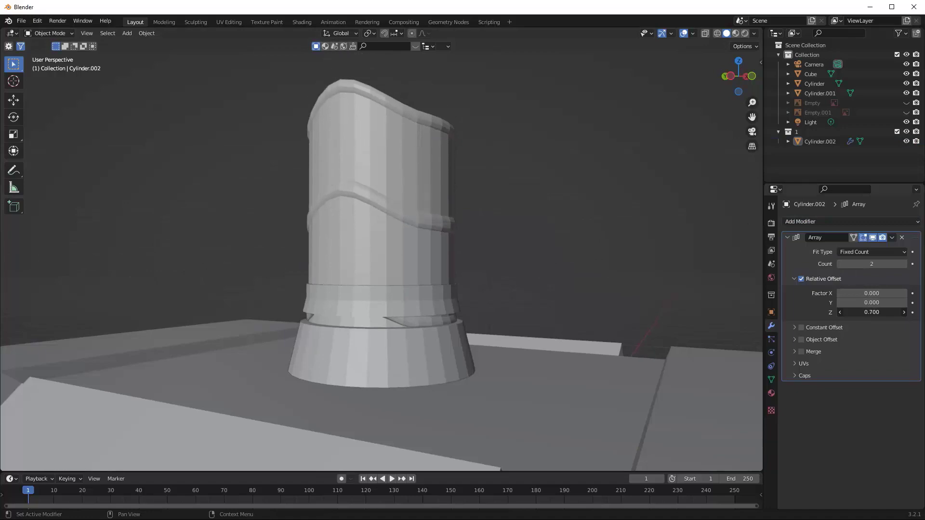
# Step: Examine in Wireframe shading how the cord rings of neighbouring array copies overlap
pyautogui.scroll(-3, 598, 198)
pyautogui.moveTo(598, 198)
pyautogui.mouseDown(button='middle')
pyautogui.moveTo(530, 186)
pyautogui.moveTo(536, 198)
pyautogui.mouseUp(button='middle')
pyautogui.scroll(7, 536, 199)
pyautogui.press('z')
pyautogui.click(494, 203)
pyautogui.moveTo(598, 92)
pyautogui.mouseDown(button='middle')
pyautogui.moveTo(599, 181)
pyautogui.moveTo(593, 140)
pyautogui.moveTo(584, 202)
pyautogui.mouseUp(button='middle')
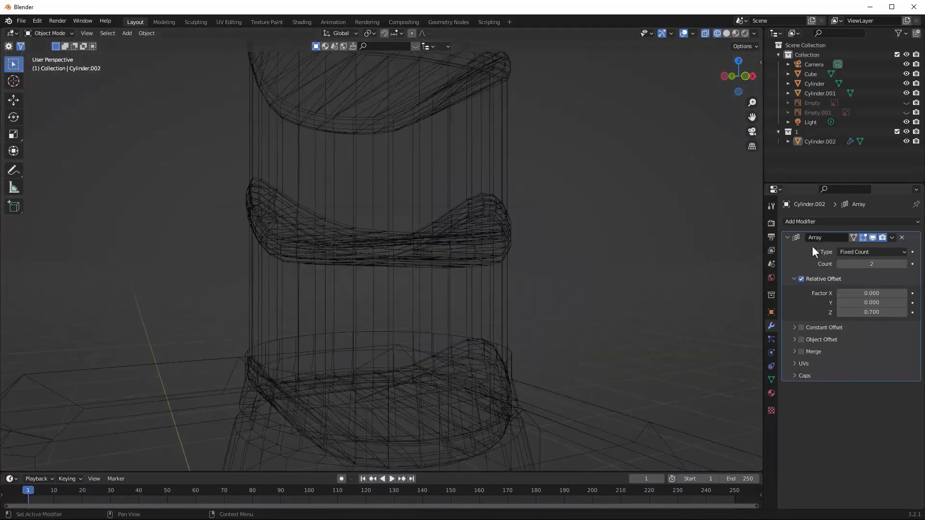
pyautogui.press('z')
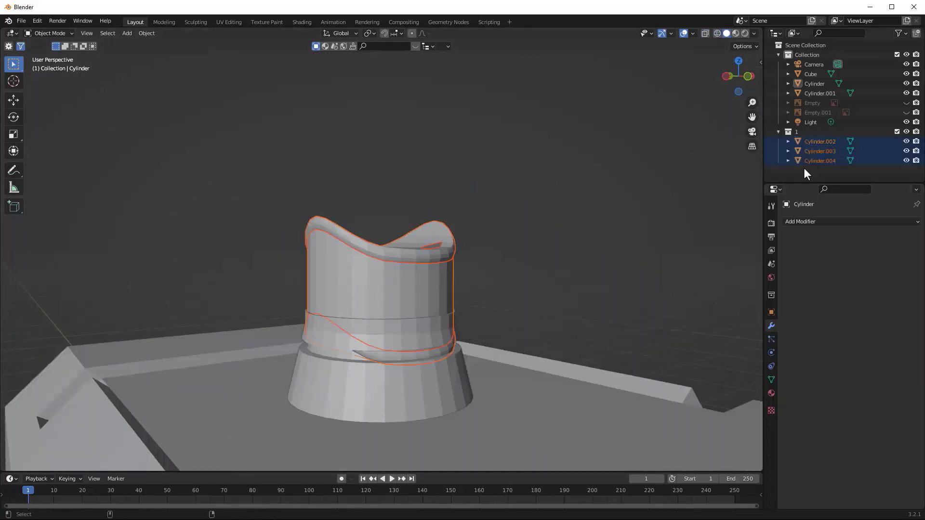
# Step: Hide the lower cord ring and join the grip band with the upper cord ring into one object
pyautogui.click(817, 161)
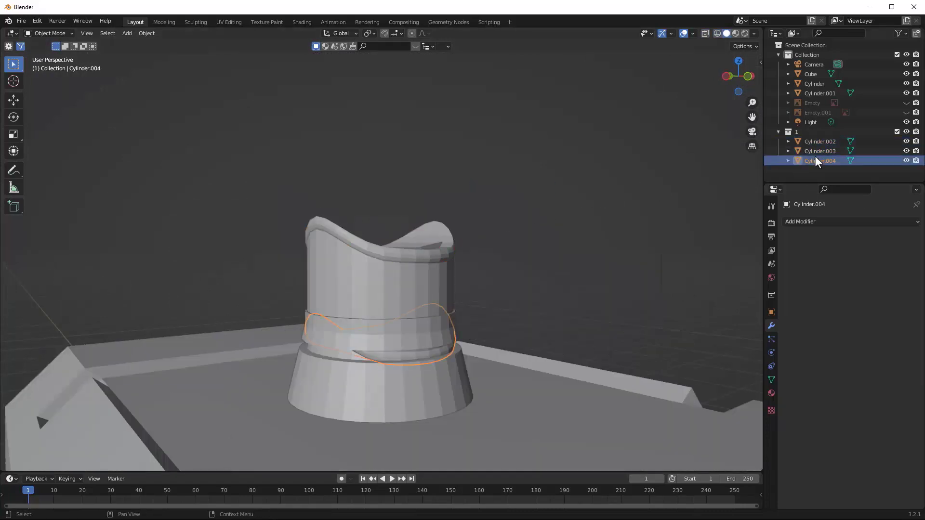
pyautogui.click(906, 151)
pyautogui.click(516, 230)
pyautogui.moveTo(516, 229); pyautogui.dragTo(527, 248, button='middle')
# Step: Lower the joined grip segment along Z so that it sits deeper over the collar
pyautogui.press('g')
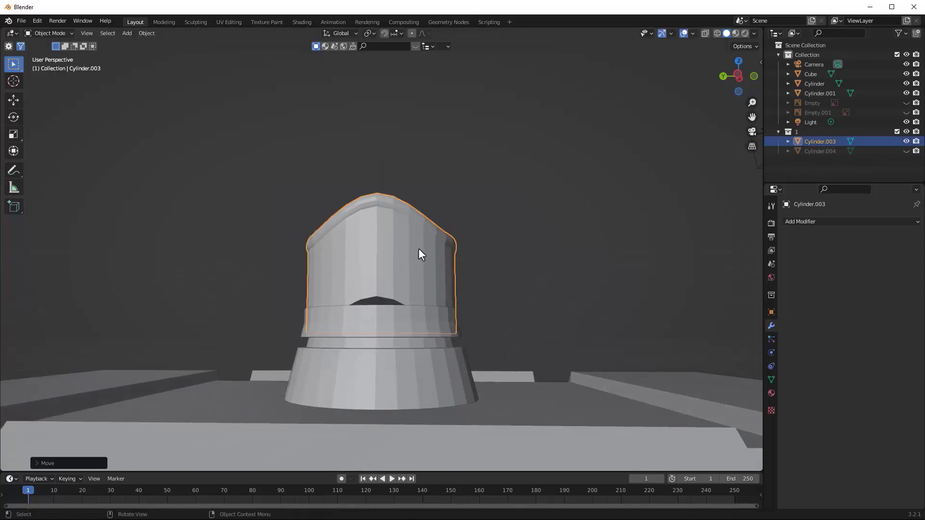
pyautogui.press('z')
pyautogui.click(420, 266)
# Step: Add an Array modifier to the joined grip segment with a relative offset of 0 in X and 0.73 in Z
pyautogui.click(828, 222)
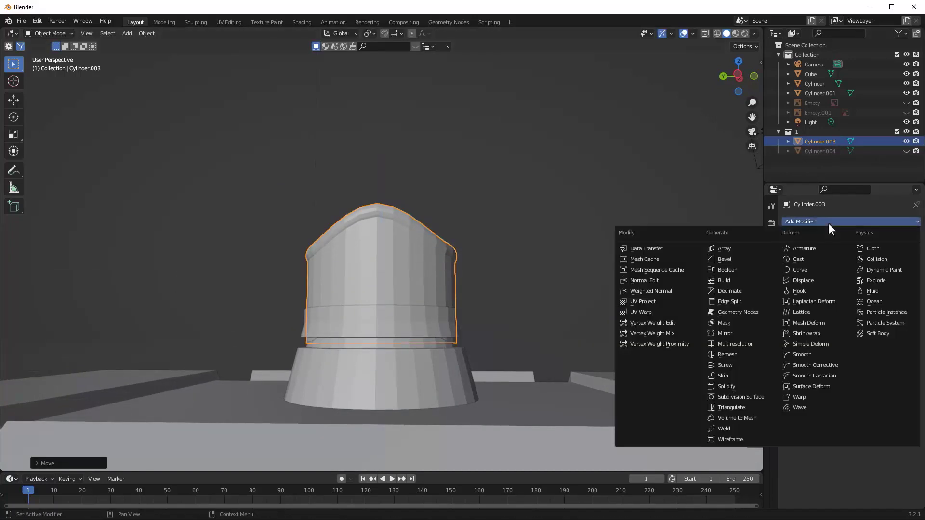
pyautogui.click(724, 249)
pyautogui.write('0')
pyautogui.press('Tab')
pyautogui.press('Tab')
pyautogui.write('1')
pyautogui.press('Return')
pyautogui.press('KP_1')
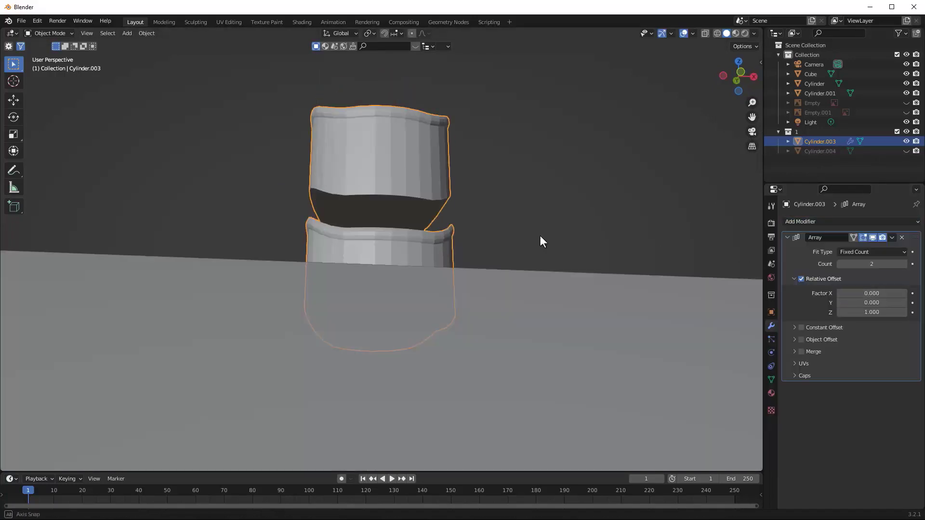
pyautogui.scroll(3, 556, 274)
pyautogui.moveTo(871, 313); pyautogui.dragTo(831, 313)
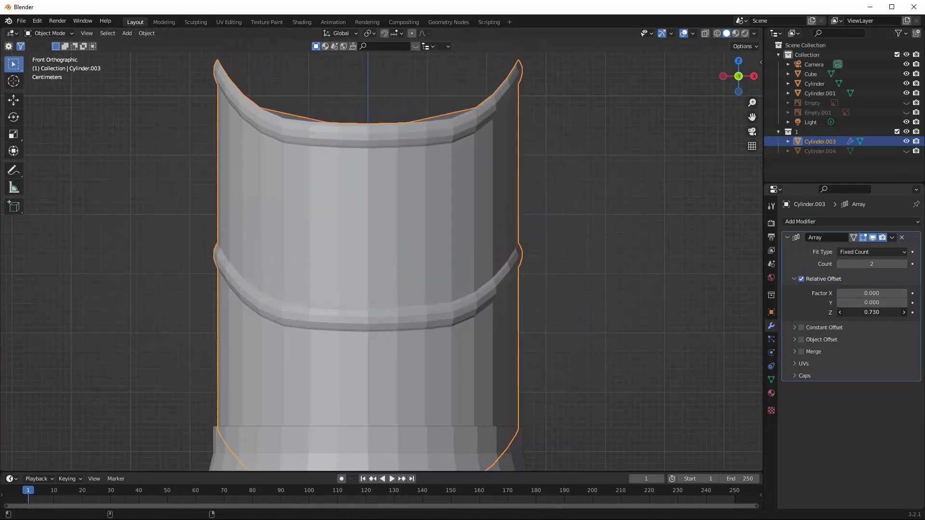
# Step: Set the array count to 12 so that the grip segments reach up to the pommel
pyautogui.scroll(-6, 544, 263)
pyautogui.scroll(3, 545, 238)
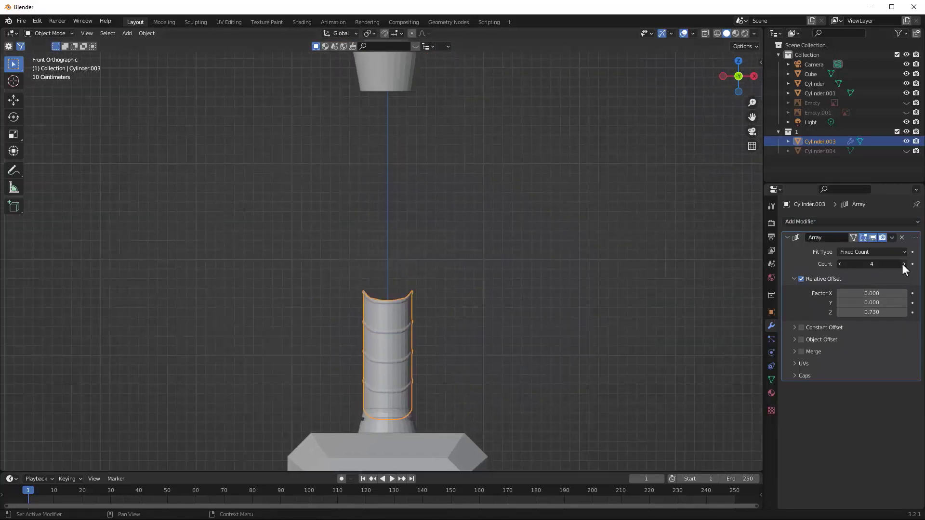
pyautogui.keyDown('ctrl'); pyautogui.scroll(8, 902, 264); pyautogui.keyUp('ctrl')
pyautogui.moveTo(554, 212); pyautogui.dragTo(542, 248, button='middle')
pyautogui.click(486, 236)
pyautogui.scroll(-5, 541, 247)
pyautogui.scroll(3, 377, 267)
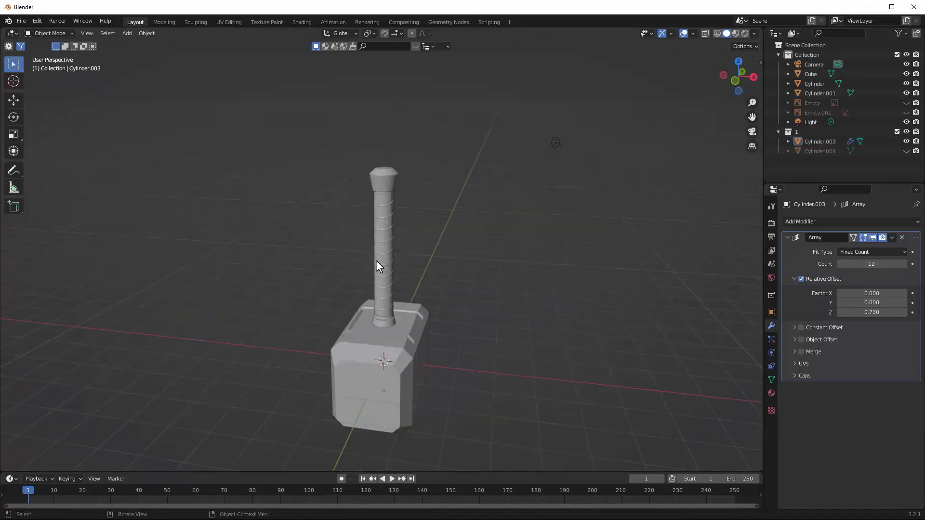
# Step: Add a Multiresolution modifier to the hammer head and display the model in Wireframe shading
pyautogui.press('a')
pyautogui.click(412, 308)
pyautogui.click(836, 221)
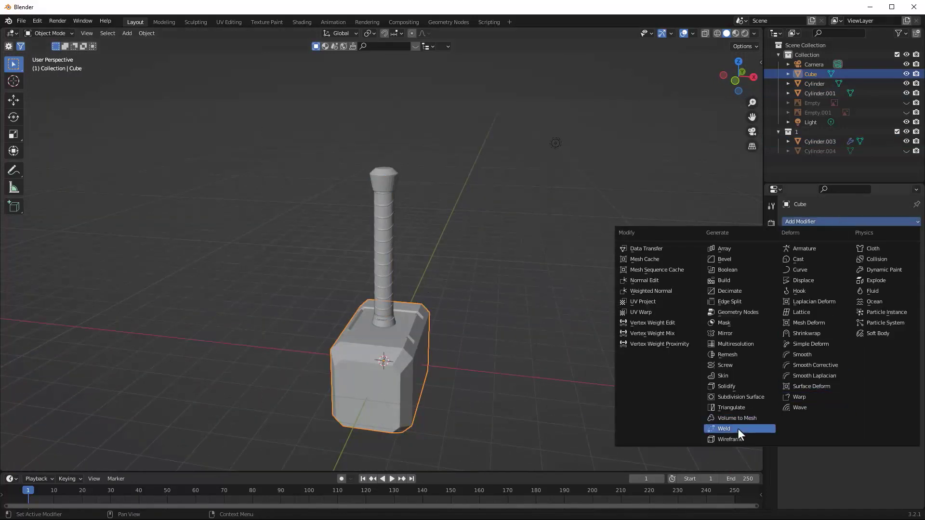
pyautogui.click(736, 343)
pyautogui.press('4')
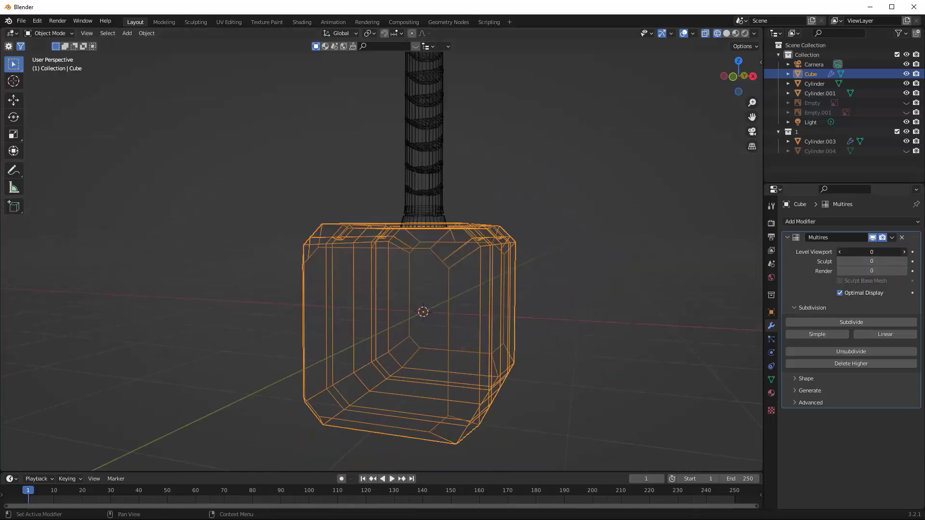
# Step: Try to subdivide the hammer head through the Multiresolution modifier with Linear subdivision and Unsubdivide
pyautogui.click(863, 323)
pyautogui.hotkey('ctrl', 'z')
pyautogui.click(869, 334)
pyautogui.moveTo(665, 268); pyautogui.dragTo(643, 282, button='middle')
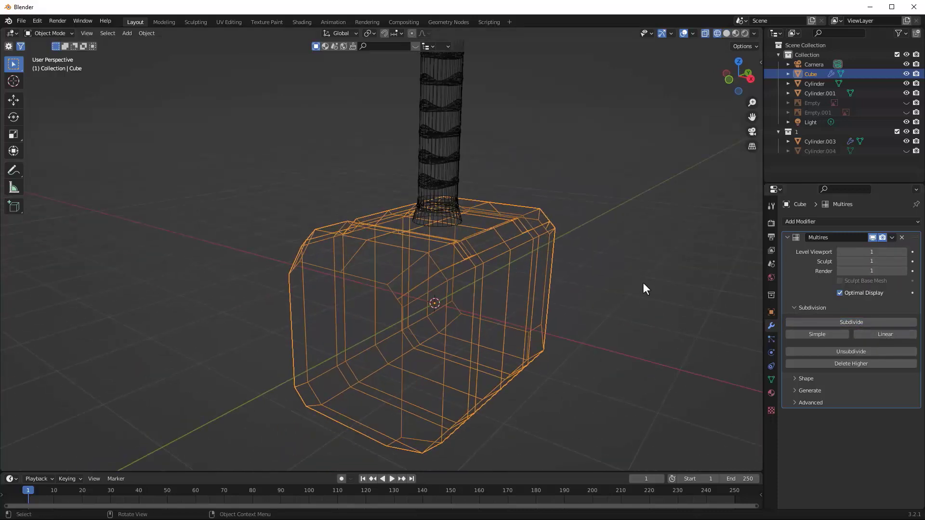
pyautogui.click(889, 335)
pyautogui.click(890, 335)
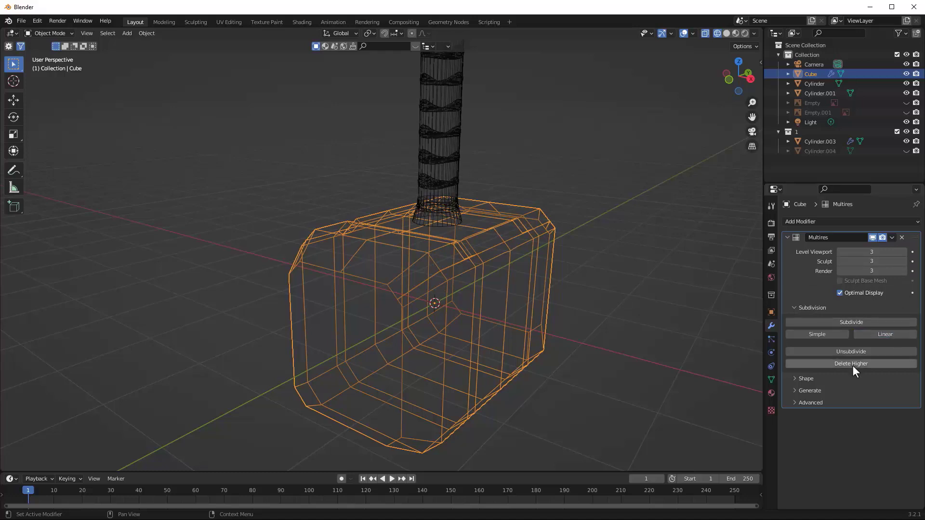
pyautogui.click(860, 352)
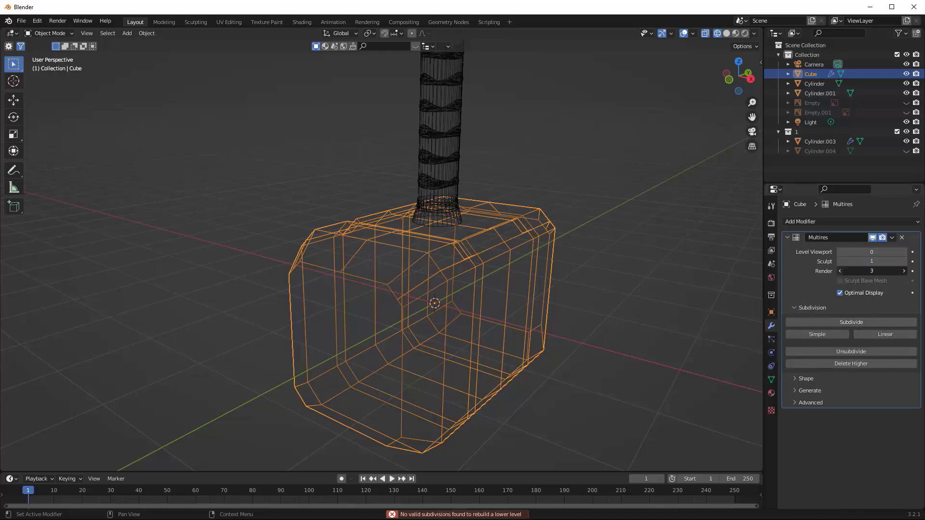
# Step: Remove the head's Multiresolution modifier and open the OBJ export with all the hammer parts selected
pyautogui.click(902, 238)
pyautogui.scroll(-5, 496, 234)
pyautogui.keyDown('shift'); pyautogui.moveTo(497, 234); pyautogui.dragTo(484, 264, button='middle'); pyautogui.keyUp('shift')
pyautogui.moveTo(333, 113); pyautogui.dragTo(409, 361)
pyautogui.moveTo(371, 237); pyautogui.dragTo(430, 232, button='middle')
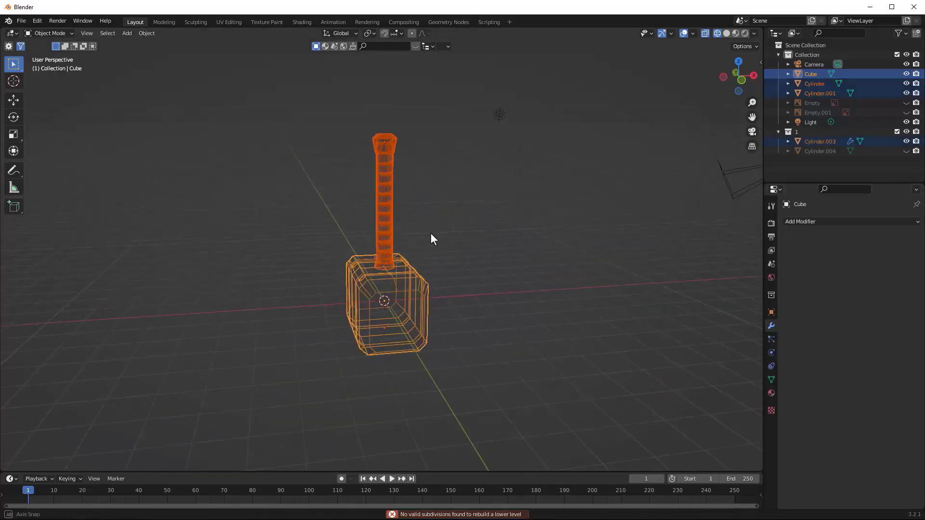
pyautogui.click(21, 21)
pyautogui.moveTo(60, 164)
pyautogui.click(174, 266)
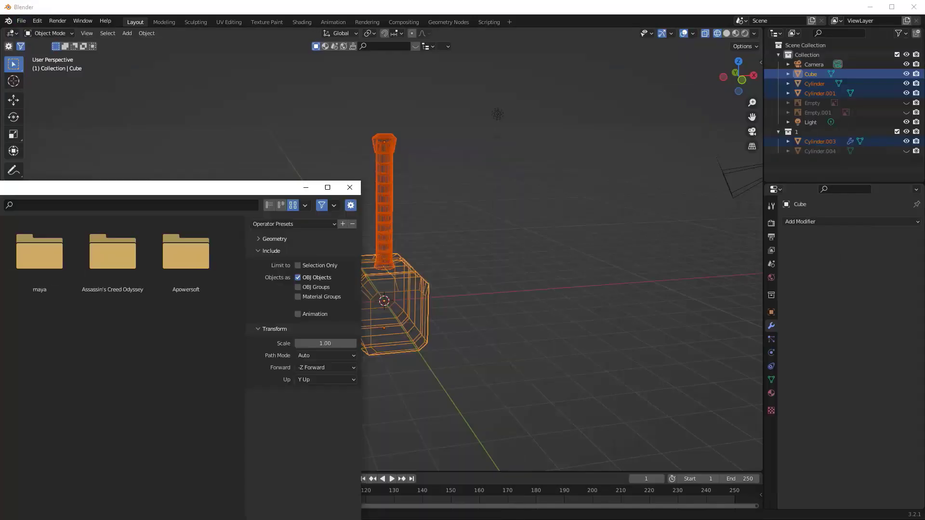
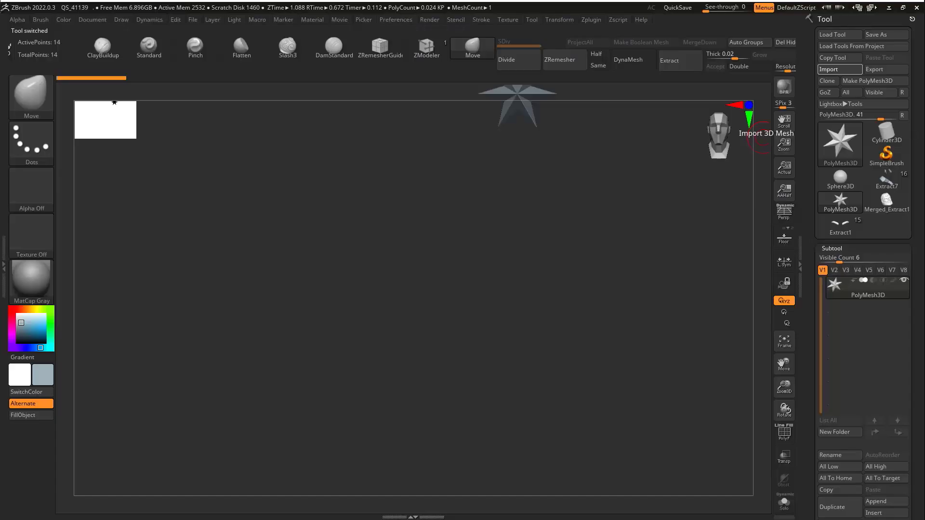
# Step: Switch to ZBrush, import the thor hammer 1 model and lighten its colour to light grey
pyautogui.click(699, 99)
pyautogui.click(19, 331)
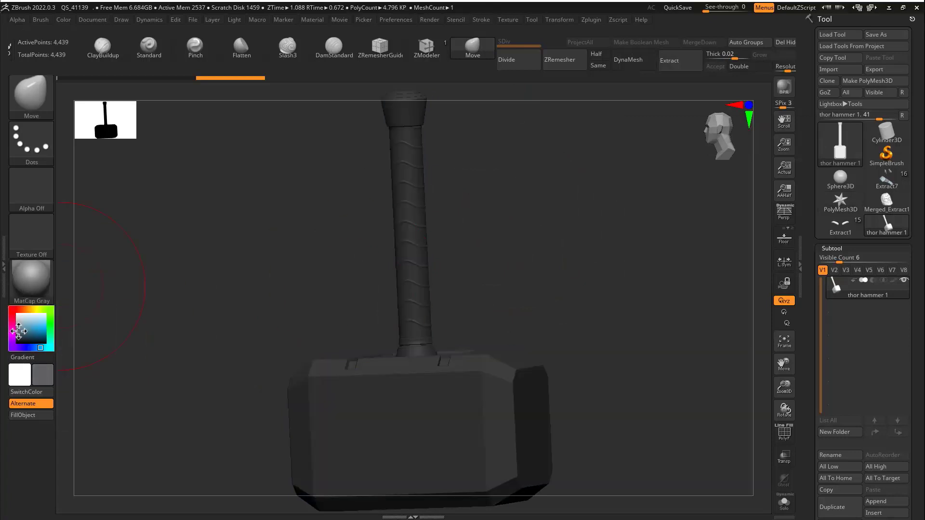
pyautogui.moveTo(18, 331); pyautogui.dragTo(17, 320)
pyautogui.moveTo(531, 242)
pyautogui.mouseDown()
pyautogui.moveTo(611, 242)
pyautogui.moveTo(525, 280)
pyautogui.mouseUp()
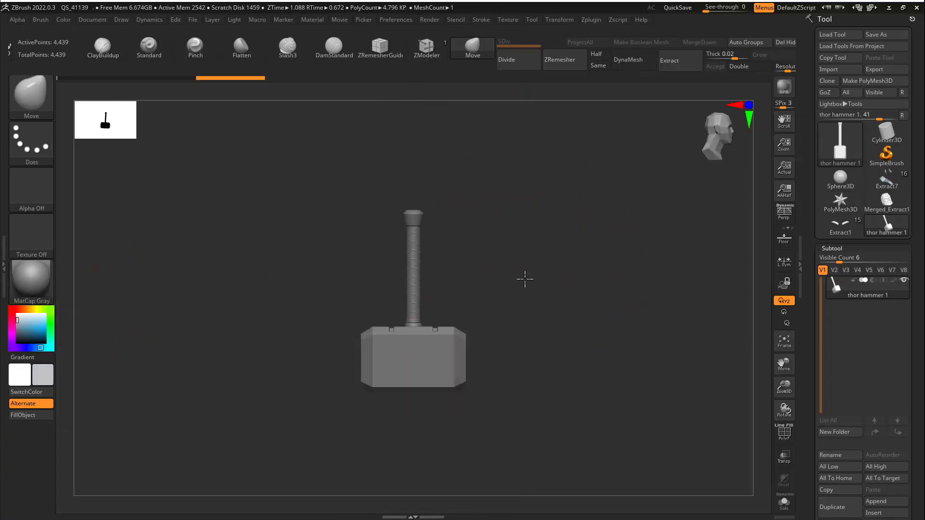
# Step: Turn on the polyframe display and isolate the hammer head by hiding the handle parts
pyautogui.keyDown('ctrl'); pyautogui.moveTo(525, 279); pyautogui.dragTo(469, 353, button='right'); pyautogui.keyUp('ctrl')
pyautogui.hotkey('shift', 'f')
pyautogui.moveTo(495, 335)
pyautogui.mouseDown()
pyautogui.moveTo(632, 356)
pyautogui.moveTo(414, 381)
pyautogui.moveTo(713, 318)
pyautogui.mouseUp()
pyautogui.hotkey('ctrl', 'shift', 'a')
pyautogui.moveTo(628, 283)
pyautogui.keyDown('ctrl'); pyautogui.keyDown('shift'); pyautogui.mouseDown()
pyautogui.moveTo(639, 291)
pyautogui.moveTo(702, 264)
pyautogui.moveTo(643, 293)
pyautogui.mouseUp(); pyautogui.keyUp('shift'); pyautogui.keyUp('ctrl')
pyautogui.moveTo(574, 157); pyautogui.dragTo(580, 184)
pyautogui.keyDown('ctrl'); pyautogui.moveTo(580, 183); pyautogui.dragTo(621, 241, button='right'); pyautogui.keyUp('ctrl')
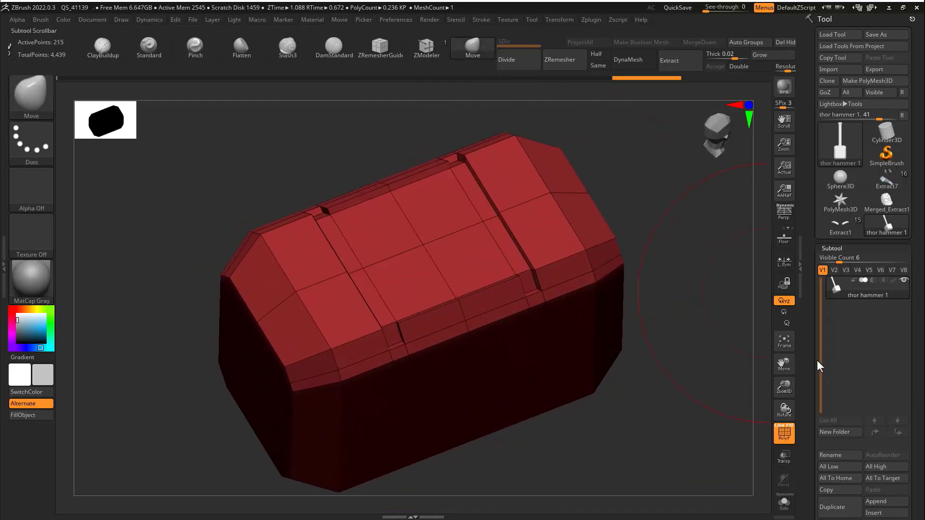
# Step: Raise the weld distance to about 11.96 and try creasing the isolated hammer head
pyautogui.moveTo(817, 366); pyautogui.dragTo(847, 188)
pyautogui.scroll(-5, 849, 186)
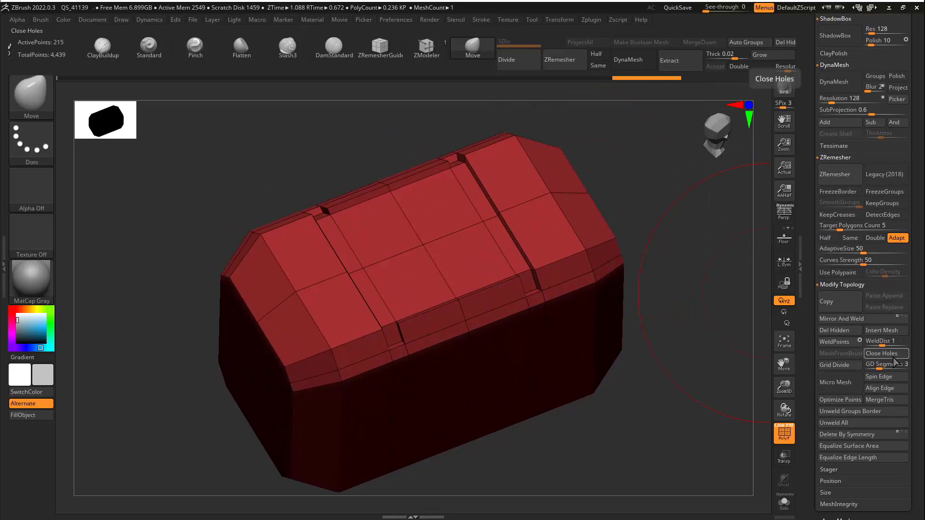
pyautogui.moveTo(409, 327); pyautogui.dragTo(510, 208, button='right')
pyautogui.scroll(6, 817, 161)
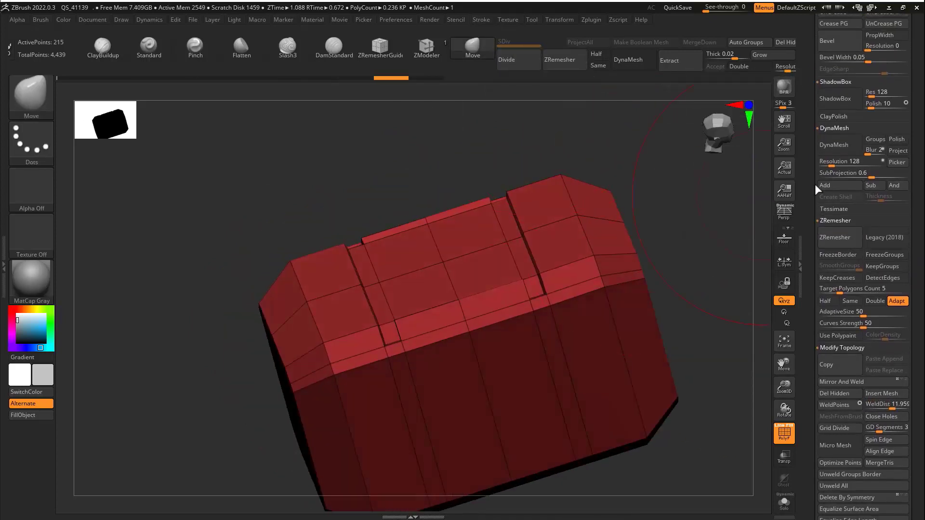
pyautogui.click(835, 120)
pyautogui.moveTo(631, 250); pyautogui.dragTo(683, 202, button='right')
pyautogui.hotkey('ctrl', 'z')
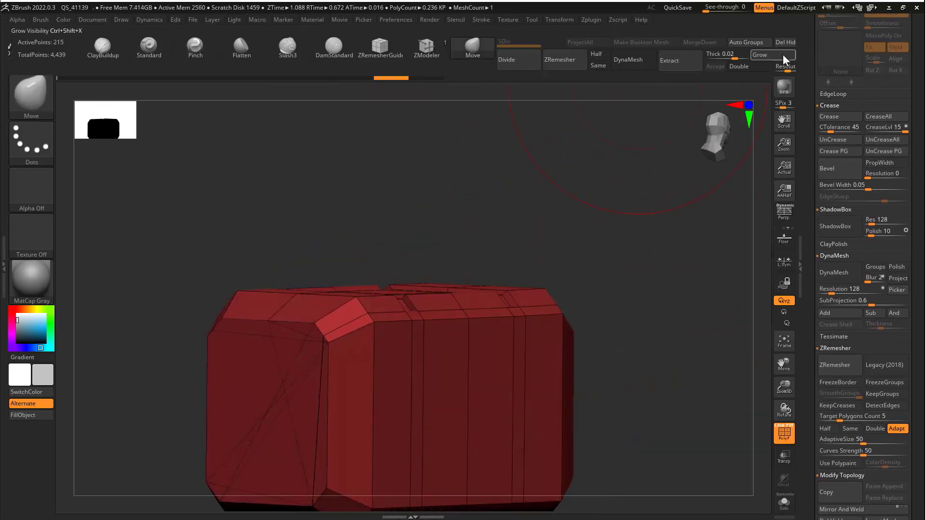
# Step: Split the hidden handle from the hammer head into its own subtool
pyautogui.scroll(12, 828, 202)
pyautogui.scroll(-3, 828, 203)
pyautogui.click(837, 335)
# Step: Try creasing the hammer head with the plain Crease command and dividing it once
pyautogui.moveTo(816, 282); pyautogui.dragTo(826, 94)
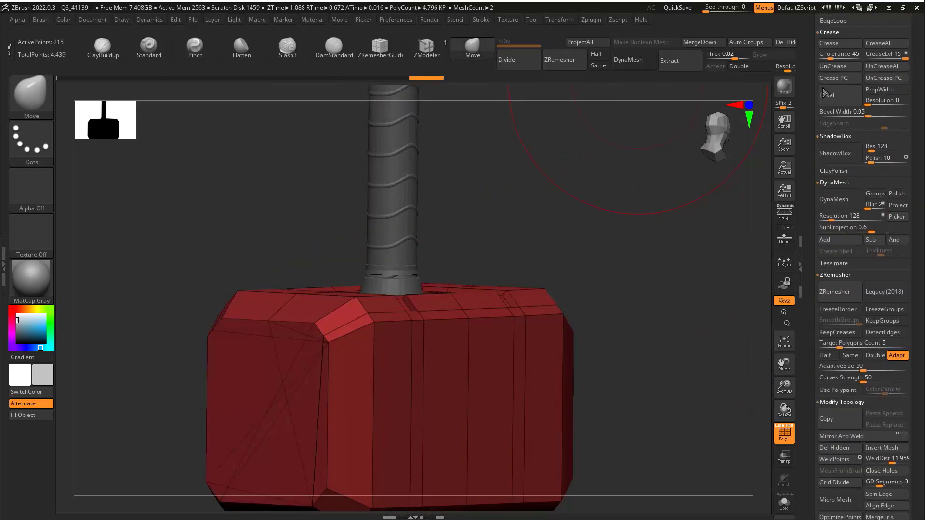
pyautogui.click(835, 44)
pyautogui.moveTo(639, 202)
pyautogui.mouseDown(button='right')
pyautogui.moveTo(596, 239)
pyautogui.moveTo(672, 183)
pyautogui.moveTo(534, 192)
pyautogui.mouseUp(button='right')
pyautogui.click(522, 65)
pyautogui.hotkey('ctrl', 'z')
pyautogui.hotkey('ctrl', 'z')
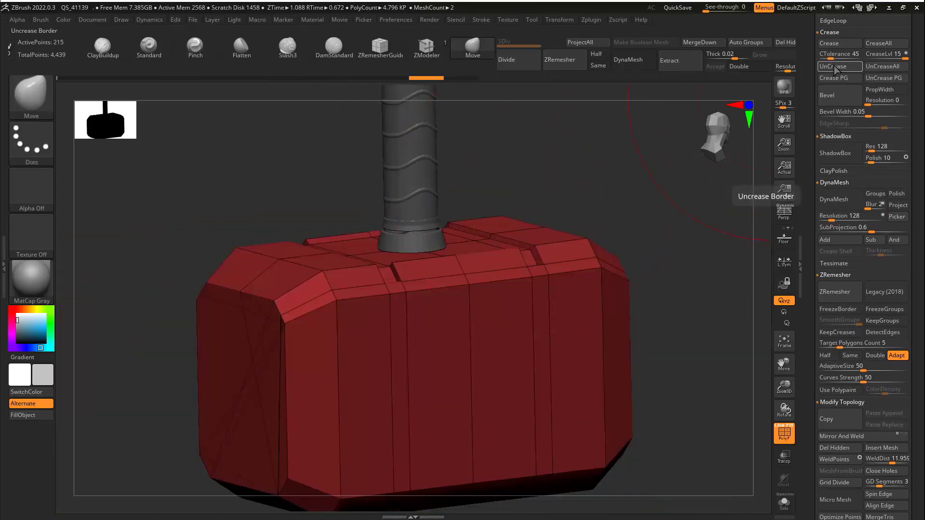
# Step: Crease all edges of the hammer head, divide it three times and turn off the polyframe display
pyautogui.click(880, 47)
pyautogui.click(511, 68)
pyautogui.click(511, 68)
pyautogui.click(511, 68)
pyautogui.hotkey('shift', 'f')
pyautogui.moveTo(590, 155); pyautogui.dragTo(624, 178, button='right')
# Step: Make the handle the active subtool, isolate the pommel and close the hole in its end cap
pyautogui.keyDown('alt'); pyautogui.click(425, 140); pyautogui.keyUp('alt')
pyautogui.moveTo(515, 89)
pyautogui.keyDown('alt'); pyautogui.mouseDown(button='right')
pyautogui.moveTo(523, 165)
pyautogui.moveTo(506, 285)
pyautogui.moveTo(543, 316)
pyautogui.mouseUp(button='right'); pyautogui.keyUp('alt')
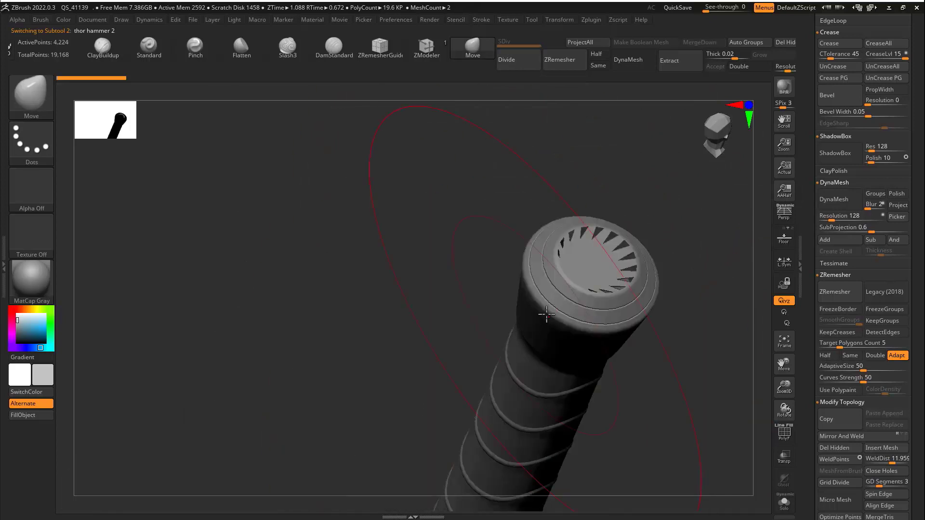
pyautogui.moveTo(637, 250)
pyautogui.keyDown('ctrl'); pyautogui.keyDown('shift'); pyautogui.mouseDown()
pyautogui.moveTo(636, 277)
pyautogui.moveTo(646, 270)
pyautogui.mouseUp(); pyautogui.keyUp('shift'); pyautogui.keyUp('ctrl')
pyautogui.press('f')
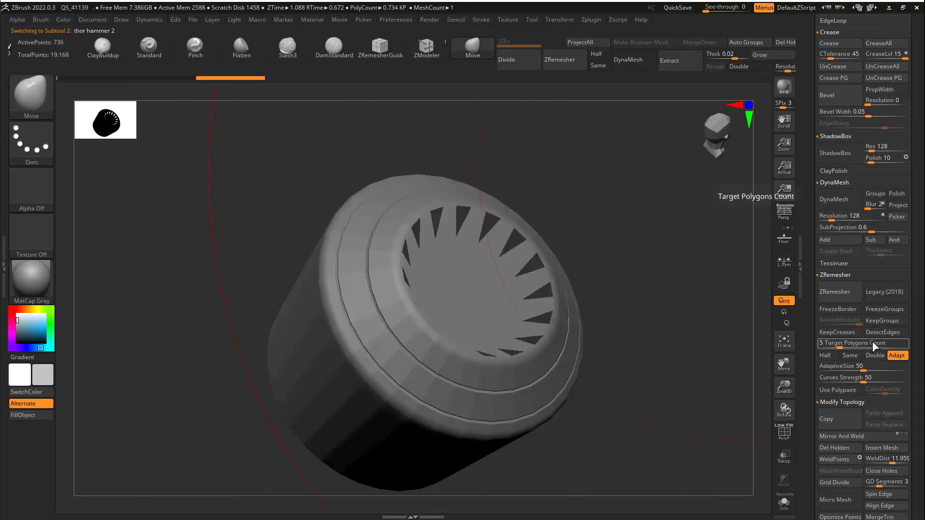
pyautogui.moveTo(444, 74); pyautogui.dragTo(361, 75)
pyautogui.click(740, 55)
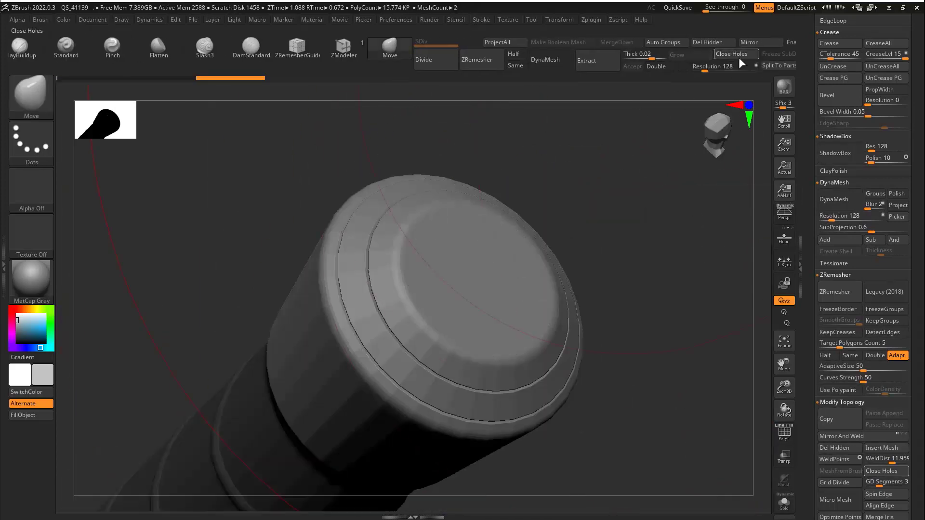
# Step: Show the polyframe on the handle and assign polygroups to its separate parts with Auto Groups
pyautogui.moveTo(587, 207); pyautogui.dragTo(652, 225, button='right')
pyautogui.press('f')
pyautogui.moveTo(645, 269); pyautogui.dragTo(491, 247, button='right')
pyautogui.keyDown('alt'); pyautogui.click(491, 246); pyautogui.keyUp('alt')
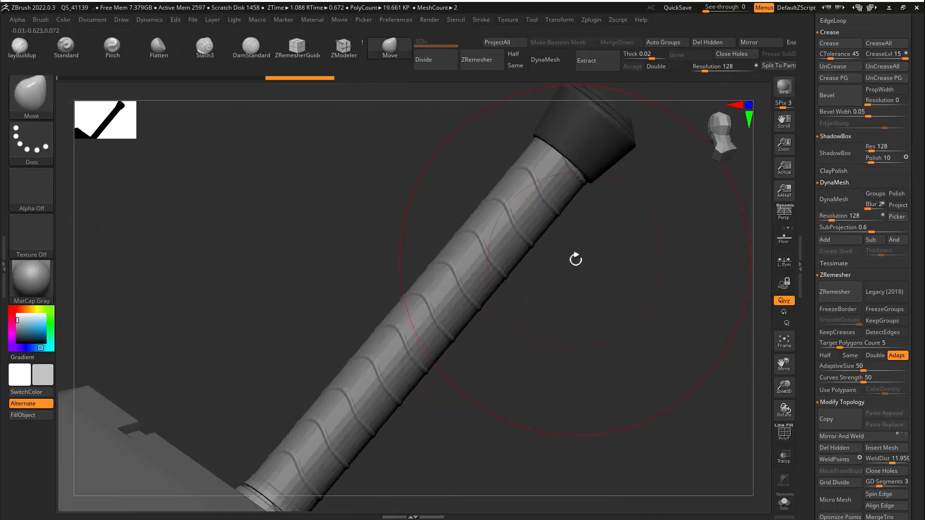
pyautogui.moveTo(576, 259)
pyautogui.keyDown('ctrl'); pyautogui.mouseDown(button='right')
pyautogui.moveTo(599, 299)
pyautogui.moveTo(539, 217)
pyautogui.mouseUp(button='right'); pyautogui.keyUp('ctrl')
pyautogui.keyDown('ctrl'); pyautogui.keyDown('shift'); pyautogui.moveTo(520, 223); pyautogui.dragTo(451, 219); pyautogui.keyUp('shift'); pyautogui.keyUp('ctrl')
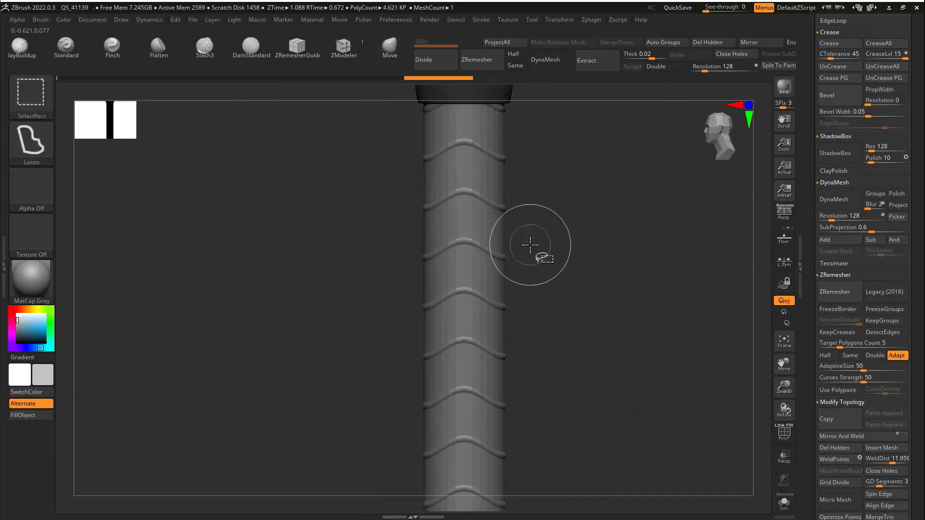
pyautogui.hotkey('shift', 'f')
pyautogui.moveTo(521, 228); pyautogui.dragTo(586, 145, button='right')
pyautogui.click(664, 44)
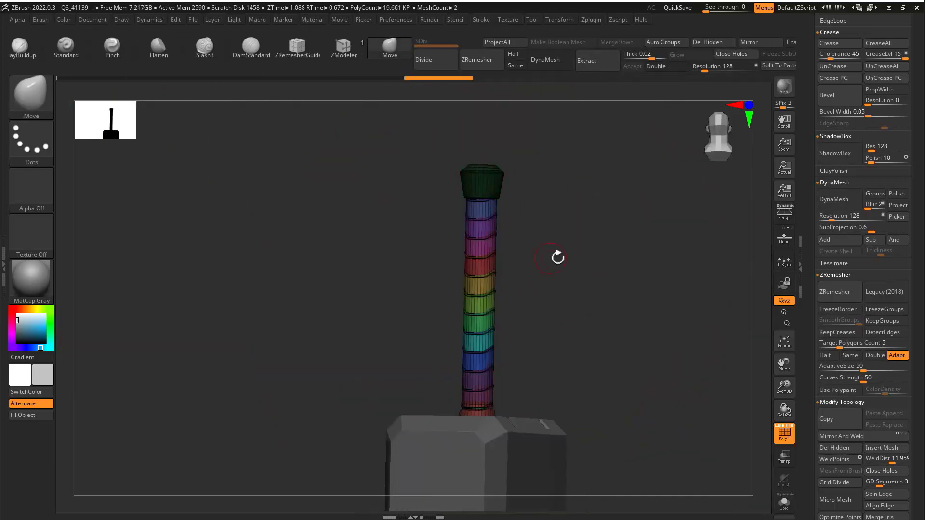
# Step: Try hiding the pommel and upper grip polygroups one by one, then restore the handle's visibility
pyautogui.moveTo(554, 258); pyautogui.dragTo(509, 261, button='right')
pyautogui.keyDown('ctrl'); pyautogui.moveTo(510, 261); pyautogui.dragTo(509, 289, button='right'); pyautogui.keyUp('ctrl')
pyautogui.keyDown('ctrl'); pyautogui.keyDown('shift'); pyautogui.click(495, 150); pyautogui.keyUp('shift'); pyautogui.keyUp('ctrl')
pyautogui.keyDown('ctrl'); pyautogui.keyDown('shift'); pyautogui.click(490, 159); pyautogui.keyUp('shift'); pyautogui.keyUp('ctrl')
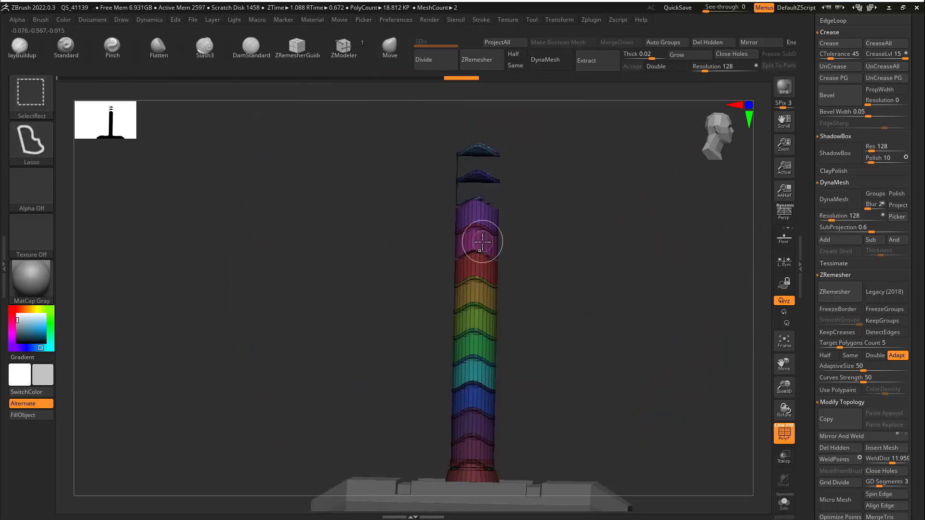
pyautogui.moveTo(531, 236)
pyautogui.keyDown('ctrl'); pyautogui.mouseDown(button='right')
pyautogui.moveTo(589, 297)
pyautogui.moveTo(630, 265)
pyautogui.moveTo(539, 279)
pyautogui.moveTo(531, 252)
pyautogui.moveTo(494, 279)
pyautogui.moveTo(513, 281)
pyautogui.mouseUp(button='right'); pyautogui.keyUp('ctrl')
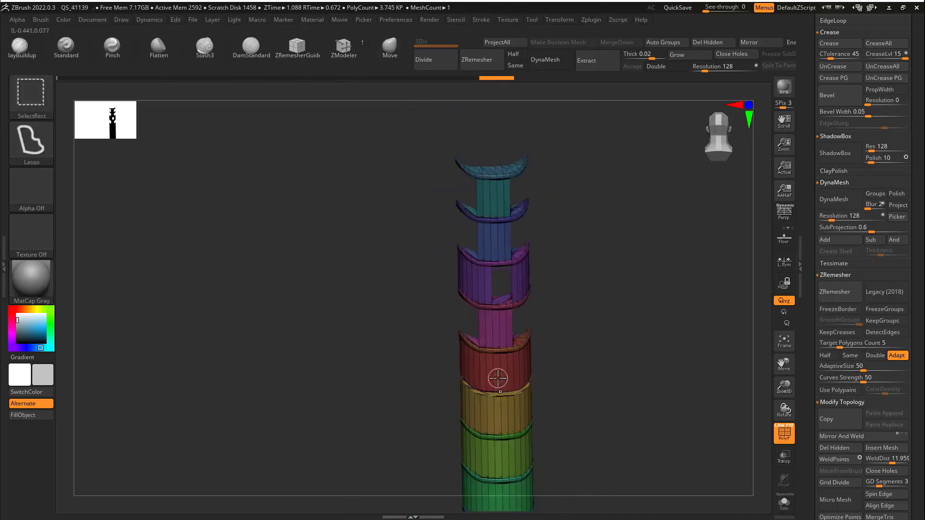
pyautogui.moveTo(531, 364)
pyautogui.mouseDown(button='right')
pyautogui.moveTo(650, 306)
pyautogui.moveTo(627, 267)
pyautogui.mouseUp(button='right')
pyautogui.hotkey('ctrl', 'shift', 'z')
pyautogui.hotkey('ctrl', 'shift', 'z')
# Step: Close the holes in the collar at the handle's base and show the whole handle
pyautogui.keyDown('ctrl'); pyautogui.moveTo(614, 312); pyautogui.dragTo(633, 335, button='right'); pyautogui.keyUp('ctrl')
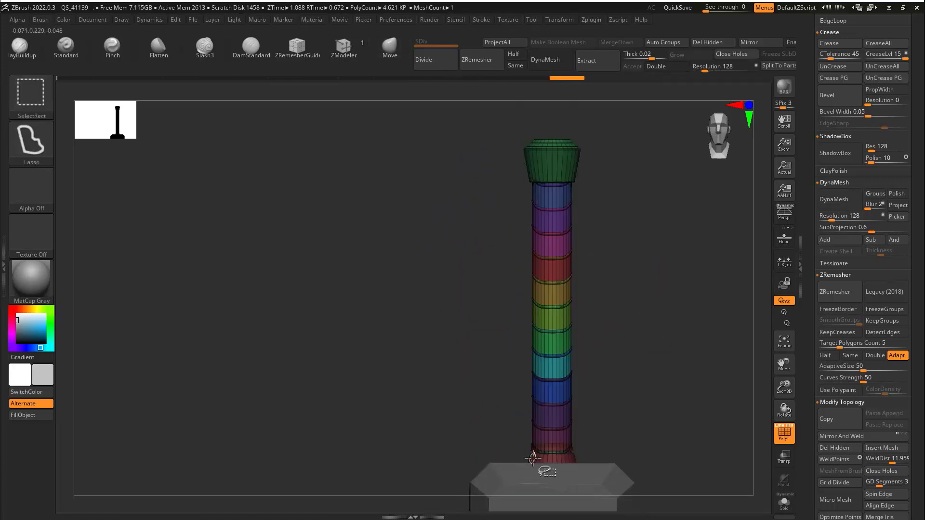
pyautogui.keyDown('ctrl'); pyautogui.keyDown('shift'); pyautogui.moveTo(635, 339); pyautogui.dragTo(644, 348); pyautogui.keyUp('shift'); pyautogui.keyUp('ctrl')
pyautogui.moveTo(644, 357); pyautogui.dragTo(662, 446, button='right')
pyautogui.click(736, 54)
pyautogui.keyDown('ctrl'); pyautogui.keyDown('shift'); pyautogui.click(646, 301); pyautogui.keyUp('shift'); pyautogui.keyUp('ctrl')
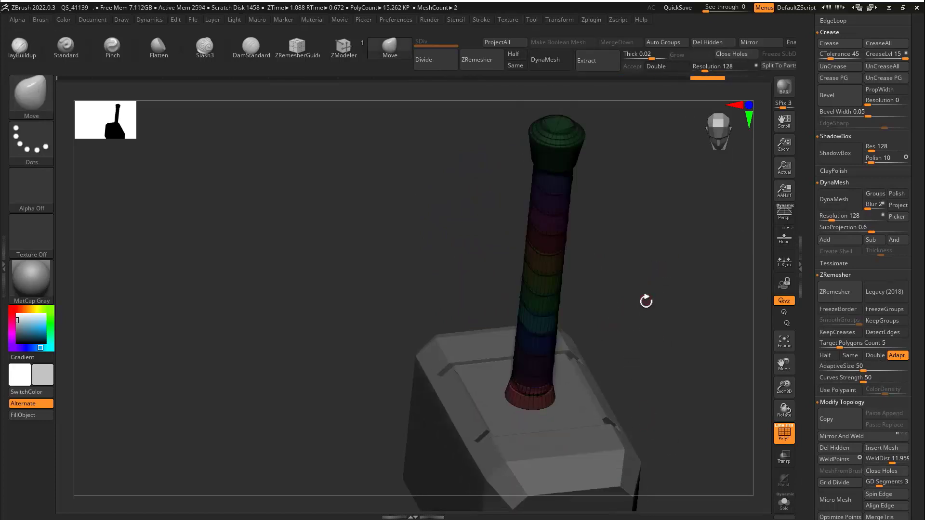
# Step: Split the handle into separate subtools for the cords, collar, pommel and grip sections
pyautogui.keyDown('ctrl'); pyautogui.moveTo(647, 302); pyautogui.dragTo(662, 270, button='right'); pyautogui.keyUp('ctrl')
pyautogui.scroll(12, 824, 254)
pyautogui.click(852, 403)
# Step: Solo the collar subtool, assign it a single polygroup and frame the pommel subtool
pyautogui.click(838, 155)
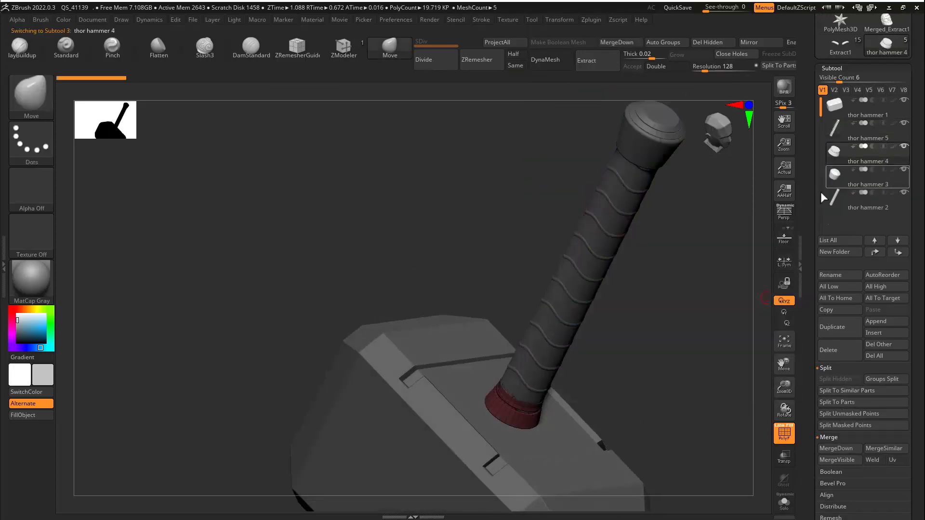
pyautogui.click(785, 503)
pyautogui.keyDown('ctrl'); pyautogui.moveTo(573, 280); pyautogui.dragTo(673, 337, button='right'); pyautogui.keyUp('ctrl')
pyautogui.hotkey('ctrl', 'w')
pyautogui.click(833, 181)
pyautogui.press('f')
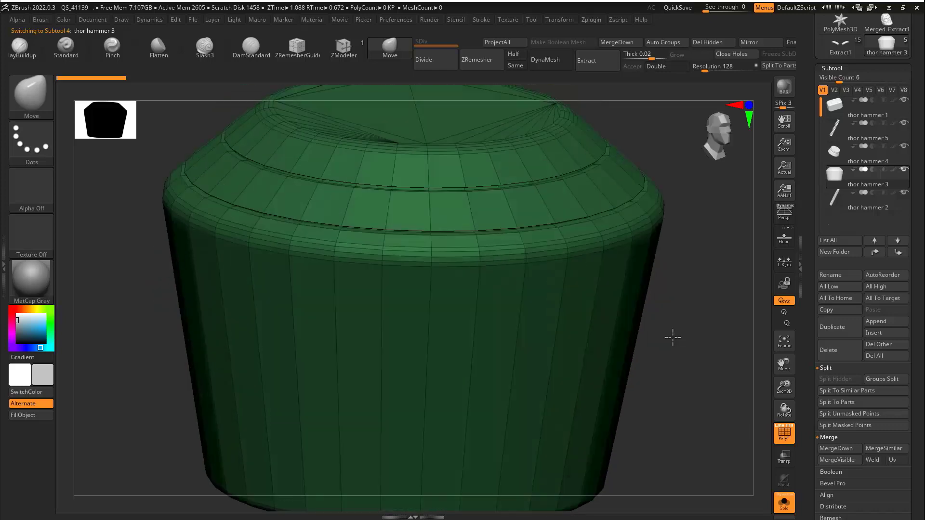
# Step: Select the grip sections subtool and close the holes at the ends of its segments
pyautogui.click(834, 201)
pyautogui.press('f')
pyautogui.moveTo(624, 283); pyautogui.dragTo(603, 298, button='right')
pyautogui.moveTo(603, 299); pyautogui.dragTo(780, 355, button='right')
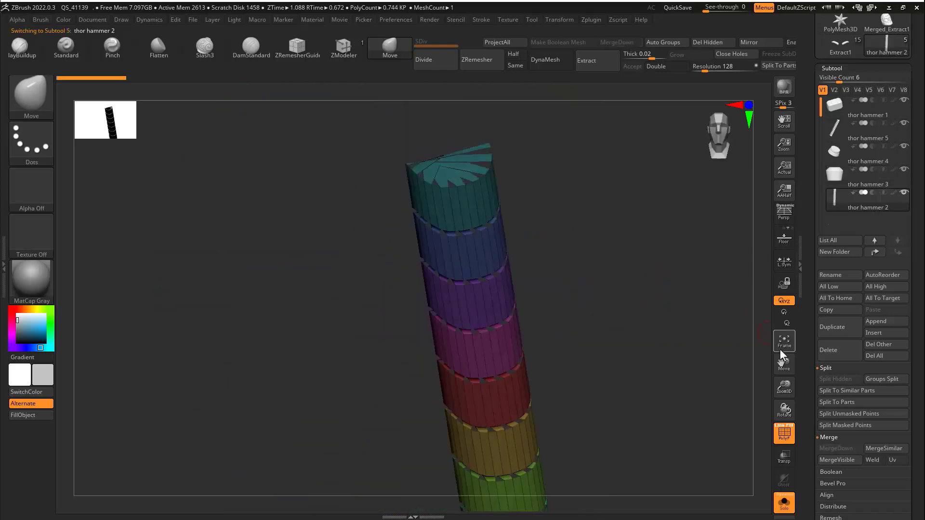
pyautogui.click(744, 57)
pyautogui.moveTo(675, 159); pyautogui.dragTo(386, 313, button='right')
# Step: Check the cord and head subtools, then leave Solo mode with the polyframe display off
pyautogui.click(831, 132)
pyautogui.keyDown('ctrl'); pyautogui.moveTo(385, 313); pyautogui.dragTo(545, 231, button='right'); pyautogui.keyUp('ctrl')
pyautogui.click(830, 107)
pyautogui.hotkey('shift', 'f')
pyautogui.click(787, 499)
pyautogui.moveTo(660, 356); pyautogui.dragTo(574, 310, button='right')
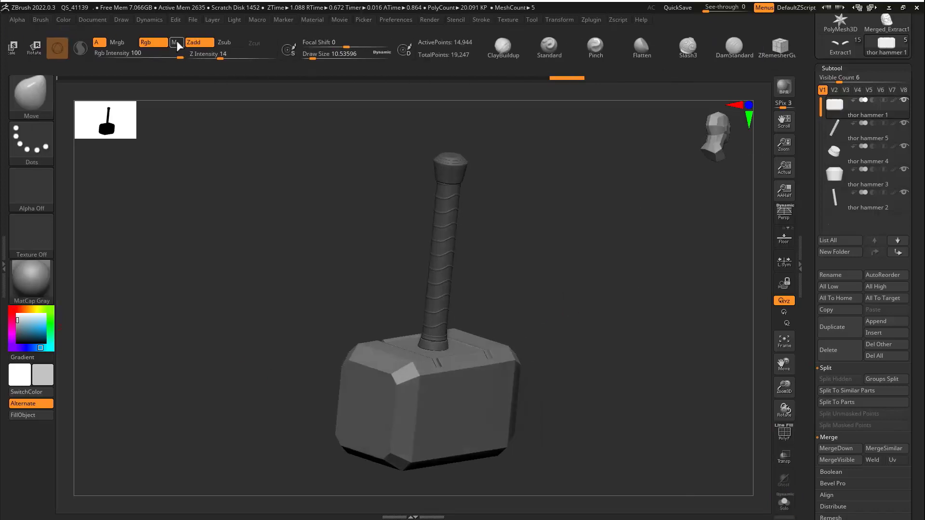
# Step: Switch to material-only mode and fill the hammer head with the MatCap Metal01 material
pyautogui.click(32, 282)
pyautogui.click(230, 296)
pyautogui.click(38, 419)
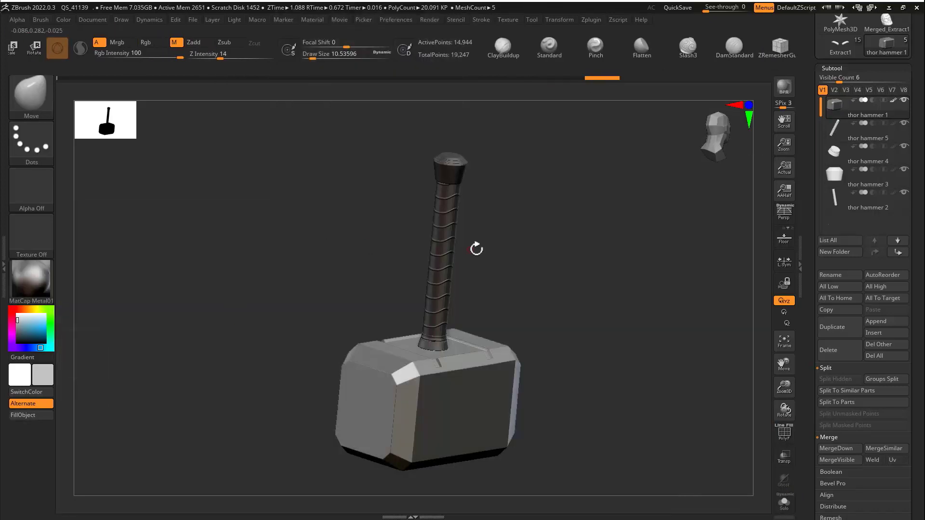
# Step: Select the cord subtool on the handle and fill it with the Gold material
pyautogui.keyDown('ctrl'); pyautogui.moveTo(476, 247); pyautogui.dragTo(467, 243, button='right'); pyautogui.keyUp('ctrl')
pyautogui.keyDown('alt'); pyautogui.click(467, 243); pyautogui.keyUp('alt')
pyautogui.click(30, 290)
pyautogui.click(459, 273)
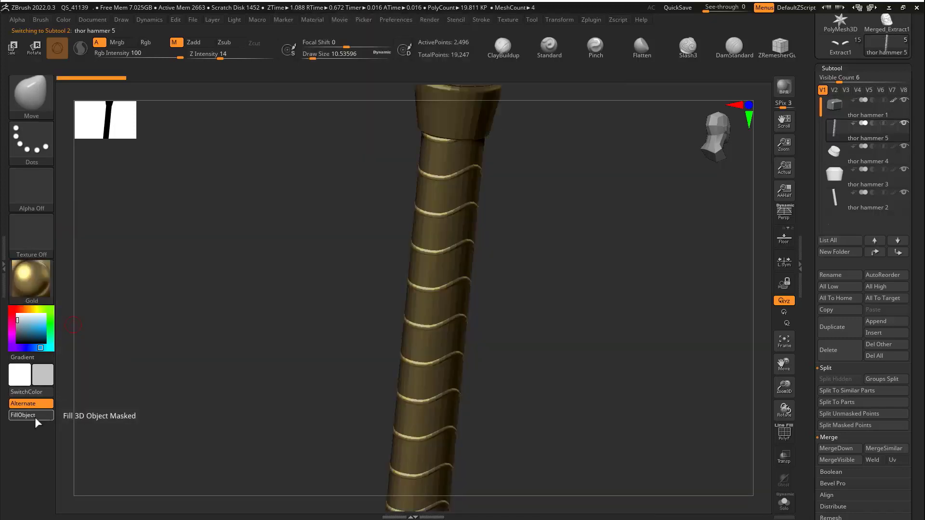
pyautogui.click(35, 418)
# Step: Select the grip sections subtool, choose a dark reddish brown and fill it with the MatCap RedClay material
pyautogui.click(838, 199)
pyautogui.click(22, 310)
pyautogui.click(38, 330)
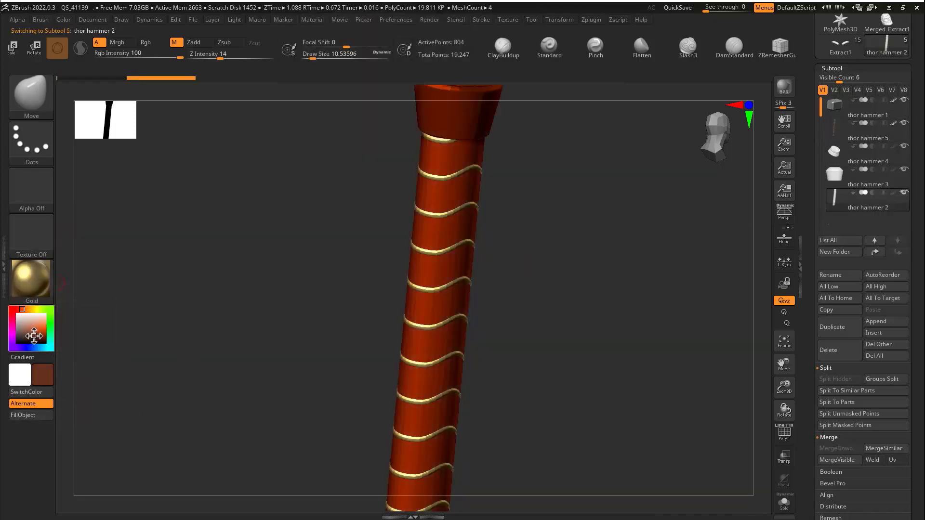
pyautogui.click(34, 335)
pyautogui.click(41, 288)
pyautogui.click(459, 293)
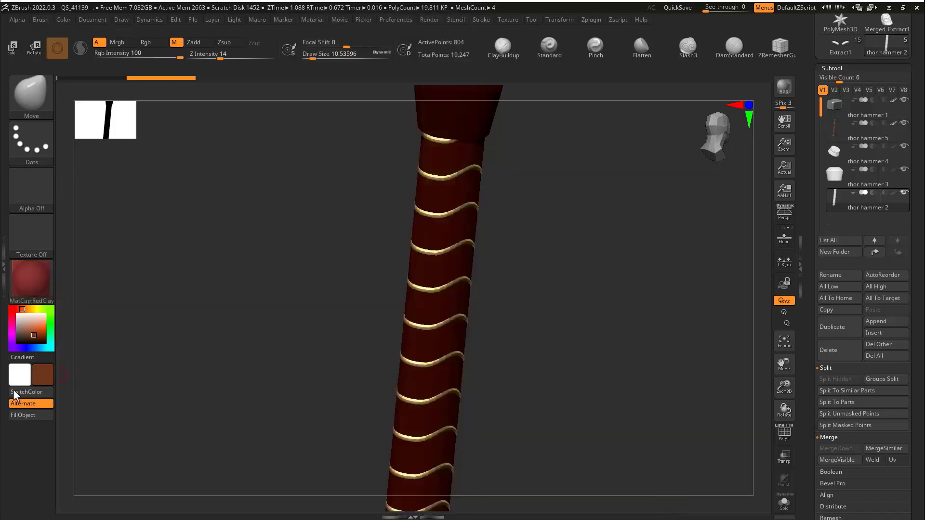
pyautogui.click(29, 416)
# Step: Try dividing the grip sections subtool once
pyautogui.scroll(-5, 513, 61)
pyautogui.click(516, 67)
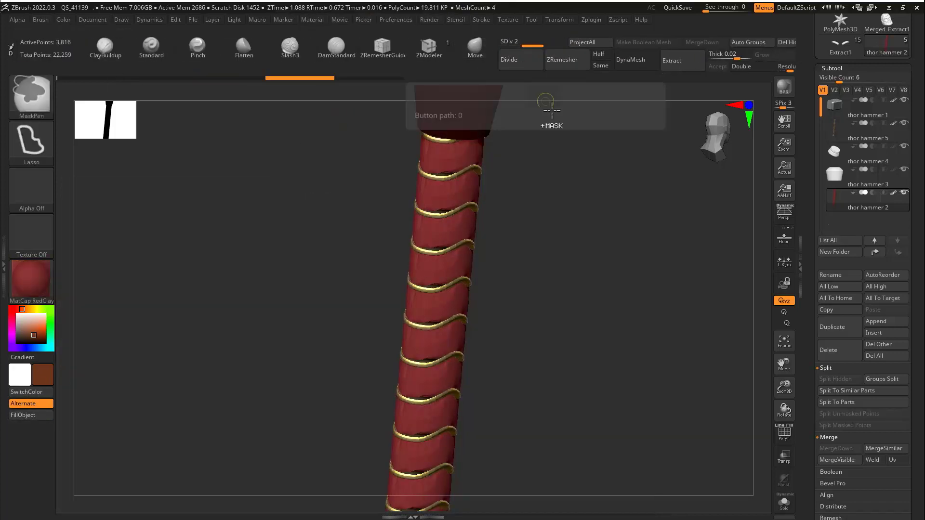
pyautogui.hotkey('ctrl', 'z')
pyautogui.hotkey('ctrl', 'z')
pyautogui.hotkey('ctrl', 'shift', 'z')
# Step: Crease the grip sections subtool and divide it into a higher subdivision level
pyautogui.moveTo(812, 391); pyautogui.dragTo(812, 224)
pyautogui.click(37, 284)
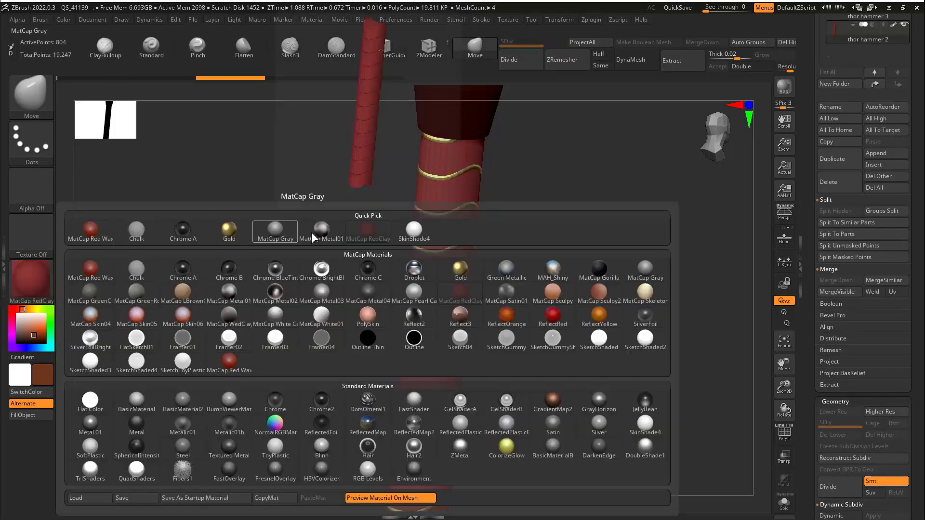
pyautogui.moveTo(815, 434); pyautogui.dragTo(816, 211)
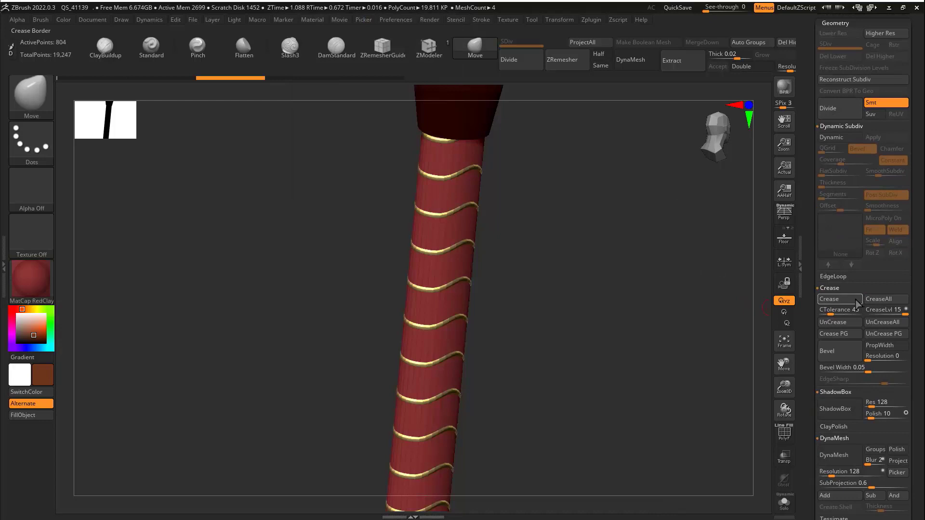
pyautogui.click(526, 67)
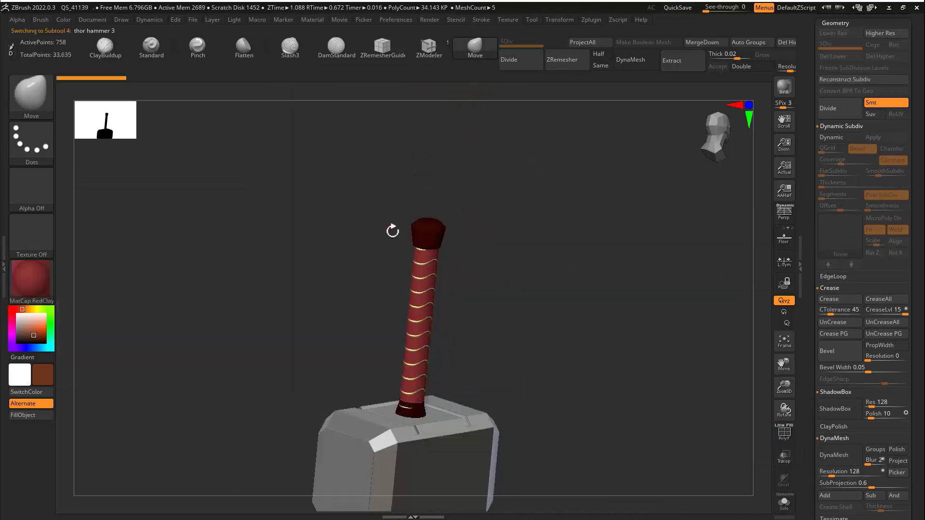
# Step: Fill the collar subtool at the handle's base with MatCap Metal01 and the pommel subtool with MatCap Gray
pyautogui.press('n')
pyautogui.click(366, 267)
pyautogui.click(40, 295)
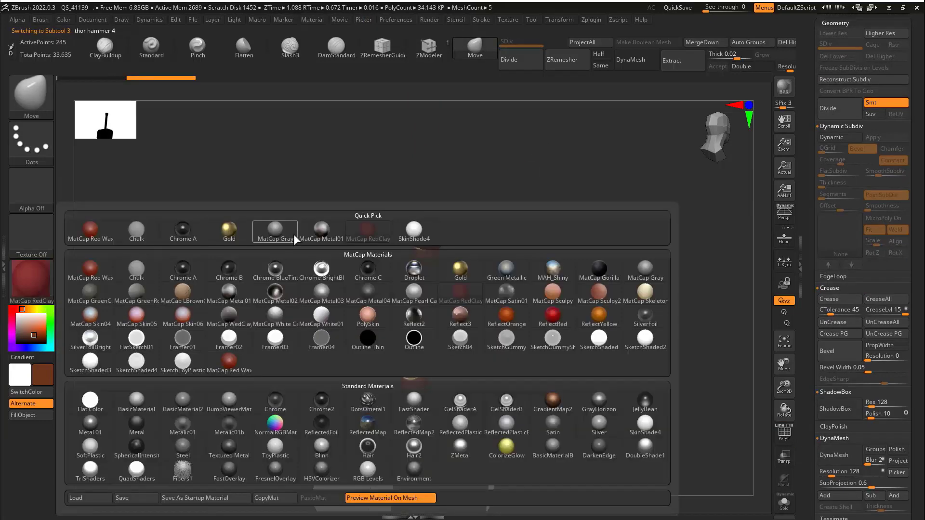
pyautogui.click(318, 234)
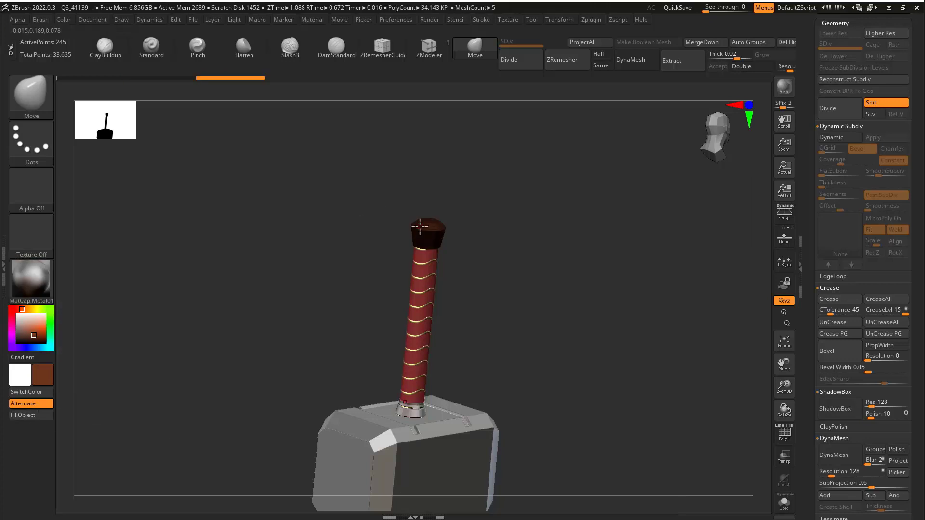
pyautogui.moveTo(417, 299); pyautogui.dragTo(332, 297, button='right')
pyautogui.click(33, 282)
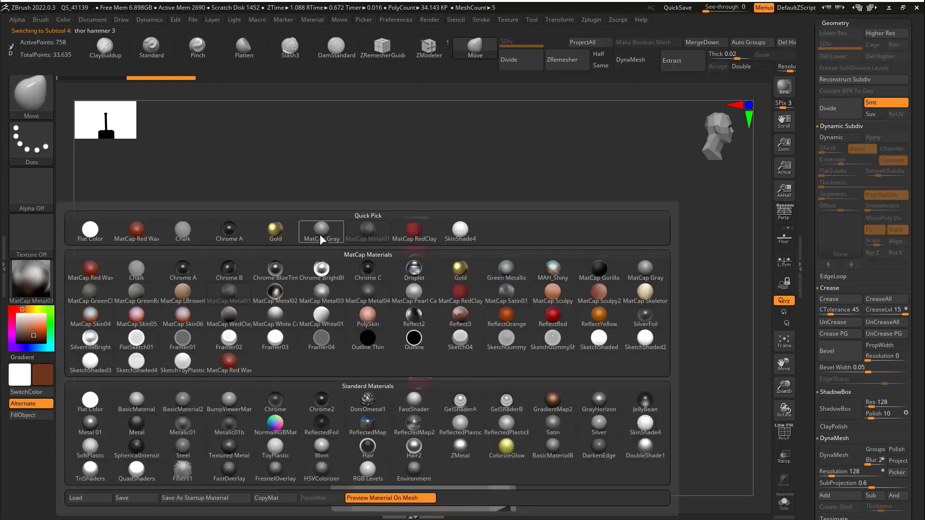
pyautogui.click(320, 236)
# Step: Merge all visible hammer parts into one tool and switch to the character tool Extract7
pyautogui.keyDown('ctrl'); pyautogui.moveTo(465, 357); pyautogui.dragTo(499, 330, button='right'); pyautogui.keyUp('ctrl')
pyautogui.moveTo(813, 104); pyautogui.dragTo(813, 250)
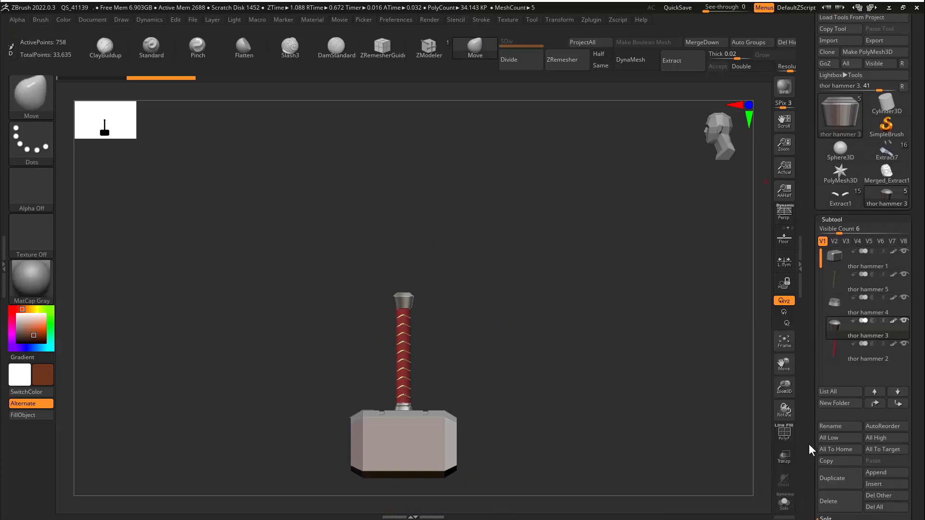
pyautogui.moveTo(812, 450); pyautogui.dragTo(813, 401)
pyautogui.moveTo(813, 170); pyautogui.dragTo(813, 334)
pyautogui.click(888, 181)
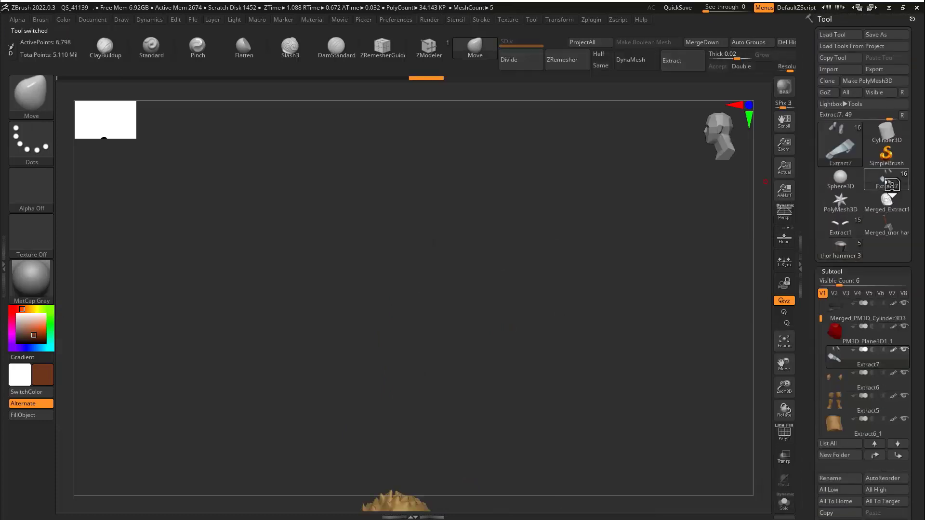
# Step: Insert the merged hammer into the character's subtool list directly below Extract7
pyautogui.press('f')
pyautogui.press('f')
pyautogui.moveTo(573, 283); pyautogui.dragTo(484, 333, button='right')
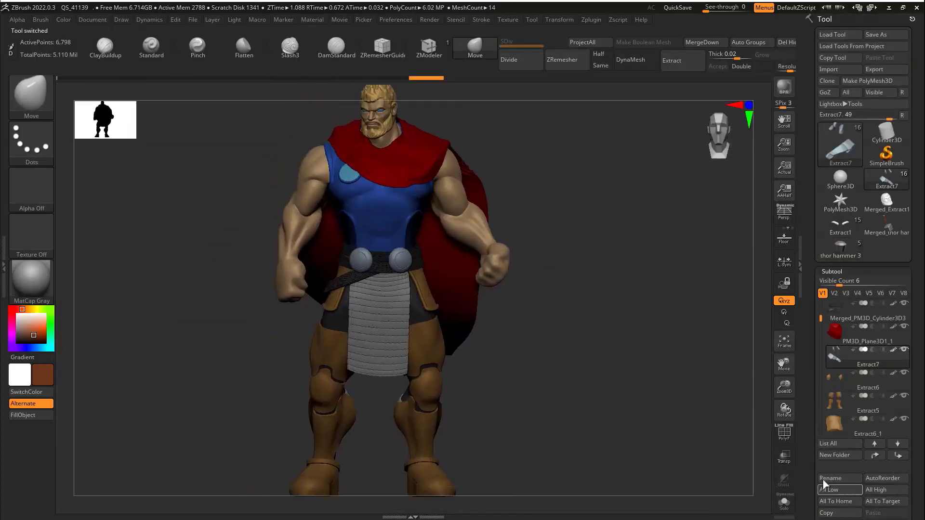
pyautogui.moveTo(815, 481); pyautogui.dragTo(816, 361)
pyautogui.click(877, 418)
pyautogui.click(553, 381)
# Step: Select the inserted hammer, scale it down, tilt it and move it in front of the character's left hand
pyautogui.press('f')
pyautogui.press('w')
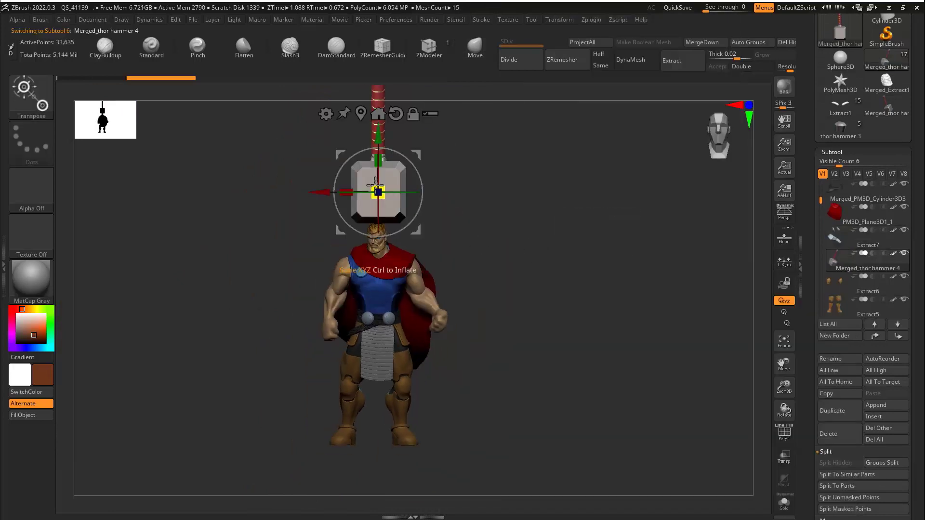
pyautogui.moveTo(378, 212); pyautogui.dragTo(448, 178)
pyautogui.keyDown('shift'); pyautogui.moveTo(456, 180); pyautogui.dragTo(527, 181, button='right'); pyautogui.keyUp('shift')
pyautogui.moveTo(416, 153); pyautogui.dragTo(488, 229)
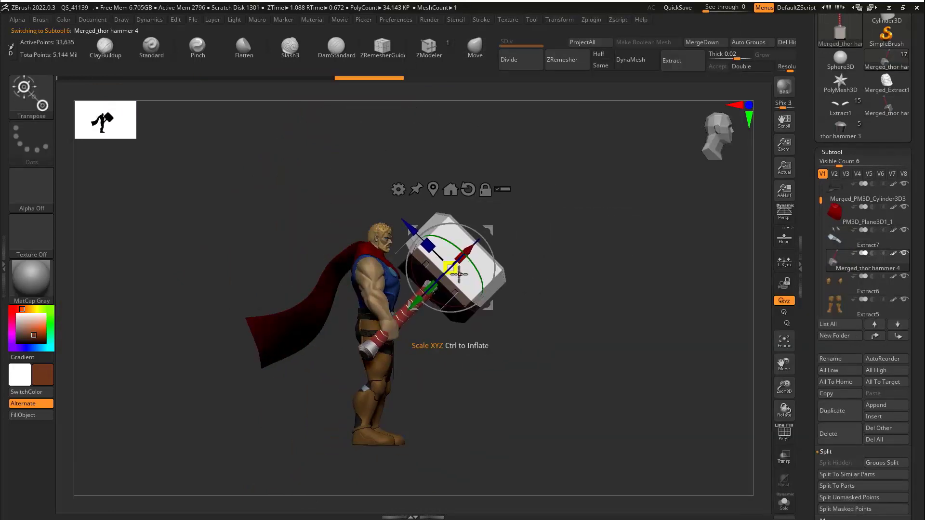
pyautogui.moveTo(459, 274); pyautogui.dragTo(436, 282)
pyautogui.keyDown('shift'); pyautogui.moveTo(436, 282); pyautogui.dragTo(492, 226, button='right'); pyautogui.keyUp('shift')
pyautogui.moveTo(492, 227); pyautogui.dragTo(484, 235)
pyautogui.moveTo(484, 304); pyautogui.dragTo(517, 337)
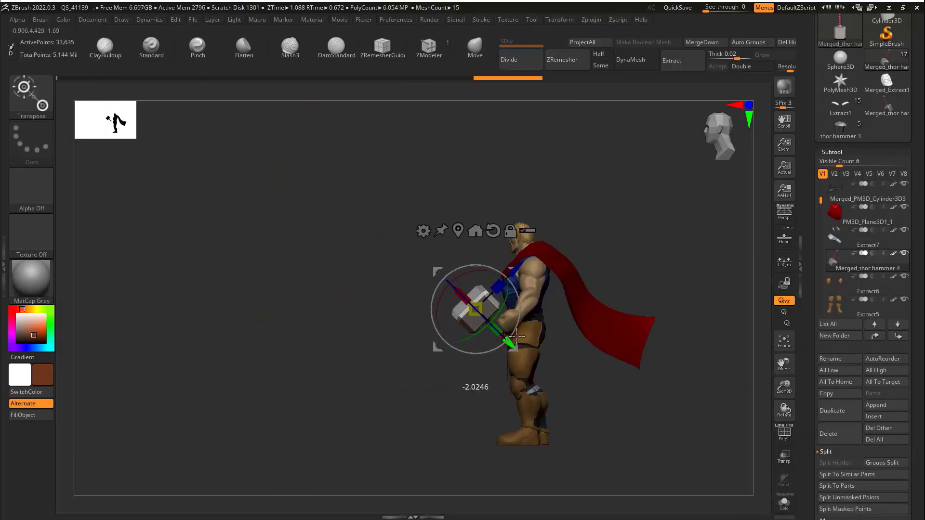
# Step: Reduce the hammer further and place its handle through the character's left fist
pyautogui.moveTo(517, 337); pyautogui.dragTo(578, 338, button='right')
pyautogui.moveTo(413, 290); pyautogui.dragTo(494, 320)
pyautogui.moveTo(532, 380); pyautogui.dragTo(556, 346)
pyautogui.moveTo(528, 285); pyautogui.dragTo(513, 280)
pyautogui.moveTo(626, 364); pyautogui.dragTo(603, 411, button='right')
pyautogui.keyDown('ctrl'); pyautogui.moveTo(604, 410); pyautogui.dragTo(424, 383, button='right'); pyautogui.keyUp('ctrl')
pyautogui.moveTo(424, 384); pyautogui.dragTo(385, 371, button='right')
pyautogui.moveTo(351, 238); pyautogui.dragTo(365, 265)
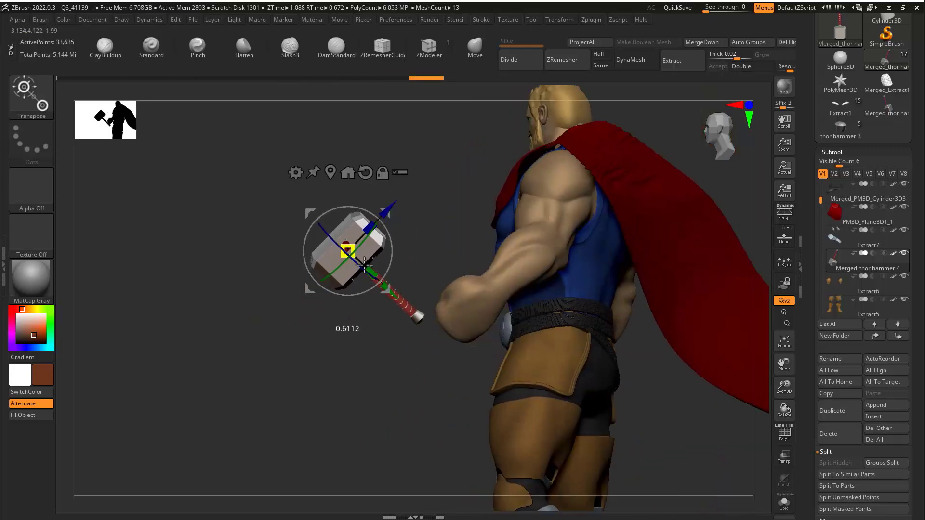
pyautogui.moveTo(441, 322); pyautogui.dragTo(492, 284, button='right')
pyautogui.moveTo(414, 227); pyautogui.dragTo(372, 316, button='right')
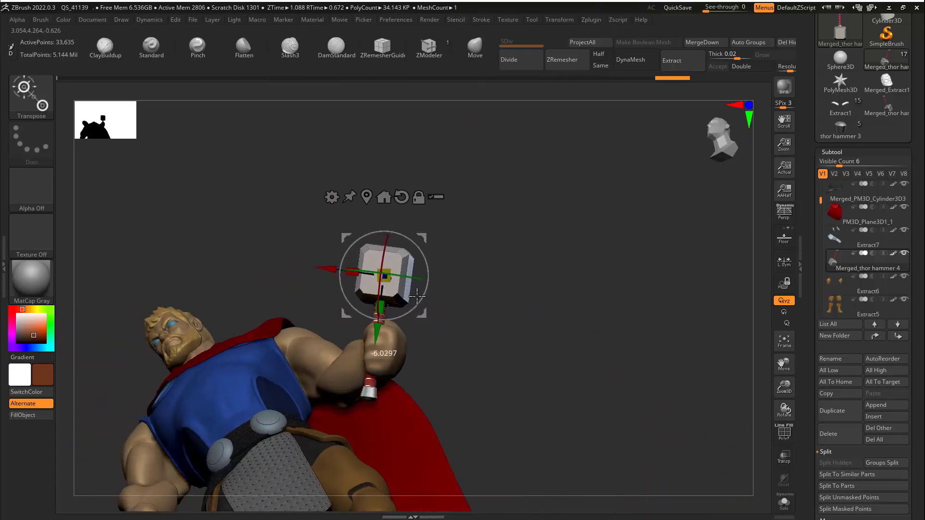
# Step: Turn the hammer within the left fist and recentre the transform gizmo on the hammer
pyautogui.moveTo(338, 272); pyautogui.dragTo(431, 317, button='right')
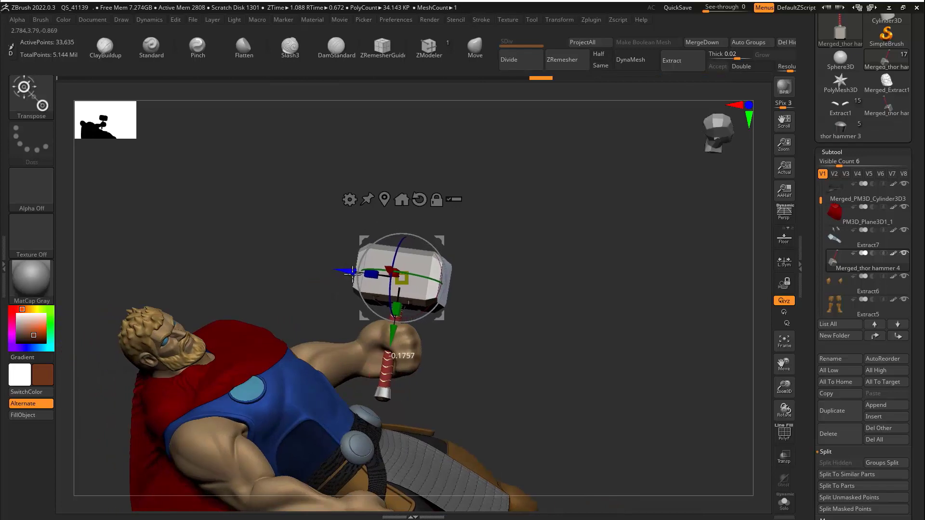
pyautogui.moveTo(350, 273); pyautogui.dragTo(539, 371, button='right')
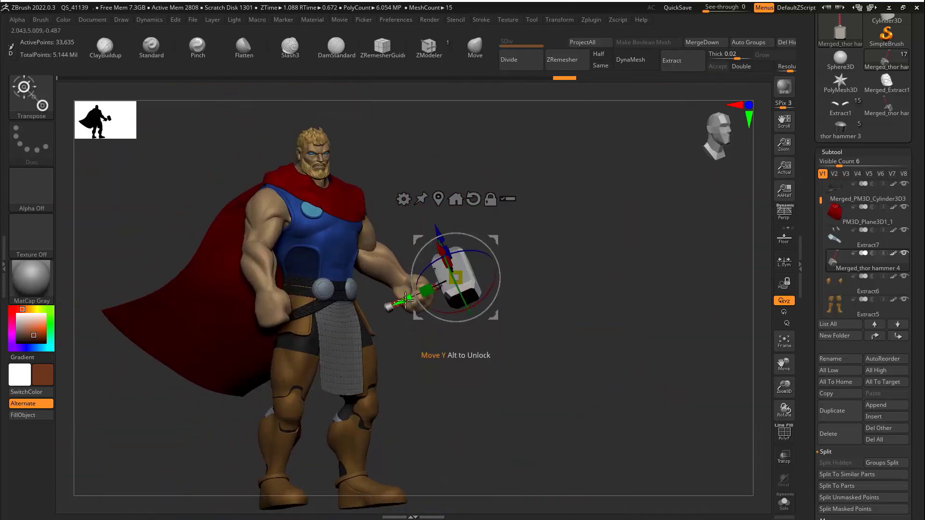
pyautogui.keyDown('ctrl'); pyautogui.moveTo(517, 292); pyautogui.dragTo(607, 310, button='right'); pyautogui.keyUp('ctrl')
pyautogui.keyDown('alt'); pyautogui.click(516, 319); pyautogui.keyUp('alt')
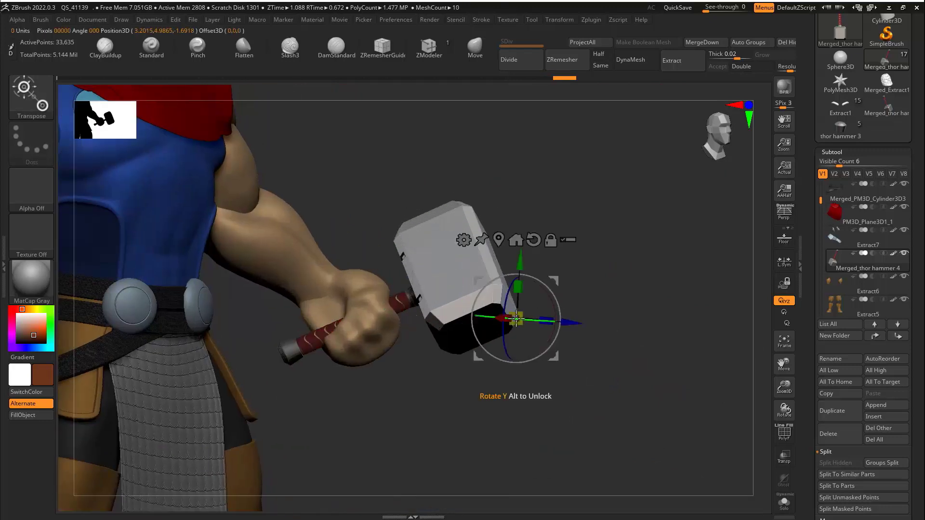
pyautogui.click(499, 239)
pyautogui.moveTo(481, 212); pyautogui.dragTo(544, 297, button='right')
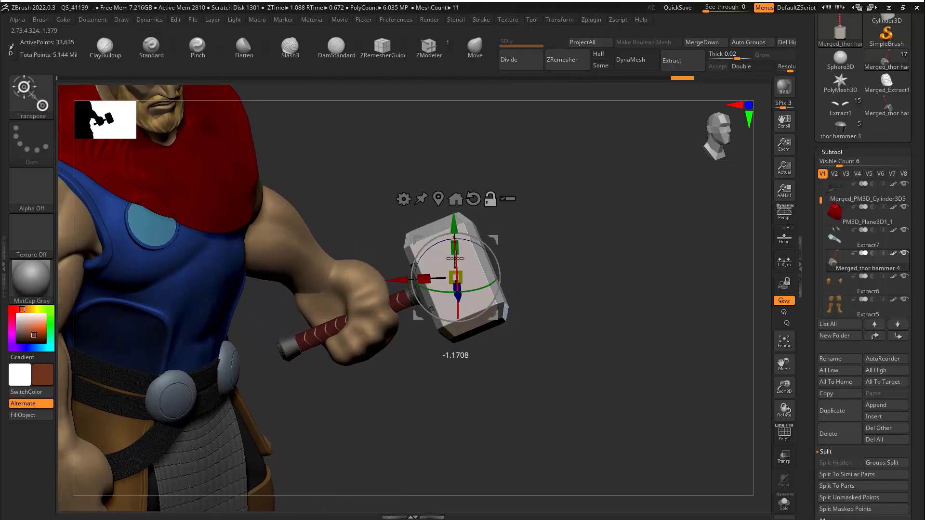
# Step: Fine-tune the hammer's angle and its position along the grip in the left fist, then return to Draw mode
pyautogui.moveTo(408, 302); pyautogui.dragTo(400, 305)
pyautogui.moveTo(487, 226); pyautogui.dragTo(504, 236, button='right')
pyautogui.moveTo(462, 303); pyautogui.dragTo(463, 309)
pyautogui.moveTo(406, 323); pyautogui.dragTo(427, 313)
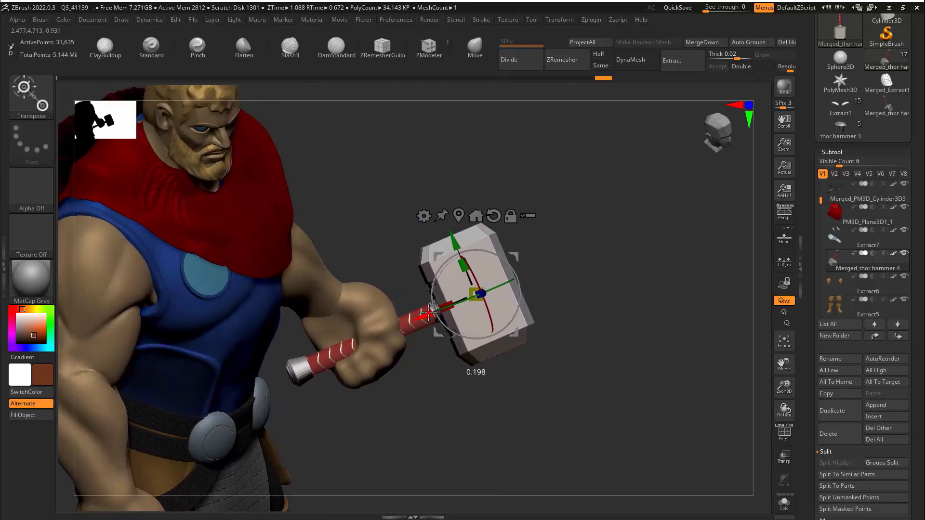
pyautogui.keyDown('ctrl'); pyautogui.moveTo(540, 313); pyautogui.dragTo(554, 366, button='right'); pyautogui.keyUp('ctrl')
pyautogui.moveTo(554, 366); pyautogui.dragTo(522, 357, button='right')
pyautogui.press('q')
pyautogui.moveTo(544, 325)
pyautogui.mouseDown(button='right')
pyautogui.moveTo(521, 316)
pyautogui.moveTo(545, 313)
pyautogui.mouseUp(button='right')
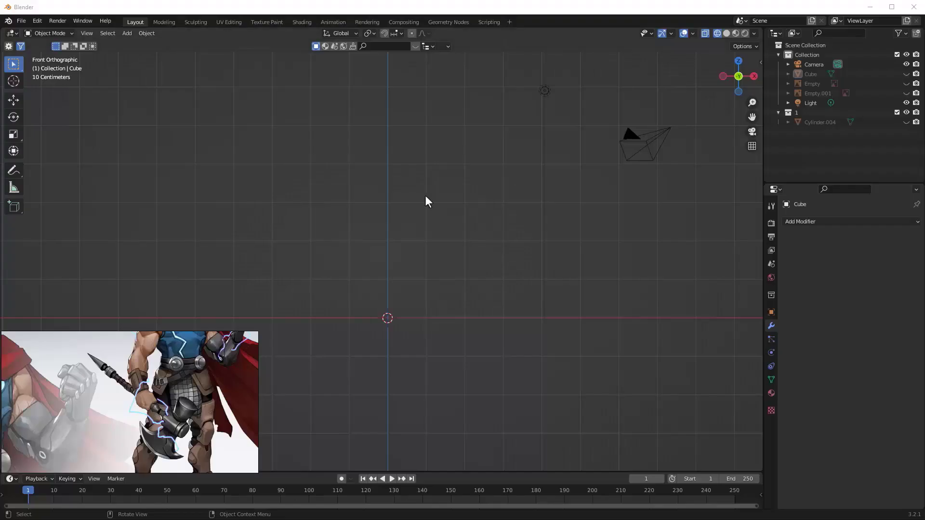
# Step: Switch to Blender, add a cylinder mesh and open it for editing
pyautogui.scroll(3, 424, 198)
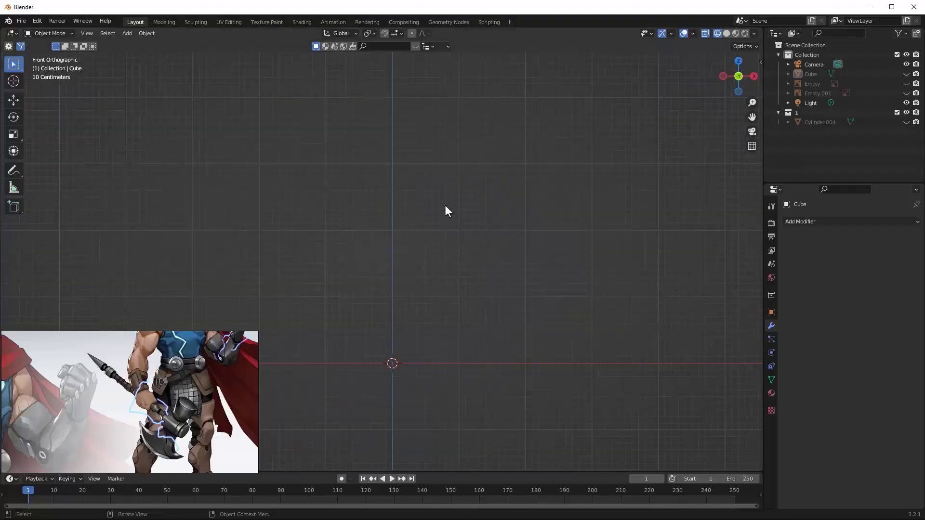
pyautogui.hotkey('shift', 'a')
pyautogui.moveTo(557, 209)
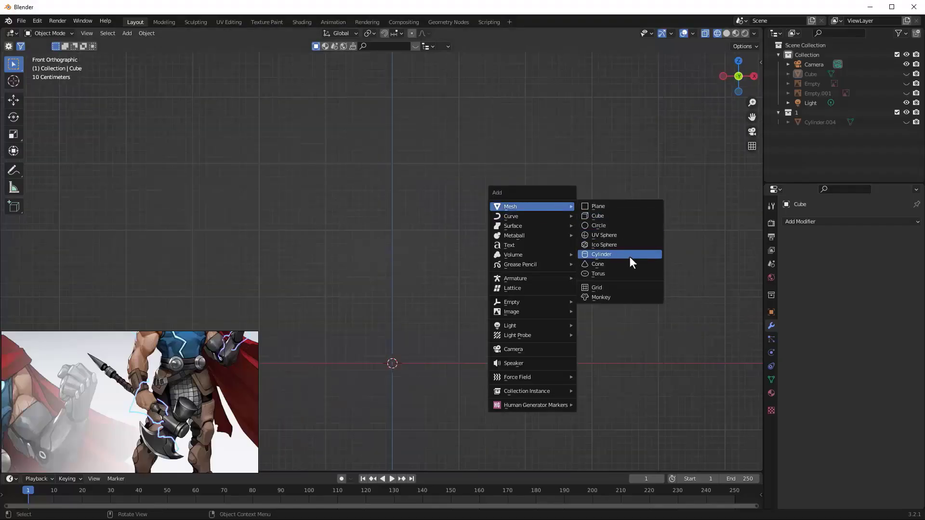
pyautogui.click(630, 255)
pyautogui.press('Tab')
# Step: Cut edge loops around the cylinder's upper half to form two narrow face bands
pyautogui.moveTo(486, 282); pyautogui.dragTo(310, 323)
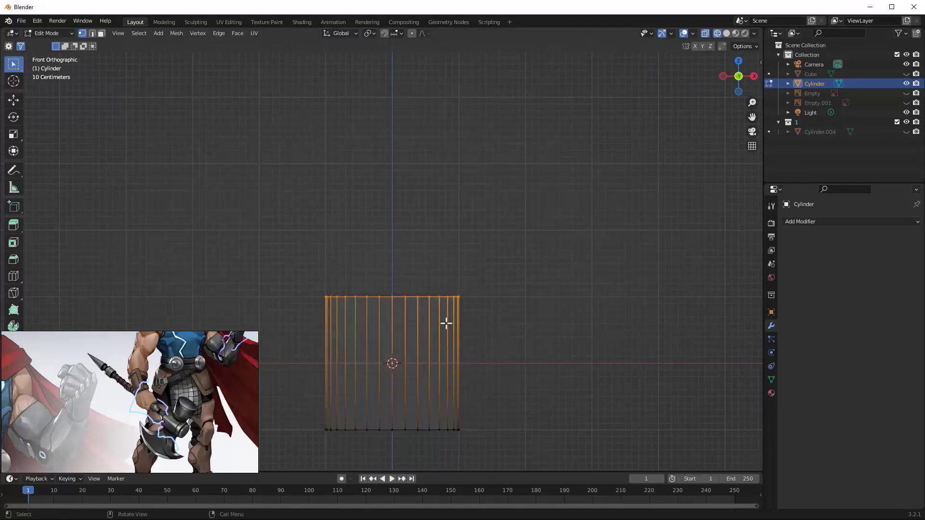
pyautogui.click(458, 366)
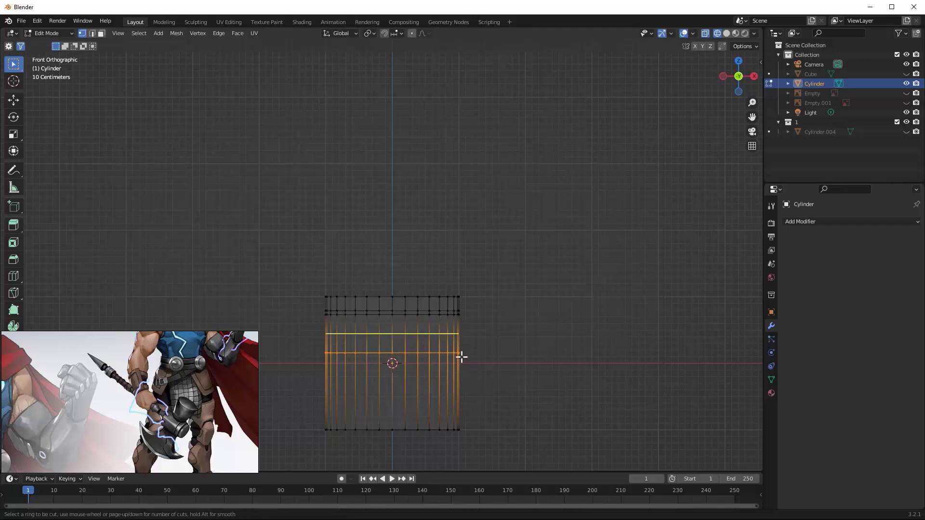
pyautogui.click(461, 357)
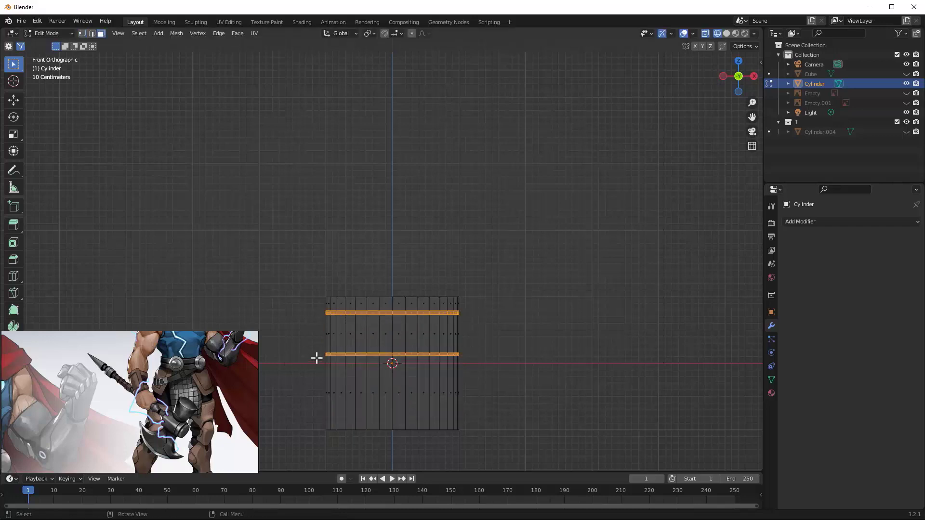
# Step: Extrude the two narrow bands and shrink them inward along their normals to form grooves around the cylinder
pyautogui.hotkey('ctrl', 'e')
pyautogui.press('e')
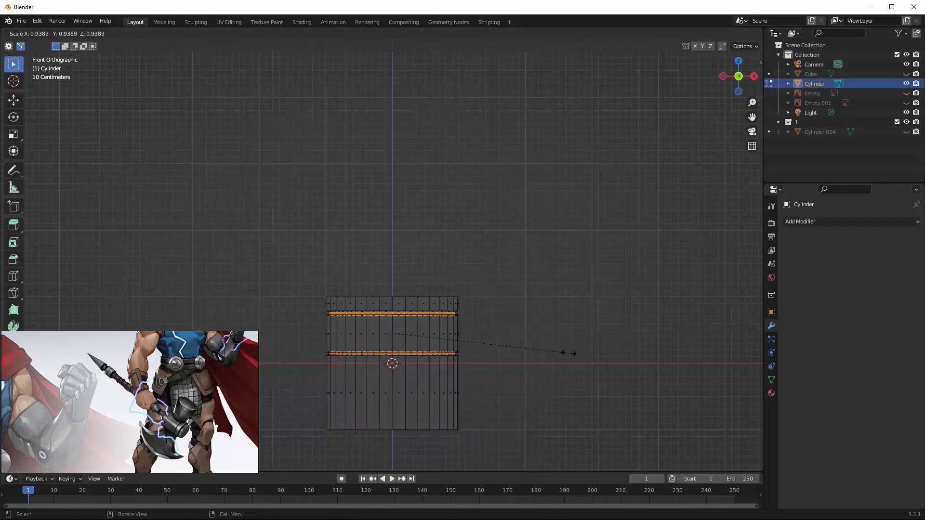
pyautogui.scroll(4, 545, 385)
pyautogui.keyDown('shift'); pyautogui.moveTo(545, 384); pyautogui.dragTo(641, 264, button='middle'); pyautogui.keyUp('shift')
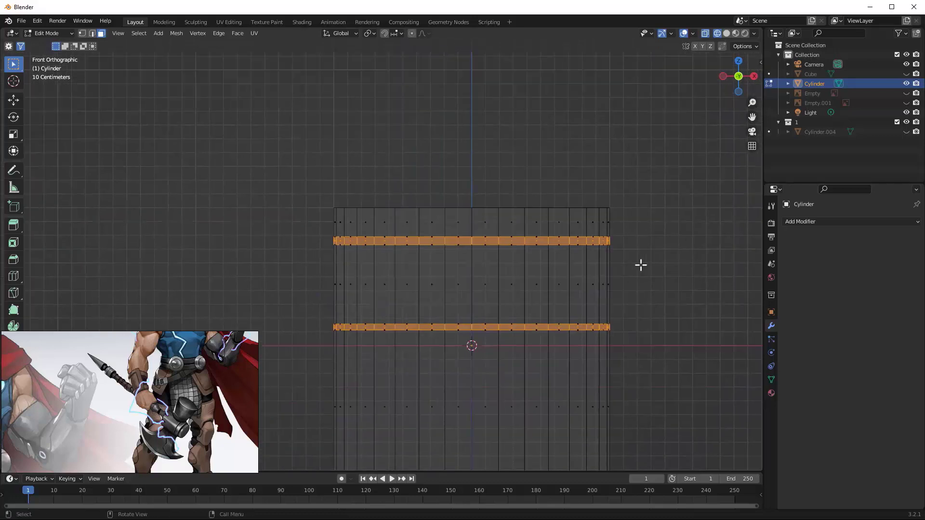
pyautogui.scroll(2, 547, 273)
pyautogui.keyDown('shift'); pyautogui.moveTo(548, 273); pyautogui.dragTo(651, 264, button='middle'); pyautogui.keyUp('shift')
pyautogui.hotkey('alt', 's')
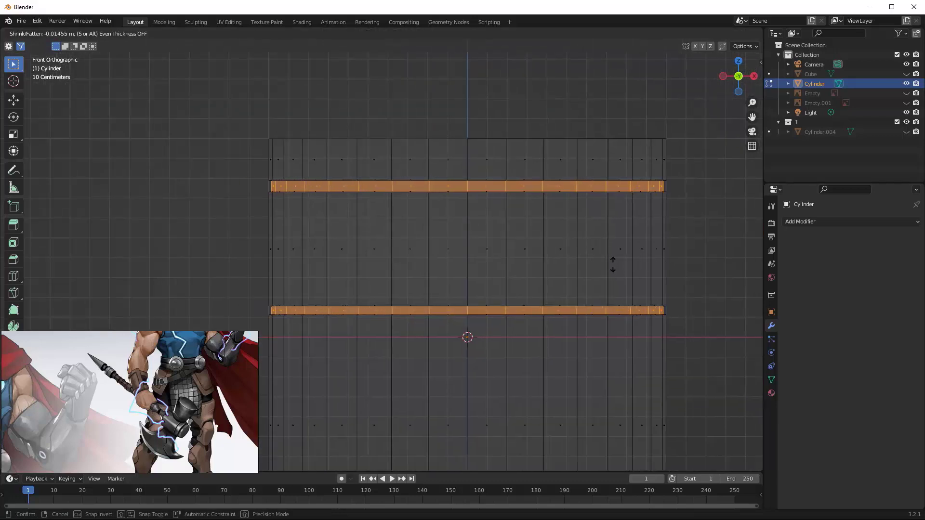
pyautogui.scroll(-3, 615, 268)
# Step: Inset the cylinder's top face and raise the inner face slightly
pyautogui.moveTo(586, 256); pyautogui.dragTo(506, 234, button='middle')
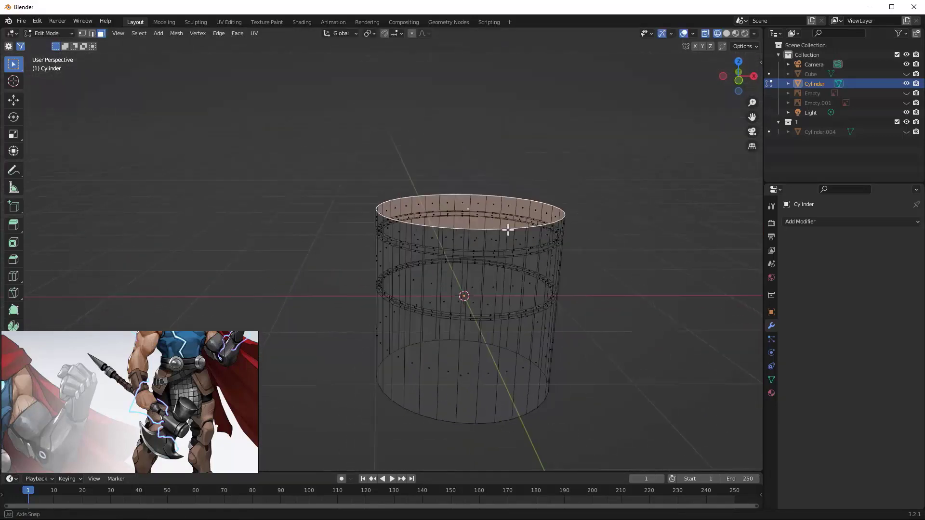
pyautogui.scroll(3, 506, 233)
pyautogui.keyDown('shift'); pyautogui.moveTo(565, 215); pyautogui.dragTo(485, 247, button='middle'); pyautogui.keyUp('shift')
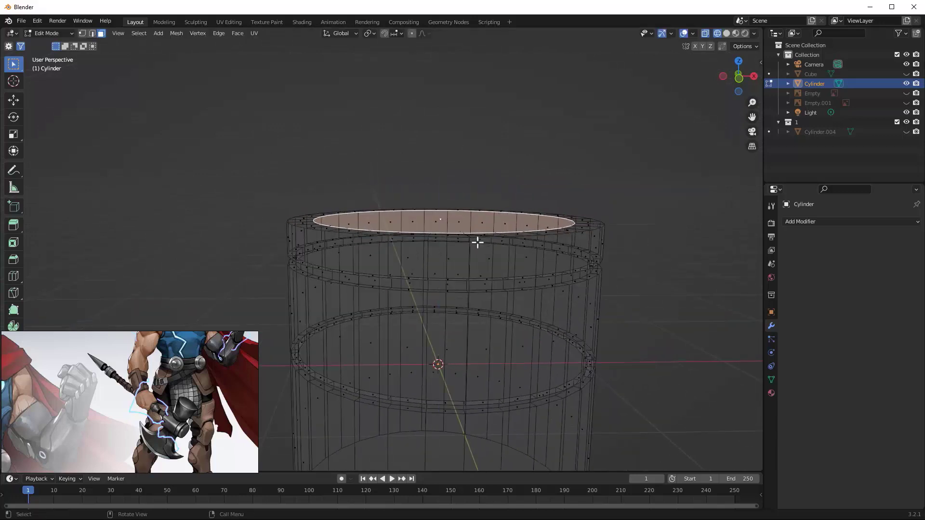
pyautogui.press('g')
pyautogui.rightClick(478, 237)
pyautogui.rightClick(479, 237)
# Step: Scale down the cylinder's bottom end so its lower body tapers, then leave mesh editing
pyautogui.press('KP_1')
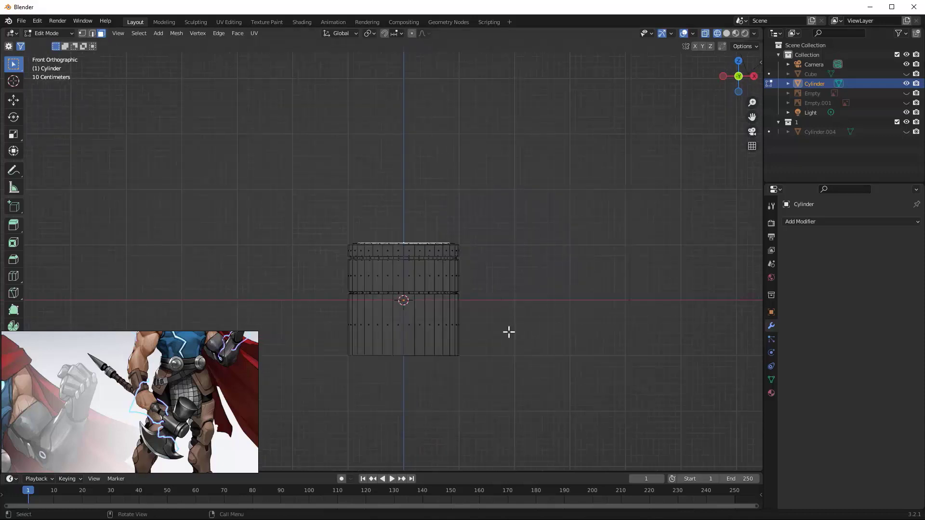
pyautogui.press('s')
pyautogui.click(551, 332)
pyautogui.press('Tab')
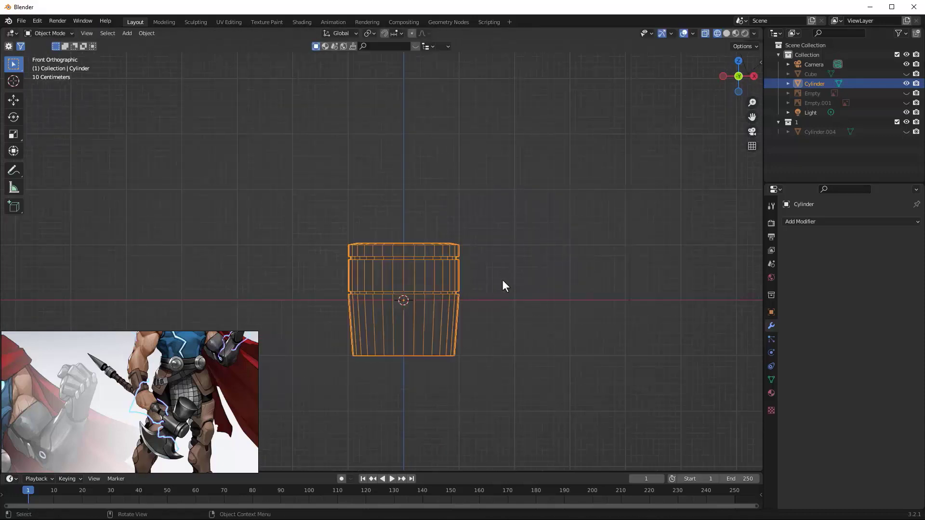
# Step: Add a cube mesh at the cylinder's origin and open it for editing
pyautogui.scroll(2, 417, 283)
pyautogui.keyDown('shift'); pyautogui.moveTo(416, 282); pyautogui.dragTo(519, 218, button='middle'); pyautogui.keyUp('shift')
pyautogui.hotkey('shift', 'a')
pyautogui.moveTo(424, 169)
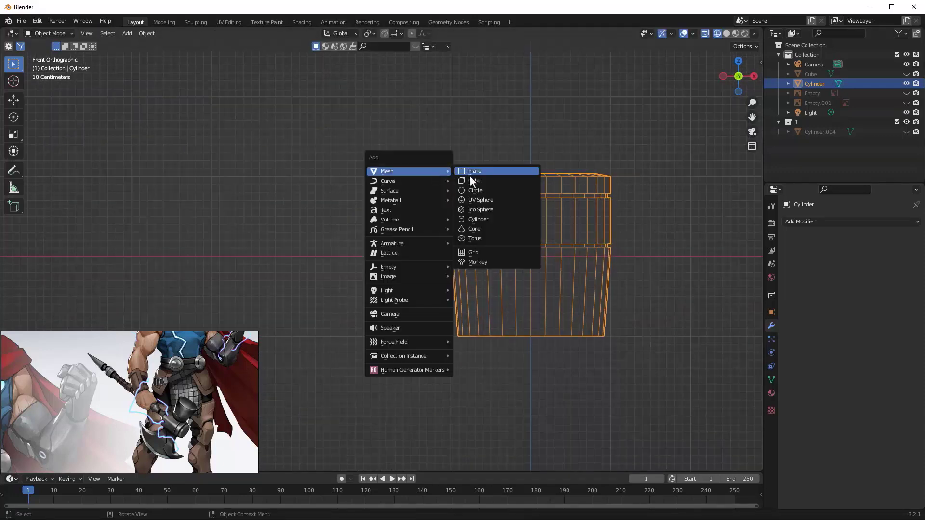
pyautogui.click(487, 179)
pyautogui.scroll(-2, 487, 179)
pyautogui.press('Tab')
# Step: Move the cube's outer end away along X, bring its inner end against the cylinder's side, and scale that inner end down slightly
pyautogui.moveTo(410, 193); pyautogui.dragTo(468, 276)
pyautogui.press('g')
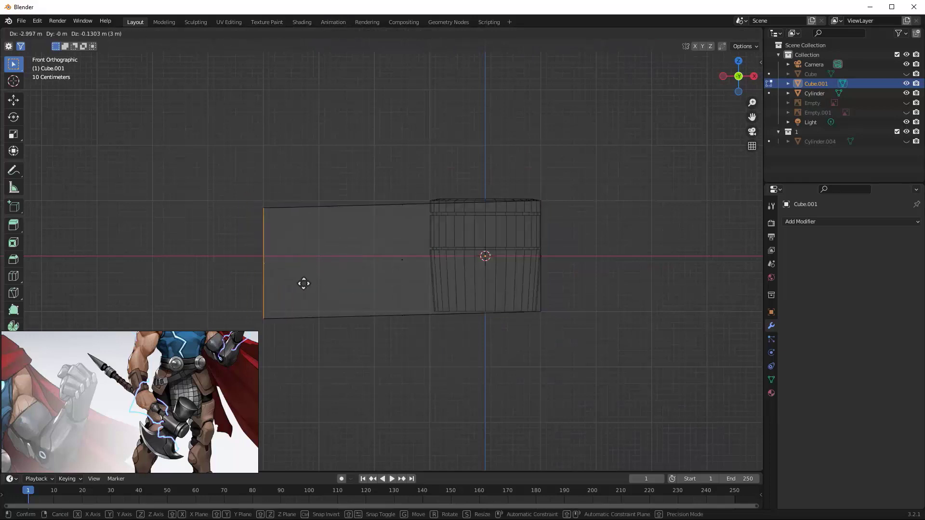
pyautogui.press('x')
pyautogui.click(325, 279)
pyautogui.moveTo(515, 218); pyautogui.dragTo(583, 306)
pyautogui.press('g')
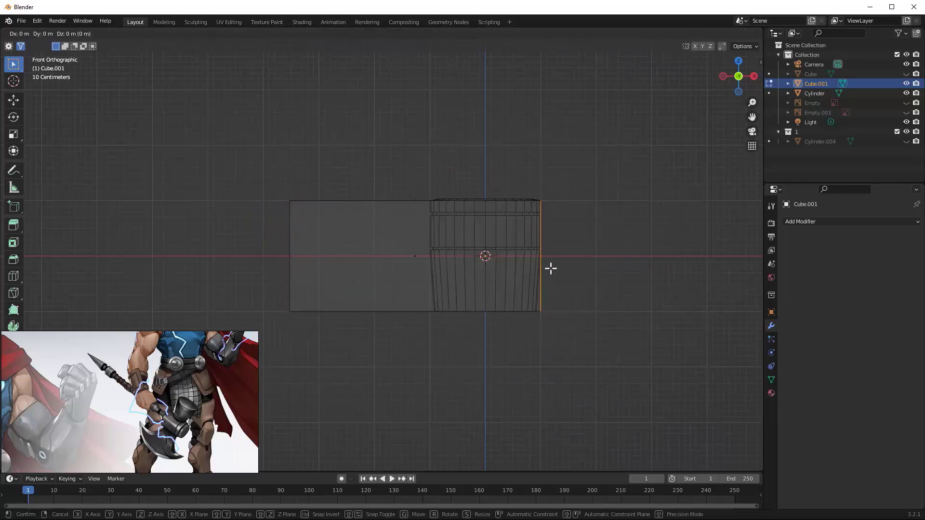
pyautogui.press('x')
pyautogui.click(444, 273)
pyautogui.press('s')
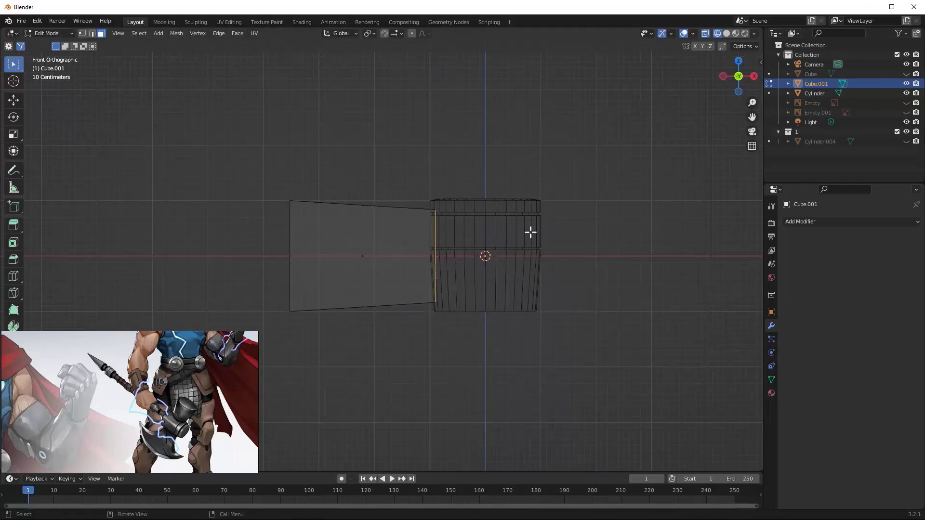
pyautogui.click(528, 235)
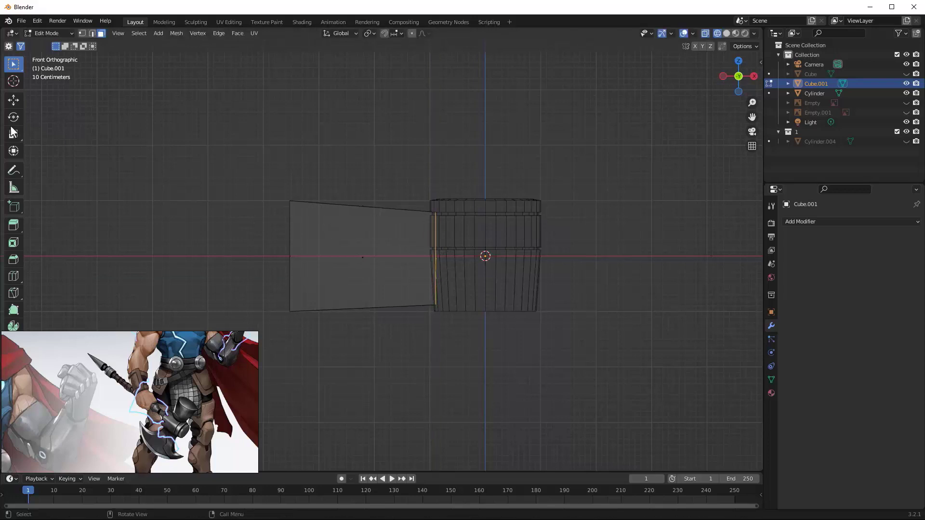
# Step: Add one vertical and one horizontal loop cut through the block in the back view
pyautogui.press('ctrl+KP_1')
pyautogui.click(419, 197)
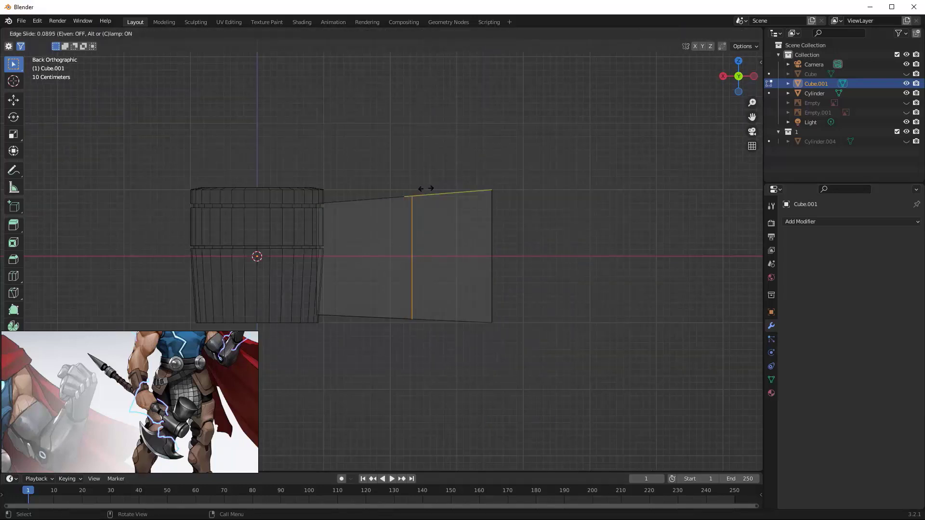
pyautogui.click(426, 189)
pyautogui.hotkey('ctrl', 'r')
pyautogui.click(495, 229)
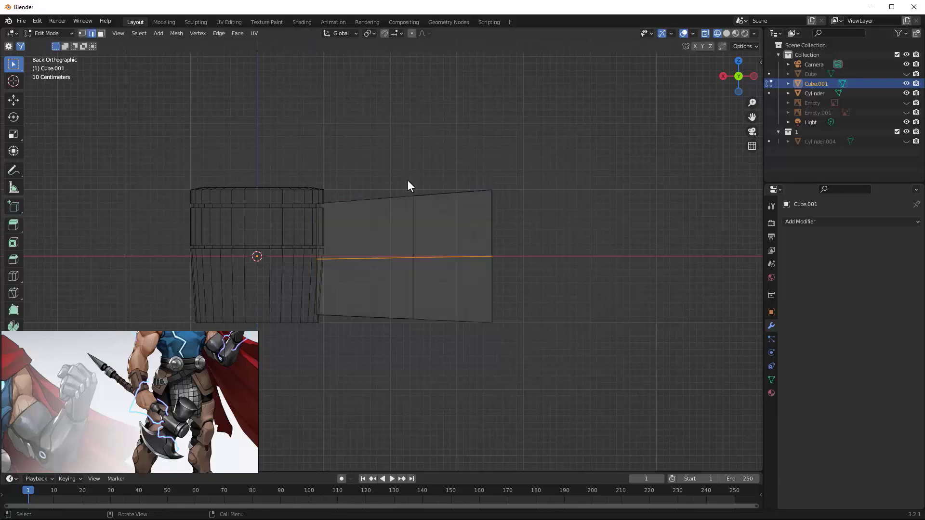
# Step: Move the upper, middle and lower vertices of the vertical loop to form a narrow neck in the block
pyautogui.press('g')
pyautogui.click(450, 231)
pyautogui.moveTo(390, 246); pyautogui.dragTo(438, 279)
pyautogui.press('g')
pyautogui.click(452, 284)
pyautogui.press('g')
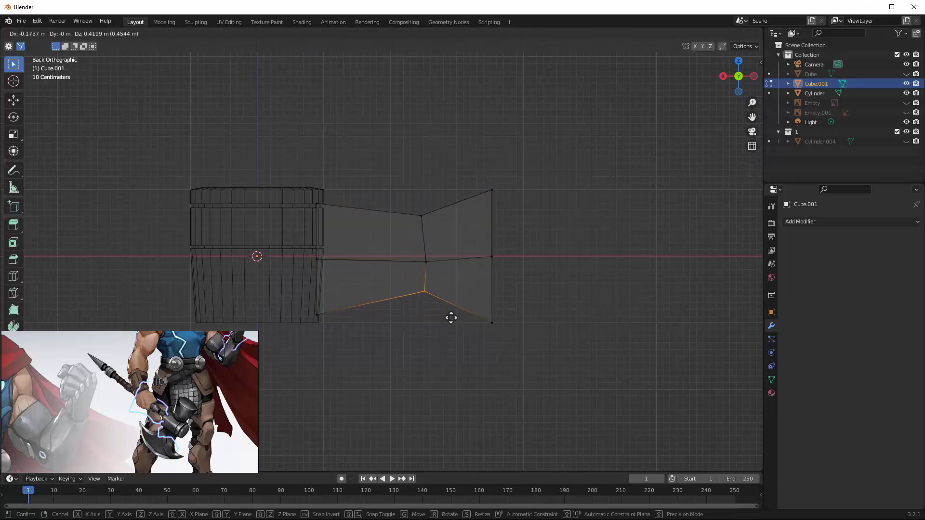
pyautogui.click(447, 322)
# Step: Pull the outer corner vertices up and down into axe points and adjust the middle vertex of the outer edge
pyautogui.moveTo(475, 170); pyautogui.dragTo(534, 222)
pyautogui.press('g')
pyautogui.click(508, 188)
pyautogui.moveTo(467, 301); pyautogui.dragTo(496, 319)
pyautogui.press('g')
pyautogui.click(468, 311)
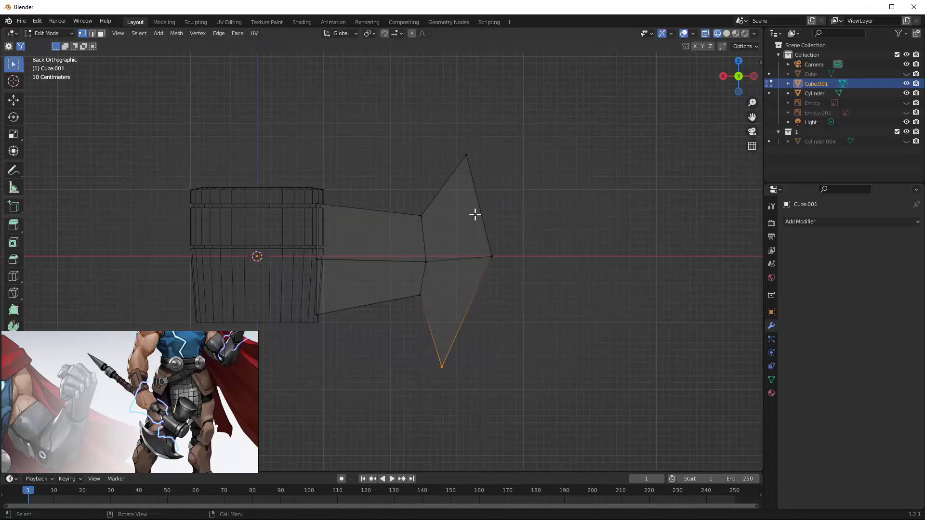
pyautogui.moveTo(481, 234); pyautogui.dragTo(499, 261)
pyautogui.press('g')
pyautogui.click(504, 279)
# Step: Add a centred lengthwise loop cut in the top view and scale the whole mesh to about 0.22 along Y
pyautogui.moveTo(504, 279); pyautogui.dragTo(523, 337, button='middle')
pyautogui.moveTo(283, 159); pyautogui.dragTo(618, 453)
pyautogui.hotkey('ctrl', 'r')
pyautogui.click(499, 296)
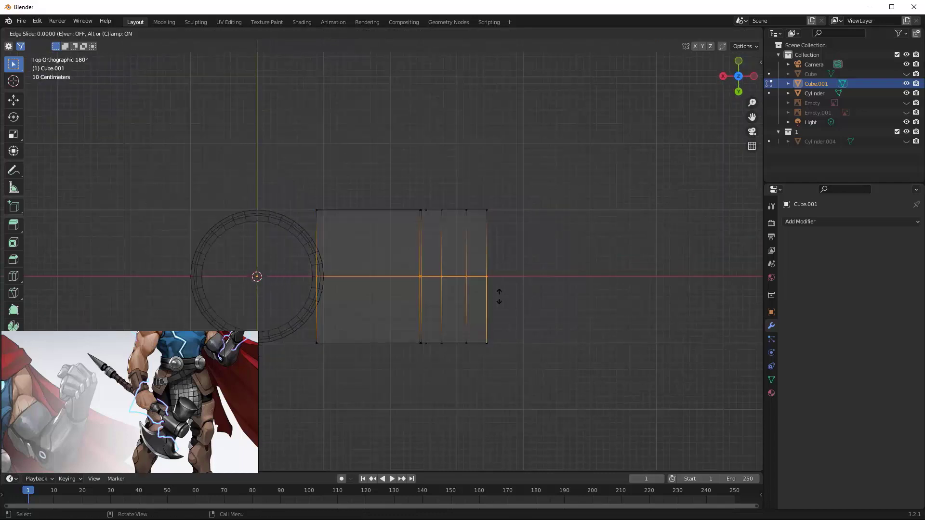
pyautogui.rightClick(499, 297)
pyautogui.press('a')
pyautogui.press('s')
pyautogui.press('y')
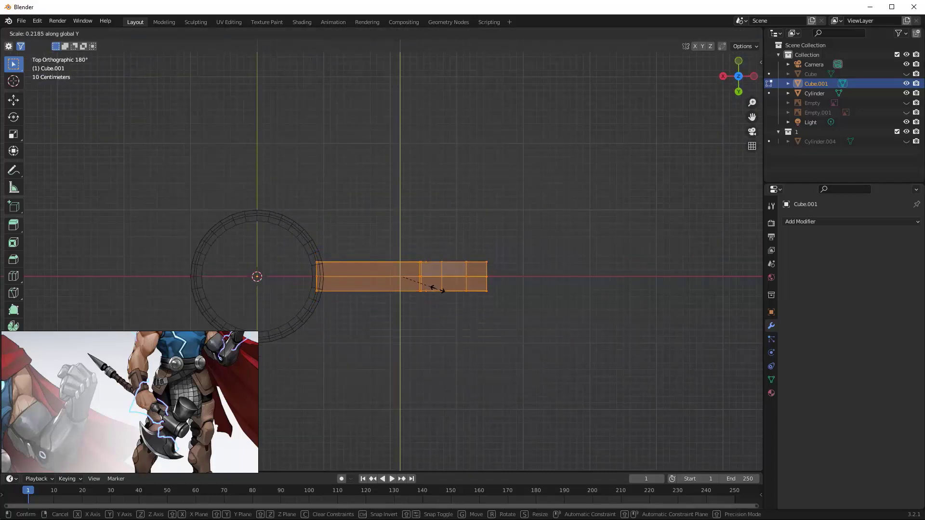
pyautogui.click(439, 290)
# Step: Move the centre vertices of the outer end outward along X to form a pointed cutting edge
pyautogui.scroll(3, 528, 272)
pyautogui.moveTo(525, 306); pyautogui.dragTo(526, 306)
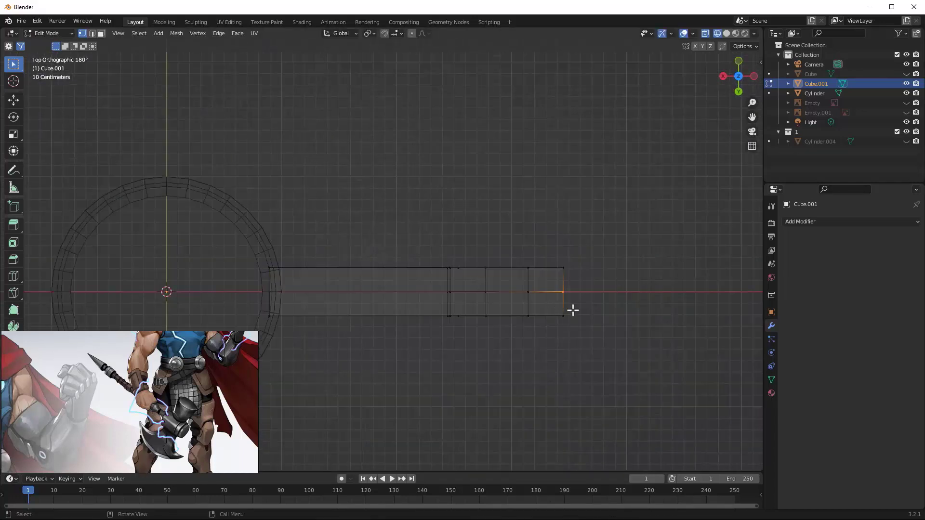
pyautogui.press('g')
pyautogui.press('x')
pyautogui.click(614, 310)
# Step: Add a loop cut between the neck and the cutting edge, and reposition the vertices near the blade's upper and lower points
pyautogui.moveTo(613, 310); pyautogui.dragTo(462, 212, button='middle')
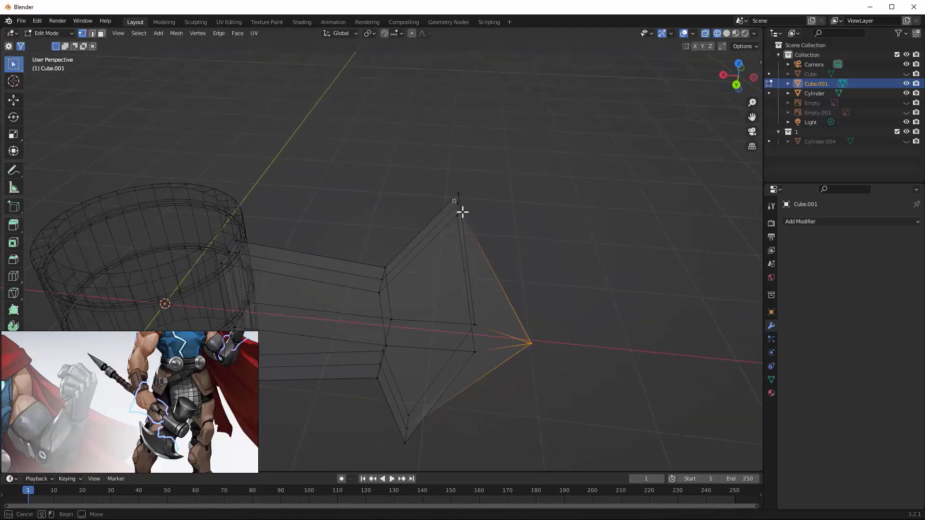
pyautogui.moveTo(540, 386); pyautogui.dragTo(559, 327, button='middle')
pyautogui.scroll(1, 470, 293)
pyautogui.hotkey('ctrl', 'r')
pyautogui.click(436, 200)
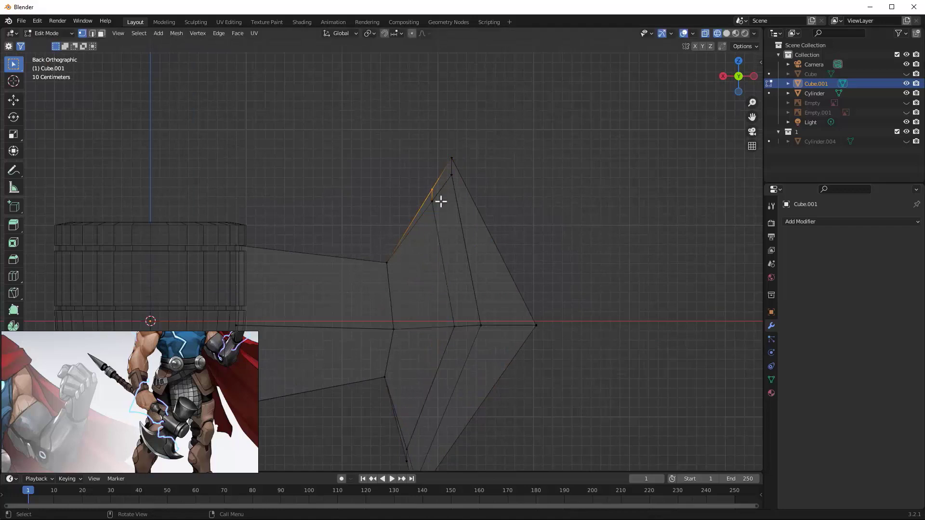
pyautogui.click(439, 260)
pyautogui.keyDown('shift'); pyautogui.moveTo(439, 260); pyautogui.dragTo(457, 143, button='middle'); pyautogui.keyUp('shift')
pyautogui.click(426, 339)
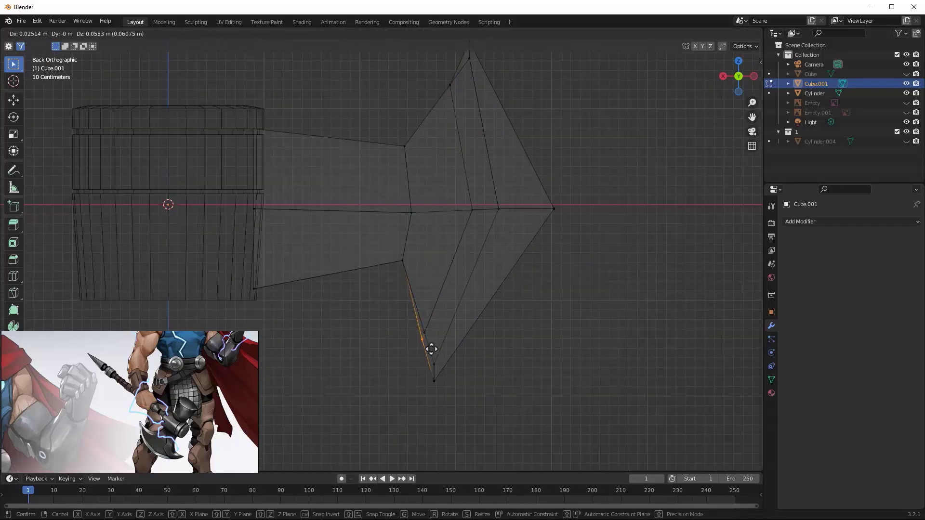
pyautogui.click(450, 338)
pyautogui.click(450, 337)
# Step: Add loop cuts across the upper and lower blade halves and pull their outer vertices outward to round the cutting edge
pyautogui.hotkey('ctrl', 'r')
pyautogui.doubleClick(487, 159)
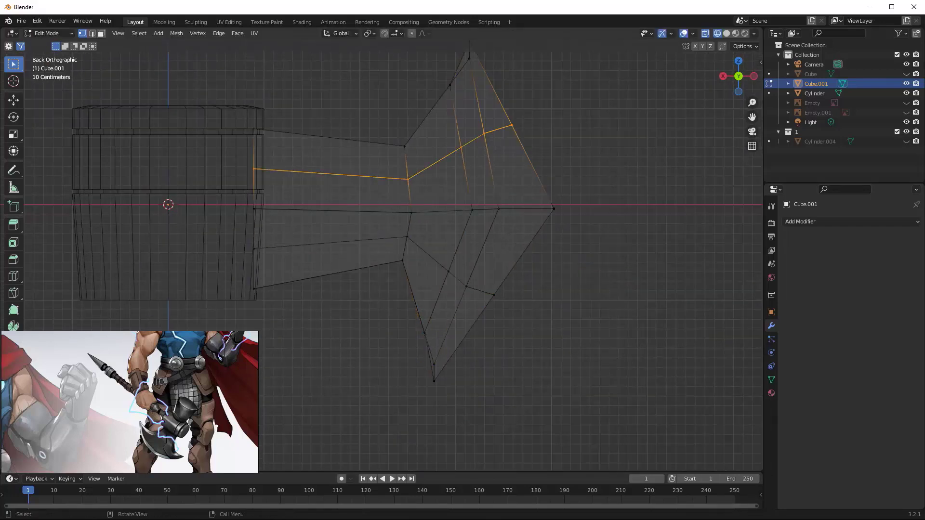
pyautogui.click(521, 138)
pyautogui.press('g')
pyautogui.click(539, 121)
pyautogui.click(514, 330)
pyautogui.click(545, 366)
# Step: Move the lower, upper and middle vertices of the blade's inner bevel outward to follow the curved cutting edge
pyautogui.click(467, 288)
pyautogui.press('g')
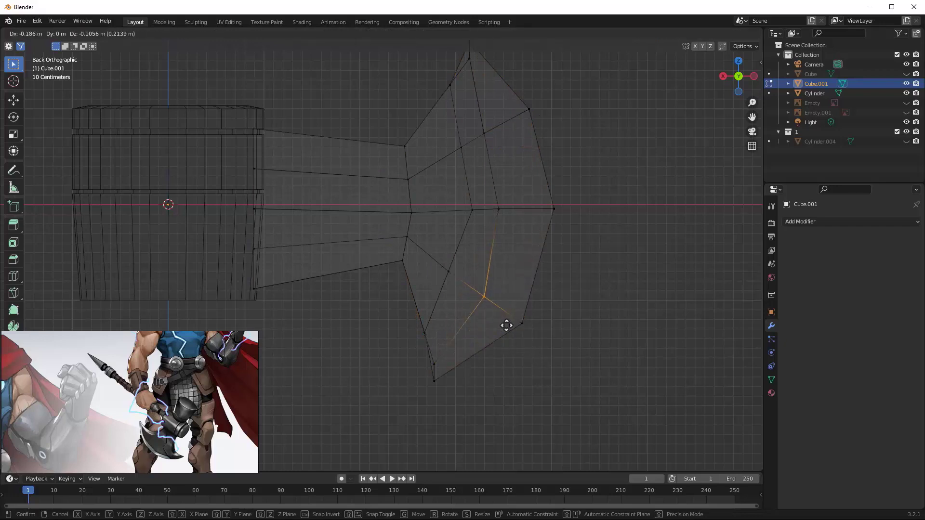
pyautogui.click(511, 326)
pyautogui.click(488, 138)
pyautogui.press('g')
pyautogui.click(521, 150)
pyautogui.click(515, 230)
pyautogui.press('g')
pyautogui.click(539, 237)
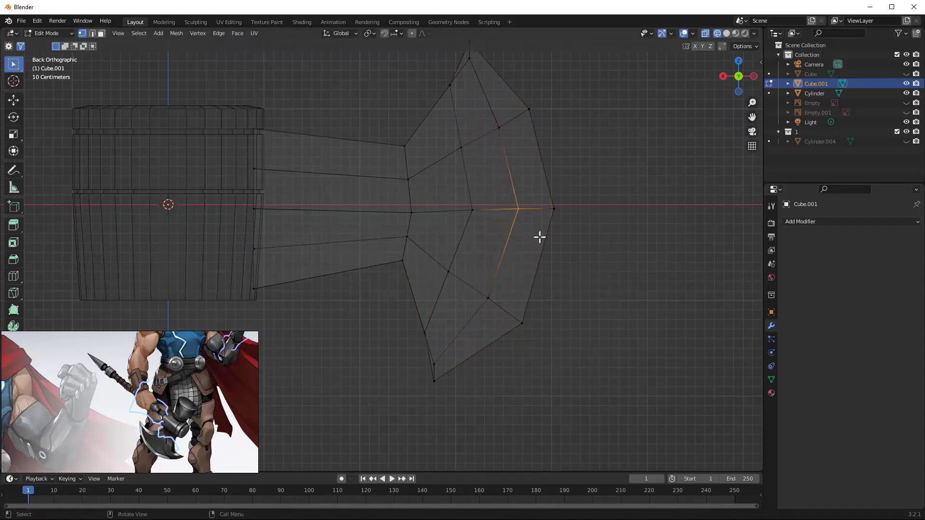
# Step: Switch to solid shading and scale the blade section to about 0.59 along Y in the top view
pyautogui.press('Tab')
pyautogui.scroll(-2, 583, 195)
pyautogui.hotkey('shift', 'z')
pyautogui.moveTo(583, 196); pyautogui.dragTo(447, 307, button='middle')
pyautogui.scroll(1, 446, 308)
pyautogui.press('Tab')
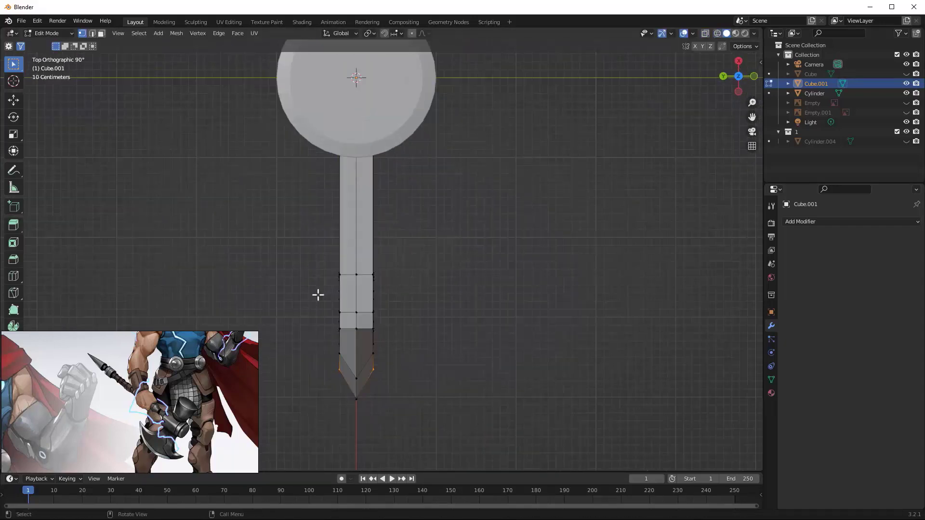
pyautogui.moveTo(316, 295); pyautogui.dragTo(438, 406)
pyautogui.press('s')
pyautogui.press('z')
pyautogui.press('y')
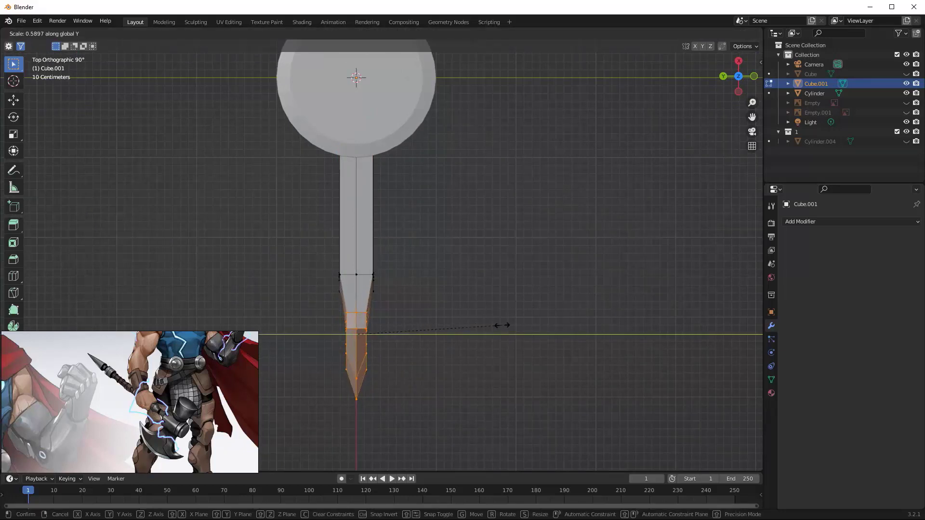
pyautogui.click(501, 326)
# Step: Split the 3D viewport into side-by-side top and back views, with the back view in wireframe shading
pyautogui.moveTo(501, 326); pyautogui.dragTo(574, 230, button='middle')
pyautogui.press('ctrl+KP_1')
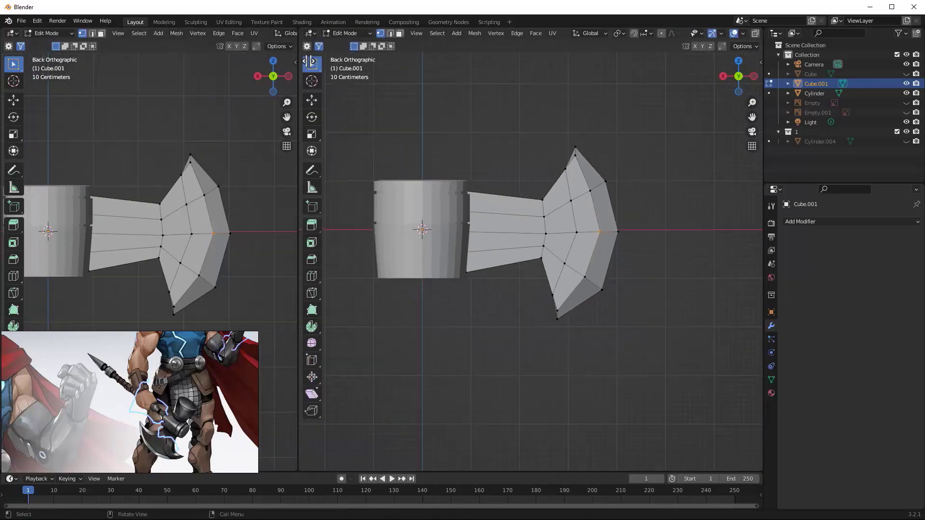
pyautogui.moveTo(310, 61); pyautogui.dragTo(314, 62)
pyautogui.keyDown('alt'); pyautogui.moveTo(186, 168); pyautogui.dragTo(190, 252, button='middle'); pyautogui.keyUp('alt')
pyautogui.moveTo(116, 213); pyautogui.dragTo(253, 324)
pyautogui.press('z')
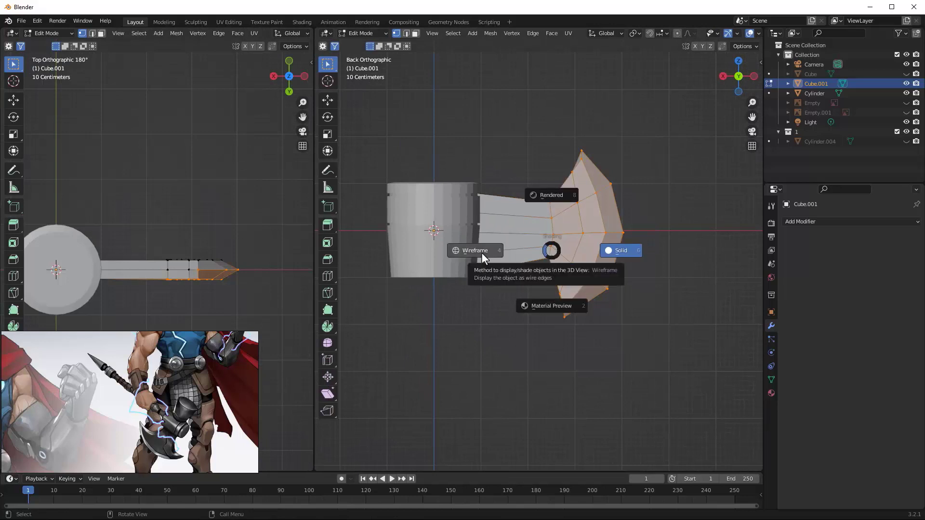
pyautogui.click(482, 255)
# Step: Scale the outer blade vertices to about 0.54 along Y to thin the cutting edge, and leave mesh editing
pyautogui.scroll(2, 244, 265)
pyautogui.press('s')
pyautogui.press('y')
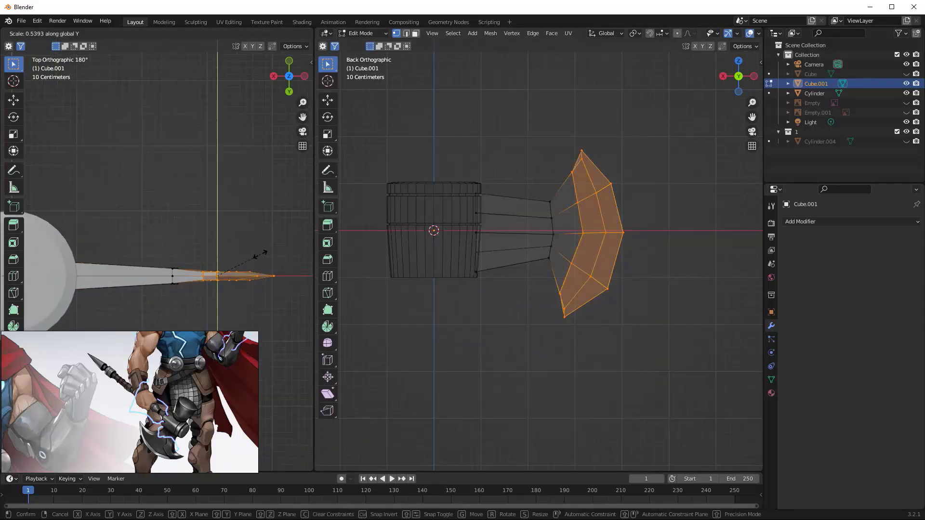
pyautogui.click(260, 254)
pyautogui.press('Tab')
# Step: Add a new cylinder at the 3D cursor in the back view and rotate its mesh 90° around Y
pyautogui.moveTo(512, 212); pyautogui.dragTo(493, 266, button='middle')
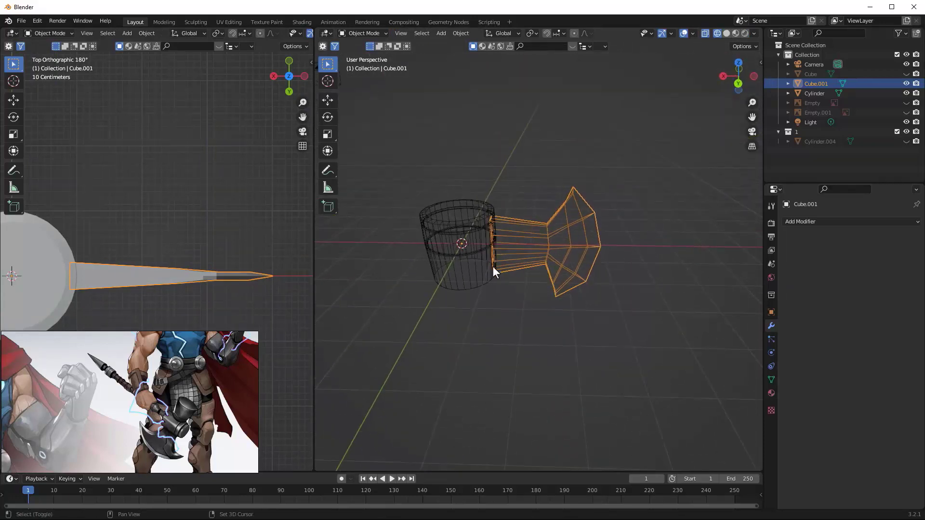
pyautogui.press('ctrl+KP_1')
pyautogui.hotkey('shift', 'a')
pyautogui.click(591, 313)
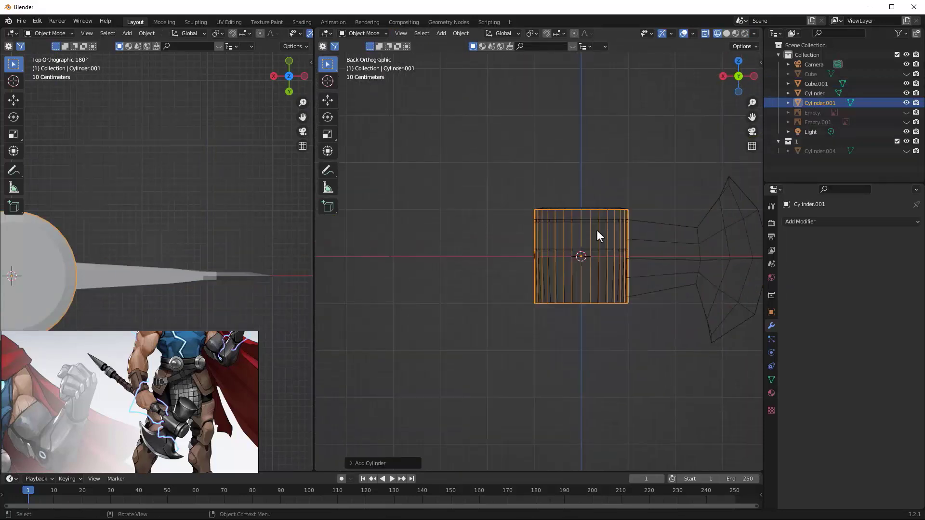
pyautogui.press('Tab')
pyautogui.write('ry90')
pyautogui.press('Return')
# Step: Move the new cylinder along X to the side opposite the blade and scale it down to about 0.46
pyautogui.press('g')
pyautogui.press('x')
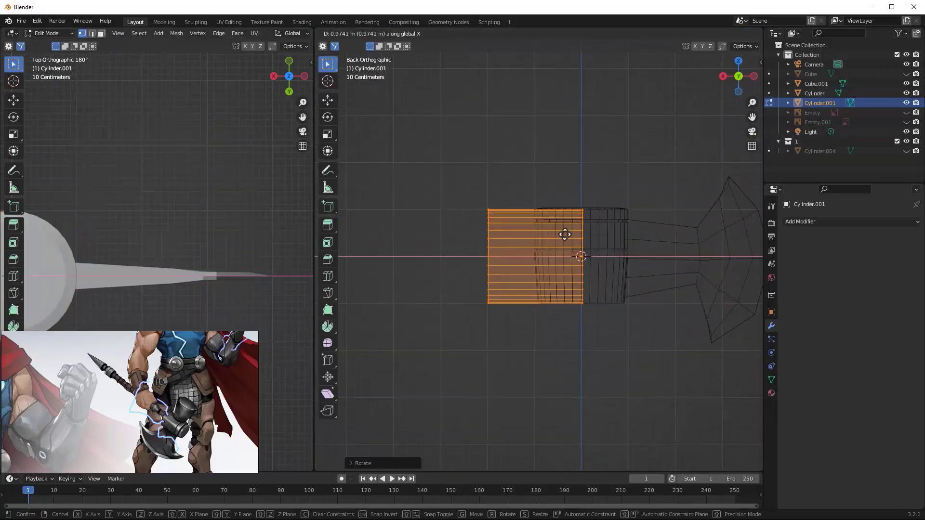
pyautogui.click(634, 231)
pyautogui.press('s')
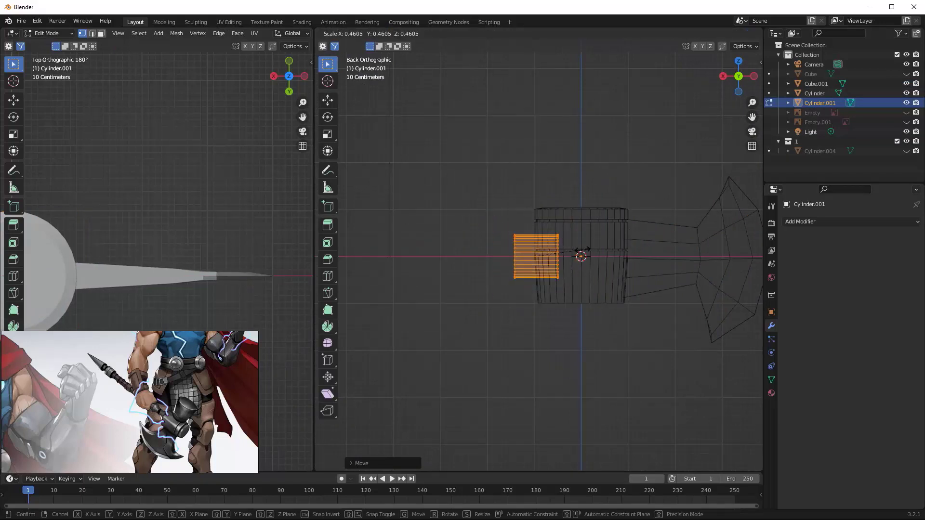
pyautogui.click(581, 256)
pyautogui.press('g')
pyautogui.press('x')
pyautogui.click(582, 256)
# Step: Widen the small cylinder's outer end face and extrude it outward into a flared hammer head
pyautogui.moveTo(510, 246); pyautogui.dragTo(529, 269)
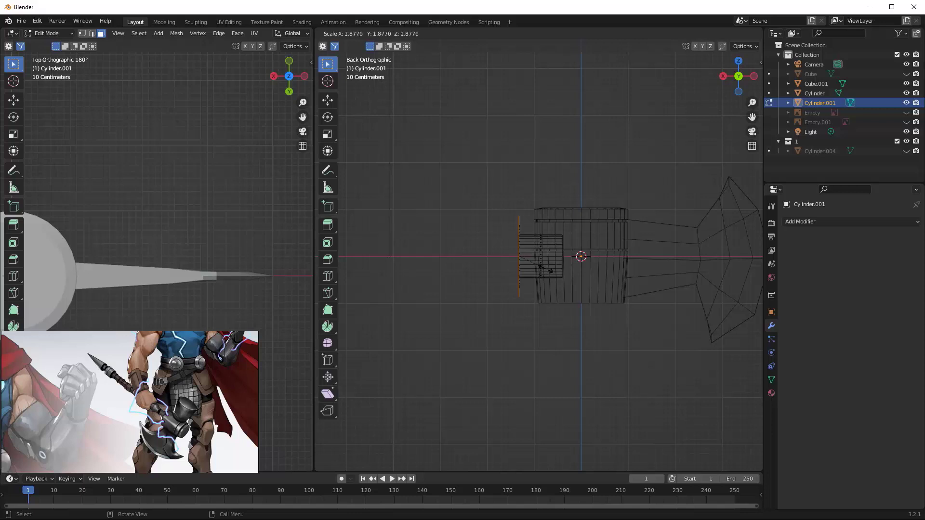
pyautogui.click(549, 271)
pyautogui.press('e')
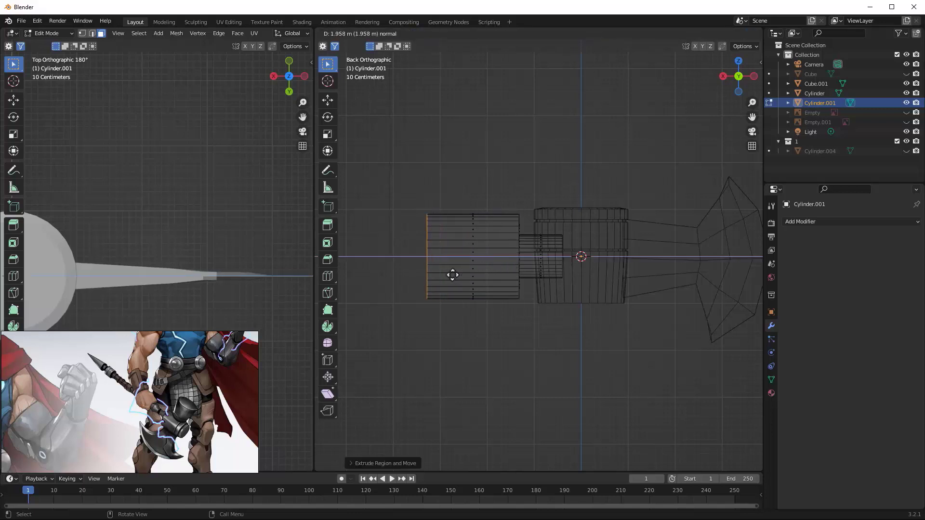
pyautogui.press('s')
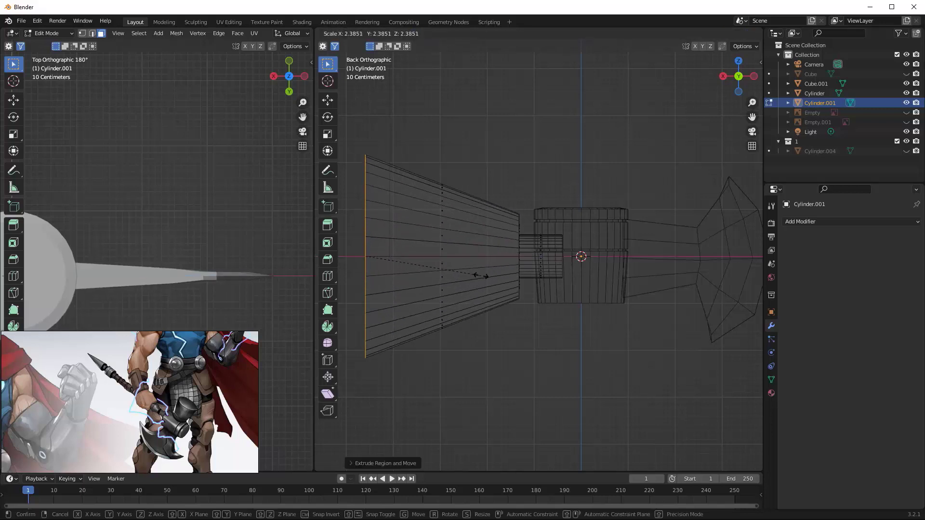
pyautogui.click(479, 277)
# Step: Move the hammer head's outer face back along X and scale it down to reduce the flare
pyautogui.press('g')
pyautogui.press('x')
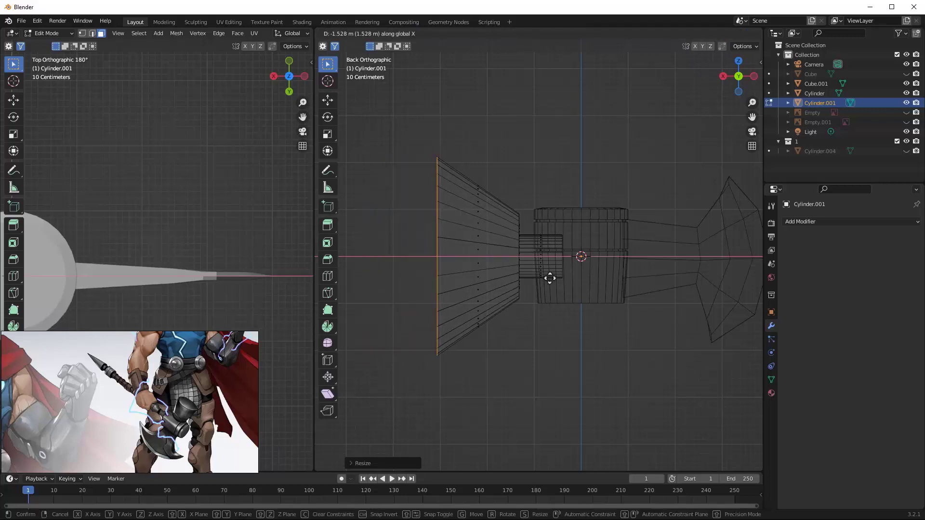
pyautogui.click(535, 274)
pyautogui.press('s')
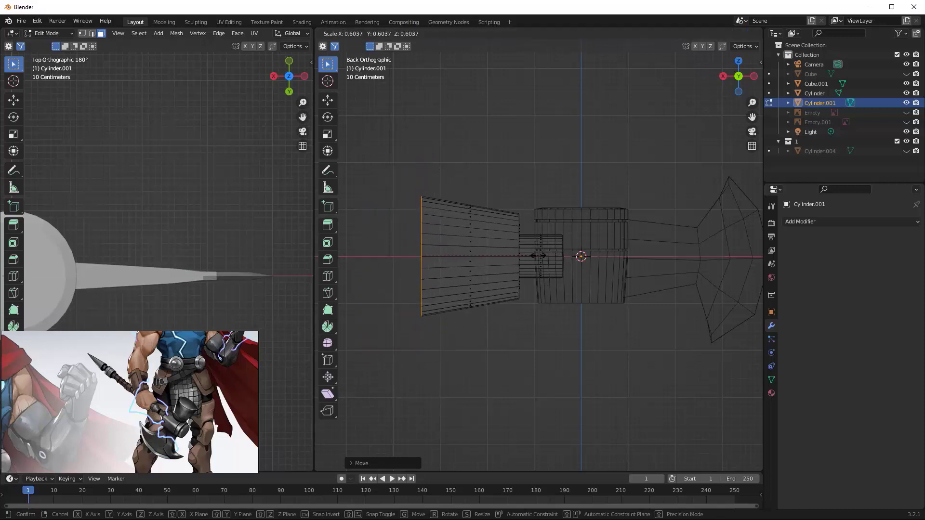
pyautogui.click(546, 255)
# Step: Switch to editing the axe blade mesh and scale its blade section up slightly
pyautogui.scroll(-1, 626, 231)
pyautogui.keyDown('shift'); pyautogui.moveTo(685, 216); pyautogui.dragTo(600, 224, button='middle'); pyautogui.keyUp('shift')
pyautogui.click(599, 223)
pyautogui.press('Tab')
pyautogui.click(599, 224)
pyautogui.press('Tab')
pyautogui.press('a')
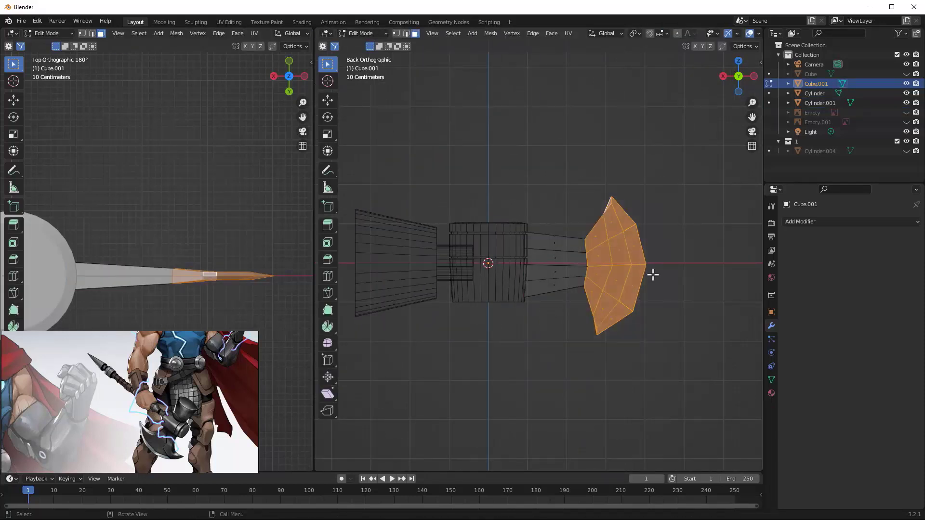
pyautogui.press('s')
pyautogui.click(651, 268)
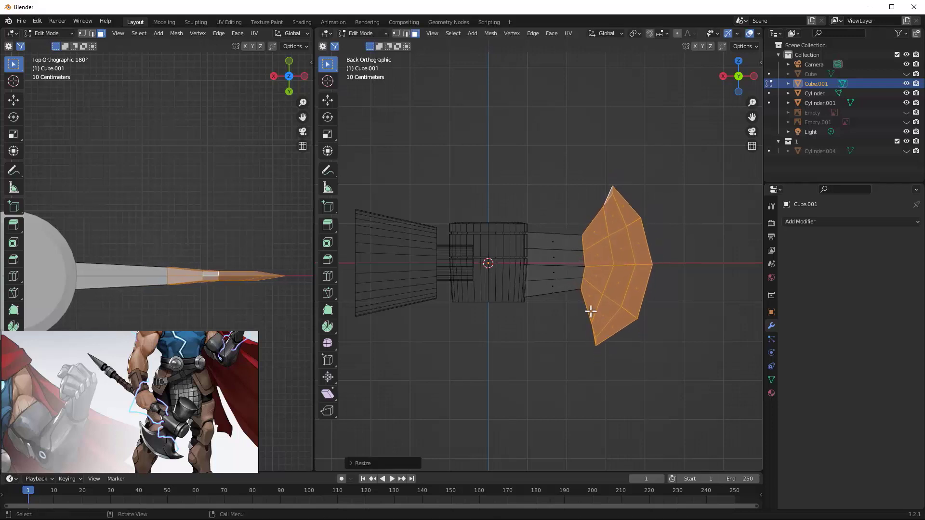
# Step: Lengthen the blade's lower point downward and move the adjacent row of lower blade vertices down to match
pyautogui.press('1')
pyautogui.moveTo(582, 313); pyautogui.dragTo(619, 356)
pyautogui.press('g')
pyautogui.click(629, 392)
pyautogui.moveTo(590, 285); pyautogui.dragTo(653, 336)
pyautogui.press('g')
pyautogui.click(667, 354)
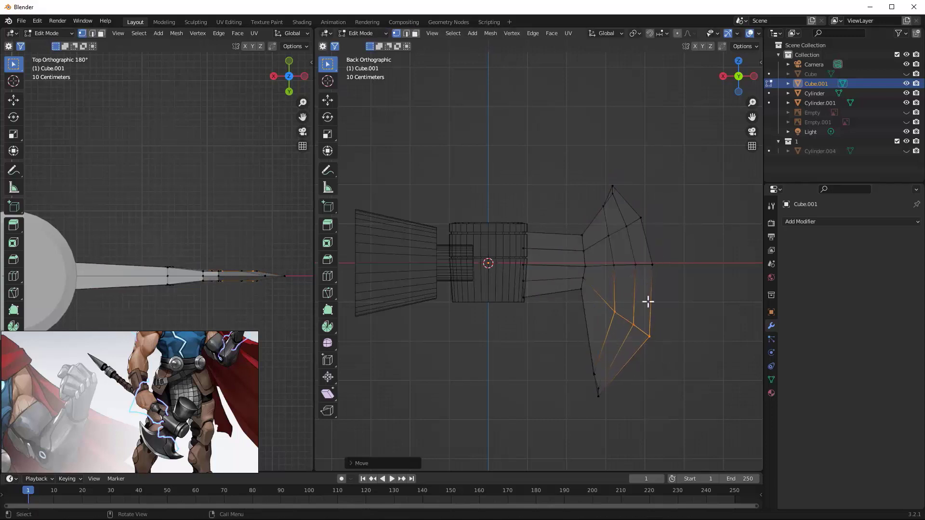
# Step: Move the middle and upper rows of blade vertices outward to smooth the curve of the cutting edge
pyautogui.moveTo(608, 252); pyautogui.dragTo(687, 285)
pyautogui.press('g')
pyautogui.click(707, 291)
pyautogui.moveTo(603, 210); pyautogui.dragTo(669, 254)
pyautogui.press('g')
pyautogui.click(678, 251)
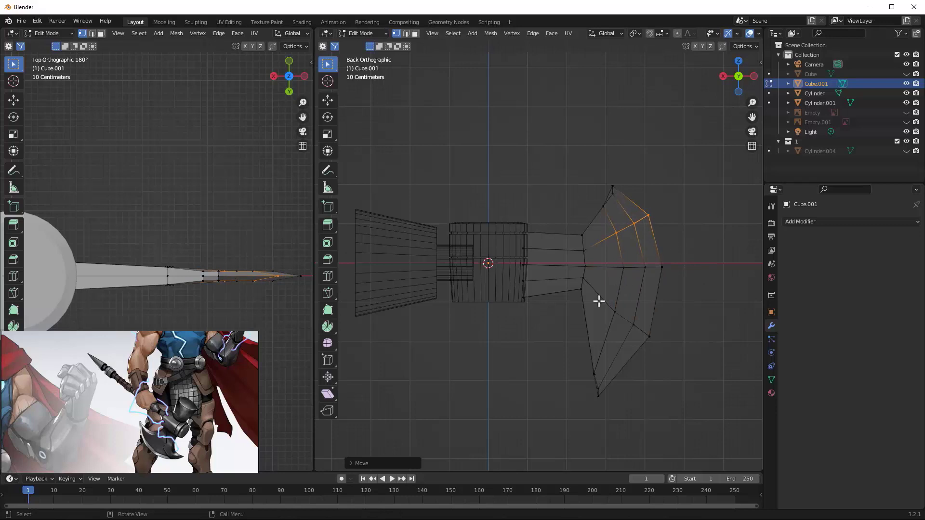
# Step: Add an edge loop across the lower half of the axe blade and move its inner vertices to curve the inner edge
pyautogui.hotkey('ctrl', 'r')
pyautogui.click(598, 311)
pyautogui.rightClick(596, 314)
pyautogui.moveTo(571, 311); pyautogui.dragTo(608, 348)
pyautogui.press('g')
pyautogui.click(615, 323)
pyautogui.moveTo(588, 283); pyautogui.dragTo(609, 302)
pyautogui.press('g')
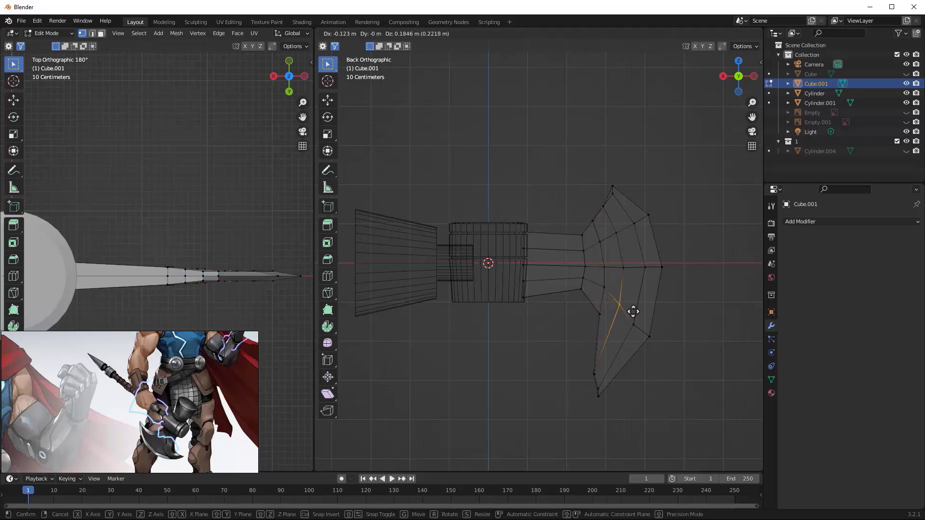
pyautogui.click(649, 324)
# Step: Add another edge loop near the blade's lower point and move its vertices outward to round the lower inner and cutting edges
pyautogui.hotkey('ctrl', 'r')
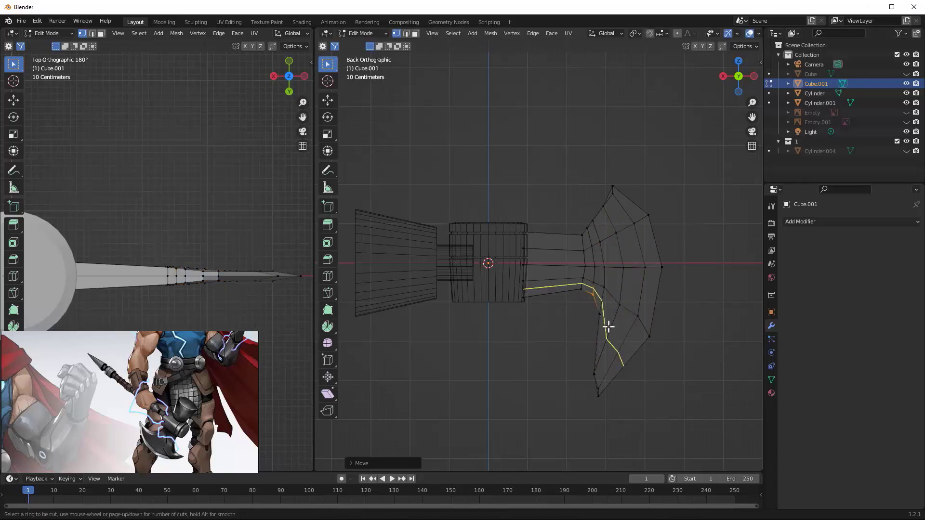
pyautogui.click(599, 337)
pyautogui.press('g')
pyautogui.click(615, 327)
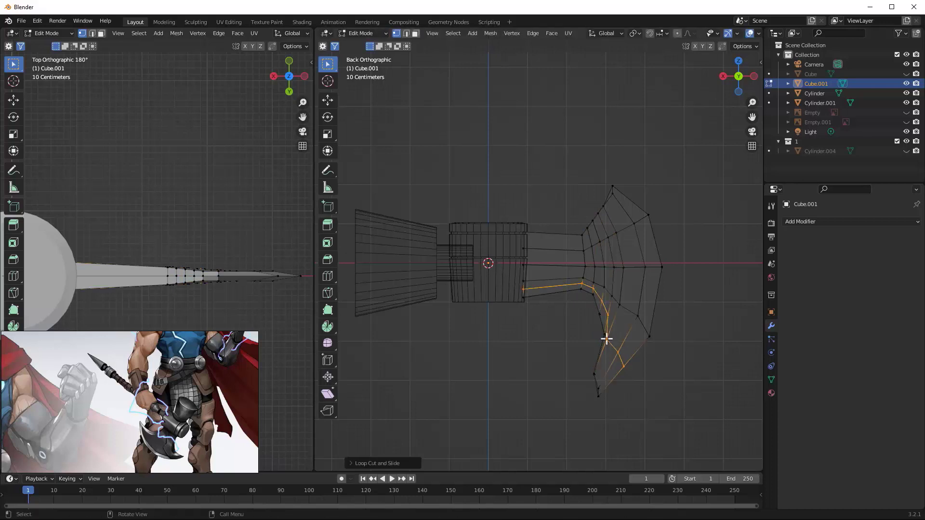
pyautogui.press('g')
pyautogui.moveTo(606, 336); pyautogui.dragTo(642, 380)
pyautogui.click(630, 340)
pyautogui.press('g')
pyautogui.click(634, 360)
pyautogui.press('g')
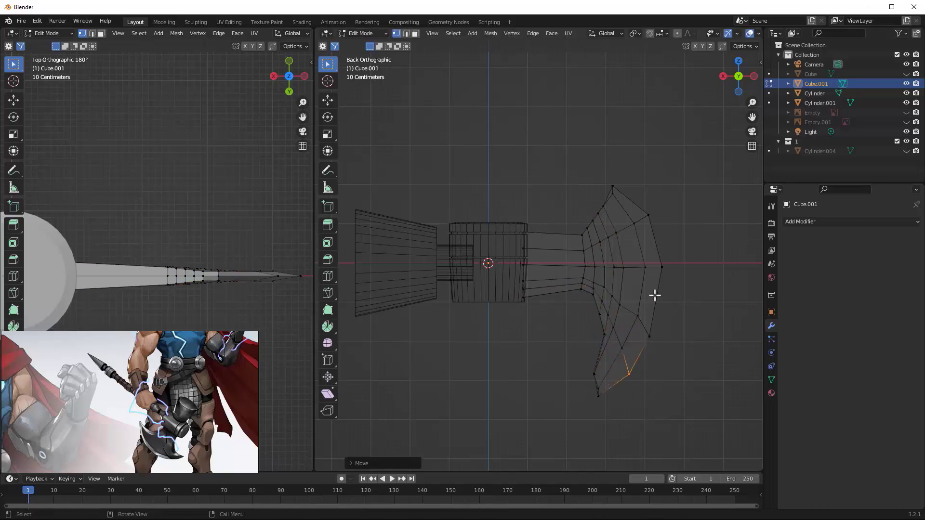
# Step: Move the vertices just below and above the blade's centre outward to smooth the middle of the cutting edge
pyautogui.moveTo(672, 315); pyautogui.dragTo(673, 316)
pyautogui.press('g')
pyautogui.click(655, 305)
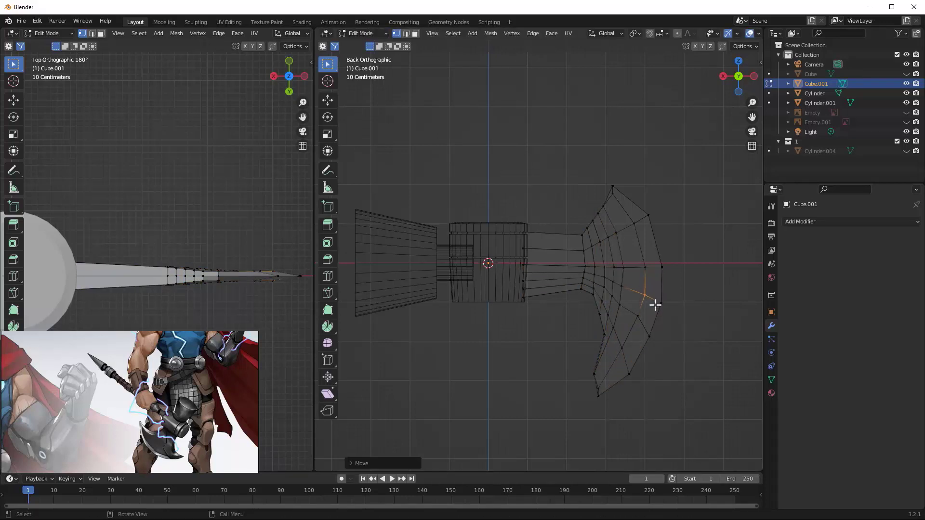
pyautogui.moveTo(635, 234); pyautogui.dragTo(667, 257)
pyautogui.press('g')
pyautogui.click(672, 256)
# Step: Add an edge loop to the upper part of the blade and move its outer vertices outward to round the upper cutting edge
pyautogui.hotkey('ctrl', 'r')
pyautogui.doubleClick(629, 201)
pyautogui.press('g')
pyautogui.moveTo(620, 194); pyautogui.dragTo(657, 231)
pyautogui.click(644, 207)
pyautogui.press('g')
pyautogui.click(660, 229)
pyautogui.moveTo(661, 229); pyautogui.dragTo(623, 238, button='middle')
pyautogui.press('ctrl+KP_1')
# Step: Add an edge loop near the hammer head's narrow end, and bevel both the outer rim and the new loop
pyautogui.hotkey('ctrl', 'r')
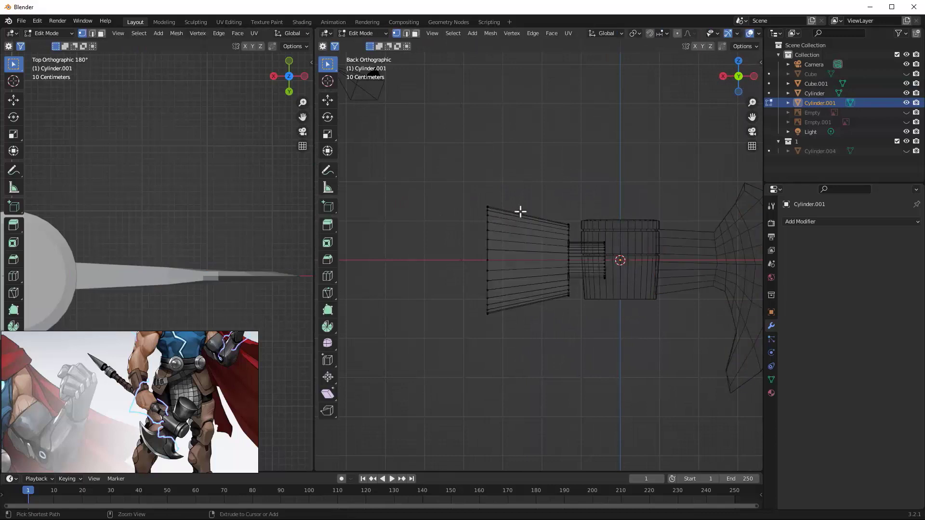
pyautogui.click(519, 211)
pyautogui.click(544, 213)
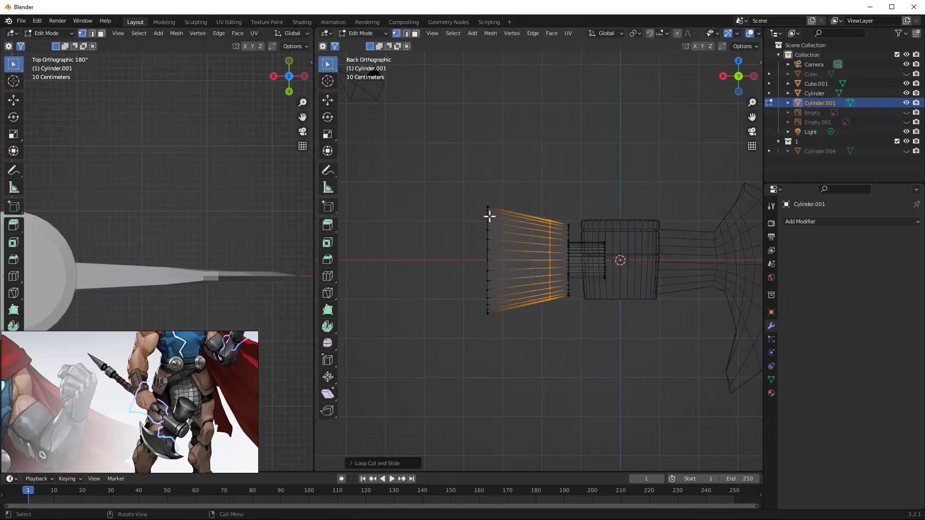
pyautogui.press('2')
pyautogui.keyDown('alt'); pyautogui.click(487, 213); pyautogui.keyUp('alt')
pyautogui.hotkey('ctrl', 'b')
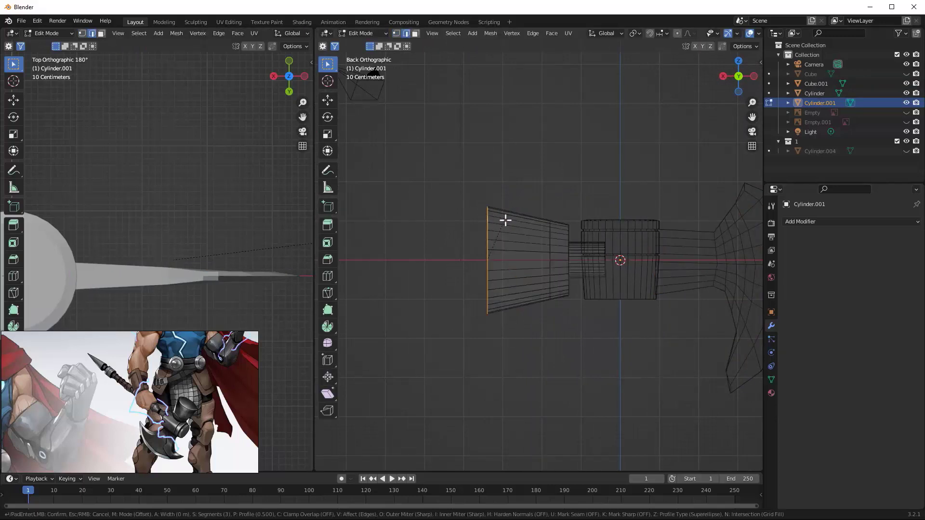
pyautogui.click(552, 234)
pyautogui.hotkey('ctrl', 'b')
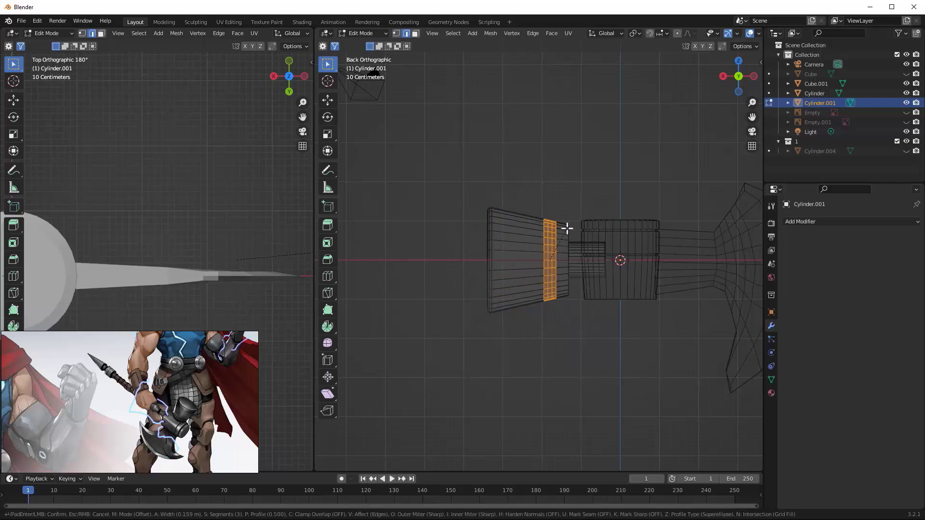
pyautogui.click(559, 230)
# Step: Extrude the beveled band in place and scale it inward to form a groove around the hammer head, leaving mesh editing
pyautogui.scroll(5, 587, 235)
pyautogui.press('e')
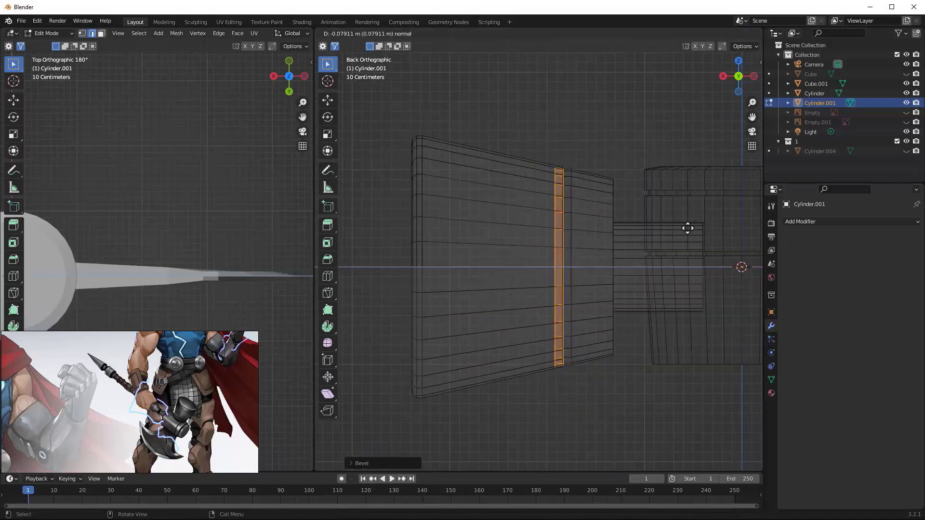
pyautogui.rightClick(698, 225)
pyautogui.hotkey('alt', 's')
pyautogui.rightClick(692, 226)
pyautogui.press('s')
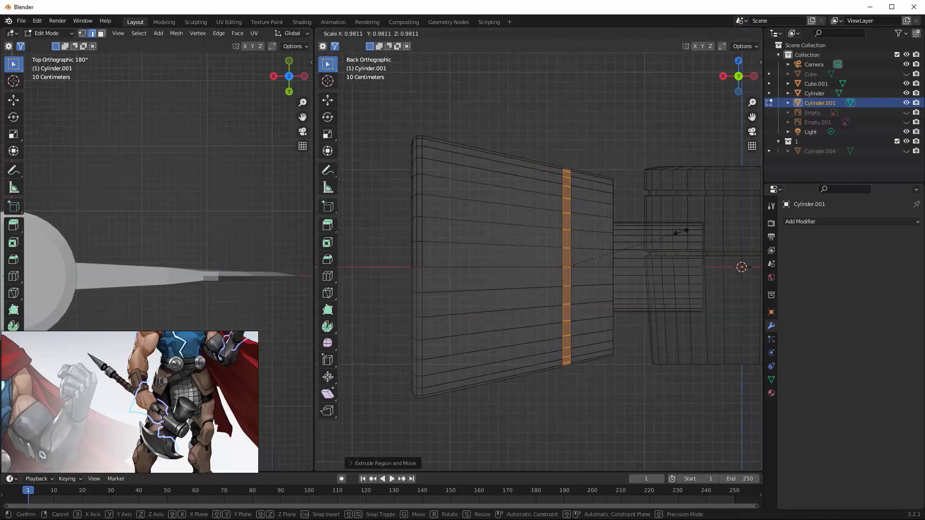
pyautogui.click(674, 233)
pyautogui.press('Tab')
pyautogui.scroll(-5, 634, 268)
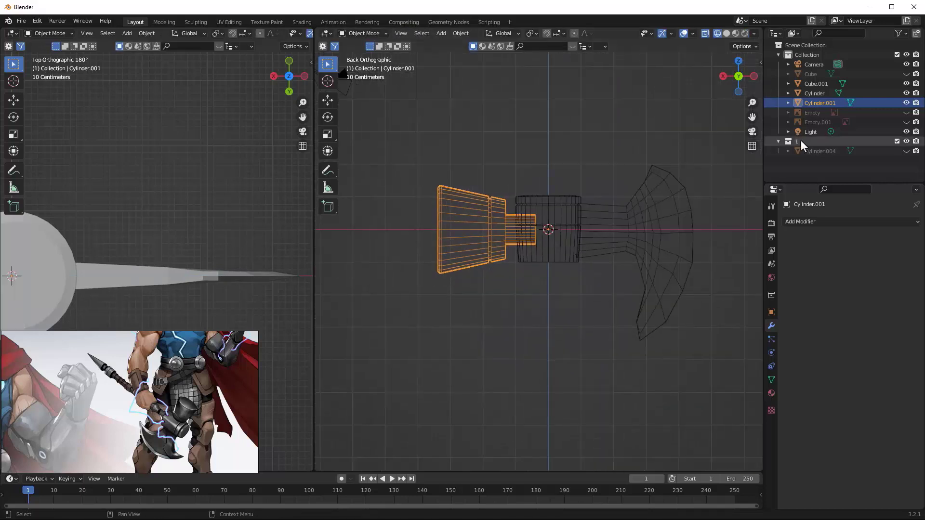
# Step: Add a new cylinder mesh and move its geometry up along Z until it is well above the axe core
pyautogui.scroll(3, 527, 185)
pyautogui.hotkey('shift', 'a')
pyautogui.moveTo(533, 239)
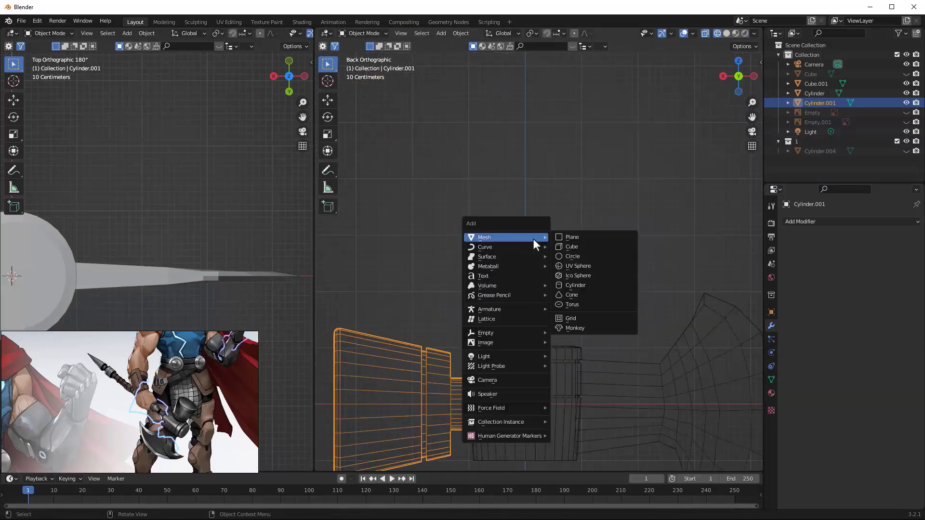
pyautogui.click(583, 288)
pyautogui.press('Tab')
pyautogui.press('g')
pyautogui.press('z')
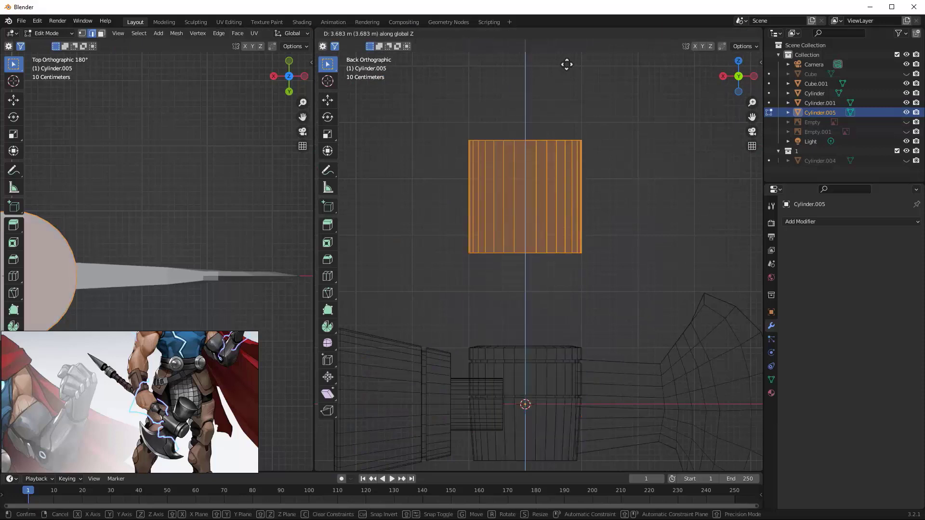
pyautogui.rightClick(581, 248)
pyautogui.press('g')
pyautogui.press('z')
pyautogui.click(596, 62)
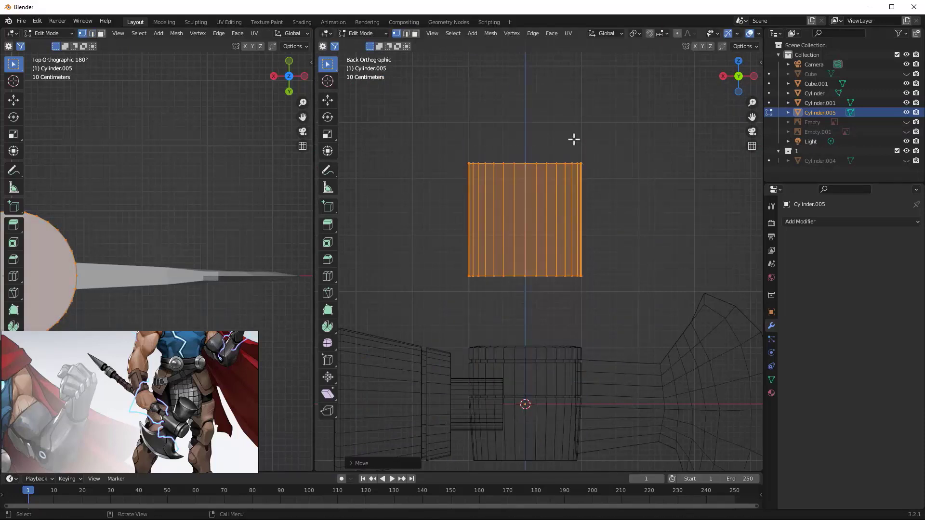
pyautogui.press('g')
pyautogui.press('z')
pyautogui.click(611, 68)
# Step: Extrude the new cylinder's bottom face, resize it to a smaller circle and extend it downward as a narrow neck
pyautogui.press('3')
pyautogui.click(548, 178)
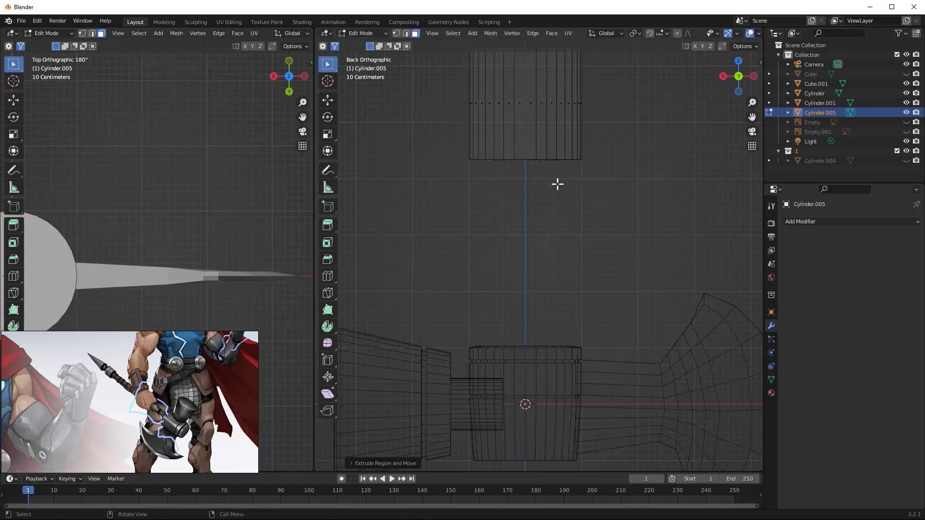
pyautogui.moveTo(562, 211); pyautogui.dragTo(570, 161, button='middle')
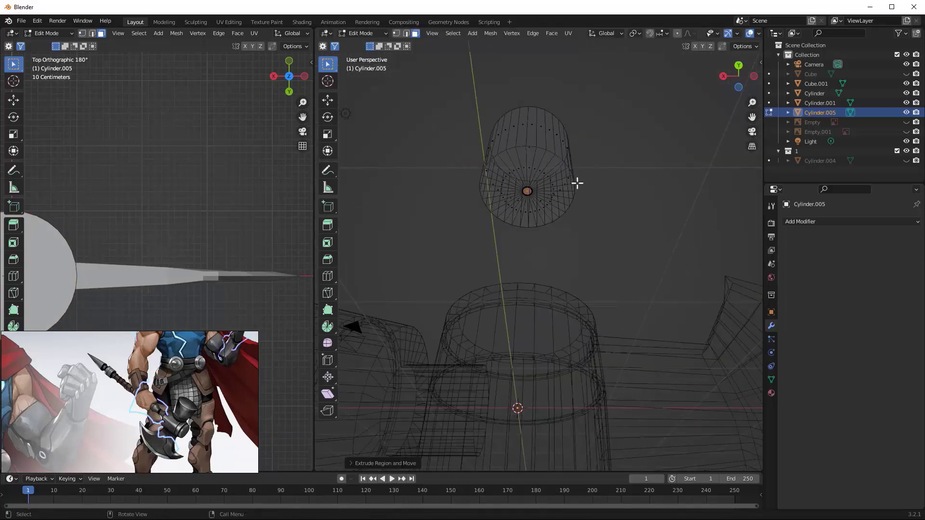
pyautogui.press('s')
pyautogui.click(682, 188)
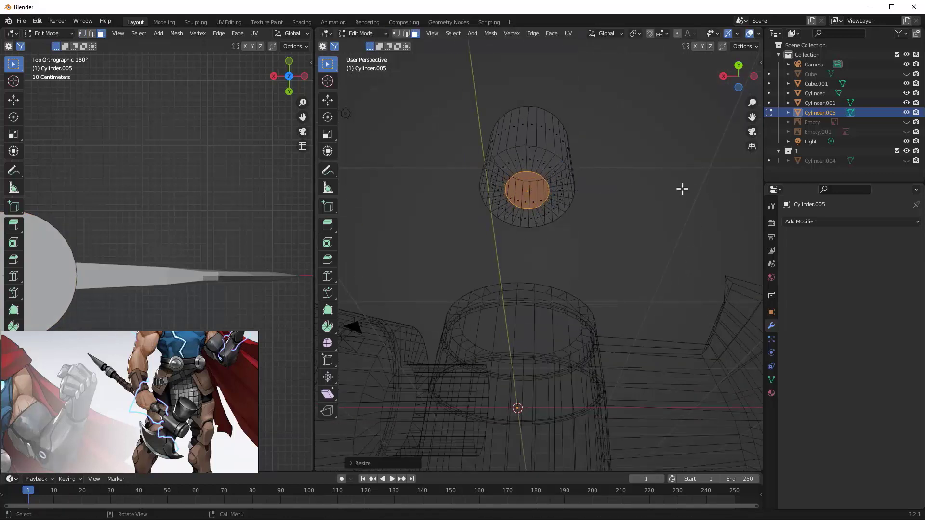
pyautogui.keyDown('alt'); pyautogui.moveTo(649, 194); pyautogui.dragTo(641, 222, button='middle'); pyautogui.keyUp('alt')
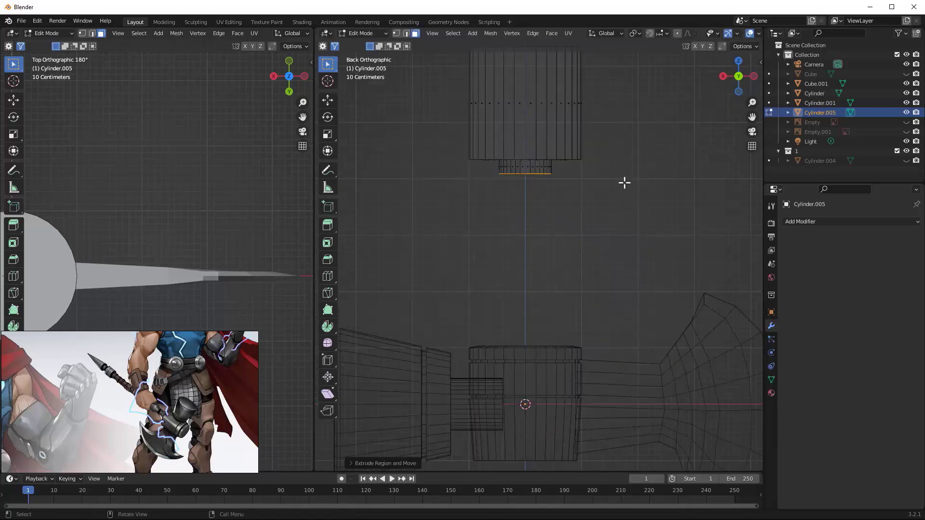
# Step: Widen the end of the neck and shift it along Z to form a stepped flange
pyautogui.press('s')
pyautogui.click(635, 212)
pyautogui.press('g')
pyautogui.press('z')
pyautogui.click(614, 201)
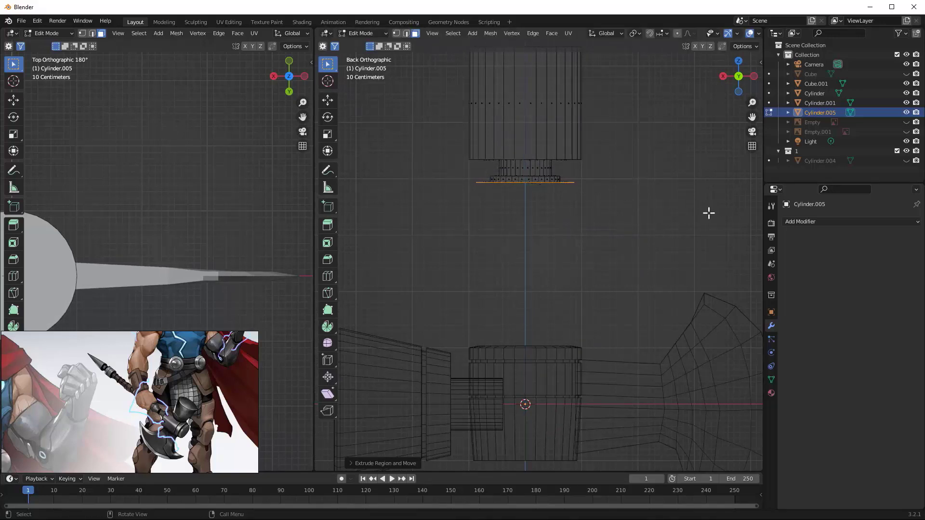
# Step: Extrude the flange's bottom face about 4.9 m downward and scale the end to a point to form a spike
pyautogui.press('e')
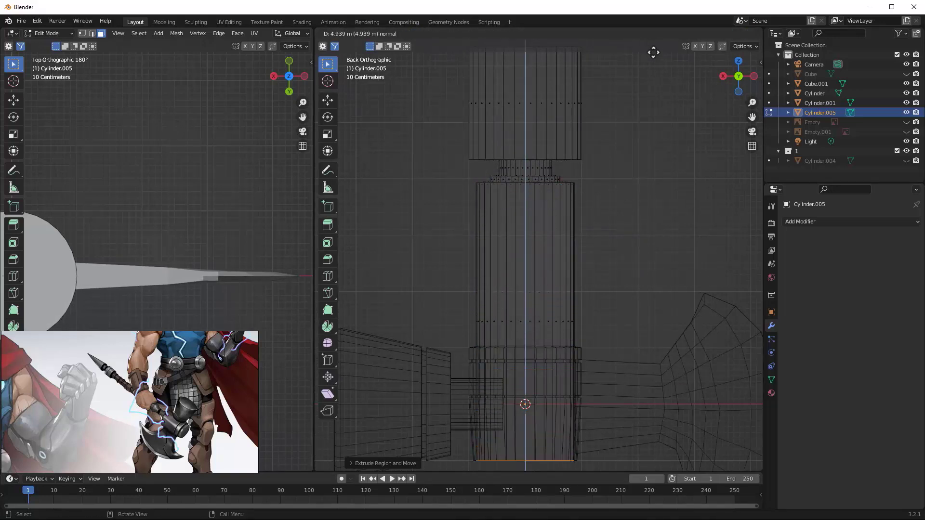
pyautogui.press('s')
pyautogui.click(537, 449)
pyautogui.scroll(-2, 625, 174)
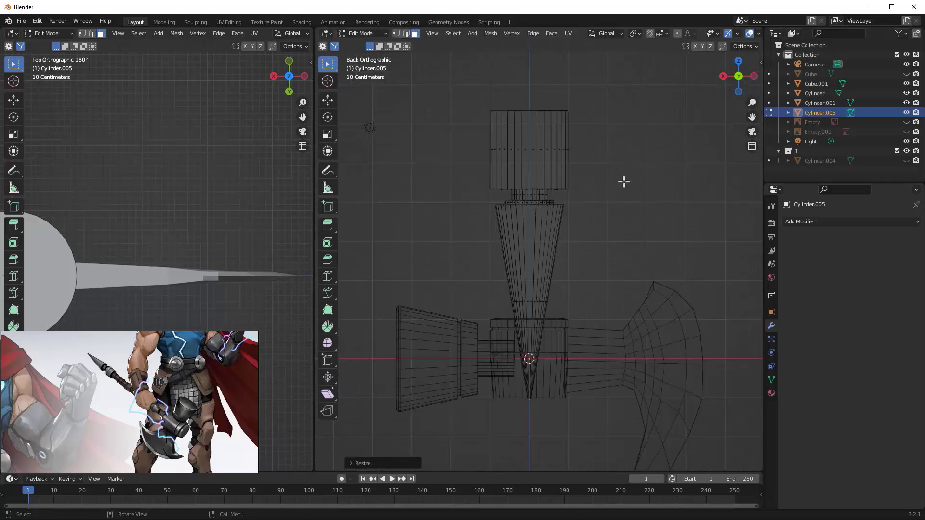
# Step: Move the spike object down along Z and scale it to about 0.54
pyautogui.press('Tab')
pyautogui.scroll(-8, 605, 211)
pyautogui.press('g')
pyautogui.press('z')
pyautogui.click(606, 270)
pyautogui.scroll(9, 612, 267)
pyautogui.press('s')
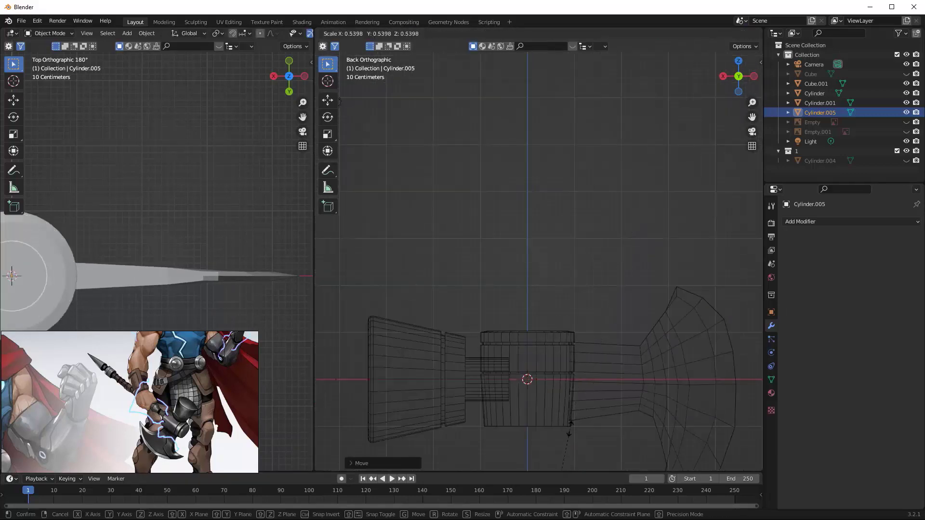
pyautogui.click(570, 426)
# Step: Move the spike object down along Z to the bottom end of the future handle, well below the axe head
pyautogui.scroll(-7, 598, 289)
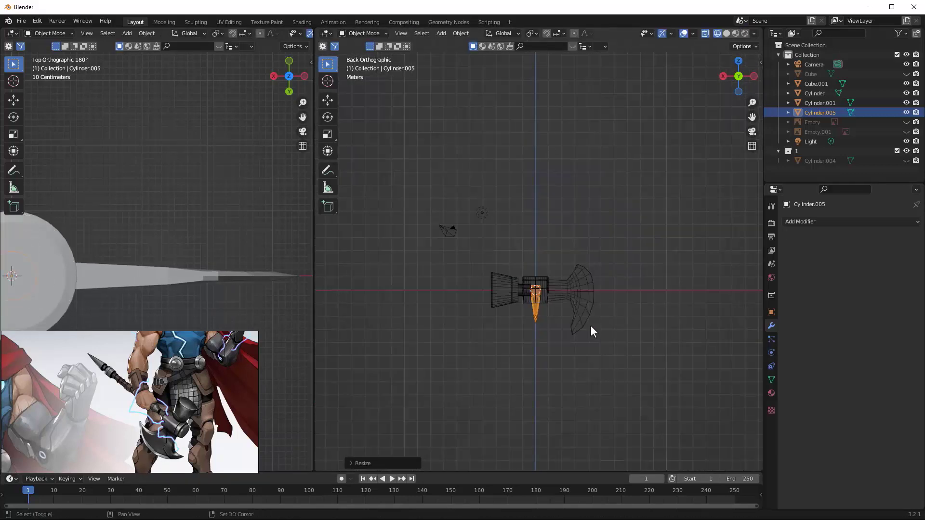
pyautogui.keyDown('shift'); pyautogui.moveTo(592, 332); pyautogui.dragTo(605, 173, button='middle'); pyautogui.keyUp('shift')
pyautogui.press('g')
pyautogui.press('z')
pyautogui.click(603, 335)
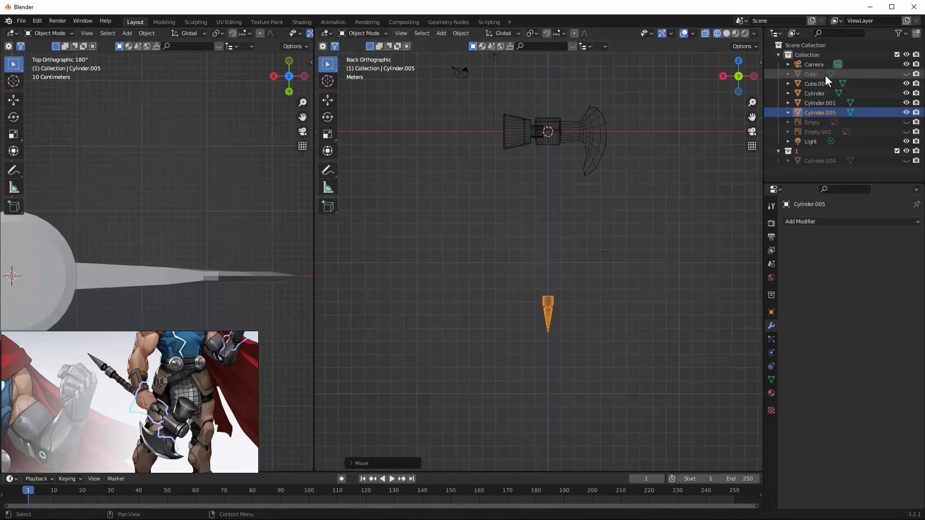
# Step: Unhide the first hammer (Cube) and move its mesh up along Z, clear of the axe head
pyautogui.click(906, 74)
pyautogui.click(550, 116)
pyautogui.press('Tab')
pyautogui.scroll(-2, 605, 140)
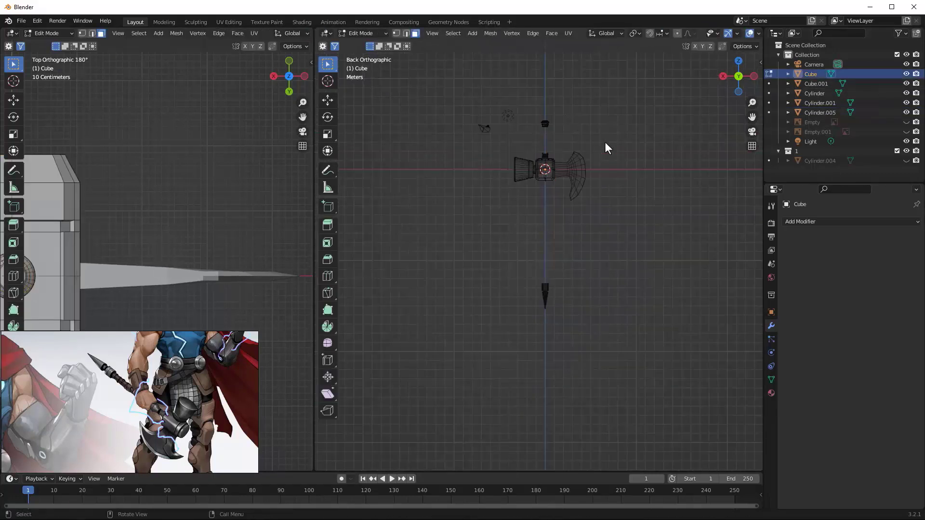
pyautogui.press('g')
pyautogui.press('z')
pyautogui.click(610, 398)
pyautogui.press('KP_Decimal')
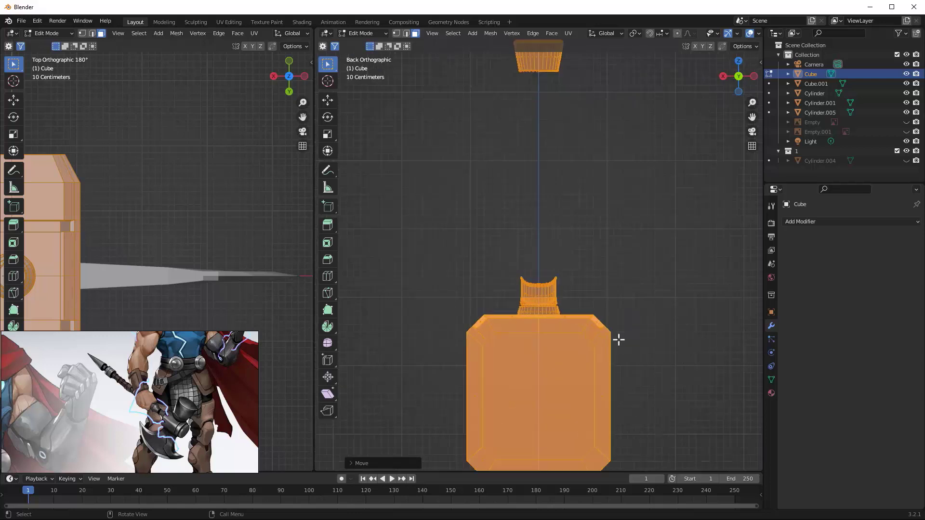
# Step: Select the curved strap section at the base of the first hammer's handle, duplicate it and separate the copy into its own object
pyautogui.moveTo(575, 253); pyautogui.dragTo(497, 295)
pyautogui.scroll(7, 597, 361)
pyautogui.keyDown('shift'); pyautogui.moveTo(611, 373); pyautogui.dragTo(611, 262, button='middle'); pyautogui.keyUp('shift')
pyautogui.scroll(1, 610, 262)
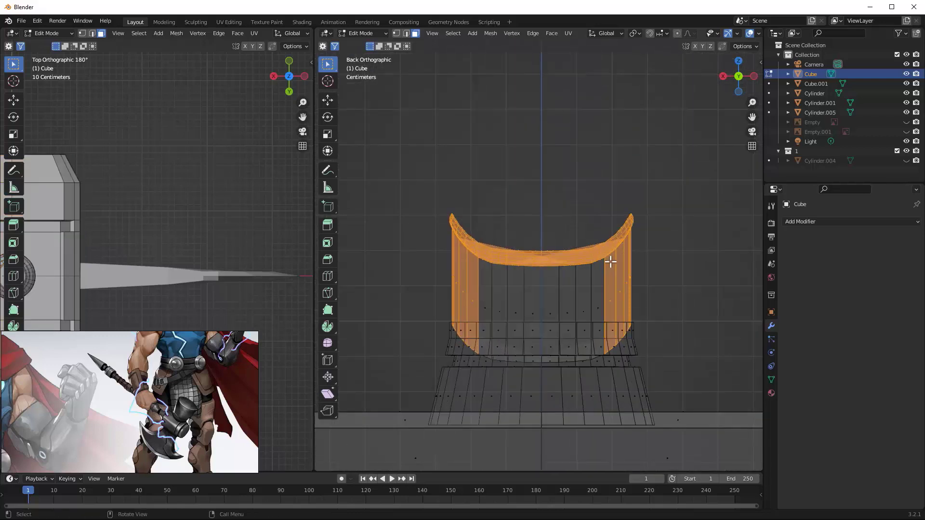
pyautogui.press('ctrl+KP_Add')
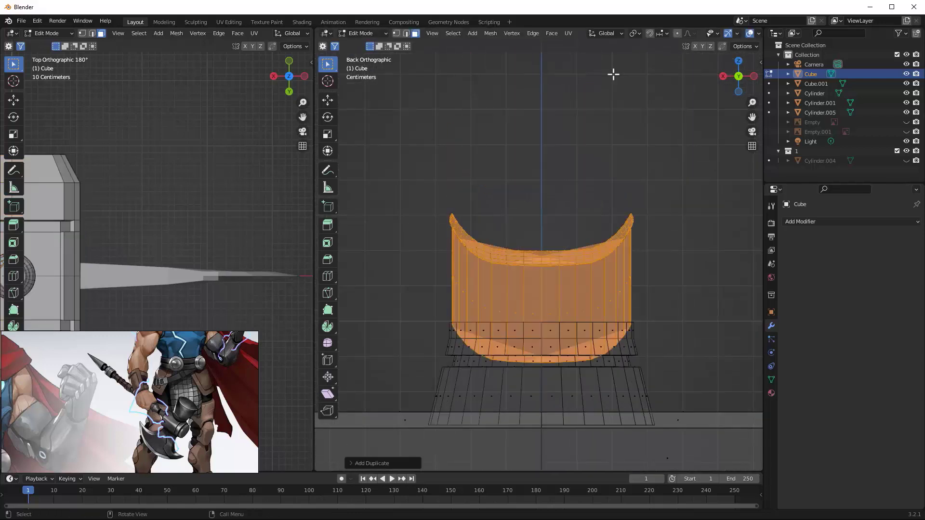
pyautogui.press('p')
pyautogui.click(614, 75)
pyautogui.scroll(-8, 617, 238)
pyautogui.keyDown('shift'); pyautogui.moveTo(594, 178); pyautogui.dragTo(593, 118, button='middle'); pyautogui.keyUp('shift')
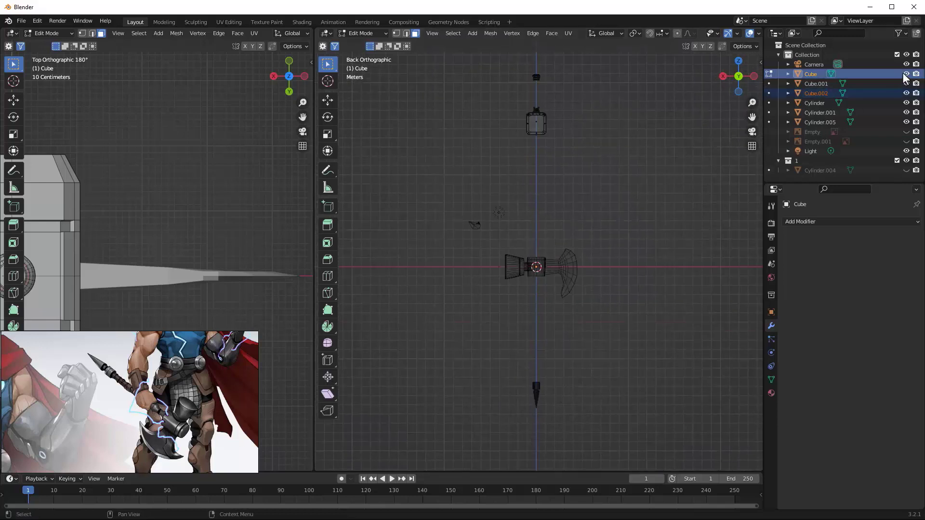
# Step: Hide the first hammer again and open the separated strap piece (Cube.002) for mesh editing
pyautogui.click(907, 74)
pyautogui.press('z')
pyautogui.click(541, 118)
pyautogui.click(817, 94)
pyautogui.scroll(-1, 601, 134)
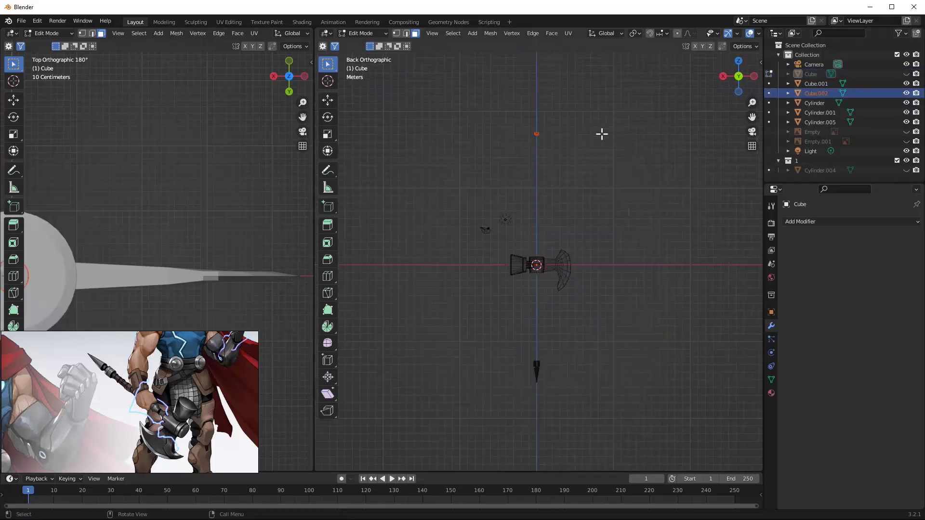
pyautogui.press('z')
pyautogui.click(534, 158)
pyautogui.press('z')
pyautogui.click(531, 151)
pyautogui.moveTo(575, 120); pyautogui.dragTo(519, 143)
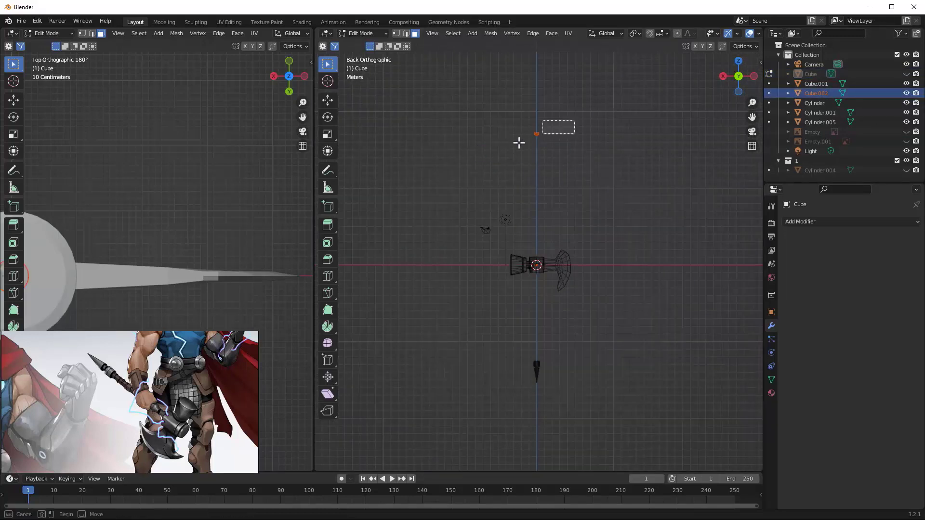
pyautogui.moveTo(547, 142); pyautogui.dragTo(546, 154, button='middle')
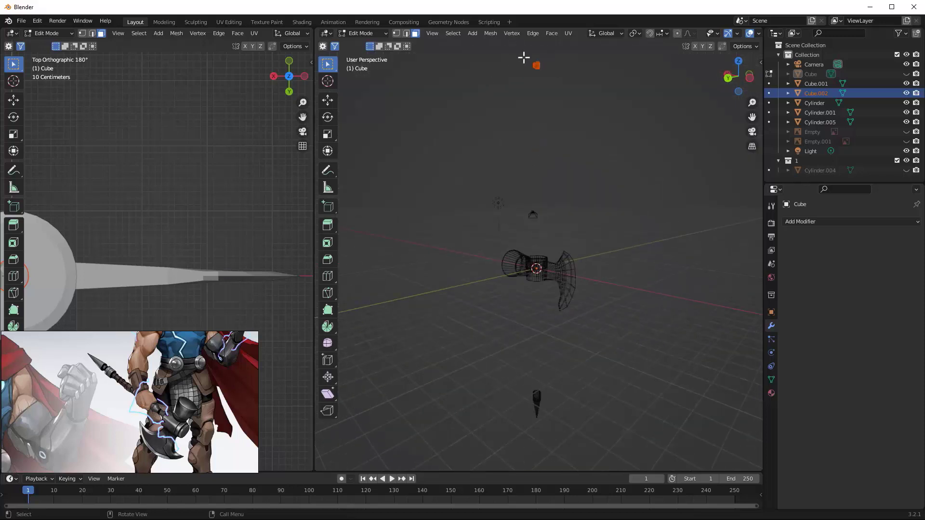
pyautogui.press('Tab')
pyautogui.press('Tab')
# Step: Move the strap piece down along Z to the upper end of the spike's cylinder
pyautogui.press('ctrl+KP_1')
pyautogui.press('g')
pyautogui.press('z')
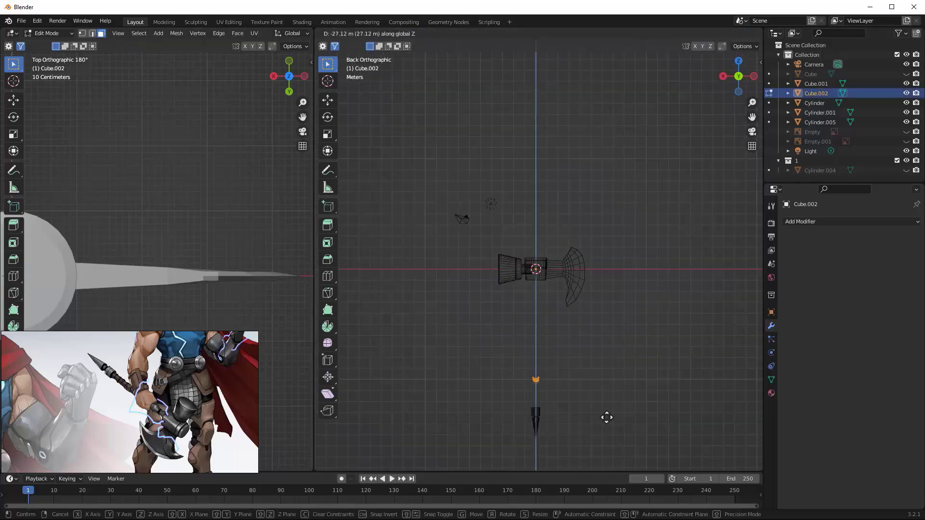
pyautogui.click(600, 411)
pyautogui.press('KP_Decimal')
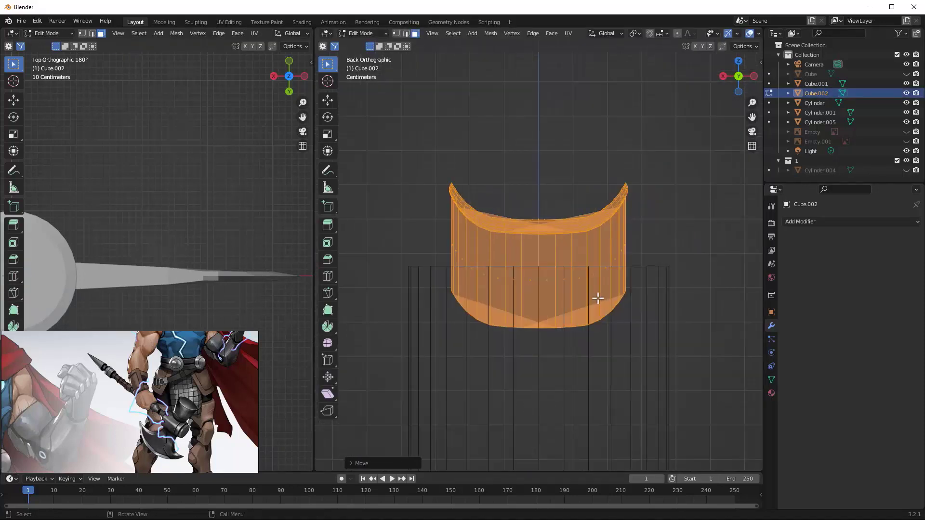
# Step: Scale the strap piece down to fit the spike's cylinder and move it up slightly along Z
pyautogui.scroll(-3, 558, 259)
pyautogui.press('s')
pyautogui.click(562, 258)
pyautogui.press('g')
pyautogui.press('z')
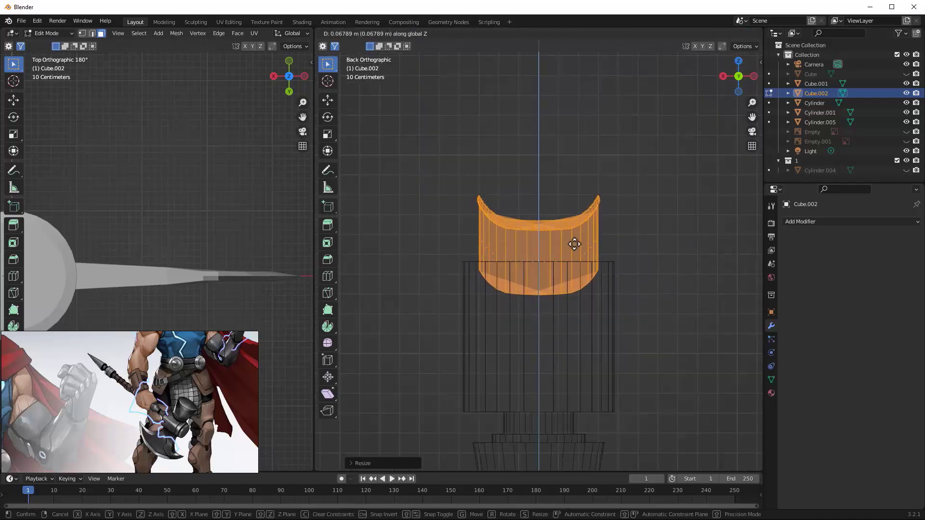
pyautogui.click(574, 245)
# Step: Add an Array modifier to the strap piece with relative offset factors X 0 and Z 0.710
pyautogui.click(802, 222)
pyautogui.press('Escape')
pyautogui.press('Tab')
pyautogui.click(802, 222)
pyautogui.click(734, 264)
pyautogui.doubleClick(879, 292)
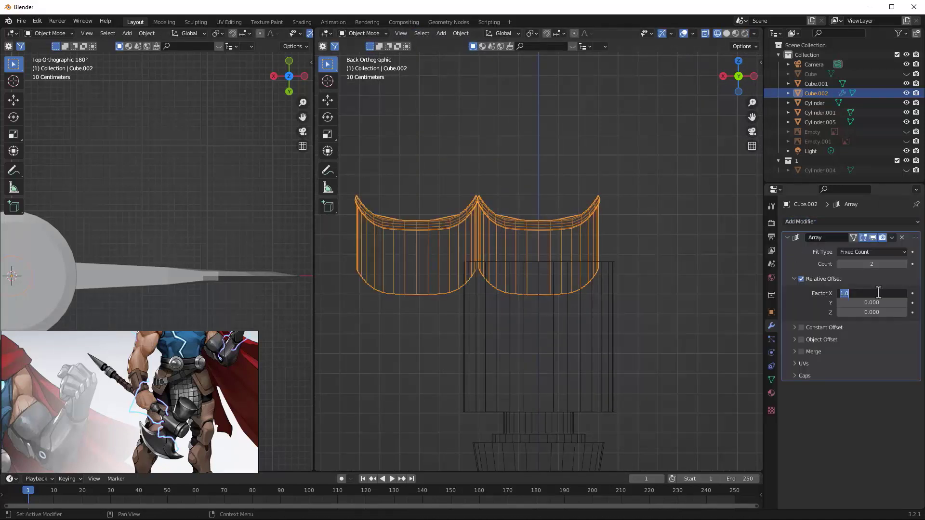
pyautogui.write('0')
pyautogui.press('Tab')
pyautogui.press('Tab')
pyautogui.write('1')
pyautogui.press('Return')
pyautogui.moveTo(889, 312)
pyautogui.mouseDown()
pyautogui.moveTo(859, 313)
pyautogui.moveTo(875, 312)
pyautogui.mouseUp()
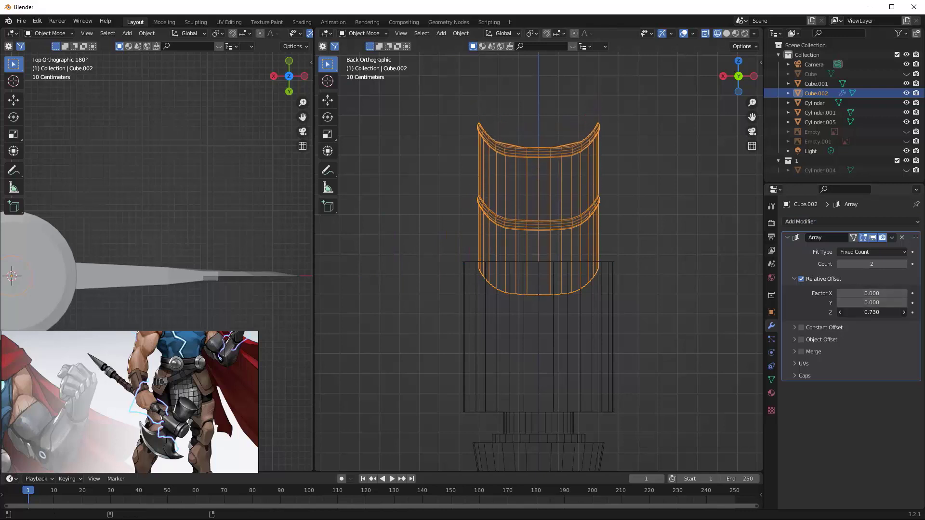
# Step: Set the strap array's count to 27 so the wraps form the handle below the axe head
pyautogui.moveTo(904, 264); pyautogui.dragTo(916, 264)
pyautogui.scroll(-15, 599, 250)
pyautogui.keyDown('shift'); pyautogui.moveTo(598, 208); pyautogui.dragTo(559, 284, button='middle'); pyautogui.keyUp('shift')
pyautogui.click(904, 264)
pyautogui.click(904, 264)
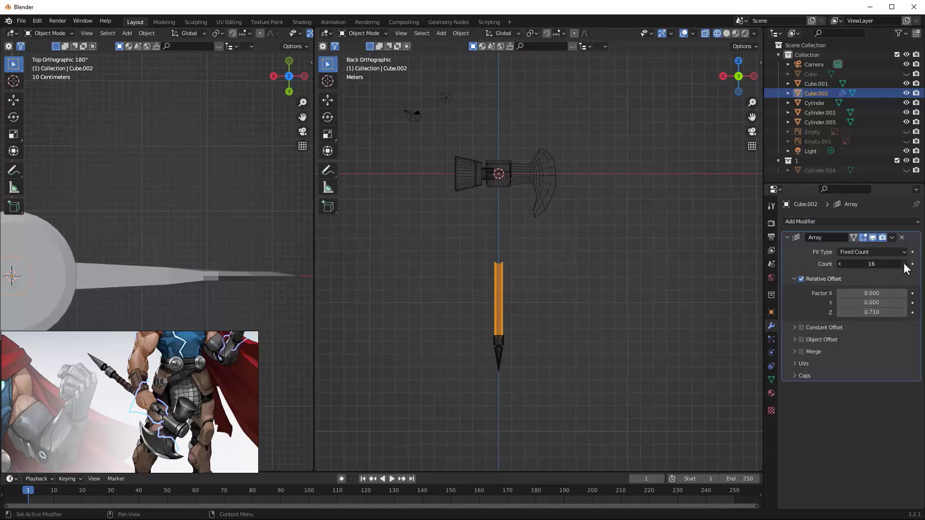
pyautogui.click(839, 263)
pyautogui.press('Tab')
pyautogui.press('z')
pyautogui.click(696, 224)
pyautogui.moveTo(694, 224)
pyautogui.mouseDown(button='middle')
pyautogui.moveTo(386, 223)
pyautogui.moveTo(386, 233)
pyautogui.moveTo(418, 238)
pyautogui.mouseUp(button='middle')
pyautogui.scroll(4, 613, 230)
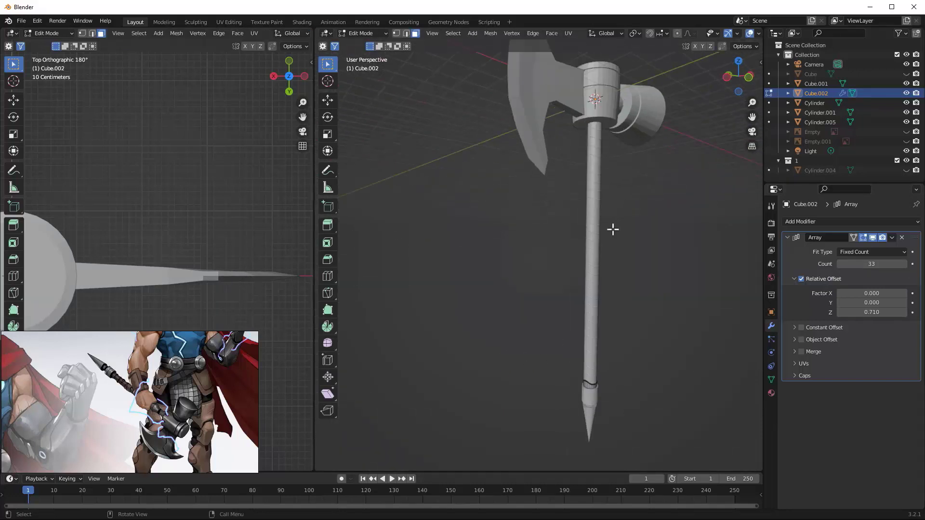
pyautogui.click(839, 264)
pyautogui.click(839, 264)
pyautogui.click(839, 264)
pyautogui.click(839, 264)
pyautogui.moveTo(548, 219); pyautogui.dragTo(738, 210, button='middle')
pyautogui.keyDown('shift'); pyautogui.moveTo(489, 104); pyautogui.dragTo(596, 261, button='middle'); pyautogui.keyUp('shift')
pyautogui.hotkey('shift', 'a')
pyautogui.click(551, 308)
pyautogui.scroll(3, 616, 167)
pyautogui.keyDown('shift'); pyautogui.moveTo(615, 167); pyautogui.dragTo(535, 220, button='middle'); pyautogui.keyUp('shift')
pyautogui.press('g')
pyautogui.press('z')
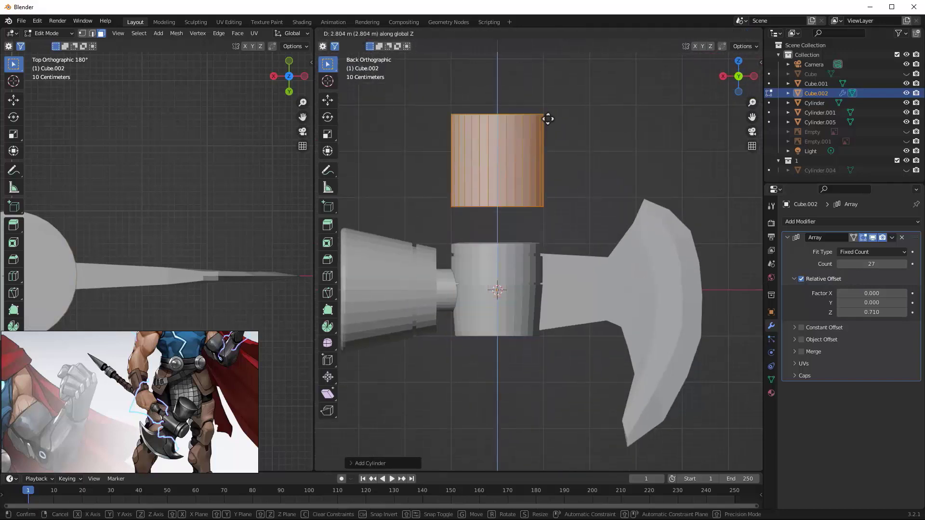
pyautogui.hotkey('ctrl', 'z')
pyautogui.hotkey('ctrl', 'z')
# Step: Add a cylinder as a separate object and move its mesh up along Z, above the axe head
pyautogui.press('Tab')
pyautogui.hotkey('shift', 'a')
pyautogui.moveTo(562, 181)
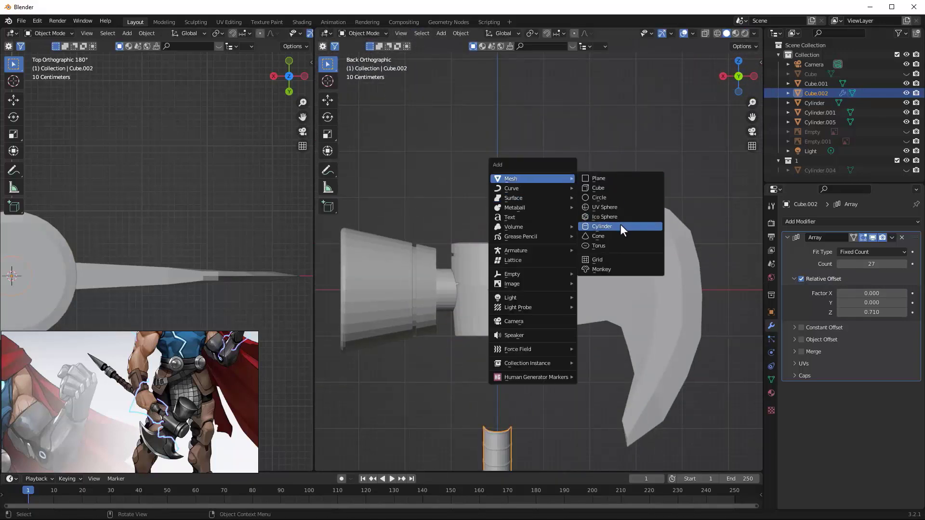
pyautogui.click(620, 224)
pyautogui.press('Tab')
pyautogui.press('g')
pyautogui.press('z')
pyautogui.click(516, 337)
pyautogui.scroll(3, 520, 412)
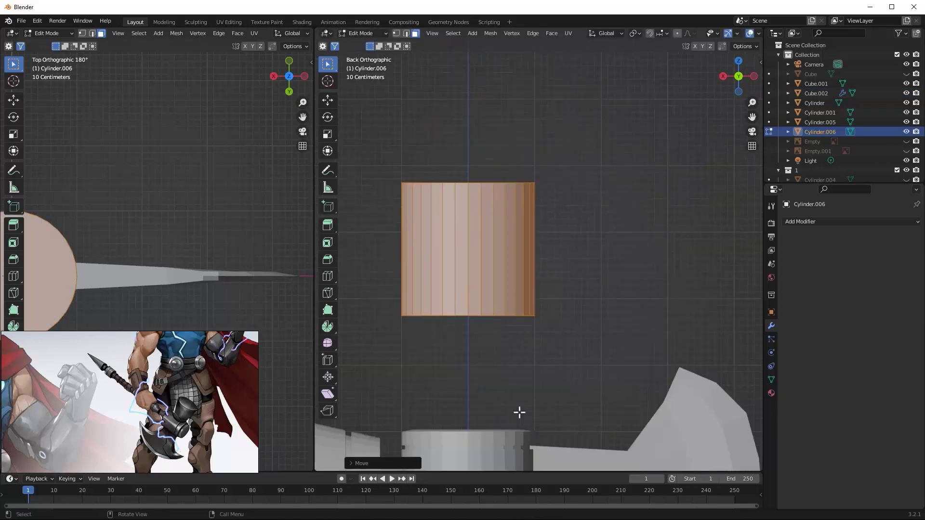
# Step: Shorten the new cylinder to about half its height by moving its bottom vertices up along Z
pyautogui.press('1')
pyautogui.press('z')
pyautogui.press('4')
pyautogui.moveTo(562, 292); pyautogui.dragTo(315, 390)
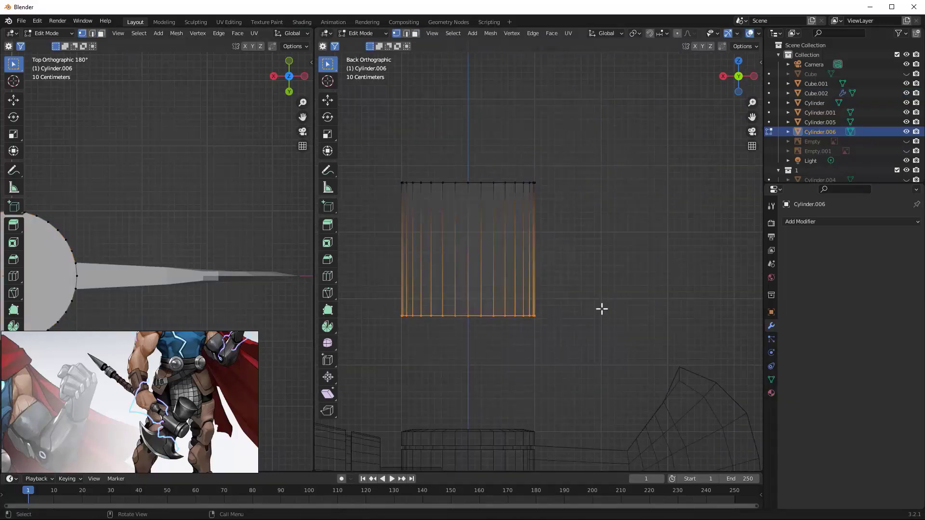
pyautogui.press('g')
pyautogui.press('z')
pyautogui.click(540, 225)
# Step: Extrude the cylinder's bottom face downward and scale it in to form a taper
pyautogui.press('3')
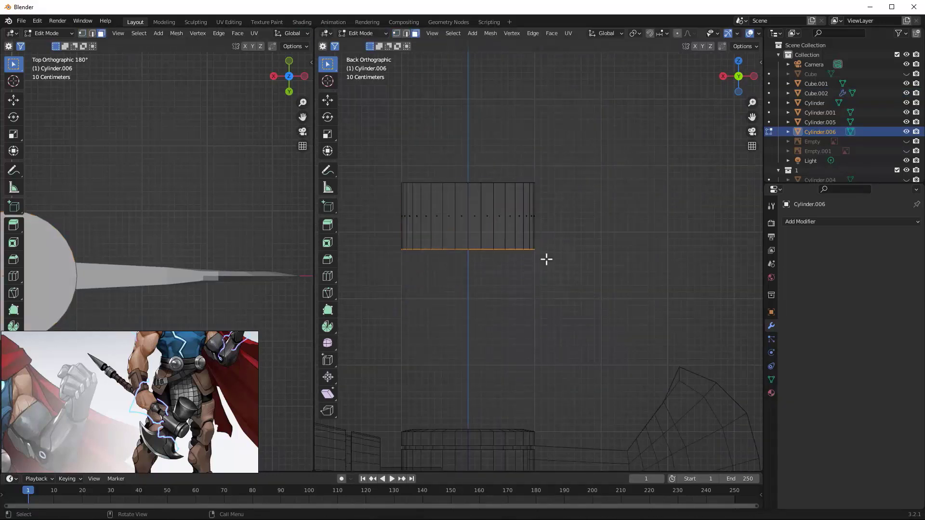
pyautogui.press('e')
pyautogui.click(547, 323)
pyautogui.press('s')
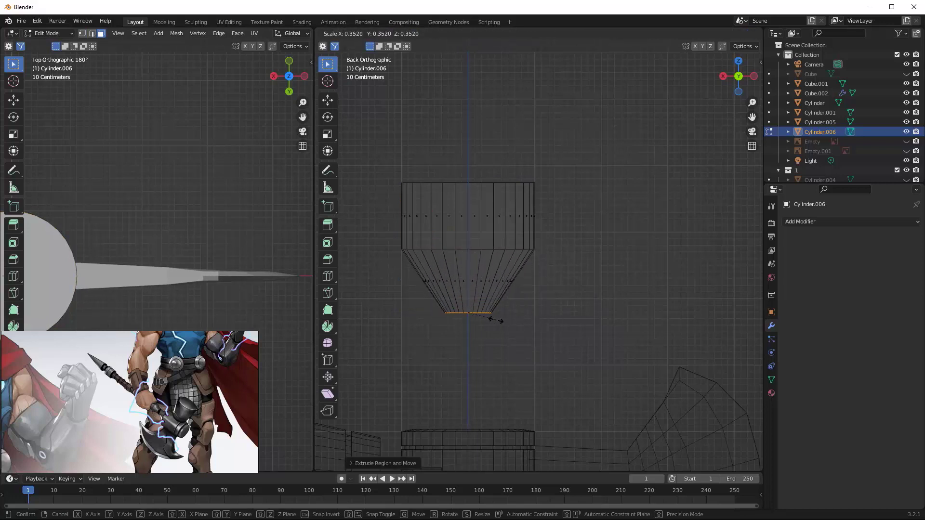
pyautogui.click(496, 320)
# Step: Extrude a narrow neck below the taper, flare it out again and extrude a long straight sleeve beneath it
pyautogui.press('e')
pyautogui.click(504, 371)
pyautogui.press('e')
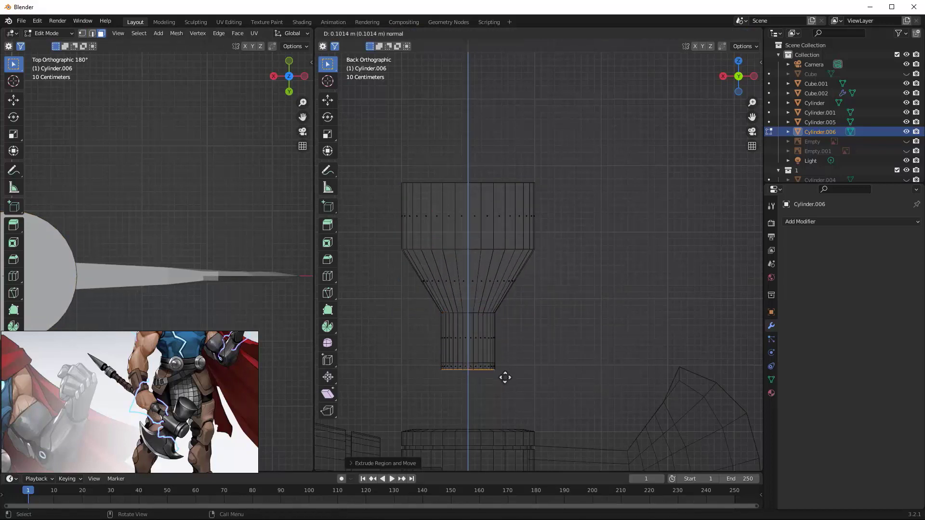
pyautogui.click(550, 420)
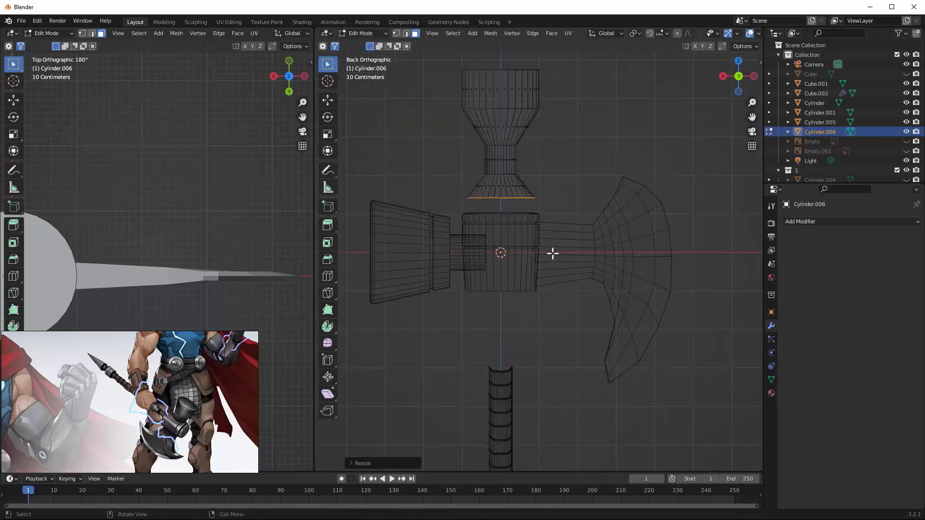
pyautogui.press('e')
pyautogui.click(548, 337)
pyautogui.press('Tab')
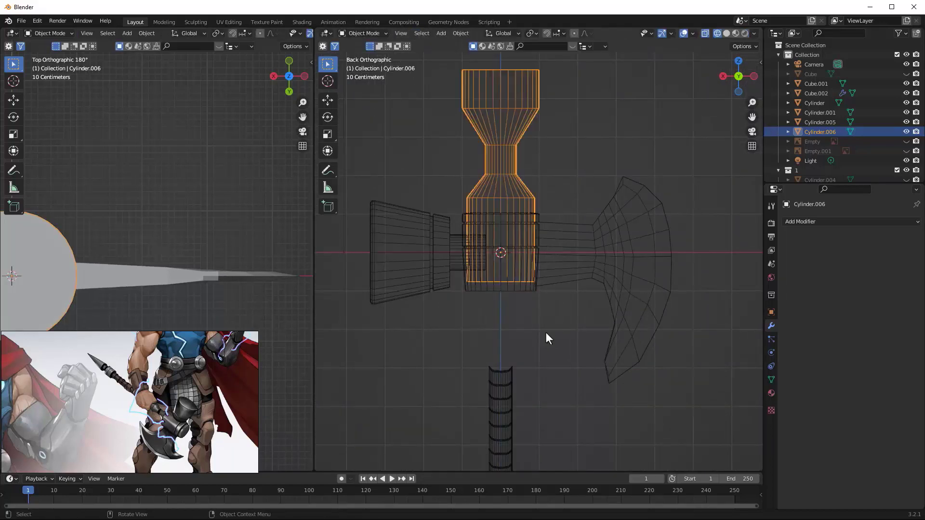
# Step: Scale the connector piece down and move it along Z between the axe head and the wrapped handle
pyautogui.press('g')
pyautogui.press('z')
pyautogui.click(537, 439)
pyautogui.press('s')
pyautogui.click(515, 391)
pyautogui.press('g')
pyautogui.press('z')
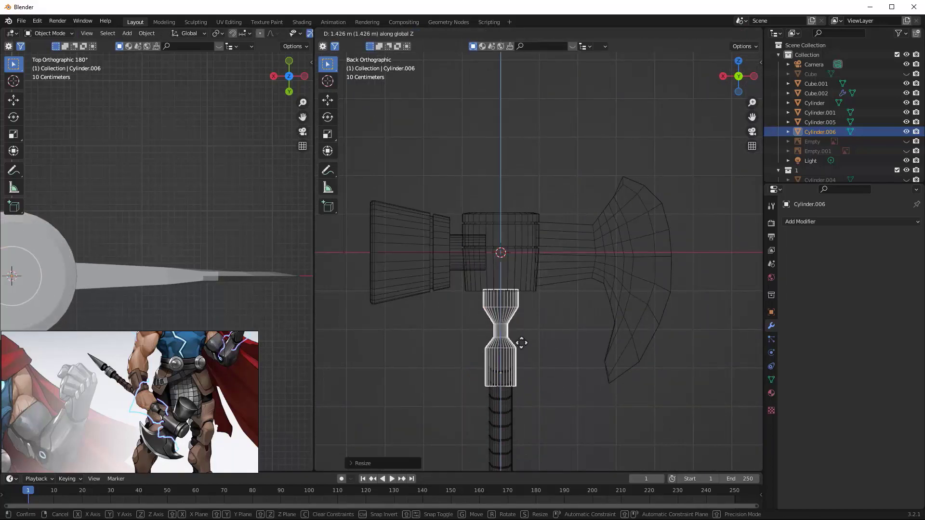
pyautogui.click(526, 330)
pyautogui.press('Tab')
pyautogui.press('Tab')
# Step: Return the viewport to solid shading and look over the assembled axe-hammer
pyautogui.scroll(-3, 571, 320)
pyautogui.press('z')
pyautogui.click(622, 327)
pyautogui.click(584, 339)
pyautogui.scroll(-4, 583, 339)
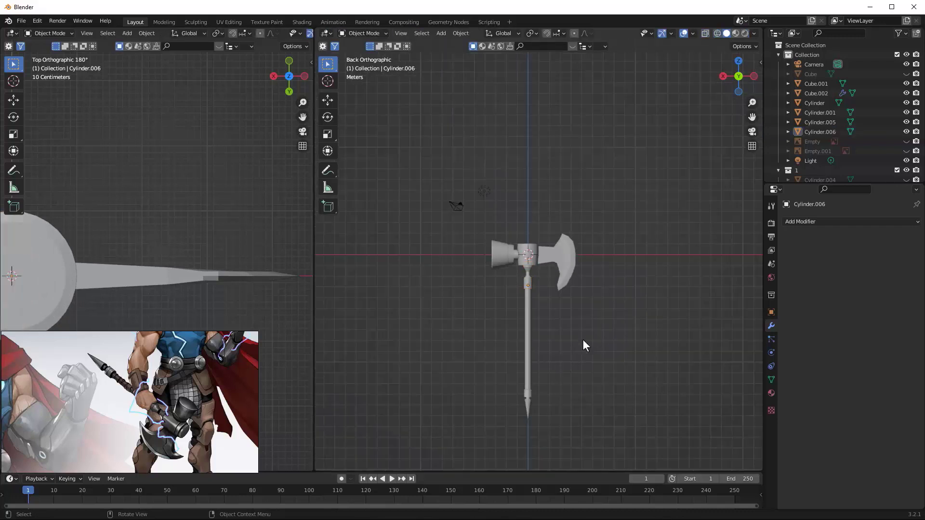
pyautogui.moveTo(582, 339)
pyautogui.mouseDown(button='middle')
pyautogui.moveTo(377, 328)
pyautogui.moveTo(562, 346)
pyautogui.mouseUp(button='middle')
pyautogui.scroll(3, 562, 346)
# Step: Set the axe blade to flat shading and add and apply a Solidify modifier on it
pyautogui.click(613, 258)
pyautogui.moveTo(614, 257); pyautogui.dragTo(664, 288, button='middle')
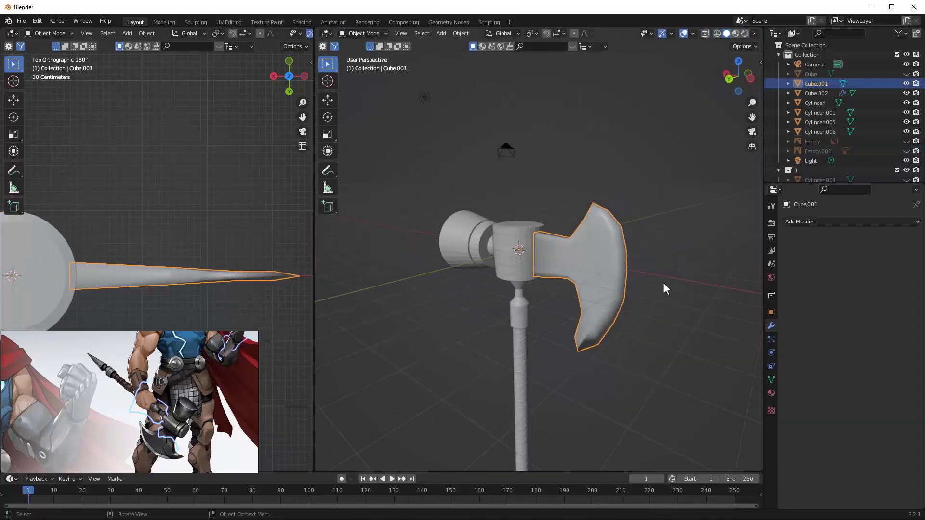
pyautogui.scroll(3, 588, 263)
pyautogui.rightClick(589, 264)
pyautogui.click(592, 268)
pyautogui.click(814, 221)
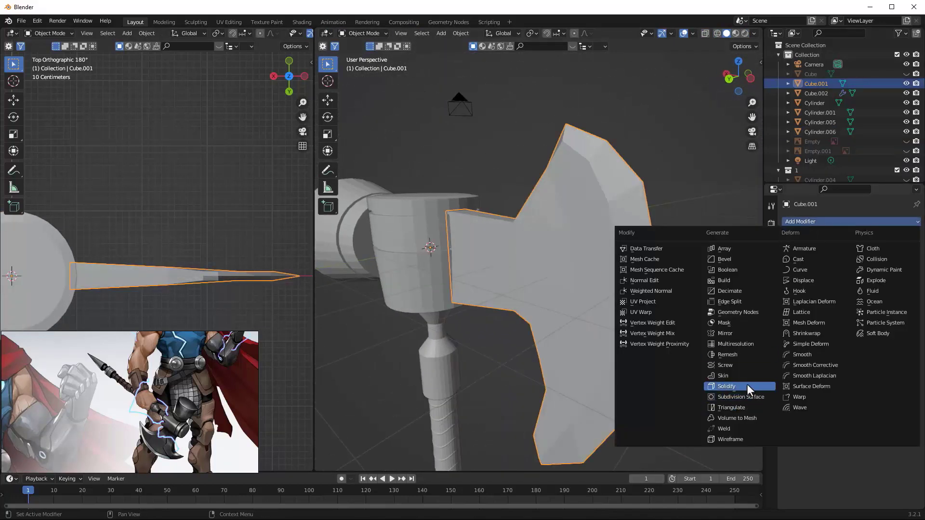
pyautogui.click(727, 387)
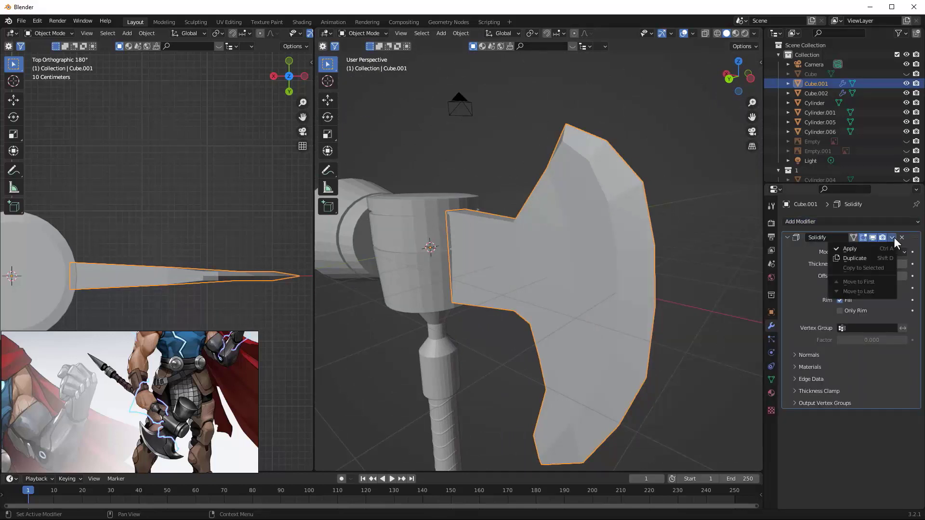
pyautogui.click(850, 248)
# Step: Try a Multiresolution modifier with one subdivision level on the axe blade
pyautogui.click(814, 221)
pyautogui.click(734, 340)
pyautogui.click(846, 323)
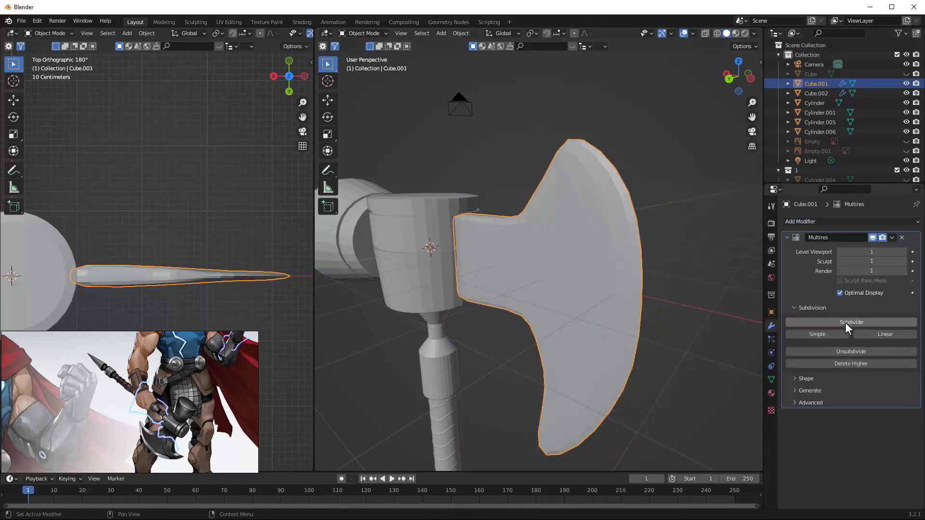
pyautogui.hotkey('ctrl', 'z')
pyautogui.moveTo(693, 285); pyautogui.dragTo(722, 293, button='middle')
pyautogui.hotkey('ctrl', 'z')
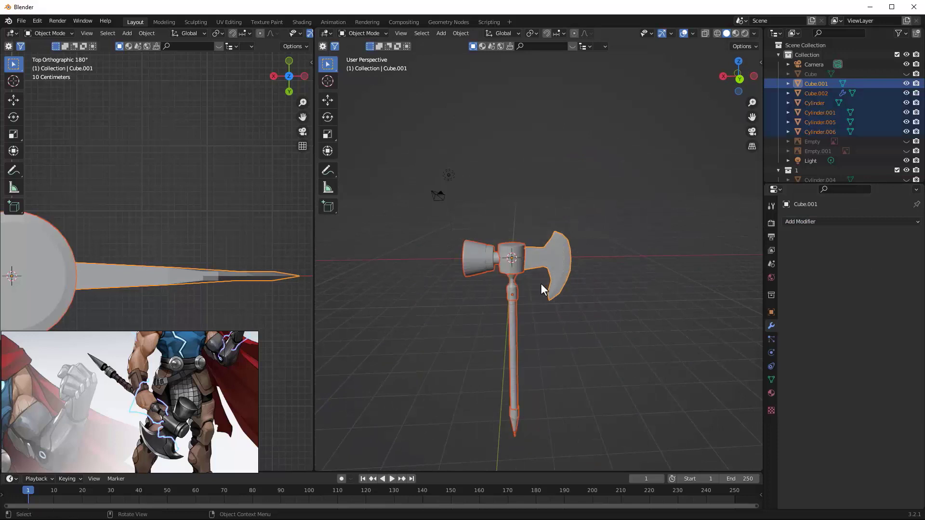
# Step: Export the selected axe-hammer parts and bring them into ZBrush as the thor hammer 2 mesh
pyautogui.hotkey('ctrl', 'j')
pyautogui.hotkey('ctrl', 'z')
pyautogui.moveTo(538, 264)
pyautogui.mouseDown(button='middle')
pyautogui.moveTo(549, 253)
pyautogui.moveTo(530, 280)
pyautogui.mouseUp(button='middle')
pyautogui.click(22, 22)
pyautogui.moveTo(44, 163)
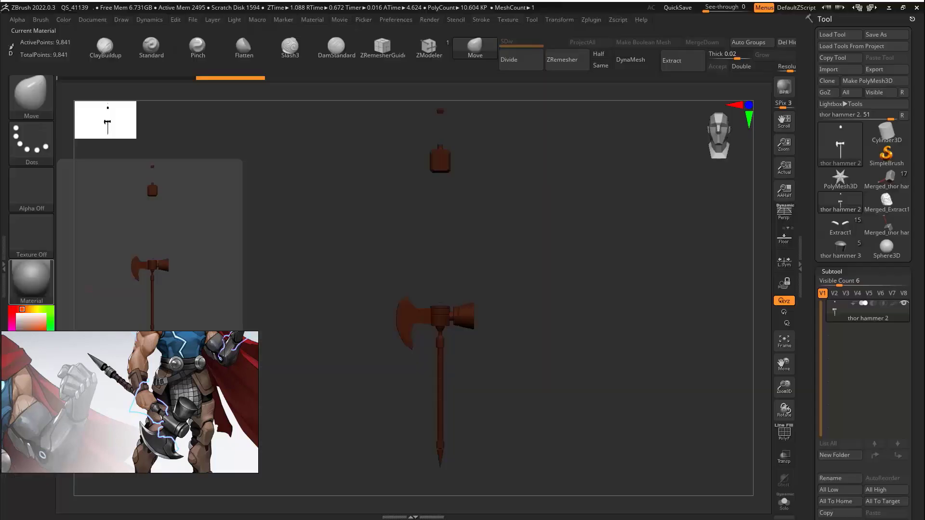
# Step: Hide the stray pieces floating above the axe-hammer and delete the hidden geometry
pyautogui.moveTo(591, 264); pyautogui.dragTo(535, 231)
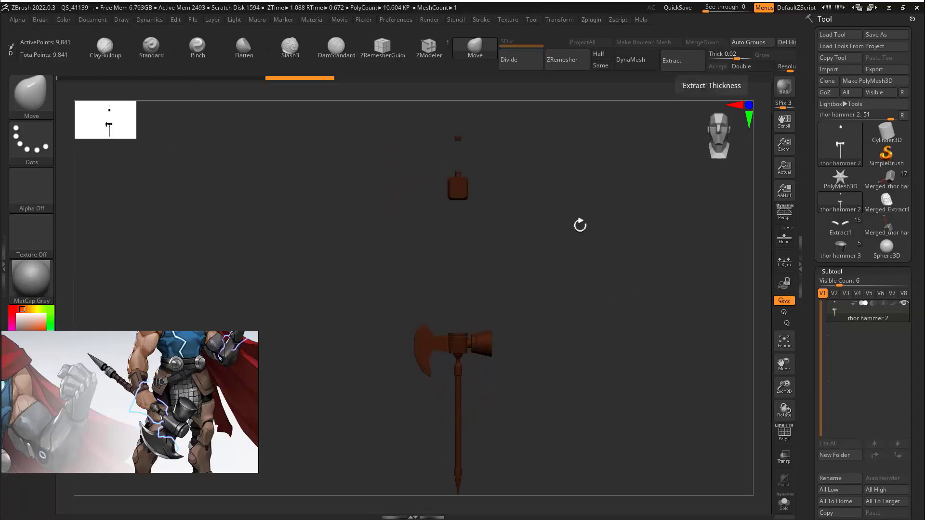
pyautogui.keyDown('ctrl'); pyautogui.keyDown('shift'); pyautogui.moveTo(406, 278); pyautogui.dragTo(406, 279); pyautogui.keyUp('shift'); pyautogui.keyUp('ctrl')
pyautogui.hotkey('ctrl', 'z')
pyautogui.moveTo(508, 116)
pyautogui.keyDown('ctrl'); pyautogui.keyDown('alt'); pyautogui.keyDown('shift'); pyautogui.mouseDown()
pyautogui.moveTo(417, 128)
pyautogui.moveTo(458, 325)
pyautogui.moveTo(543, 277)
pyautogui.moveTo(546, 288)
pyautogui.mouseUp(); pyautogui.keyUp('shift'); pyautogui.keyUp('alt'); pyautogui.keyUp('ctrl')
# Step: Auto-group the weapon's parts into separate polygroups and close the open holes in the mesh
pyautogui.keyDown('ctrl'); pyautogui.moveTo(546, 66); pyautogui.dragTo(436, 64); pyautogui.keyUp('ctrl')
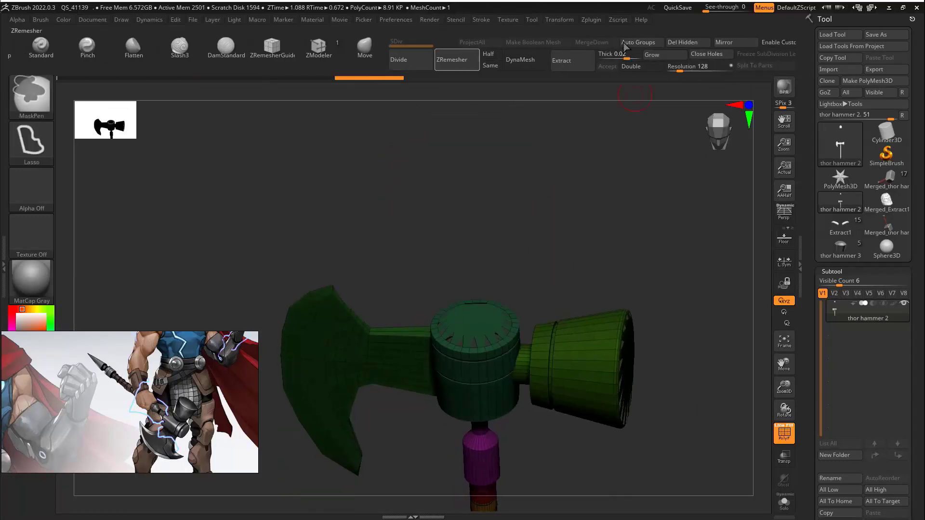
pyautogui.click(712, 59)
# Step: Try subdividing the weapon mesh while it is still one subtool
pyautogui.moveTo(597, 444); pyautogui.dragTo(523, 285)
pyautogui.keyDown('ctrl'); pyautogui.keyDown('shift'); pyautogui.click(527, 249); pyautogui.keyUp('shift'); pyautogui.keyUp('ctrl')
pyautogui.keyDown('alt'); pyautogui.moveTo(651, 246); pyautogui.dragTo(558, 245); pyautogui.keyUp('alt')
pyautogui.click(410, 59)
pyautogui.moveTo(631, 215); pyautogui.dragTo(644, 270)
pyautogui.keyDown('ctrl'); pyautogui.keyDown('shift'); pyautogui.click(644, 274); pyautogui.keyUp('shift'); pyautogui.keyUp('ctrl')
pyautogui.hotkey('ctrl', 'z')
# Step: Isolate the axe blade's polygroup and split it off into its own subtool
pyautogui.moveTo(811, 374); pyautogui.dragTo(811, 28)
pyautogui.keyDown('ctrl'); pyautogui.keyDown('shift'); pyautogui.click(473, 155); pyautogui.keyUp('shift'); pyautogui.keyUp('ctrl')
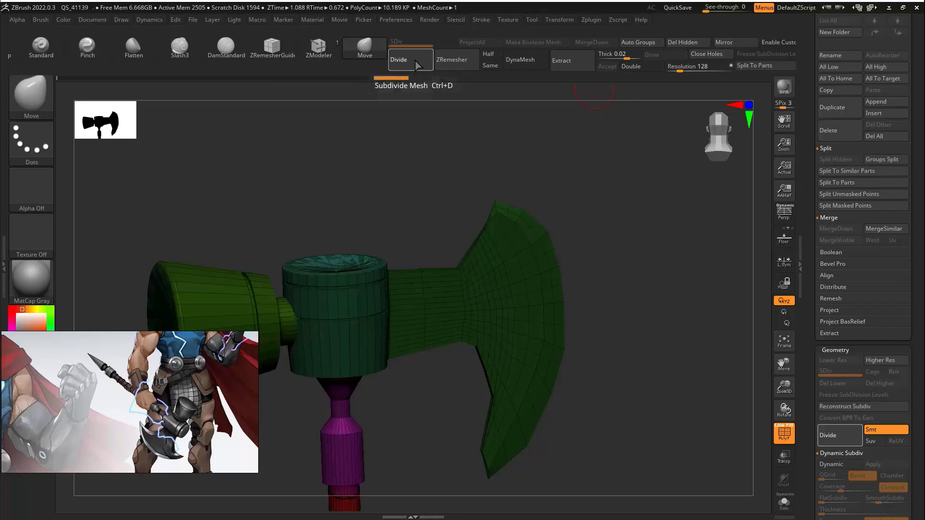
pyautogui.click(415, 65)
pyautogui.hotkey('ctrl', 'z')
pyautogui.hotkey('ctrl', 'z')
pyautogui.click(828, 162)
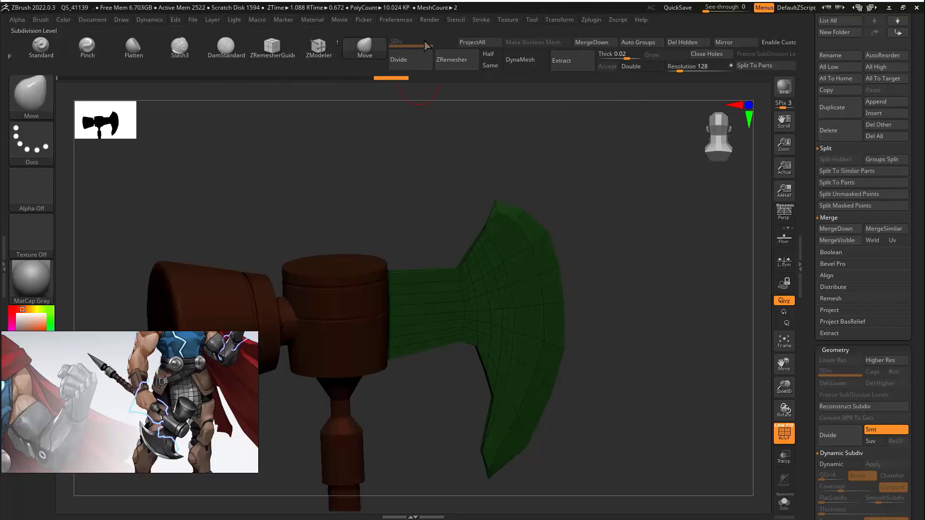
# Step: Subdivide the axe blade subtool up to level 4
pyautogui.scroll(-10, 841, 173)
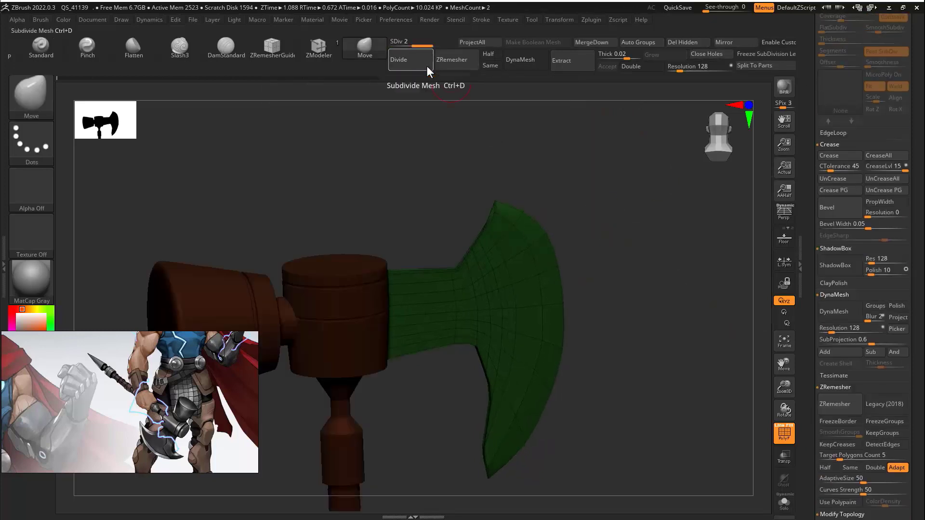
pyautogui.press('f')
pyautogui.moveTo(597, 247); pyautogui.dragTo(443, 268)
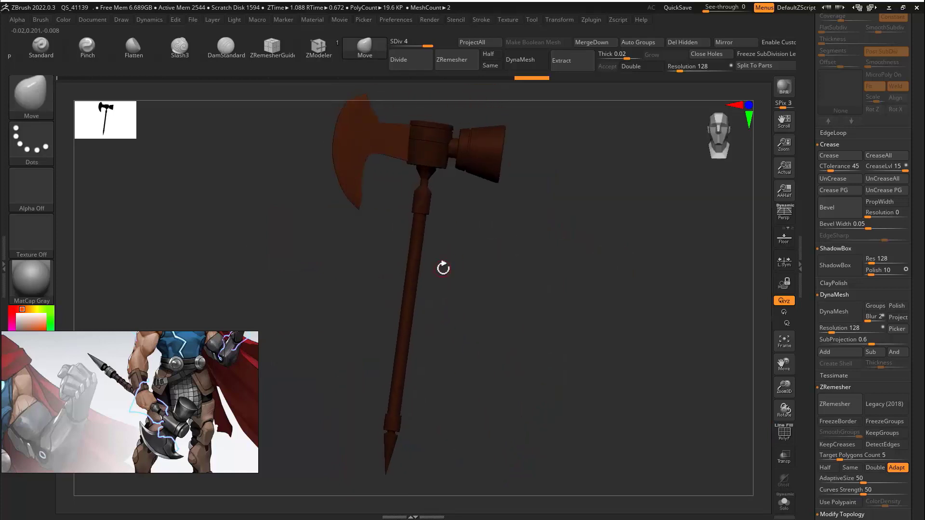
# Step: Split the rest of the weapon mesh into a separate subtool for each part
pyautogui.keyDown('alt'); pyautogui.click(433, 142); pyautogui.keyUp('alt')
pyautogui.scroll(10, 811, 249)
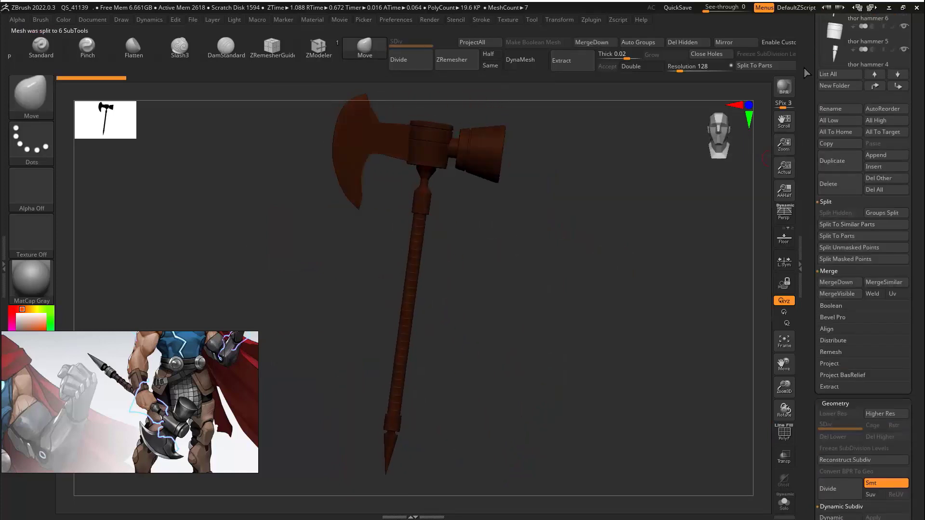
pyautogui.moveTo(806, 72); pyautogui.dragTo(830, 214)
# Step: Fill the blade, hammer head, connector and spike subtools with the MatCap Metal01 material, applying material only
pyautogui.click(36, 285)
pyautogui.click(375, 242)
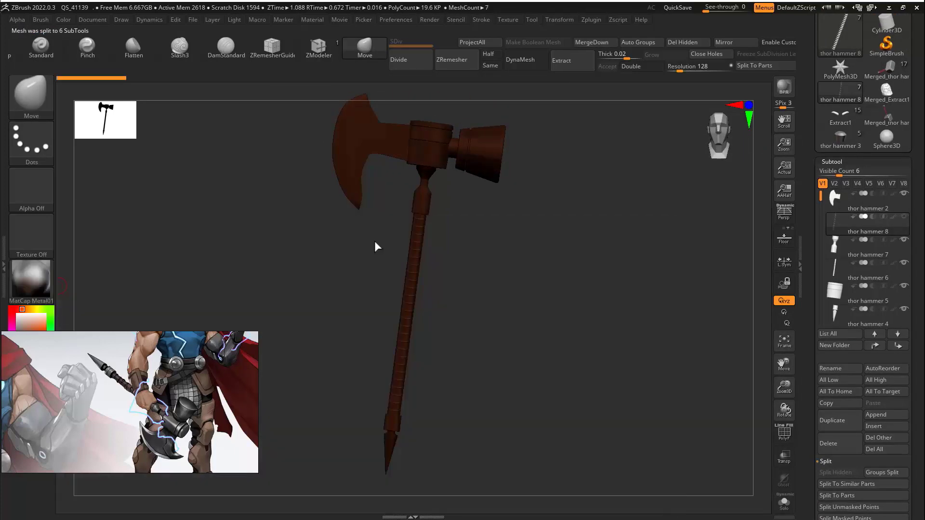
pyautogui.moveTo(138, 357); pyautogui.dragTo(218, 386)
pyautogui.click(26, 414)
pyautogui.keyDown('ctrl'); pyautogui.moveTo(259, 66); pyautogui.dragTo(748, 61); pyautogui.keyUp('ctrl')
pyautogui.click(156, 43)
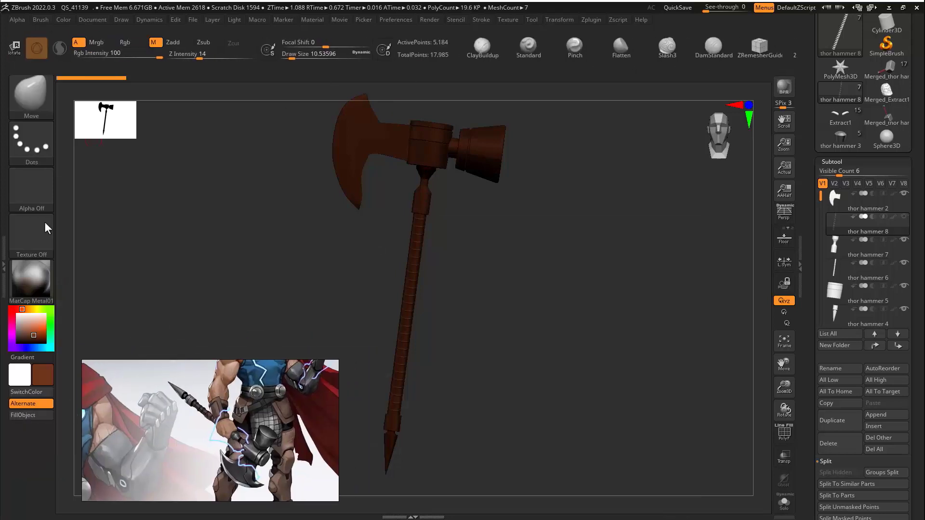
pyautogui.keyDown('alt'); pyautogui.click(347, 146); pyautogui.keyUp('alt')
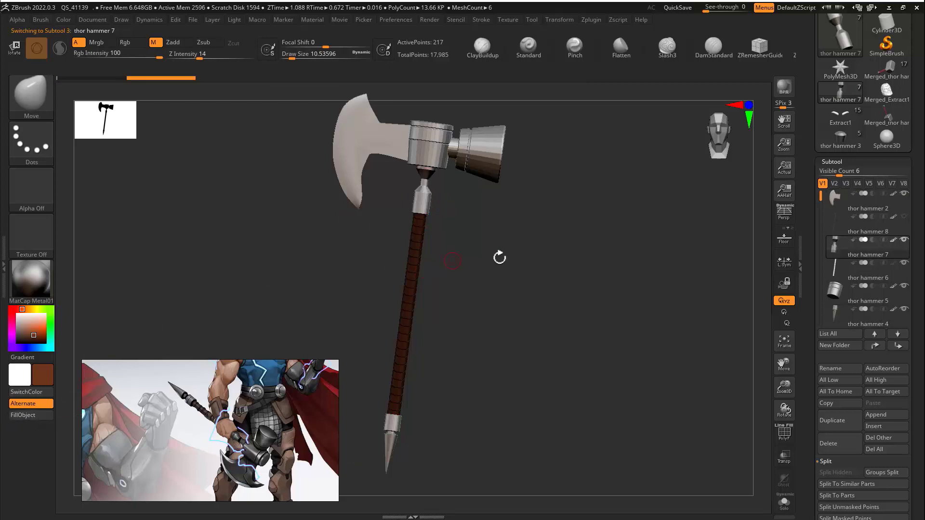
# Step: Fill the handle wrap subtool with the MatCap RedClay material
pyautogui.click(31, 280)
pyautogui.click(413, 229)
pyautogui.click(29, 415)
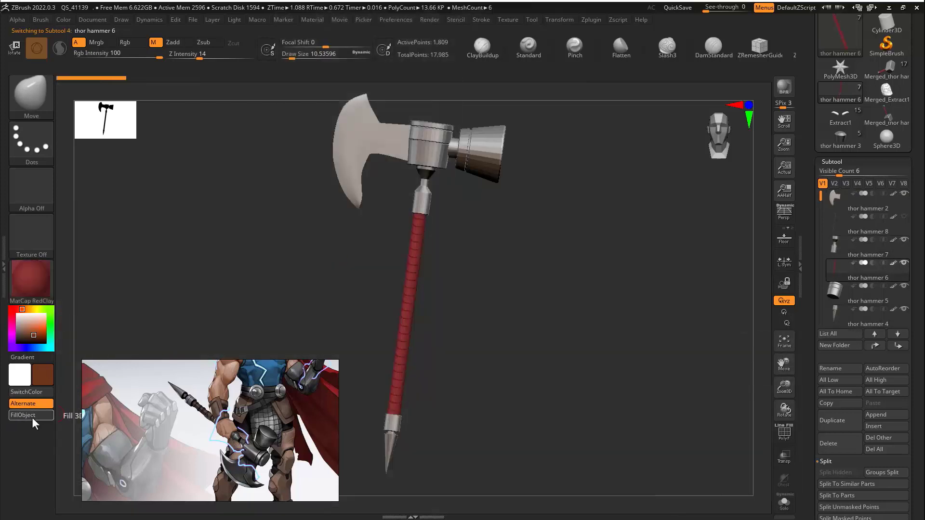
# Step: Fill the handle wrap subtool with the MatCap Gray material and a muted reddish-brown colour
pyautogui.click(31, 280)
pyautogui.click(326, 235)
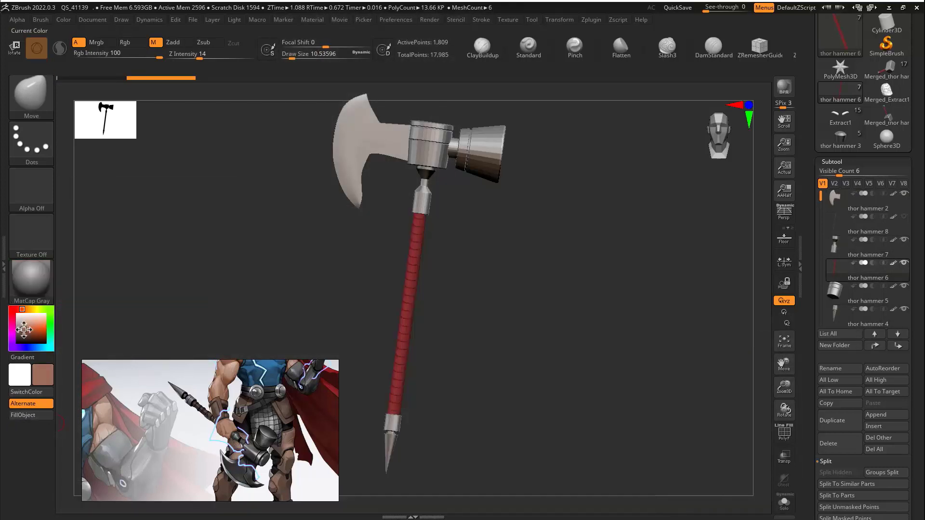
pyautogui.click(25, 416)
pyautogui.moveTo(282, 260); pyautogui.dragTo(300, 257)
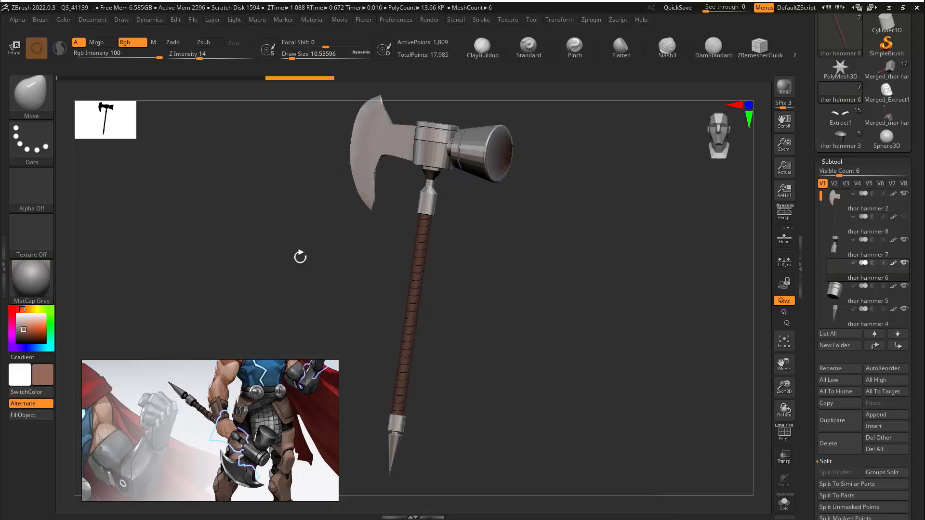
# Step: Merge the visible axe-hammer parts into a single new tool and switch to the character tool
pyautogui.moveTo(536, 277); pyautogui.dragTo(511, 275)
pyautogui.click(835, 234)
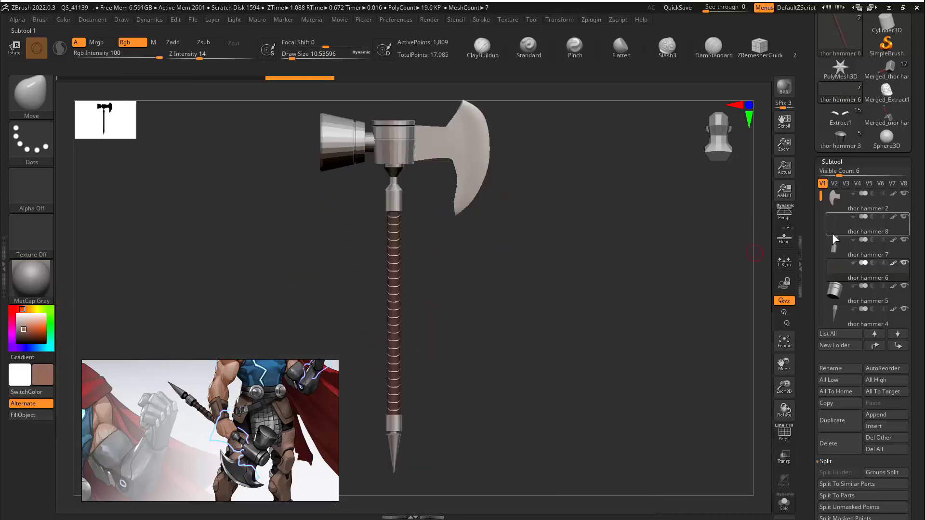
pyautogui.scroll(5, 863, 289)
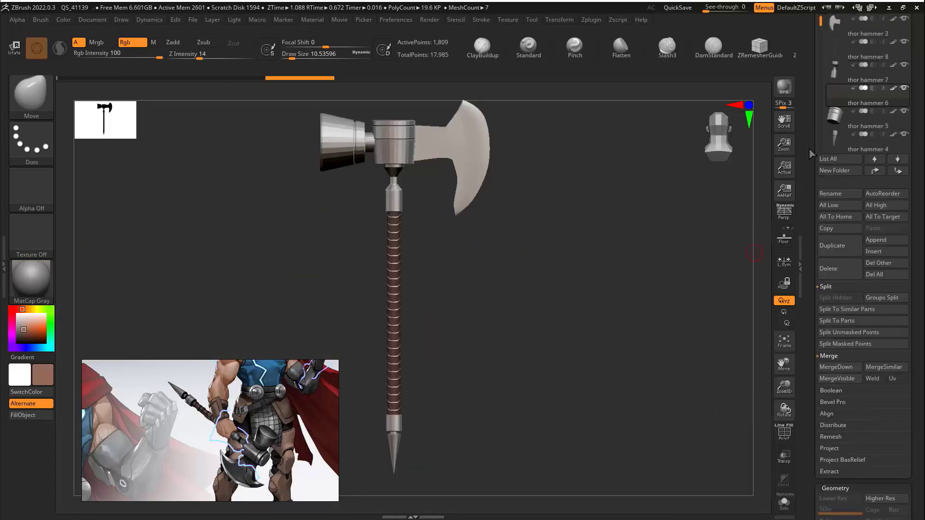
pyautogui.click(886, 181)
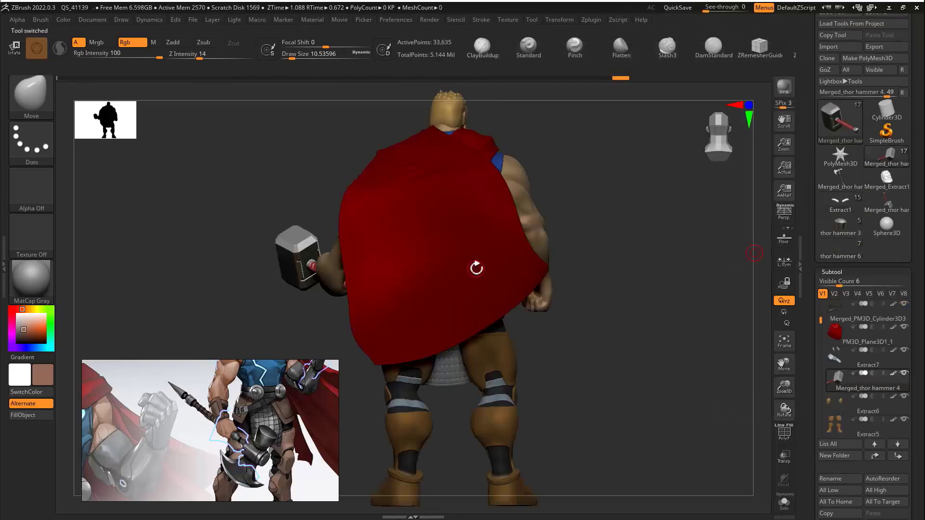
# Step: Insert the merged axe-hammer into the character as a new subtool below the existing hammer
pyautogui.scroll(-3, 886, 500)
pyautogui.click(896, 428)
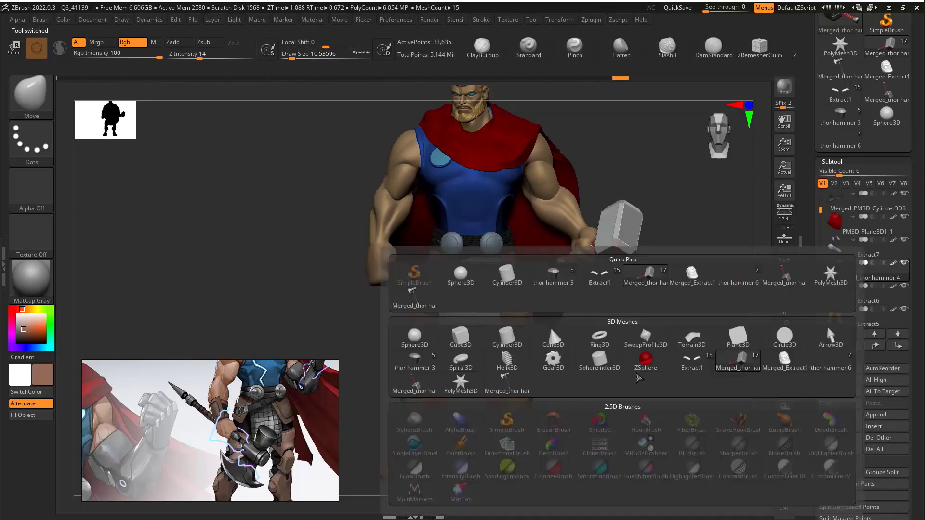
pyautogui.click(827, 326)
# Step: Move and rotate the axe-hammer with the Transpose gizmo so its handle lies at the character's empty right hand
pyautogui.press('w')
pyautogui.press('f')
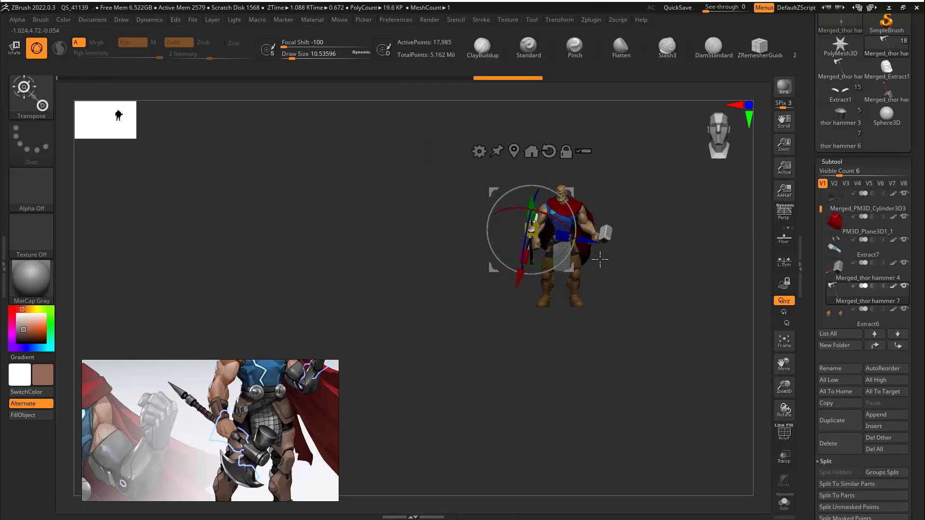
pyautogui.keyDown('ctrl'); pyautogui.moveTo(539, 279); pyautogui.dragTo(554, 208, button='right'); pyautogui.keyUp('ctrl')
pyautogui.moveTo(560, 190); pyautogui.dragTo(694, 94)
pyautogui.moveTo(664, 126); pyautogui.dragTo(680, 134)
pyautogui.moveTo(693, 144); pyautogui.dragTo(759, 99, button='right')
pyautogui.keyDown('alt'); pyautogui.moveTo(759, 99); pyautogui.dragTo(436, 212, button='right'); pyautogui.keyUp('alt')
pyautogui.moveTo(400, 202); pyautogui.dragTo(423, 188)
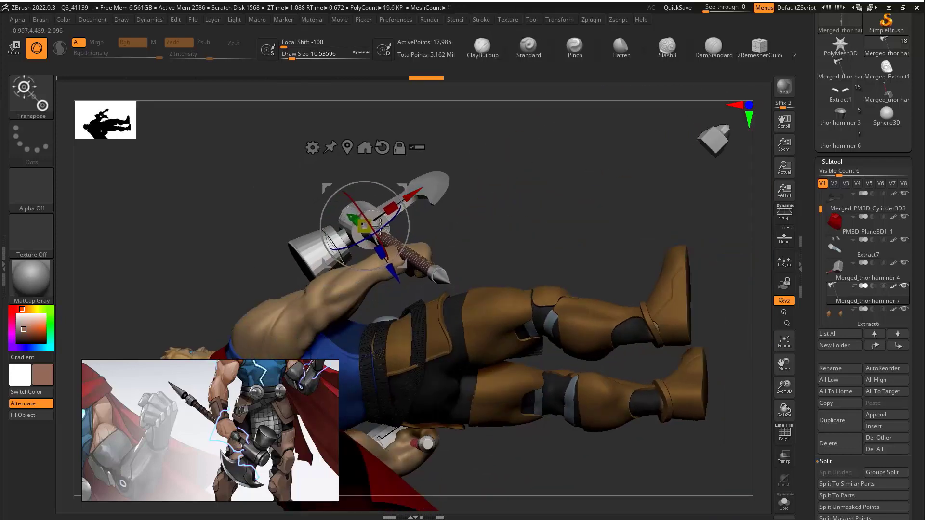
# Step: Refine the axe-hammer's rotation and position so the fist grips the handle, with the head in front of the hip and the blade pointing down
pyautogui.moveTo(399, 277); pyautogui.dragTo(409, 295)
pyautogui.moveTo(525, 294); pyautogui.dragTo(537, 344, button='right')
pyautogui.moveTo(381, 199); pyautogui.dragTo(379, 210)
pyautogui.moveTo(434, 234); pyautogui.dragTo(471, 227)
pyautogui.moveTo(505, 370); pyautogui.dragTo(535, 354, button='right')
pyautogui.keyDown('ctrl'); pyautogui.moveTo(535, 355); pyautogui.dragTo(508, 331, button='right'); pyautogui.keyUp('ctrl')
pyautogui.keyDown('alt'); pyautogui.moveTo(508, 331); pyautogui.dragTo(526, 337, button='right'); pyautogui.keyUp('alt')
pyautogui.keyDown('ctrl'); pyautogui.moveTo(527, 337); pyautogui.dragTo(541, 365, button='right'); pyautogui.keyUp('ctrl')
pyautogui.keyDown('ctrl'); pyautogui.moveTo(541, 365); pyautogui.dragTo(578, 356, button='right'); pyautogui.keyUp('ctrl')
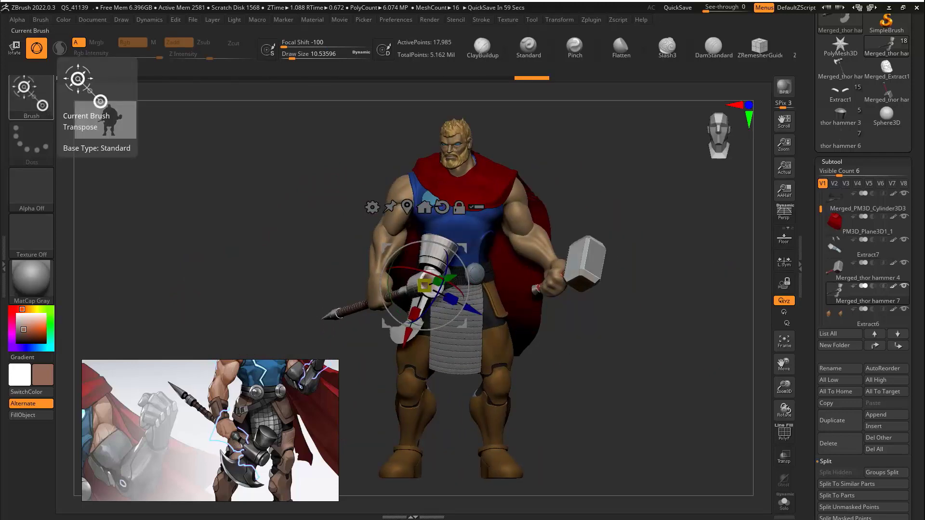